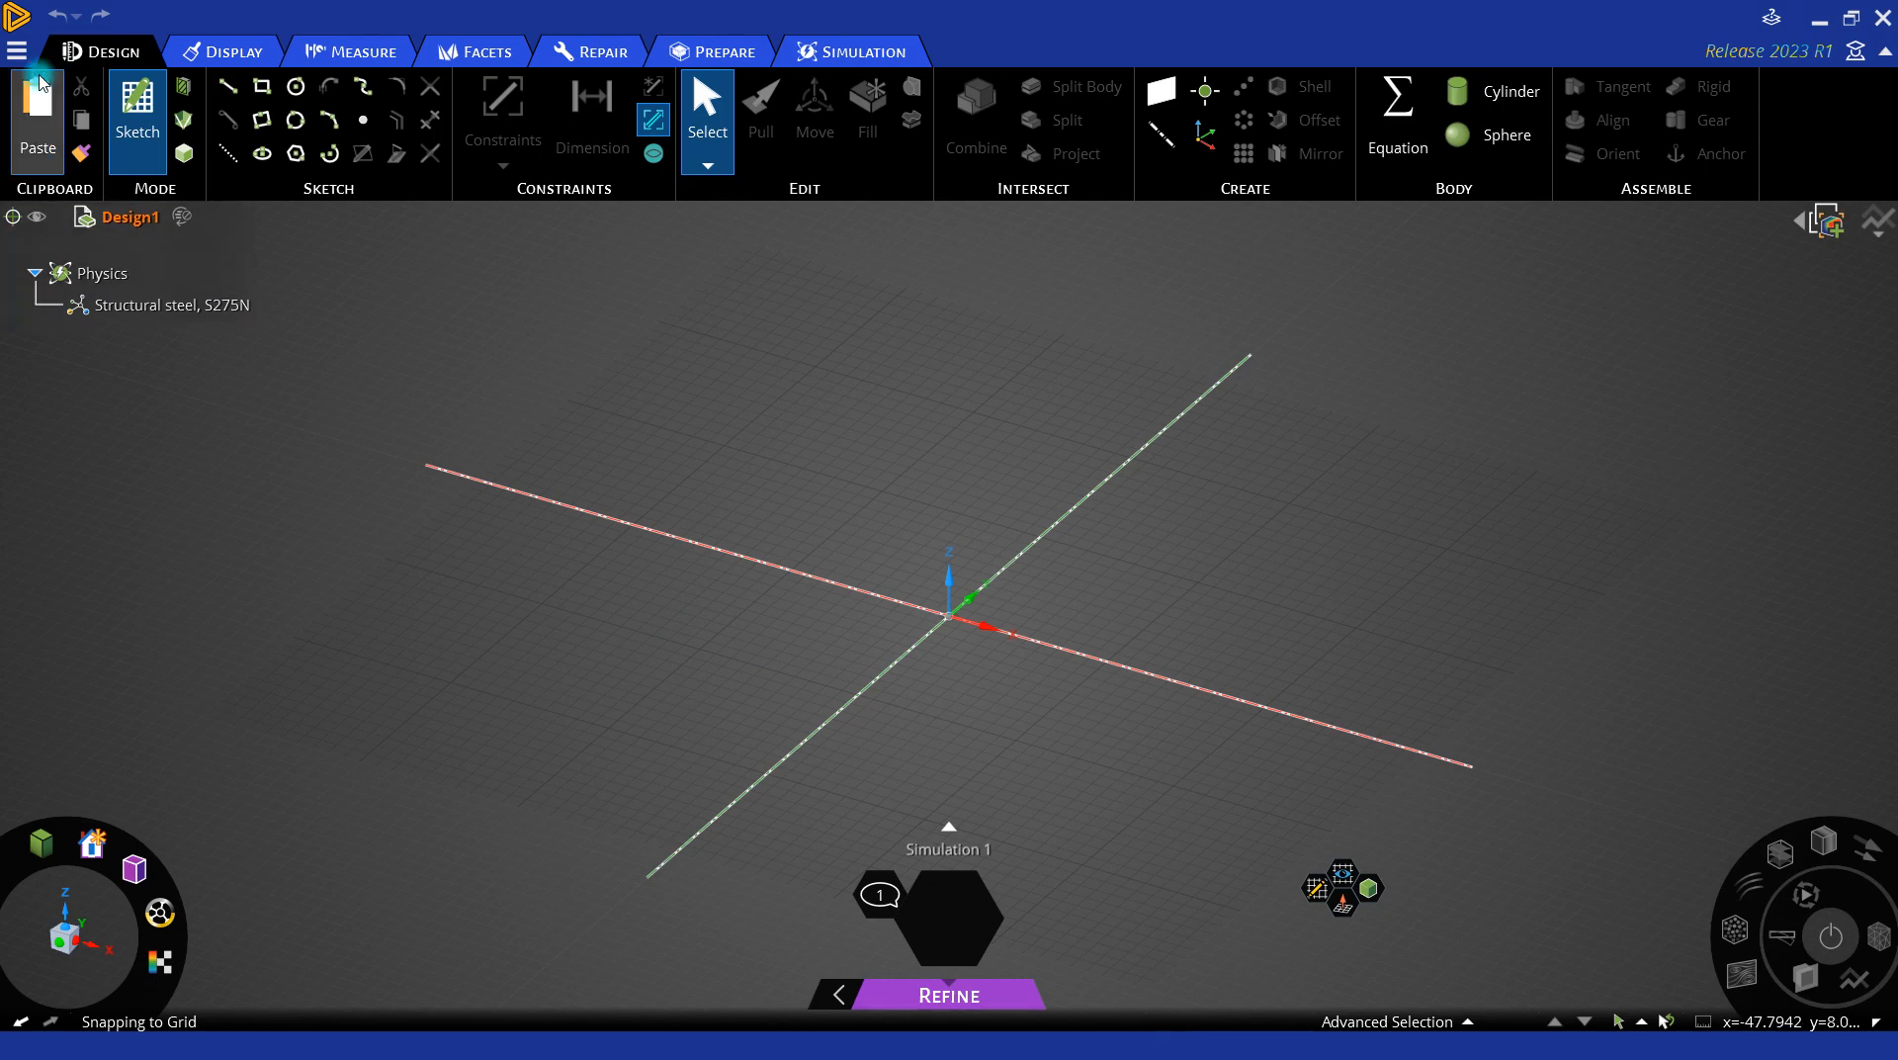
Step: Open the sample project Mixer_Tee_Fluid_Solid_Thermal.dsco from the built-in samples
{"action": "left_click", "coordinate": [17, 51]}
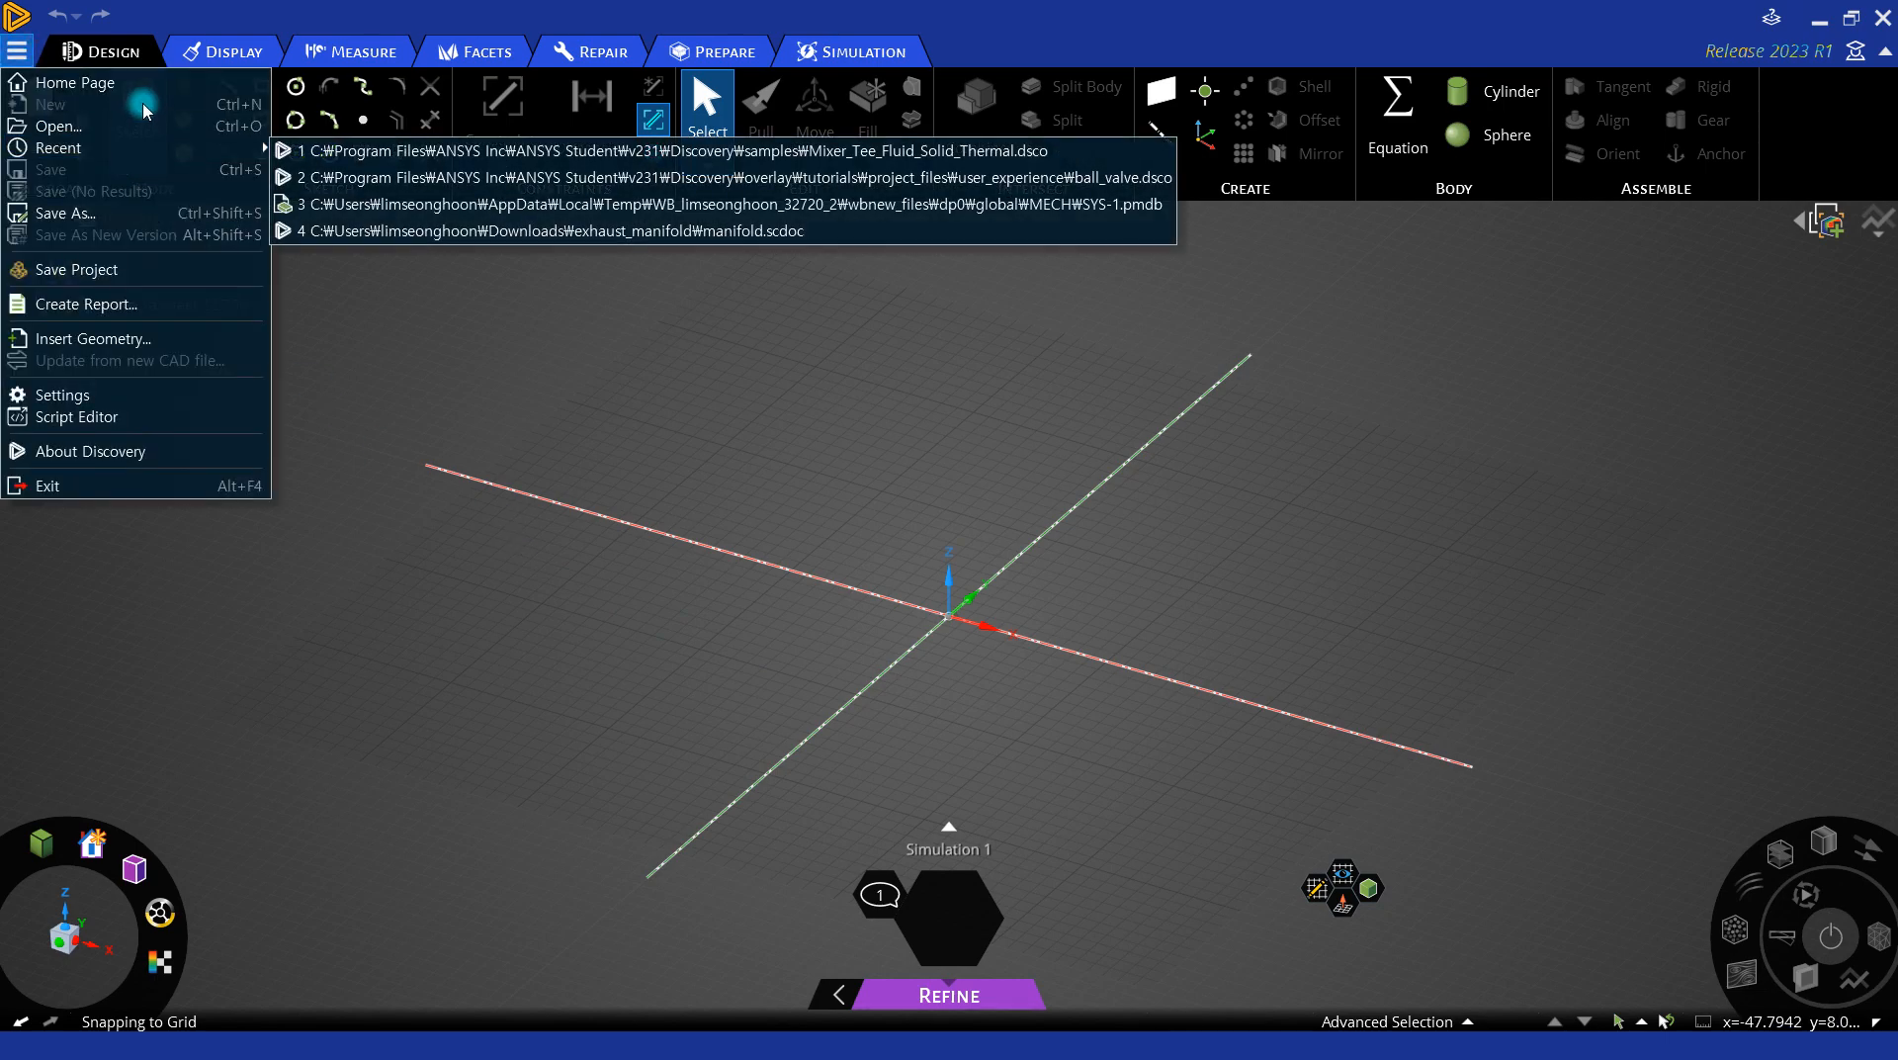
{"action": "left_click", "coordinate": [139, 81]}
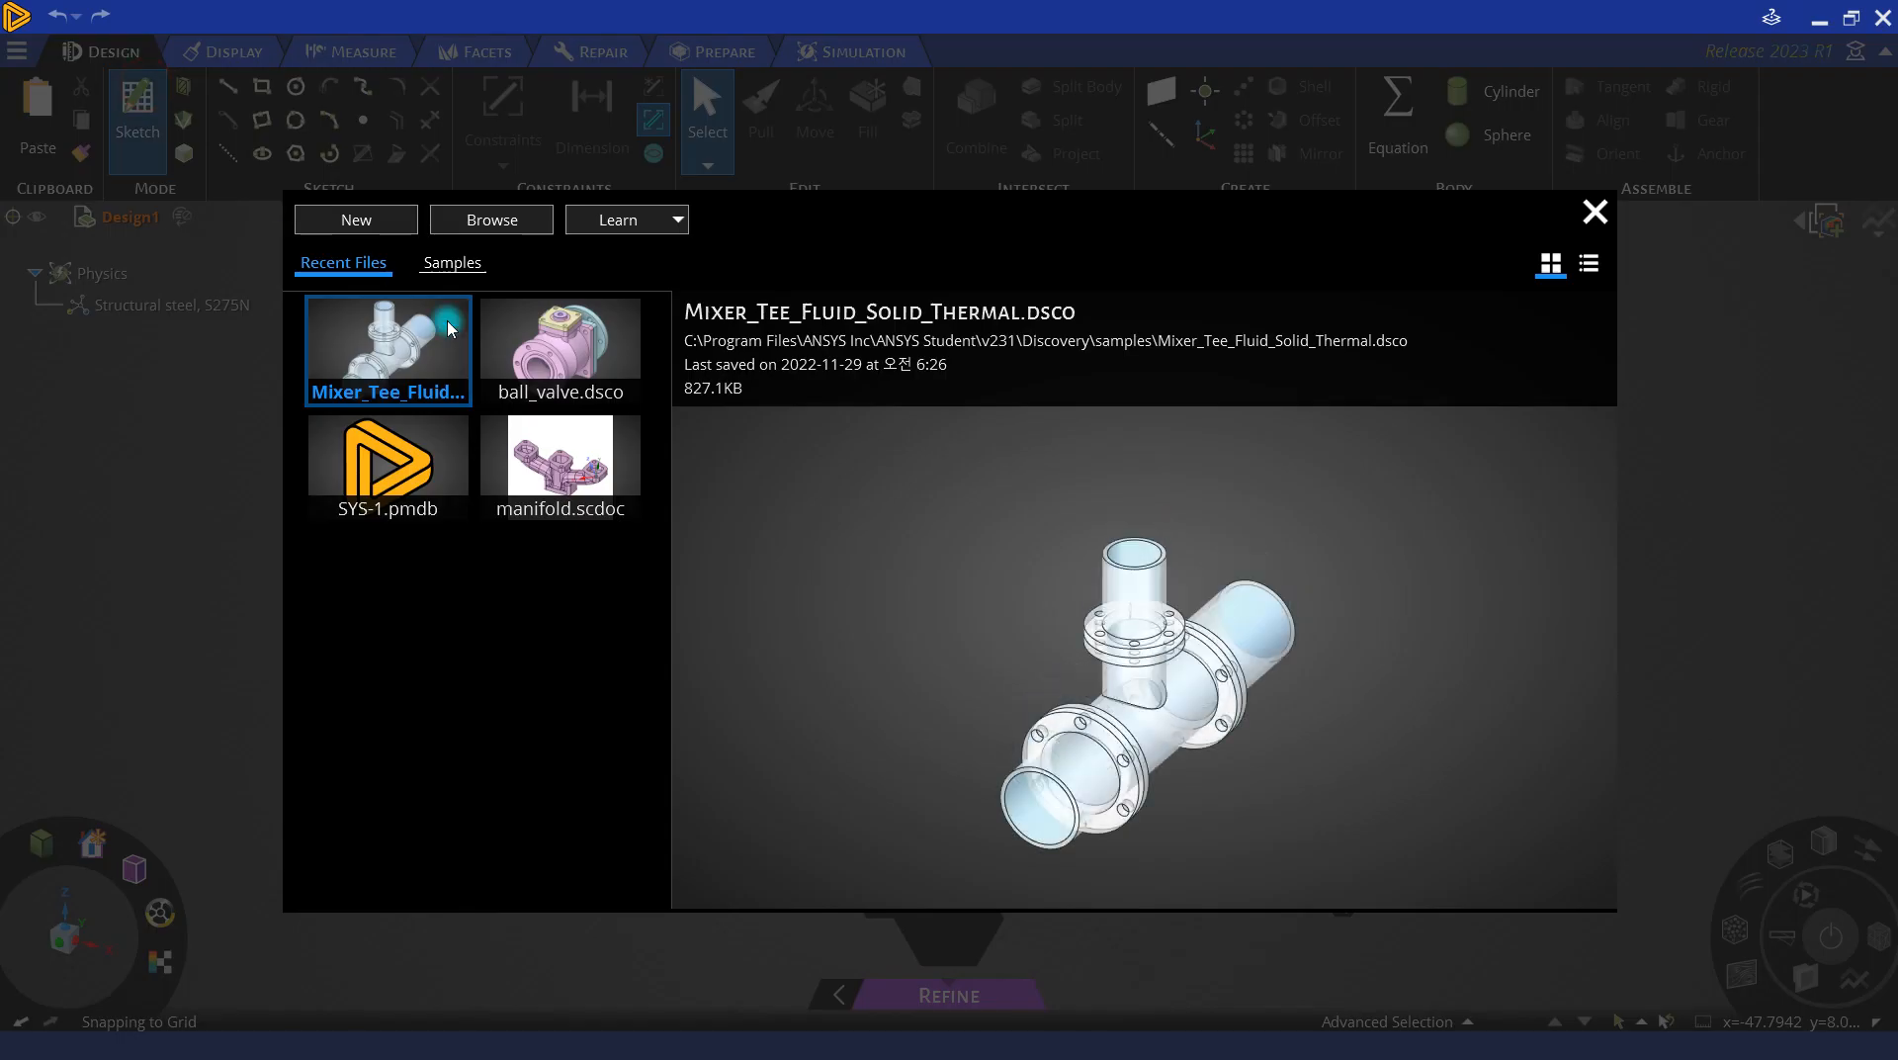
{"action": "mouse_move", "coordinate": [448, 328]}
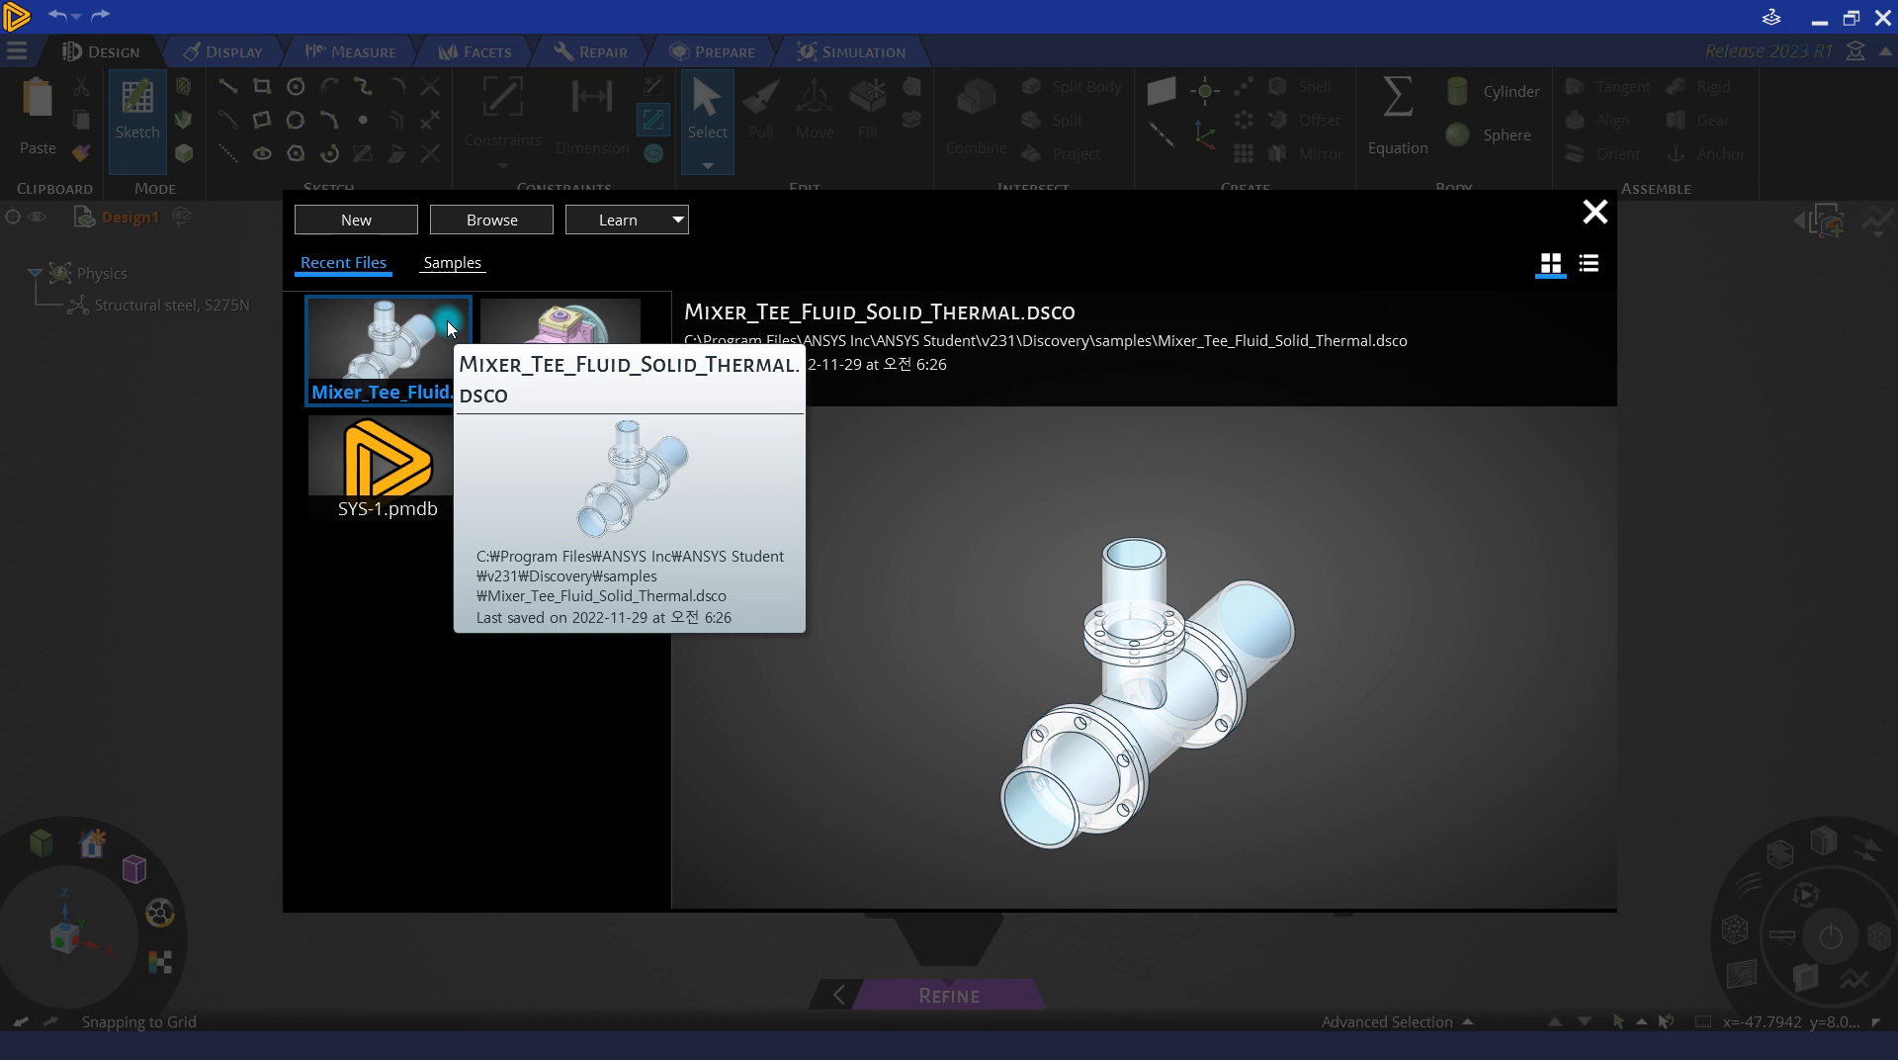
{"action": "left_click", "coordinate": [433, 272]}
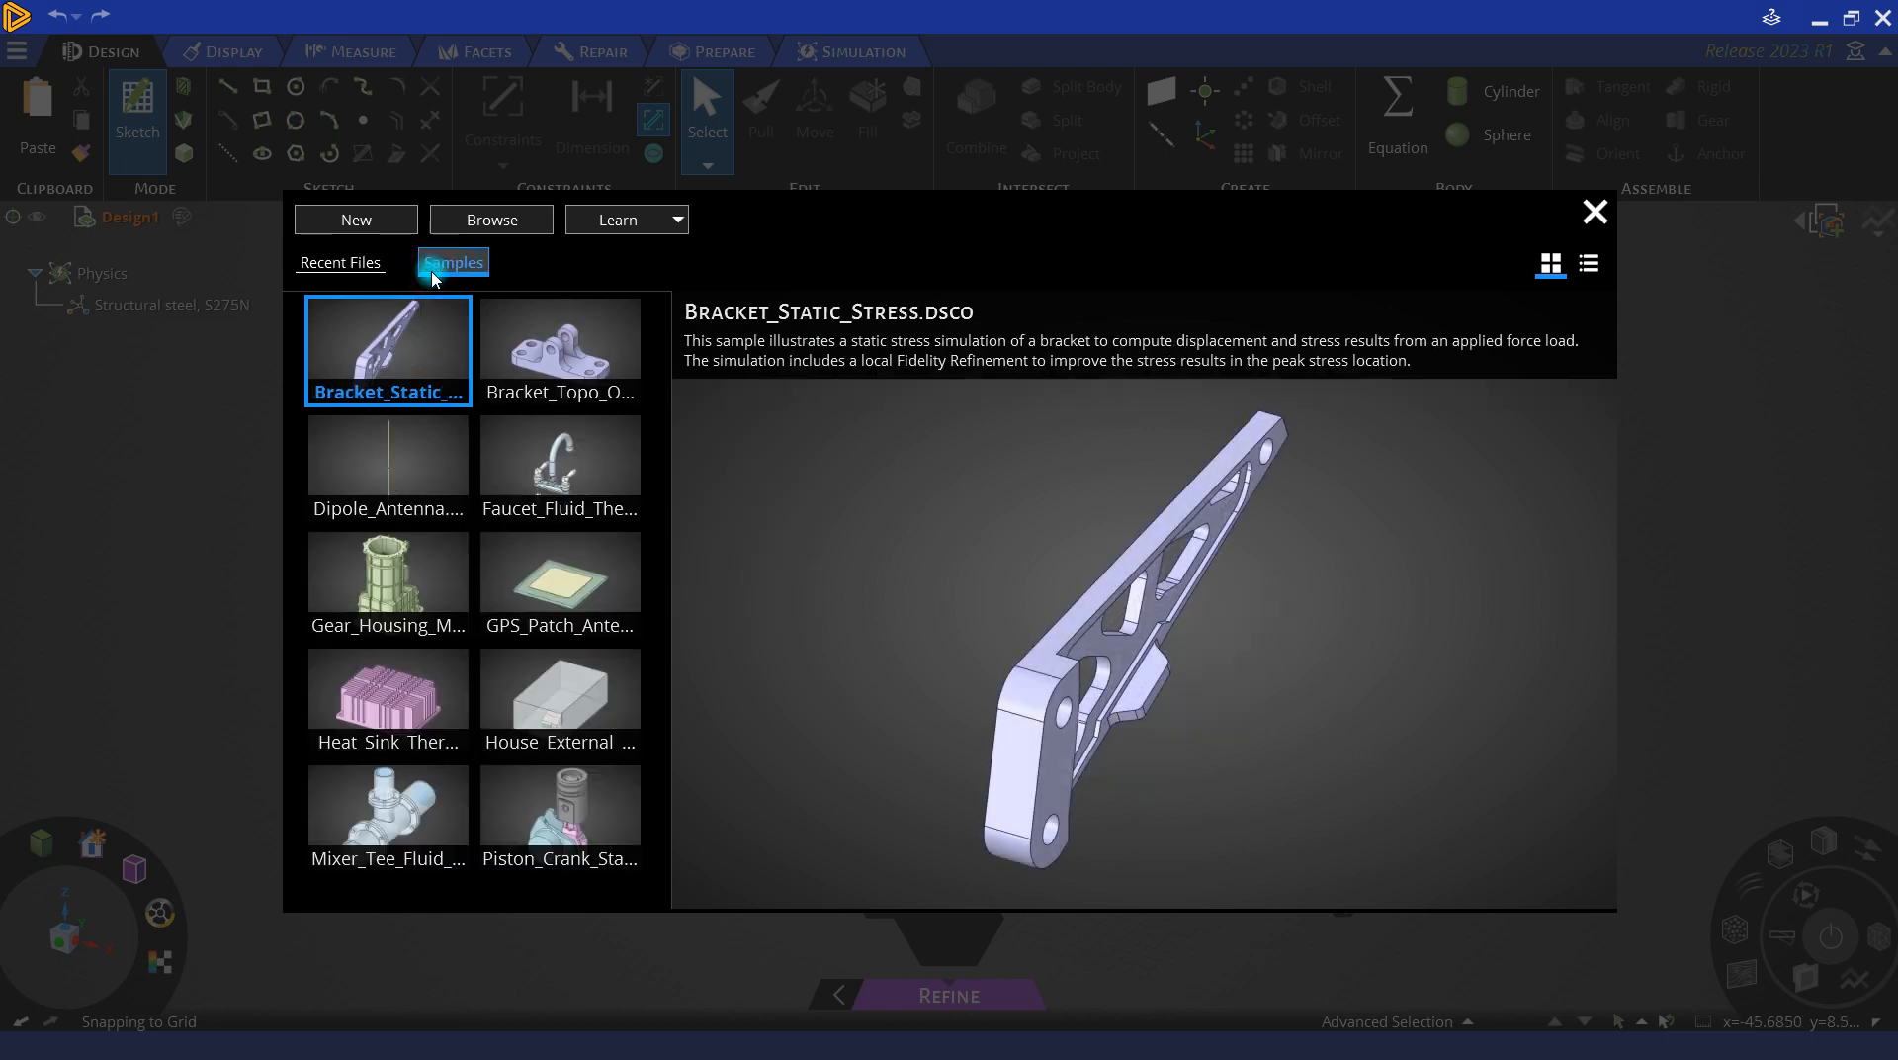
{"action": "left_click", "coordinate": [447, 351]}
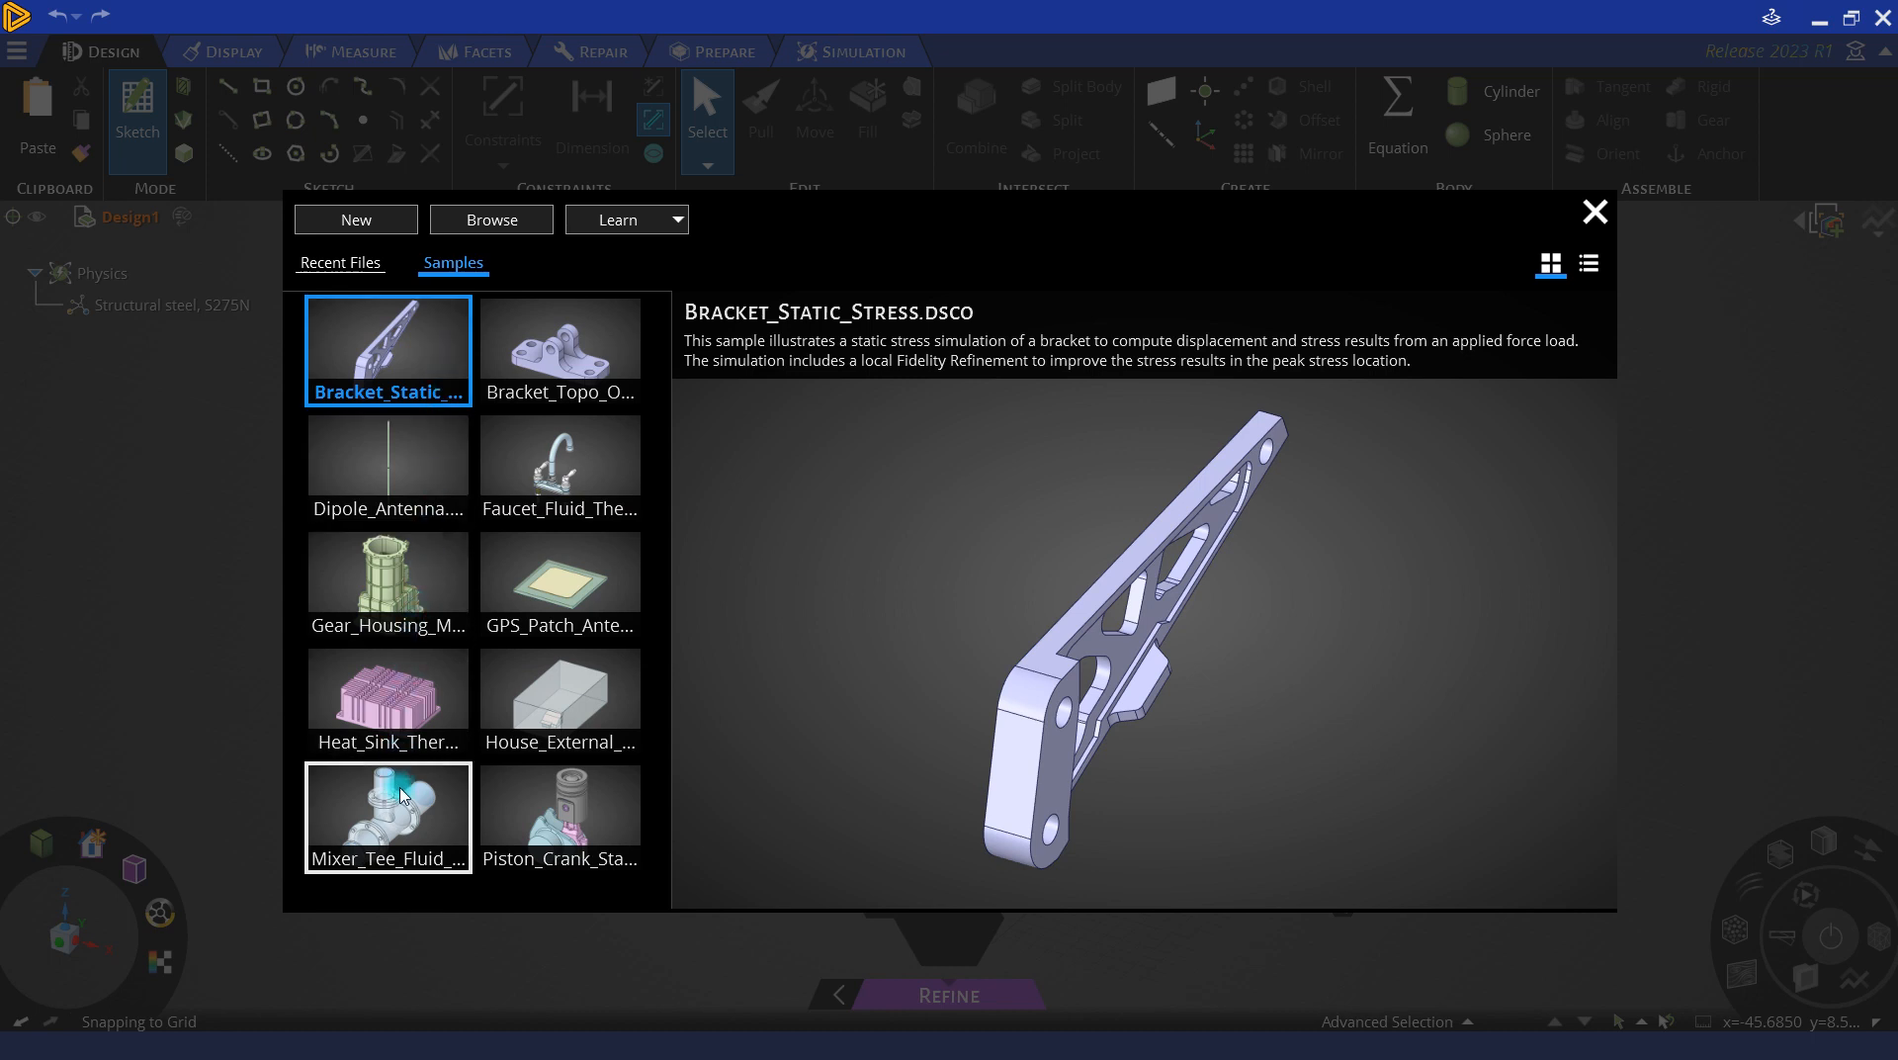
{"action": "mouse_move", "coordinate": [411, 810]}
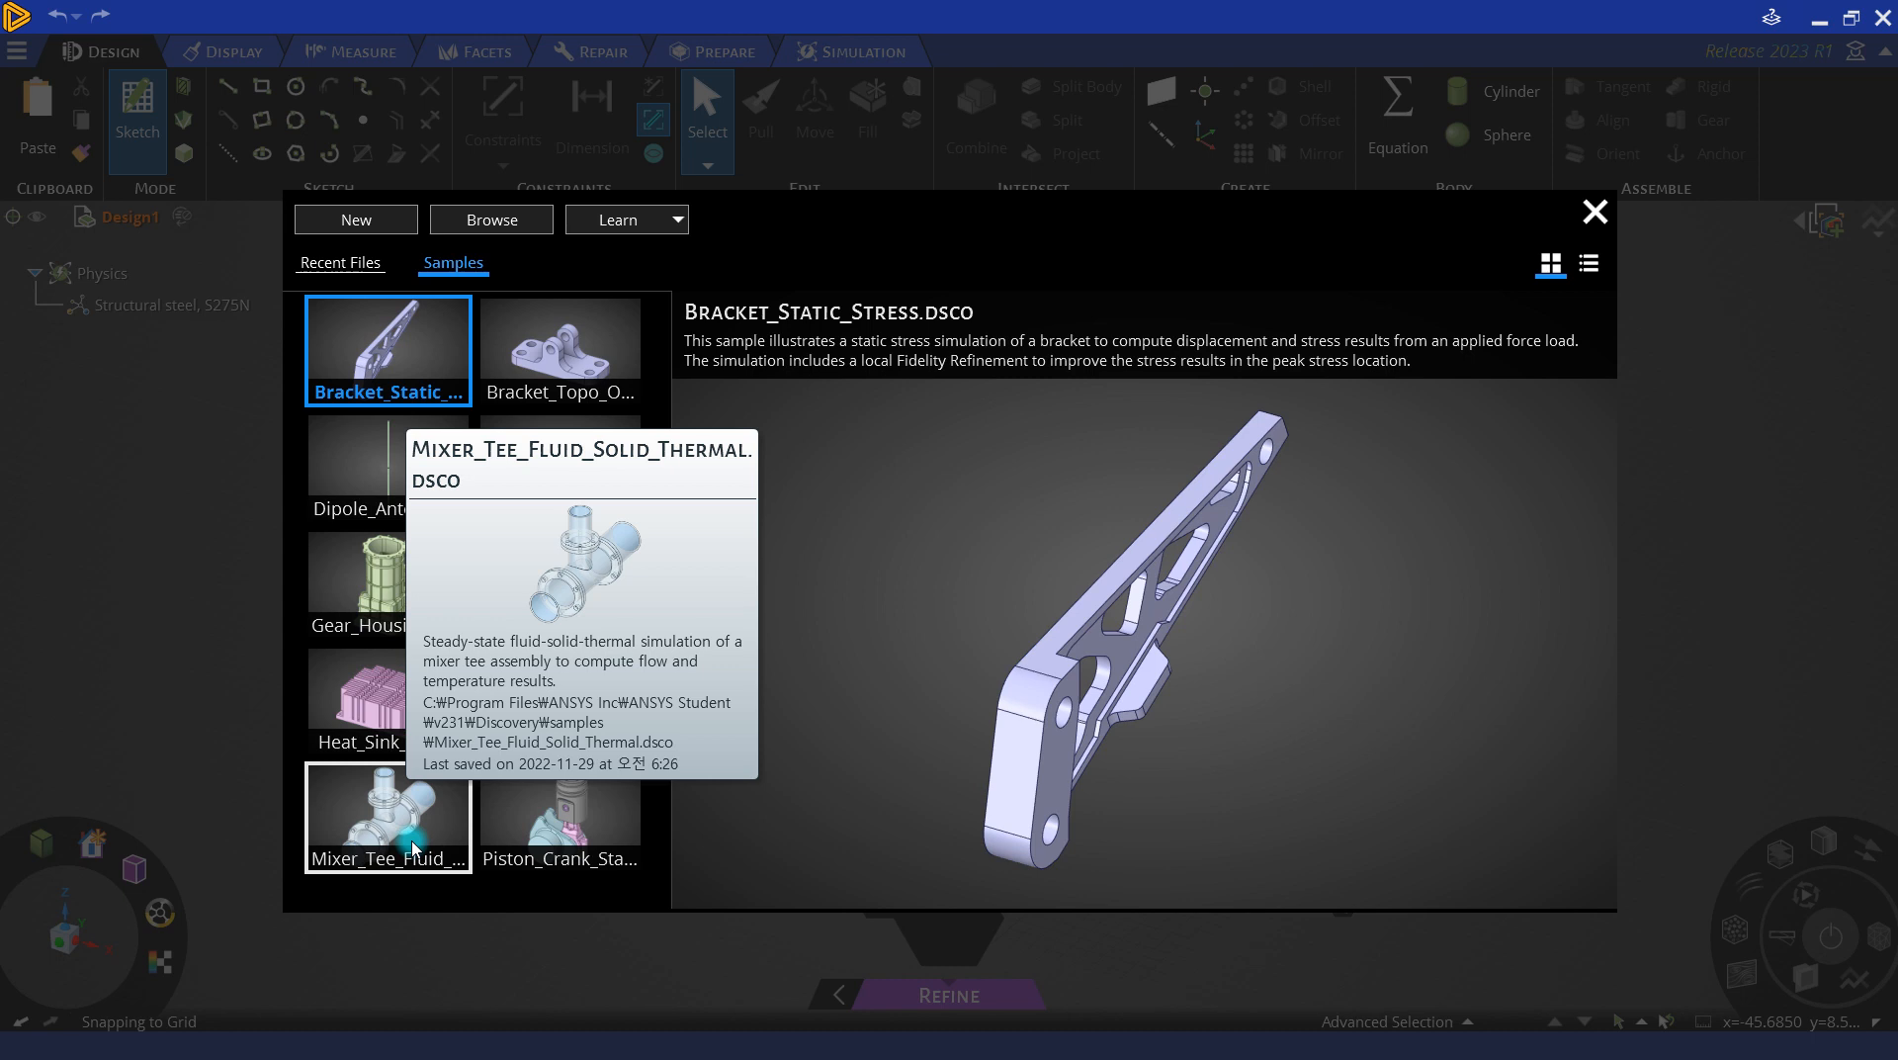
{"action": "left_click", "coordinate": [400, 824]}
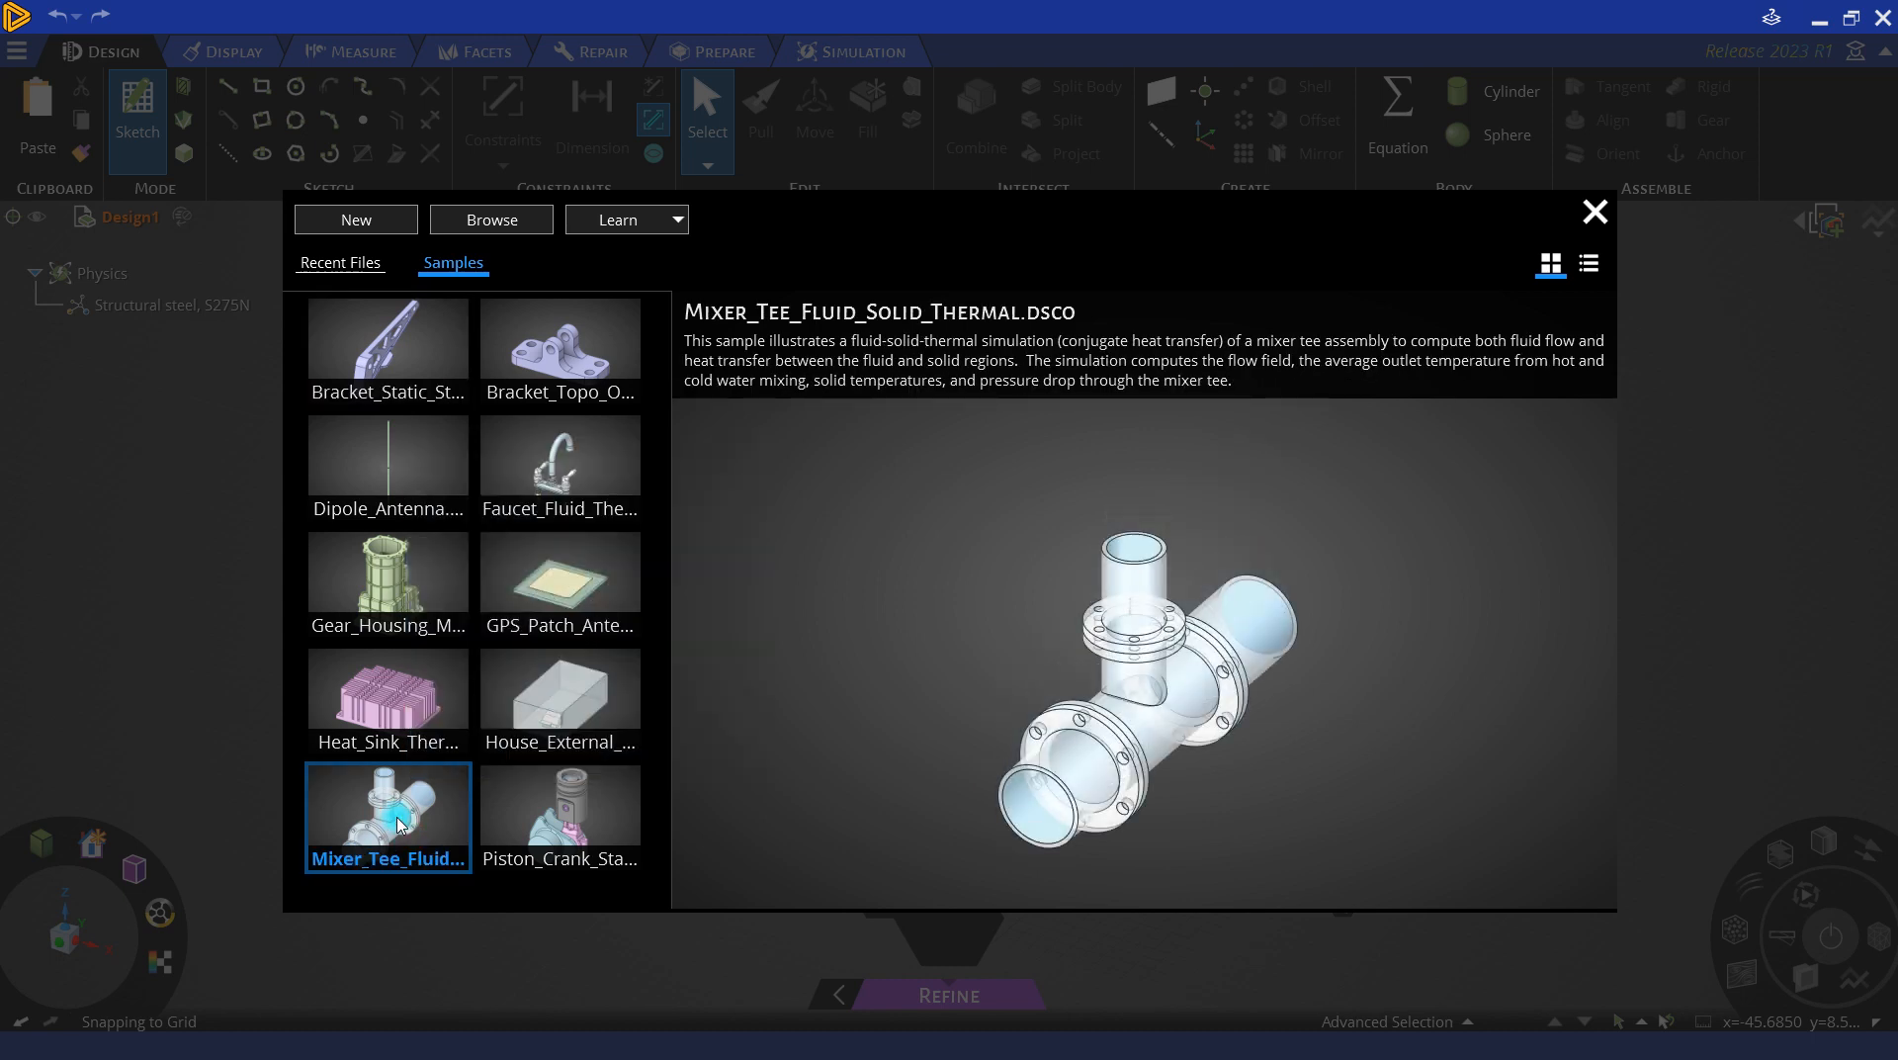
{"action": "right_click", "coordinate": [400, 823]}
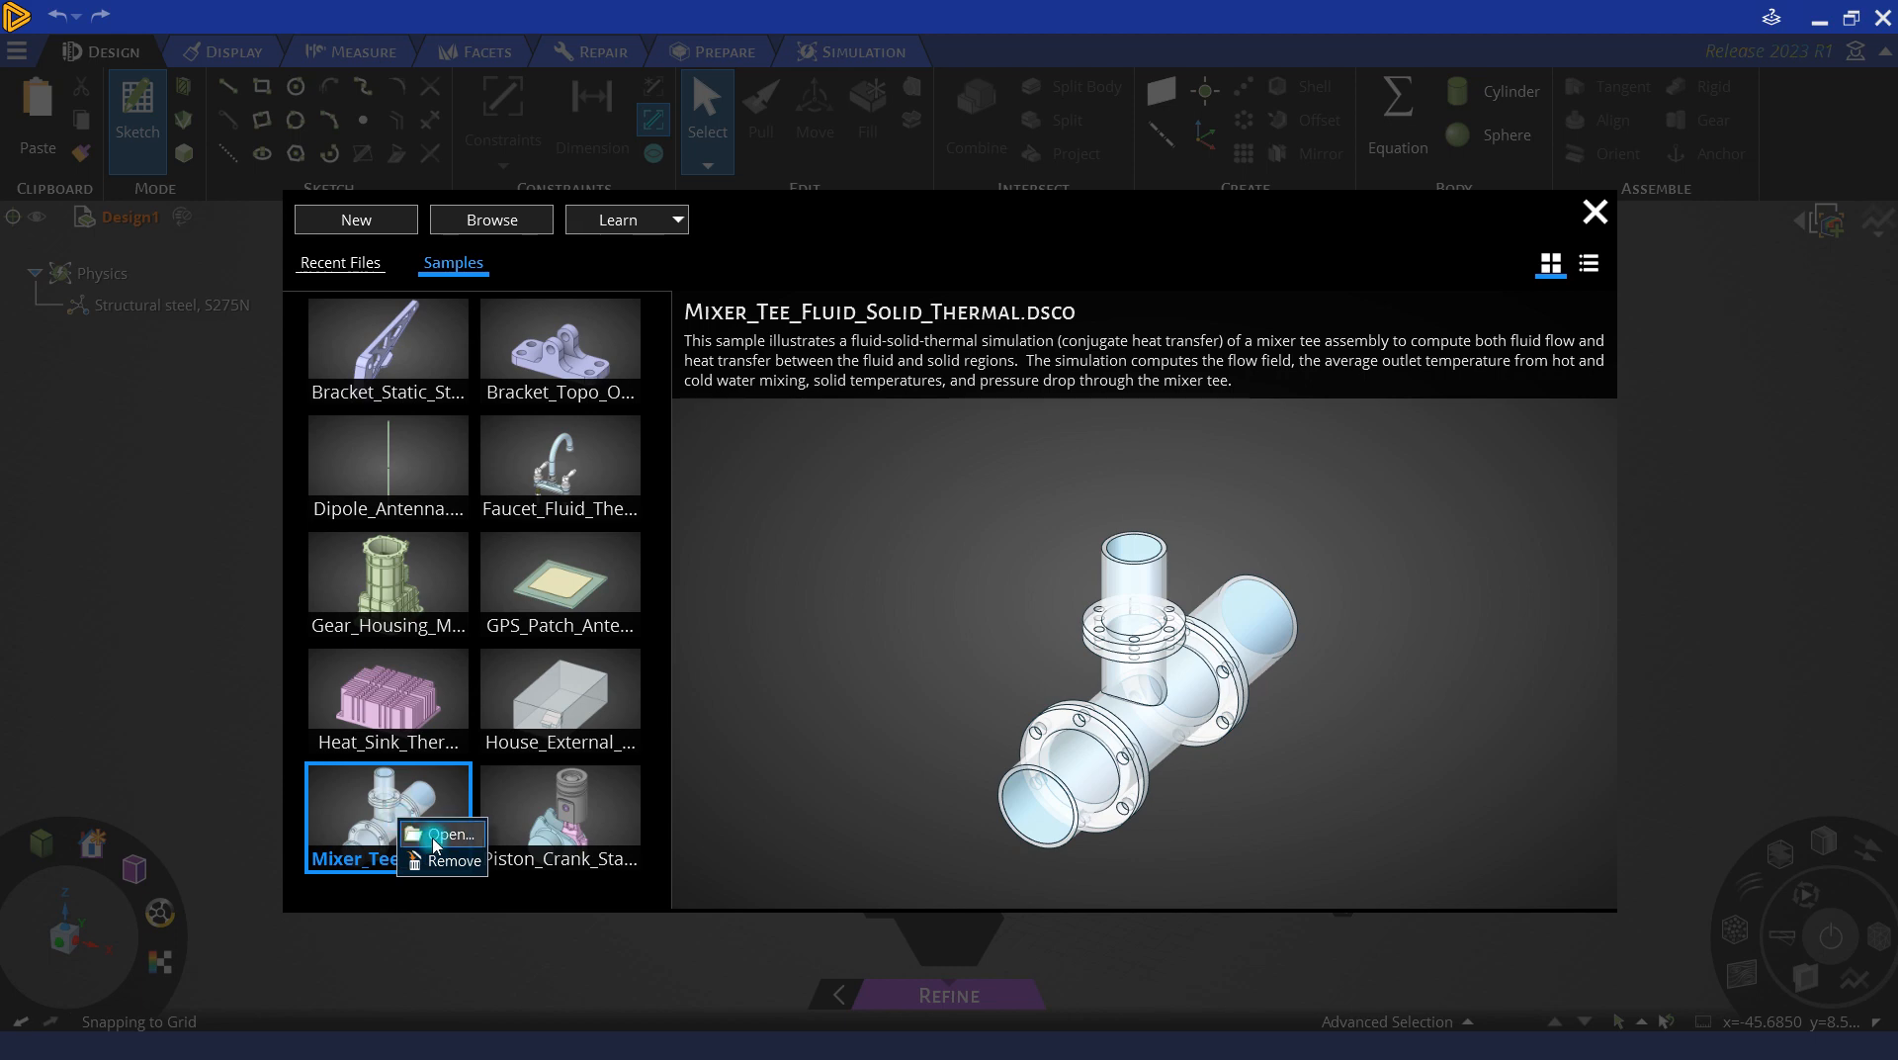
{"action": "left_click", "coordinate": [461, 833]}
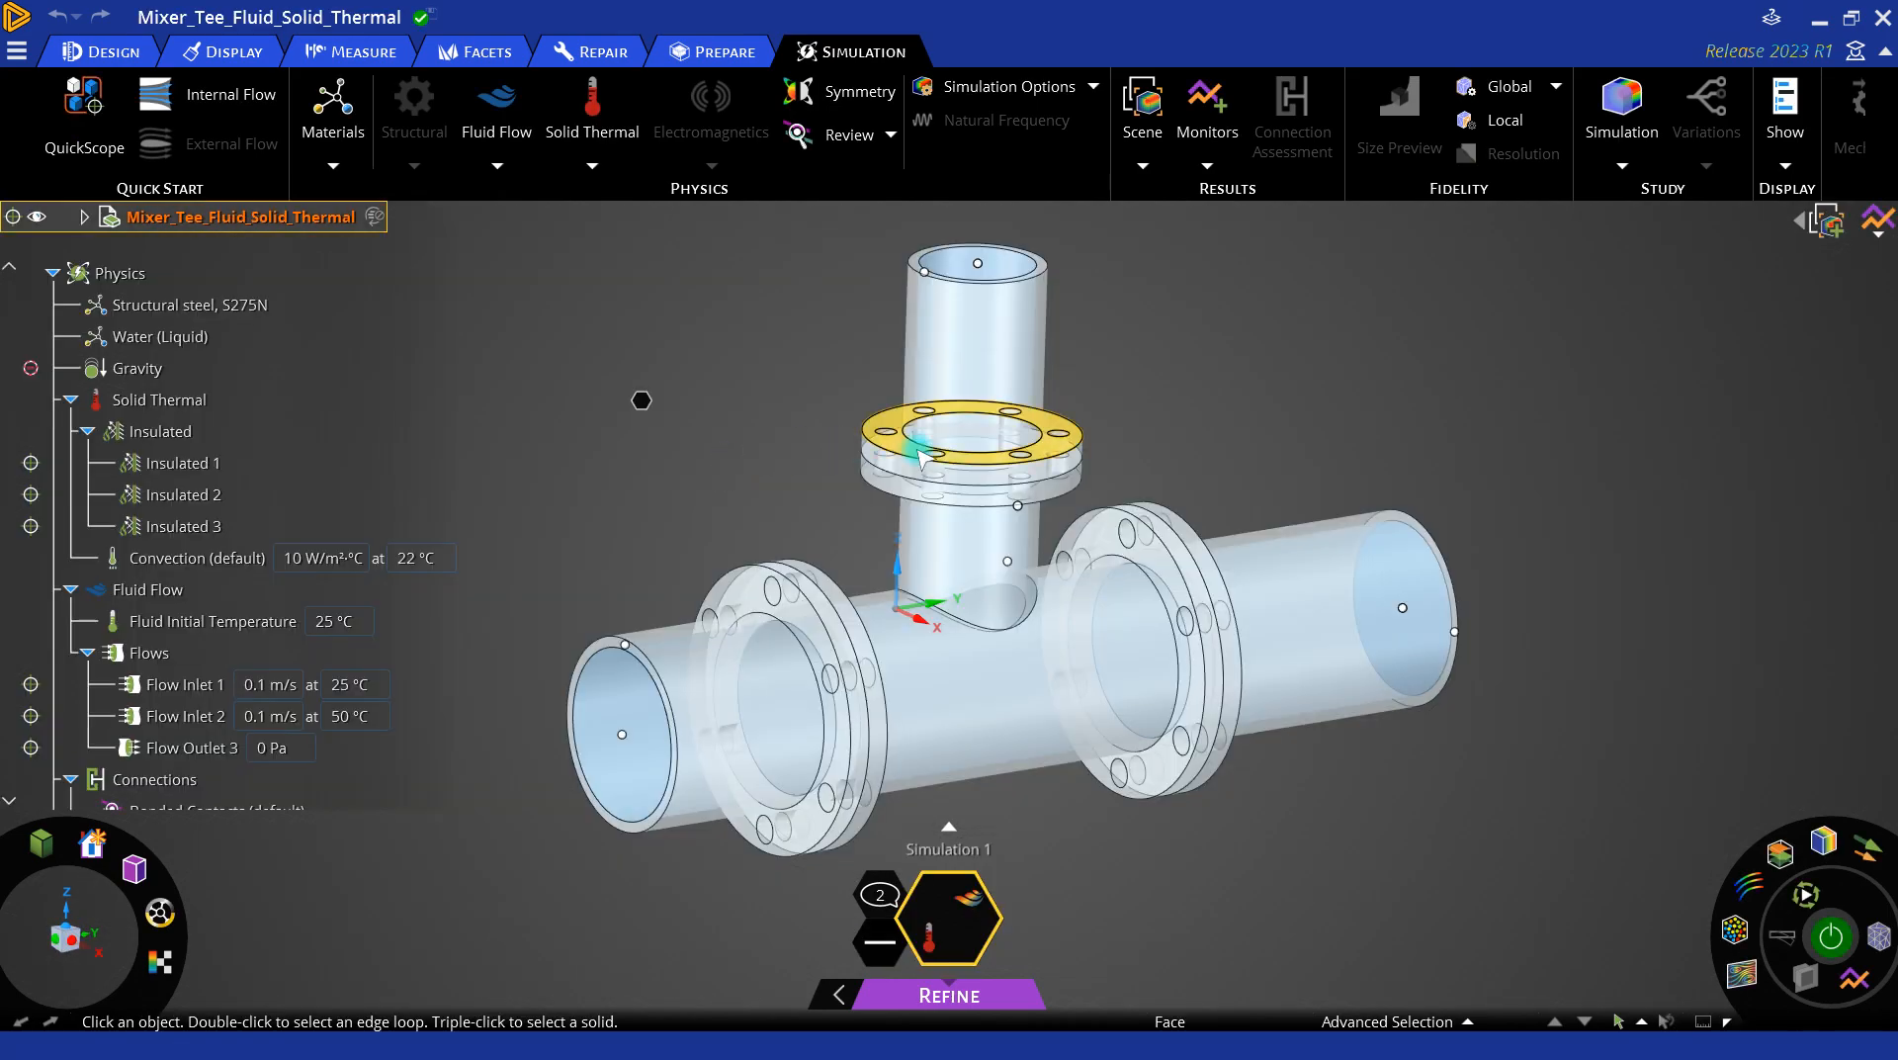
Step: Examine the mixer tee from several angles and review its thermal, fluid flow, connection and interface conditions in the physics tree
{"action": "middle_click_drag", "start_coordinate": [720, 635], "coordinate": [840, 672]}
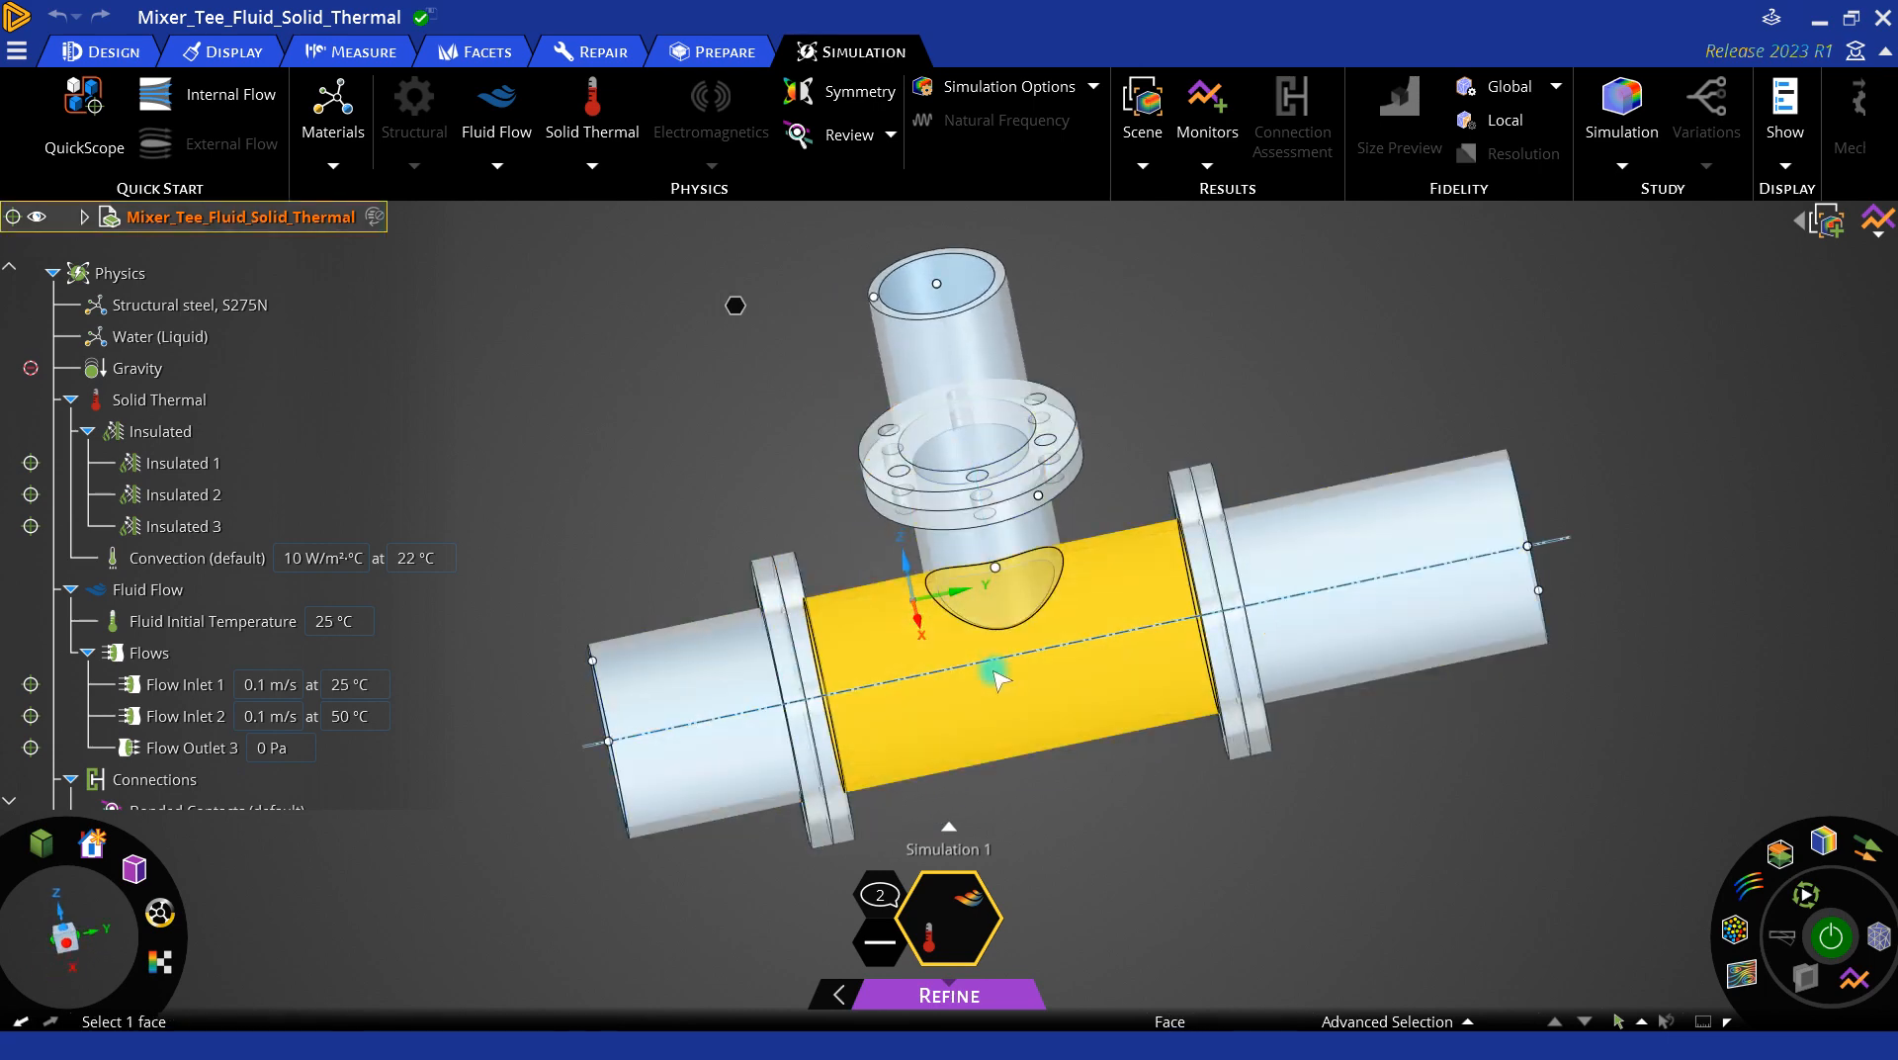
{"action": "middle_click_drag", "start_coordinate": [998, 680], "coordinate": [1030, 662]}
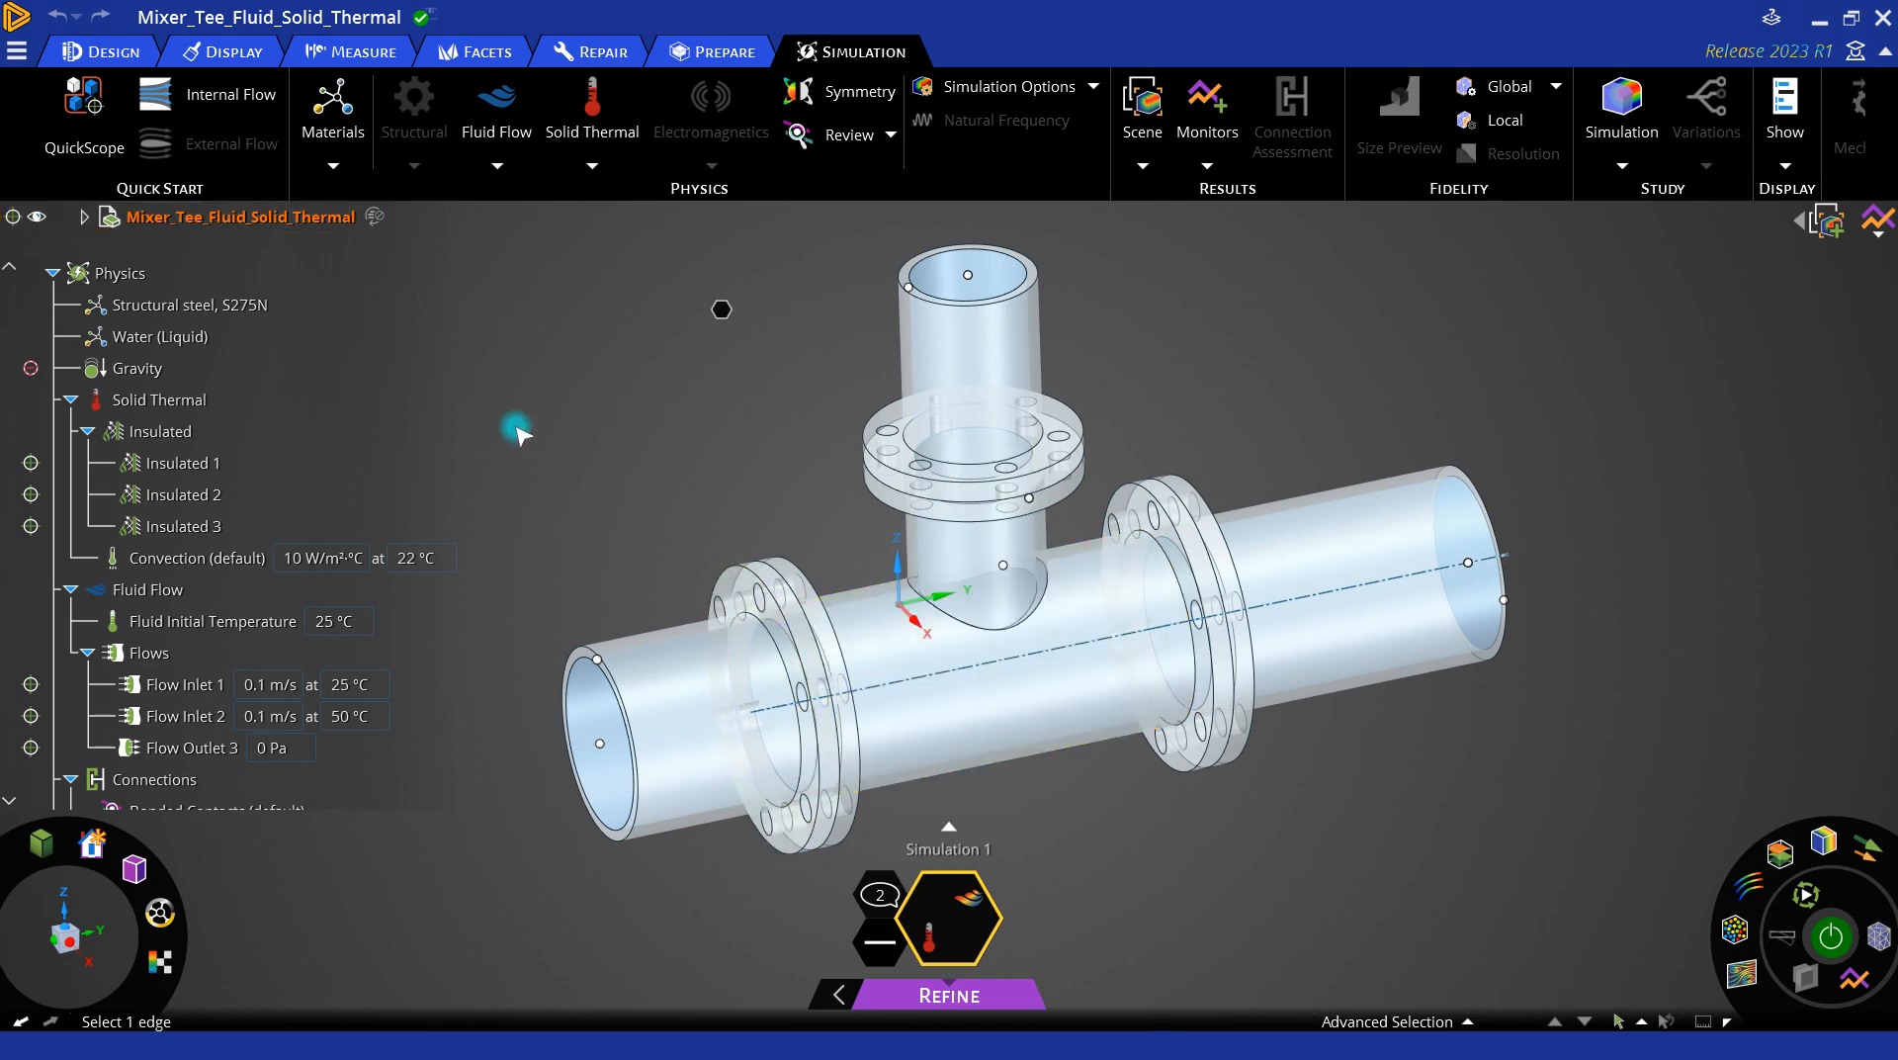
{"action": "scroll", "coordinate": [138, 492], "scroll_direction": "down", "scroll_amount": 3}
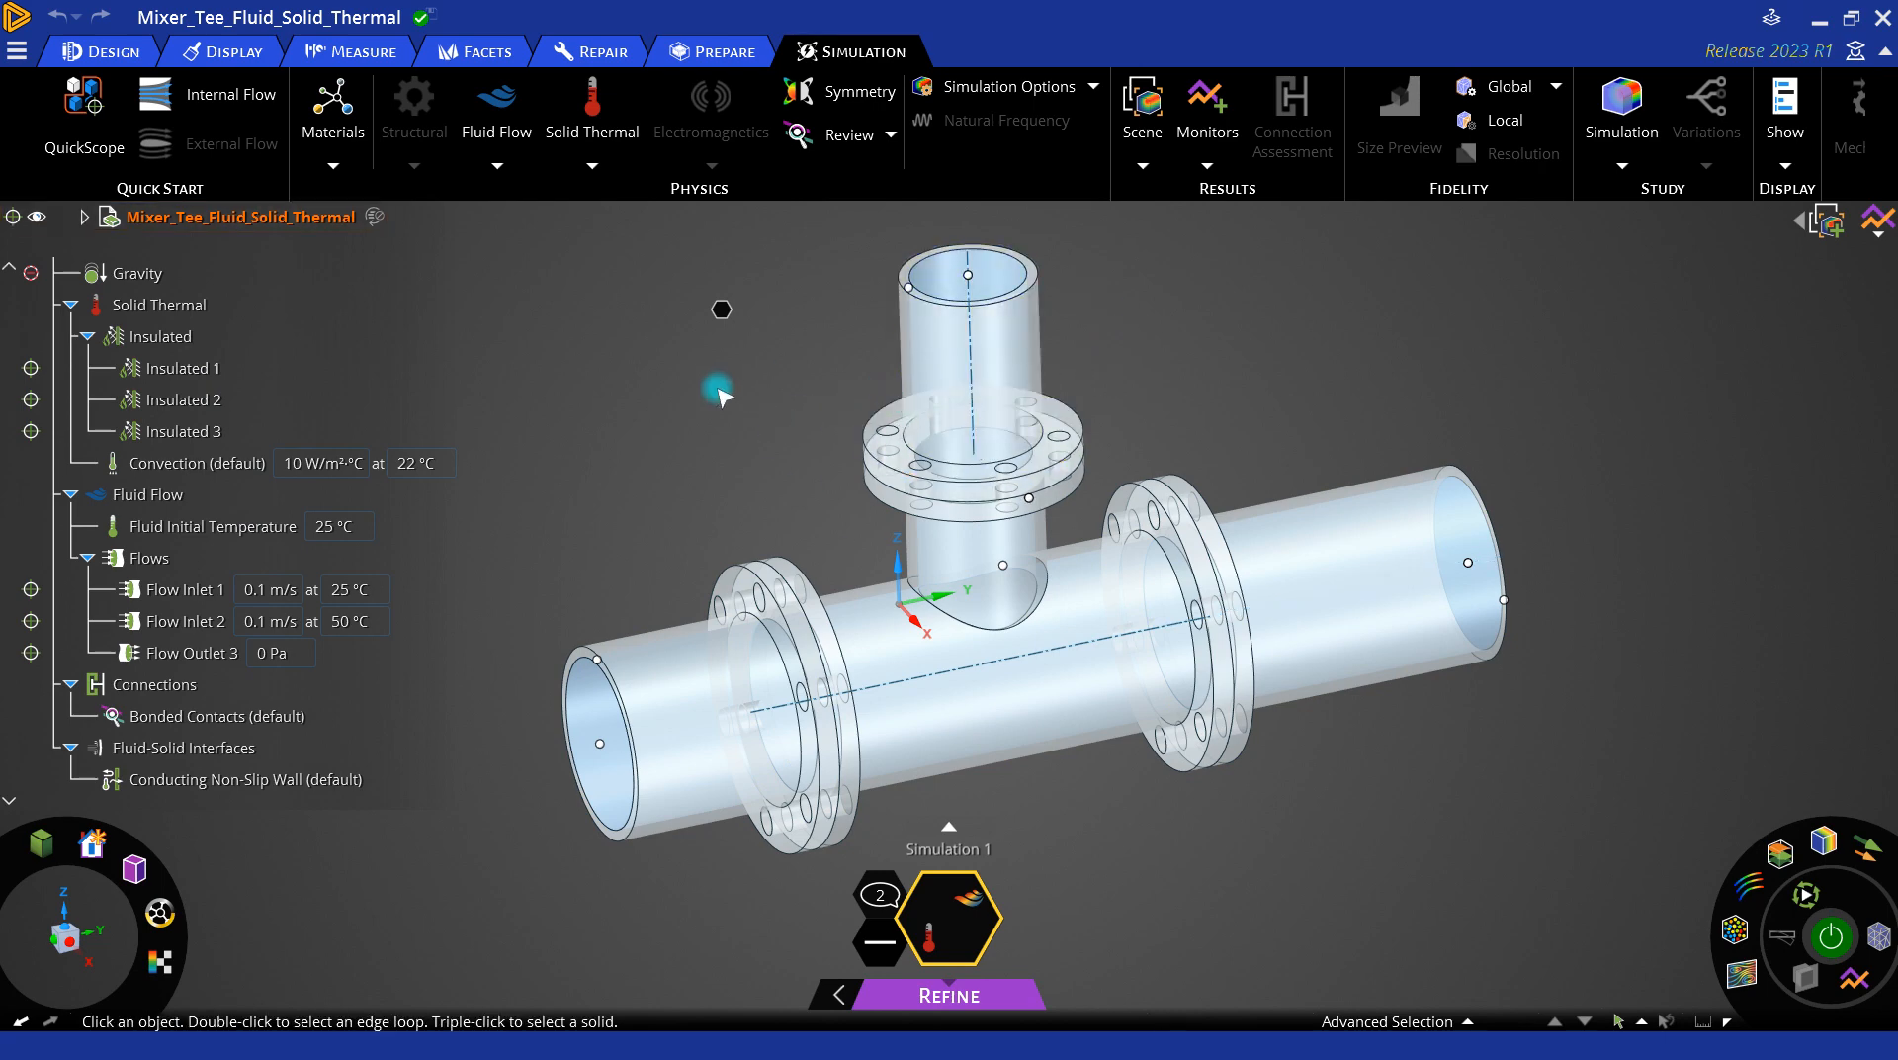
{"action": "left_click", "coordinate": [1817, 845]}
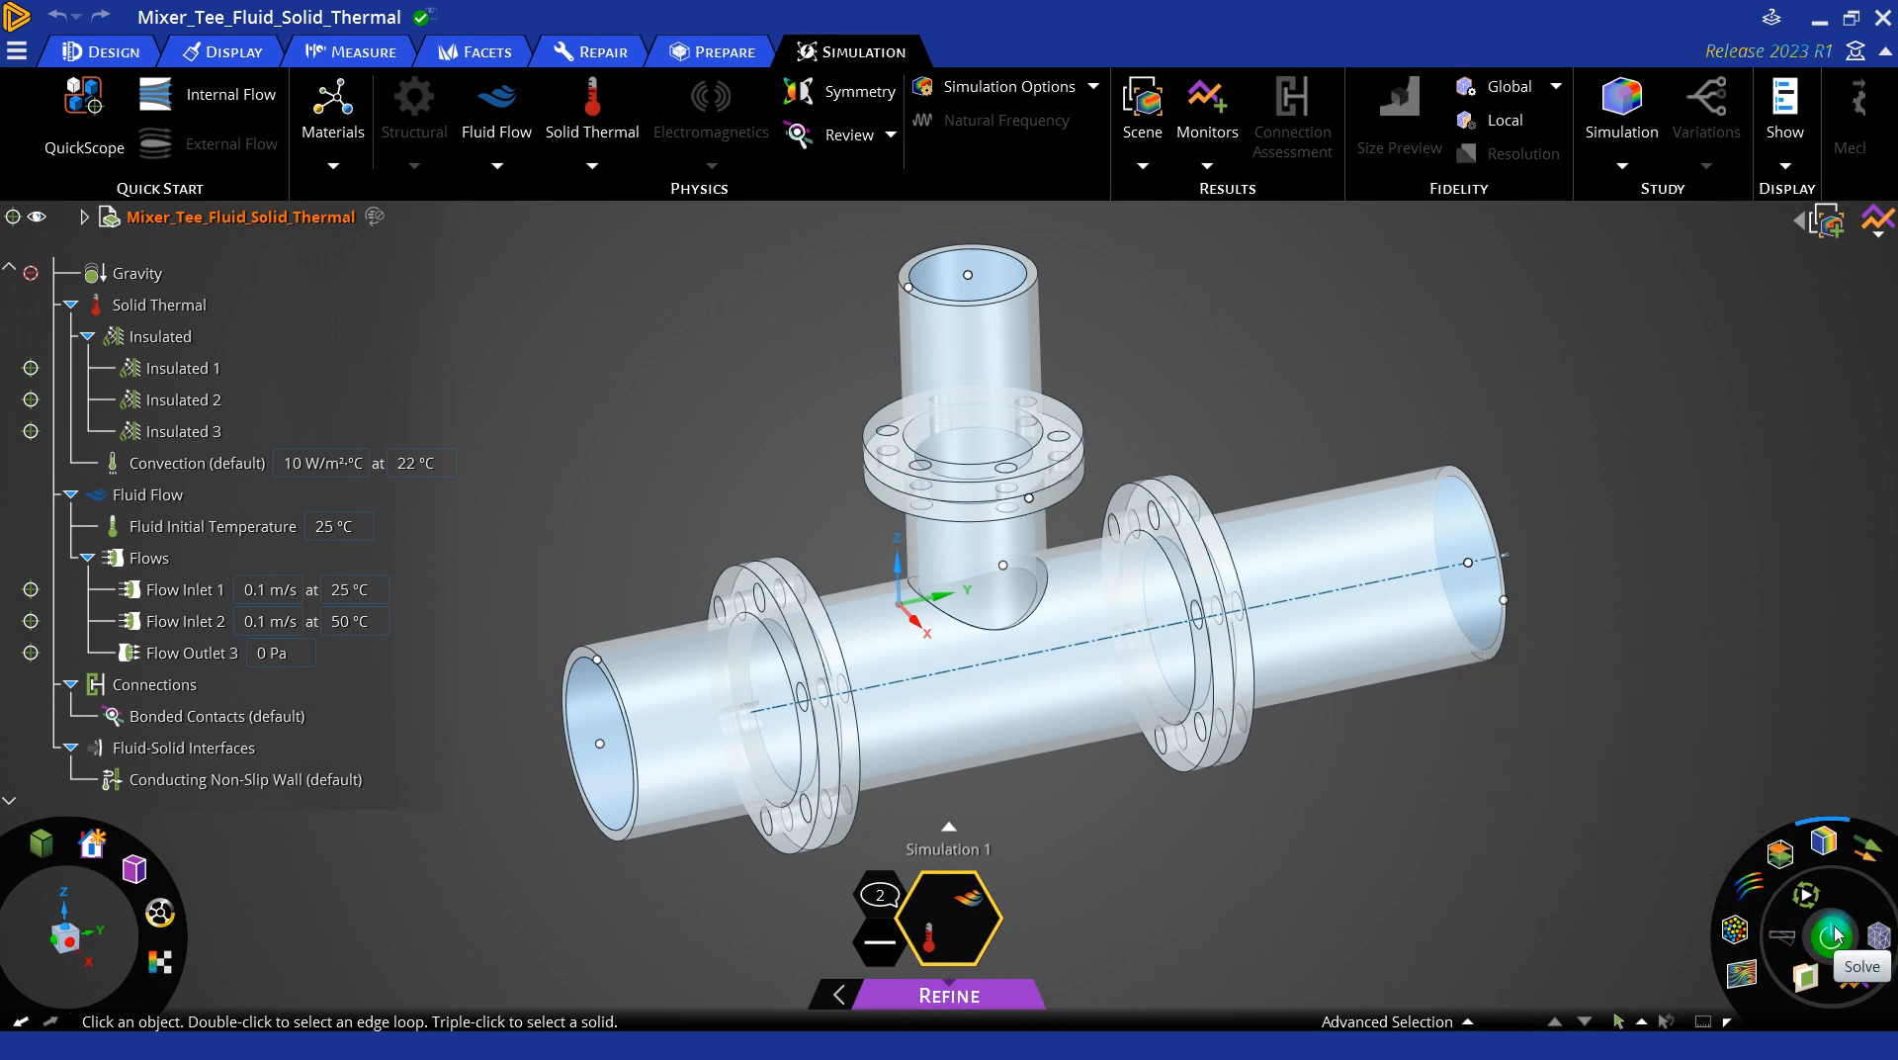
{"action": "scroll", "coordinate": [342, 558], "scroll_direction": "up", "scroll_amount": 1}
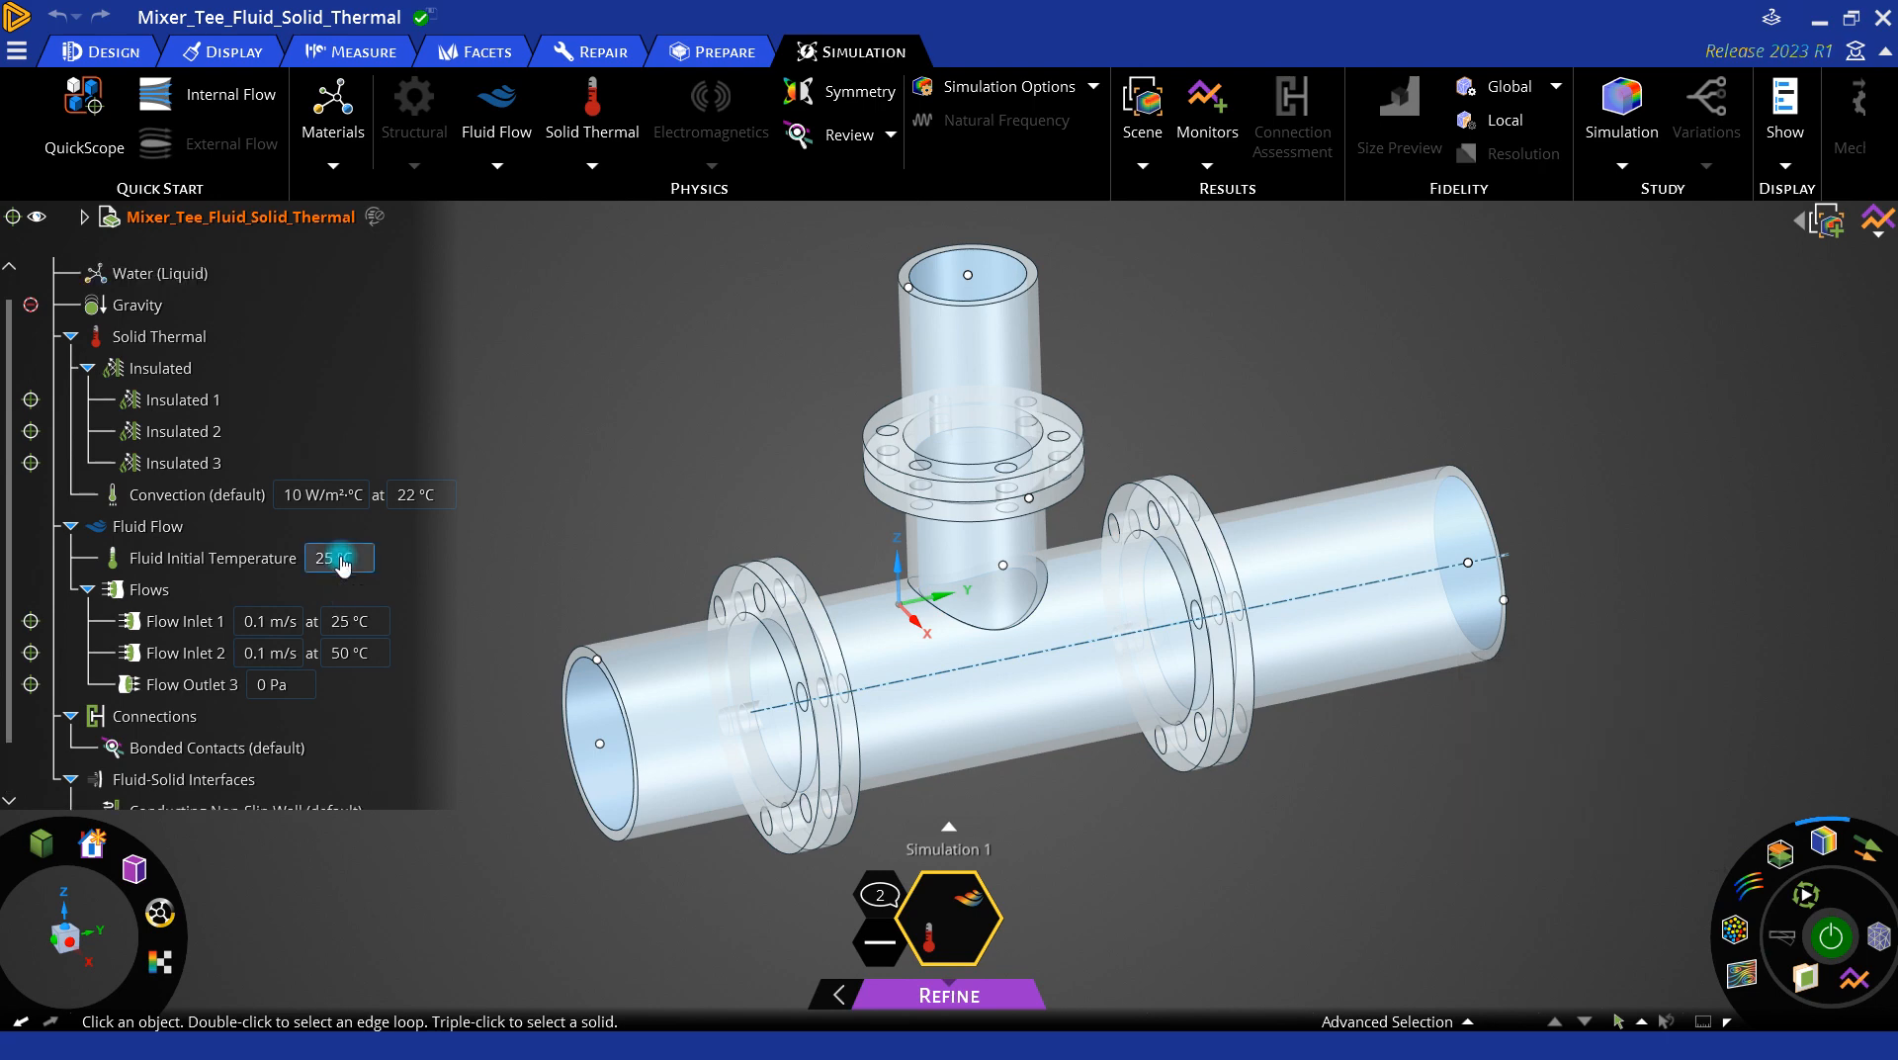
{"action": "scroll", "coordinate": [342, 562], "scroll_direction": "up", "scroll_amount": 2}
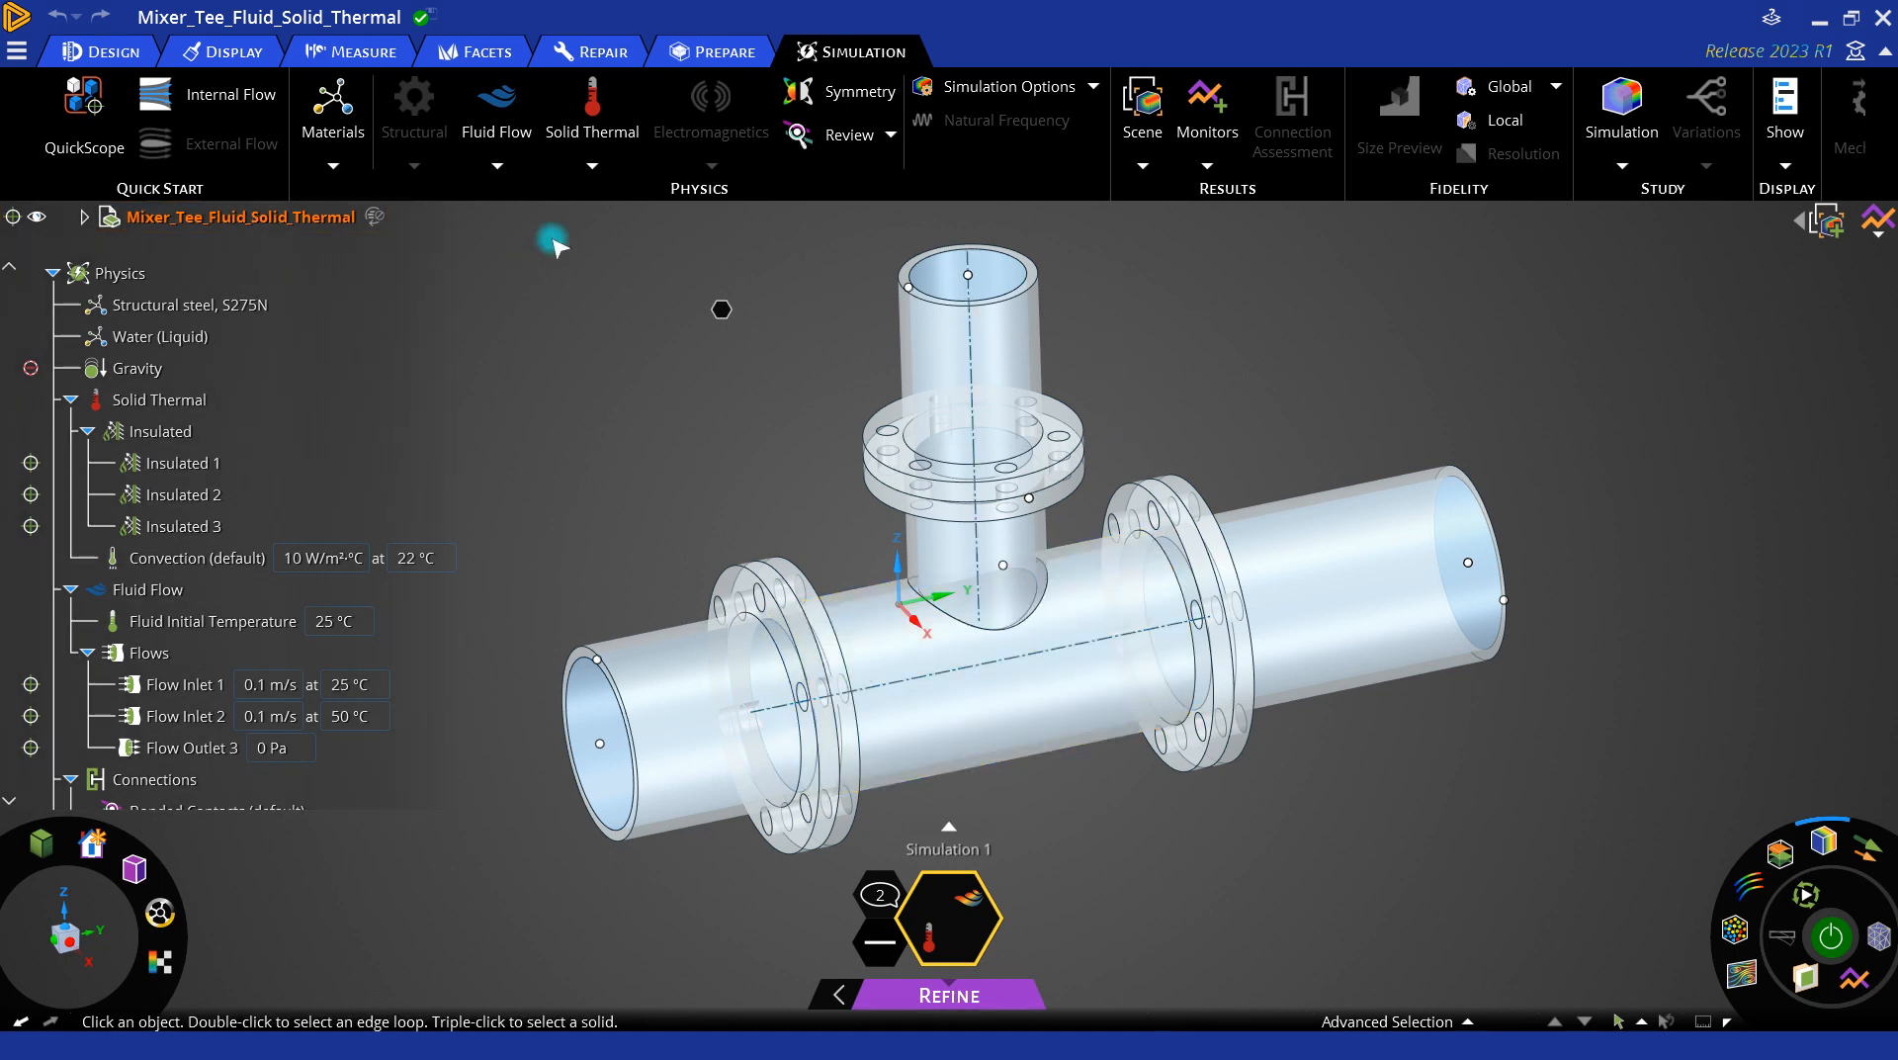
{"action": "scroll", "coordinate": [337, 438], "scroll_direction": "down", "scroll_amount": 1}
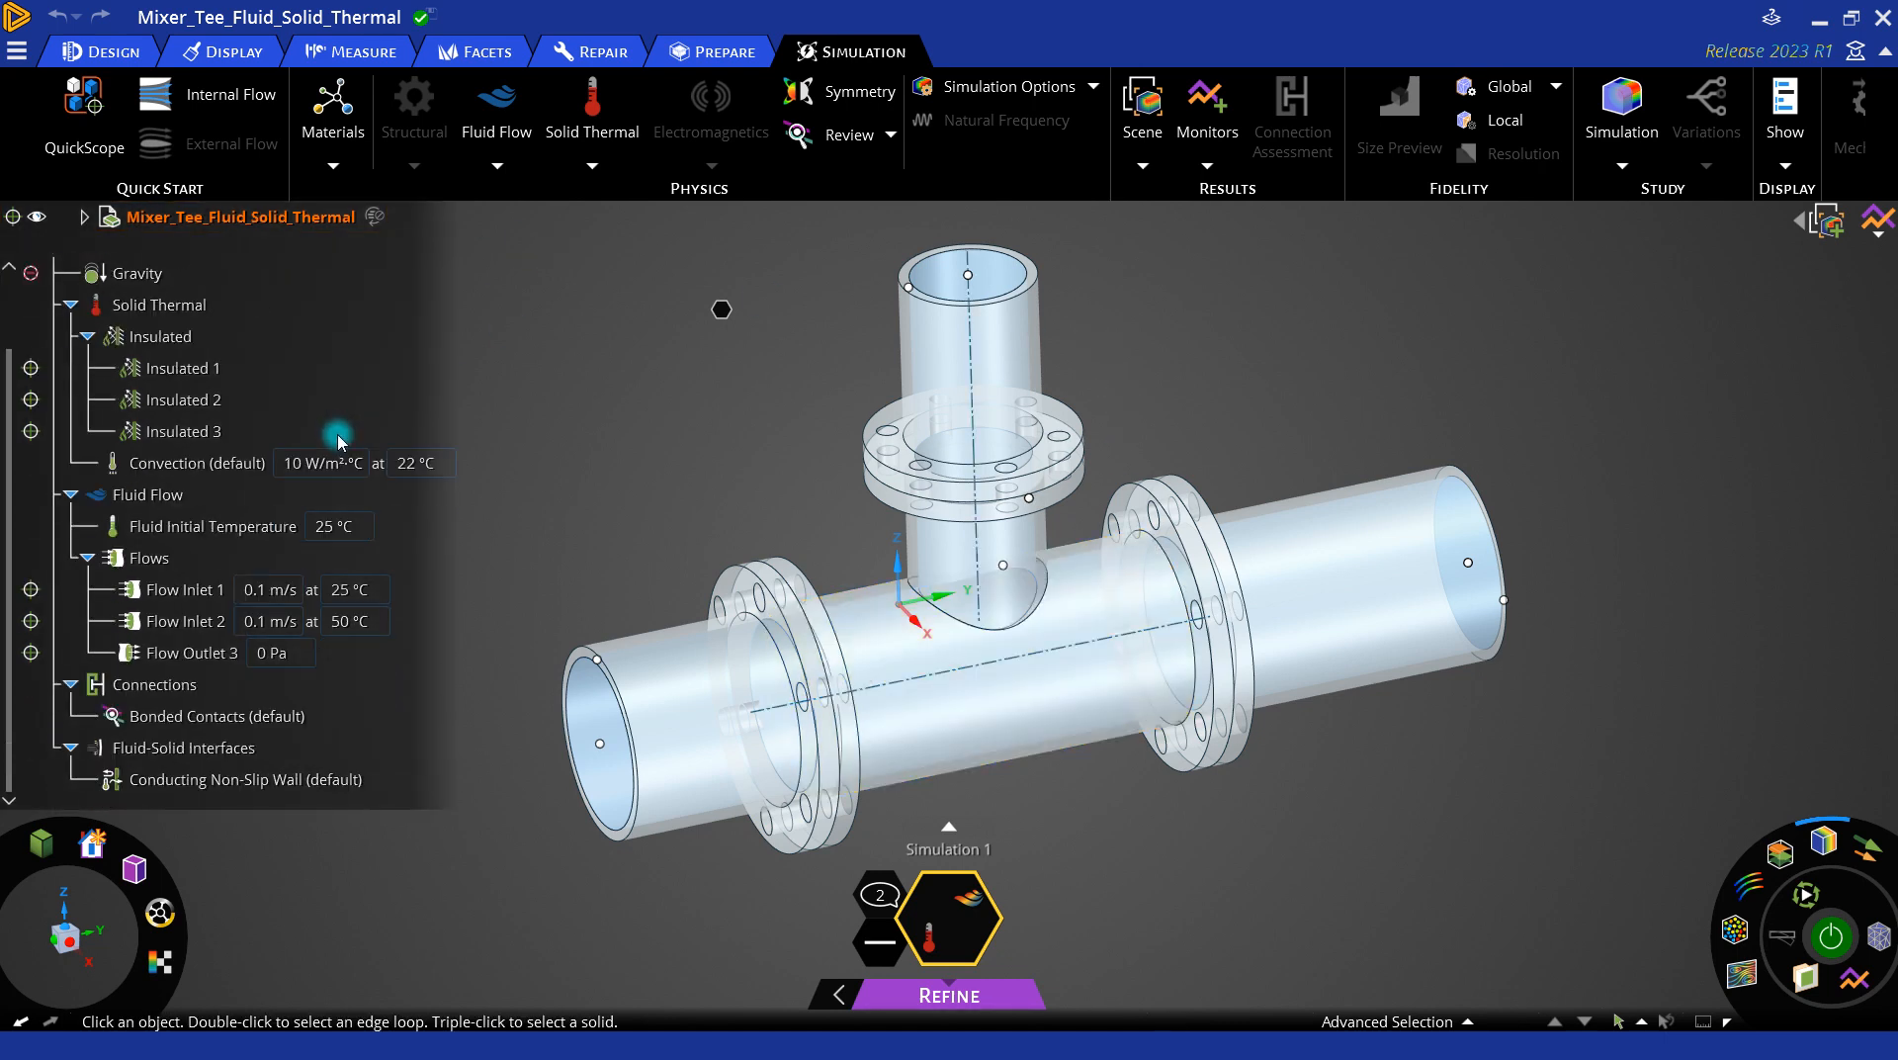
{"action": "left_click", "coordinate": [496, 143]}
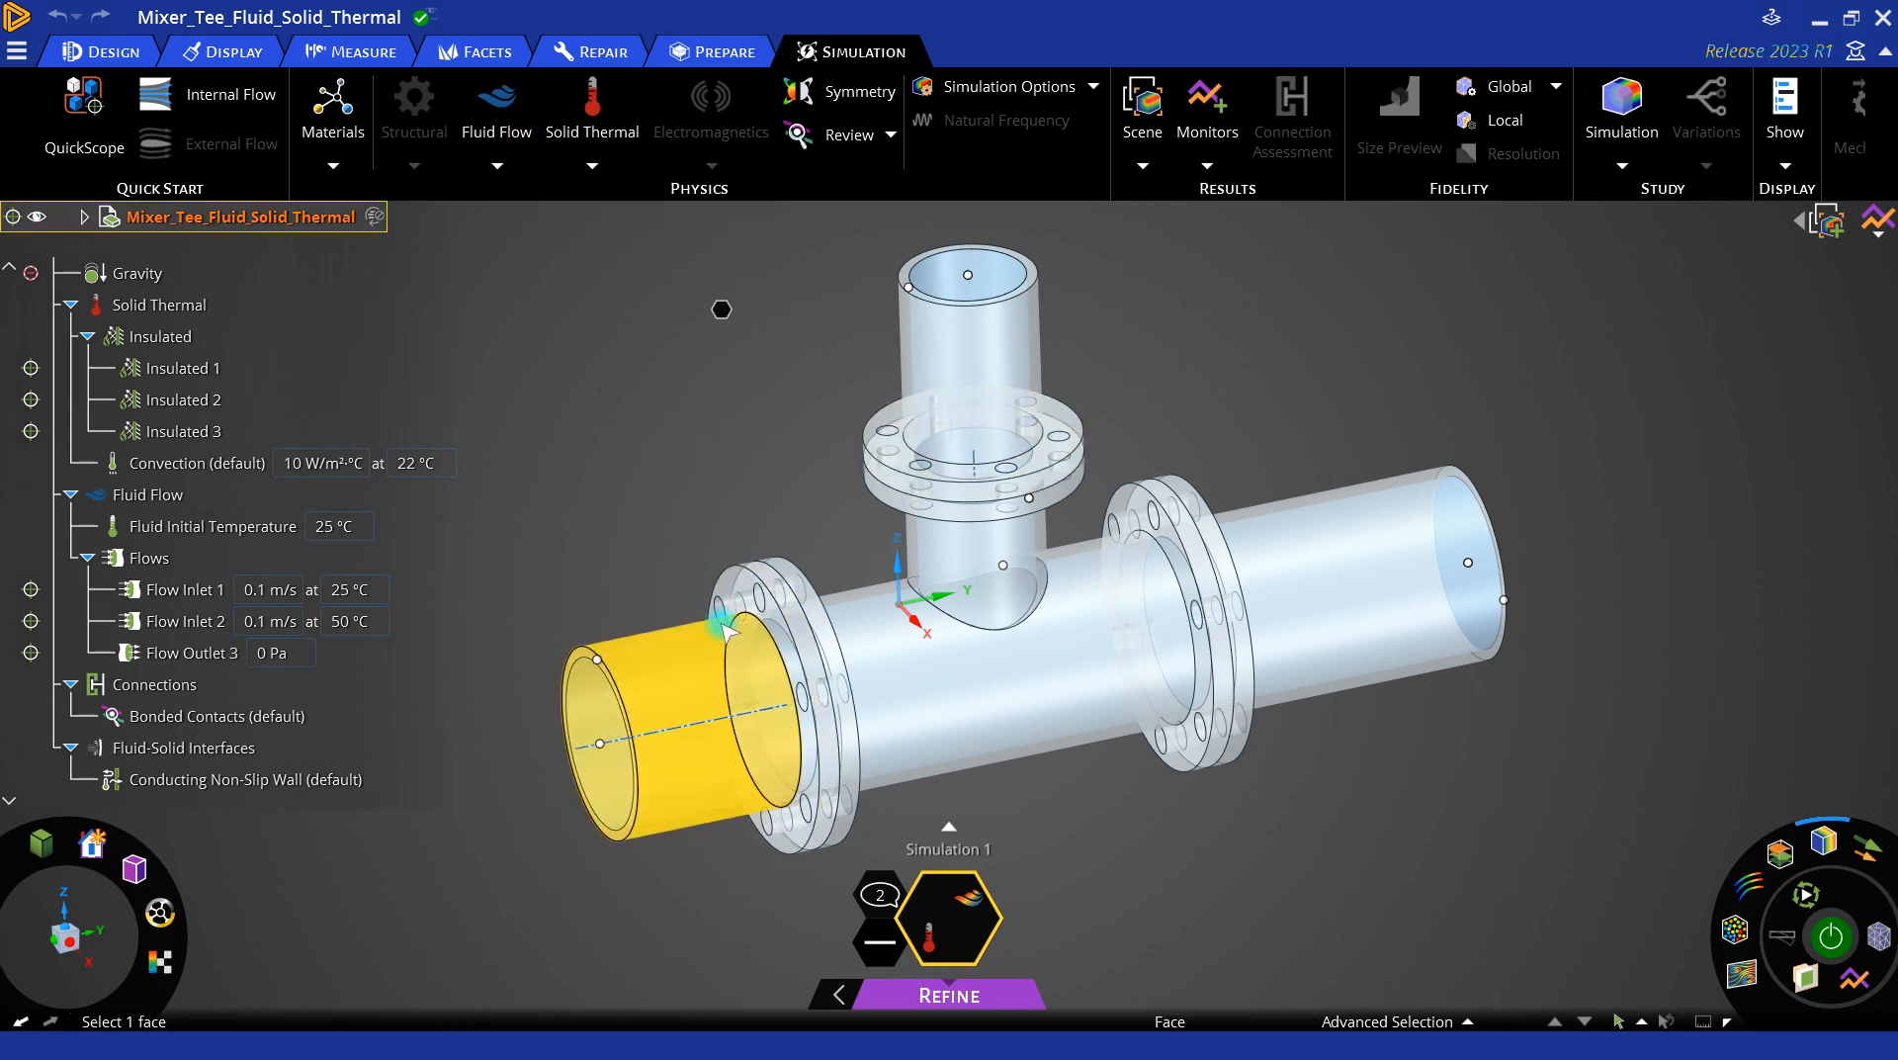
Step: Inspect the available transfer options, the tee's pipe ends, branch and flanges, and the Solid Thermal insulated conditions
{"action": "middle_click_drag", "start_coordinate": [761, 625], "coordinate": [774, 625]}
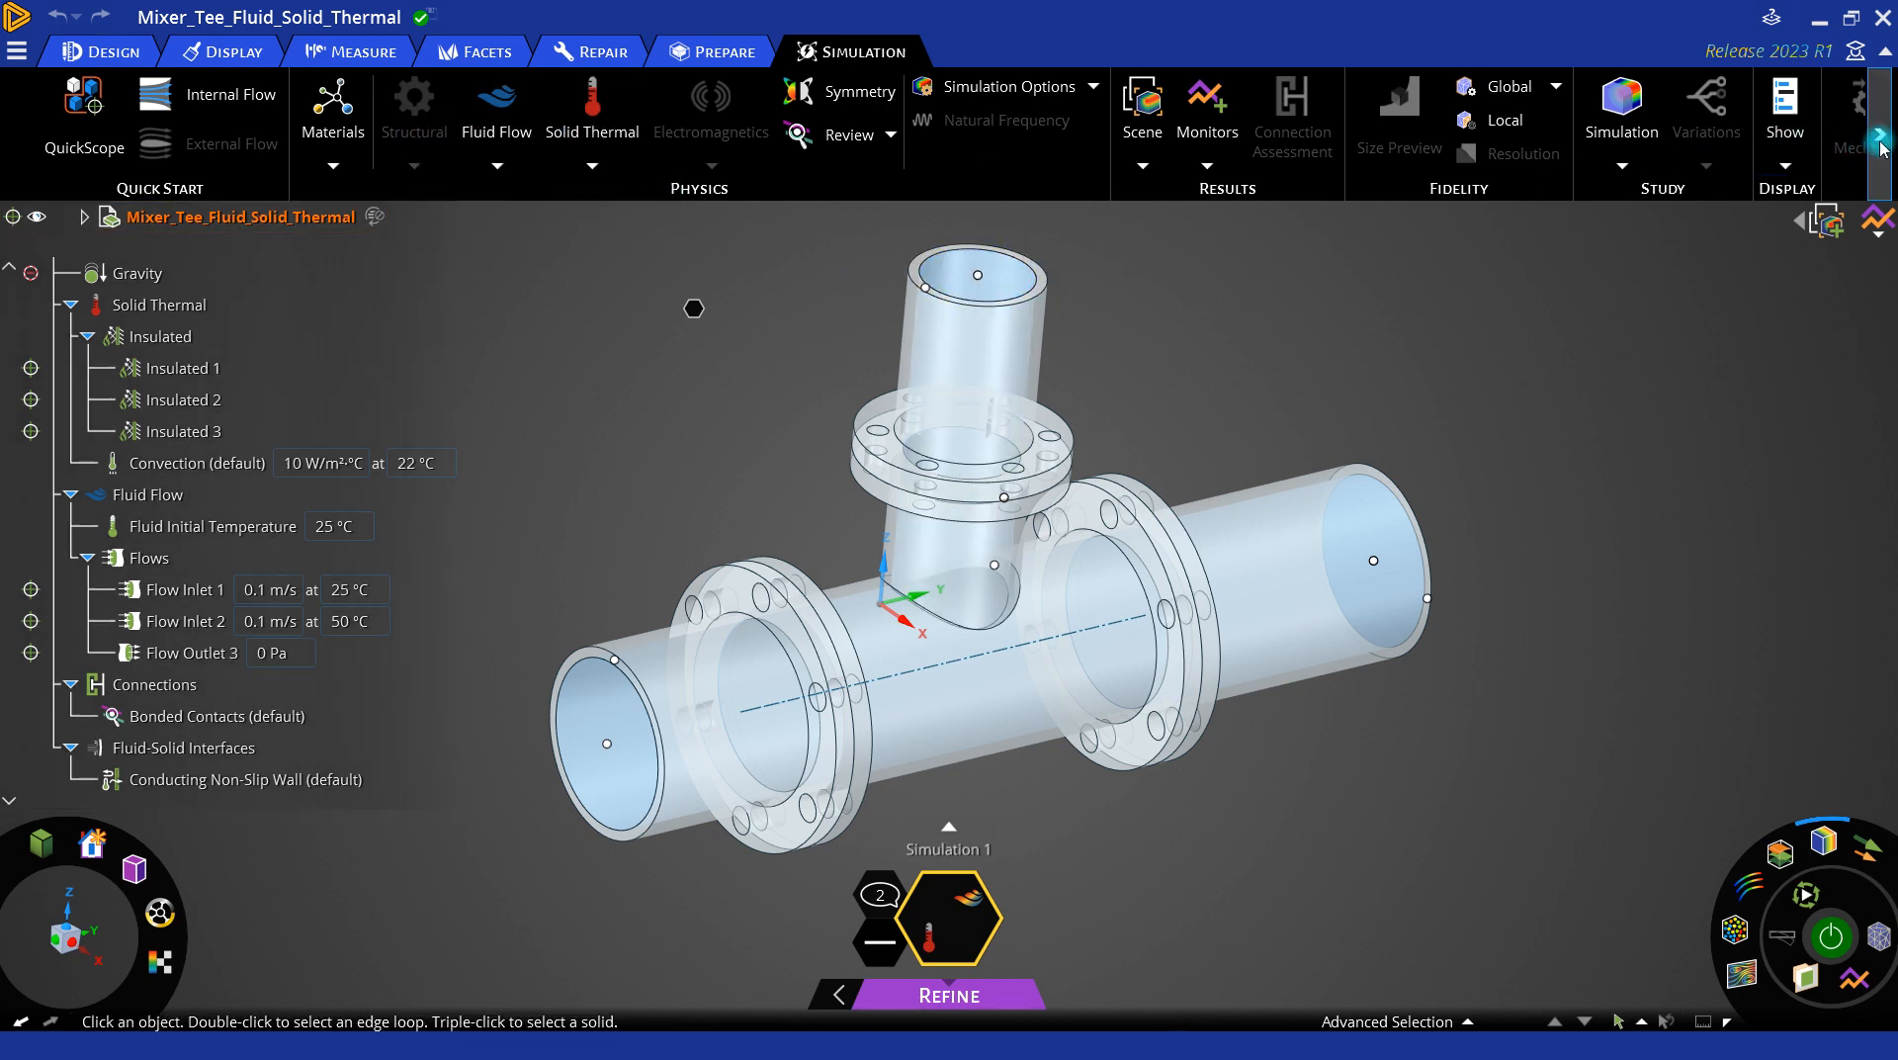
{"action": "left_click", "coordinate": [1879, 138]}
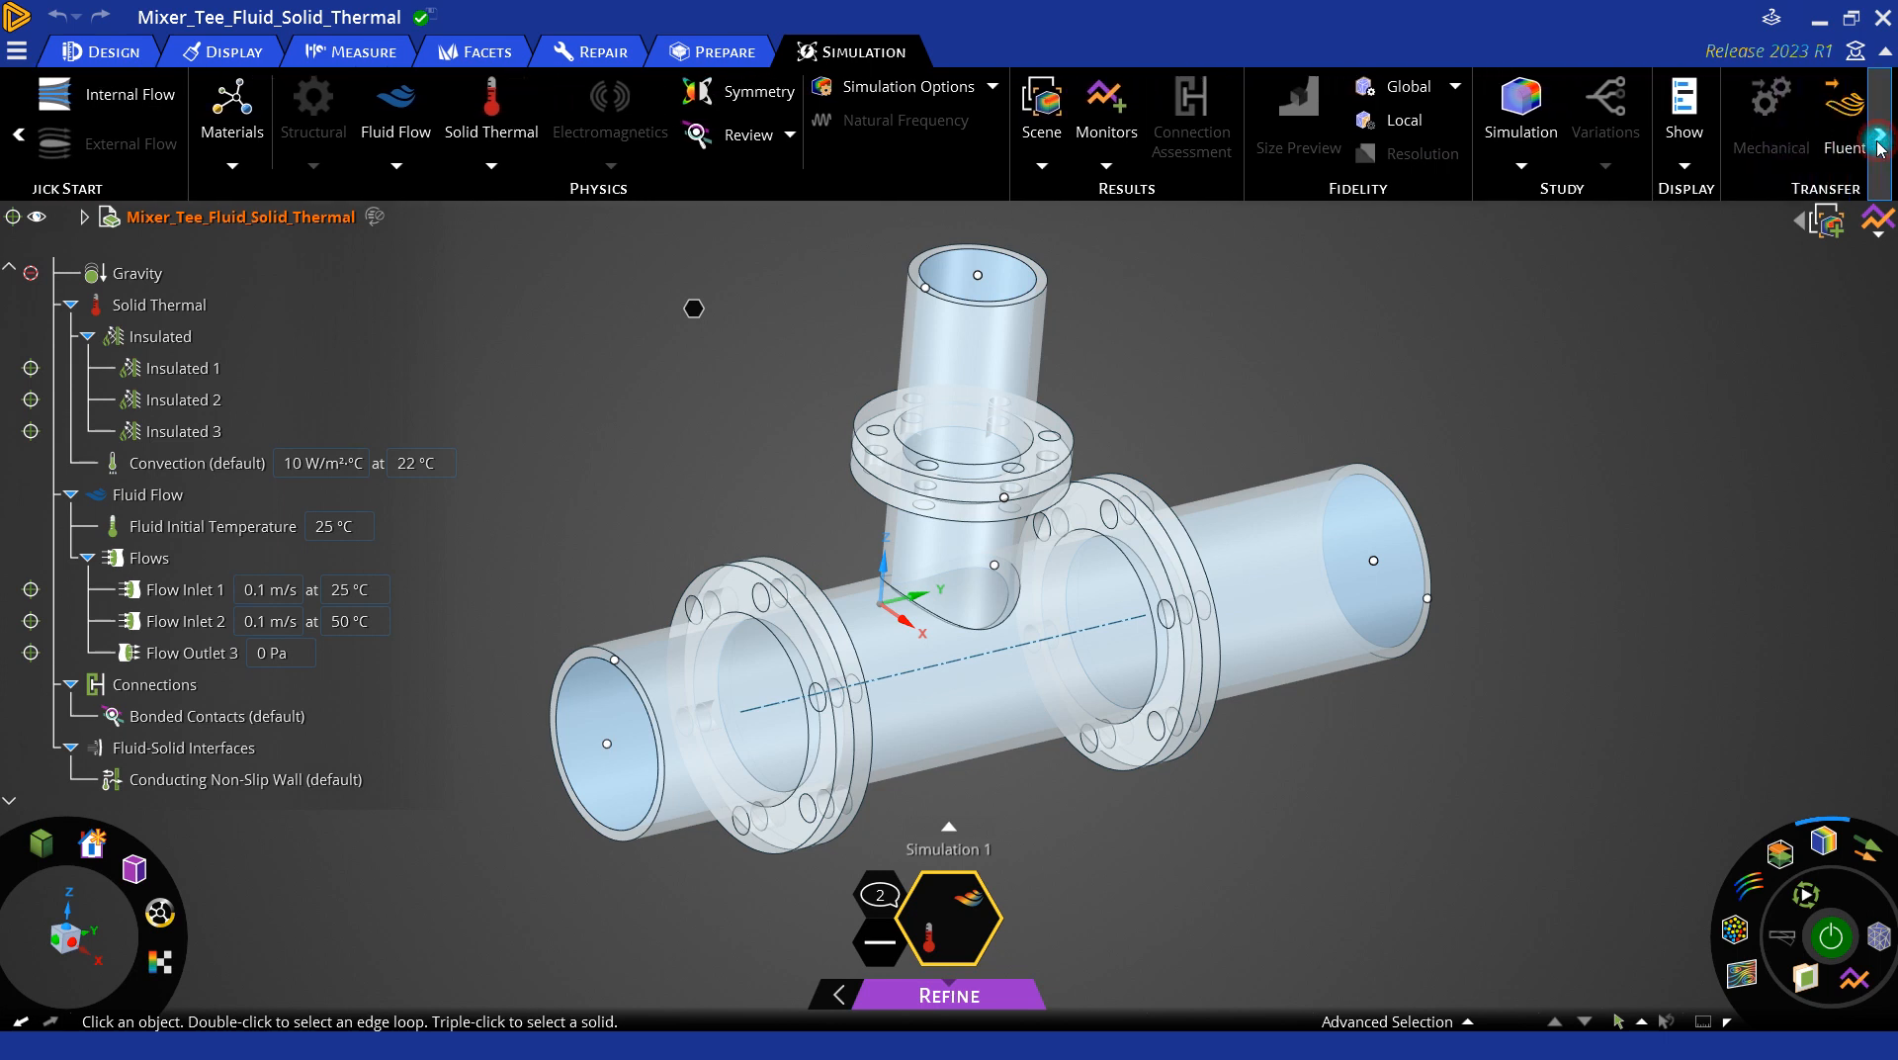
{"action": "left_click", "coordinate": [623, 731]}
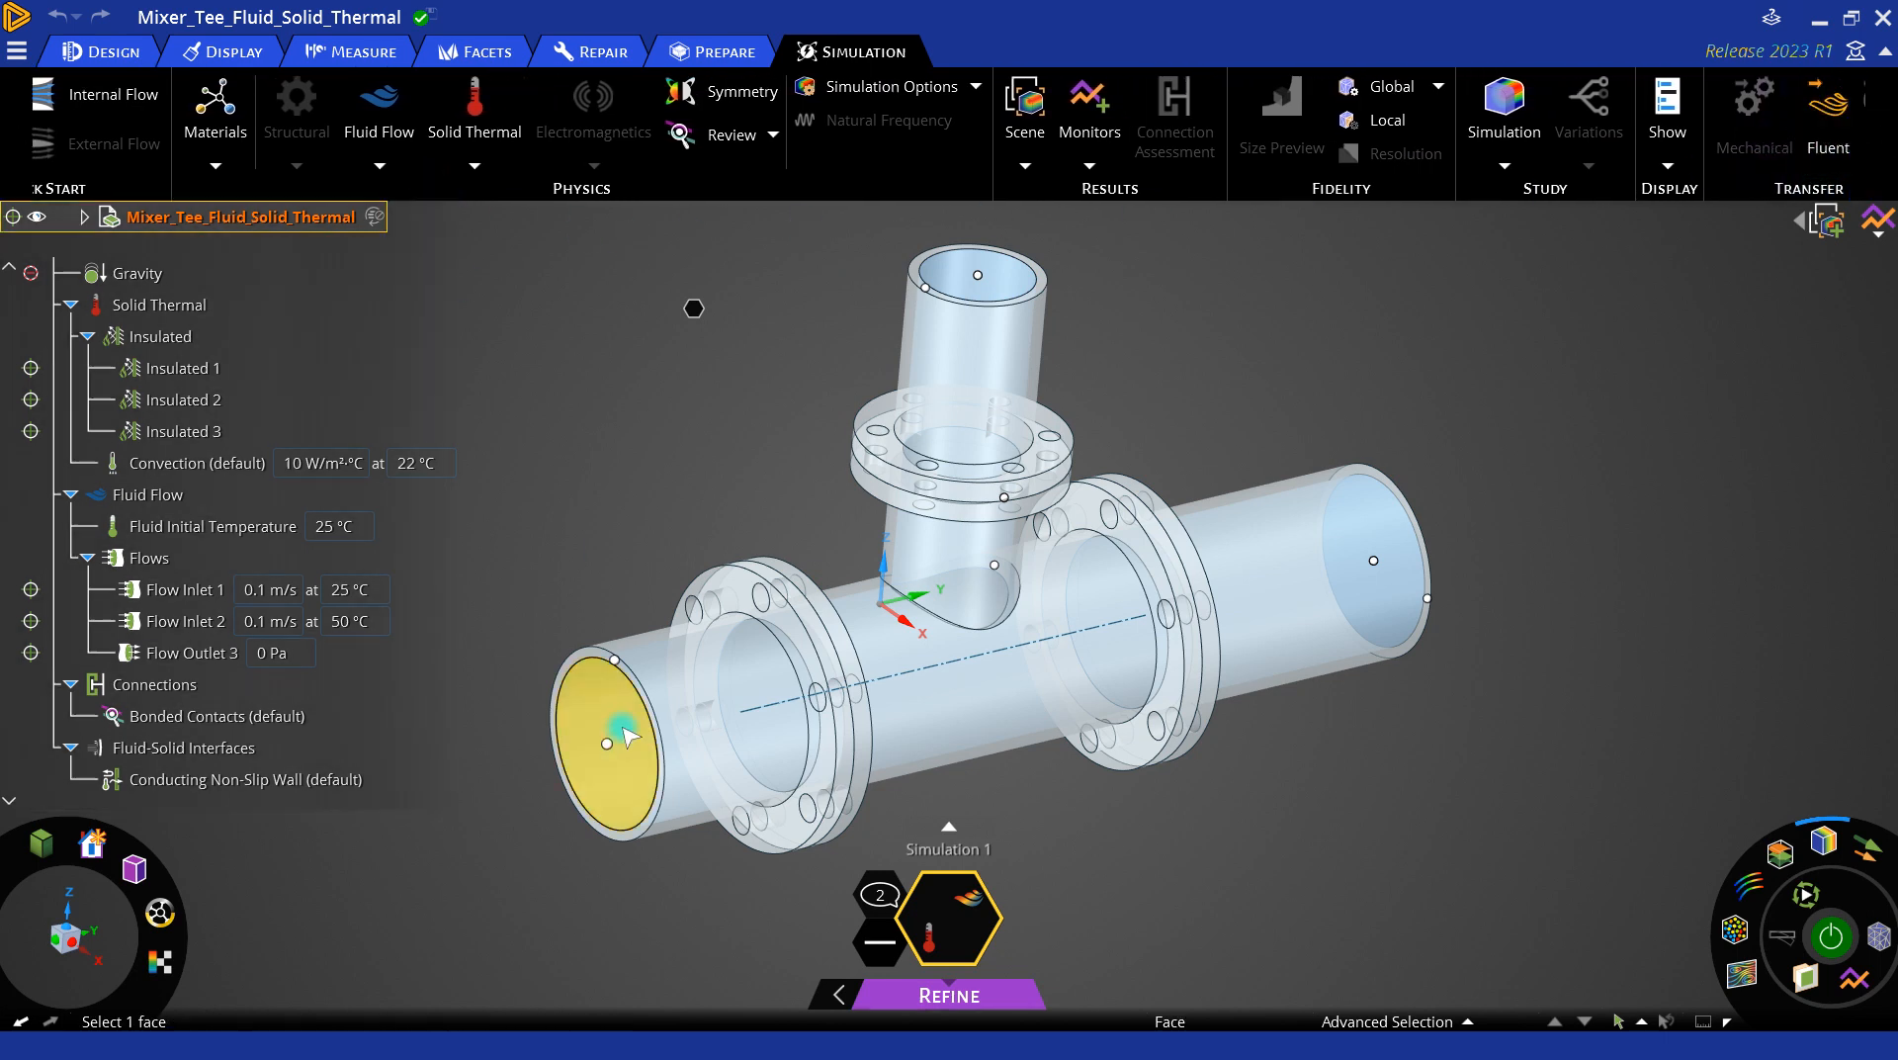
{"action": "left_click", "coordinate": [809, 696]}
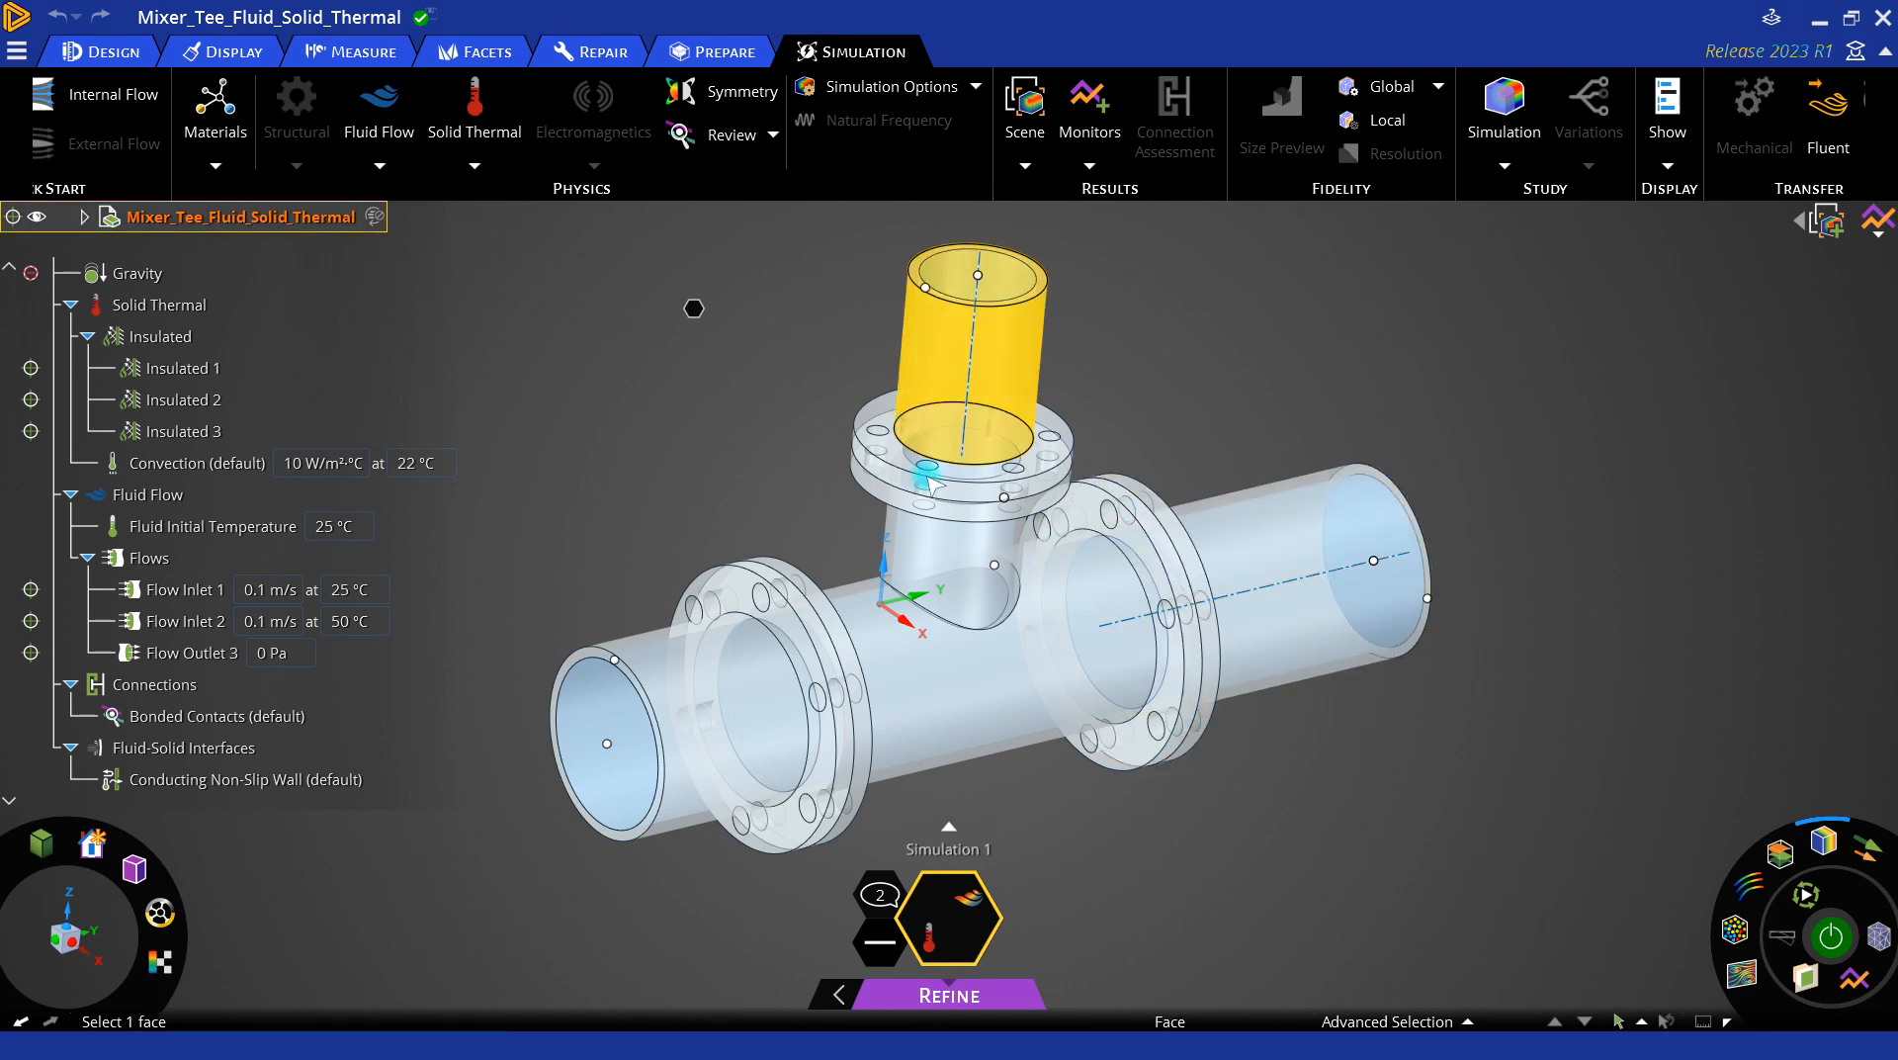
{"action": "middle_click_drag", "start_coordinate": [934, 591], "coordinate": [842, 647]}
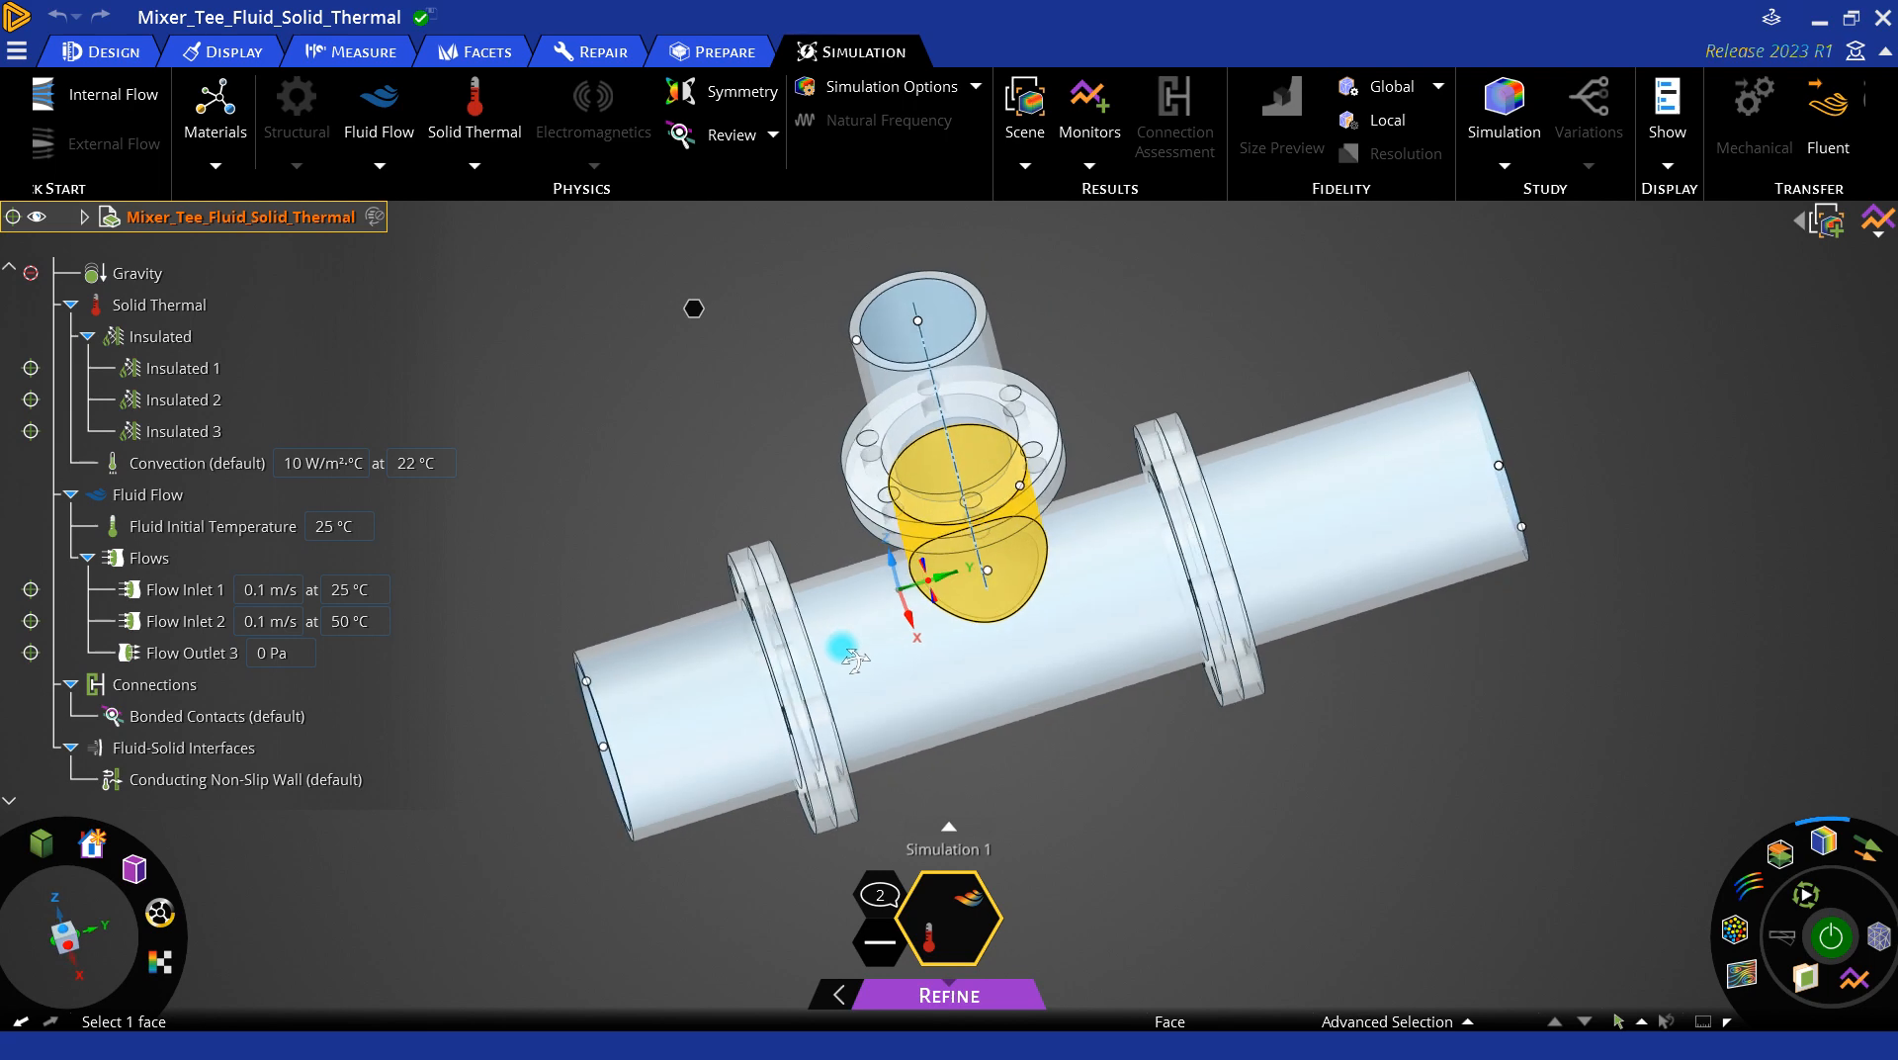
{"action": "middle_click_drag", "start_coordinate": [1018, 528], "coordinate": [1041, 487]}
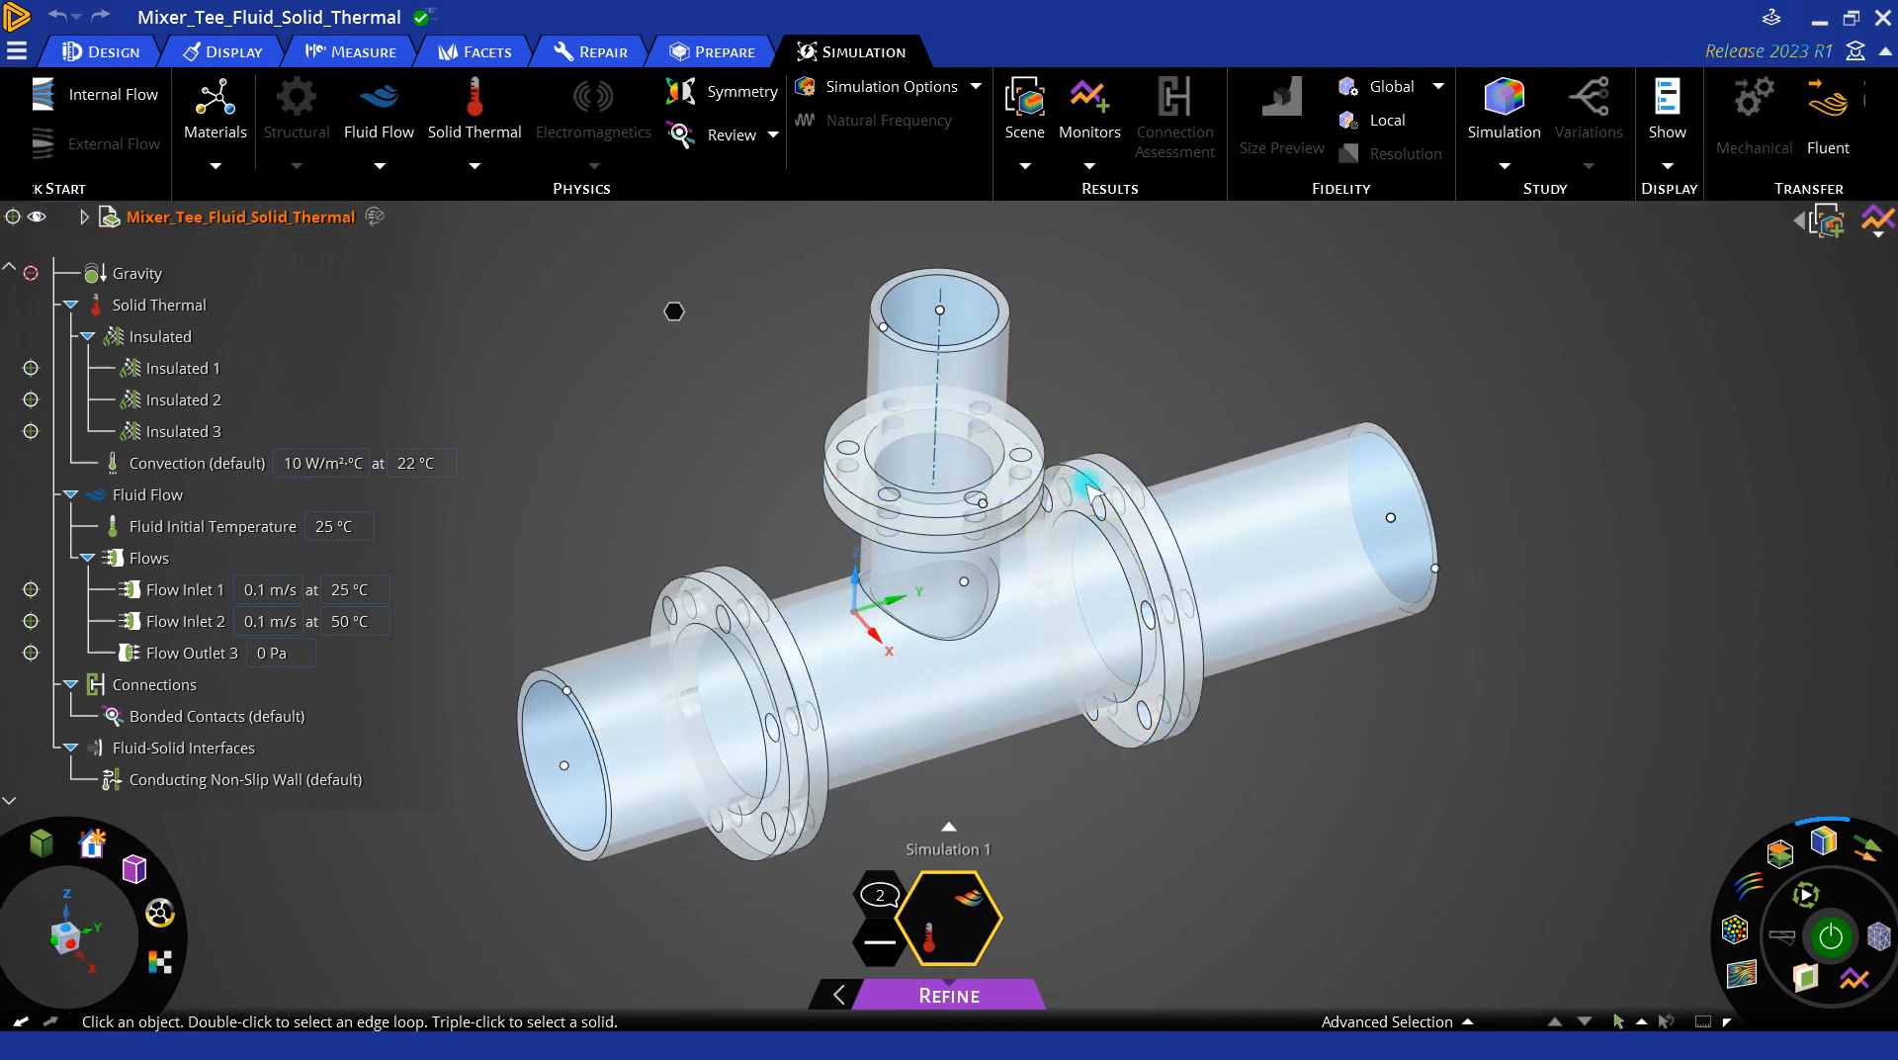
{"action": "left_click", "coordinate": [1156, 427]}
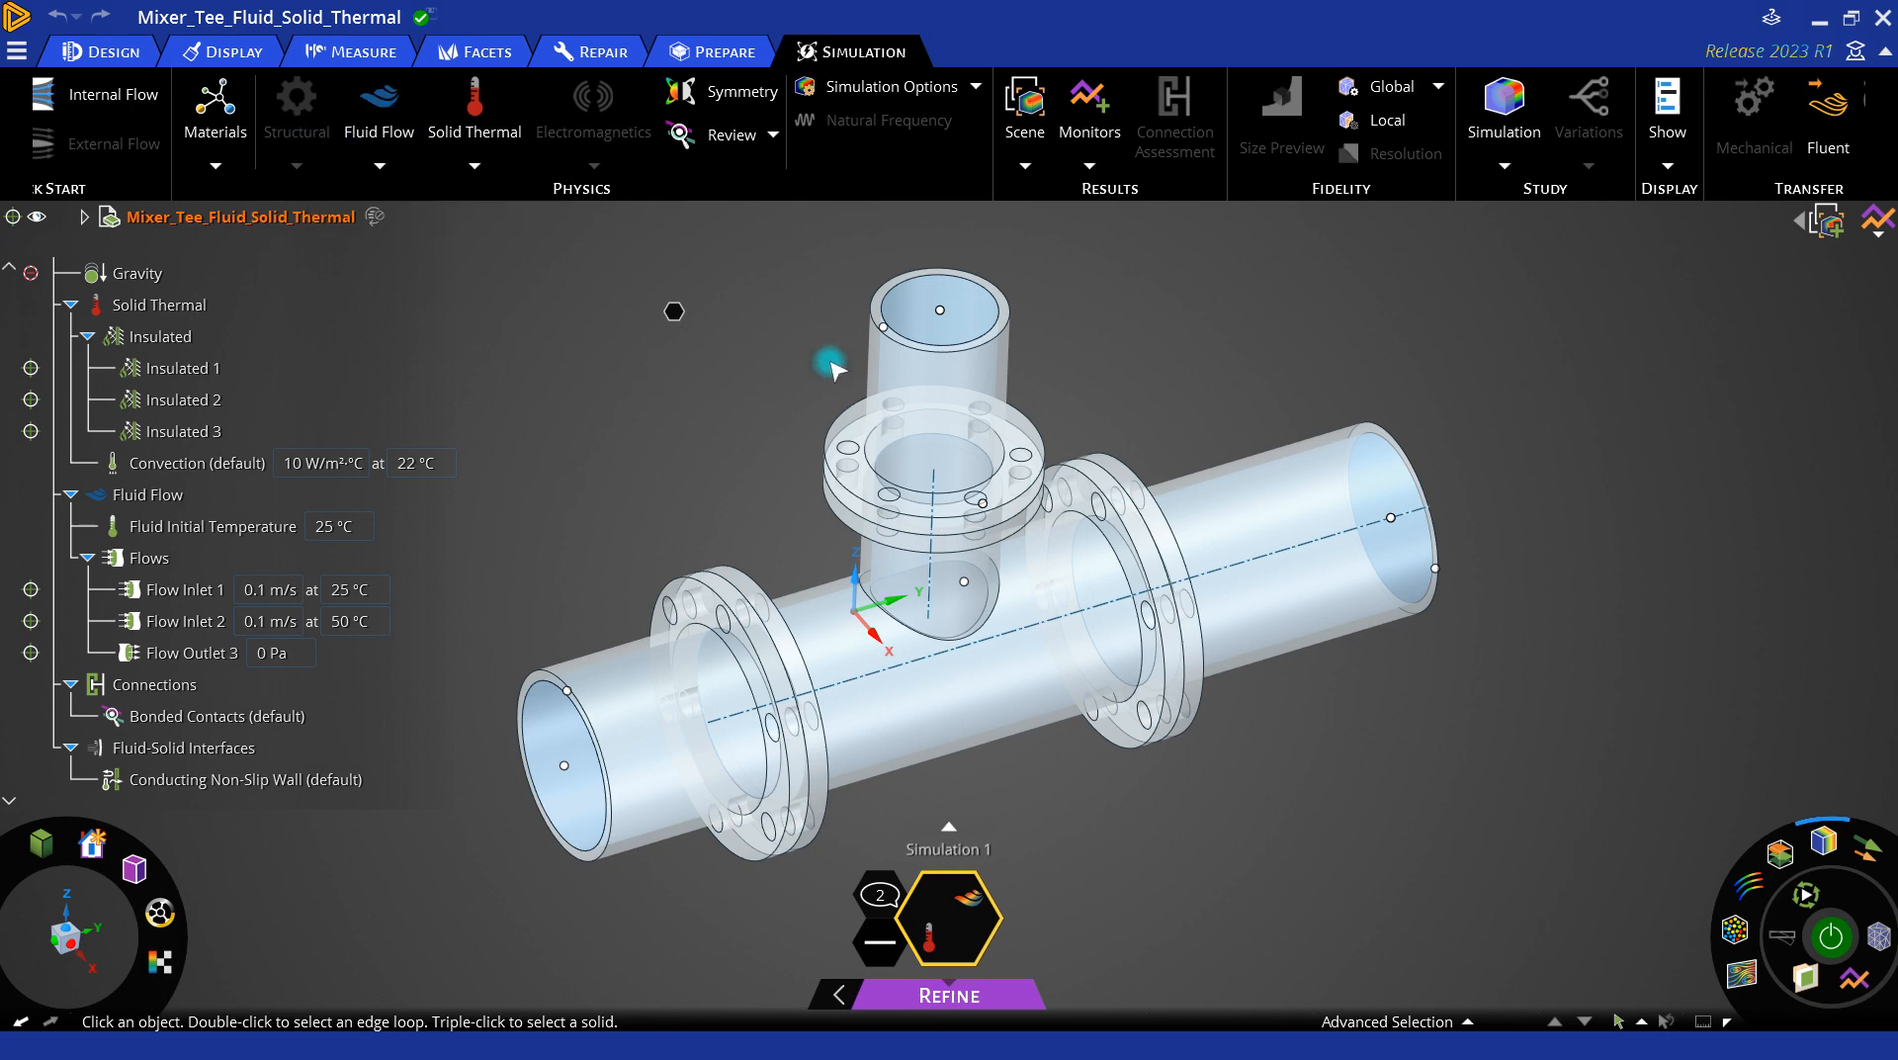
{"action": "scroll", "coordinate": [840, 369], "scroll_direction": "down", "scroll_amount": 2}
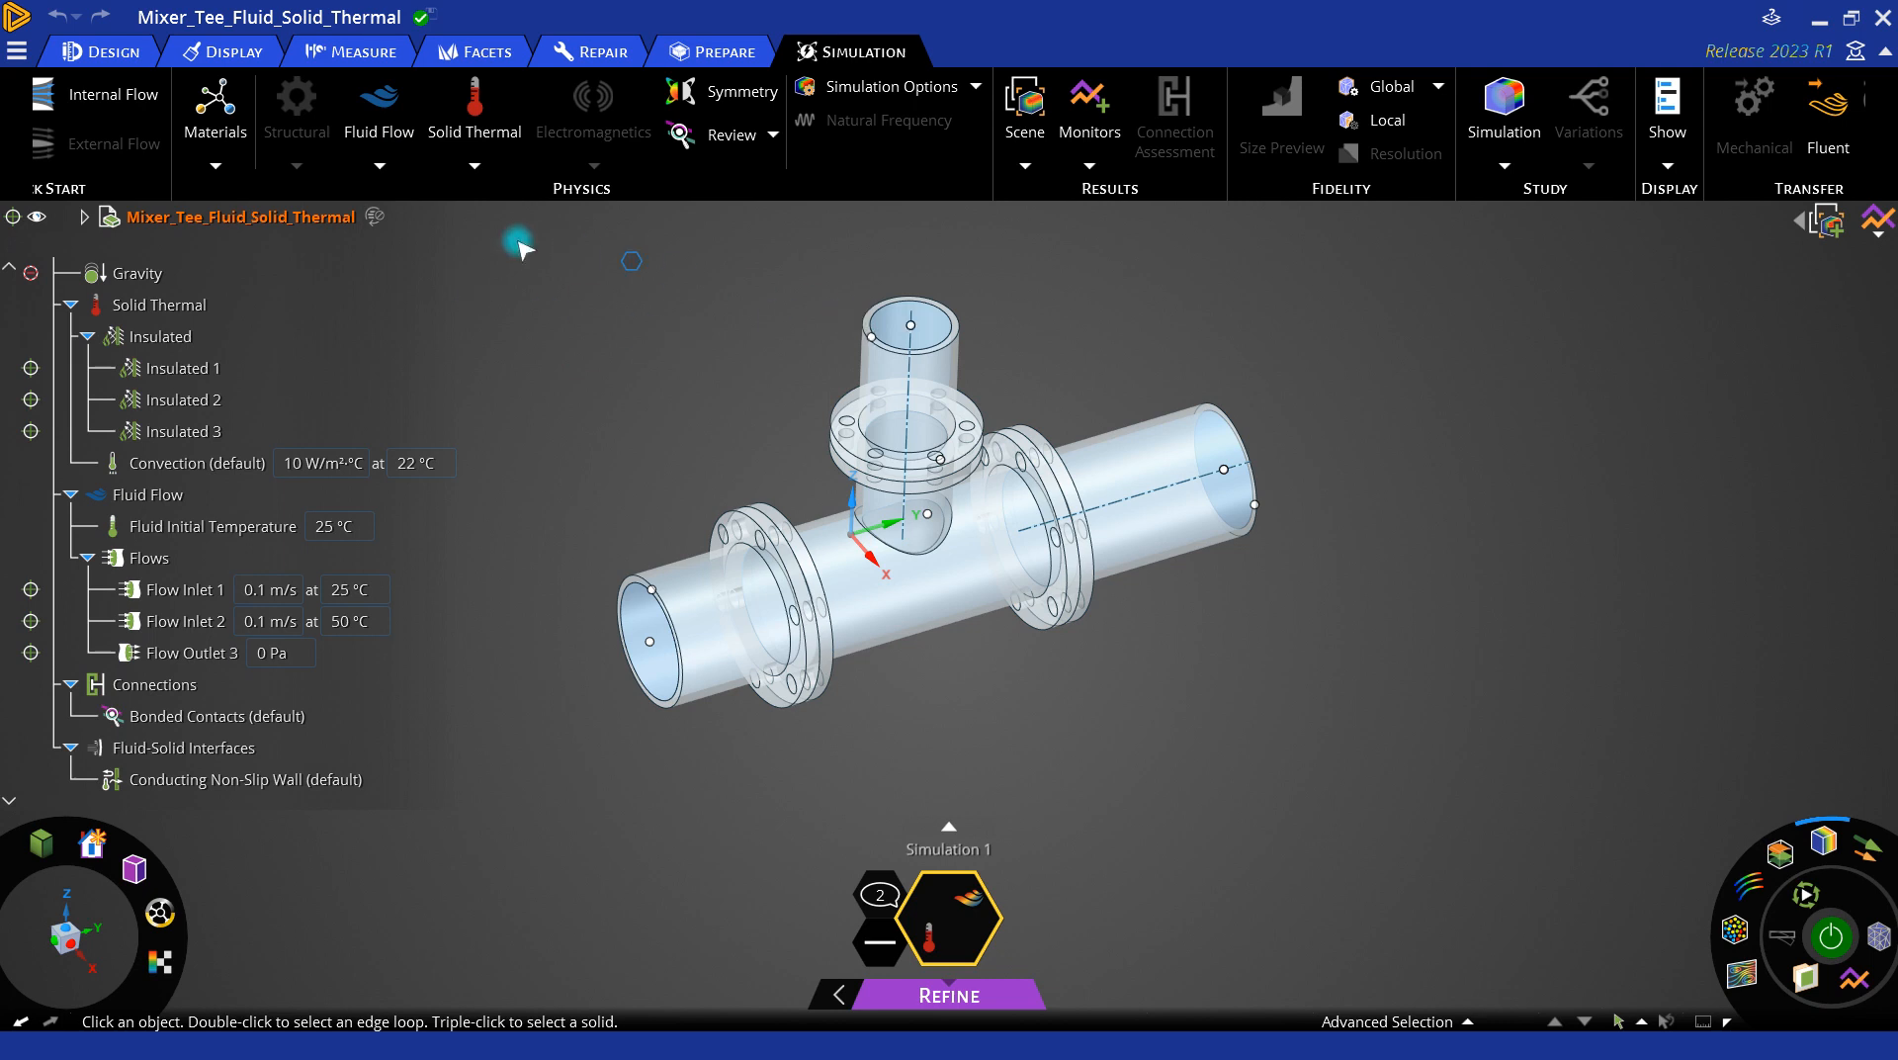
{"action": "left_click", "coordinate": [890, 381]}
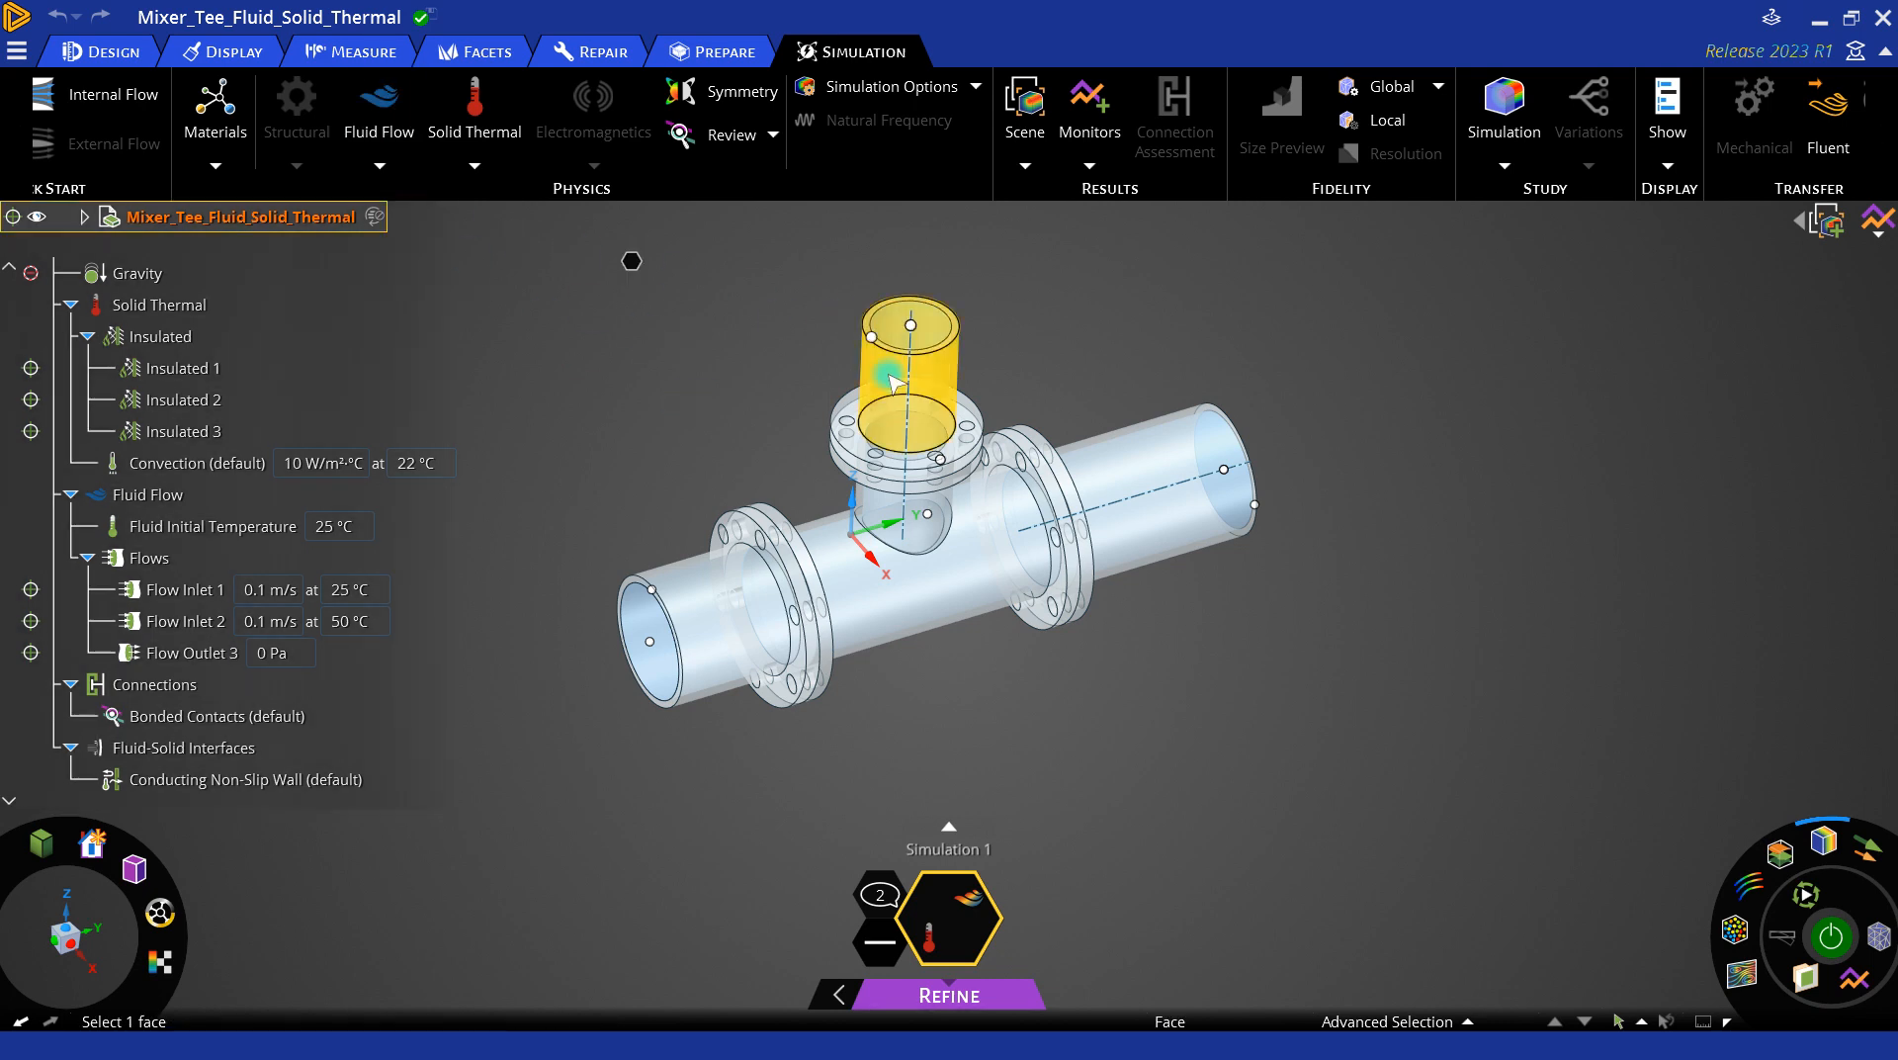
{"action": "left_click", "coordinate": [739, 615]}
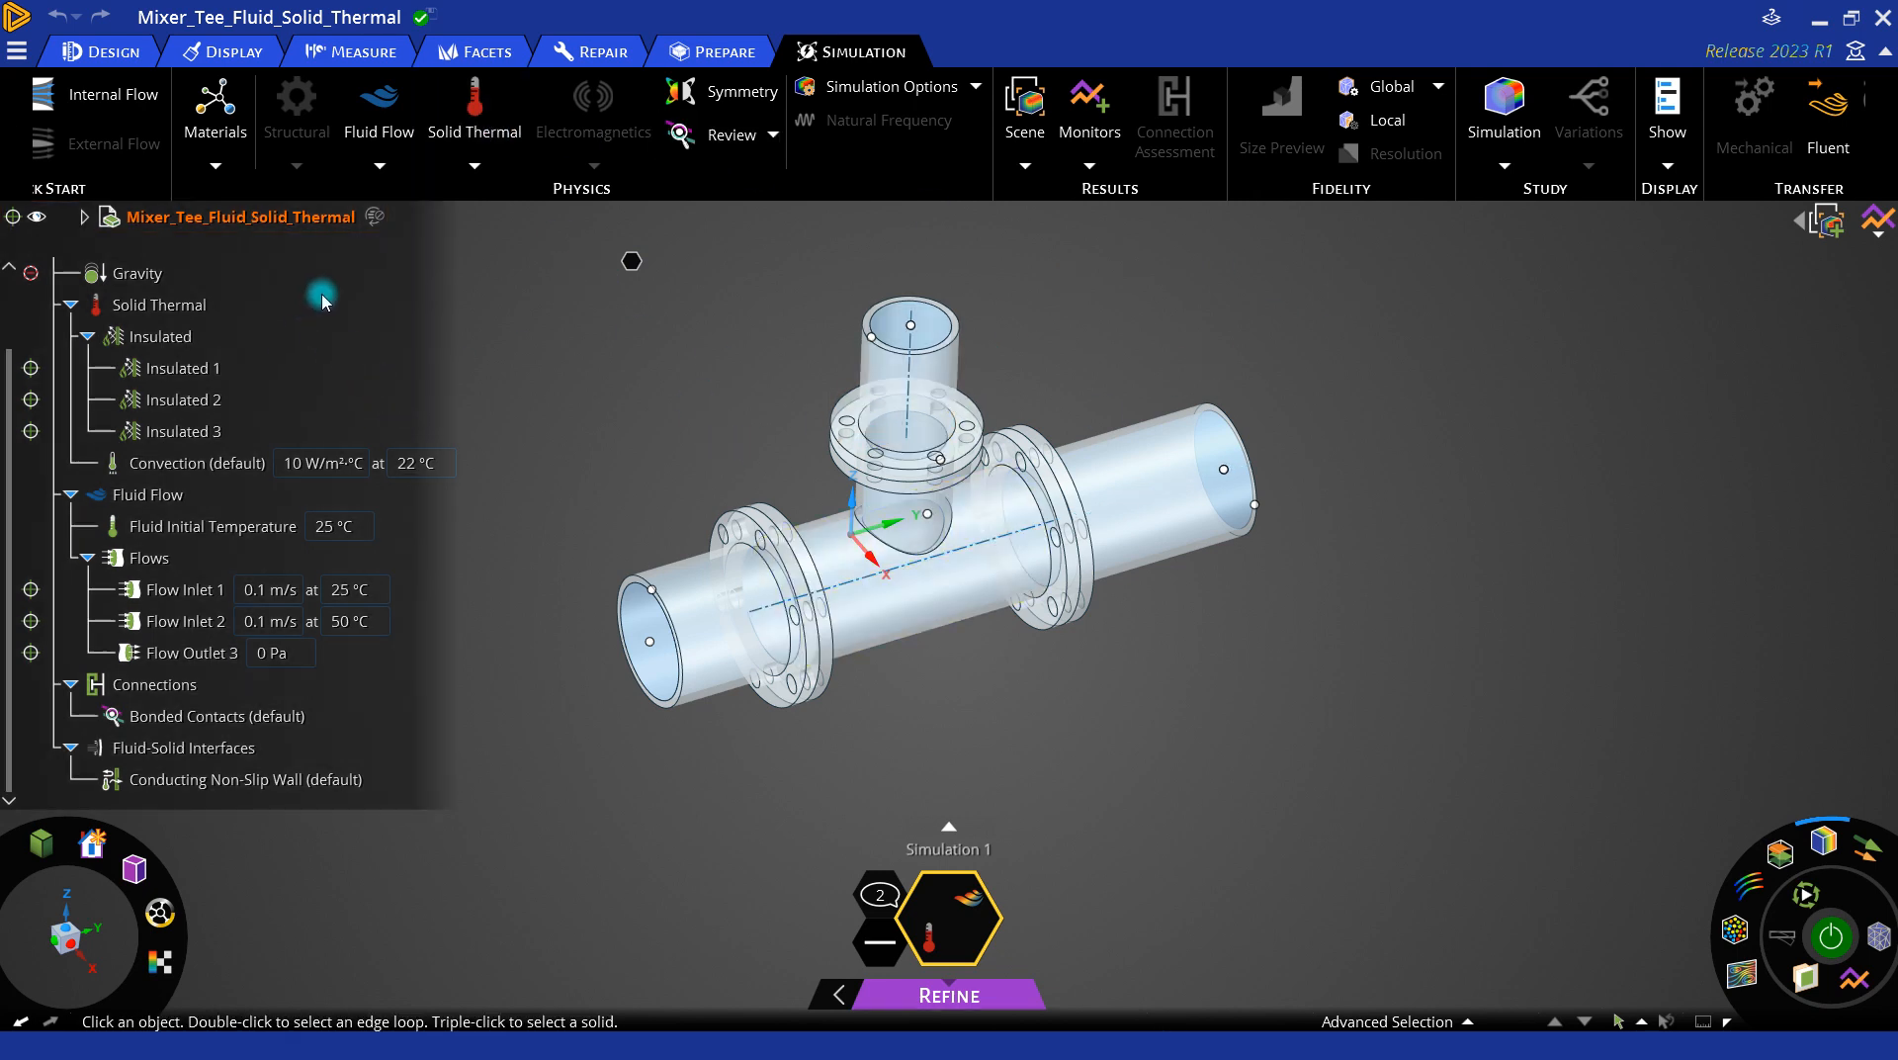
{"action": "left_click", "coordinate": [133, 334]}
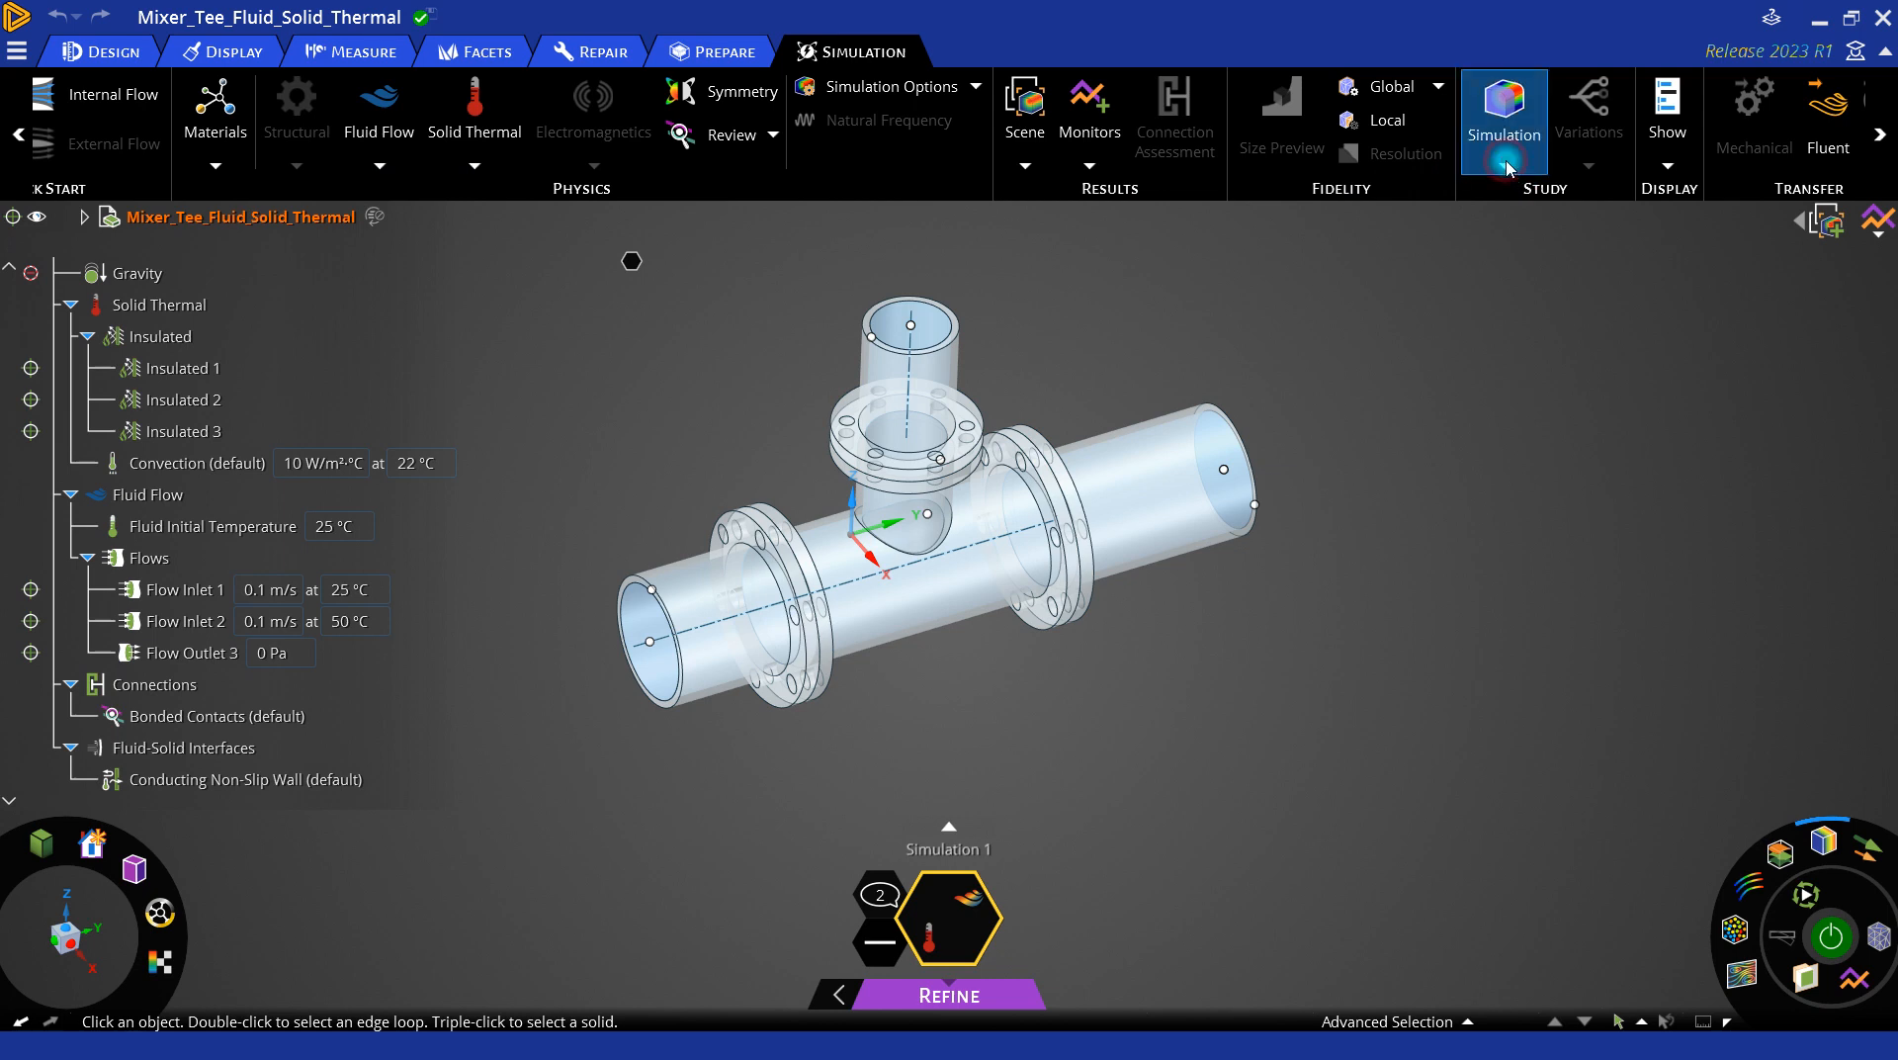
Step: Add two new empty simulations to the study alongside Simulation 1
{"action": "left_click", "coordinate": [1505, 164]}
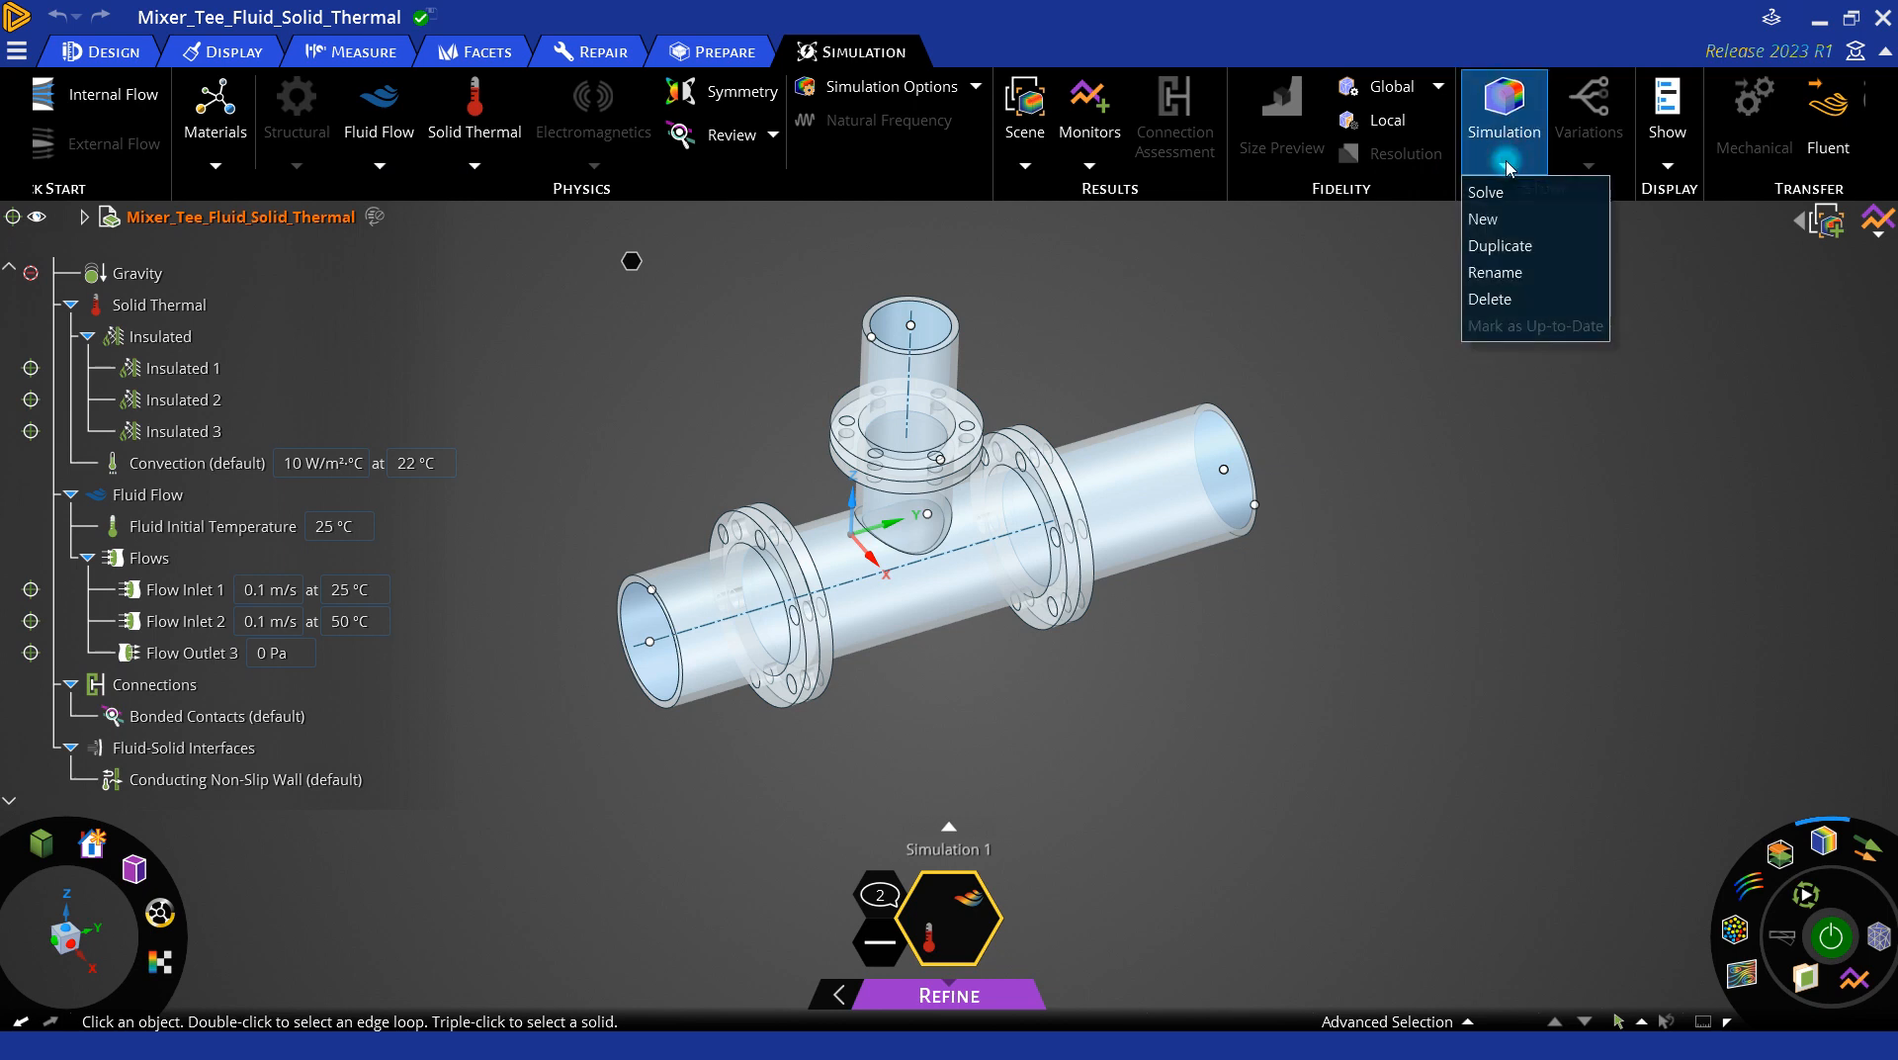
{"action": "left_click", "coordinate": [1515, 221]}
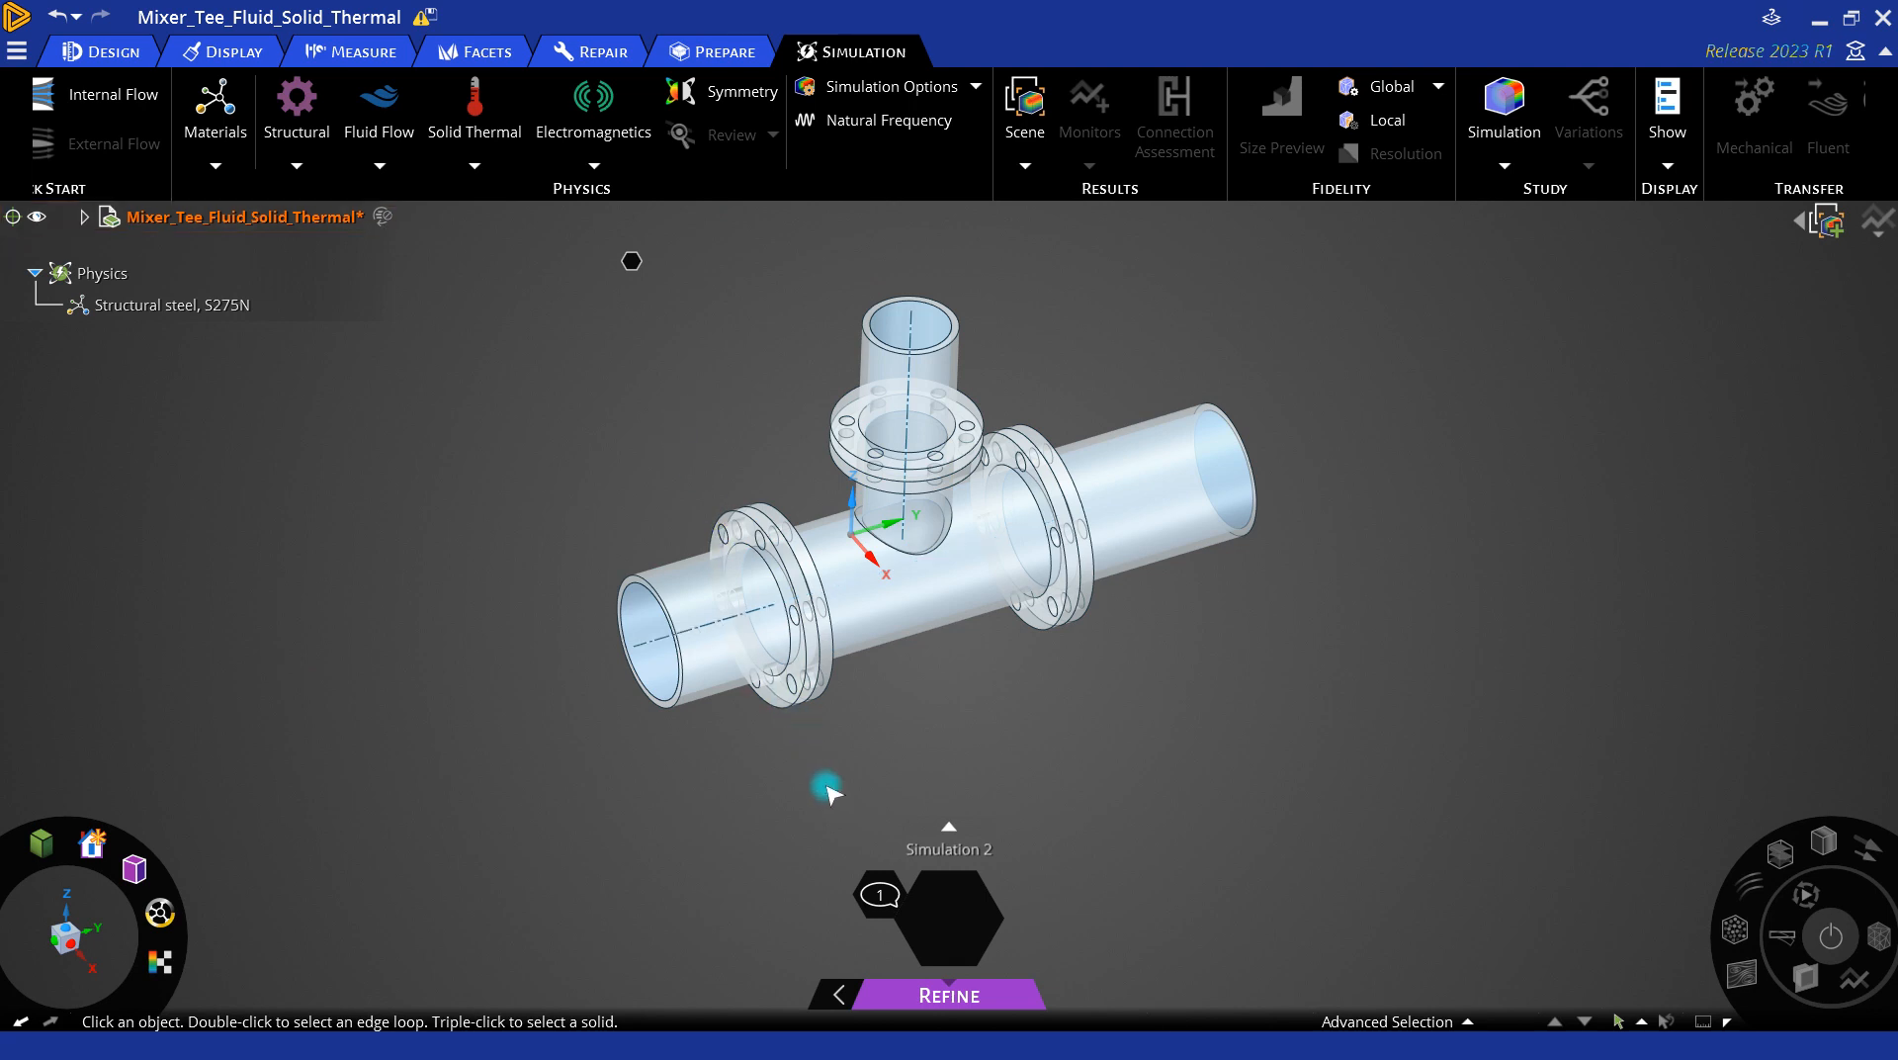
{"action": "left_click", "coordinate": [973, 826]}
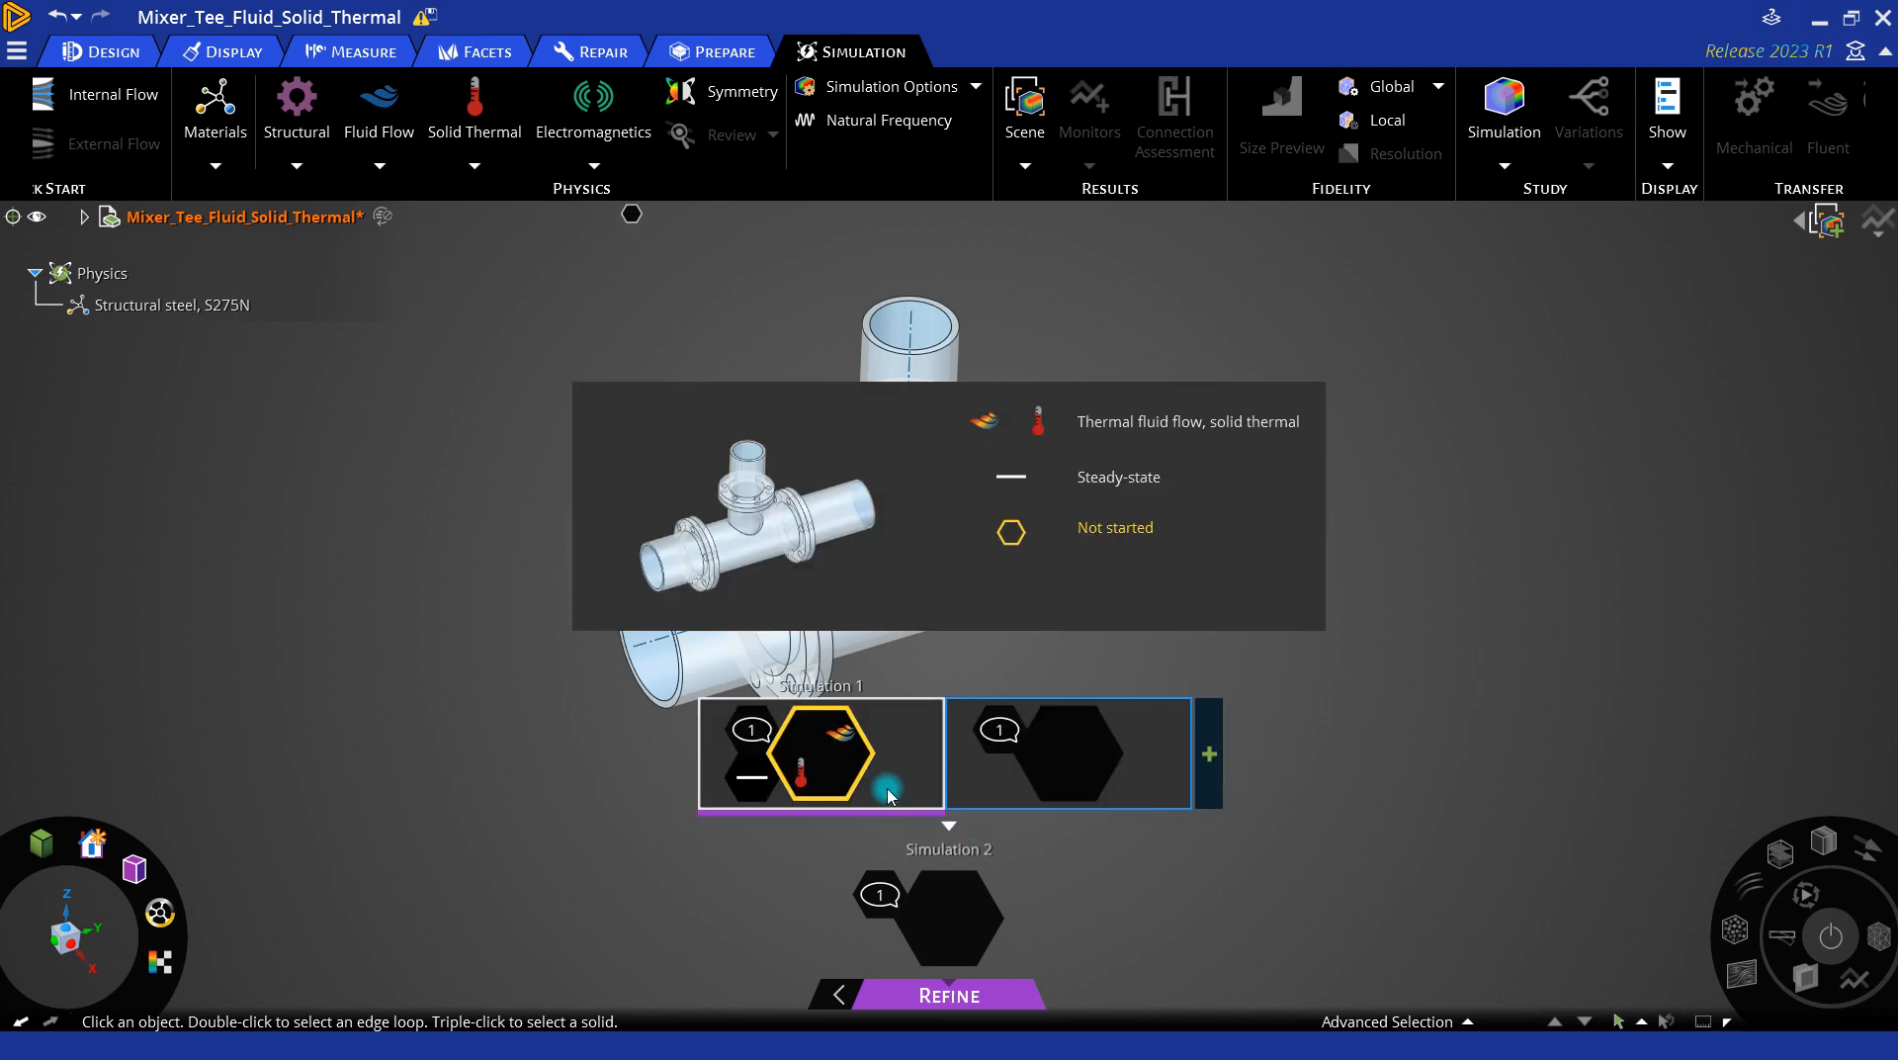
{"action": "mouse_move", "coordinate": [988, 809]}
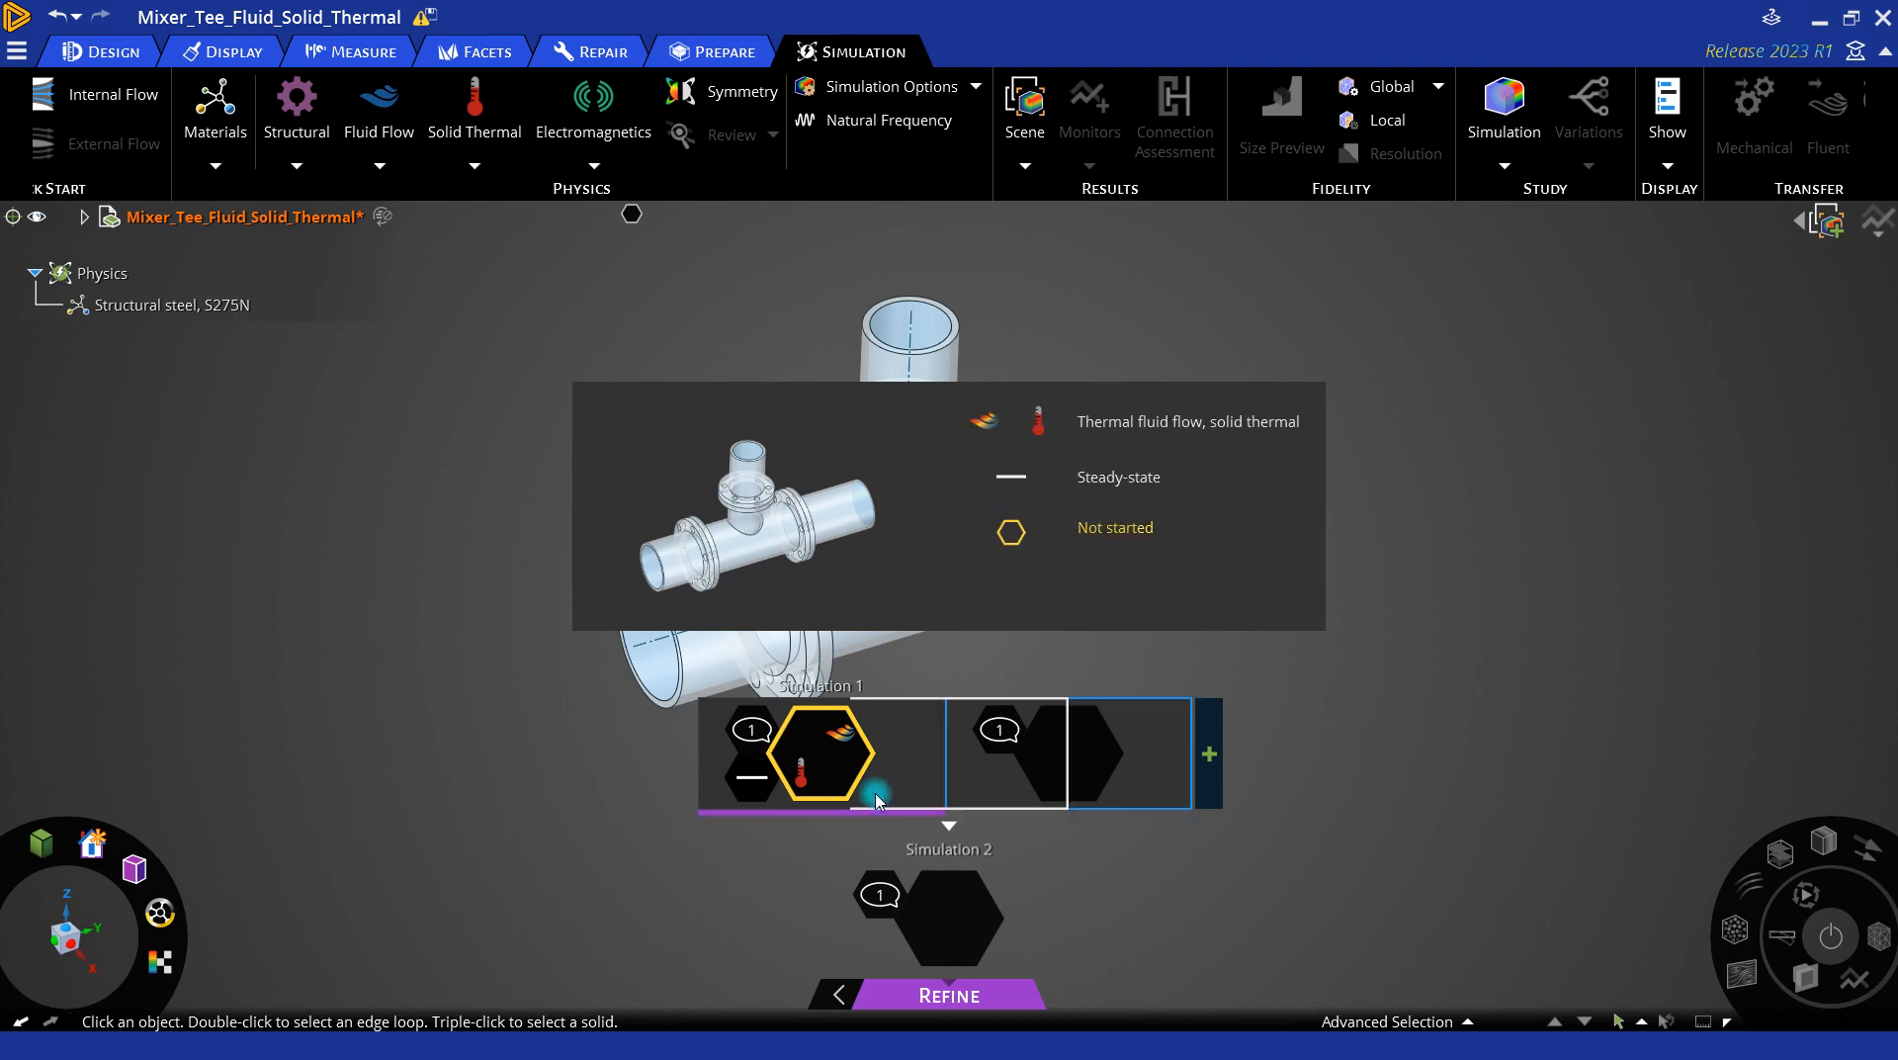
{"action": "left_click", "coordinate": [1215, 757]}
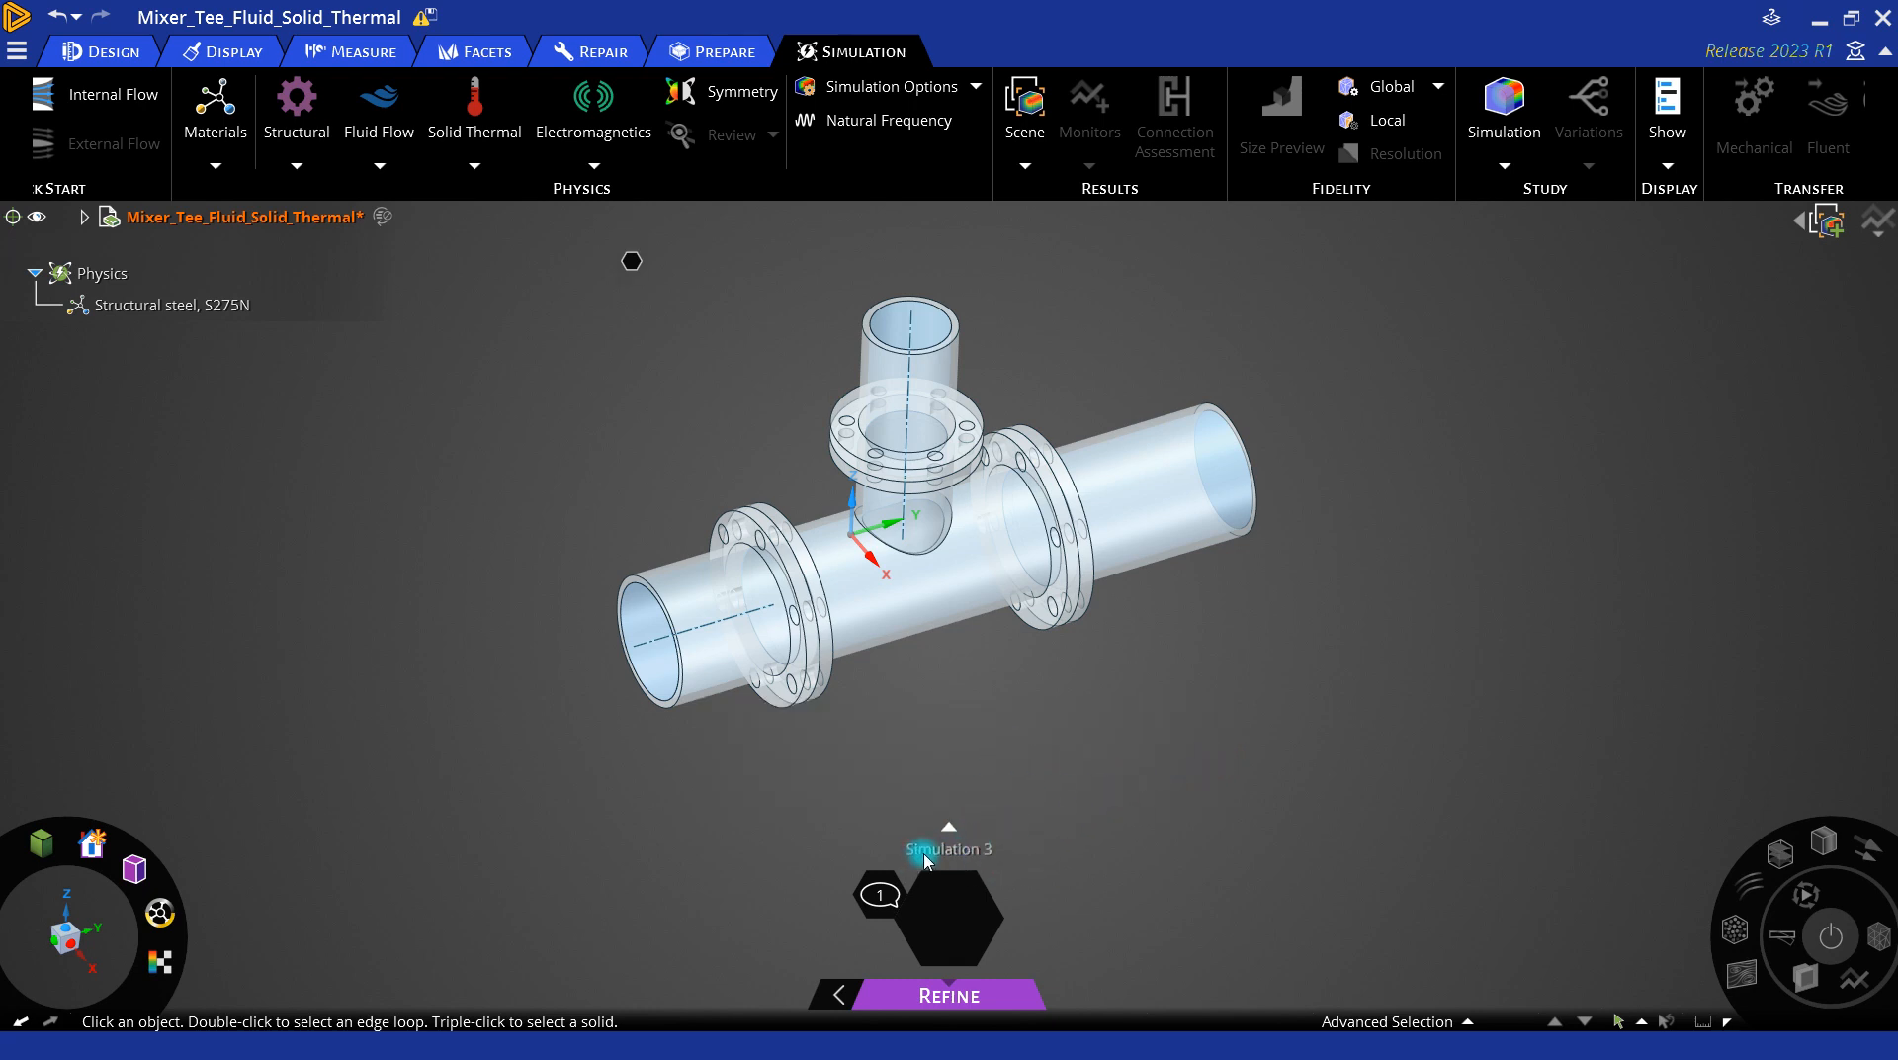
Step: Delete Simulation 3 from the study and return to Simulation 1
{"action": "left_click", "coordinate": [949, 827]}
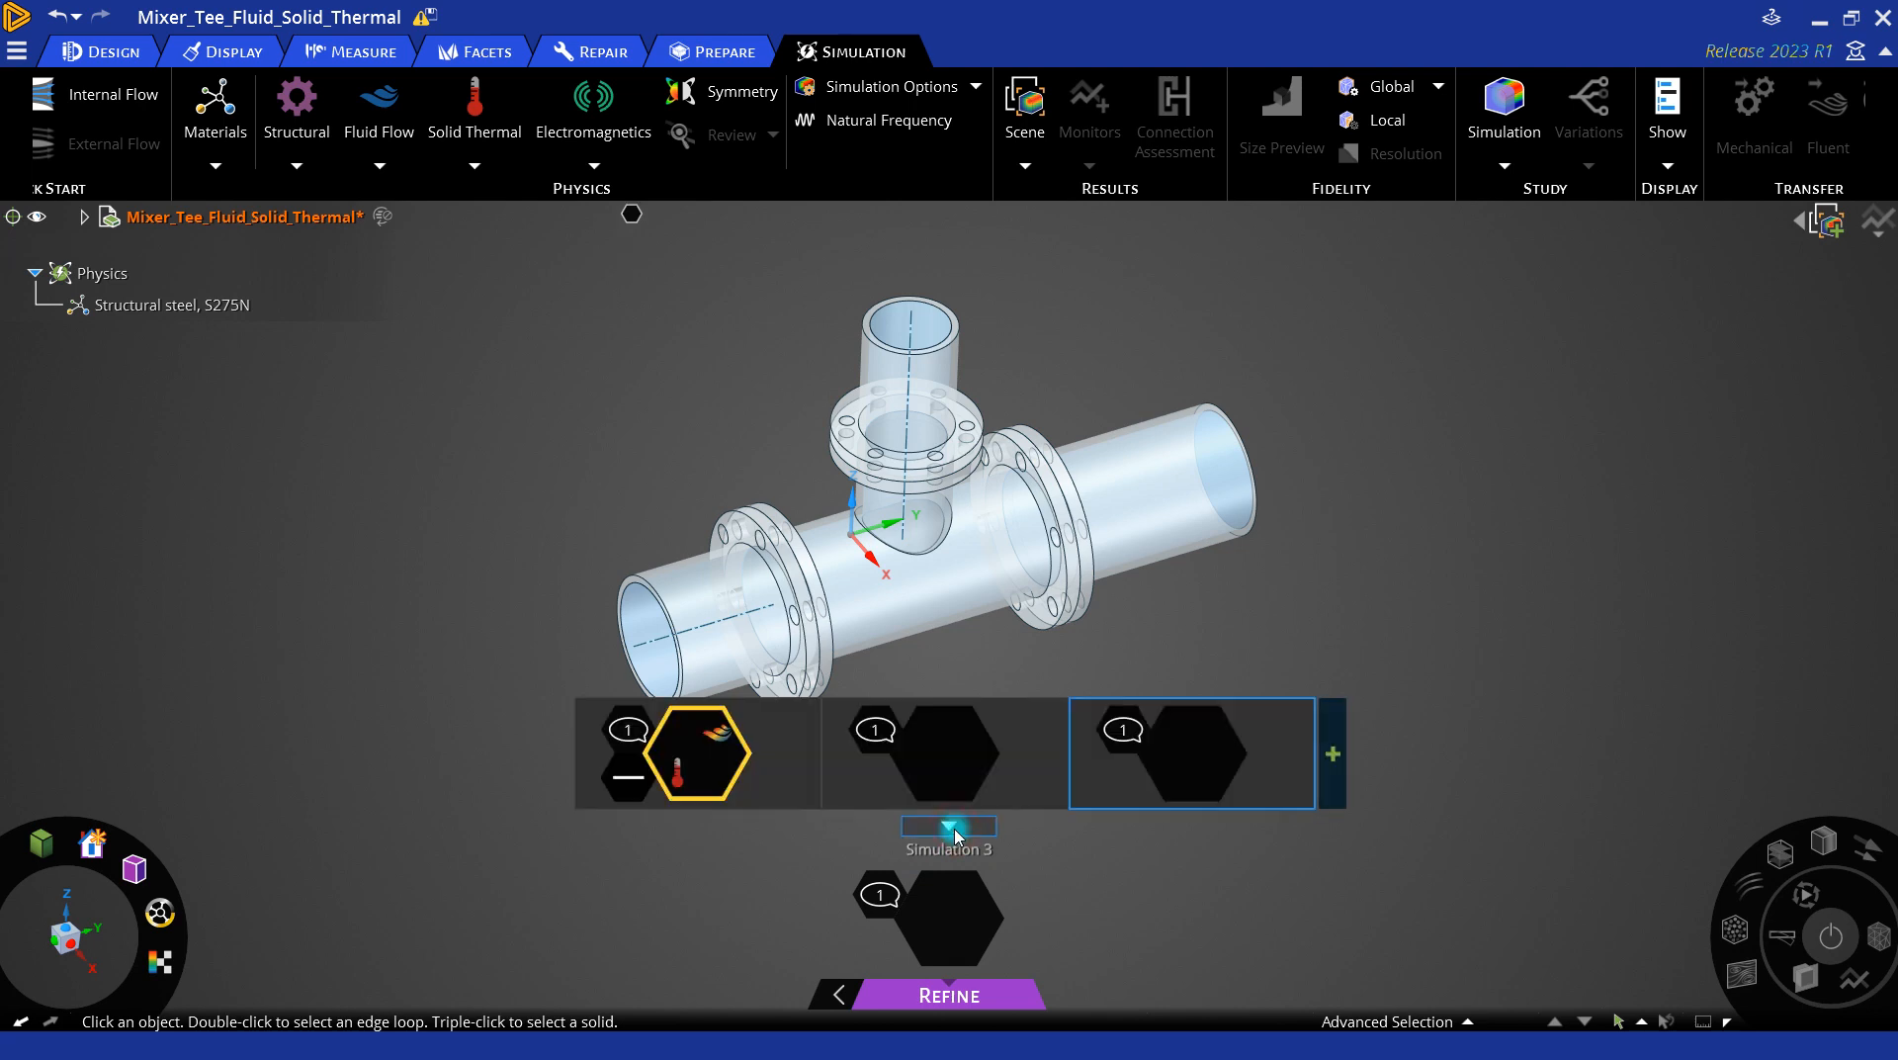
{"action": "right_click", "coordinate": [1186, 781]}
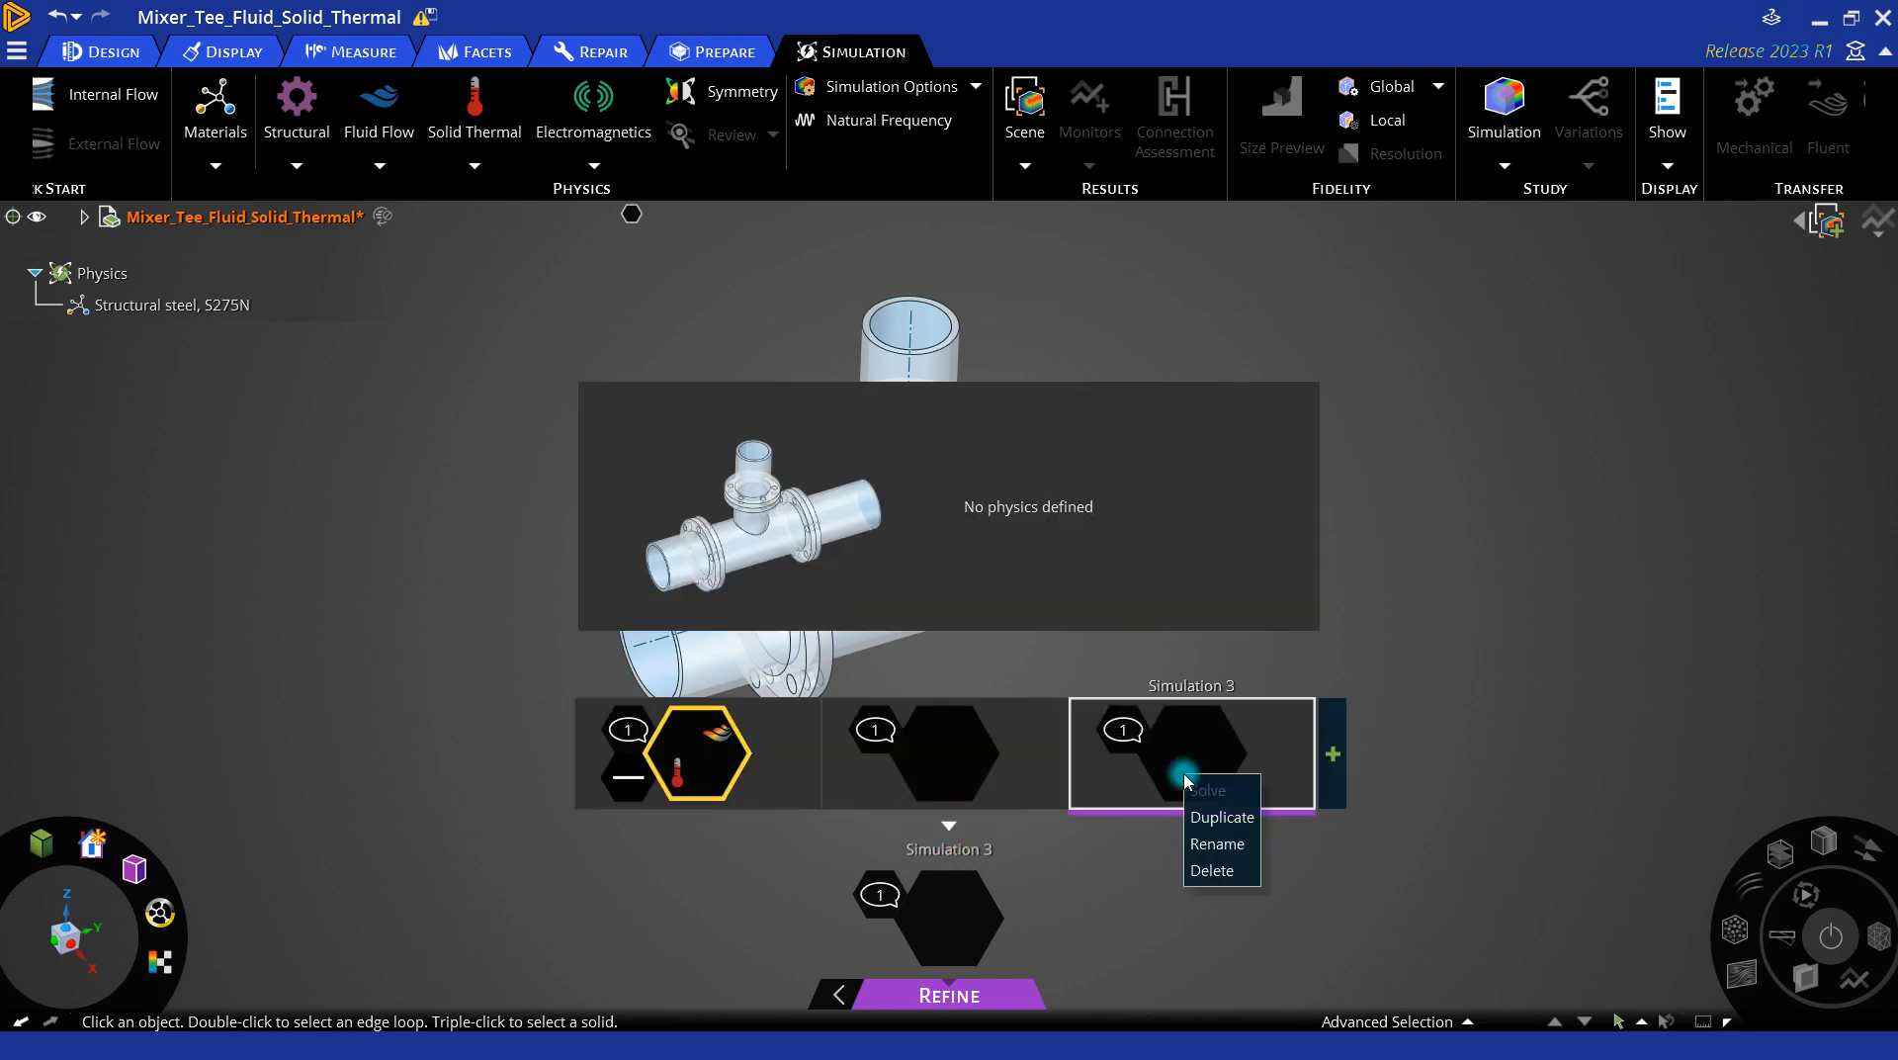
{"action": "left_click", "coordinate": [1212, 869]}
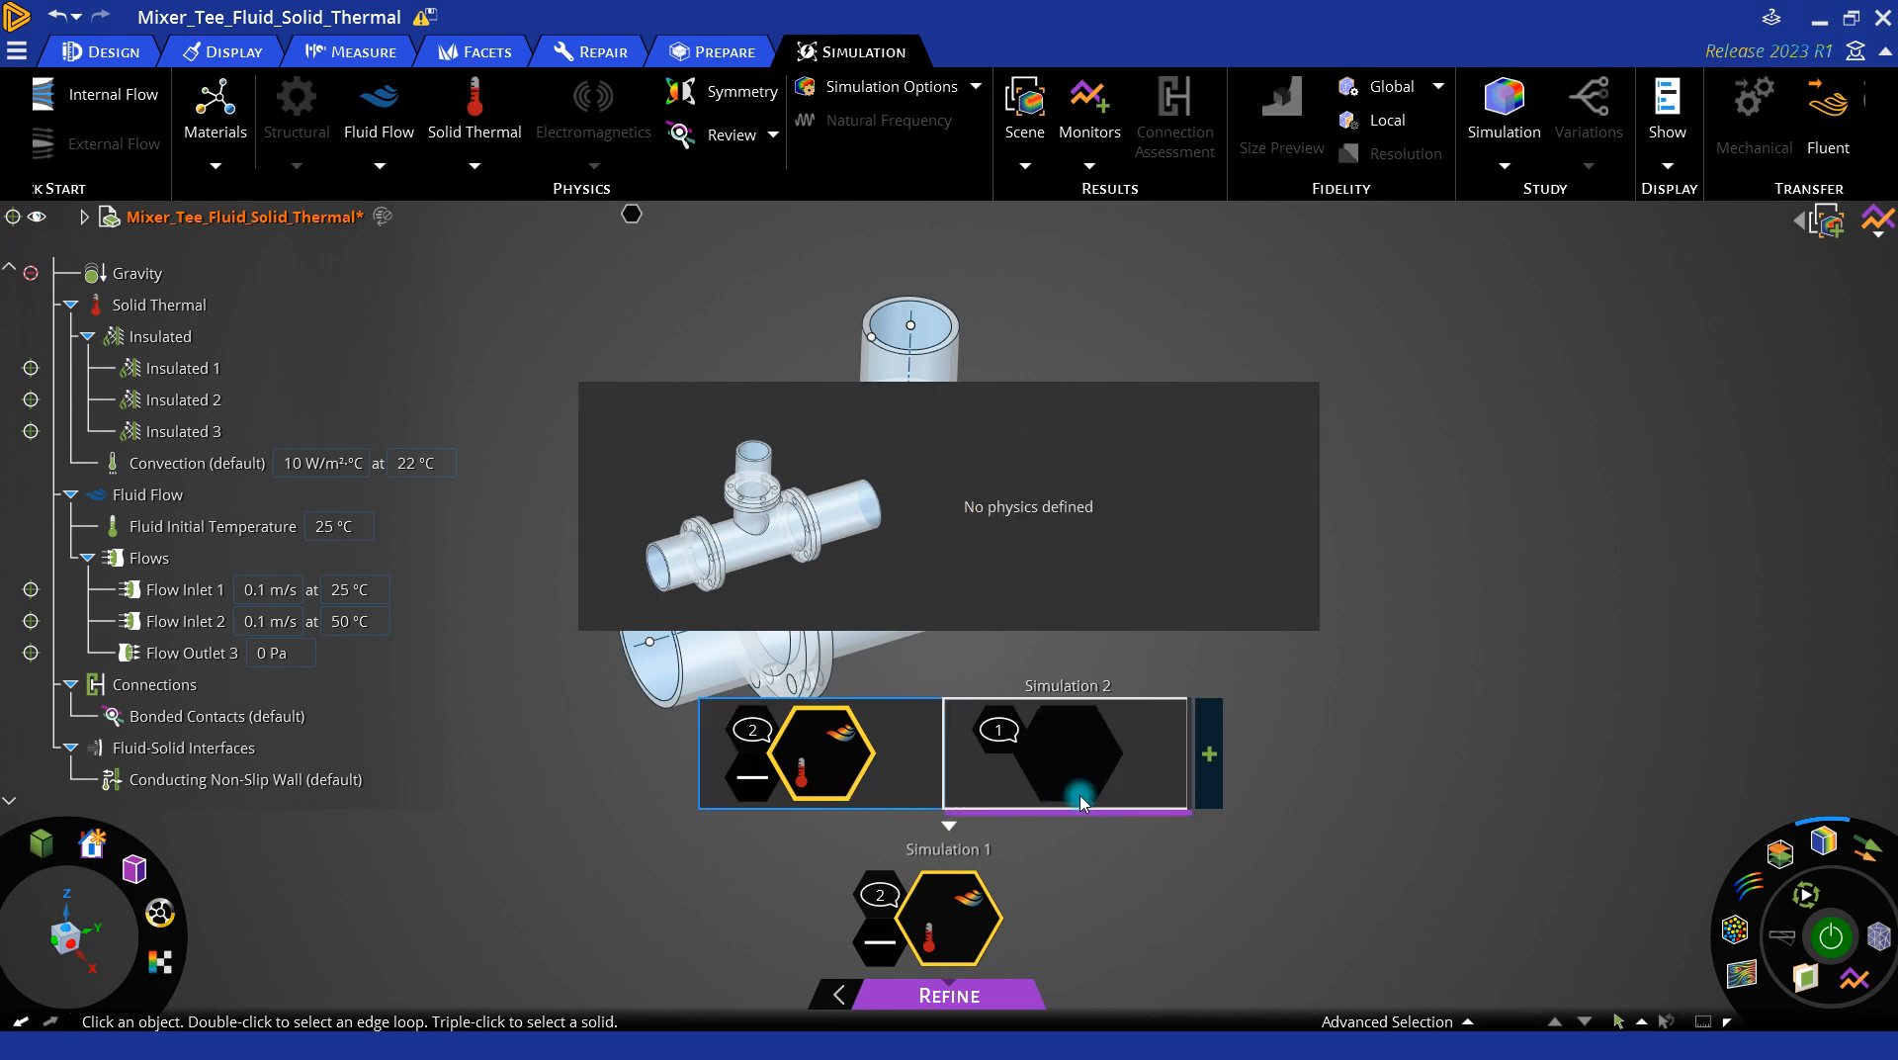
{"action": "left_click", "coordinate": [848, 794]}
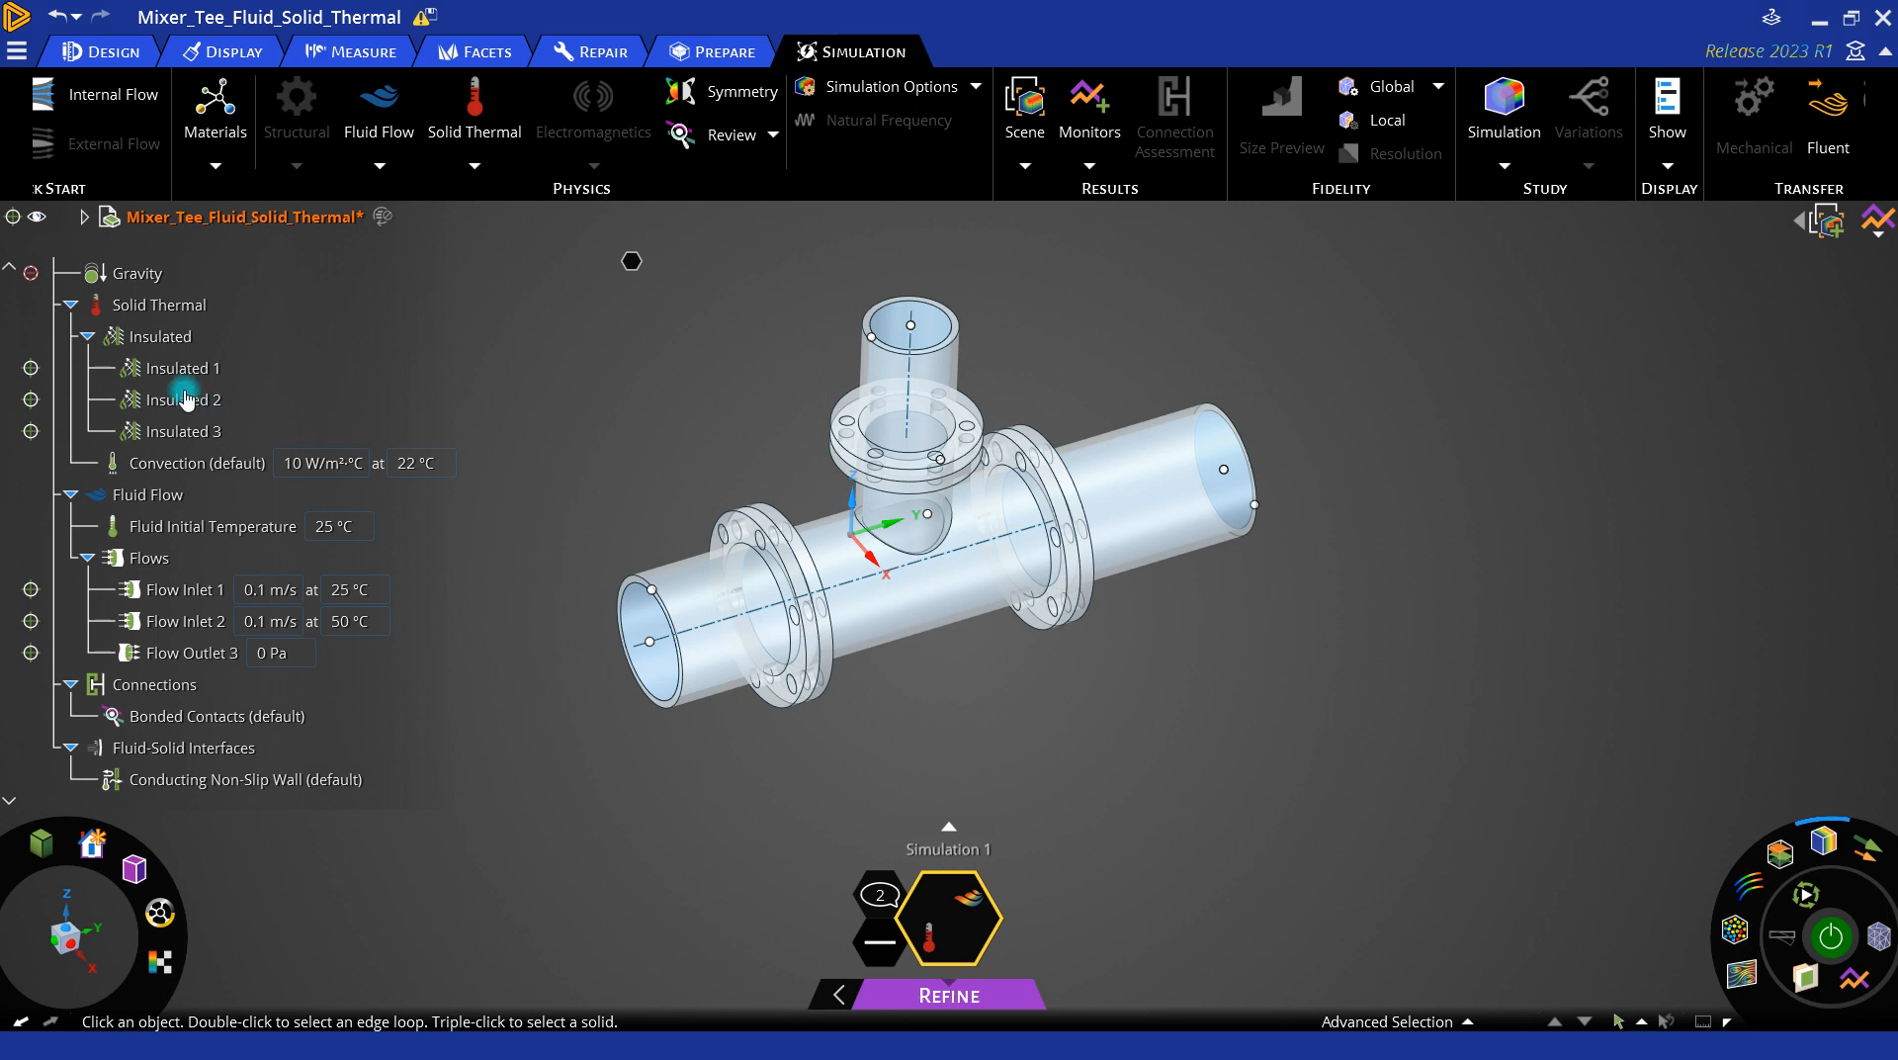
Step: Inspect which pipe end faces the Insulated conditions cover and compare them with the default Convection region
{"action": "left_click", "coordinate": [168, 341]}
{"action": "scroll", "coordinate": [621, 561], "scroll_direction": "up", "scroll_amount": 3}
{"action": "left_click", "coordinate": [648, 605]}
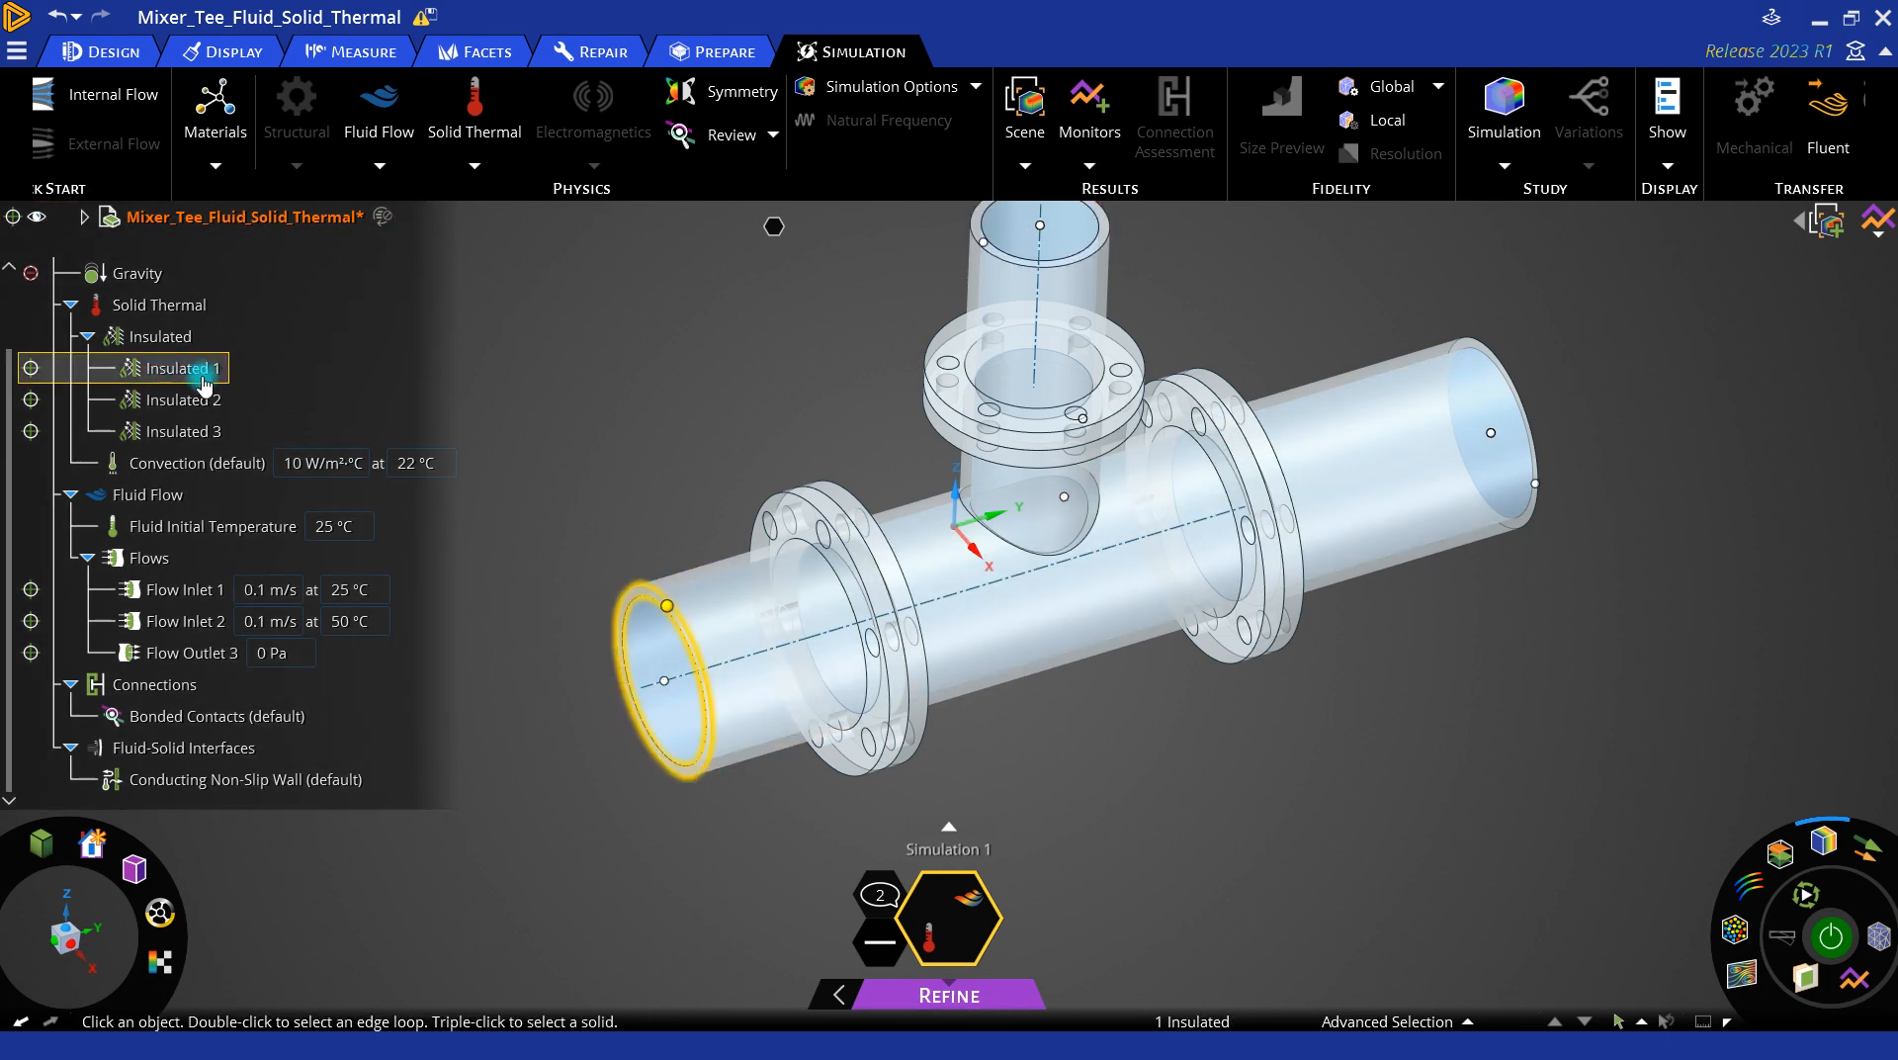
{"action": "left_click", "coordinate": [158, 337]}
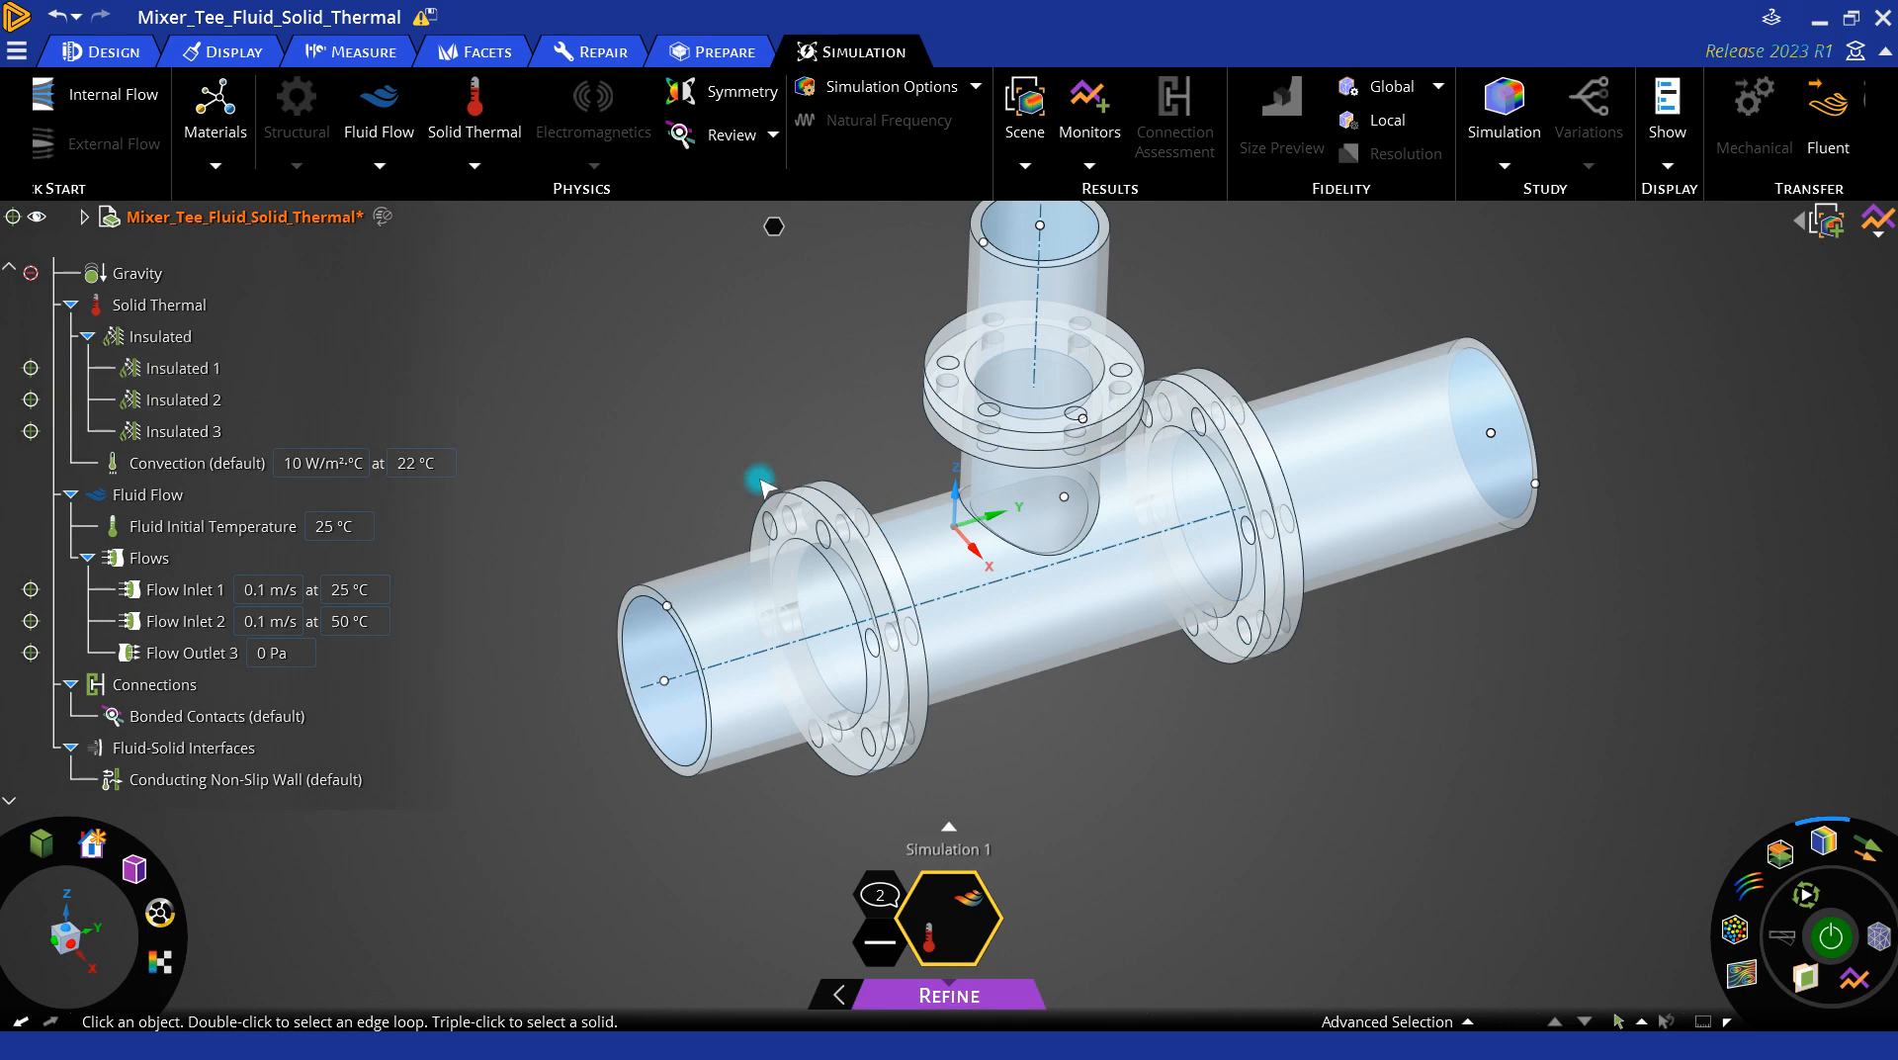
{"action": "scroll", "coordinate": [780, 454], "scroll_direction": "down", "scroll_amount": 3}
{"action": "left_click", "coordinate": [198, 462]}
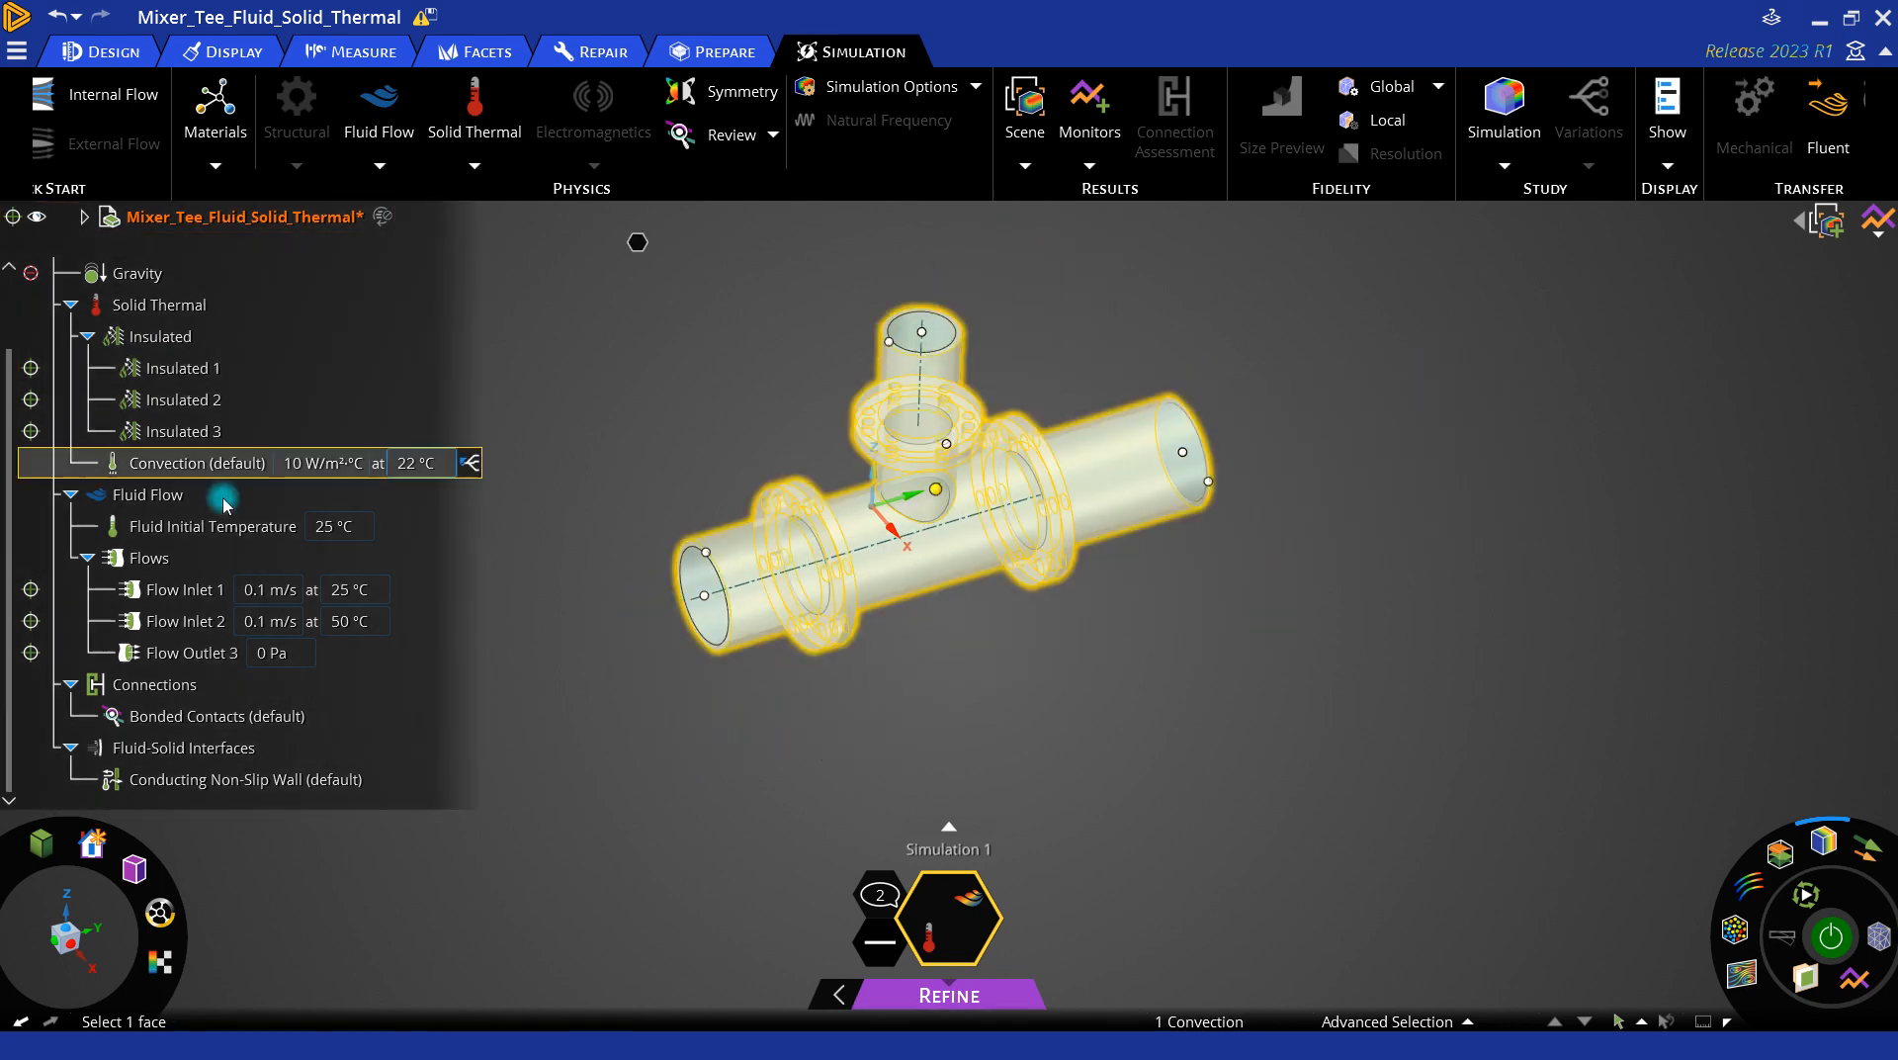
{"action": "left_click", "coordinate": [181, 337]}
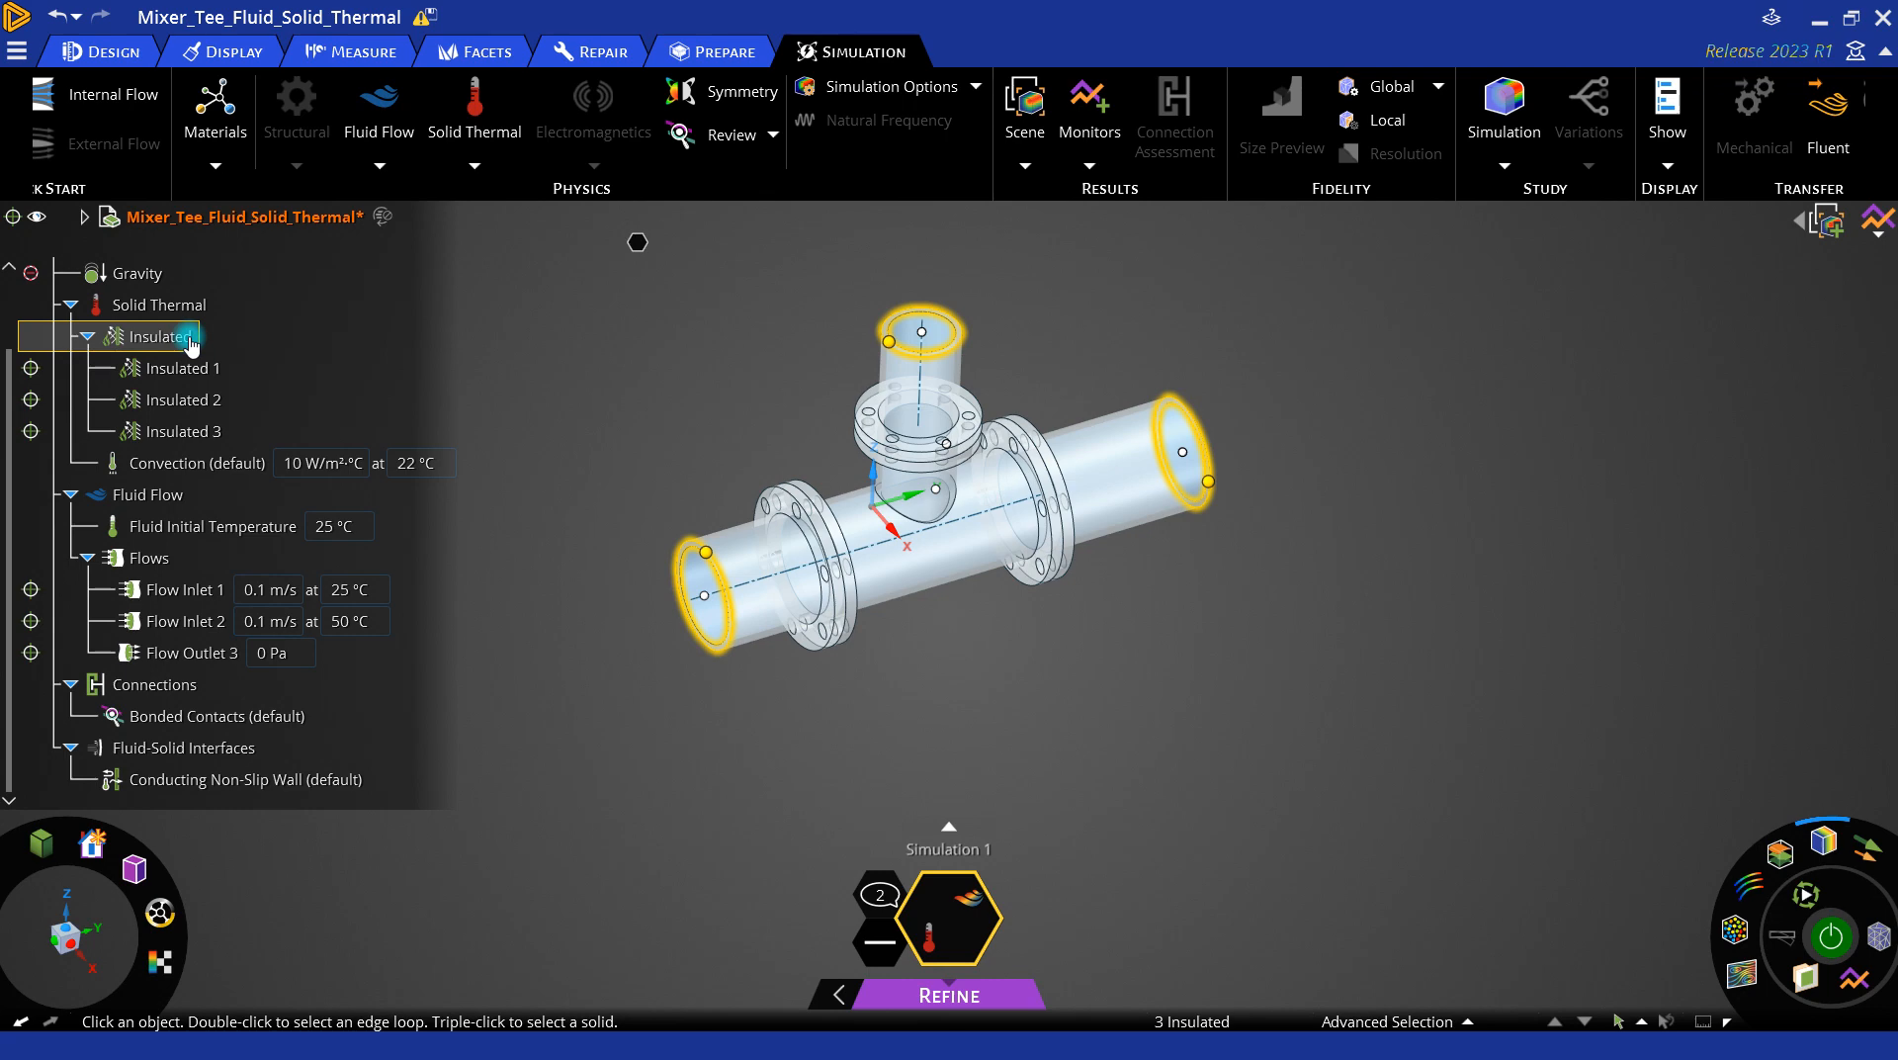
{"action": "left_click", "coordinate": [220, 494]}
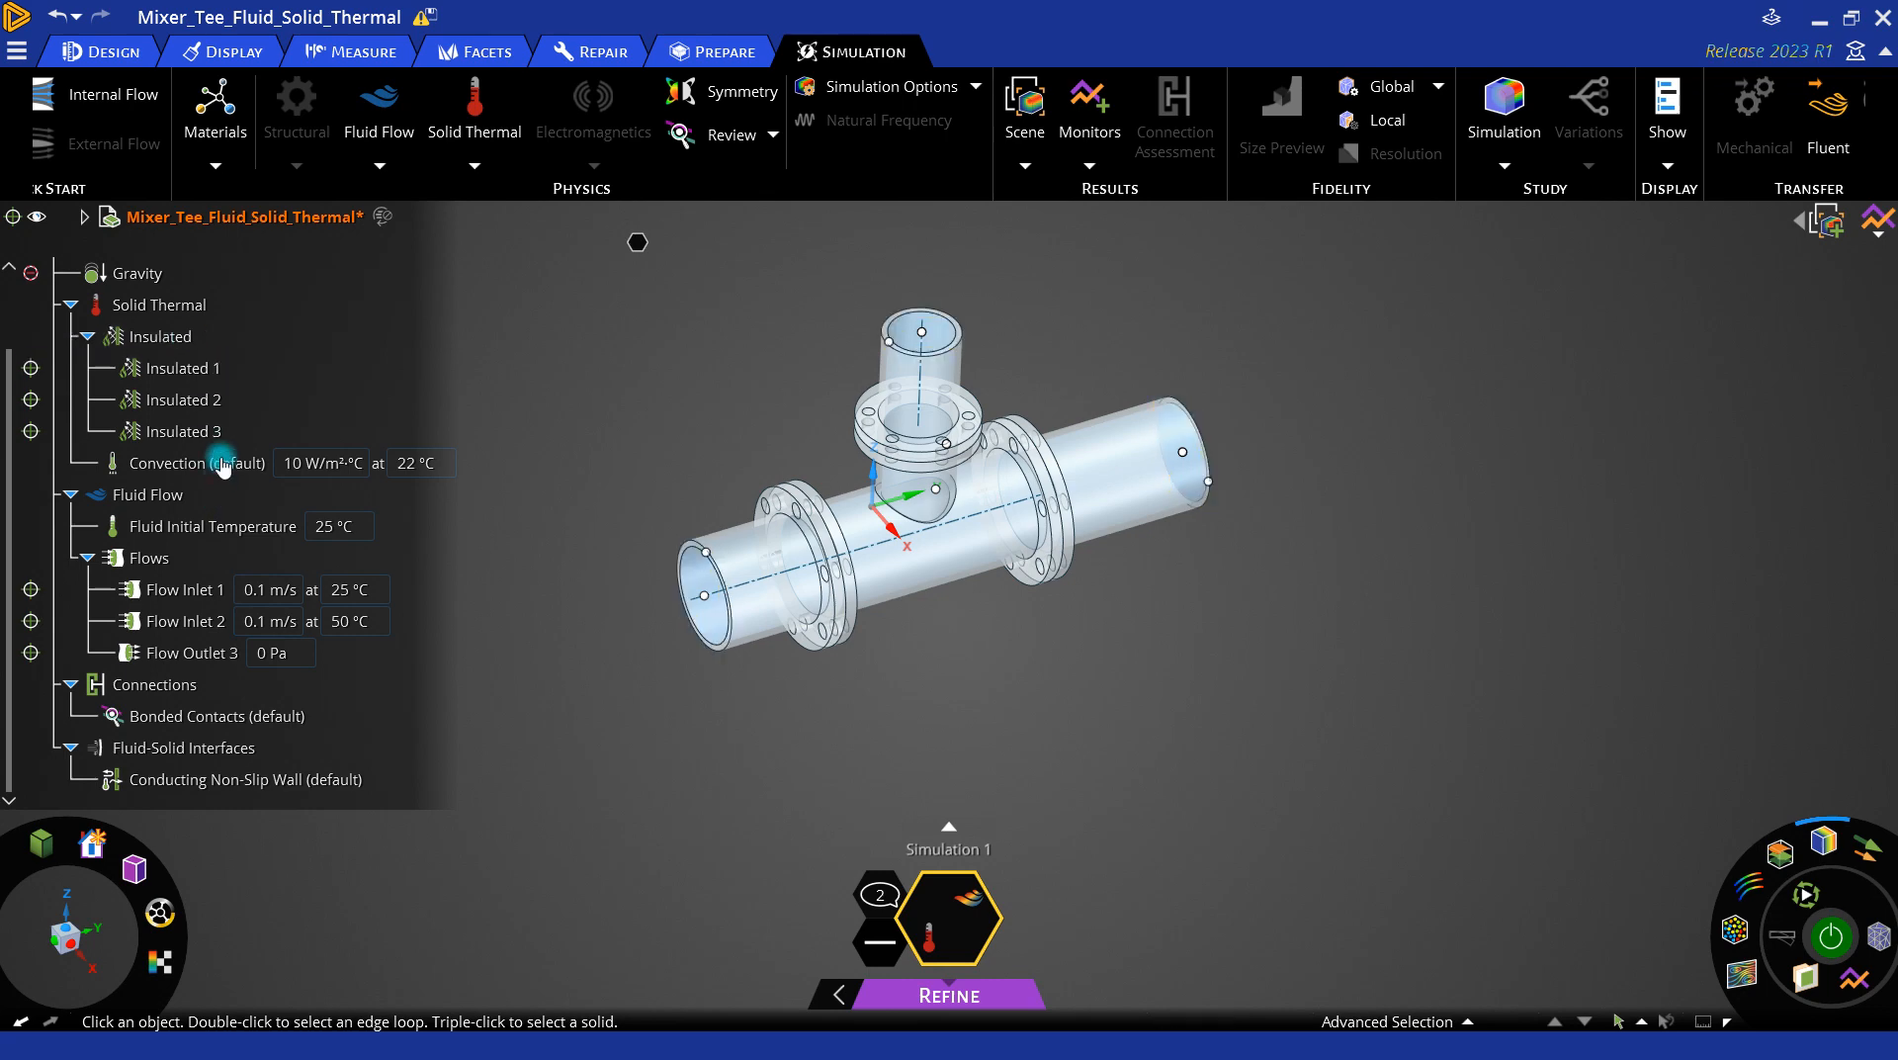
Step: Examine the surfaces covered by the default Convection condition and the inlets and outlet defined under Fluid Flow
{"action": "left_click", "coordinate": [220, 459]}
{"action": "left_click", "coordinate": [583, 467]}
{"action": "left_click", "coordinate": [220, 463]}
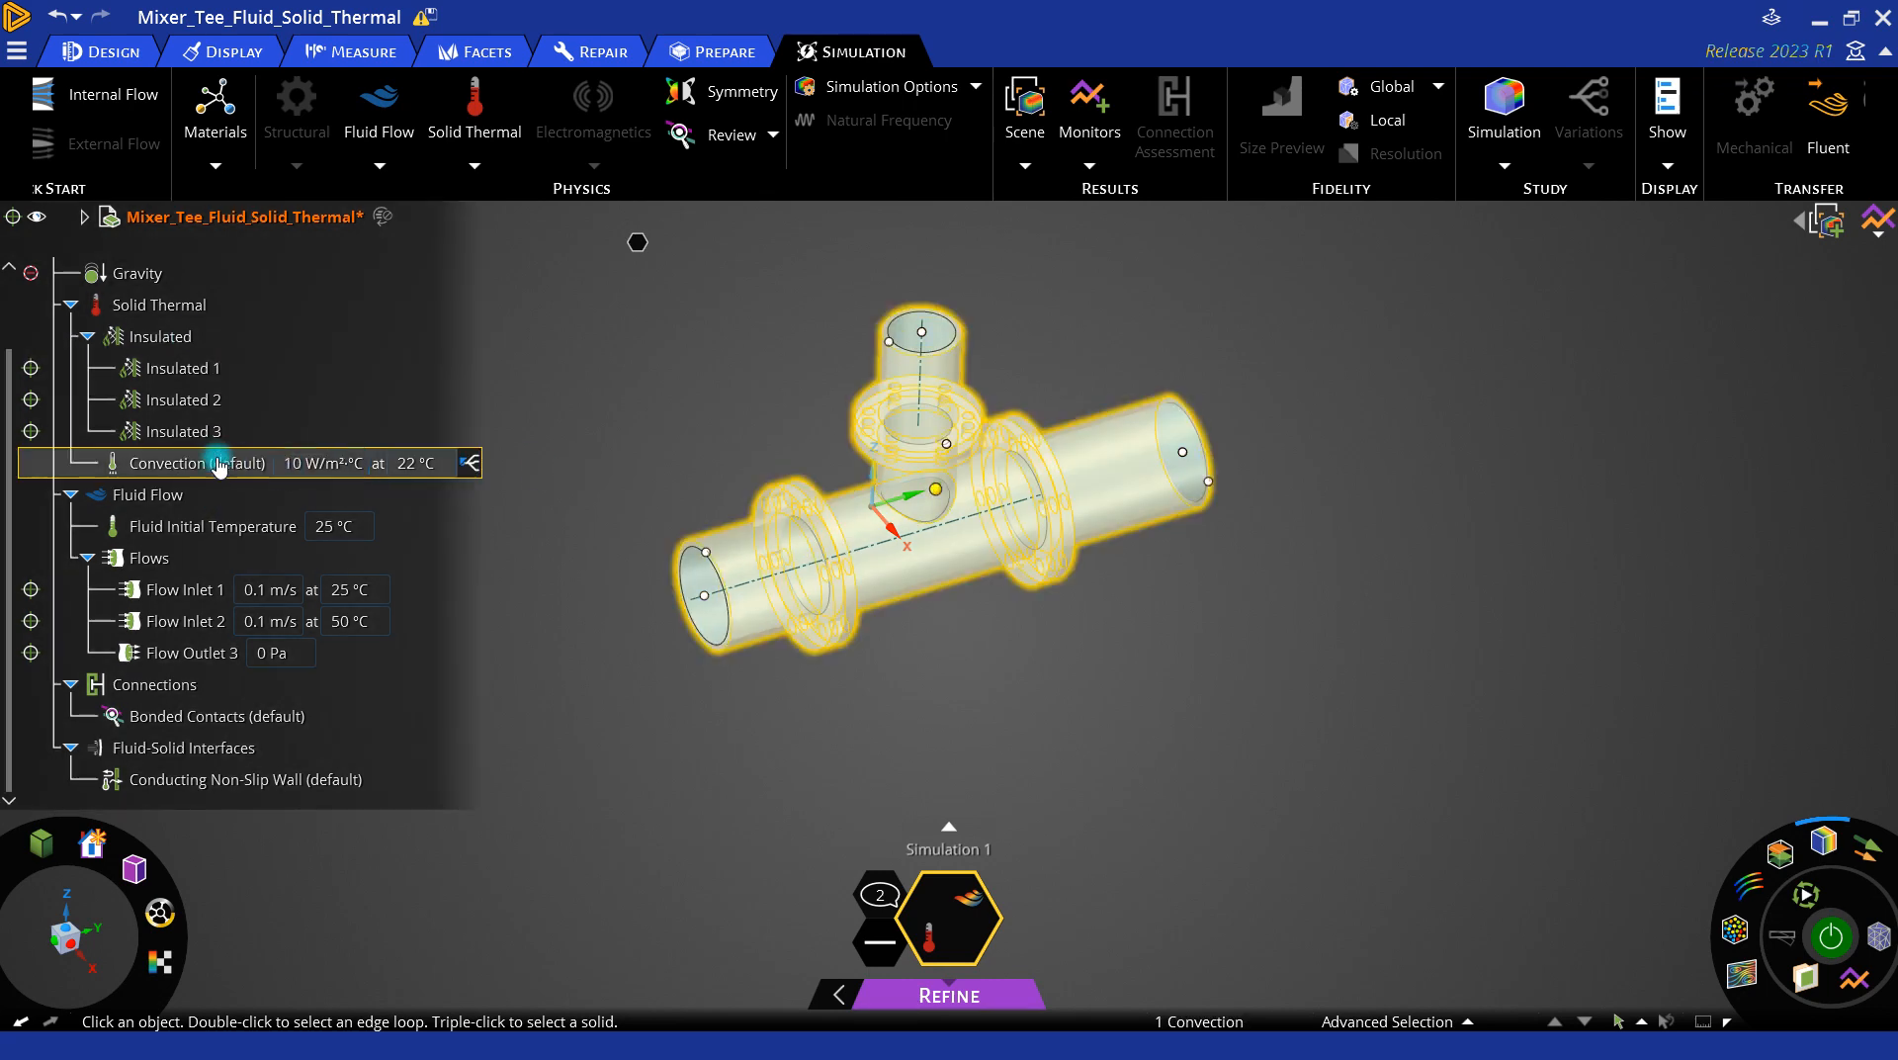
{"action": "left_click", "coordinate": [624, 483]}
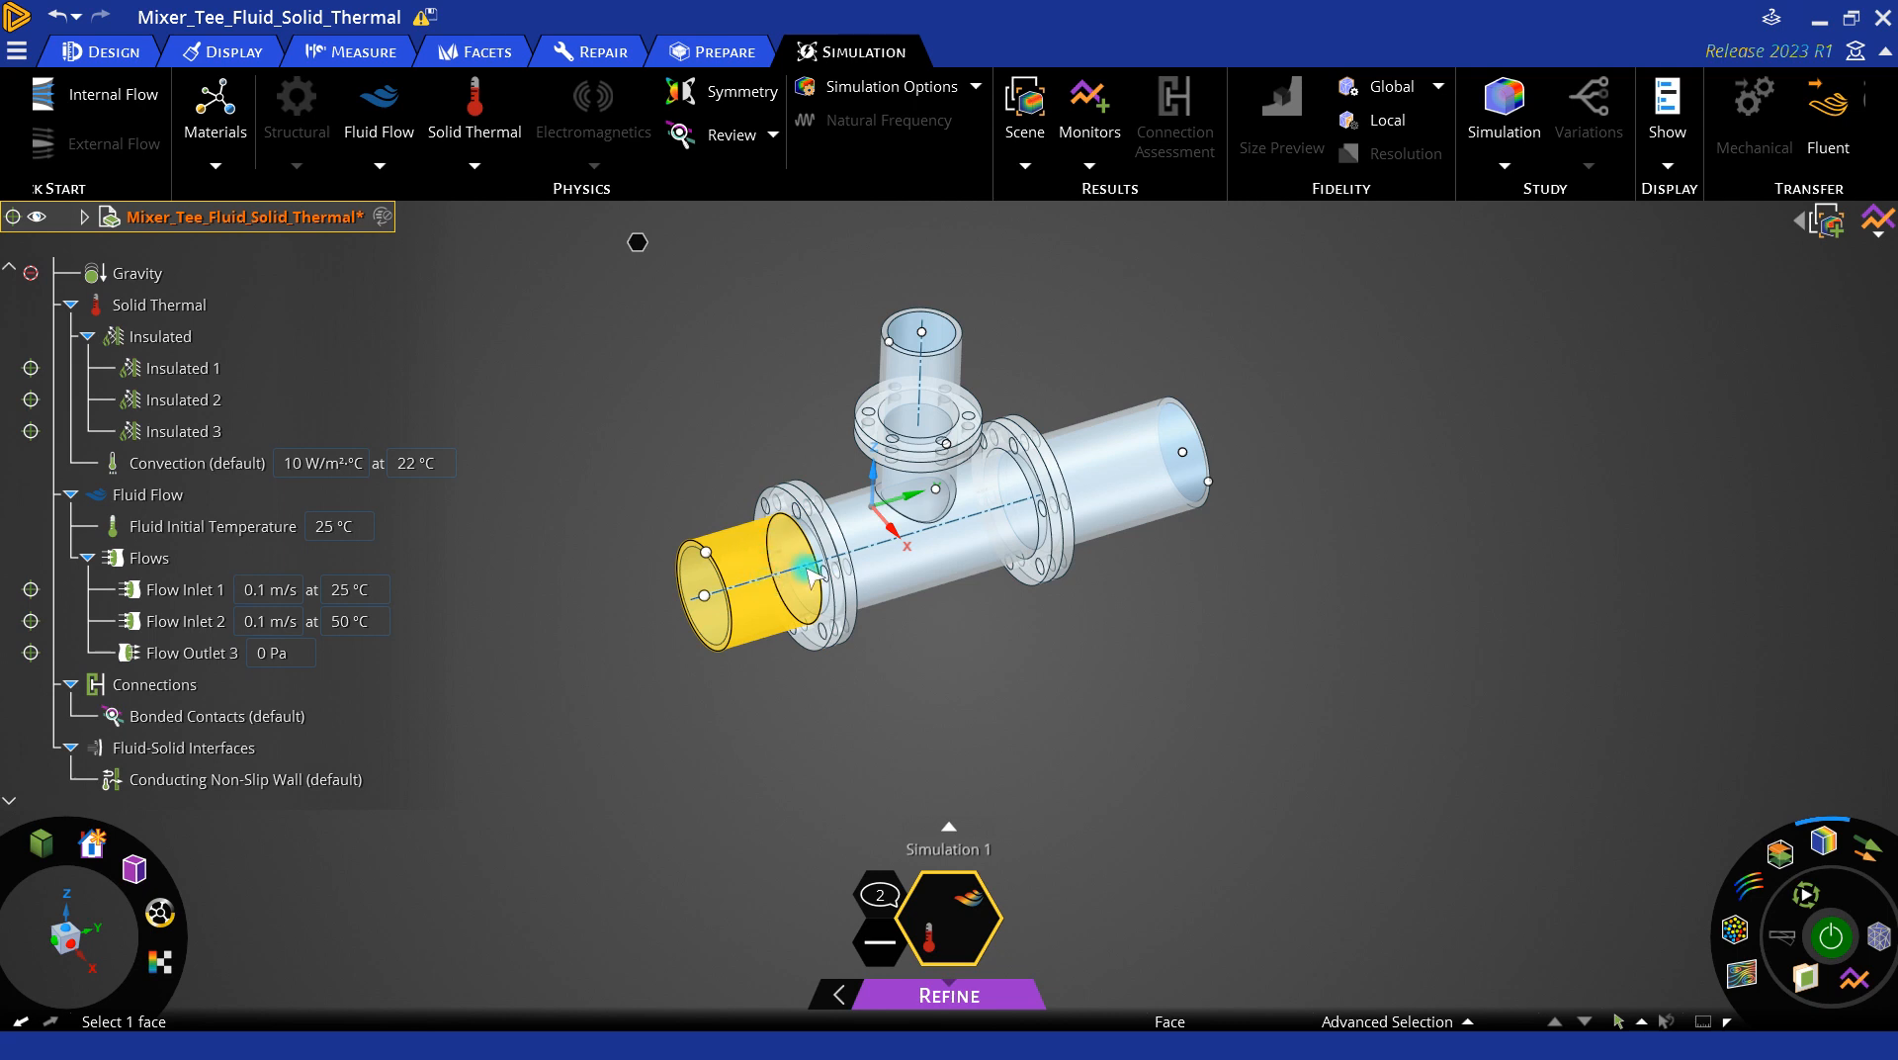
{"action": "left_click", "coordinate": [216, 464]}
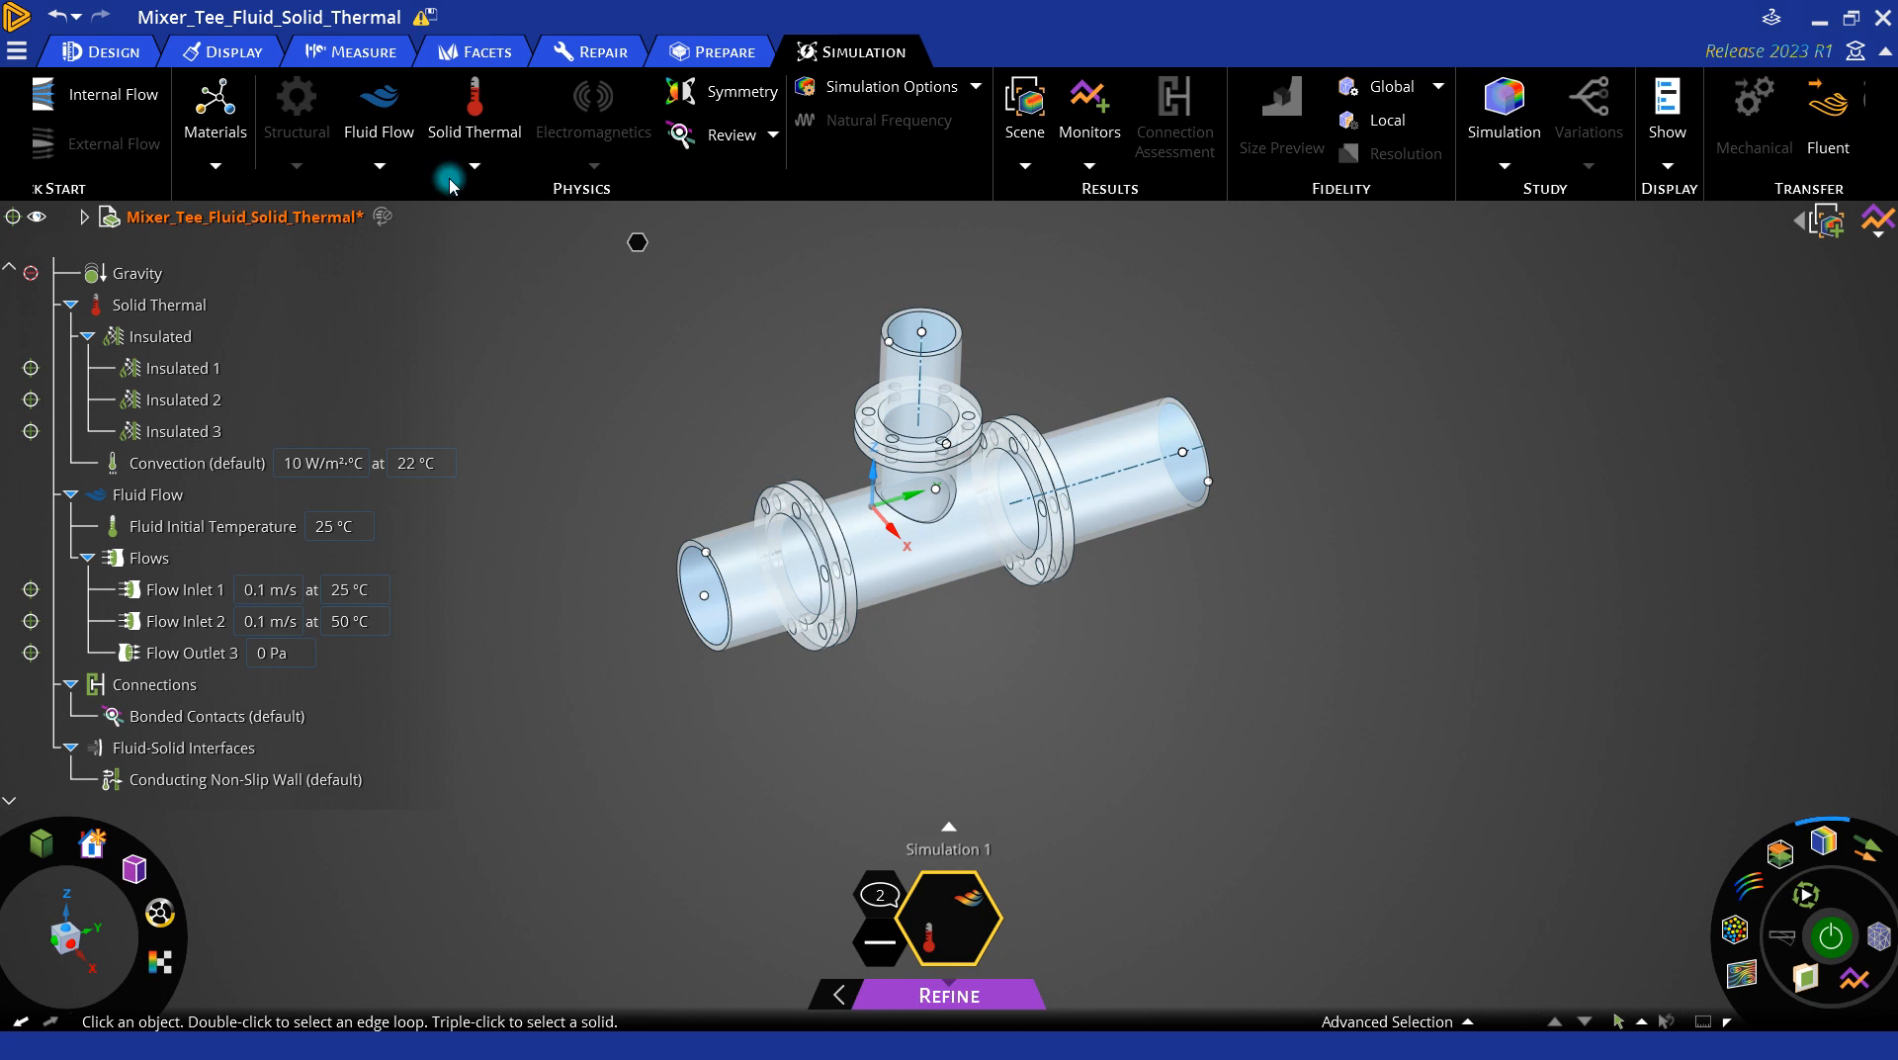
{"action": "left_click", "coordinate": [193, 465]}
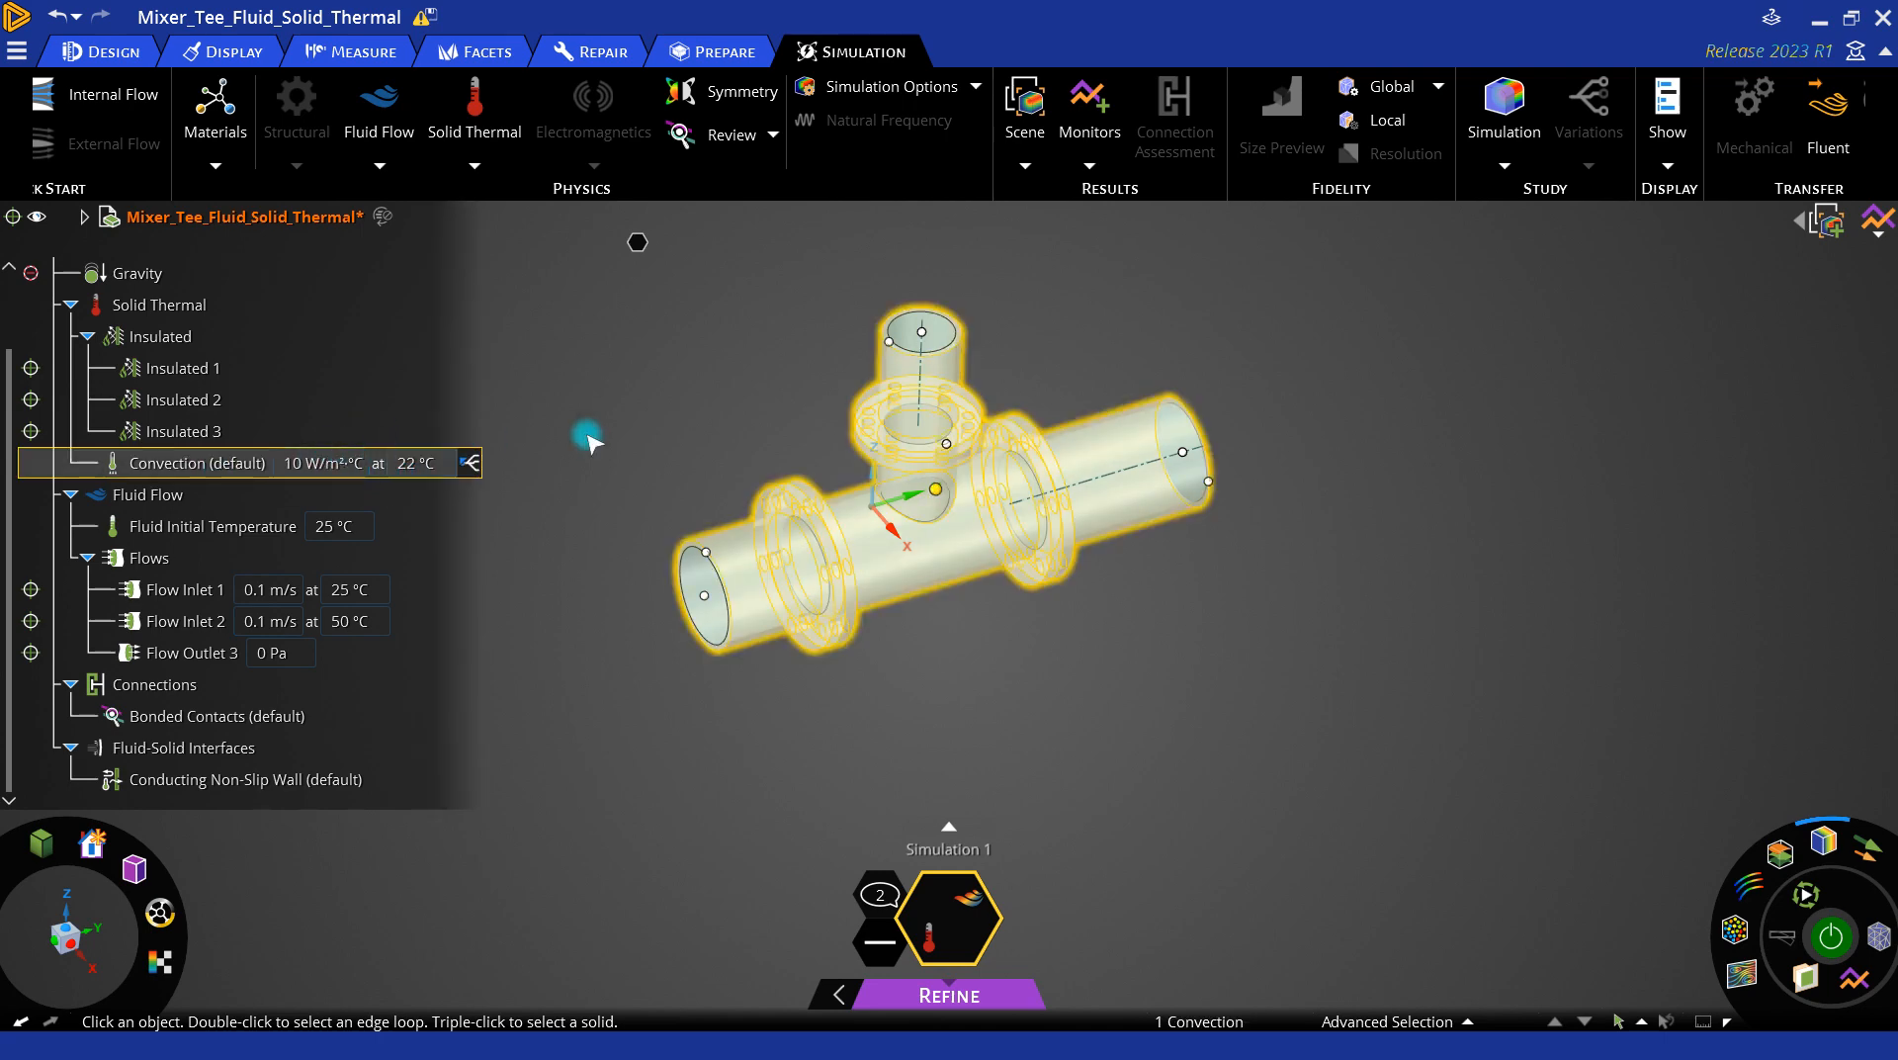
{"action": "left_click", "coordinate": [578, 437]}
{"action": "left_click", "coordinate": [311, 462]}
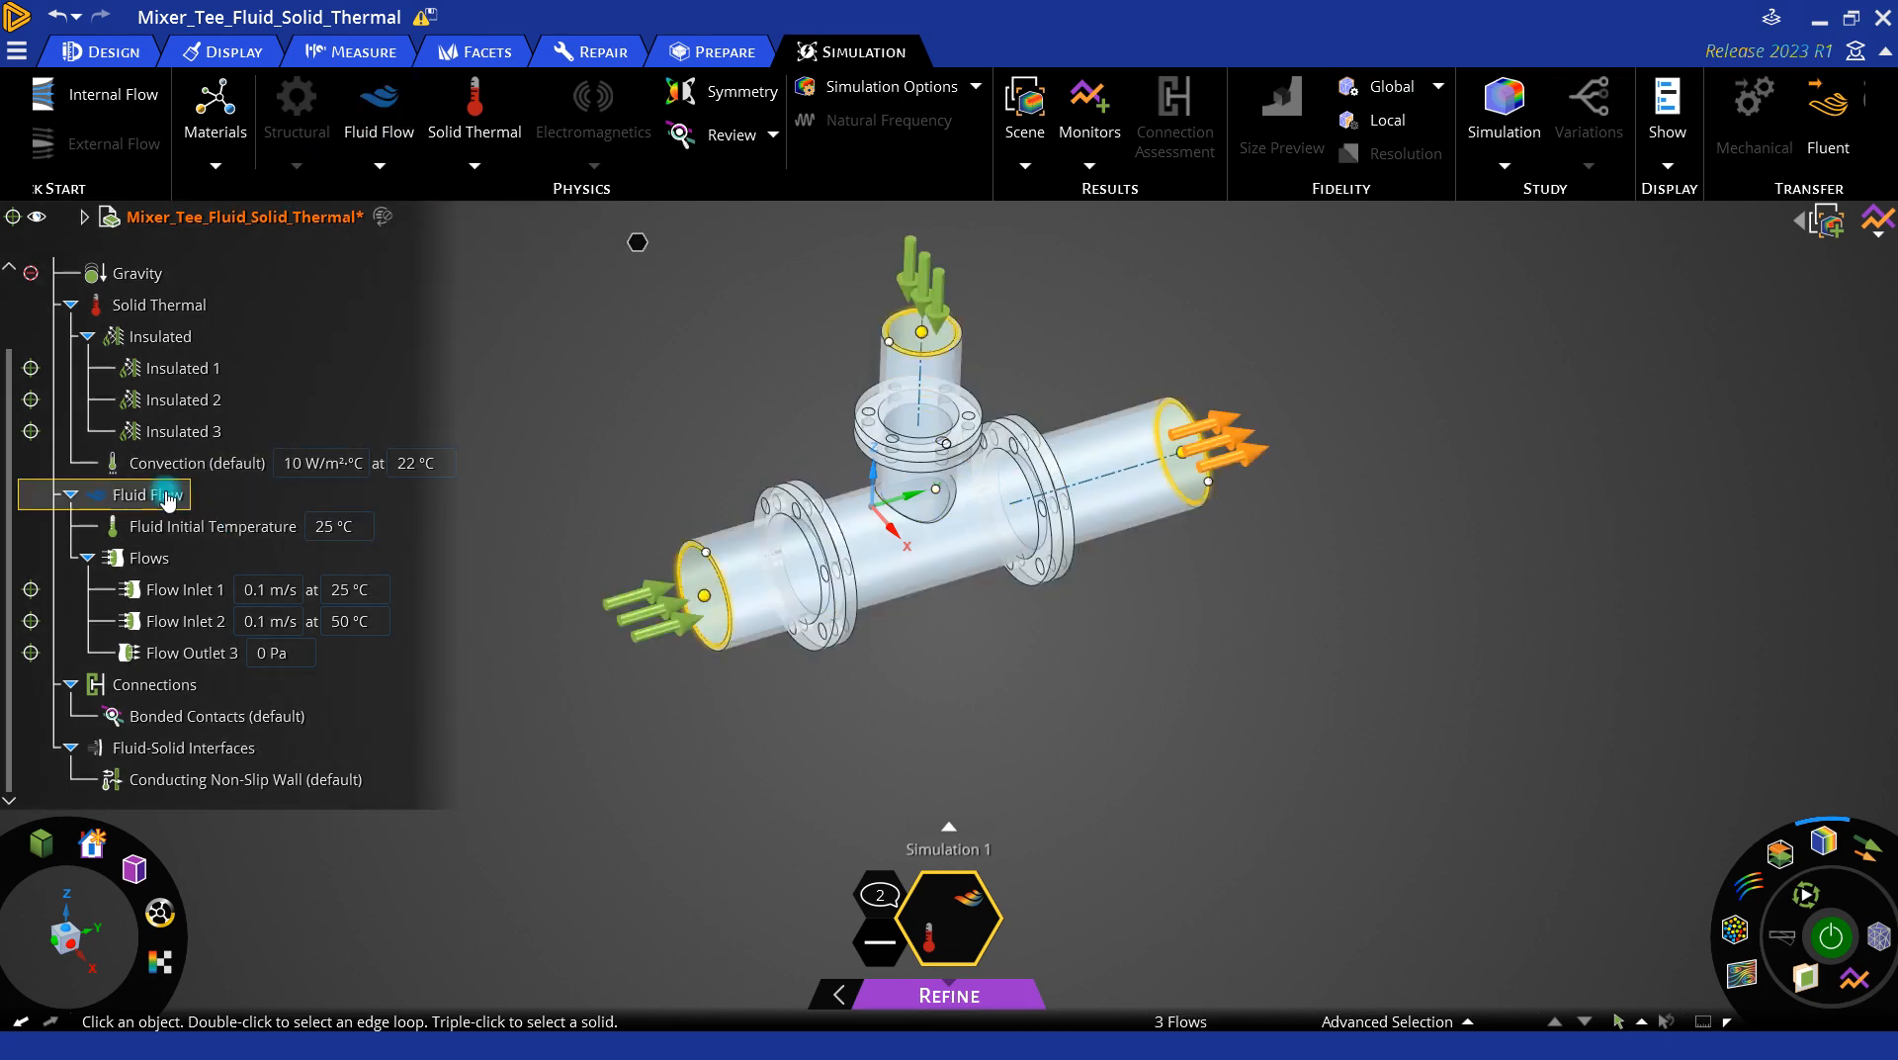
{"action": "scroll", "coordinate": [835, 346], "scroll_direction": "up", "scroll_amount": 3}
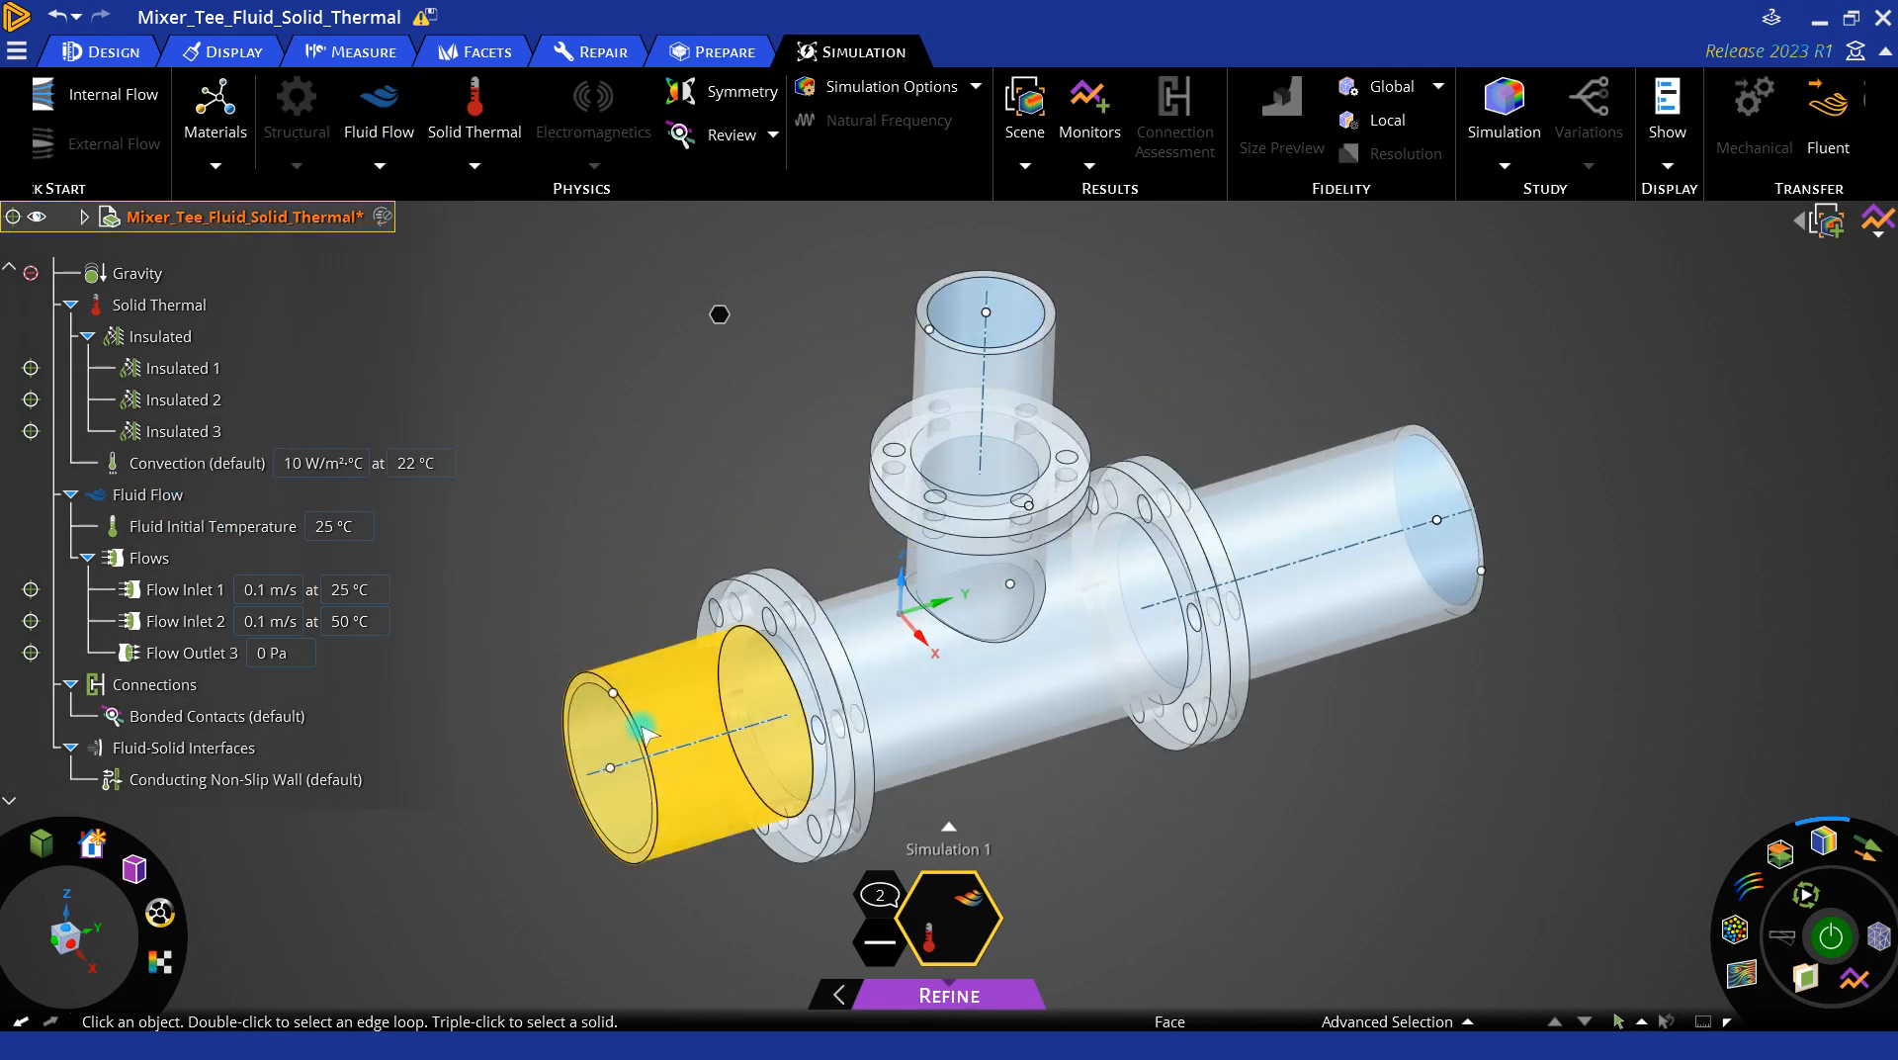
{"action": "scroll", "coordinate": [59, 307], "scroll_direction": "up", "scroll_amount": 1}
Step: Expand the model structure to the Fluid and Mixer Tee components and hide Mixer Tee, leaving Fluid displayed
{"action": "left_click", "coordinate": [65, 310]}
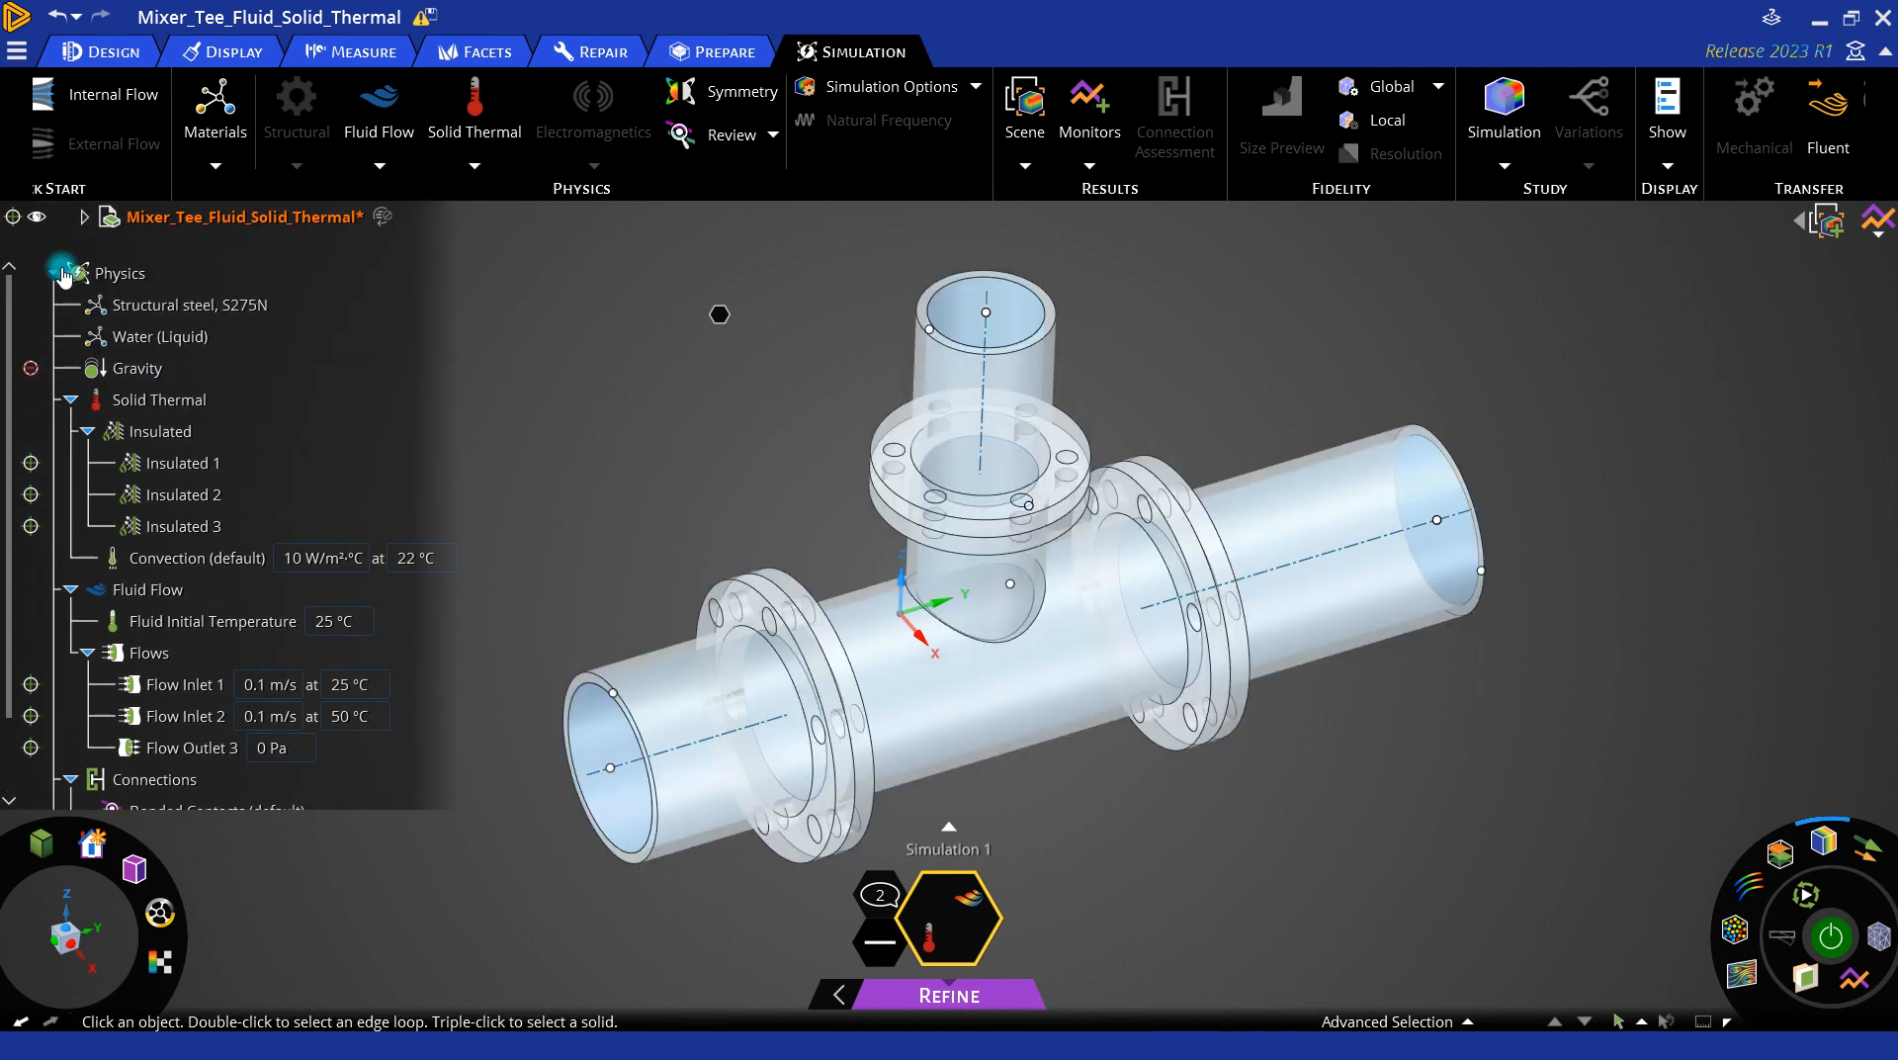
{"action": "left_click", "coordinate": [84, 217]}
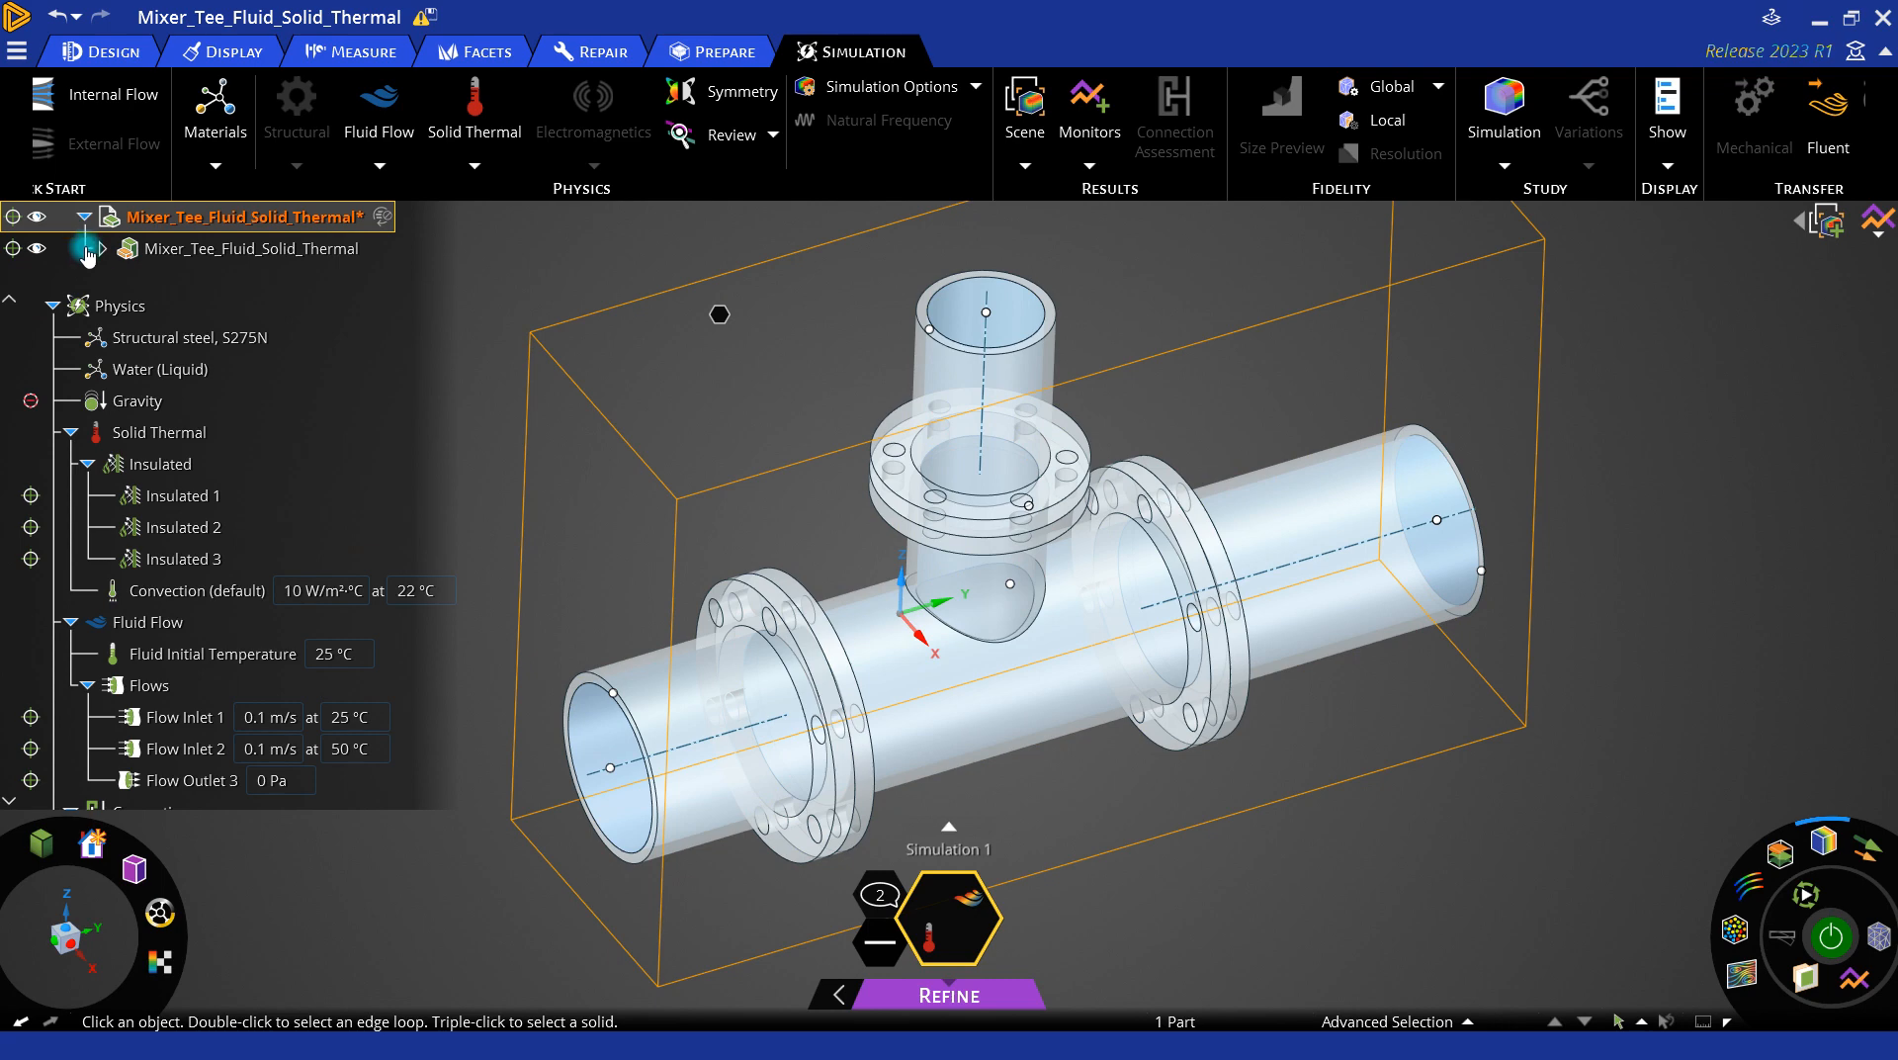
{"action": "left_click", "coordinate": [98, 253]}
{"action": "left_click", "coordinate": [99, 254]}
{"action": "left_click", "coordinate": [184, 284]}
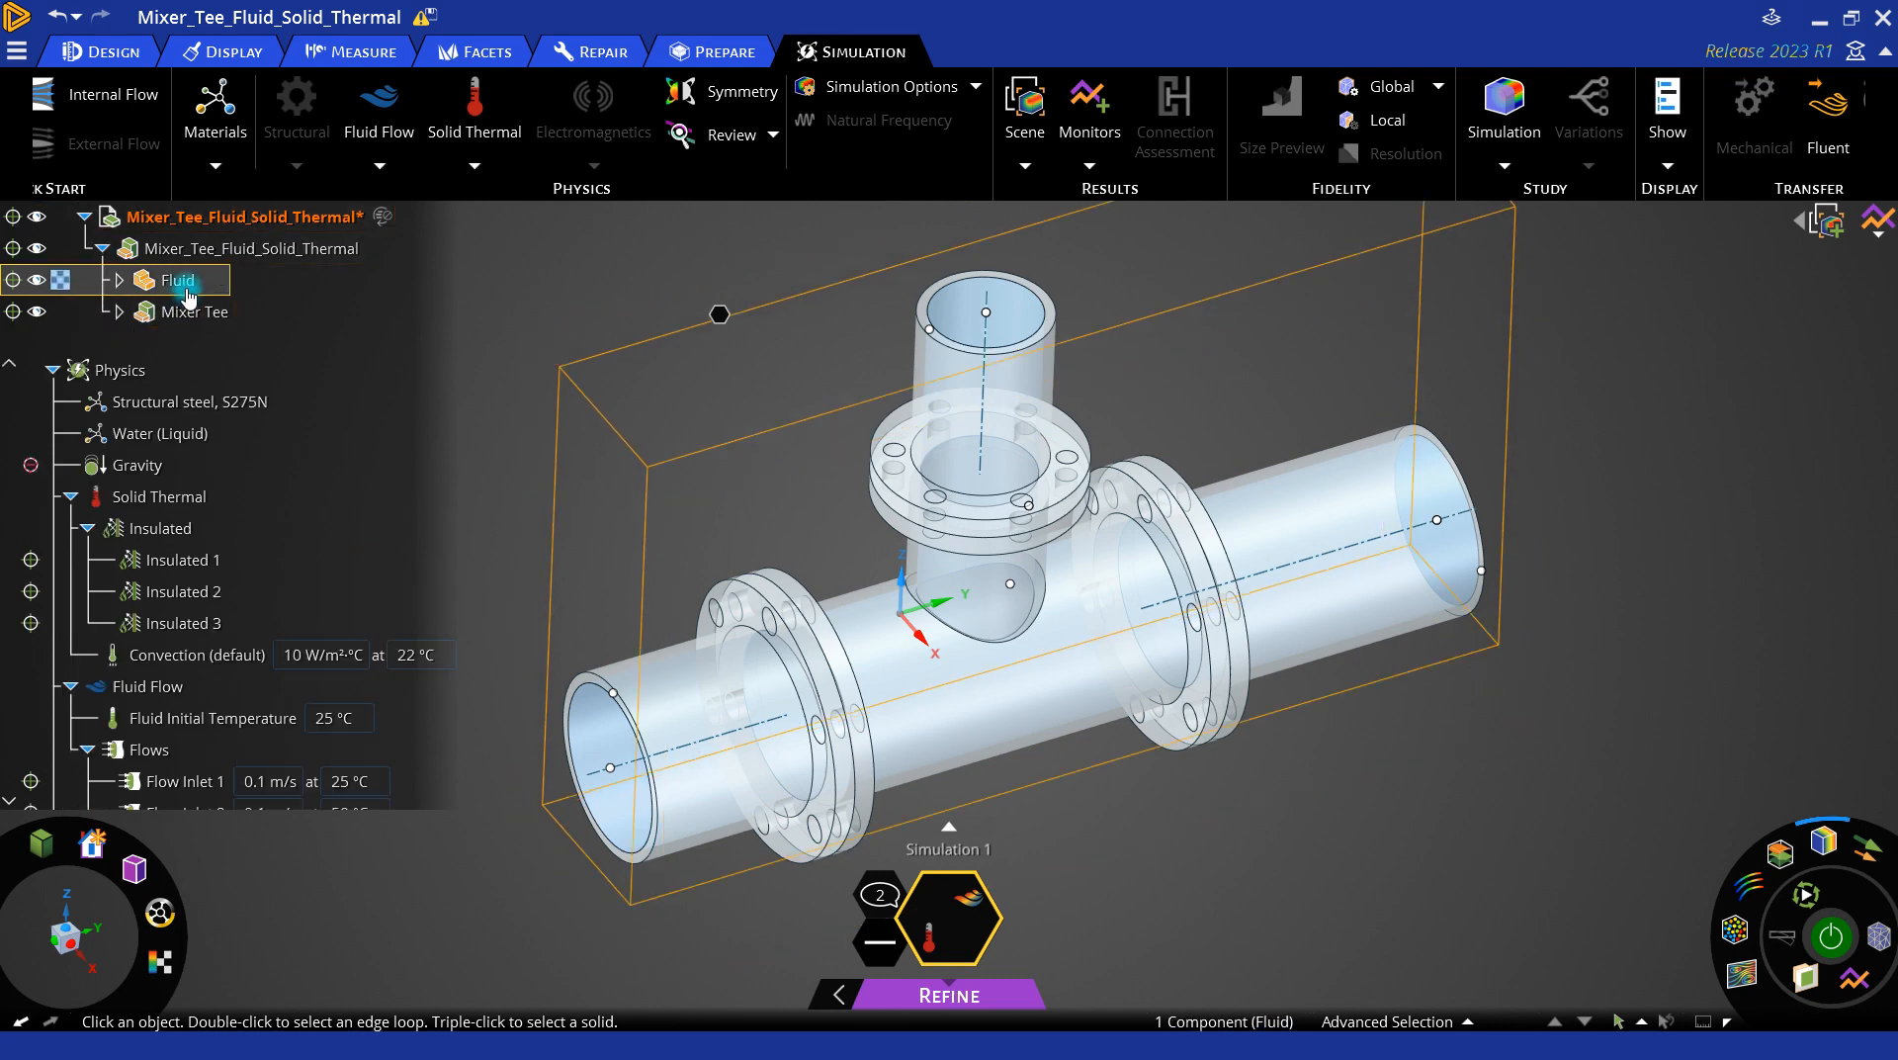
{"action": "left_click", "coordinate": [187, 296]}
{"action": "left_click", "coordinate": [192, 311]}
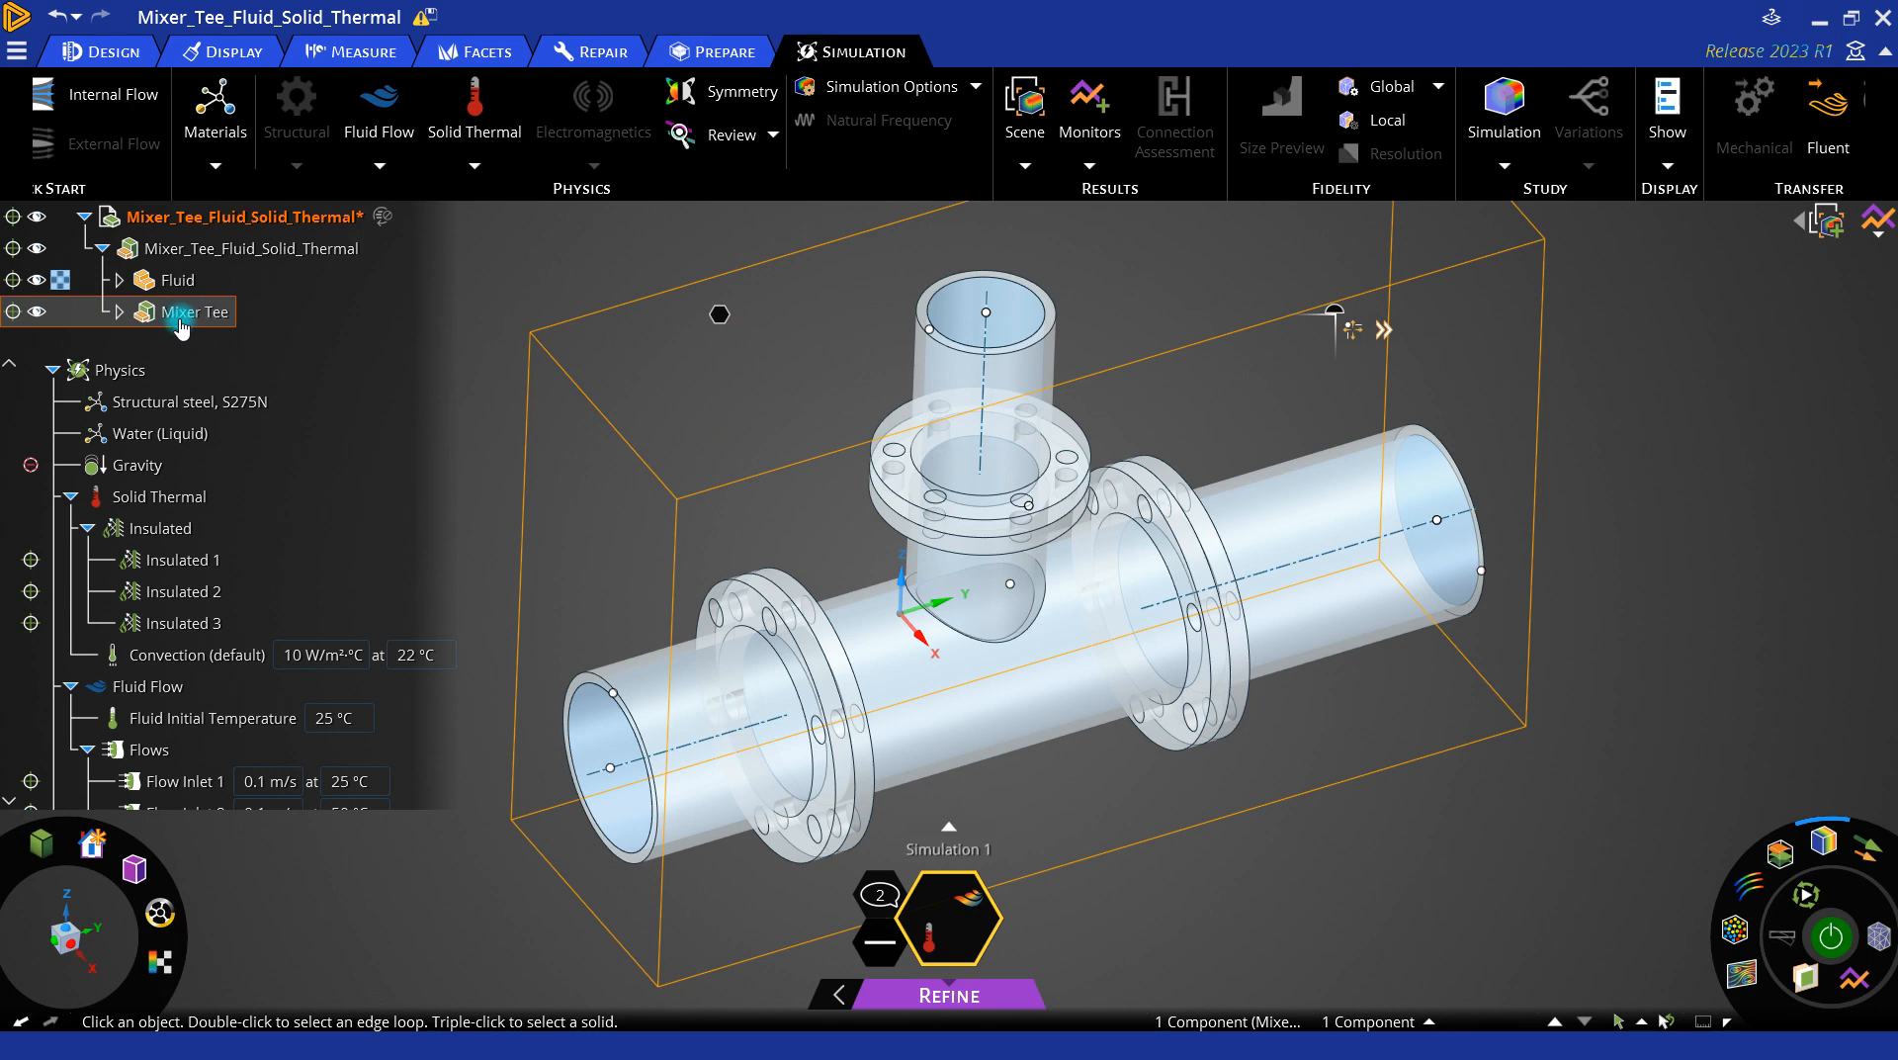
{"action": "left_click", "coordinate": [40, 313]}
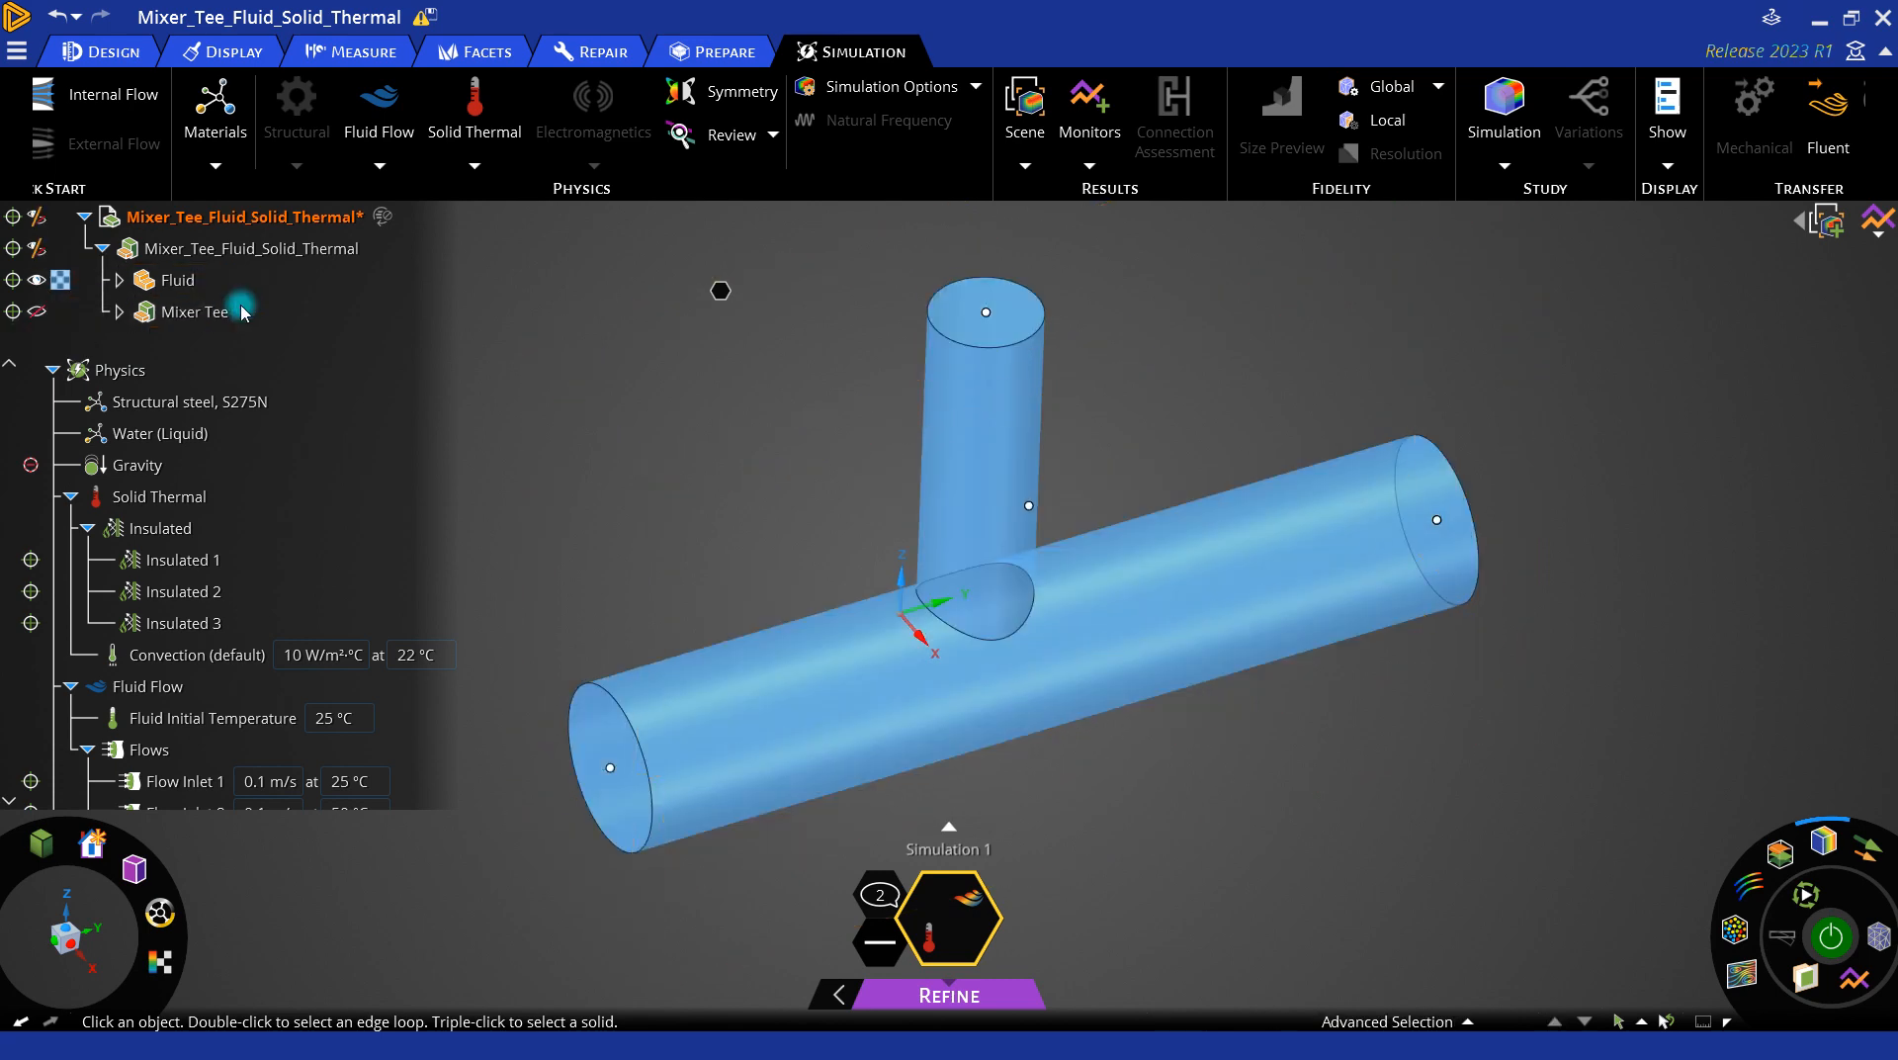
Step: Inspect the fluid volume's branch and main run, and bring up the geometry preparation tools
{"action": "left_click", "coordinate": [788, 480]}
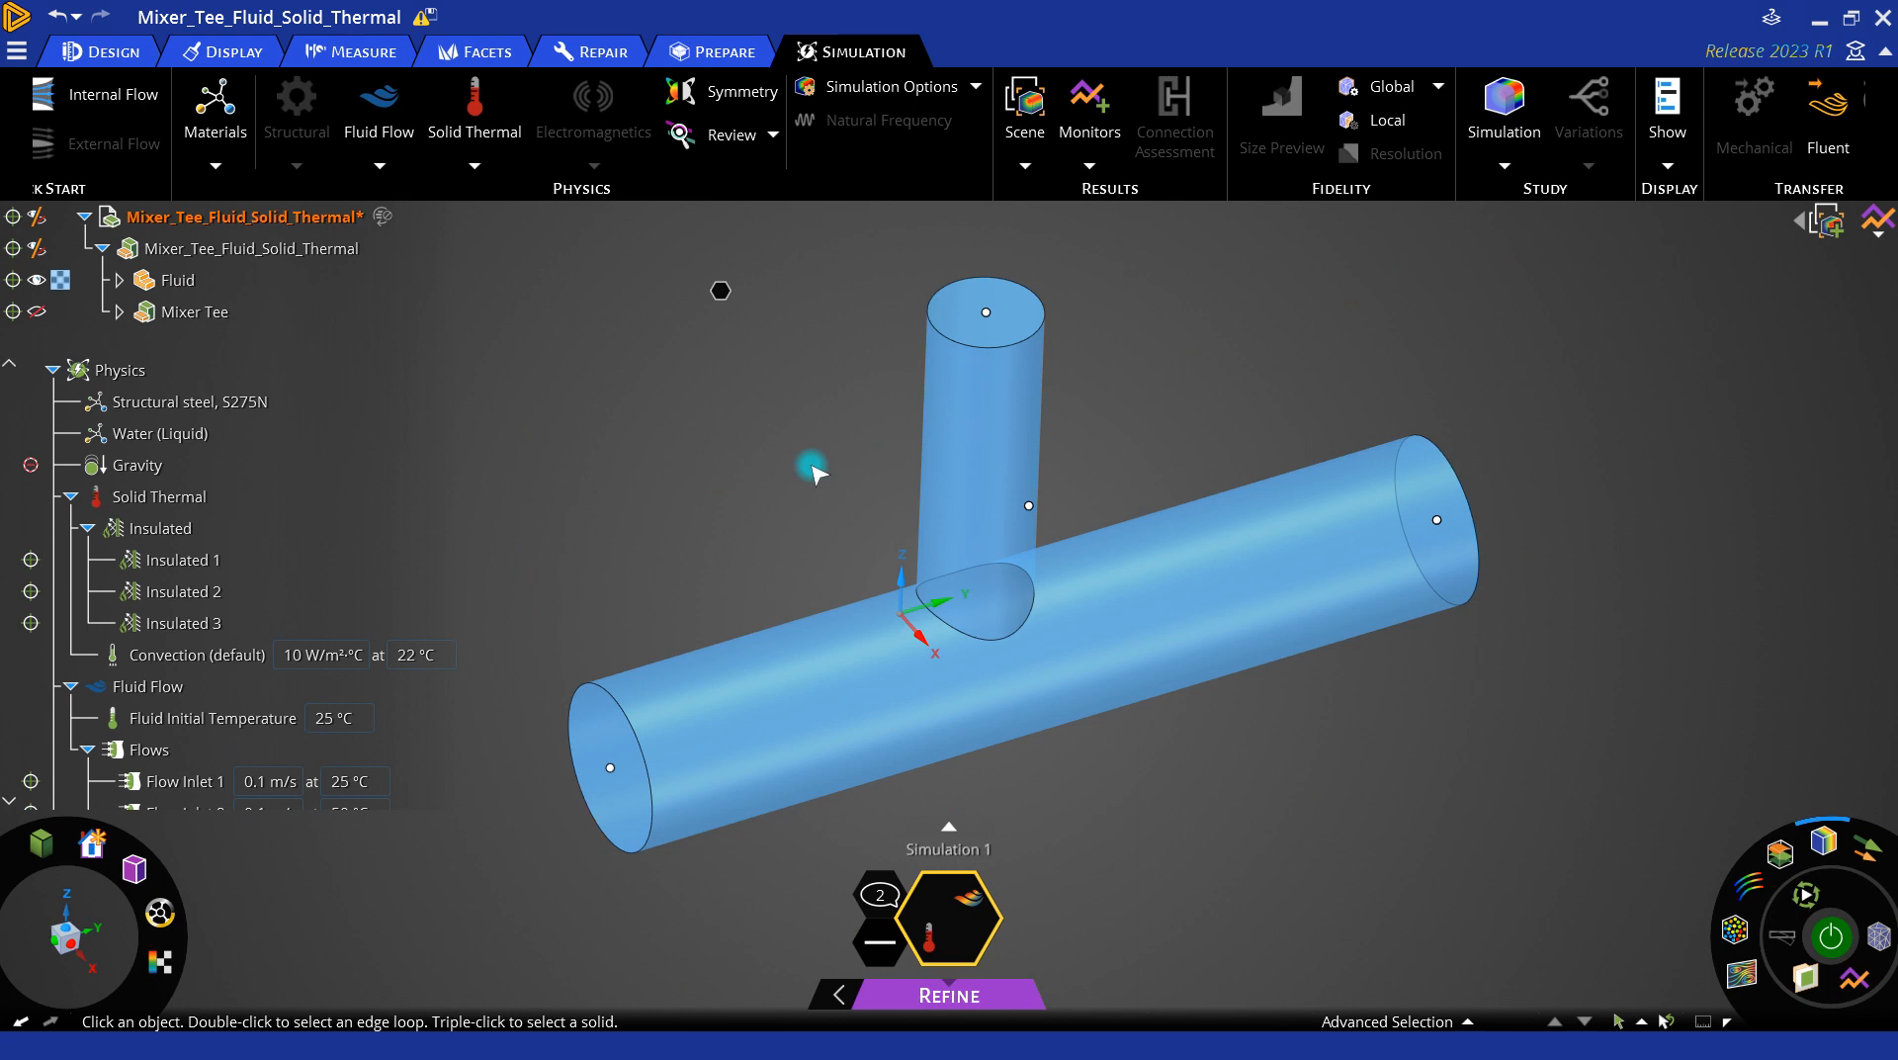
{"action": "left_click", "coordinate": [971, 477]}
{"action": "left_click", "coordinate": [801, 334]}
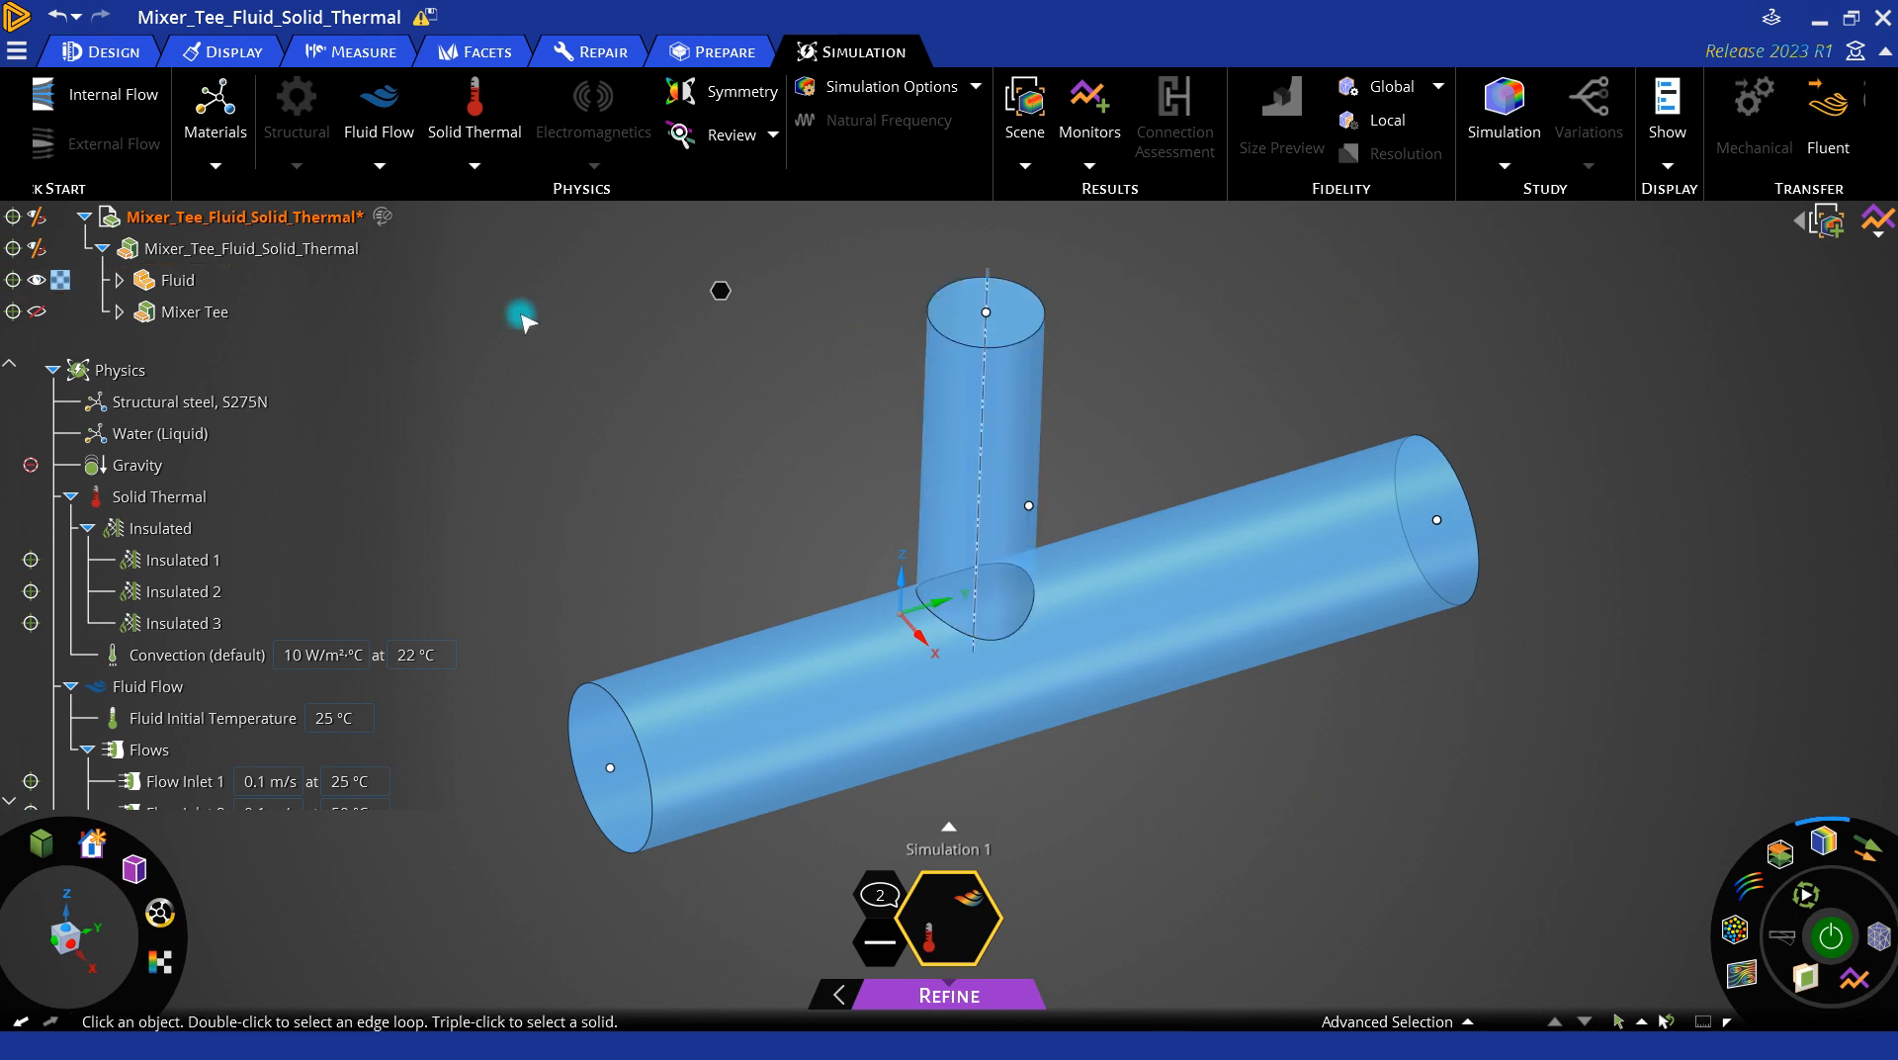
{"action": "left_click", "coordinate": [979, 390]}
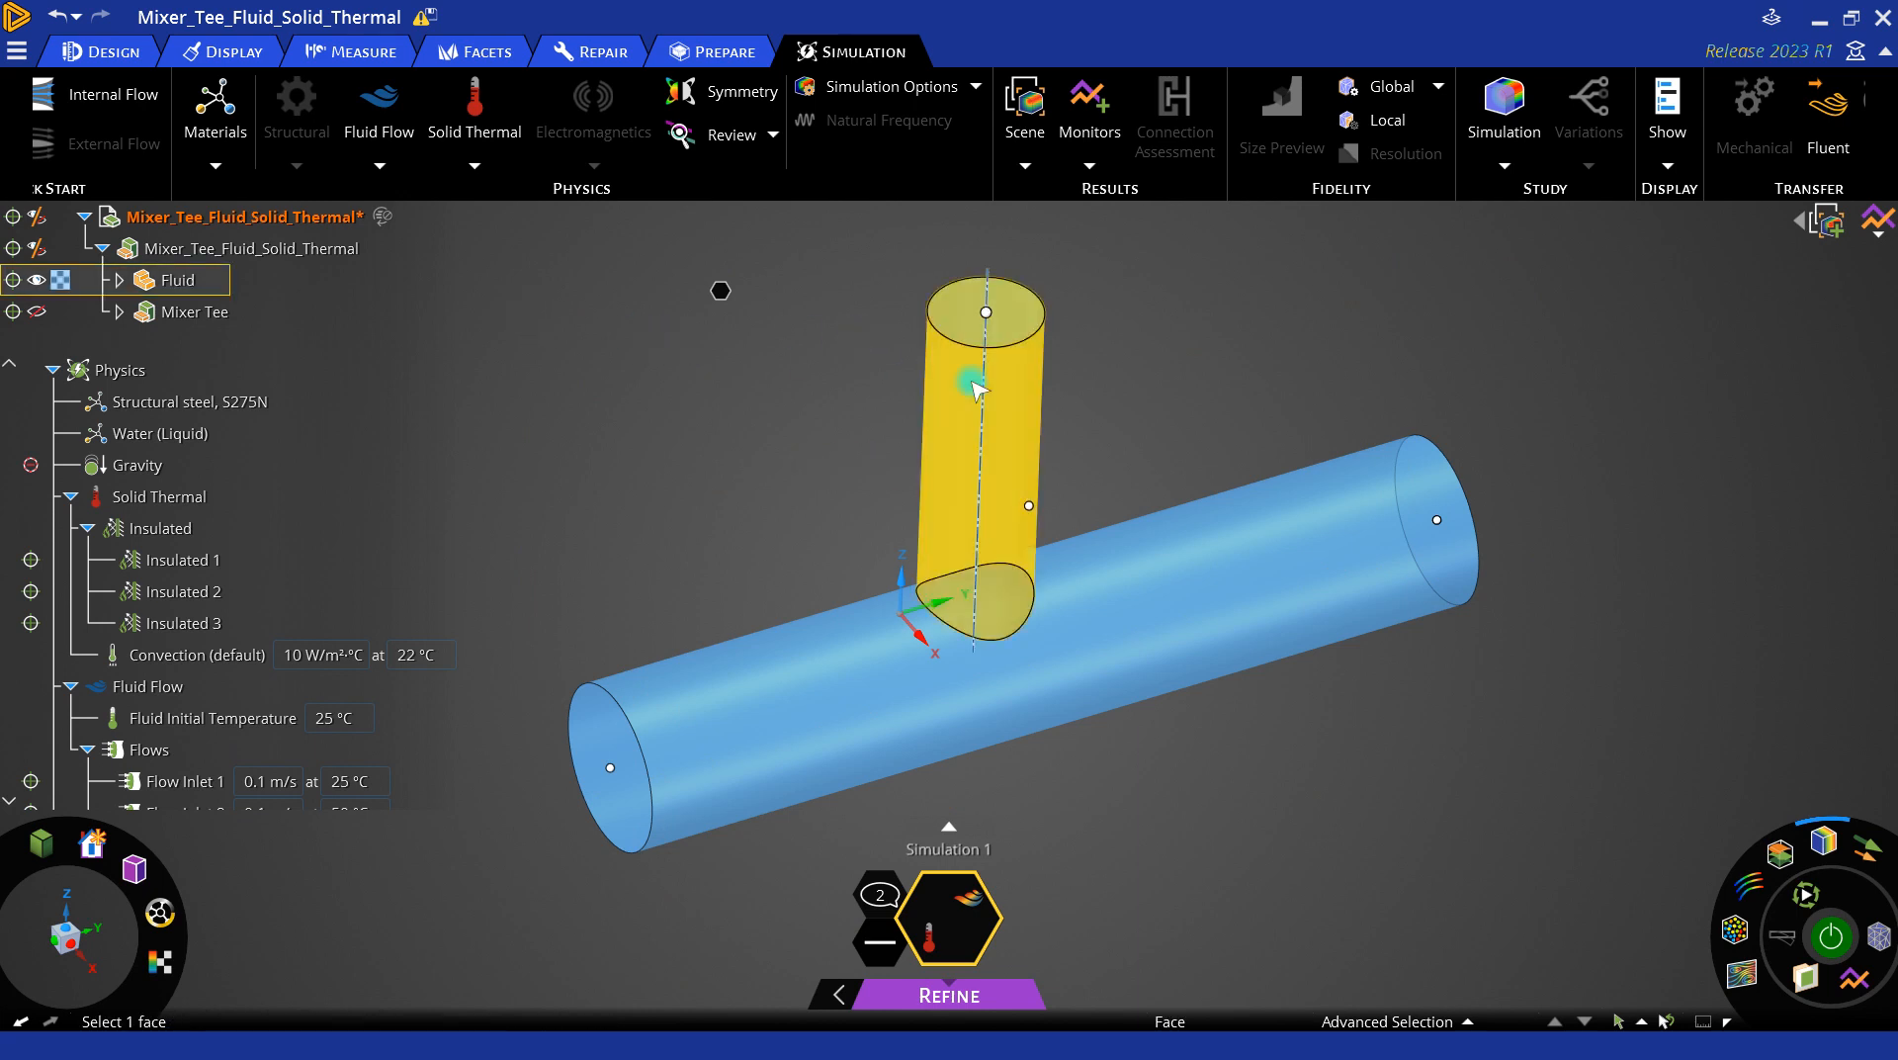
{"action": "left_click", "coordinate": [781, 249]}
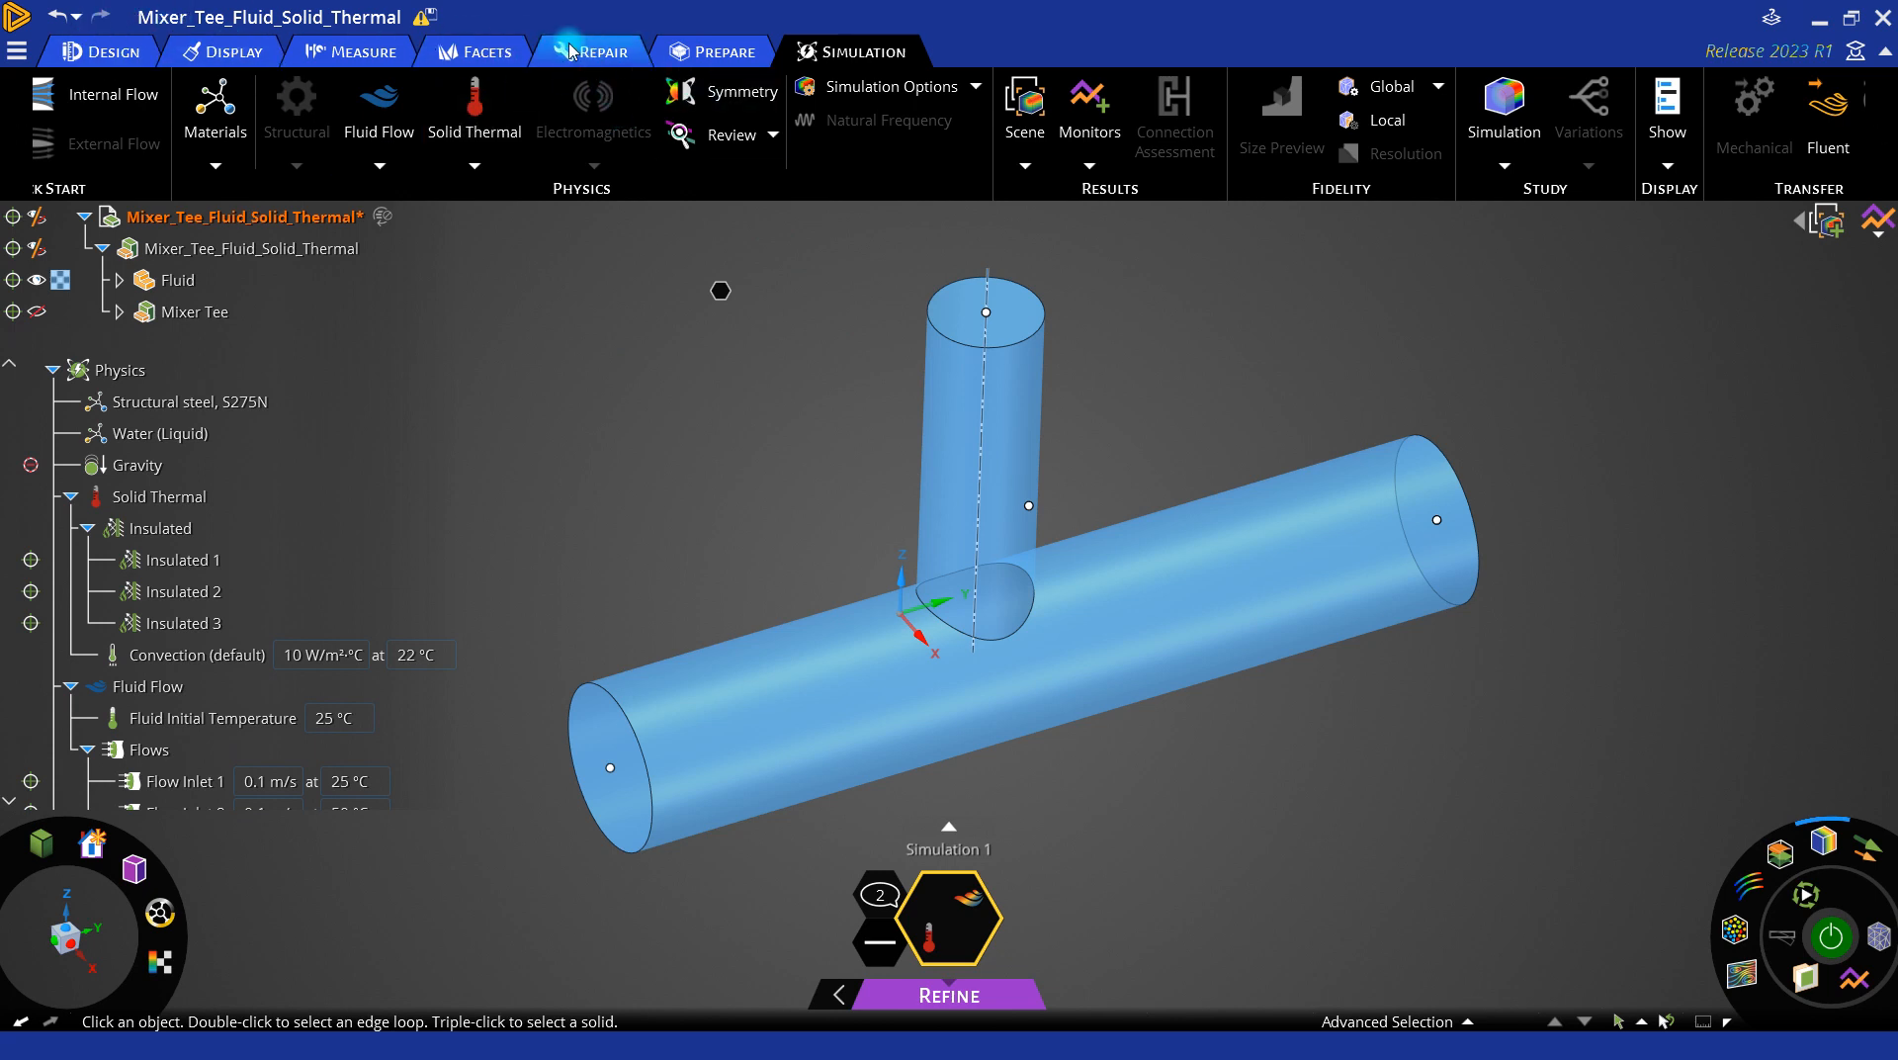
{"action": "left_click", "coordinate": [698, 57]}
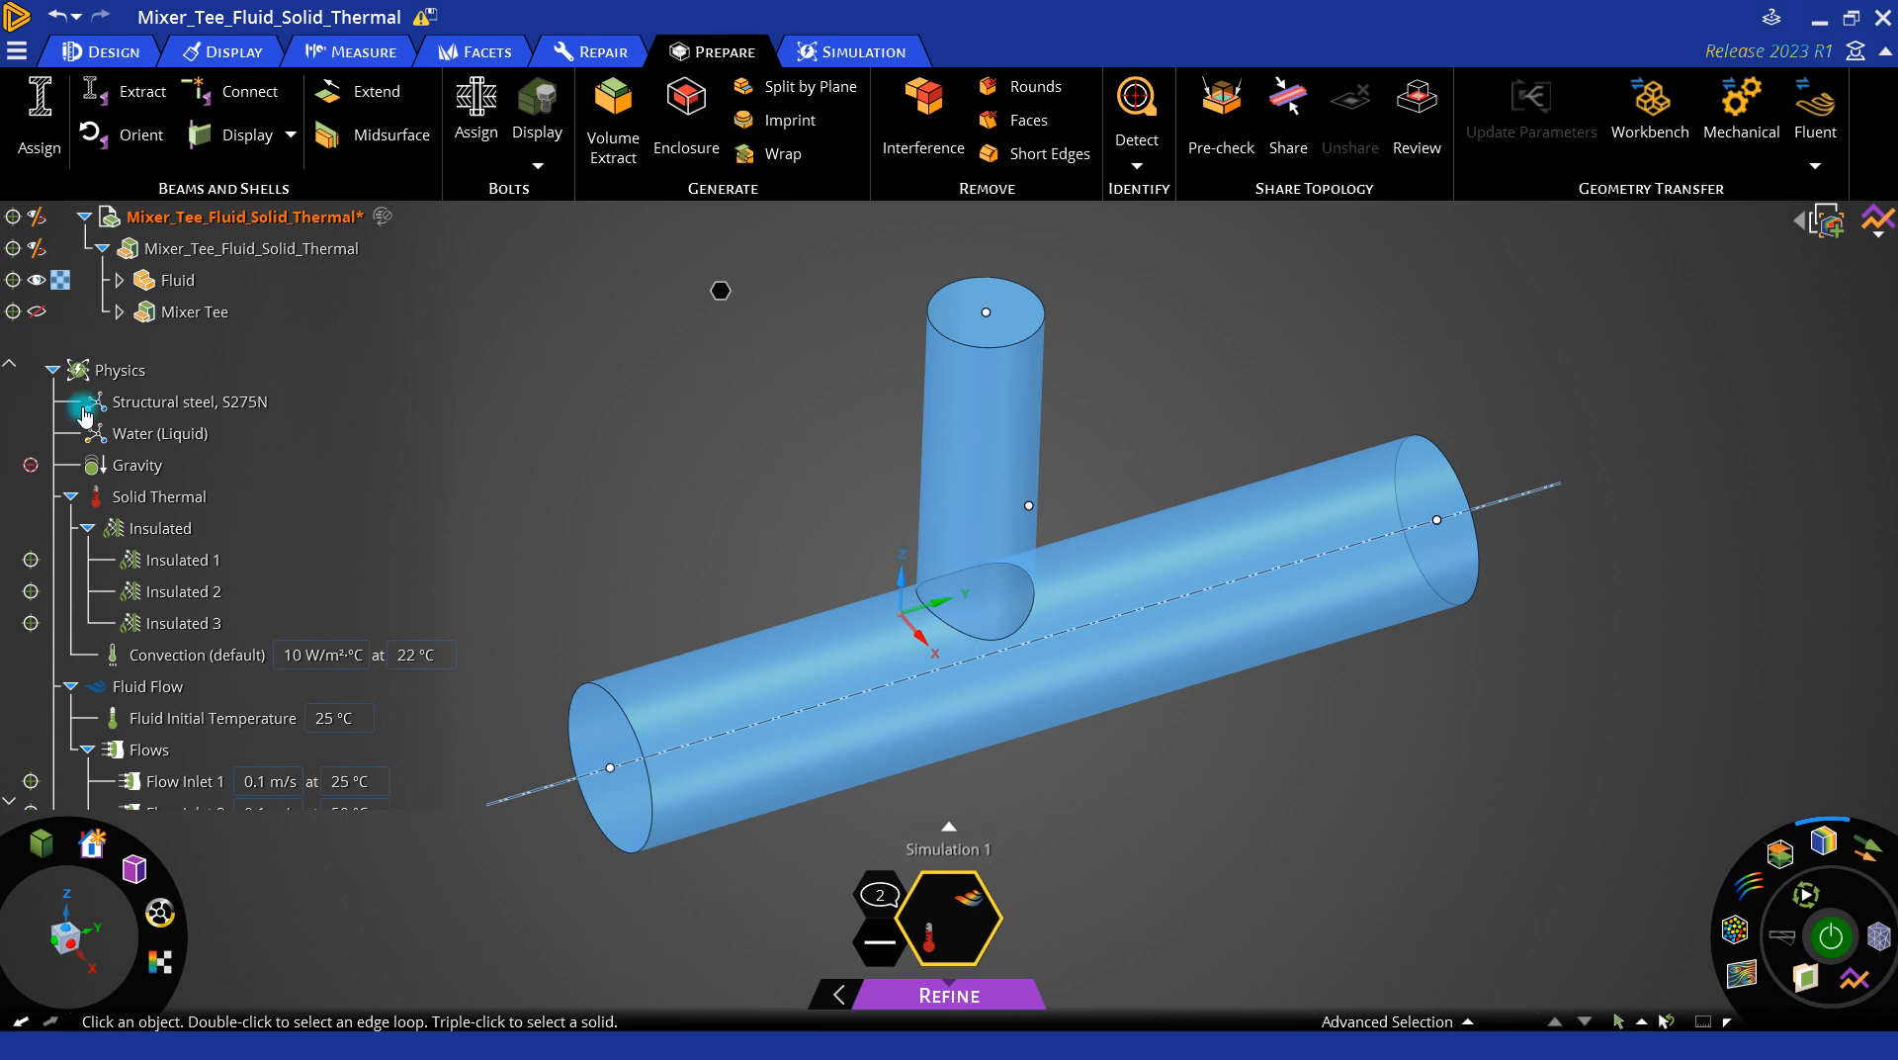
Step: Show the Mixer Tee component again and examine its body and flanged pipes from several angles
{"action": "left_click", "coordinate": [35, 313]}
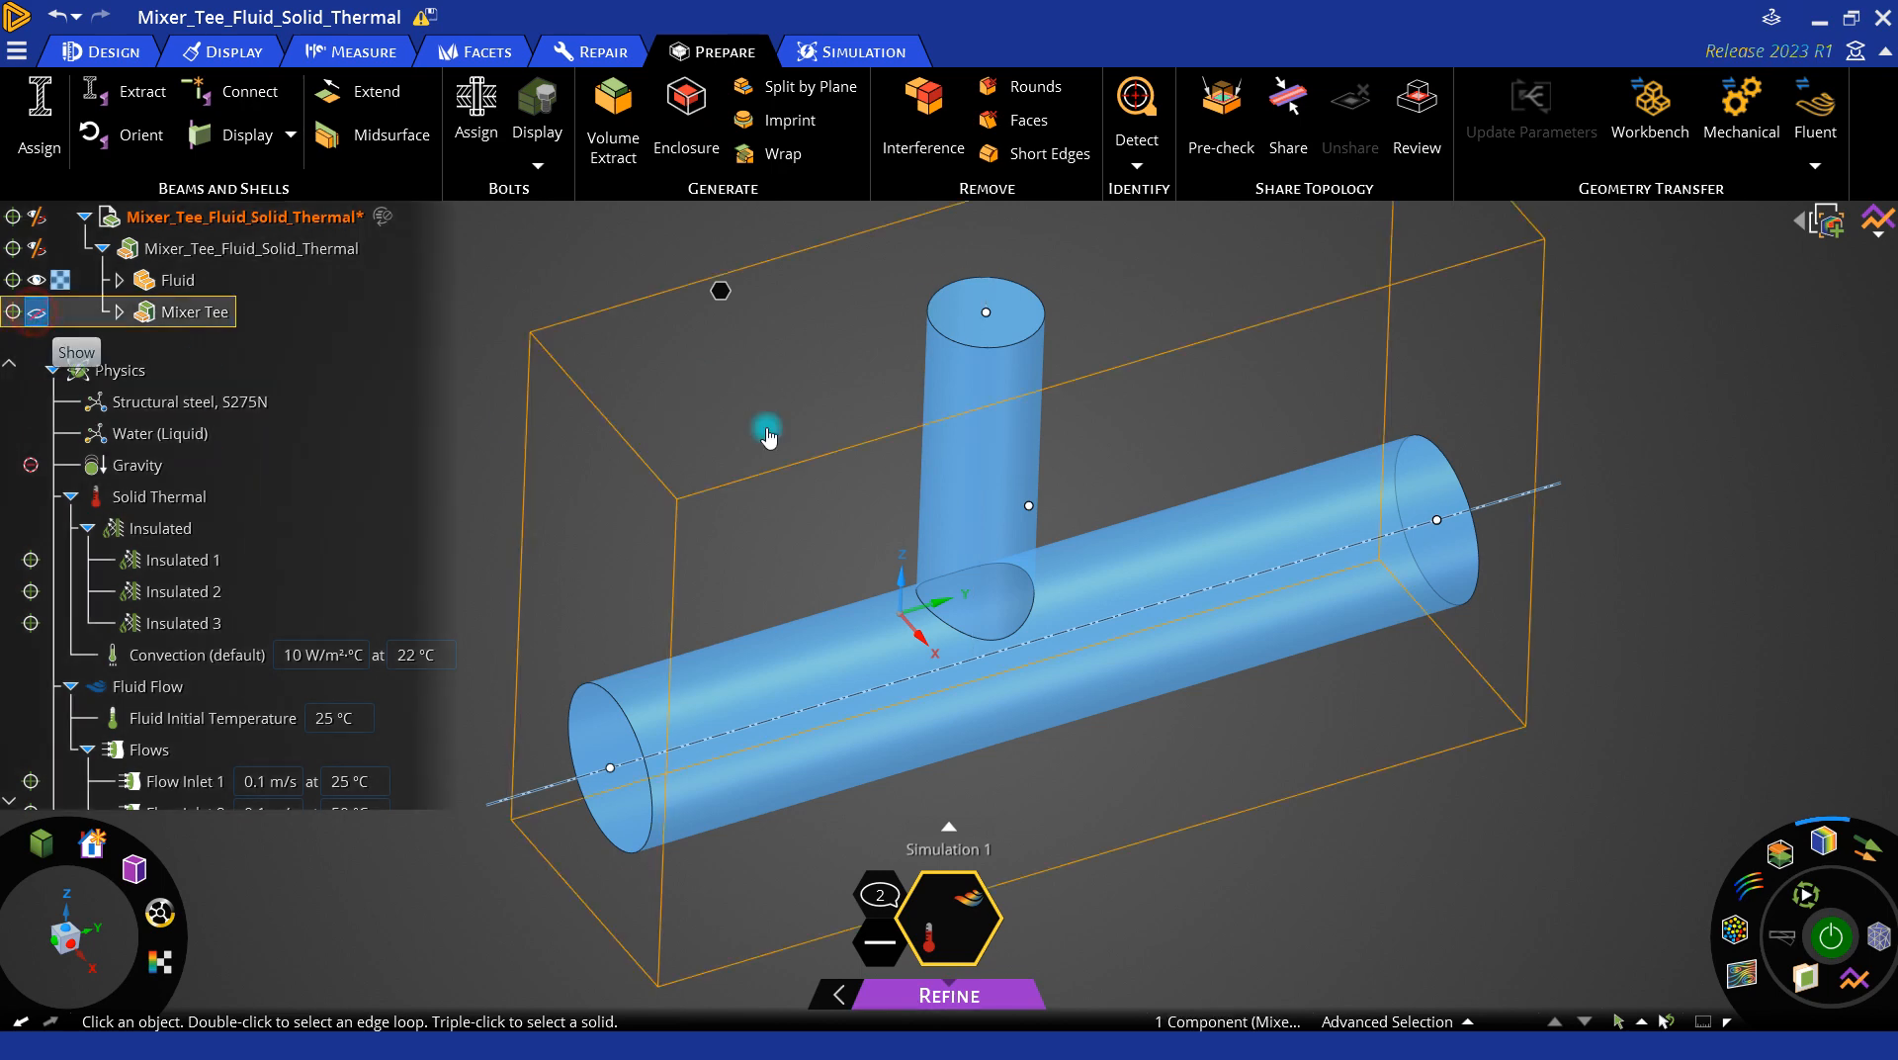
{"action": "middle_click_drag", "start_coordinate": [1008, 682], "coordinate": [1077, 691]}
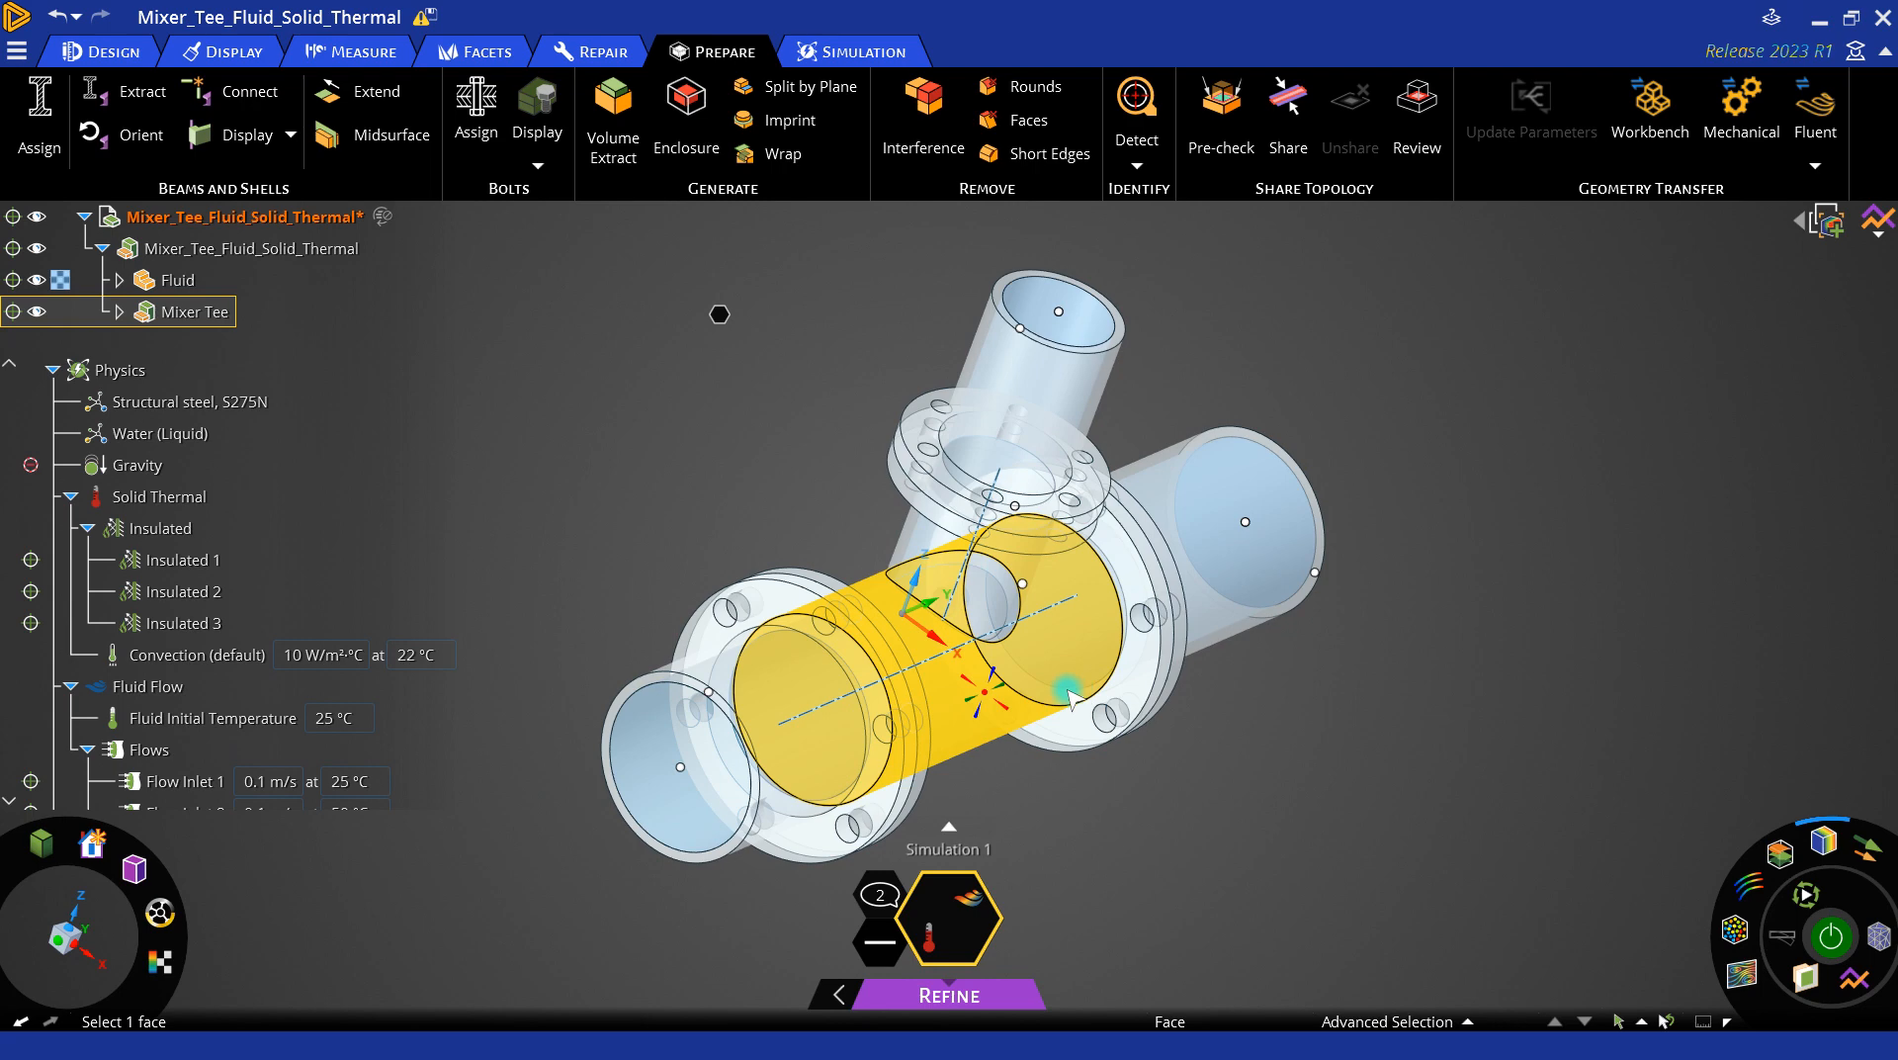
{"action": "scroll", "coordinate": [944, 487], "scroll_direction": "up", "scroll_amount": 3}
{"action": "scroll", "coordinate": [944, 486], "scroll_direction": "down", "scroll_amount": 3}
{"action": "middle_click_drag", "start_coordinate": [729, 550], "coordinate": [661, 566]}
{"action": "middle_click_drag", "start_coordinate": [1270, 581], "coordinate": [1336, 591]}
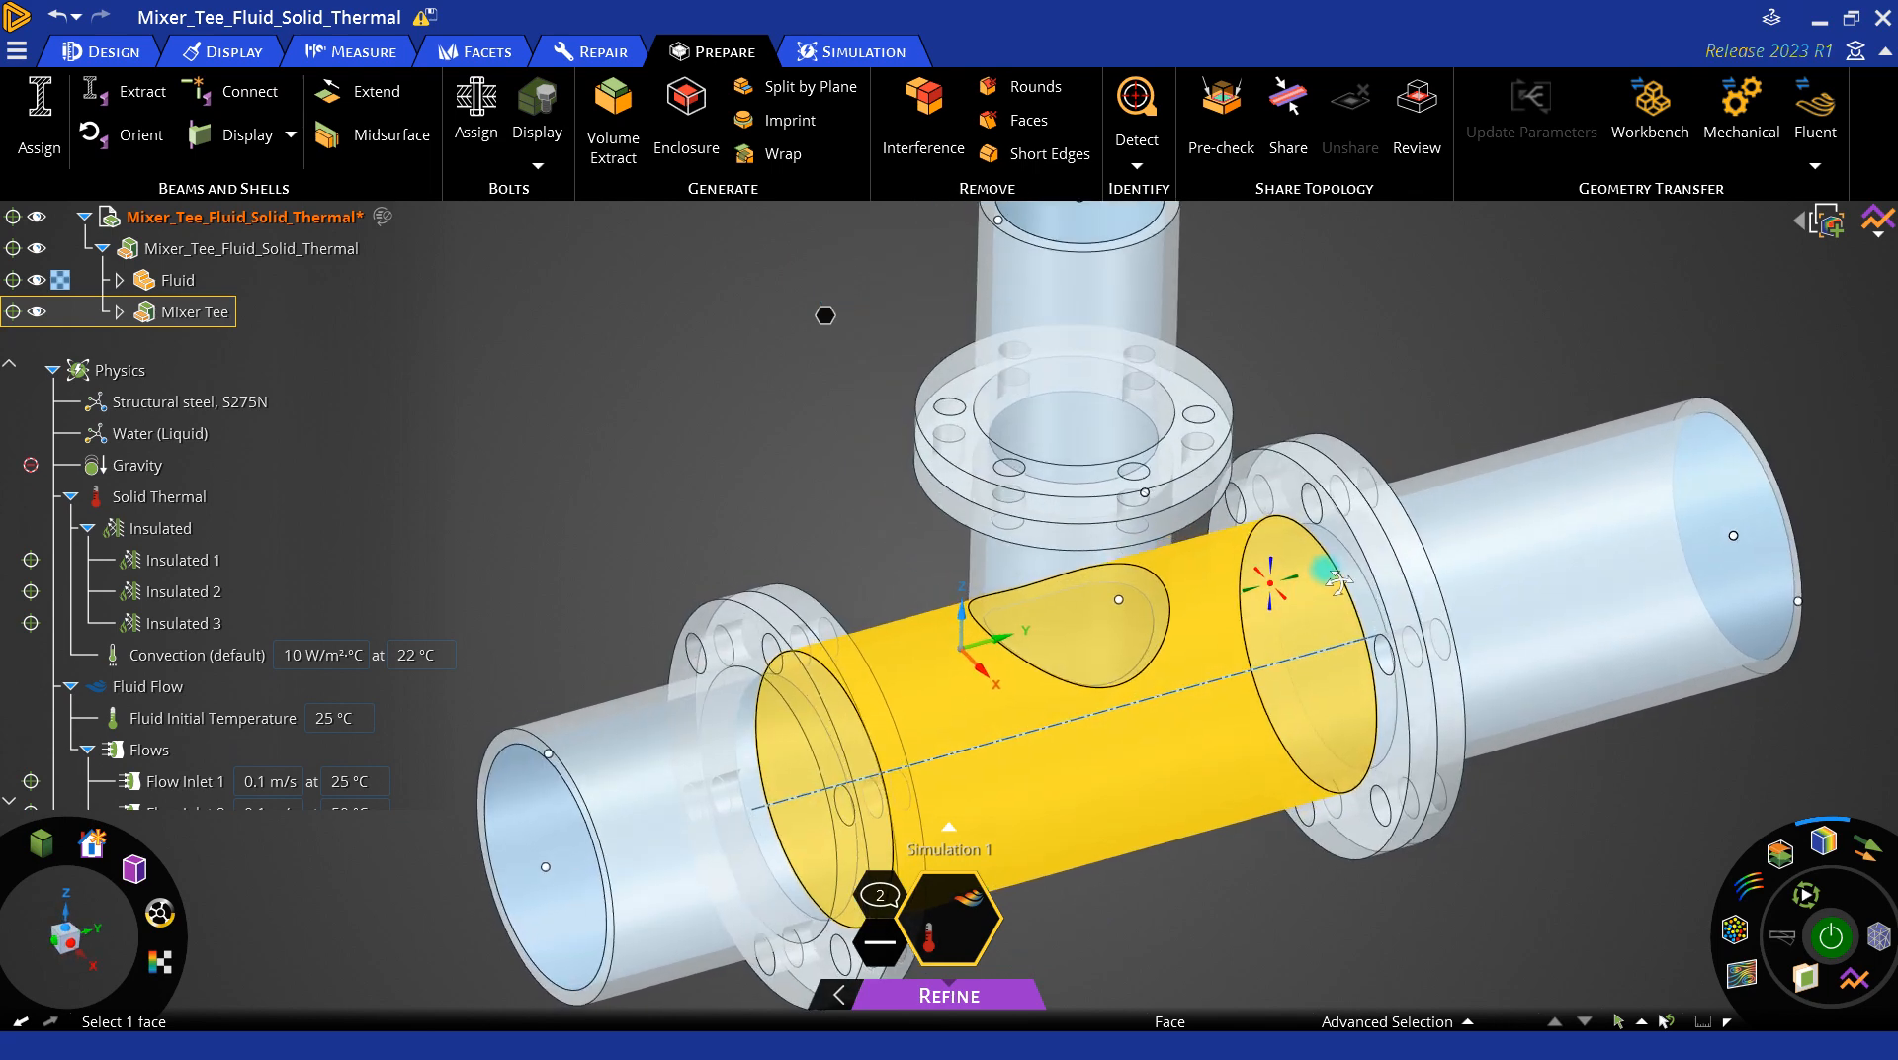
{"action": "scroll", "coordinate": [1151, 578], "scroll_direction": "down", "scroll_amount": 4}
{"action": "scroll", "coordinate": [741, 783], "scroll_direction": "up", "scroll_amount": 1}
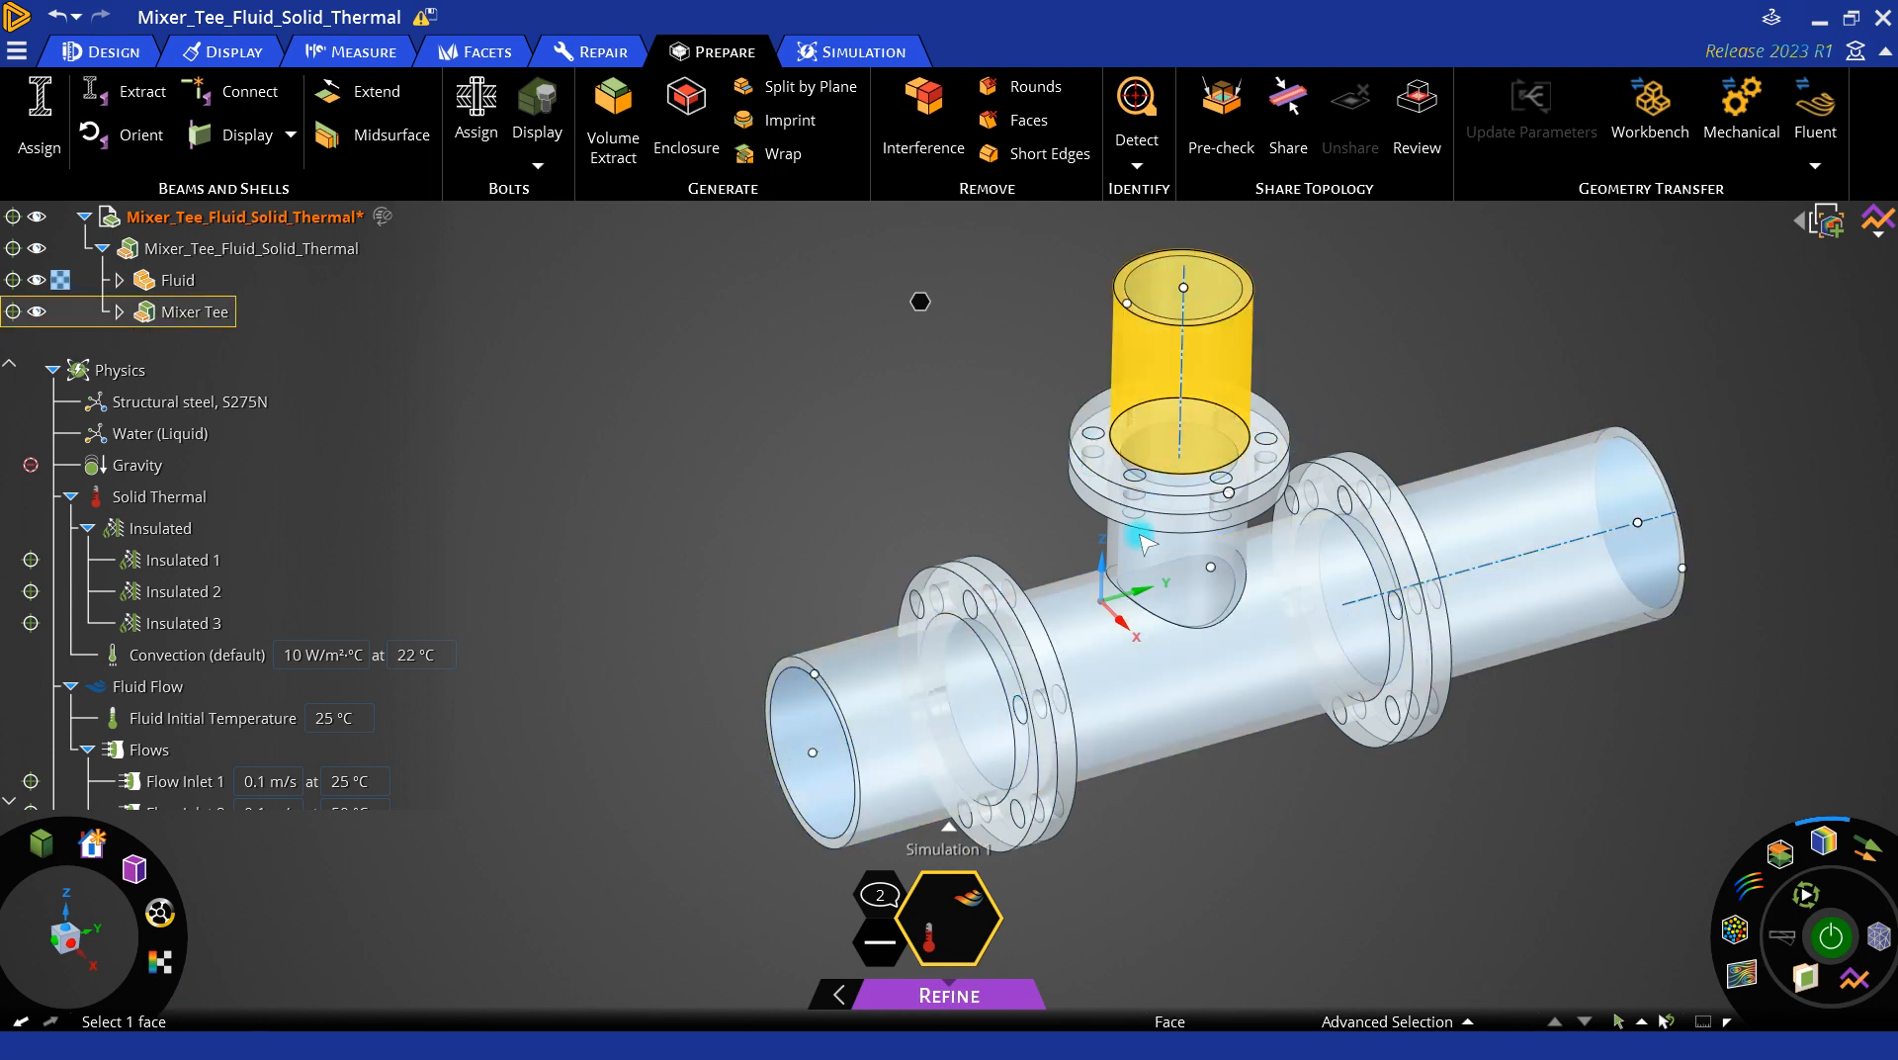
Step: Expand the Mixer Tee component and review the options available for Pipe1
{"action": "left_click", "coordinate": [119, 312]}
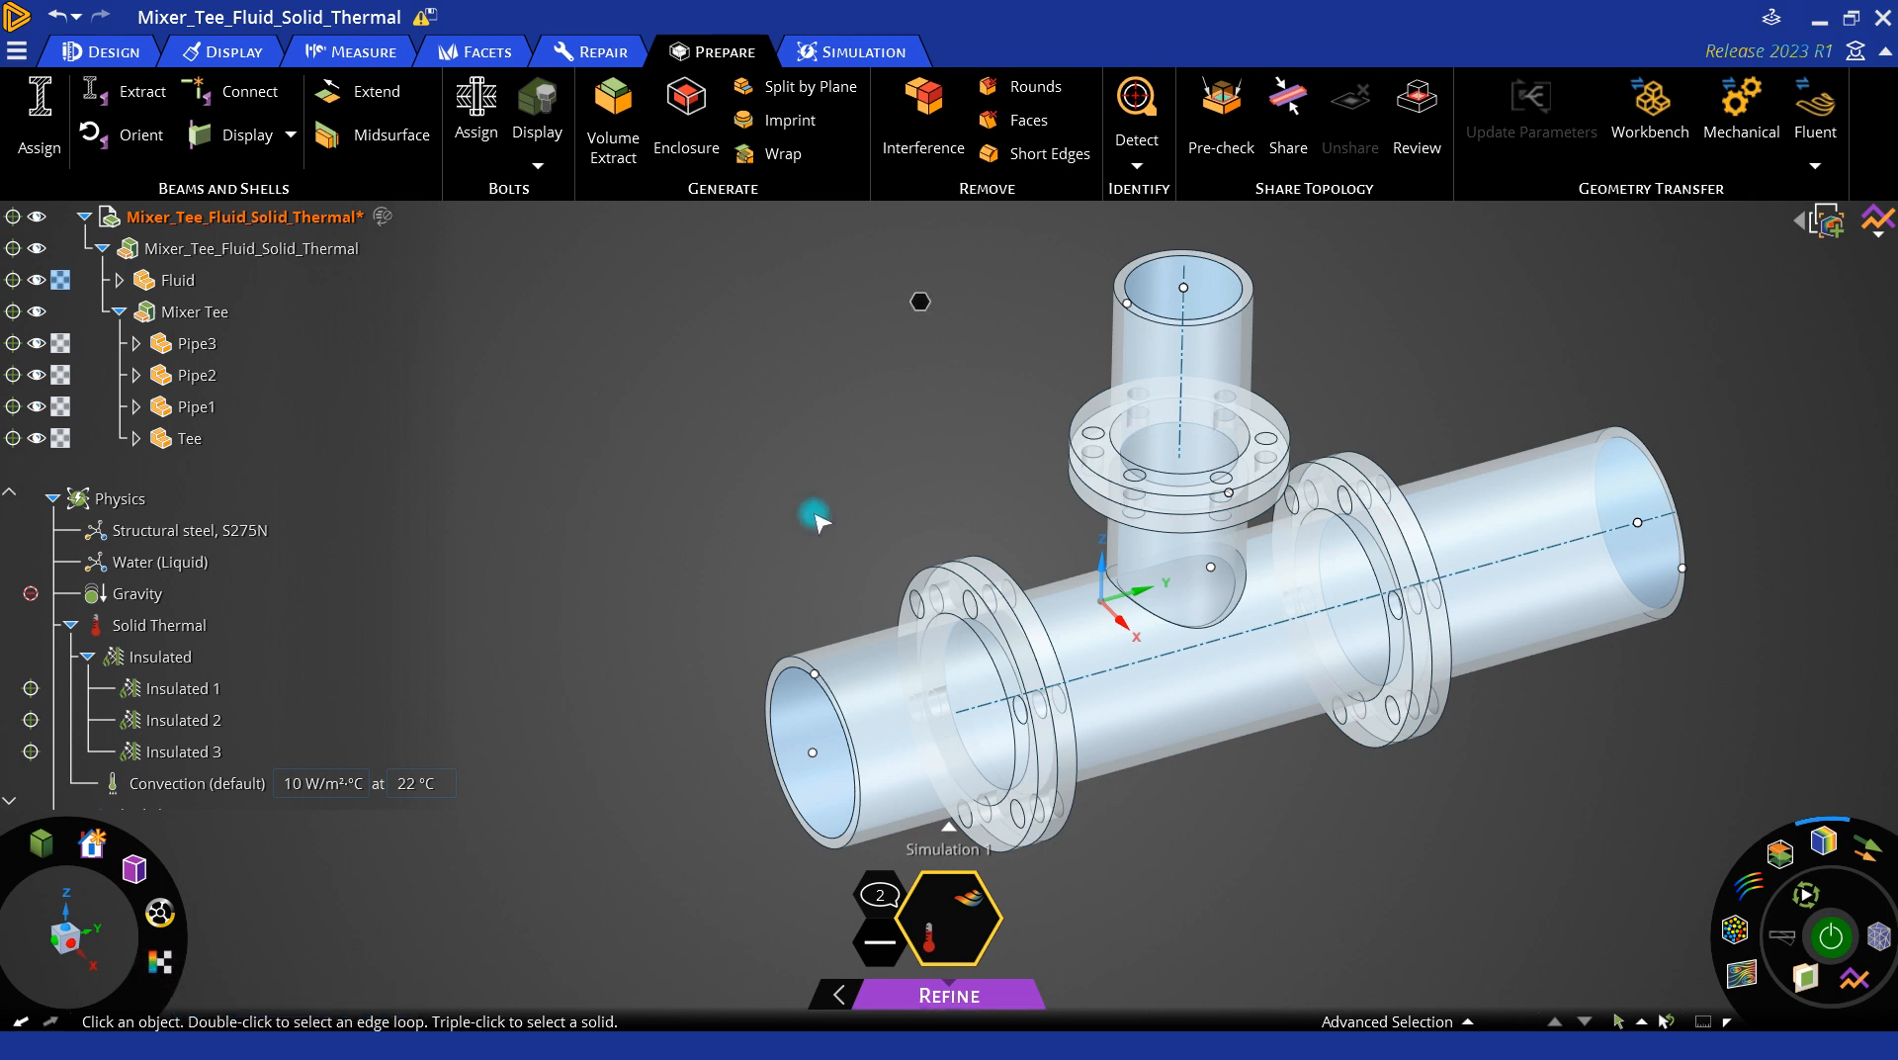
{"action": "left_click", "coordinate": [200, 408]}
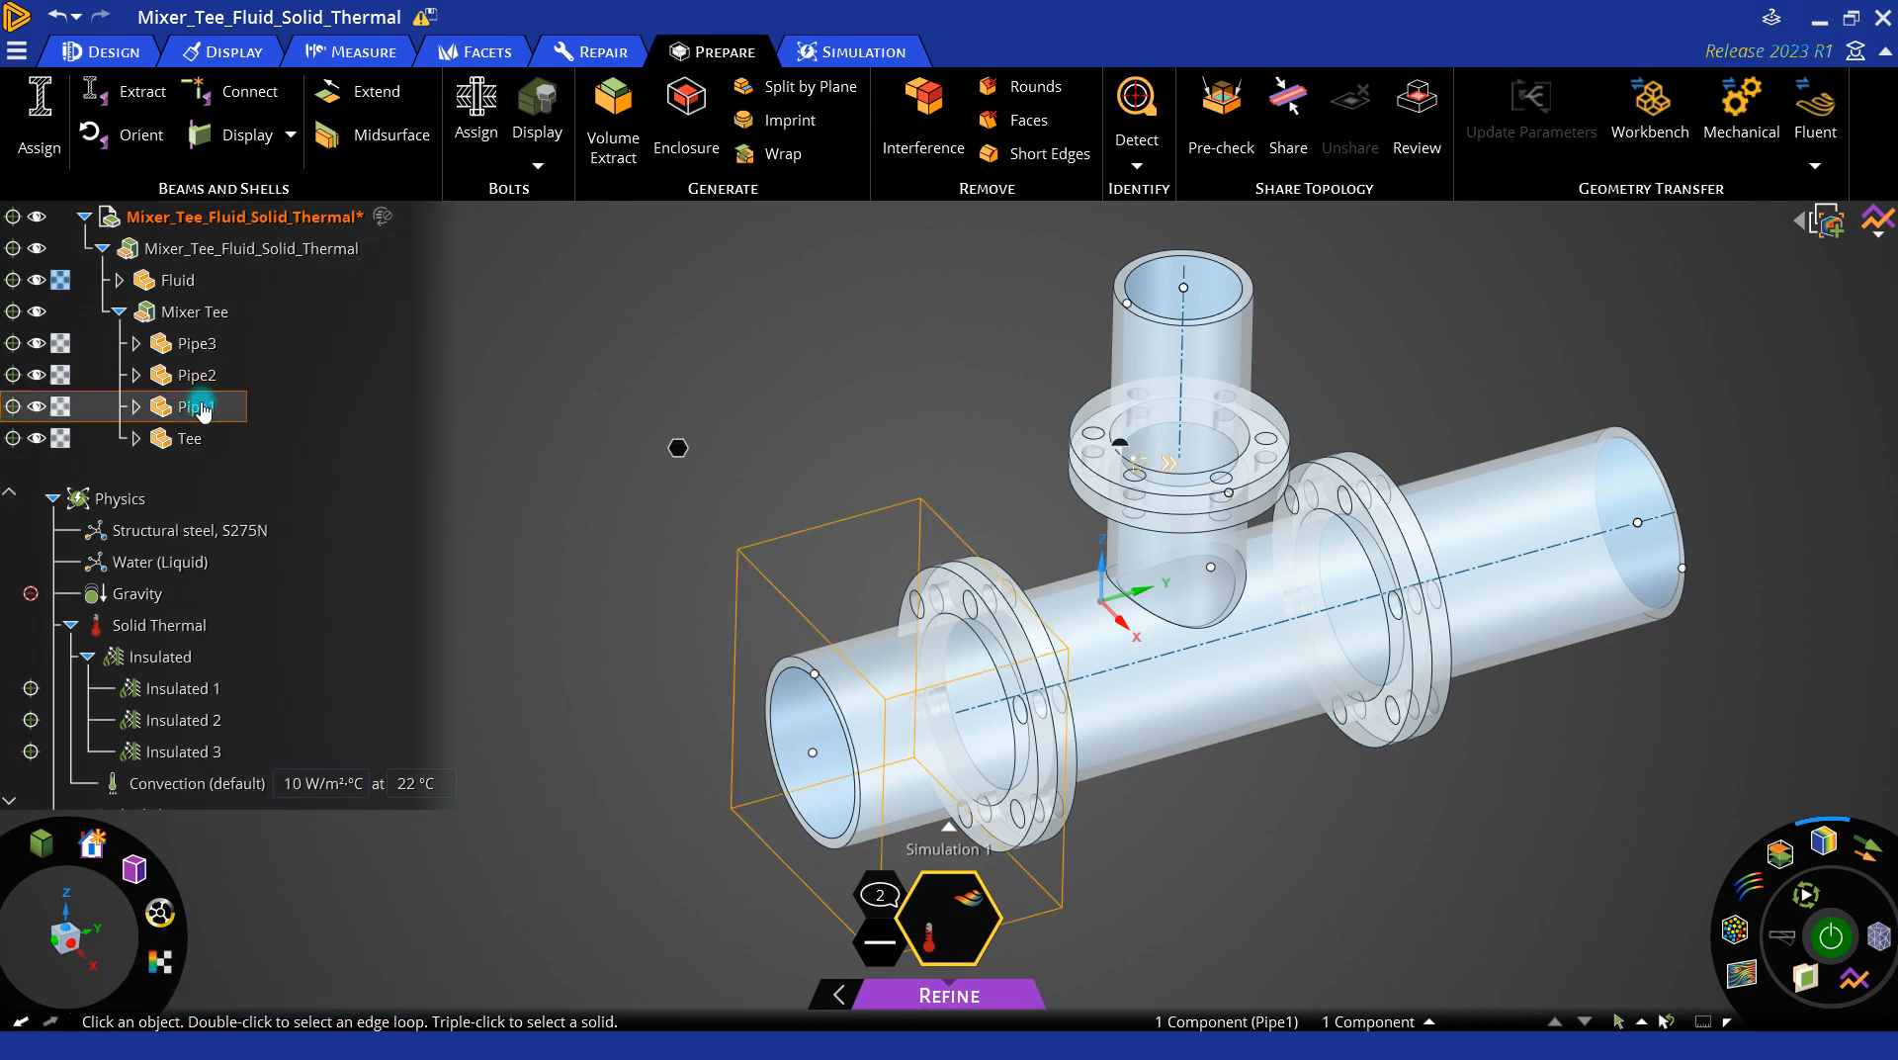
{"action": "right_click", "coordinate": [202, 408]}
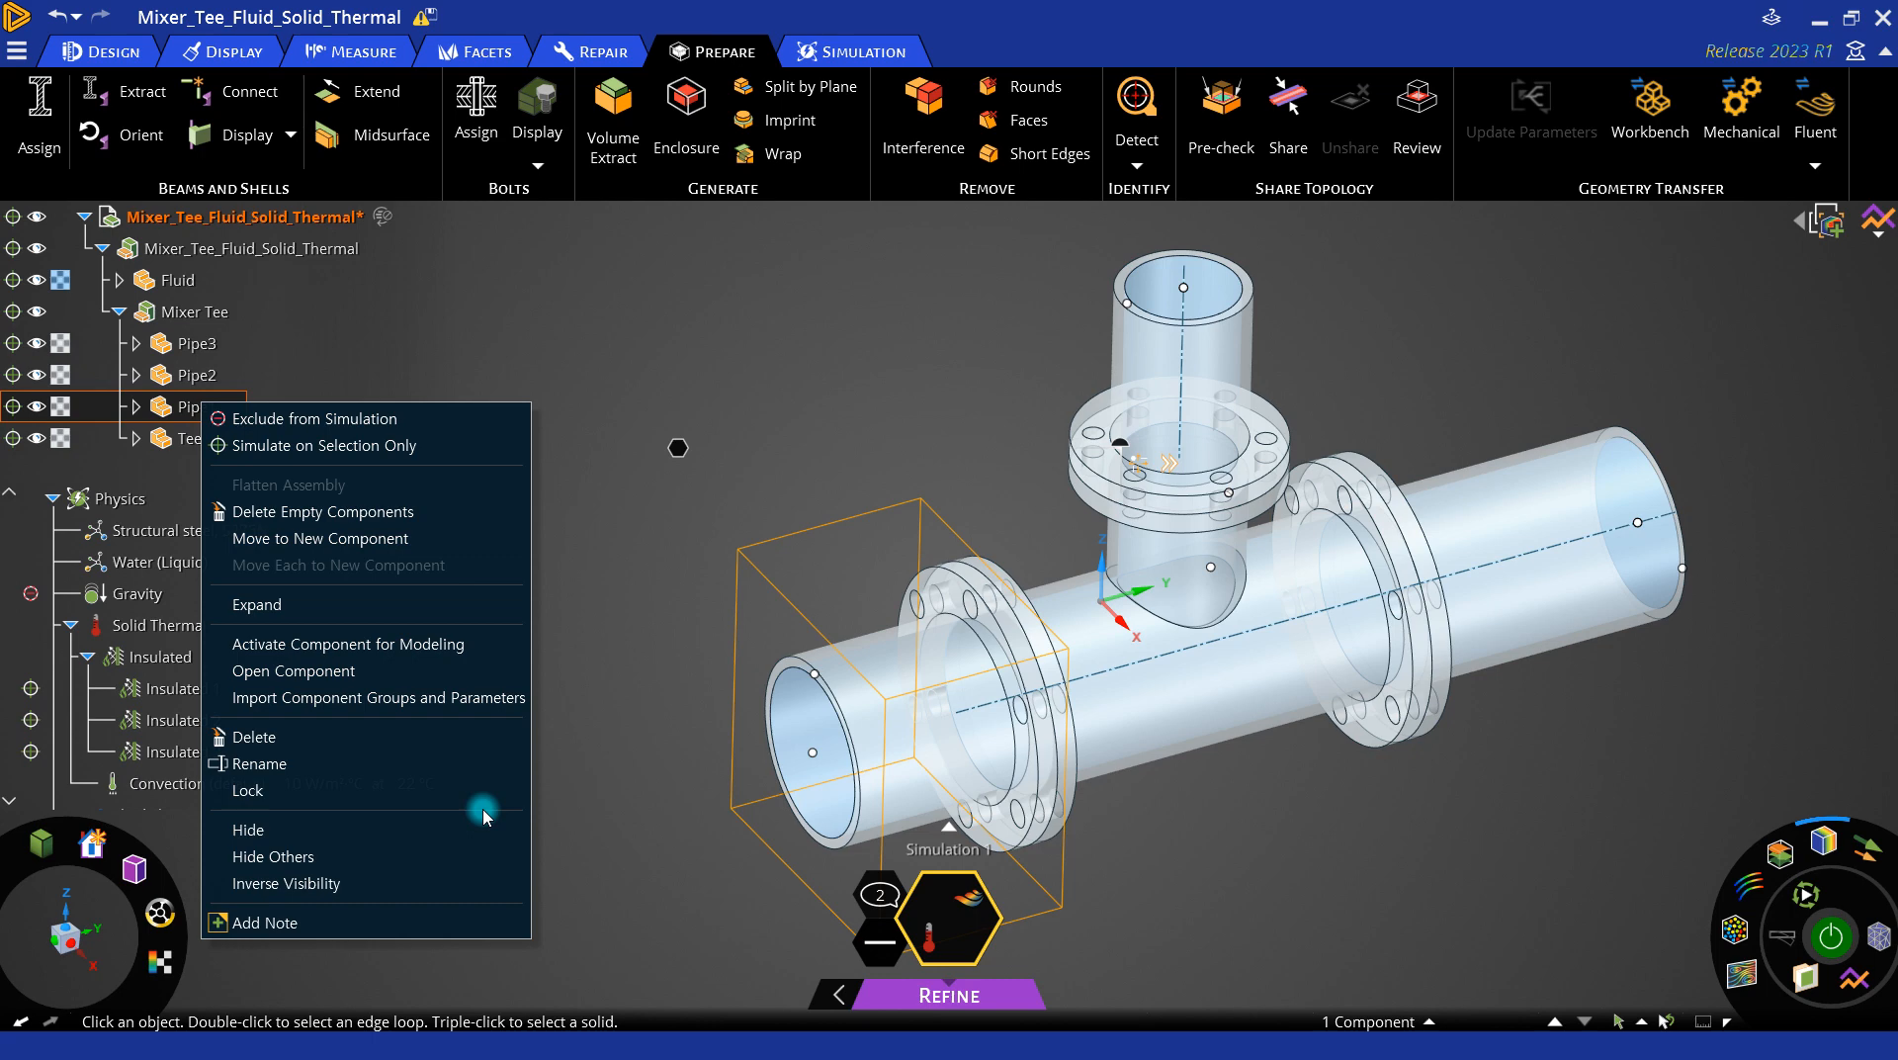
{"action": "left_click", "coordinate": [572, 479]}
Step: Make the Pipe3 component opaque and examine its upper pipe and flange up close
{"action": "left_click", "coordinate": [59, 346]}
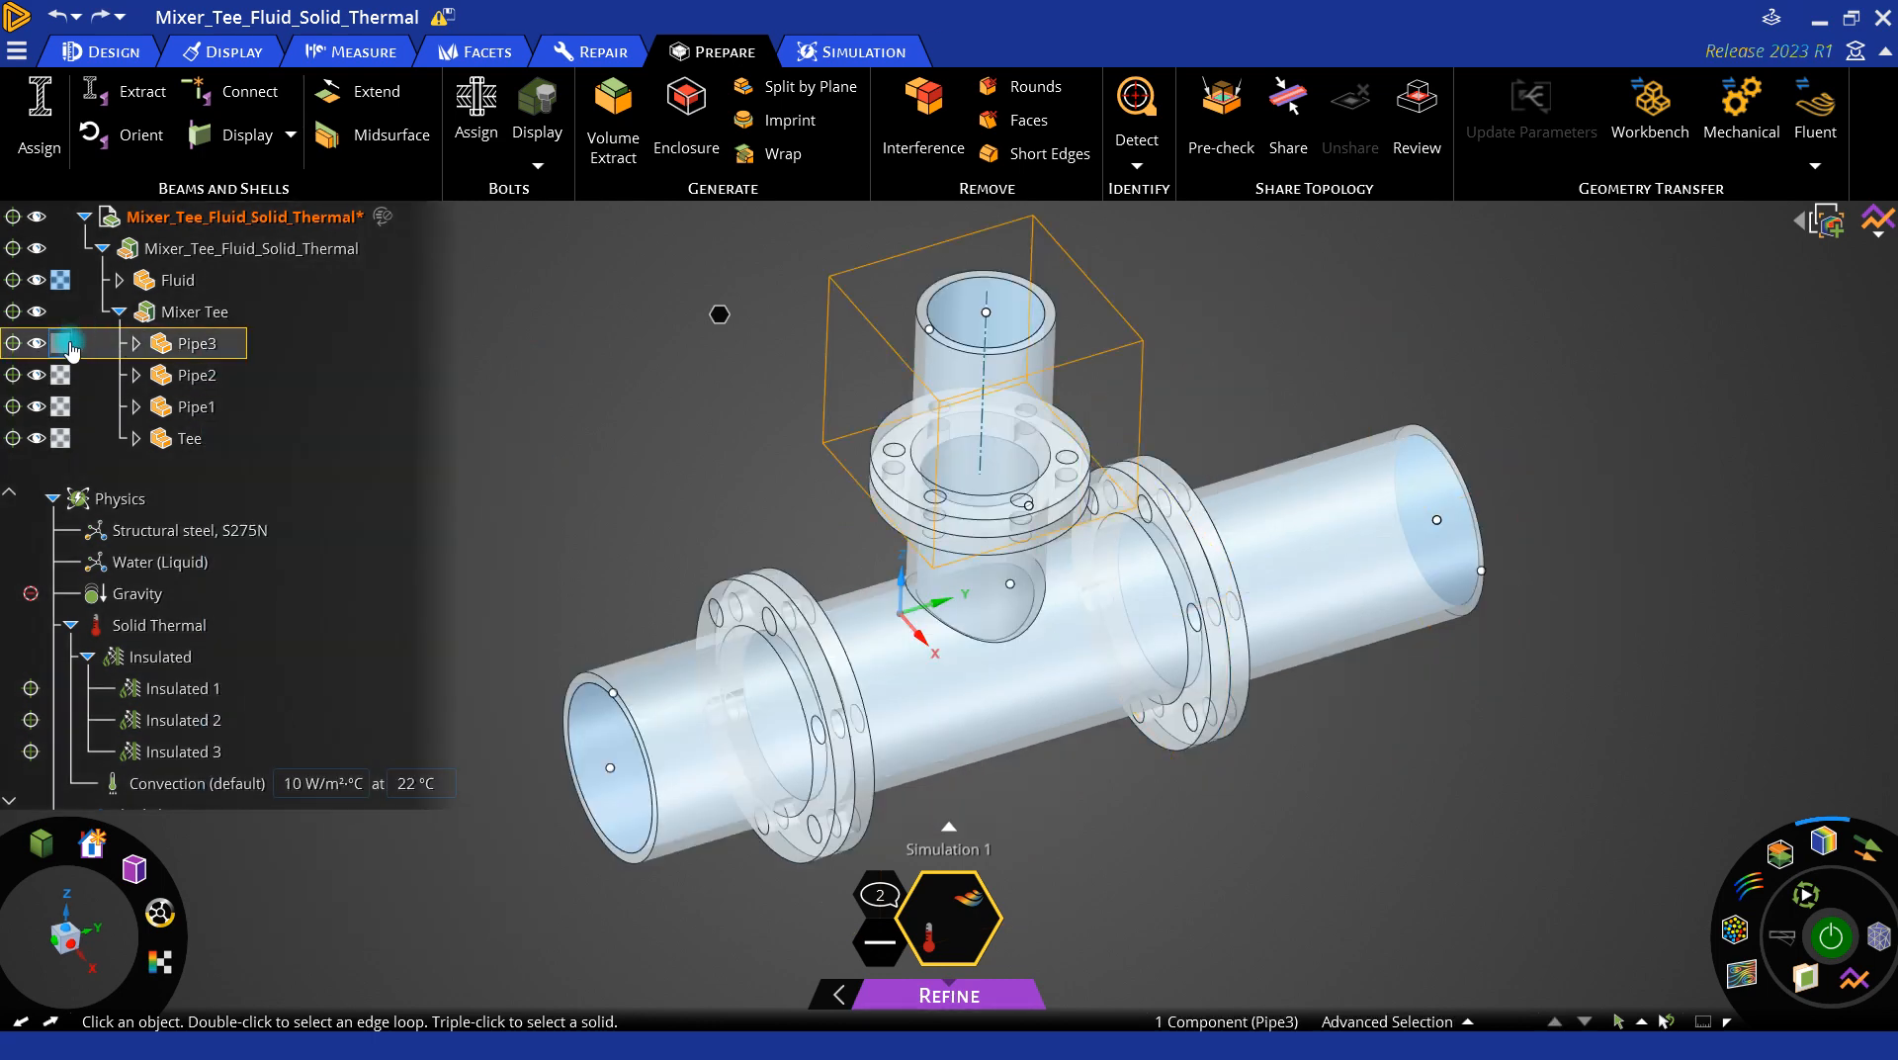
{"action": "left_click", "coordinate": [58, 379]}
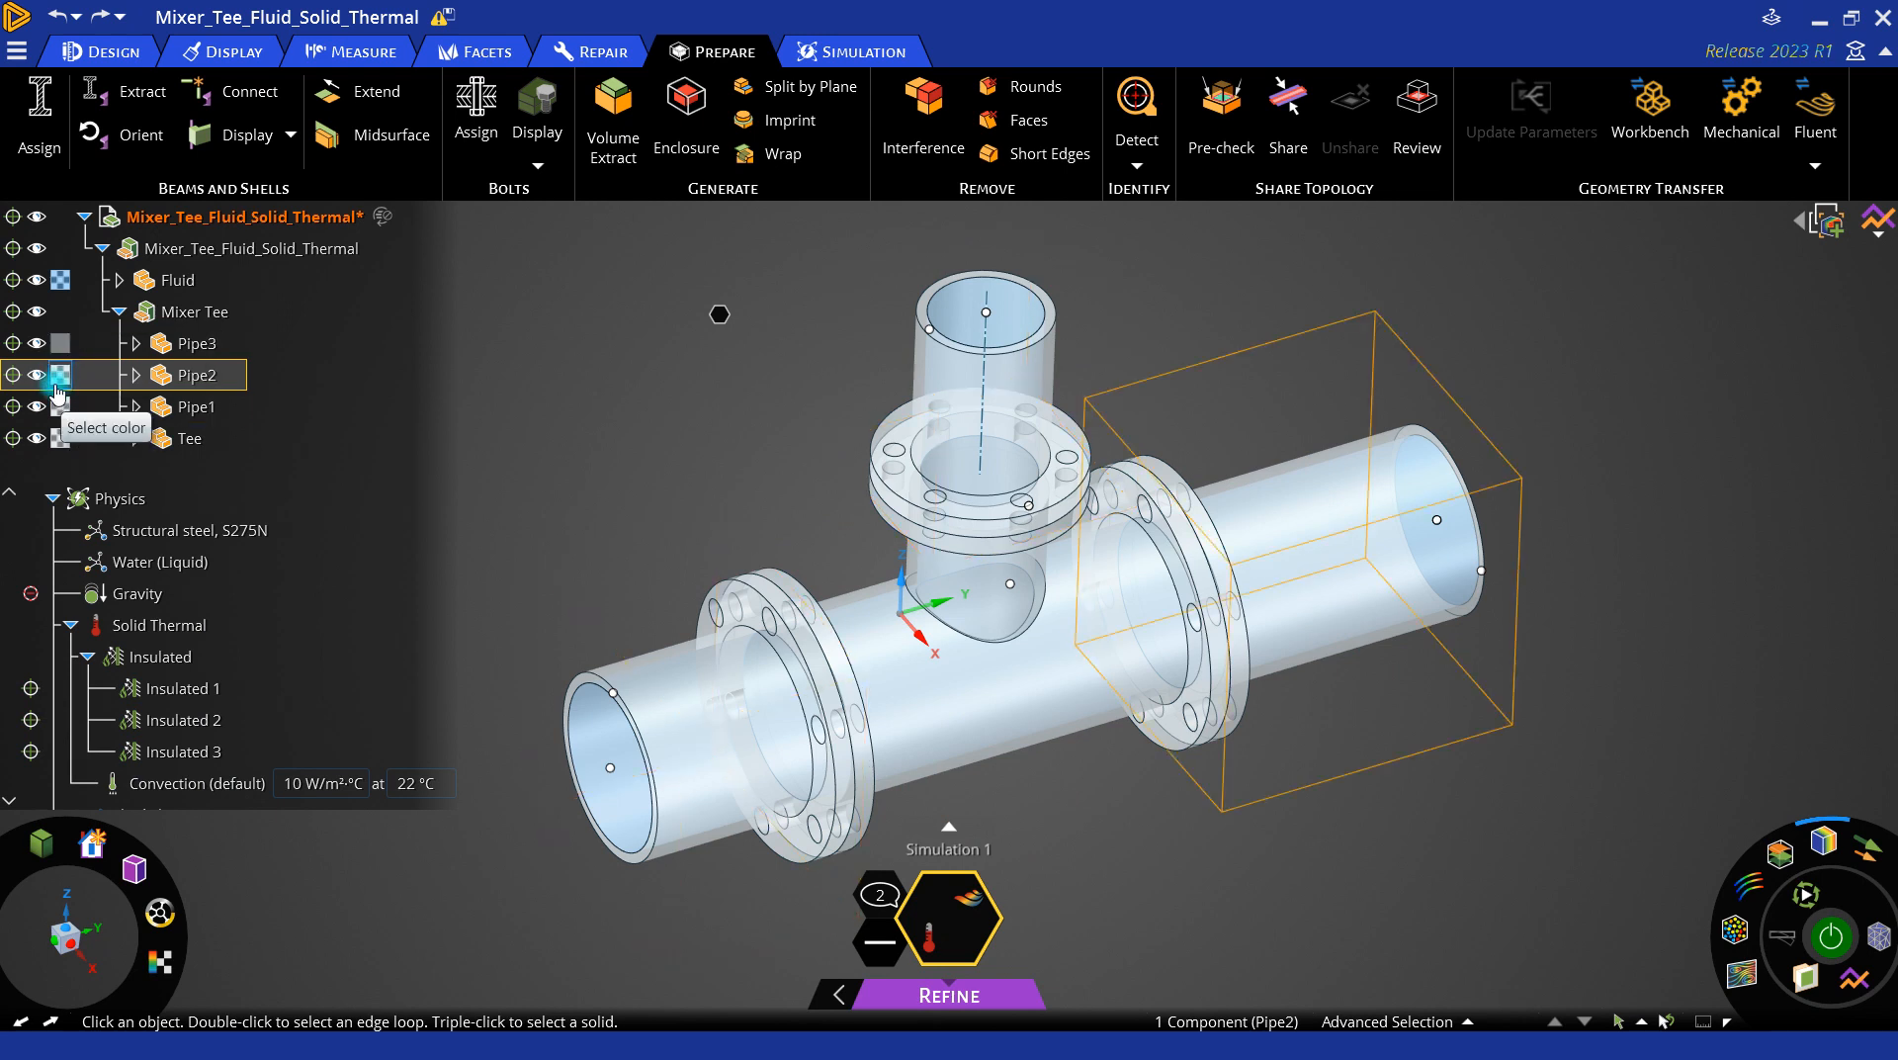
{"action": "left_click", "coordinate": [59, 344]}
{"action": "left_click", "coordinate": [62, 345]}
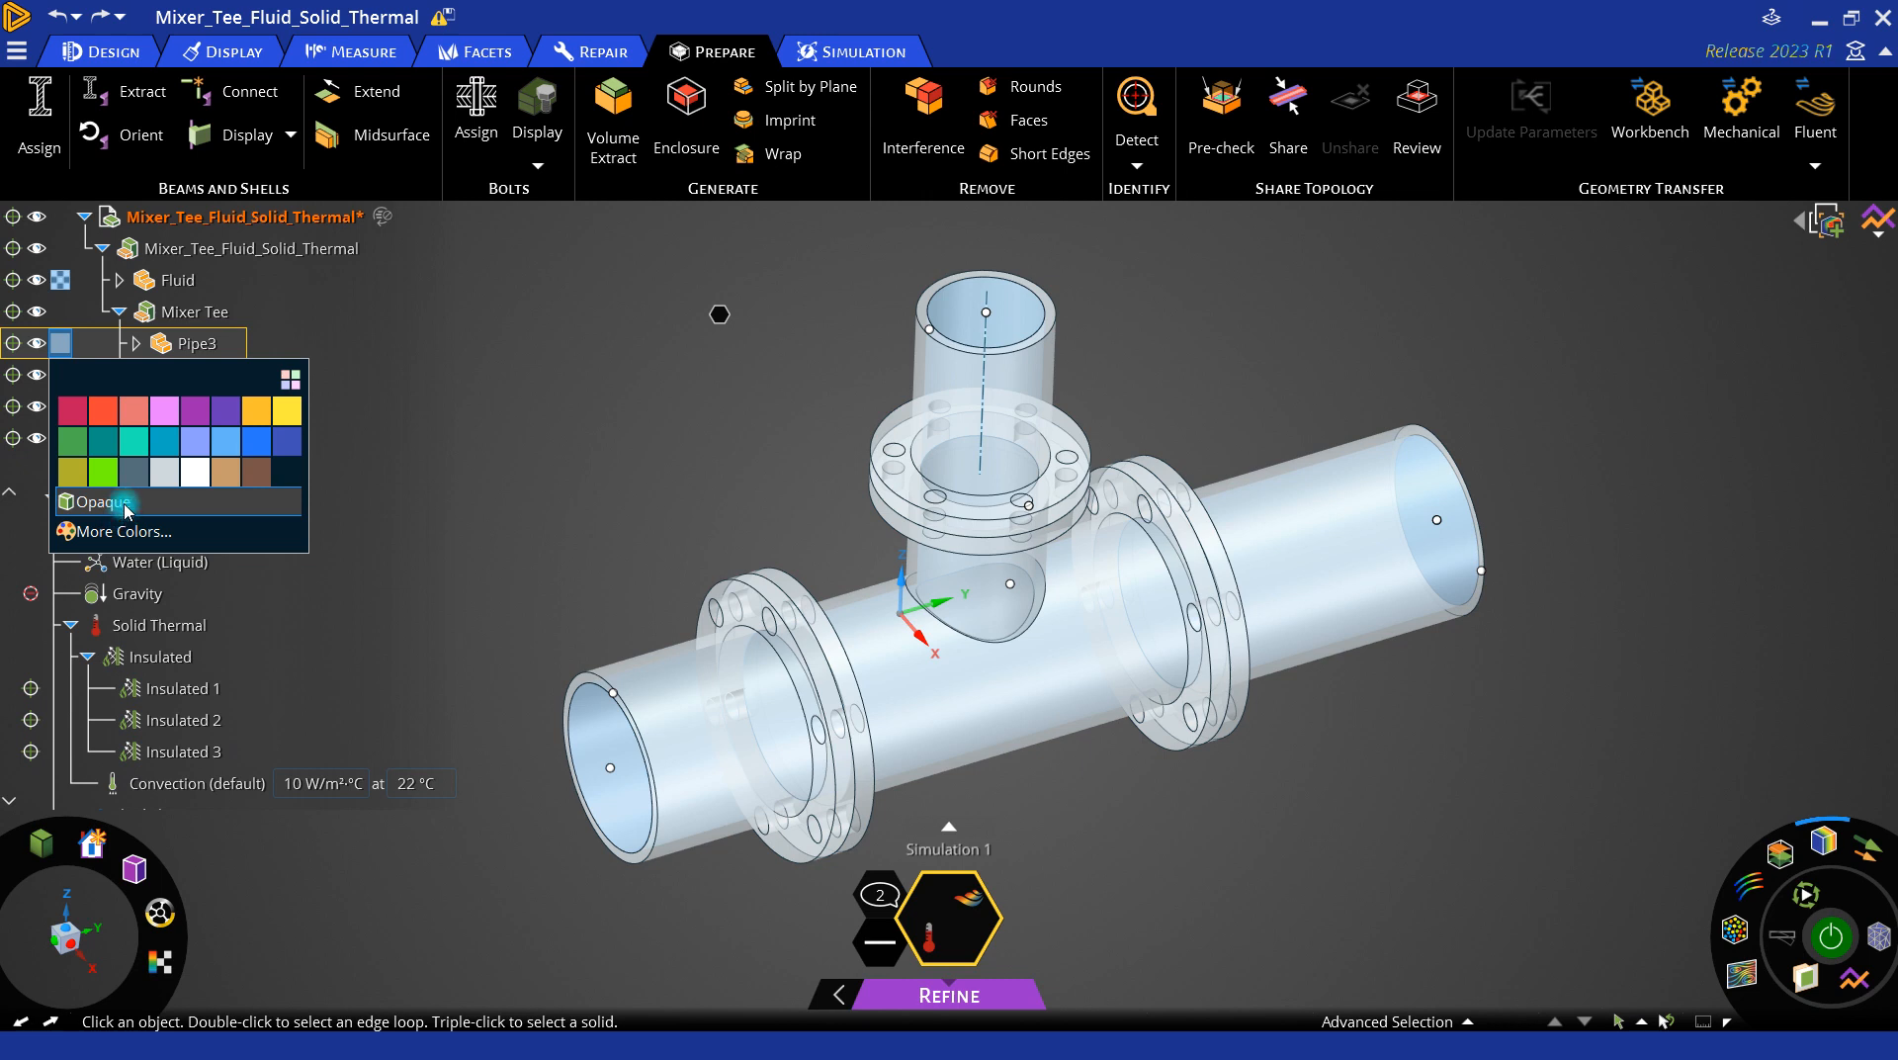
{"action": "left_click", "coordinate": [125, 505]}
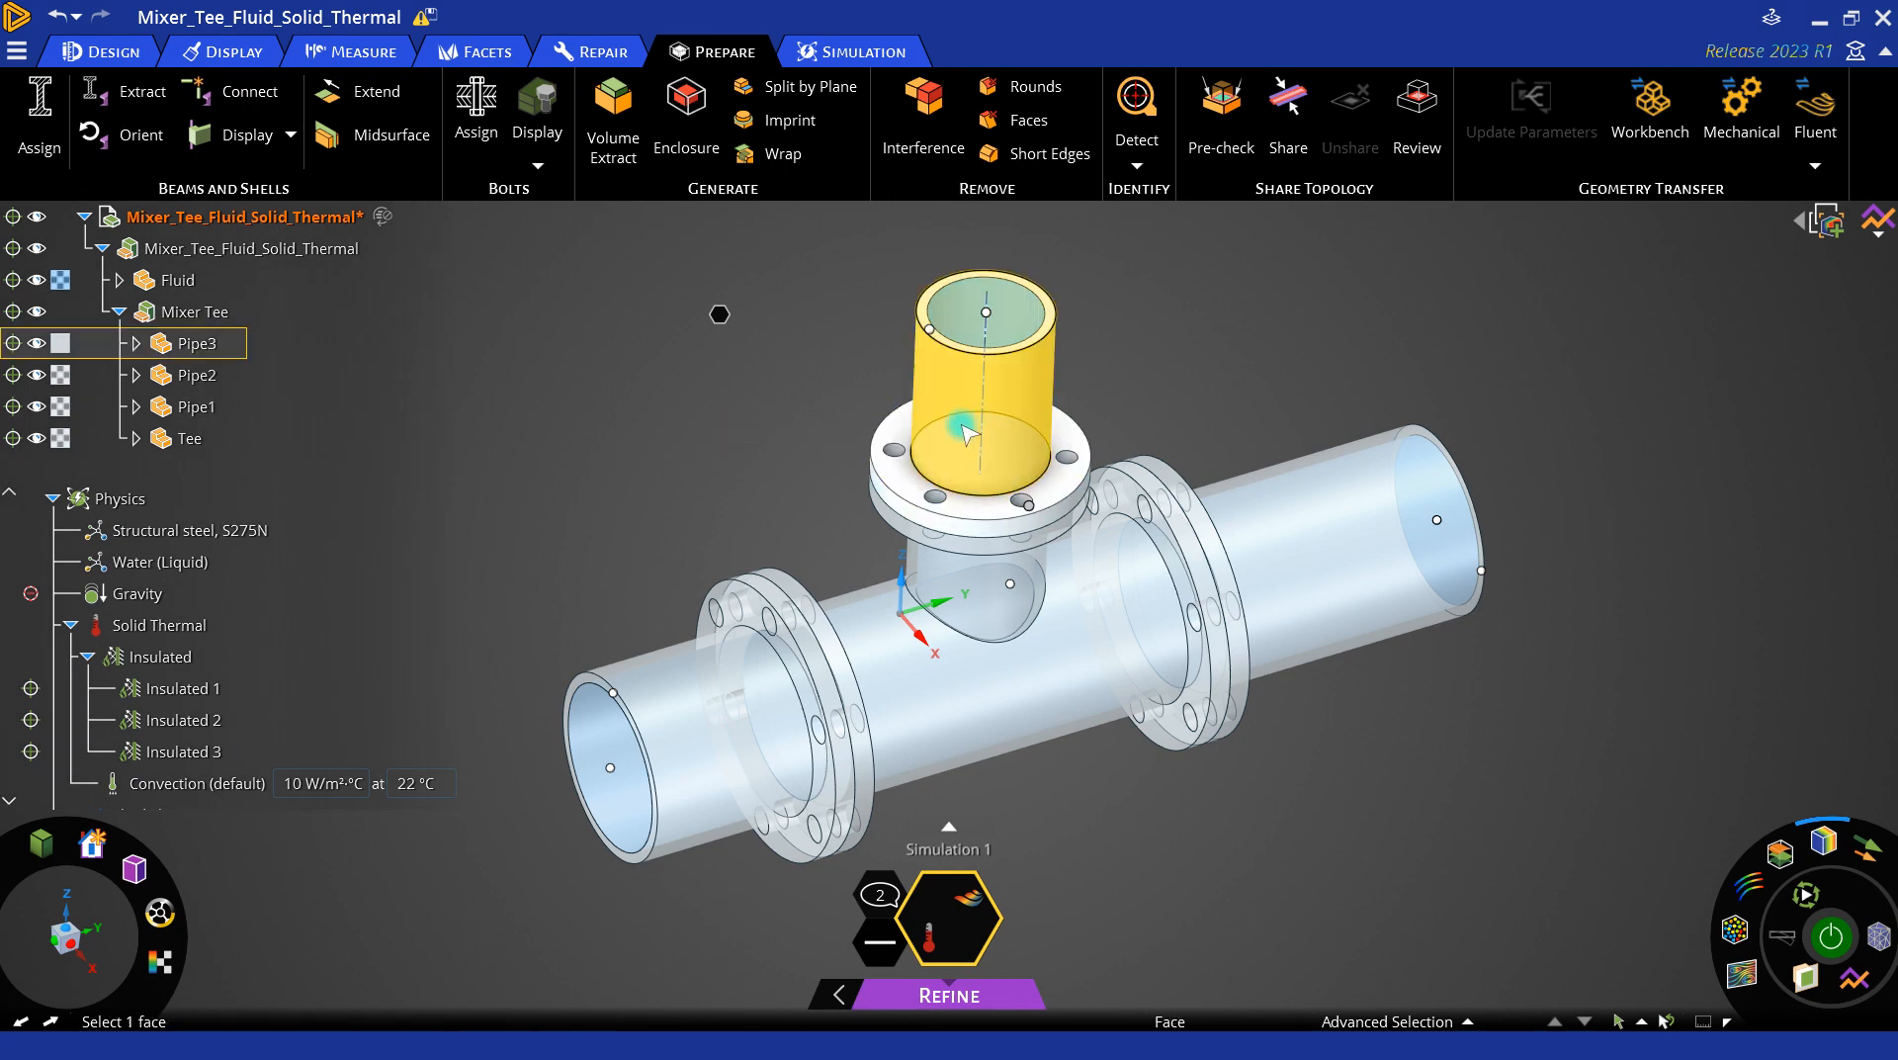
{"action": "middle_click_drag", "start_coordinate": [973, 429], "coordinate": [979, 507]}
{"action": "scroll", "coordinate": [1018, 373], "scroll_direction": "up", "scroll_amount": 5}
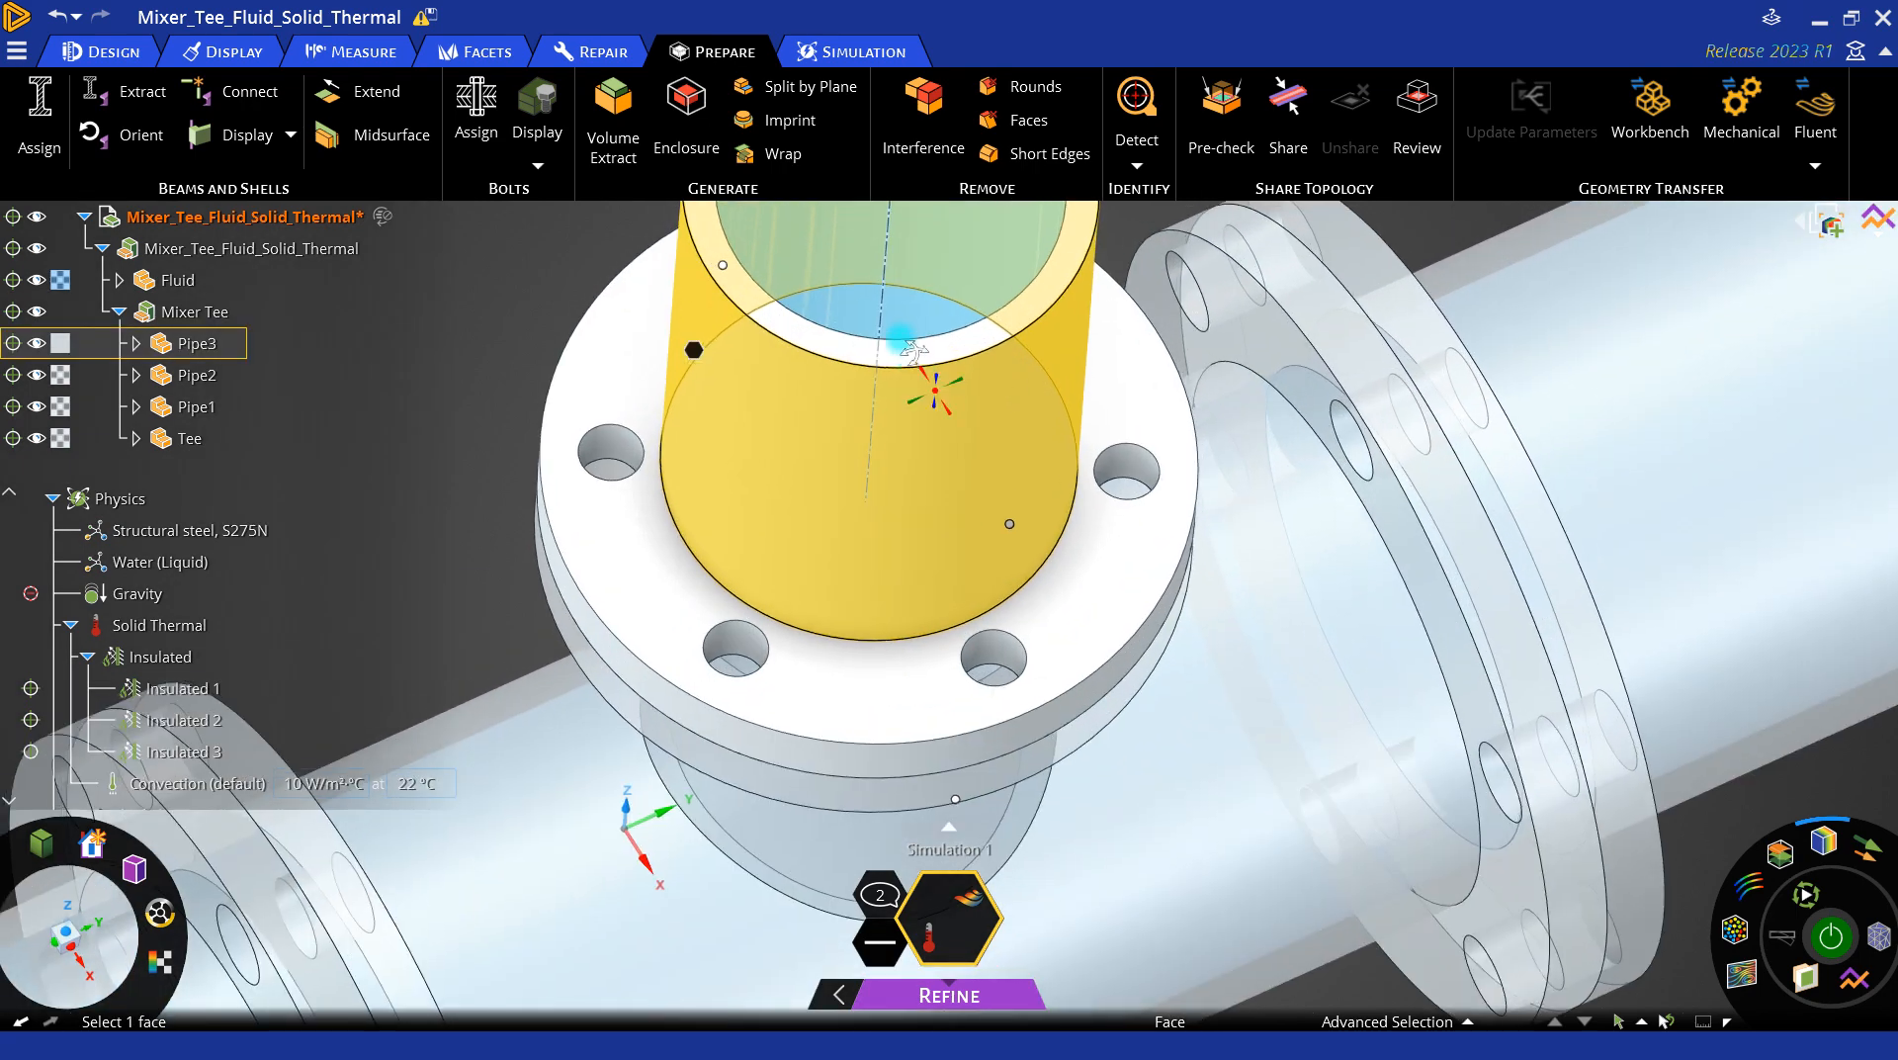
{"action": "scroll", "coordinate": [1093, 572], "scroll_direction": "down", "scroll_amount": 5}
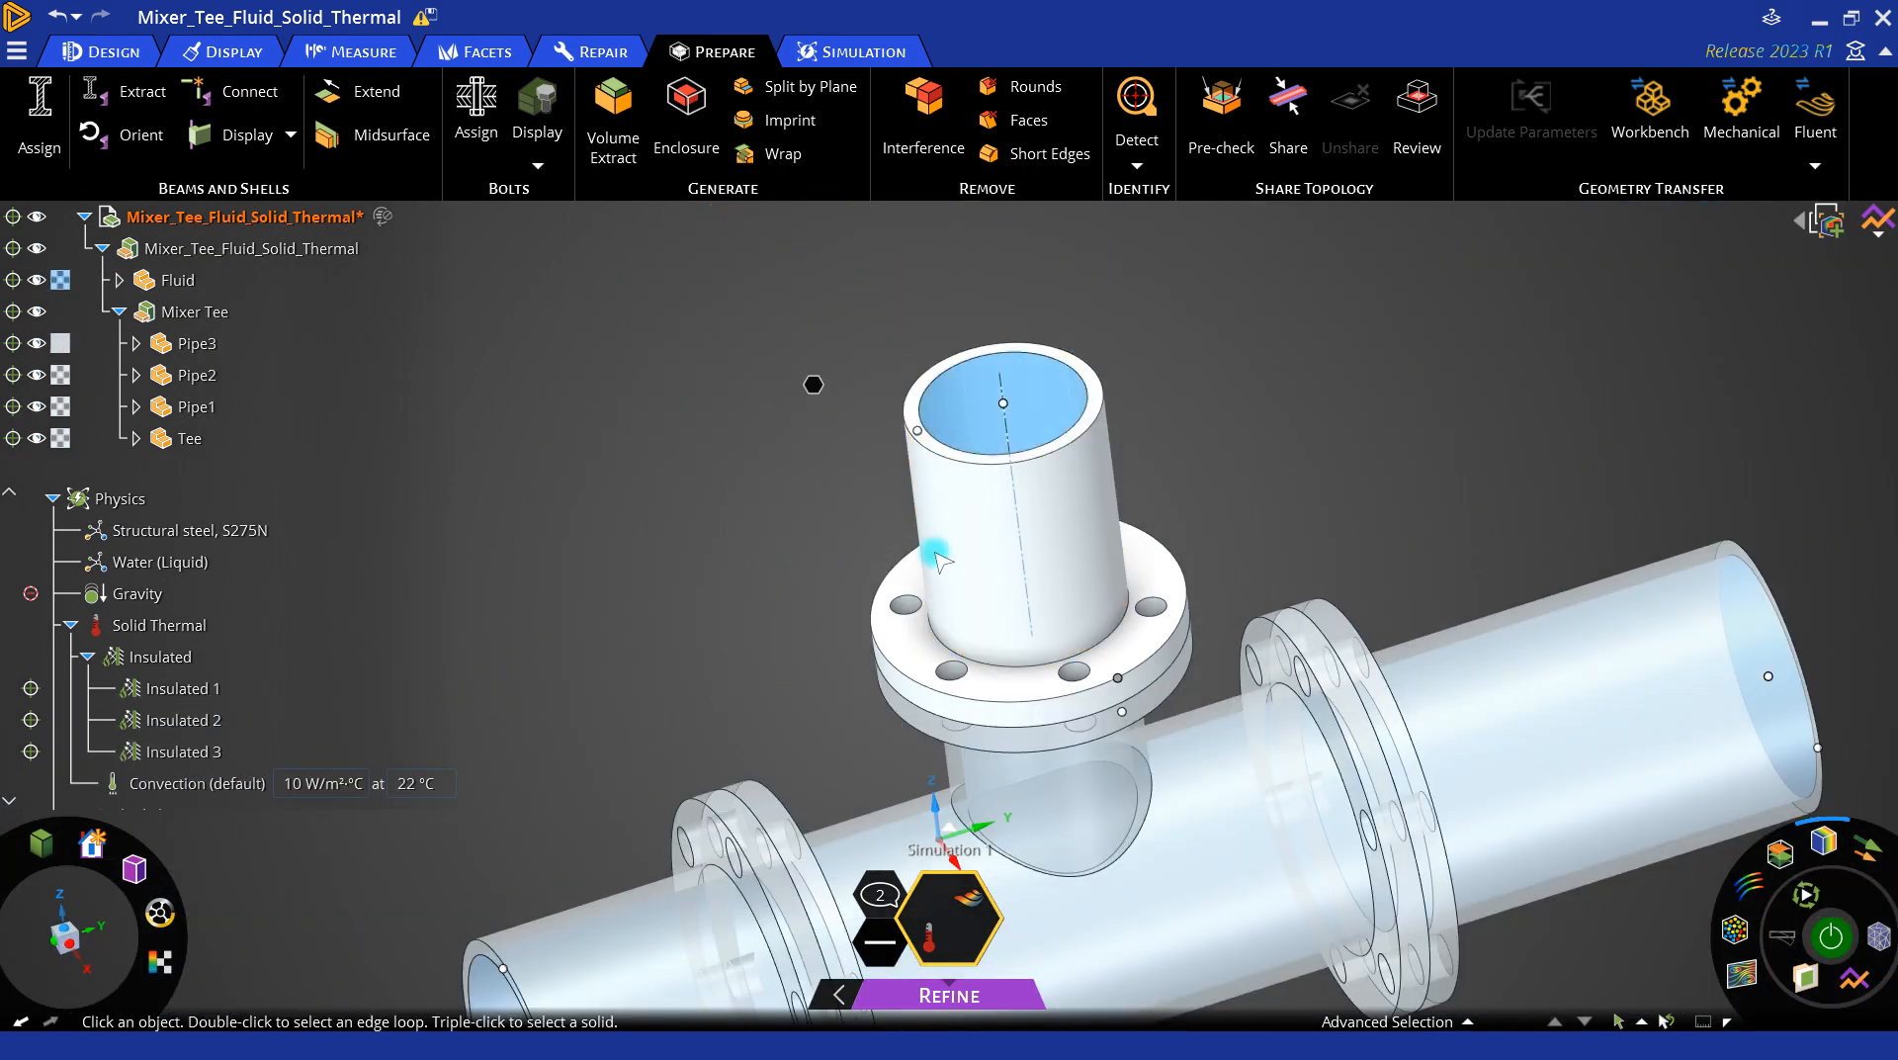
Step: Return the Pipe3 component to transparent display and view the branch from a different angle
{"action": "left_click", "coordinate": [58, 344]}
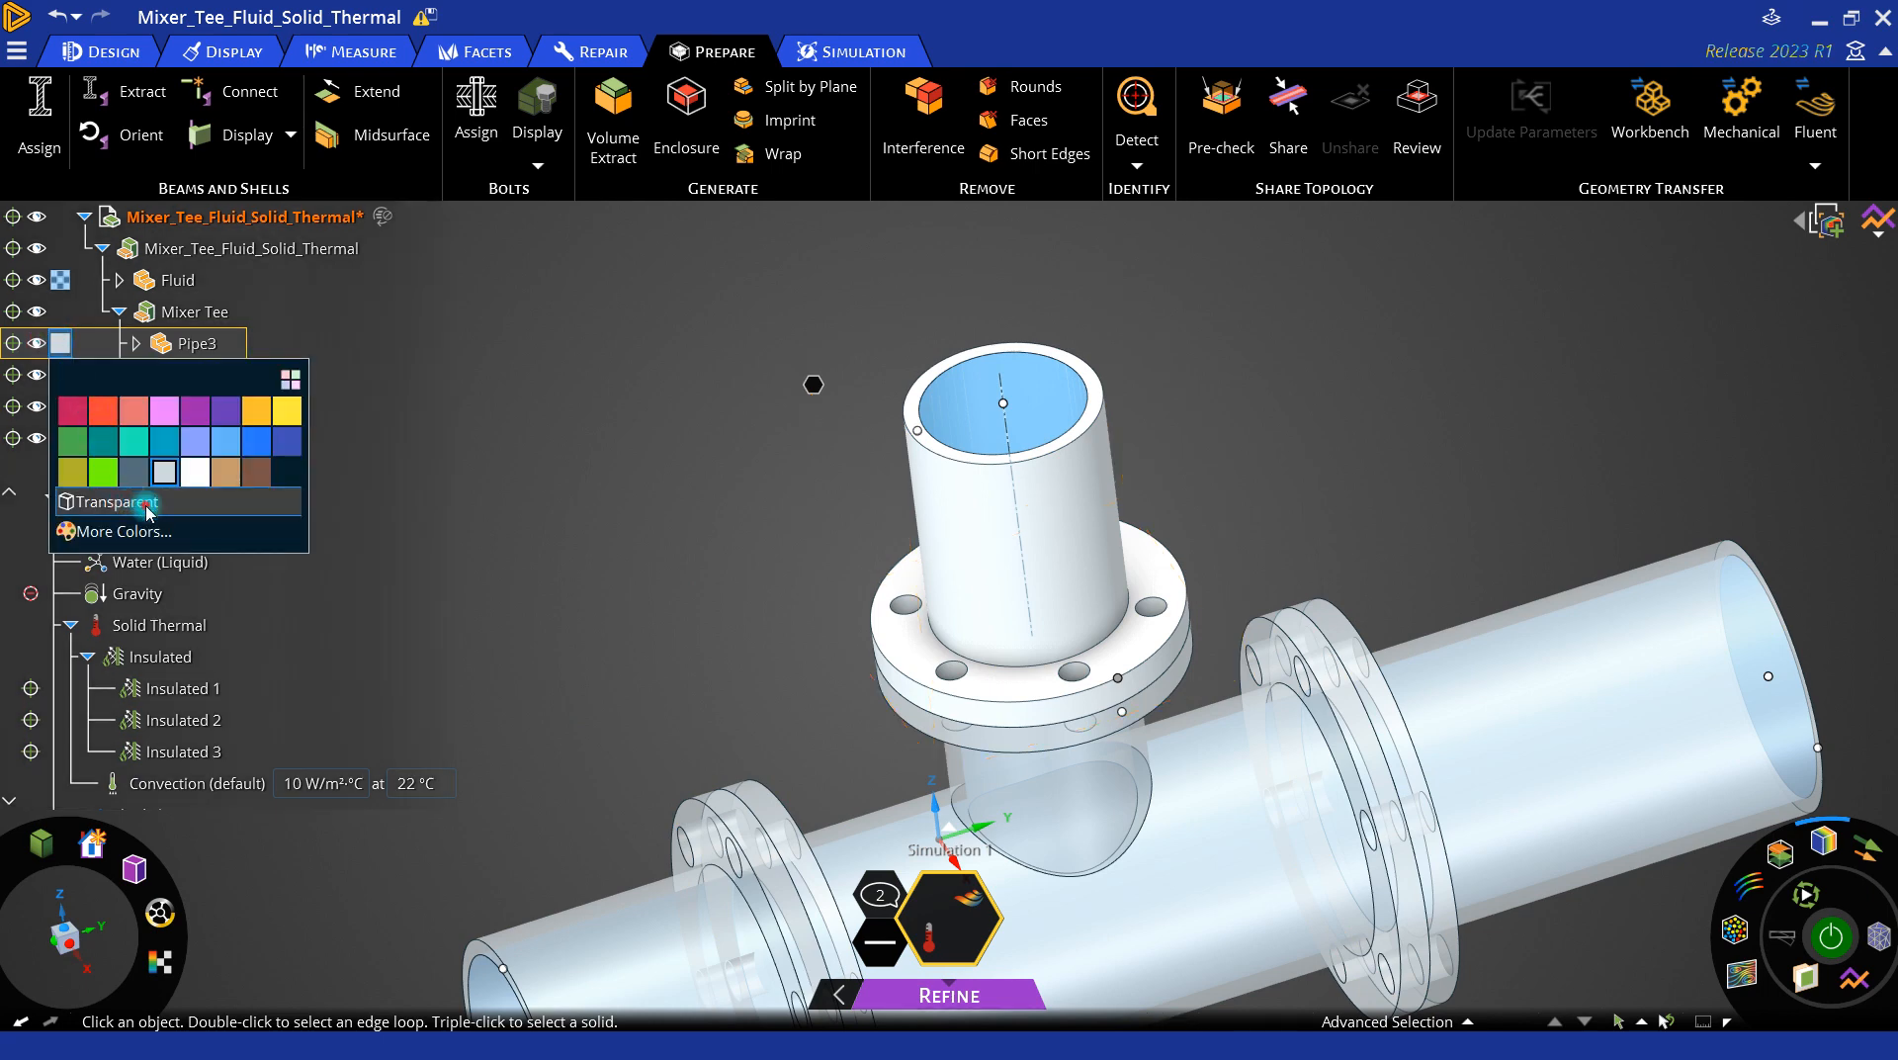
{"action": "left_click", "coordinate": [146, 502]}
{"action": "middle_click_drag", "start_coordinate": [790, 420], "coordinate": [828, 390]}
Step: Switch the Pipe3 component back to opaque display and view it within the whole assembly
{"action": "left_click", "coordinate": [57, 346]}
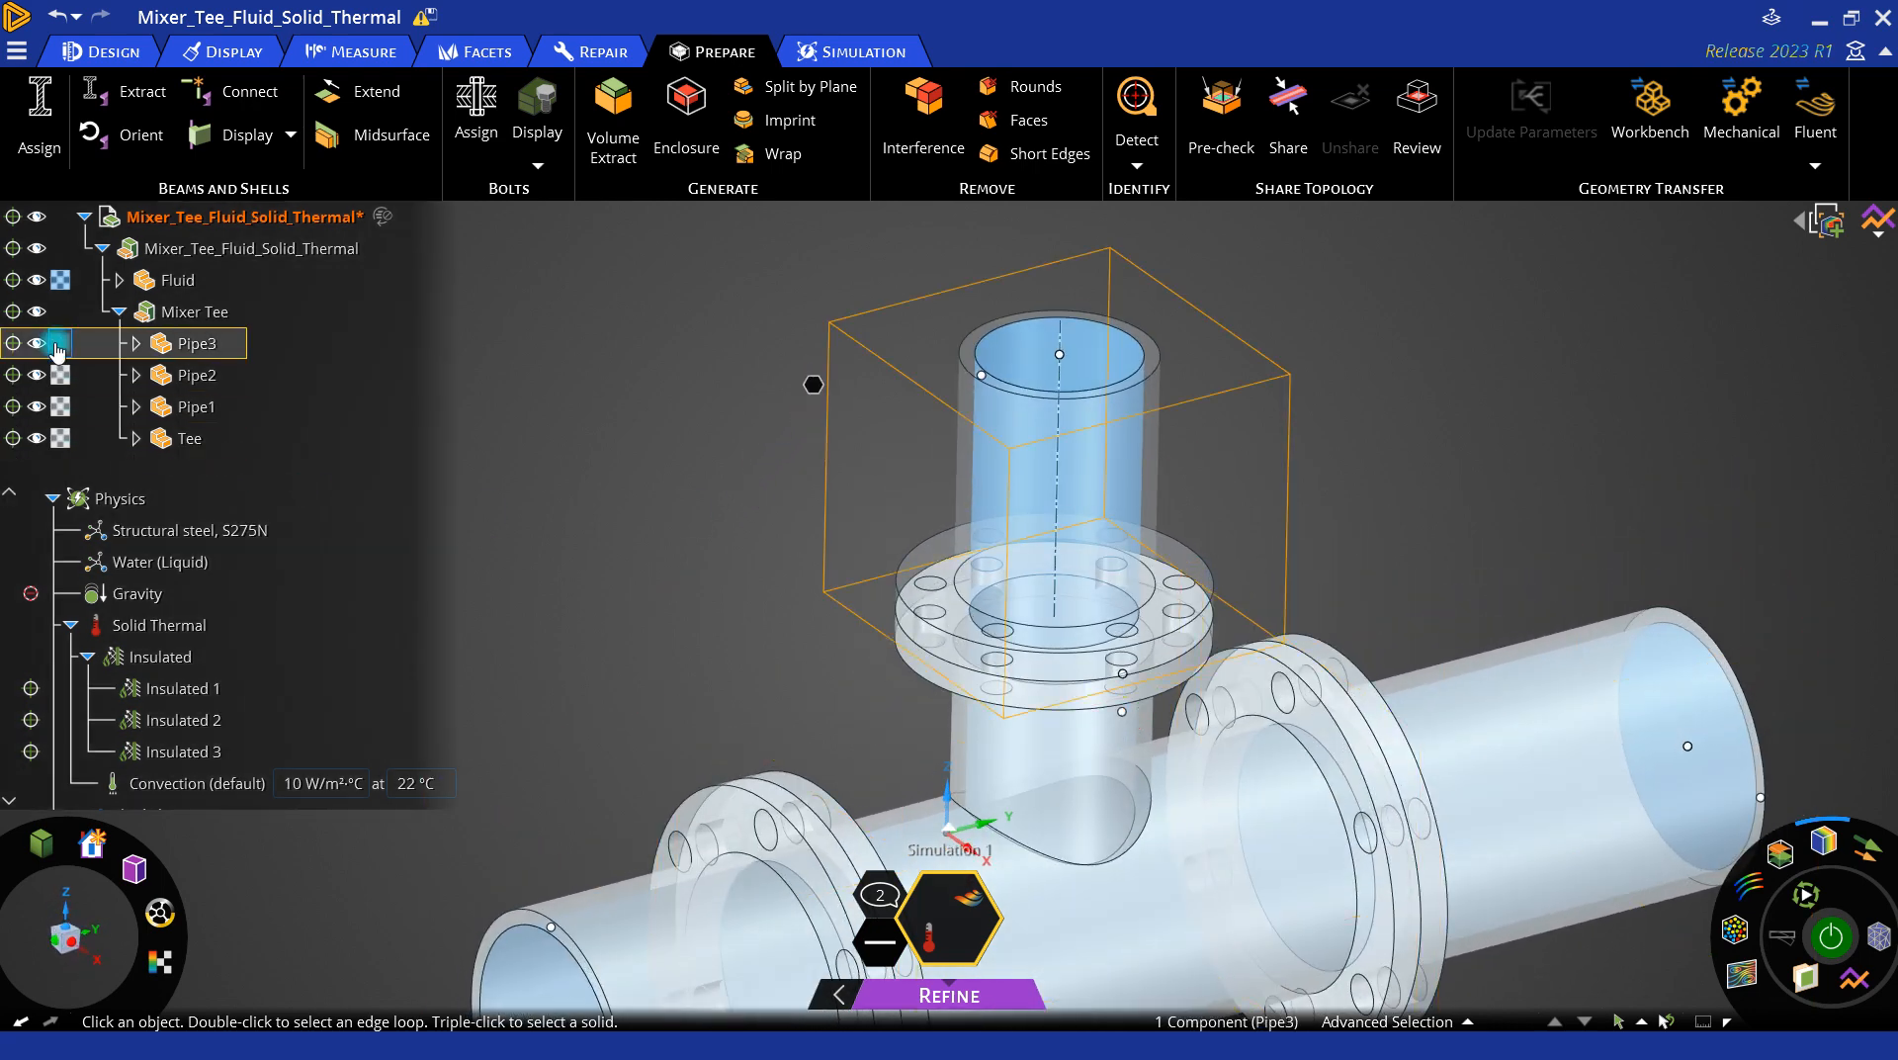
{"action": "left_click", "coordinate": [58, 346]}
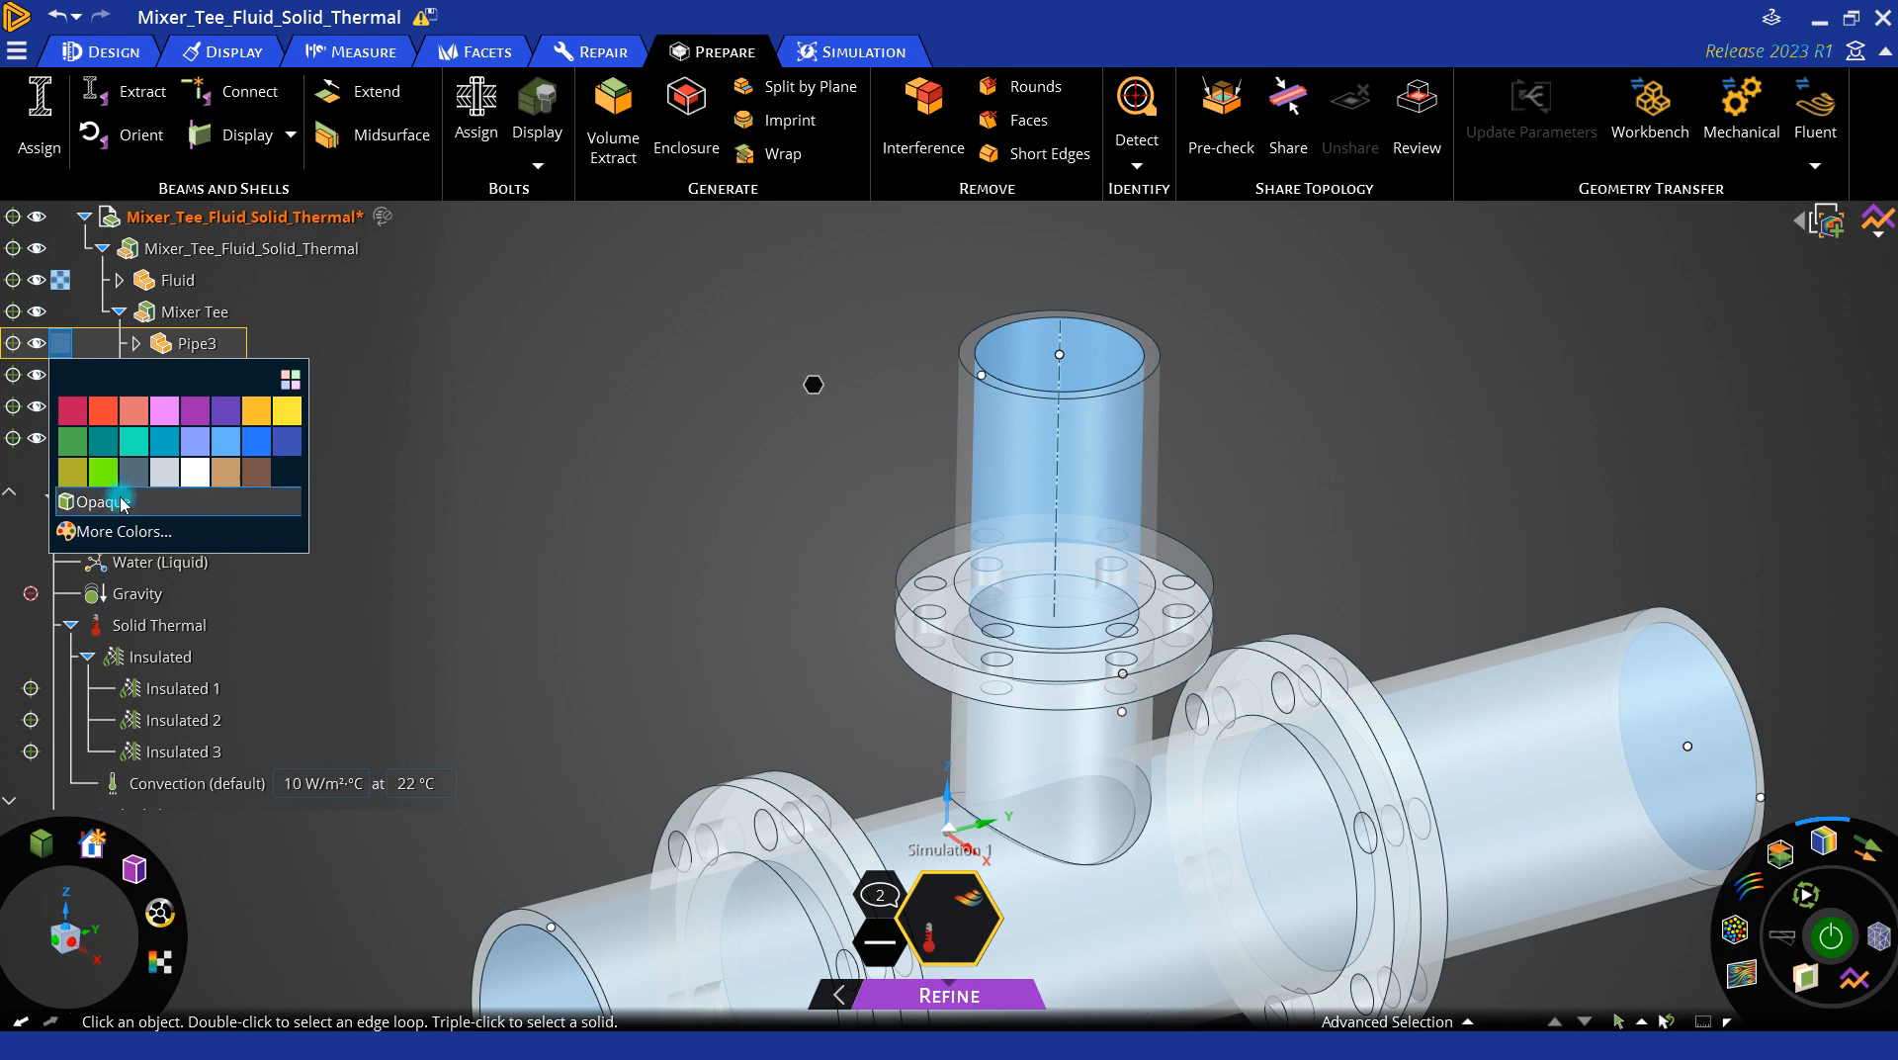
{"action": "left_click", "coordinate": [122, 504]}
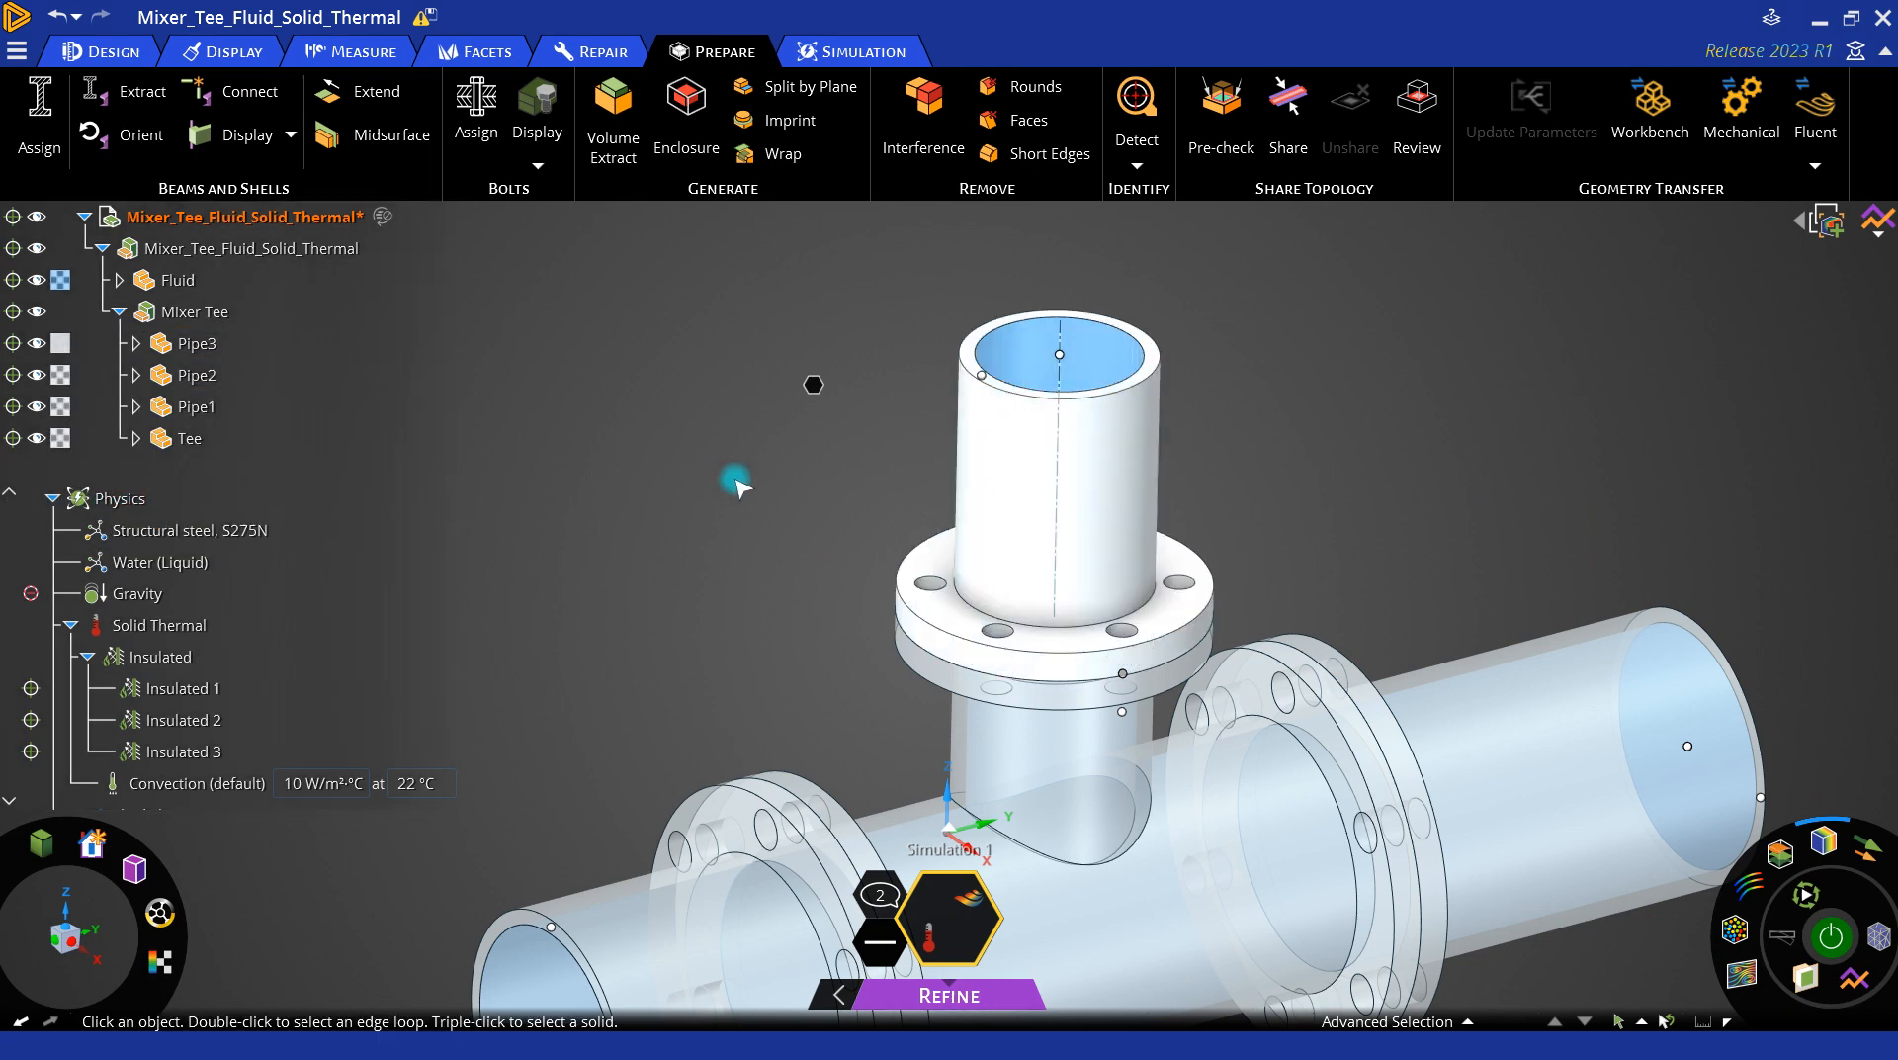
{"action": "scroll", "coordinate": [741, 500], "scroll_direction": "down", "scroll_amount": 5}
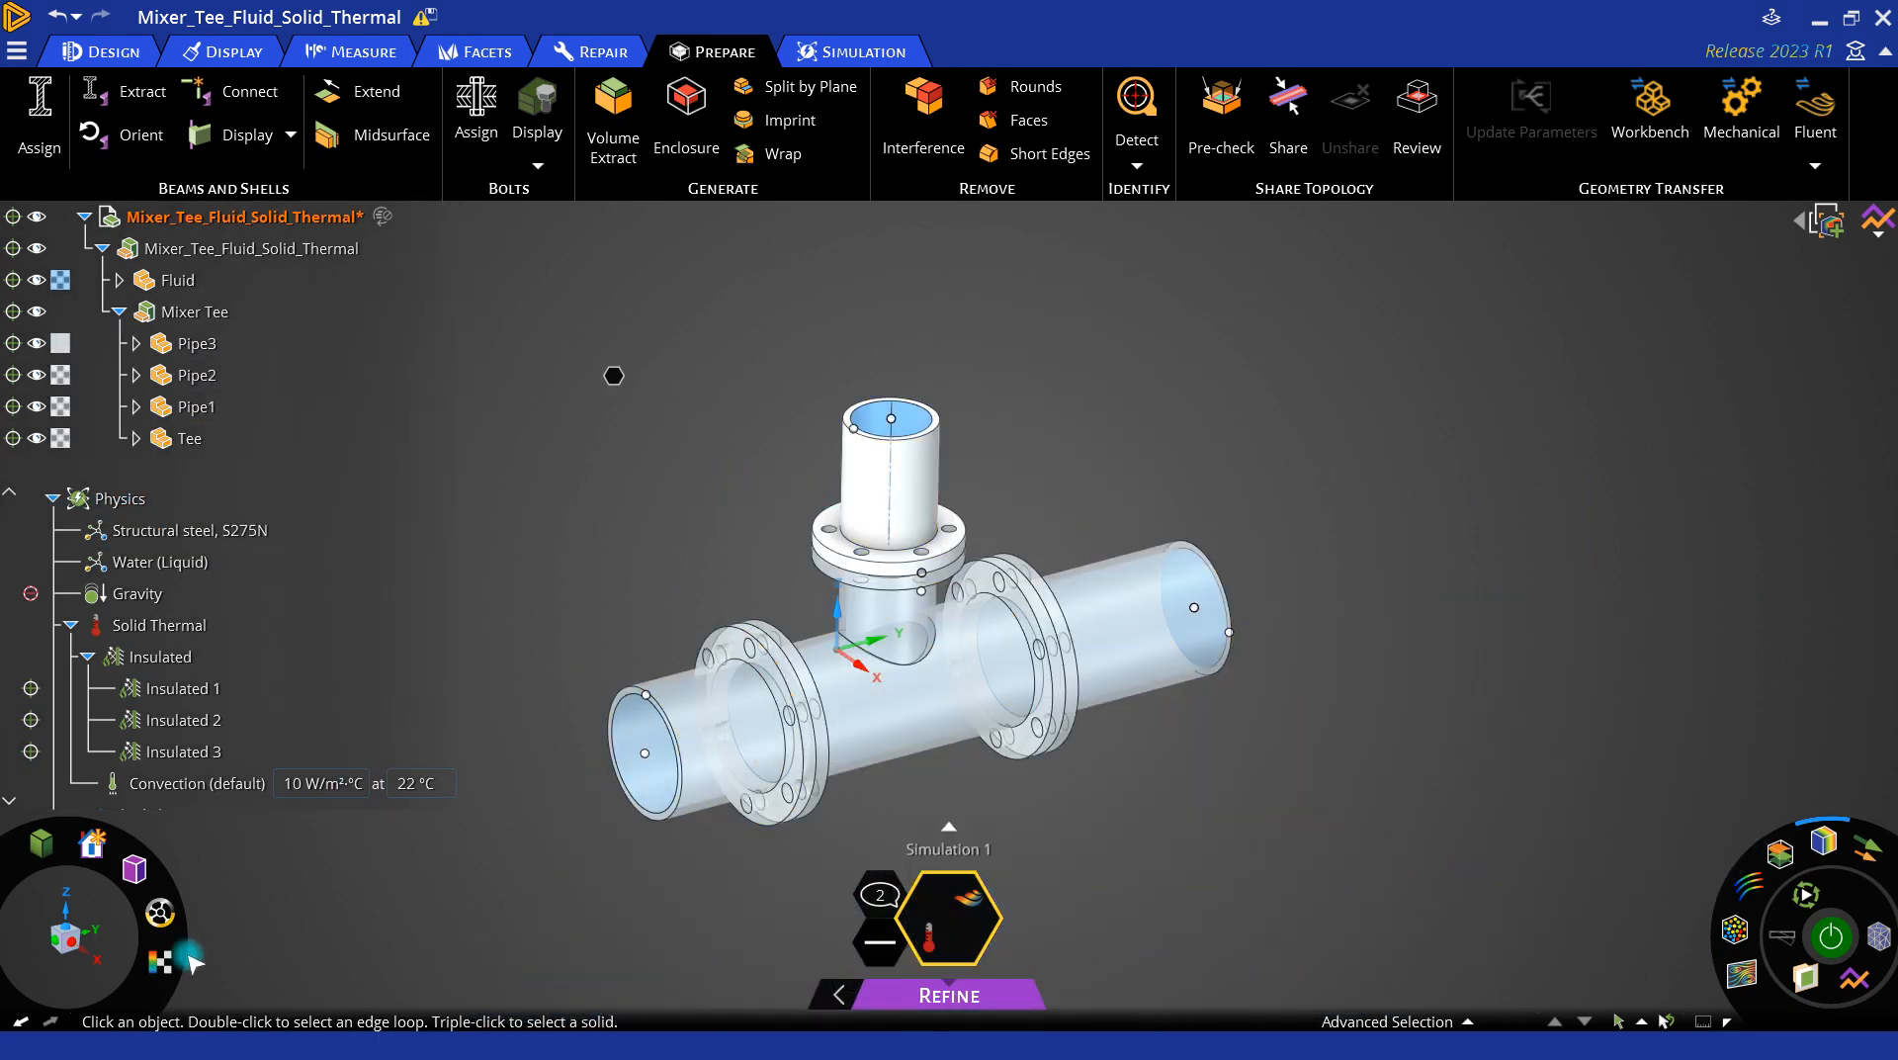
Step: Select Pipe3's outer cylindrical face, show its detail categories, and try making the selected body opaque
{"action": "left_click", "coordinate": [867, 474]}
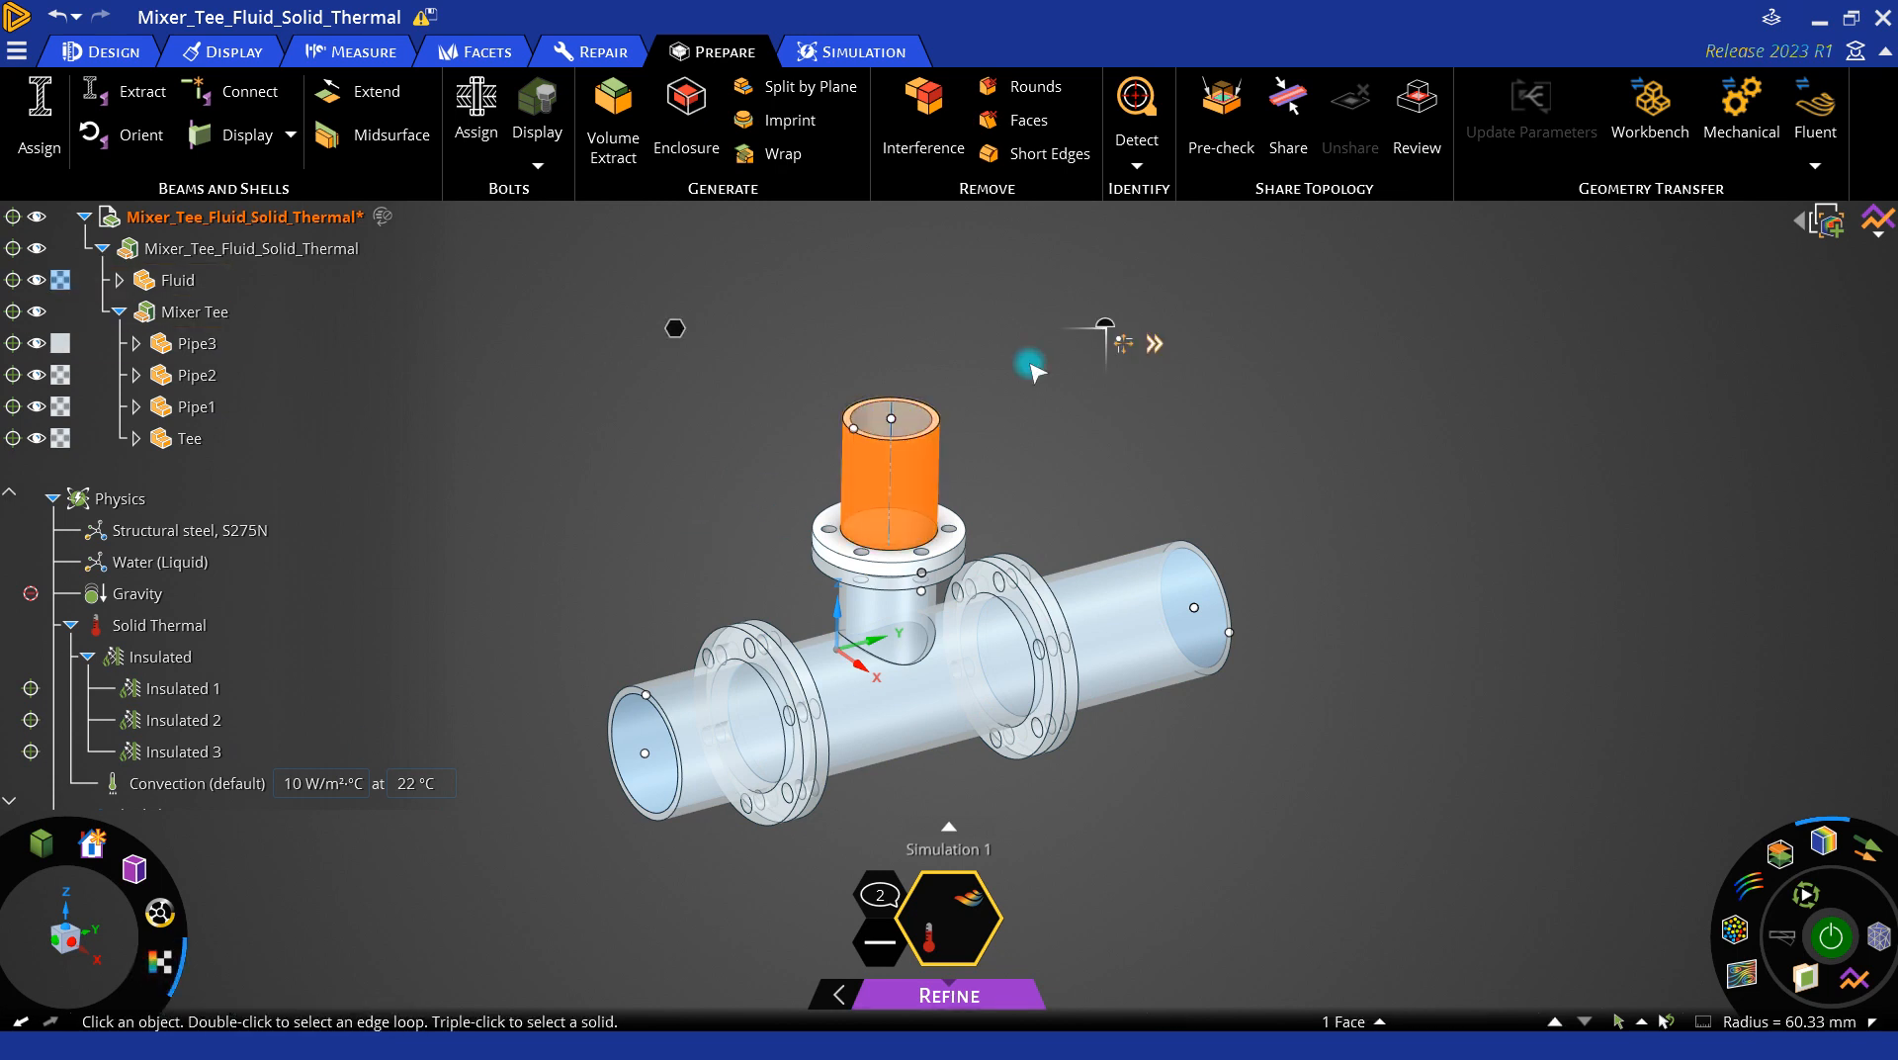
{"action": "left_click", "coordinate": [1160, 346]}
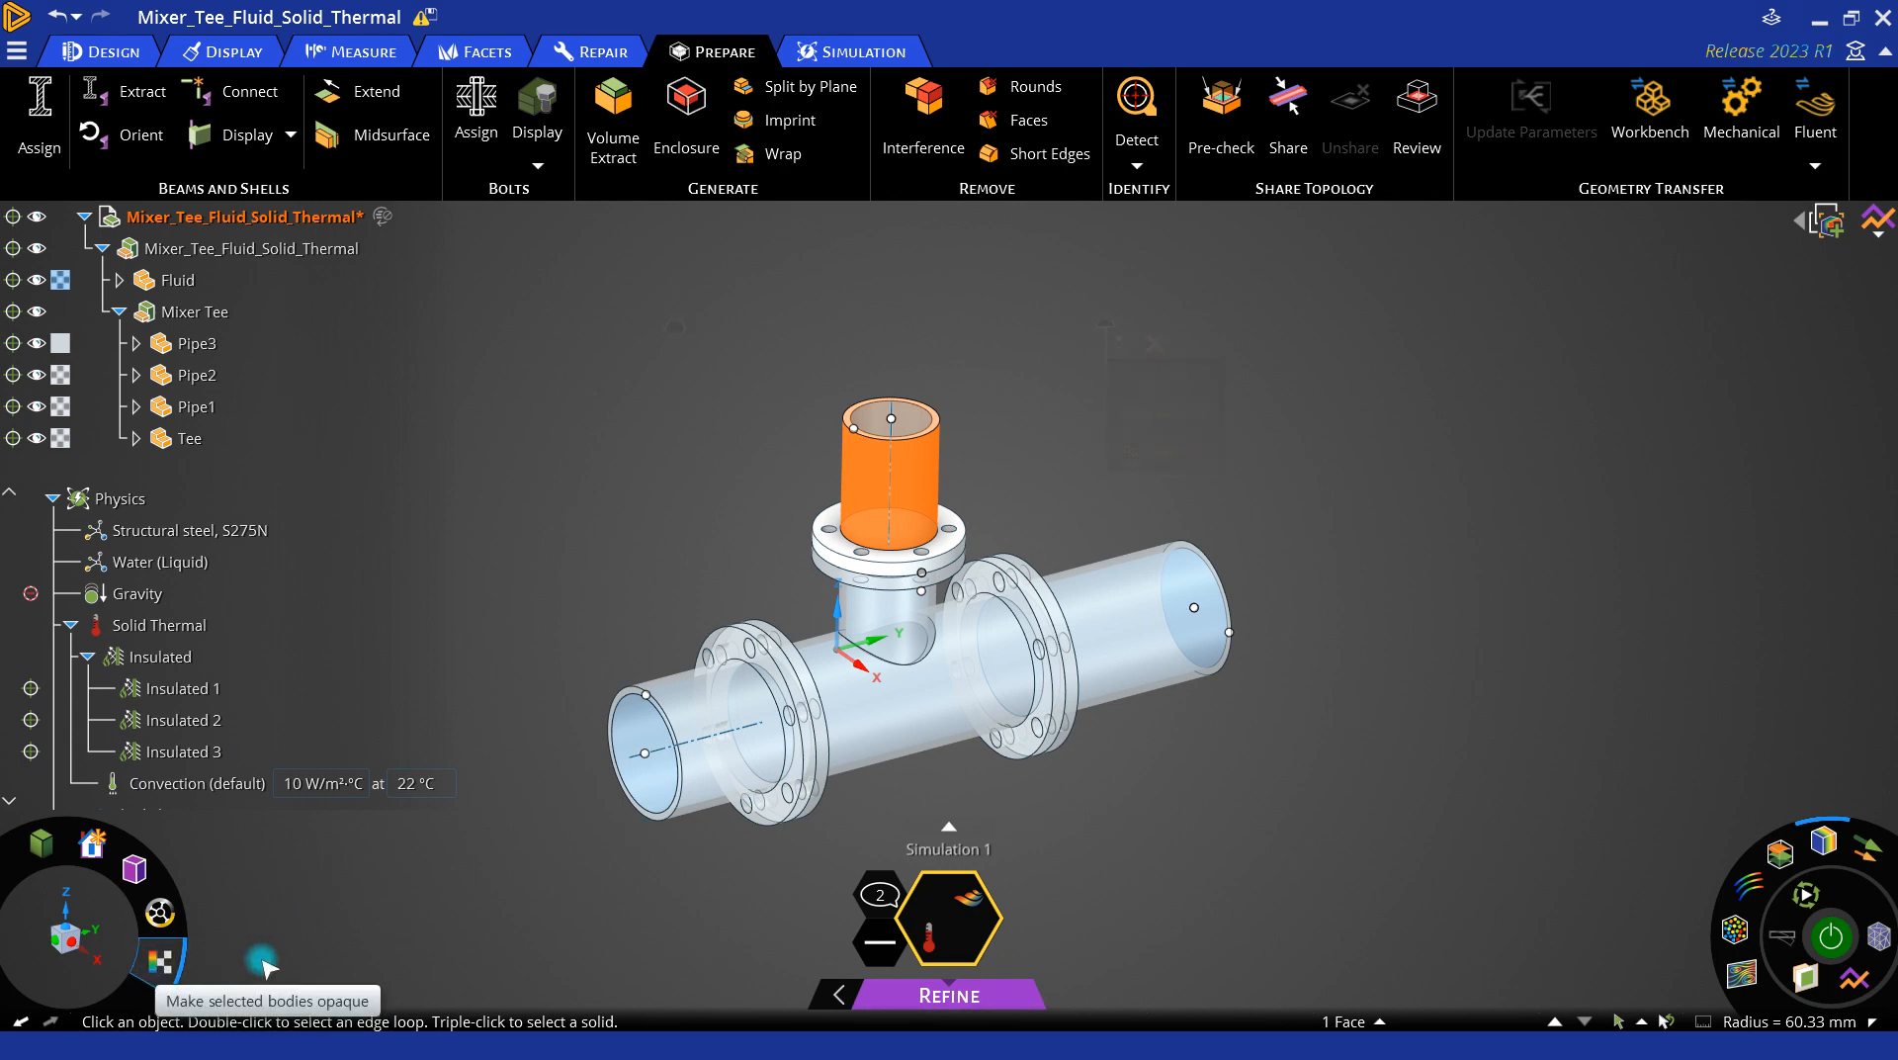
{"action": "left_click", "coordinate": [170, 974]}
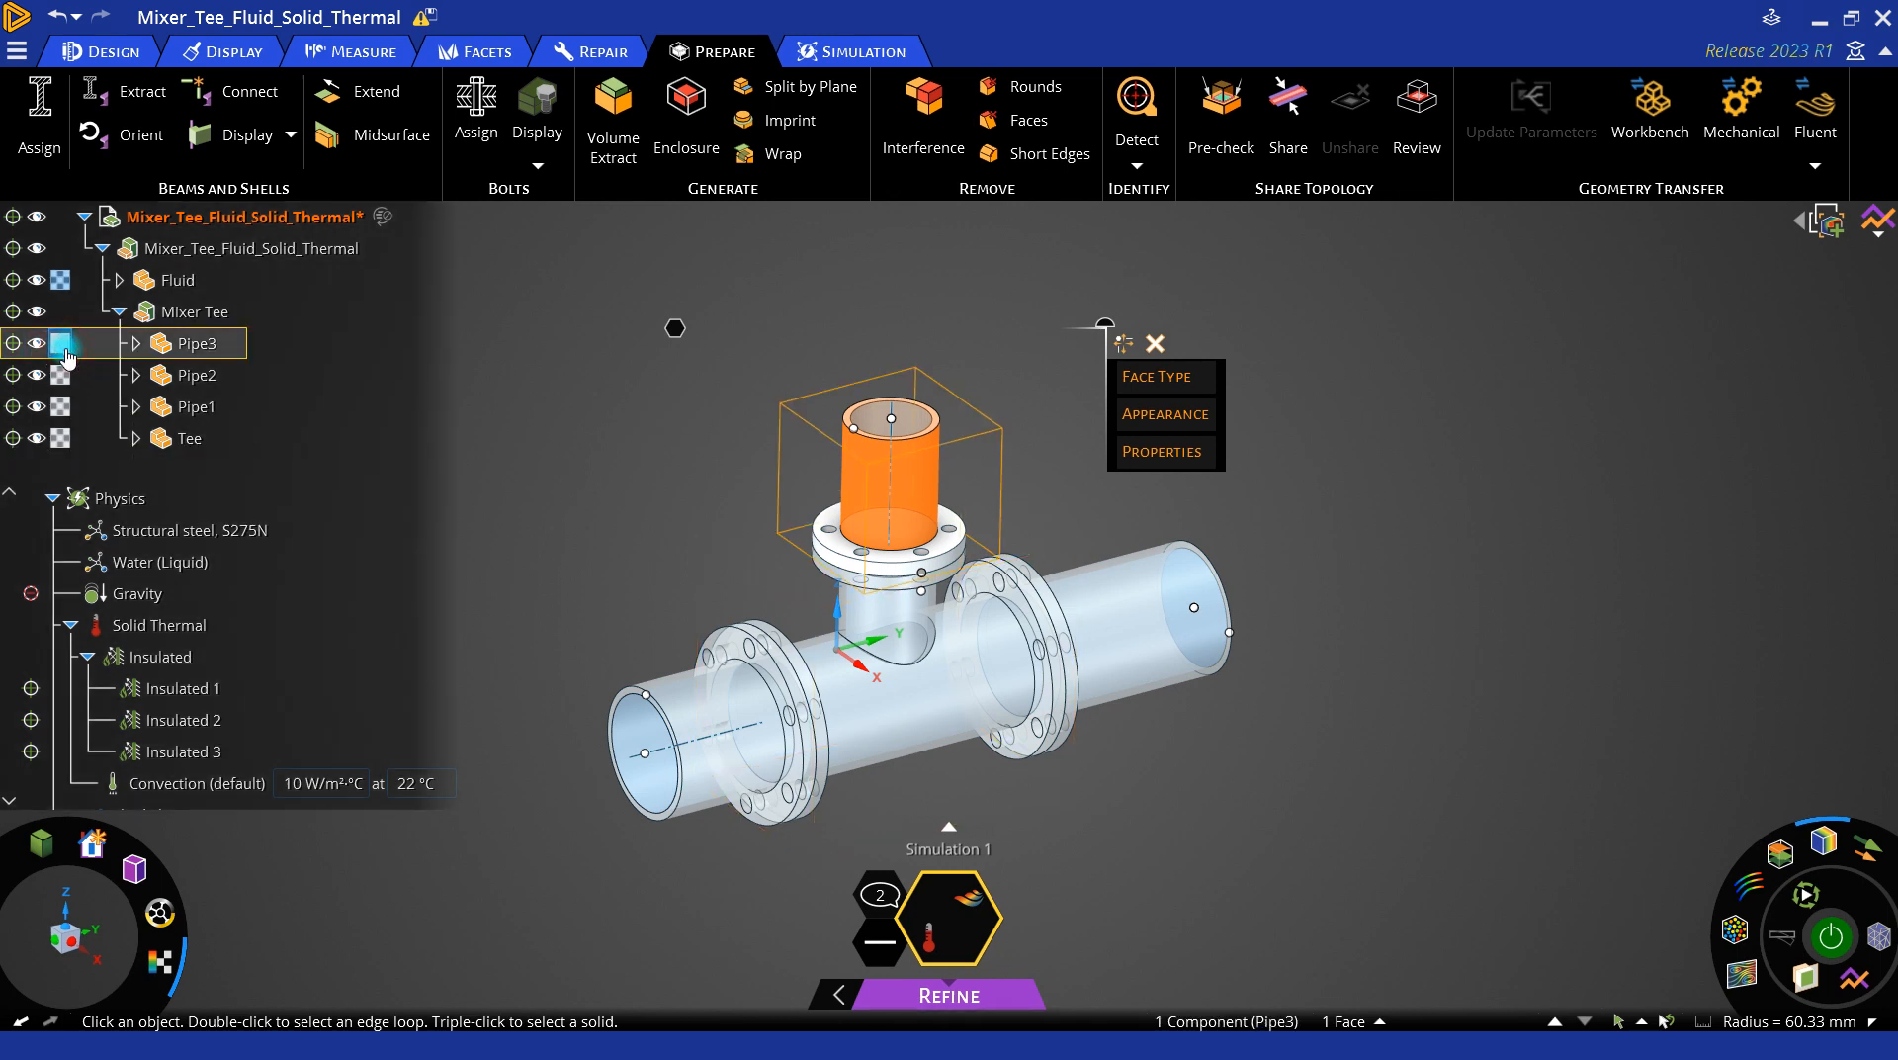
Step: Make Pipe3 transparent through its component colour settings and inspect the fluid inside the branch from several angles
{"action": "left_click", "coordinate": [61, 345]}
{"action": "left_click", "coordinate": [105, 508]}
{"action": "middle_click_drag", "start_coordinate": [1313, 495], "coordinate": [1181, 578]}
{"action": "middle_click_drag", "start_coordinate": [780, 383], "coordinate": [902, 333]}
{"action": "scroll", "coordinate": [784, 504], "scroll_direction": "up", "scroll_amount": 5}
{"action": "middle_click_drag", "start_coordinate": [619, 564], "coordinate": [588, 557]}
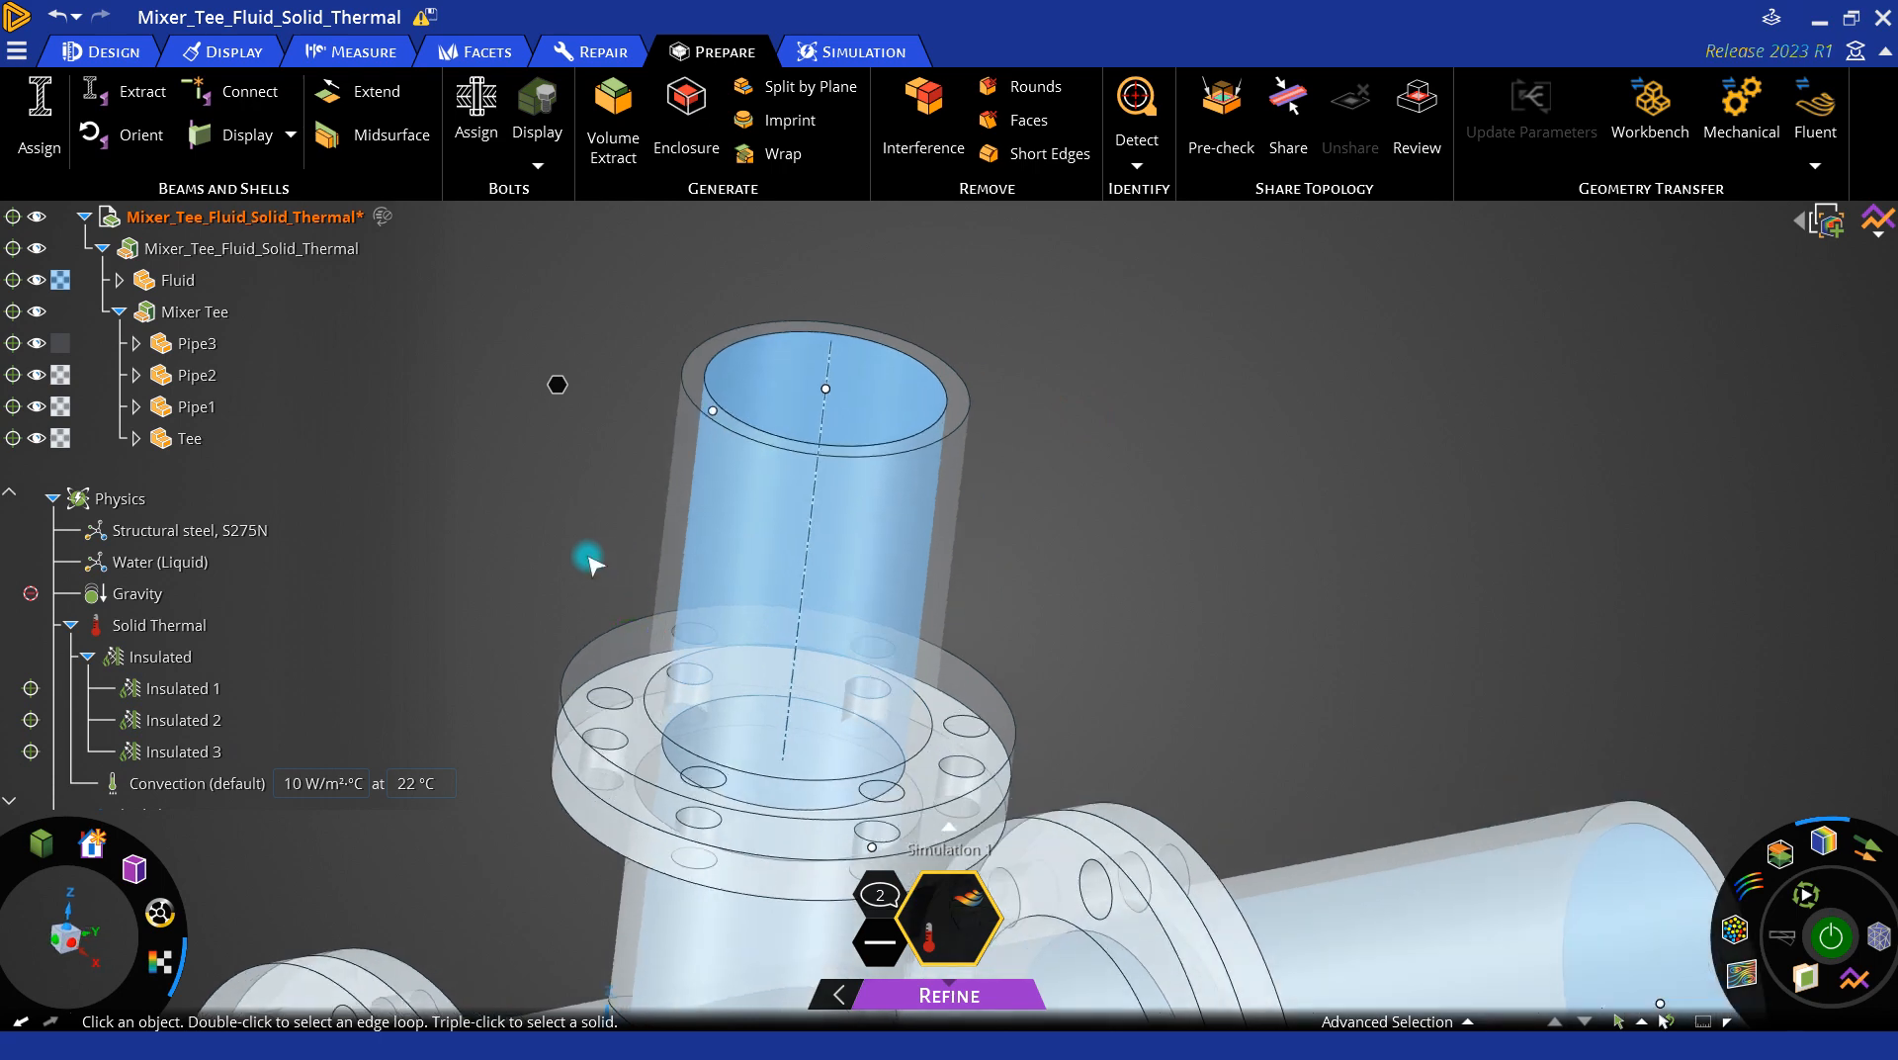
{"action": "scroll", "coordinate": [920, 632], "scroll_direction": "down", "scroll_amount": 5}
{"action": "middle_click_drag", "start_coordinate": [783, 798], "coordinate": [667, 771]}
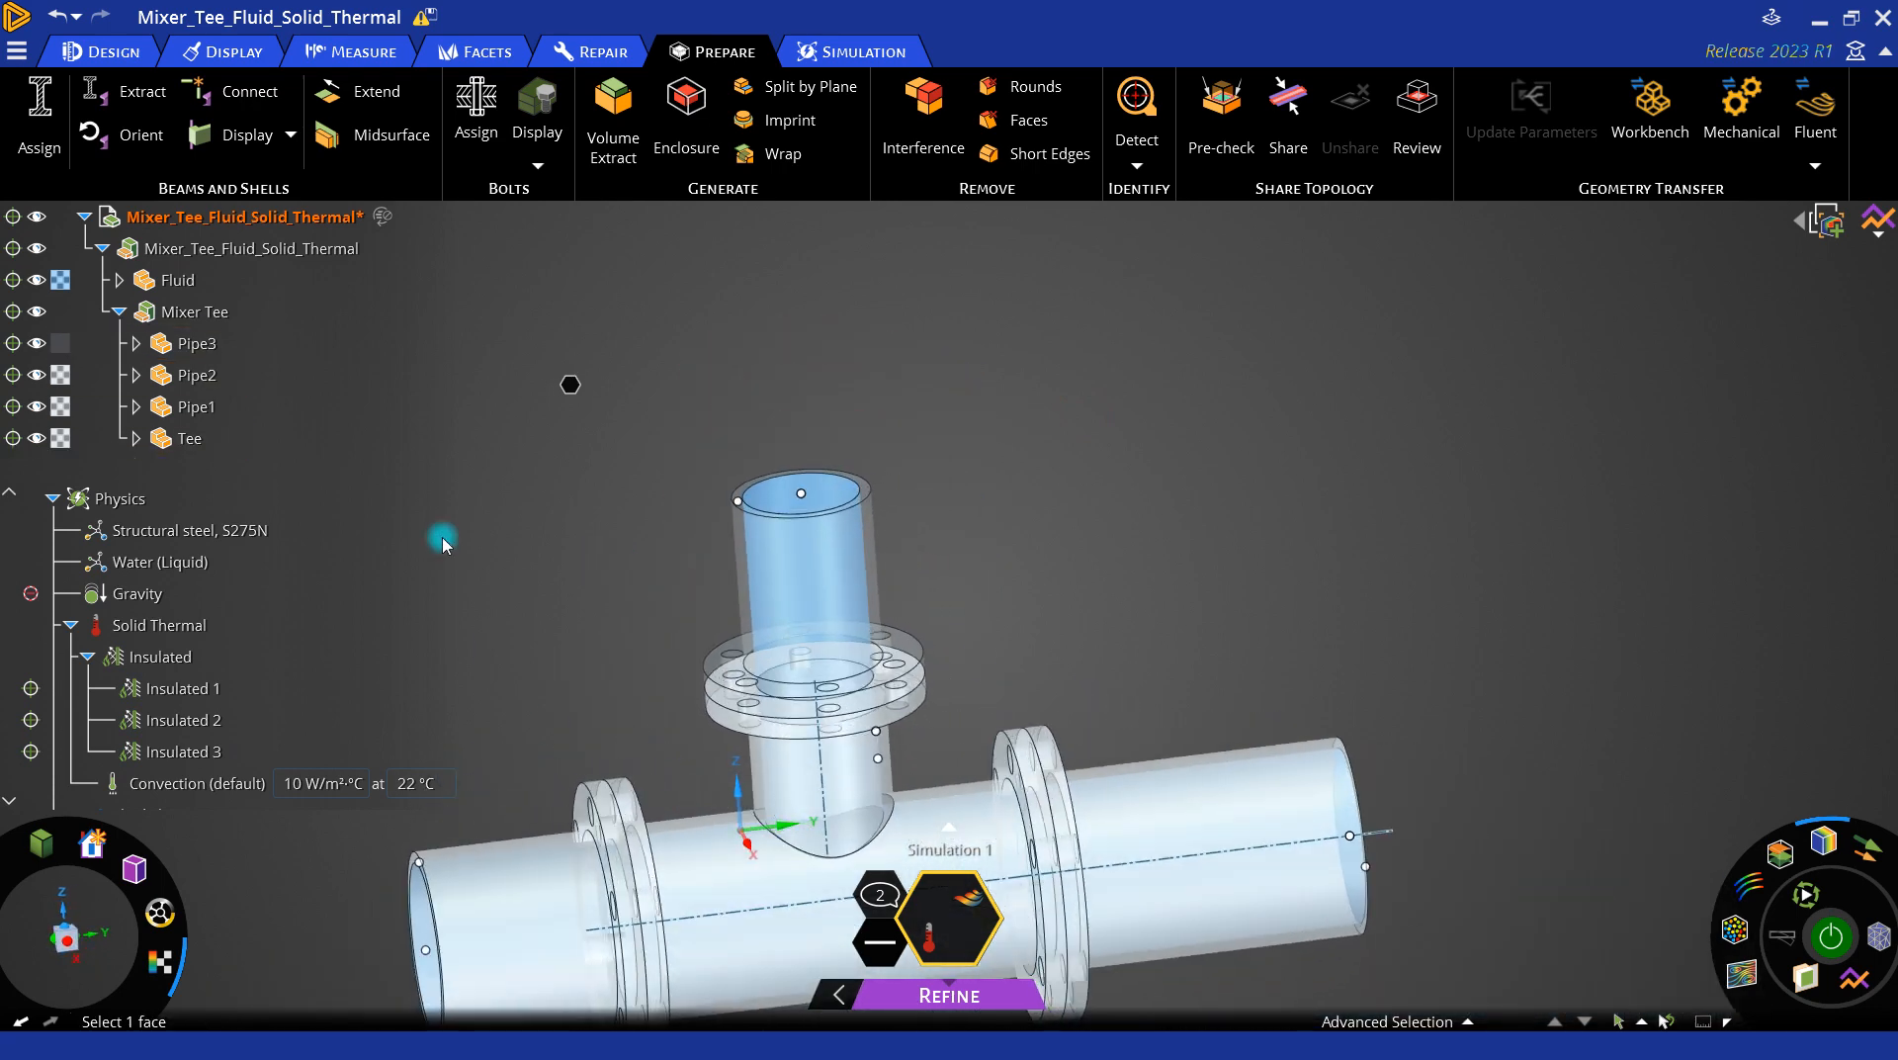
{"action": "scroll", "coordinate": [748, 452], "scroll_direction": "down", "scroll_amount": 2}
{"action": "middle_click_drag", "start_coordinate": [748, 452], "coordinate": [585, 559]}
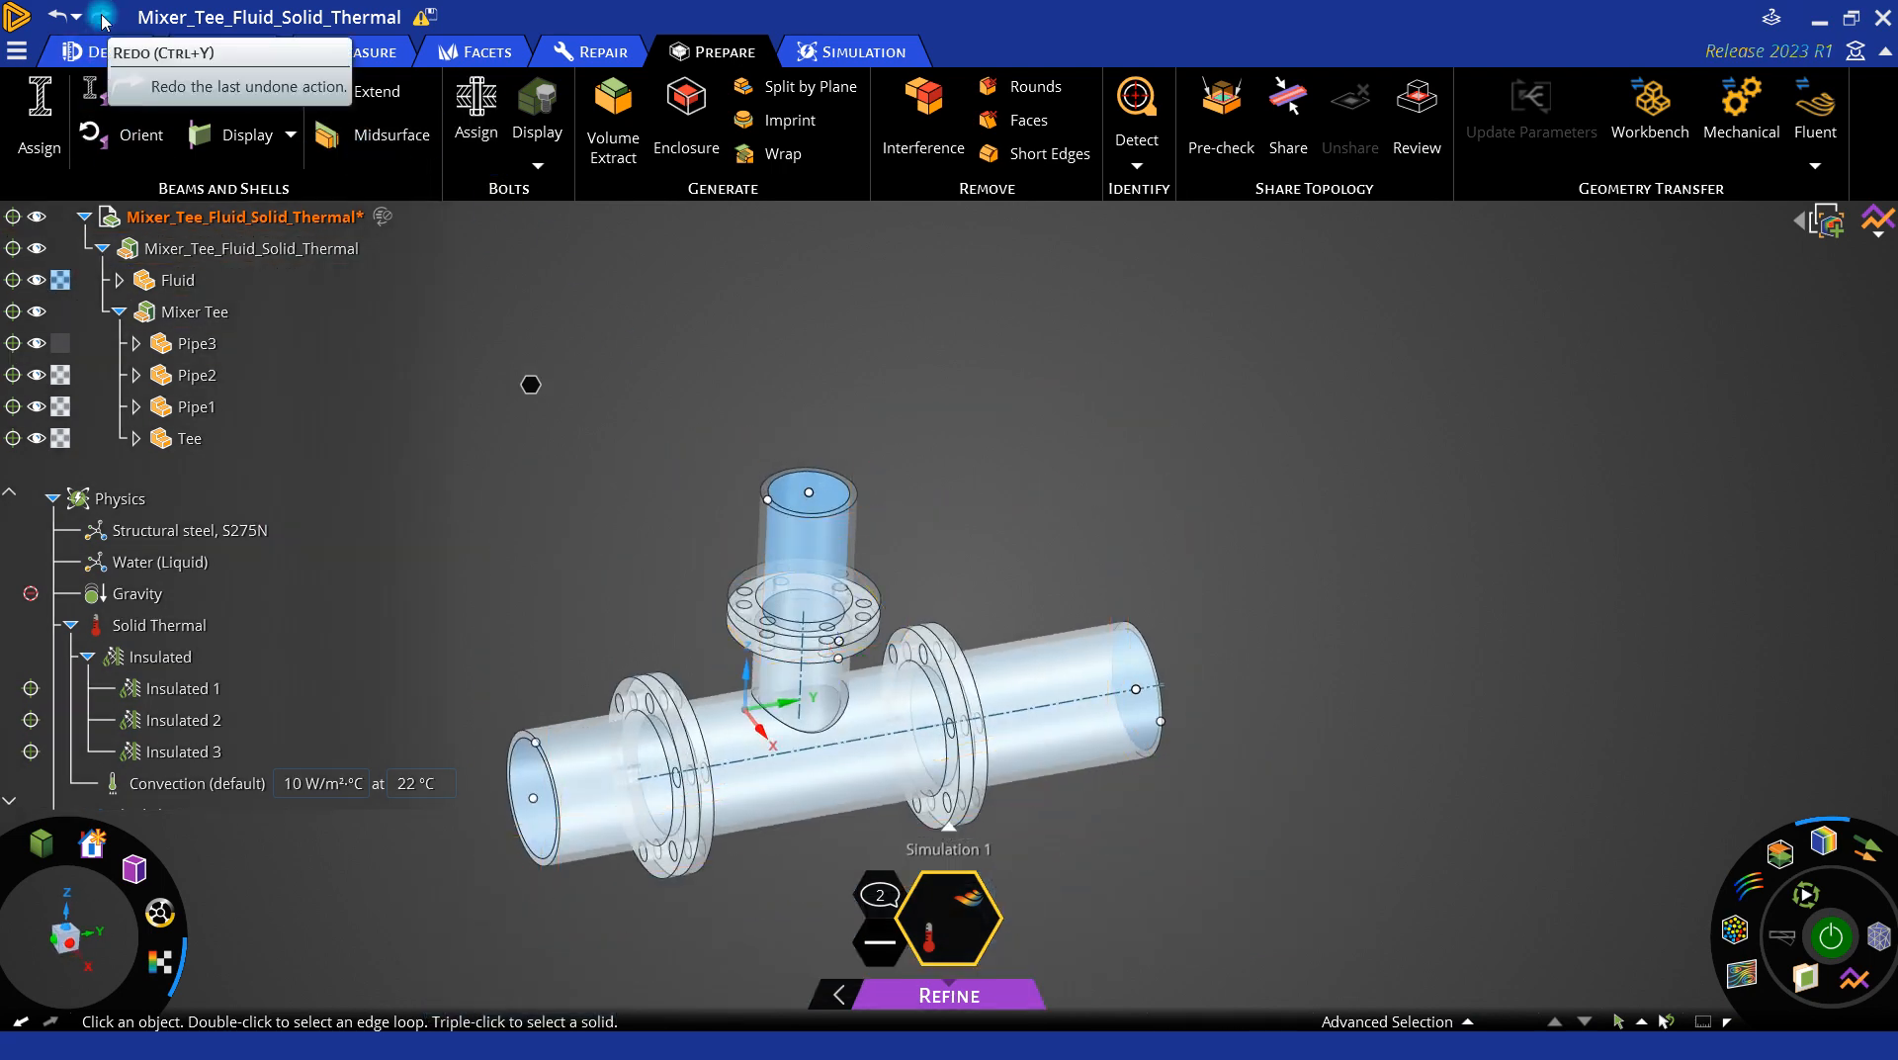
Step: Review the colour and opacity options available for the Pipe3 and Pipe2 components
{"action": "left_click", "coordinate": [69, 343]}
{"action": "left_click", "coordinate": [65, 342]}
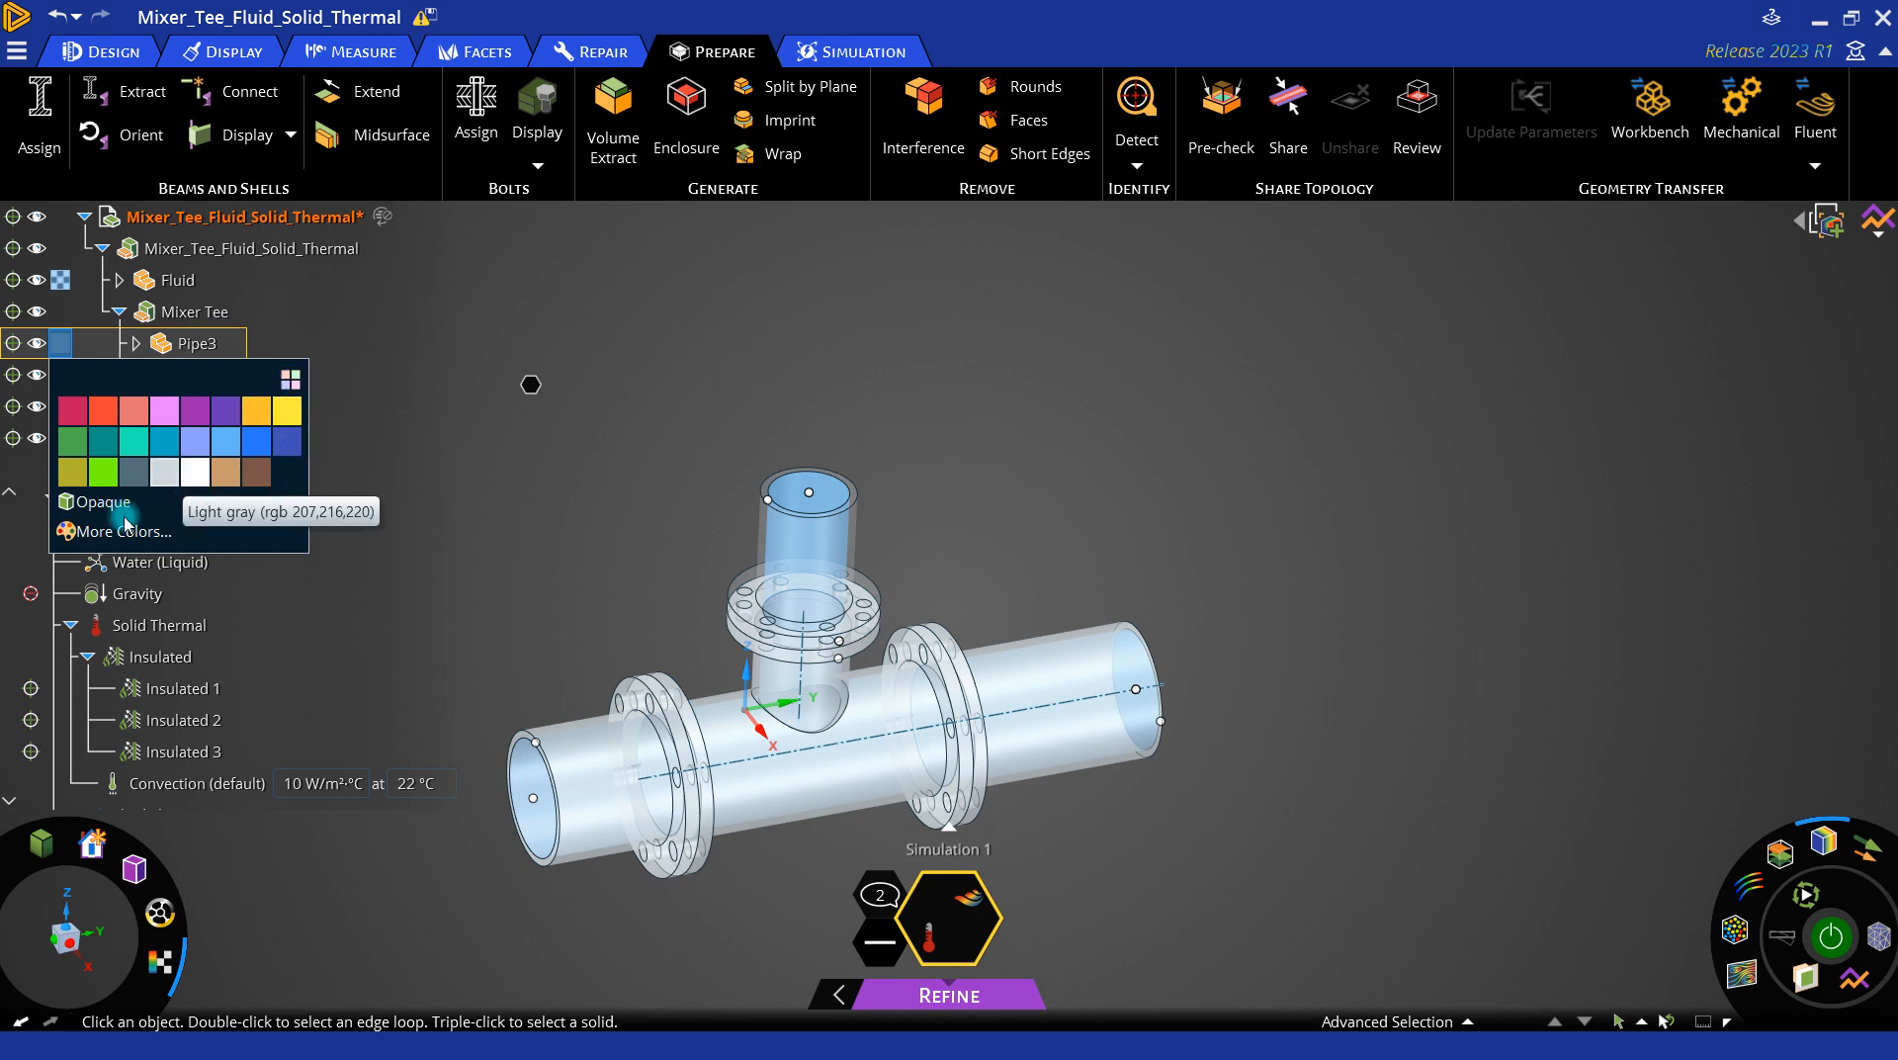
{"action": "left_click", "coordinate": [508, 460]}
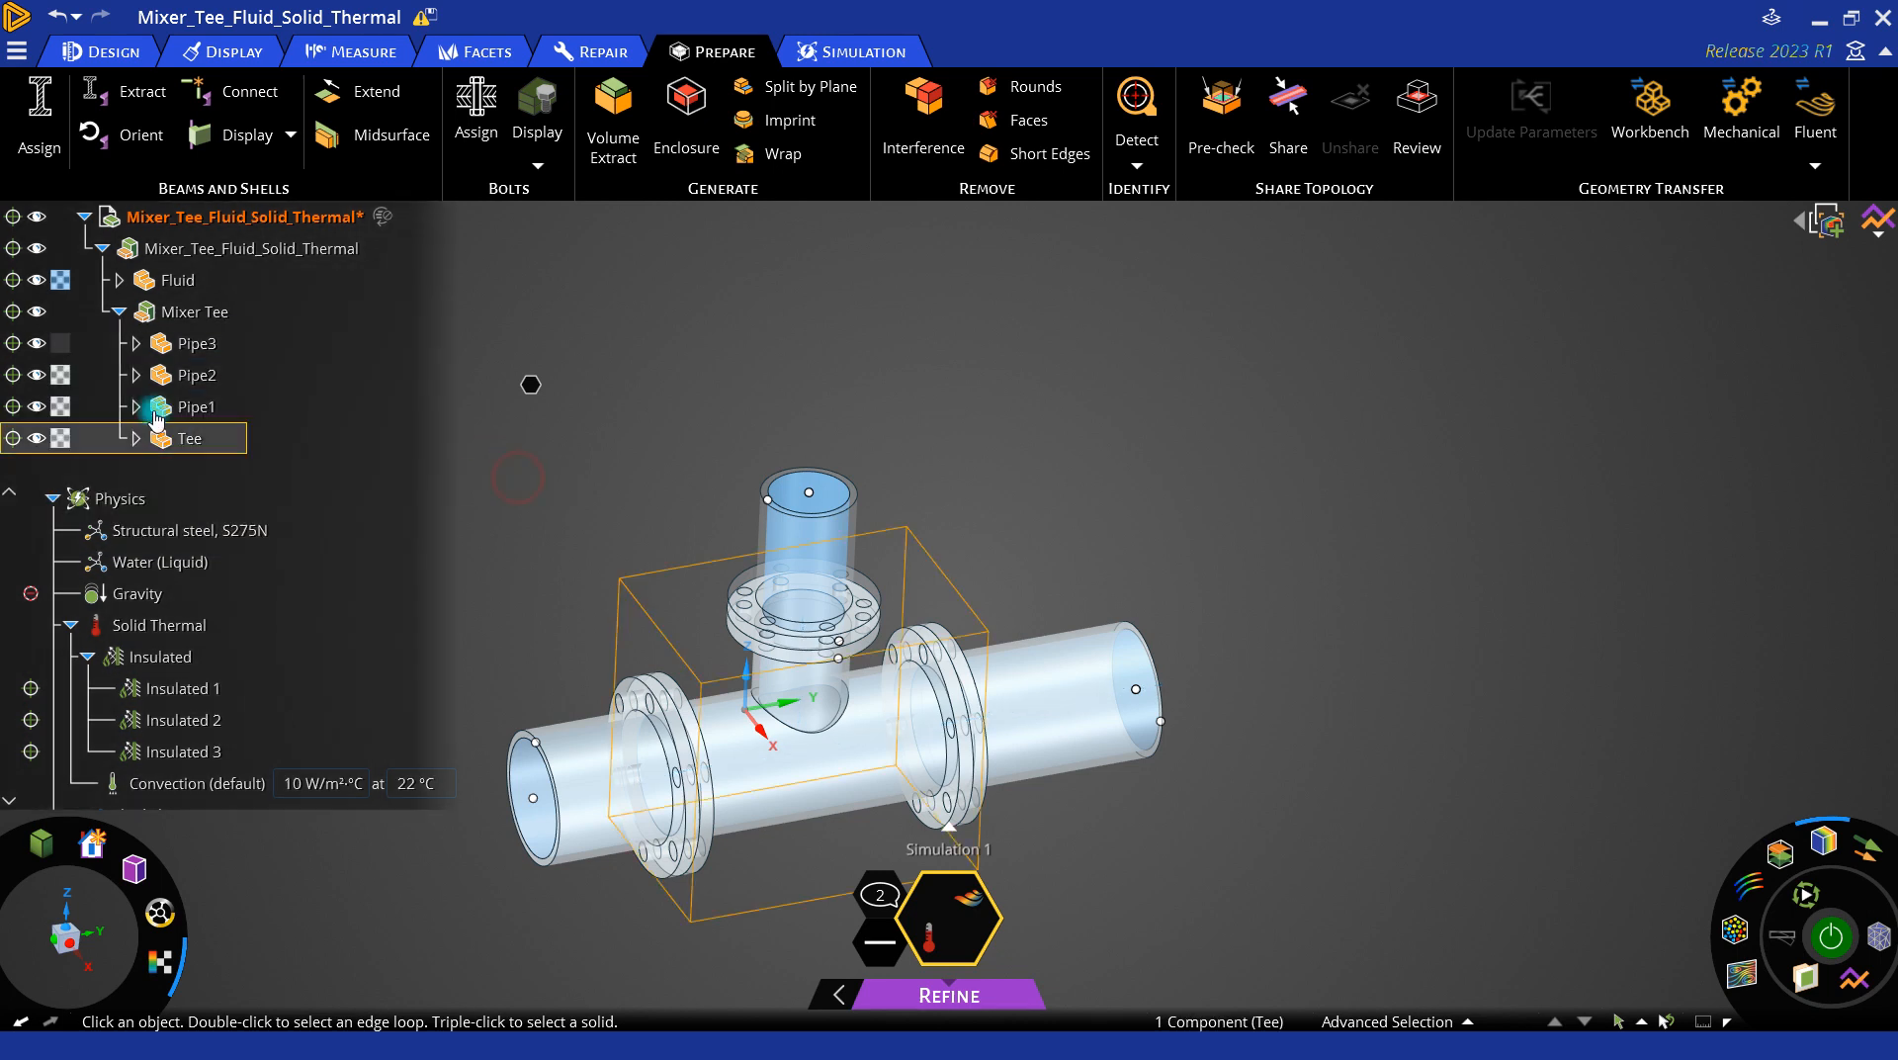
{"action": "left_click", "coordinate": [59, 377]}
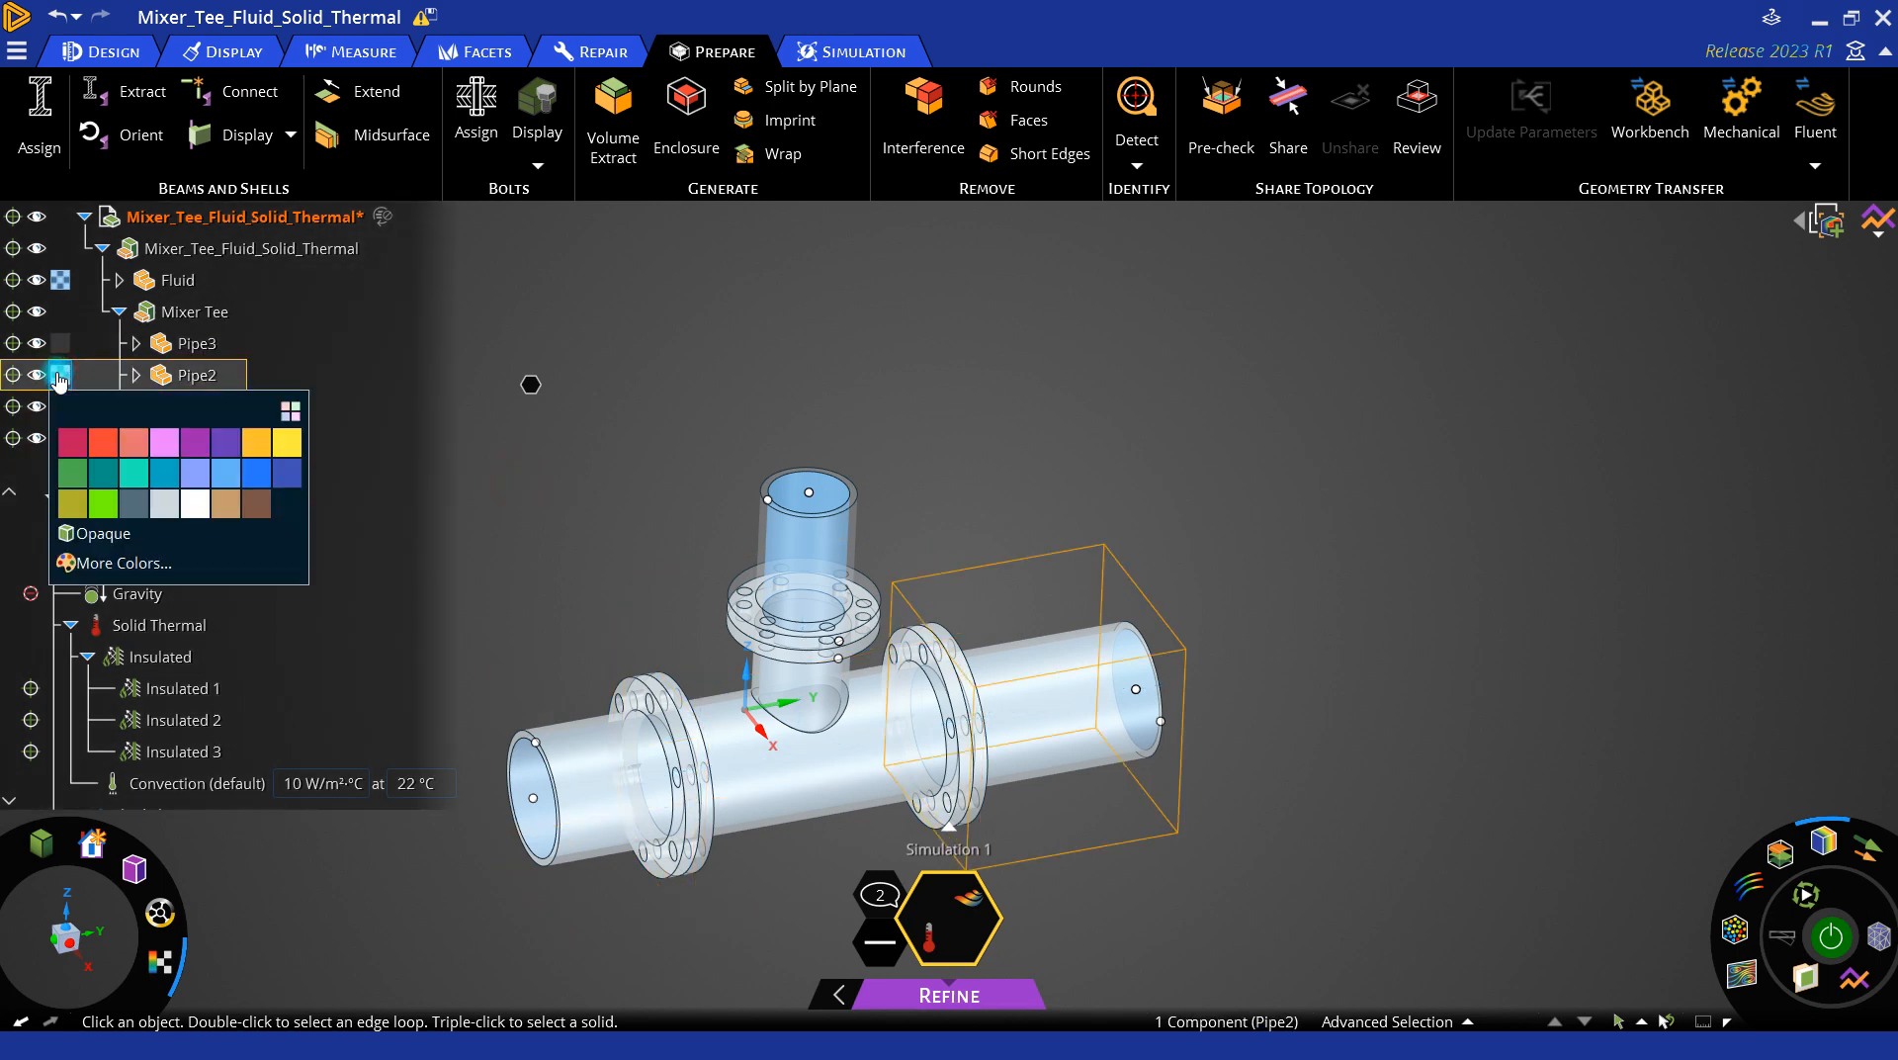
{"action": "left_click", "coordinate": [891, 751]}
{"action": "middle_click_drag", "start_coordinate": [890, 759], "coordinate": [806, 776]}
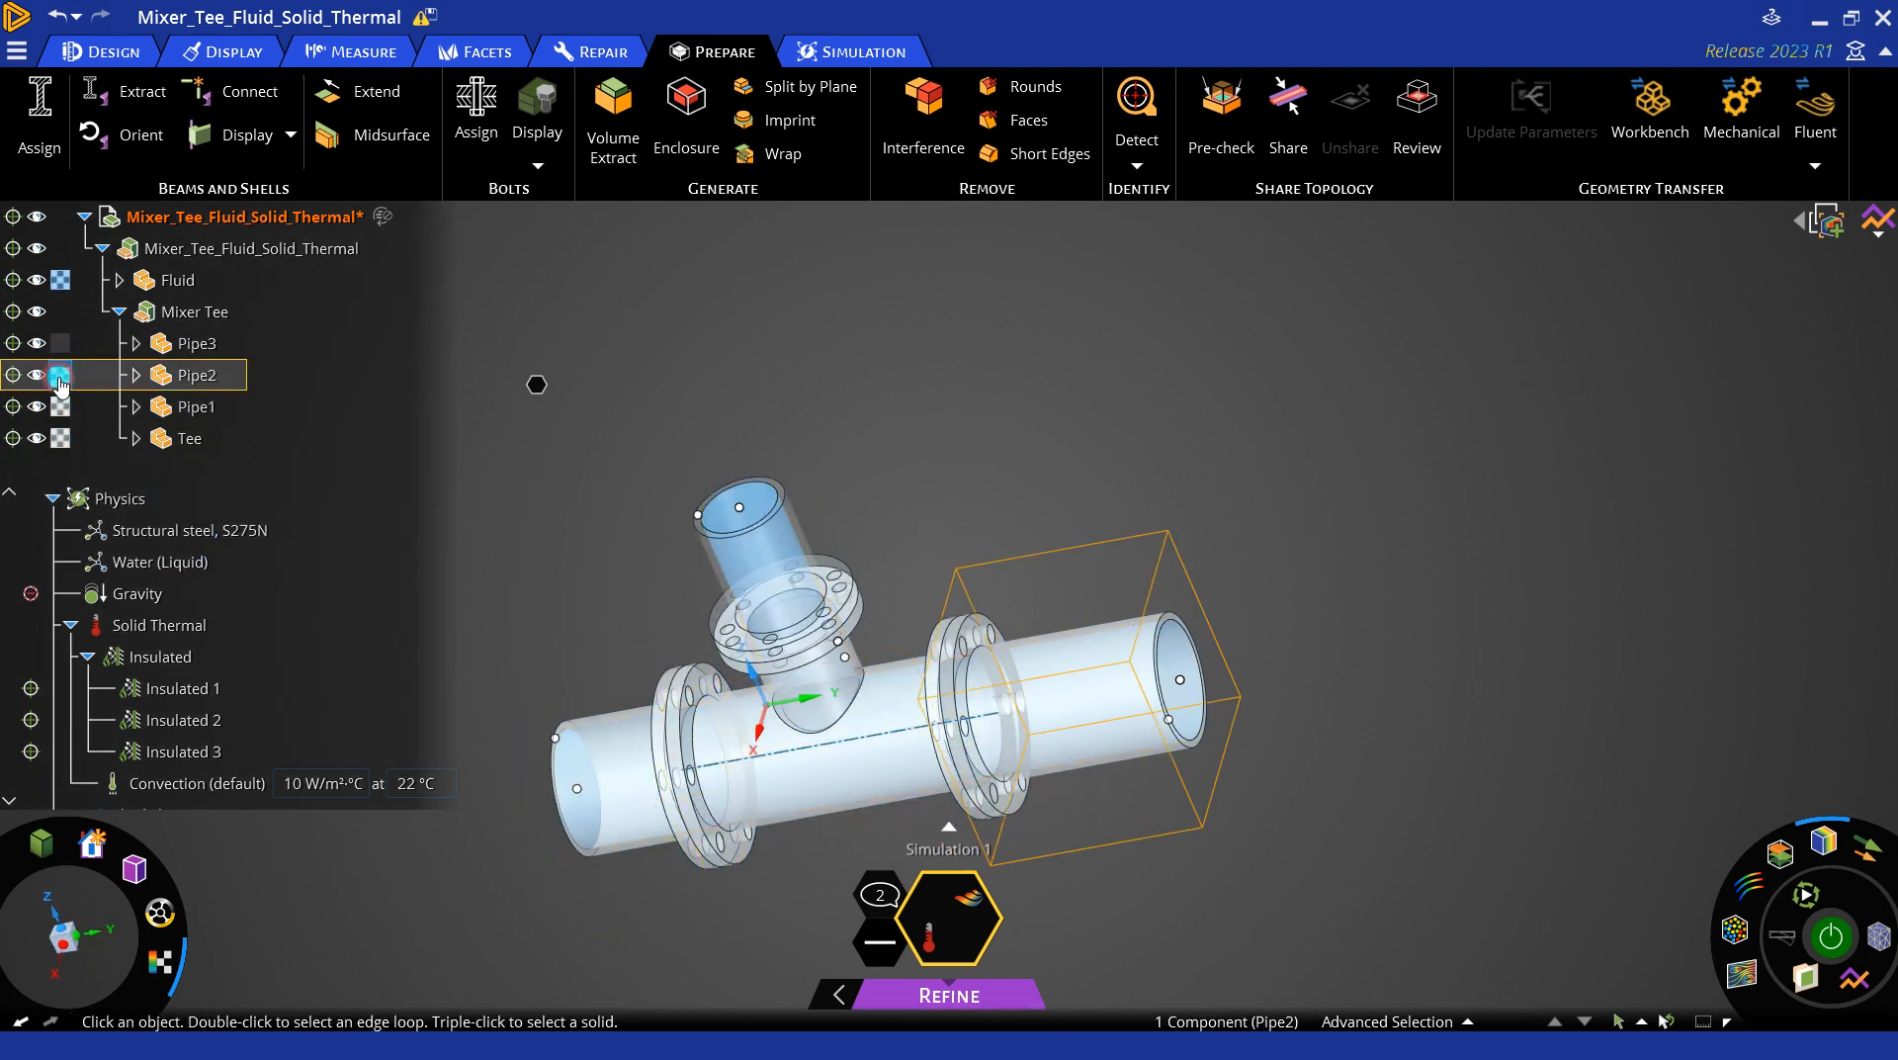
Step: Make the Pipe2 component opaque and view it against the transparent tee
{"action": "left_click", "coordinate": [59, 376]}
{"action": "left_click", "coordinate": [224, 522]}
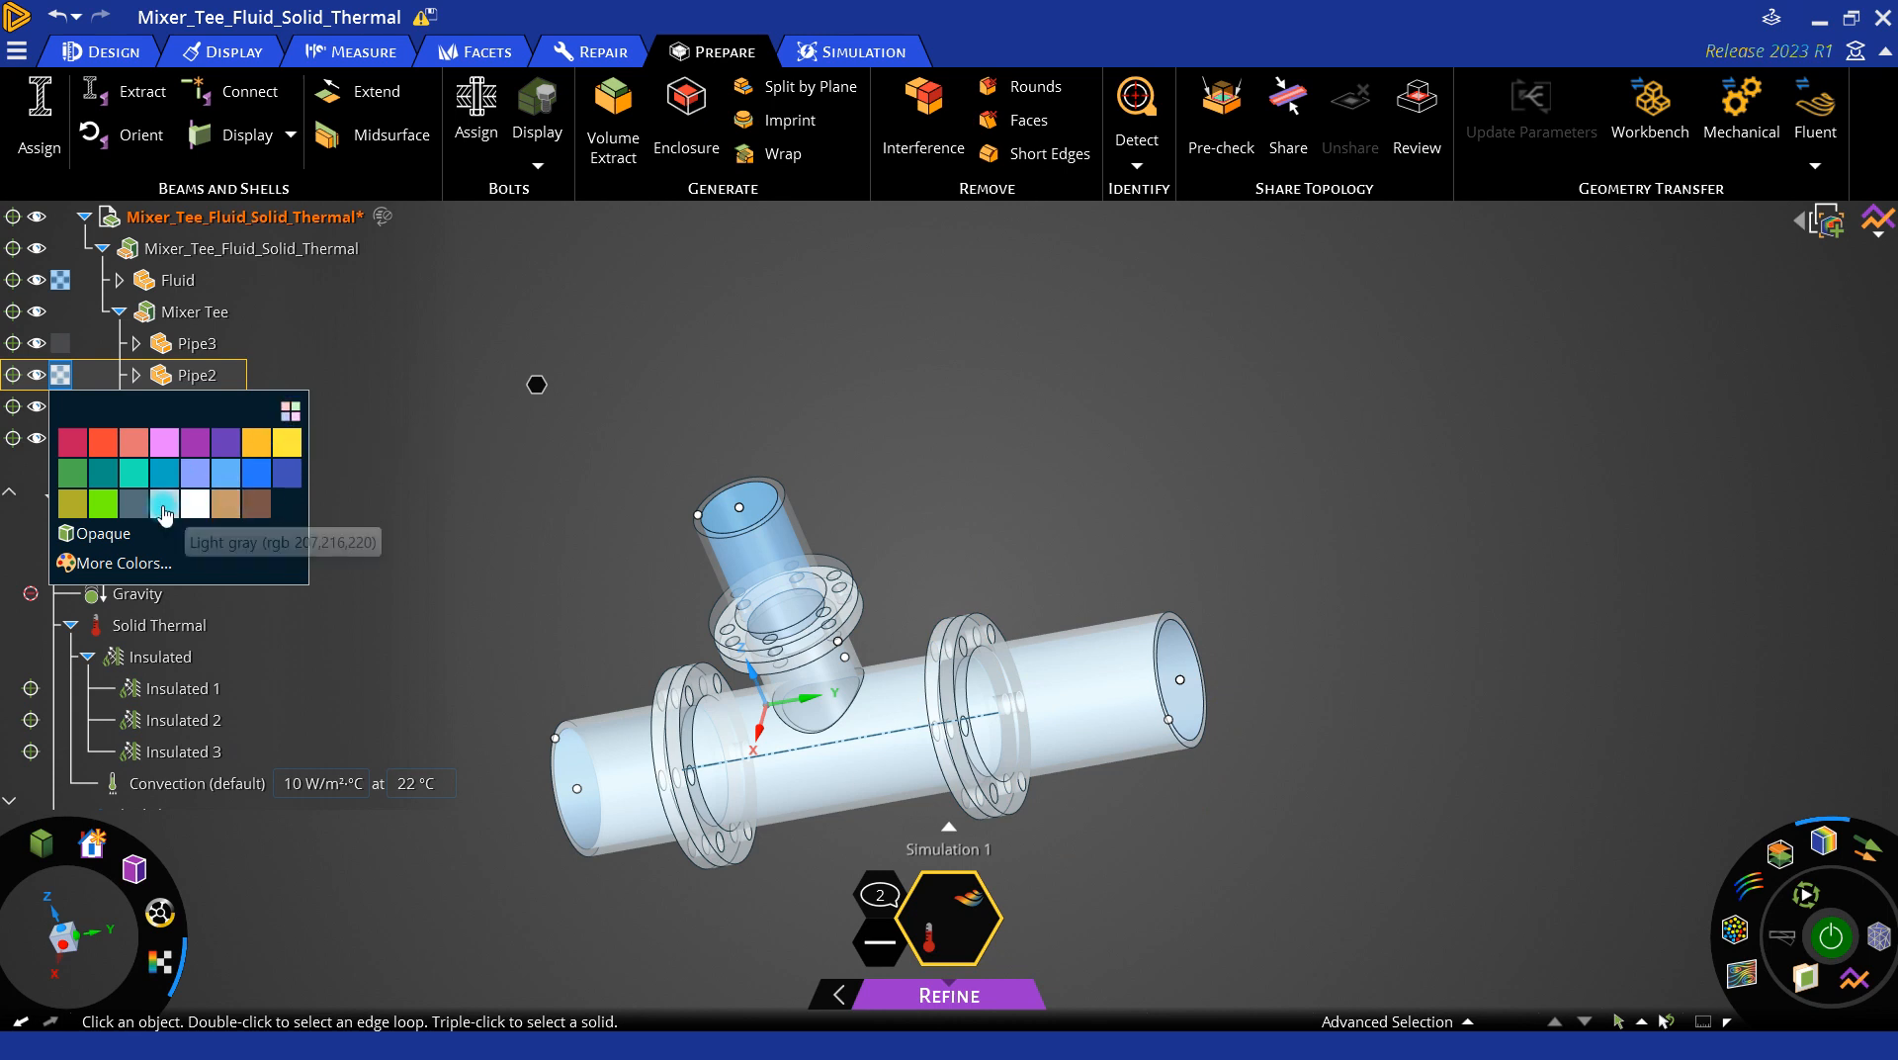
{"action": "left_click", "coordinate": [99, 533]}
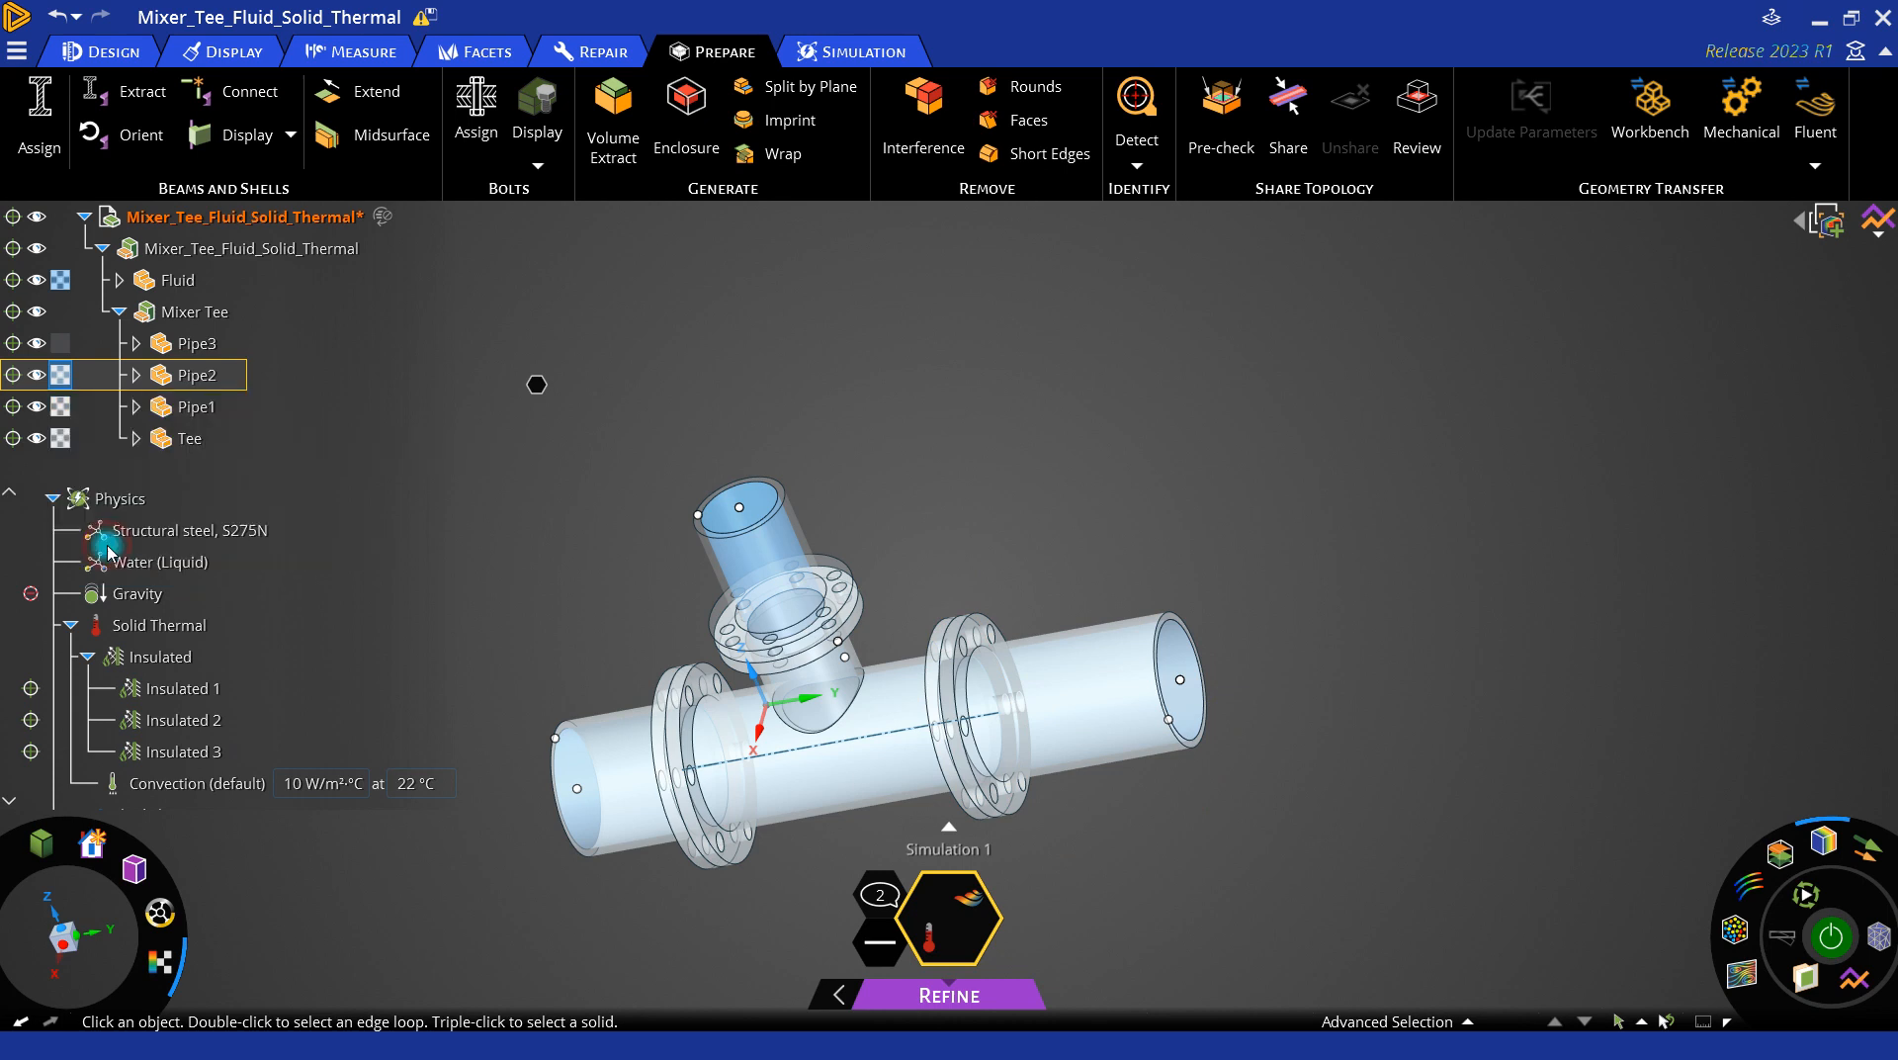
{"action": "left_click", "coordinate": [103, 560]}
{"action": "left_click", "coordinate": [1001, 556]}
{"action": "middle_click_drag", "start_coordinate": [1051, 494], "coordinate": [1080, 504]}
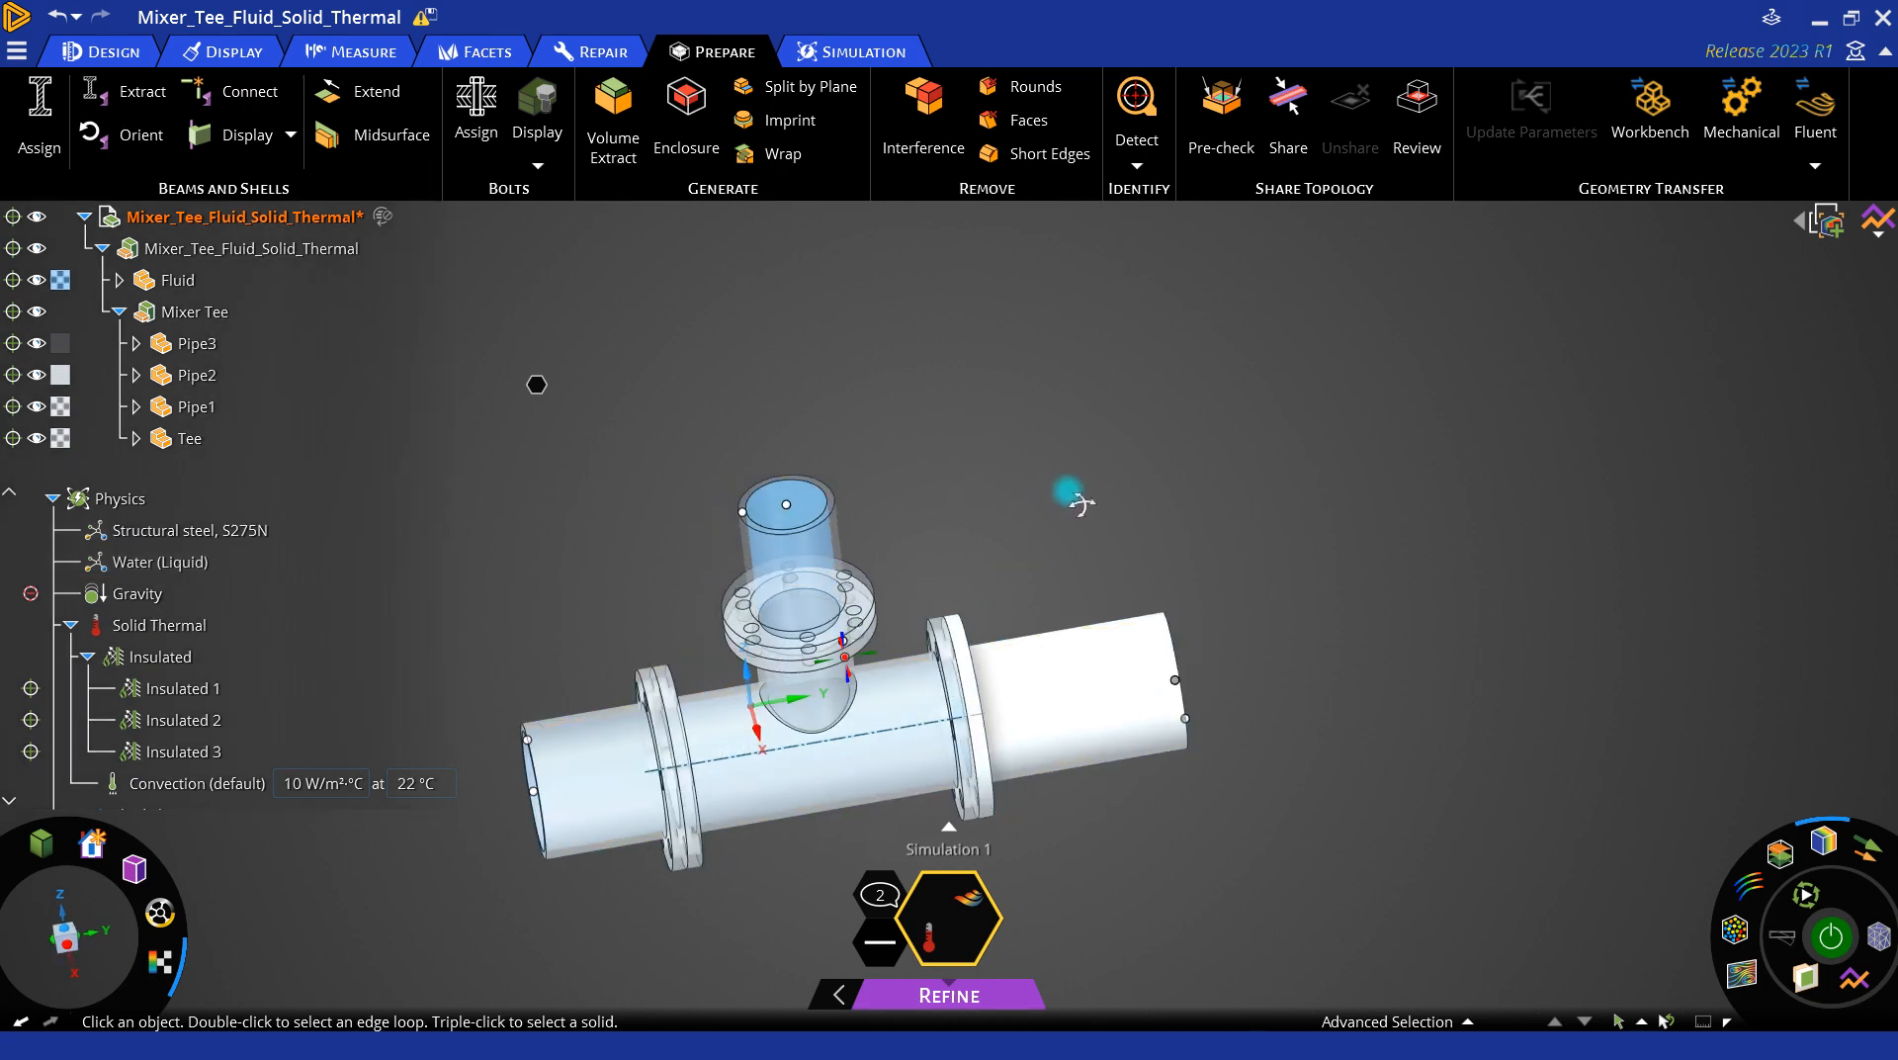
Step: Select Pipe2's outer cylindrical face and review its face type, appearance and properties, viewing the pipe from different angles
{"action": "left_click", "coordinate": [161, 964]}
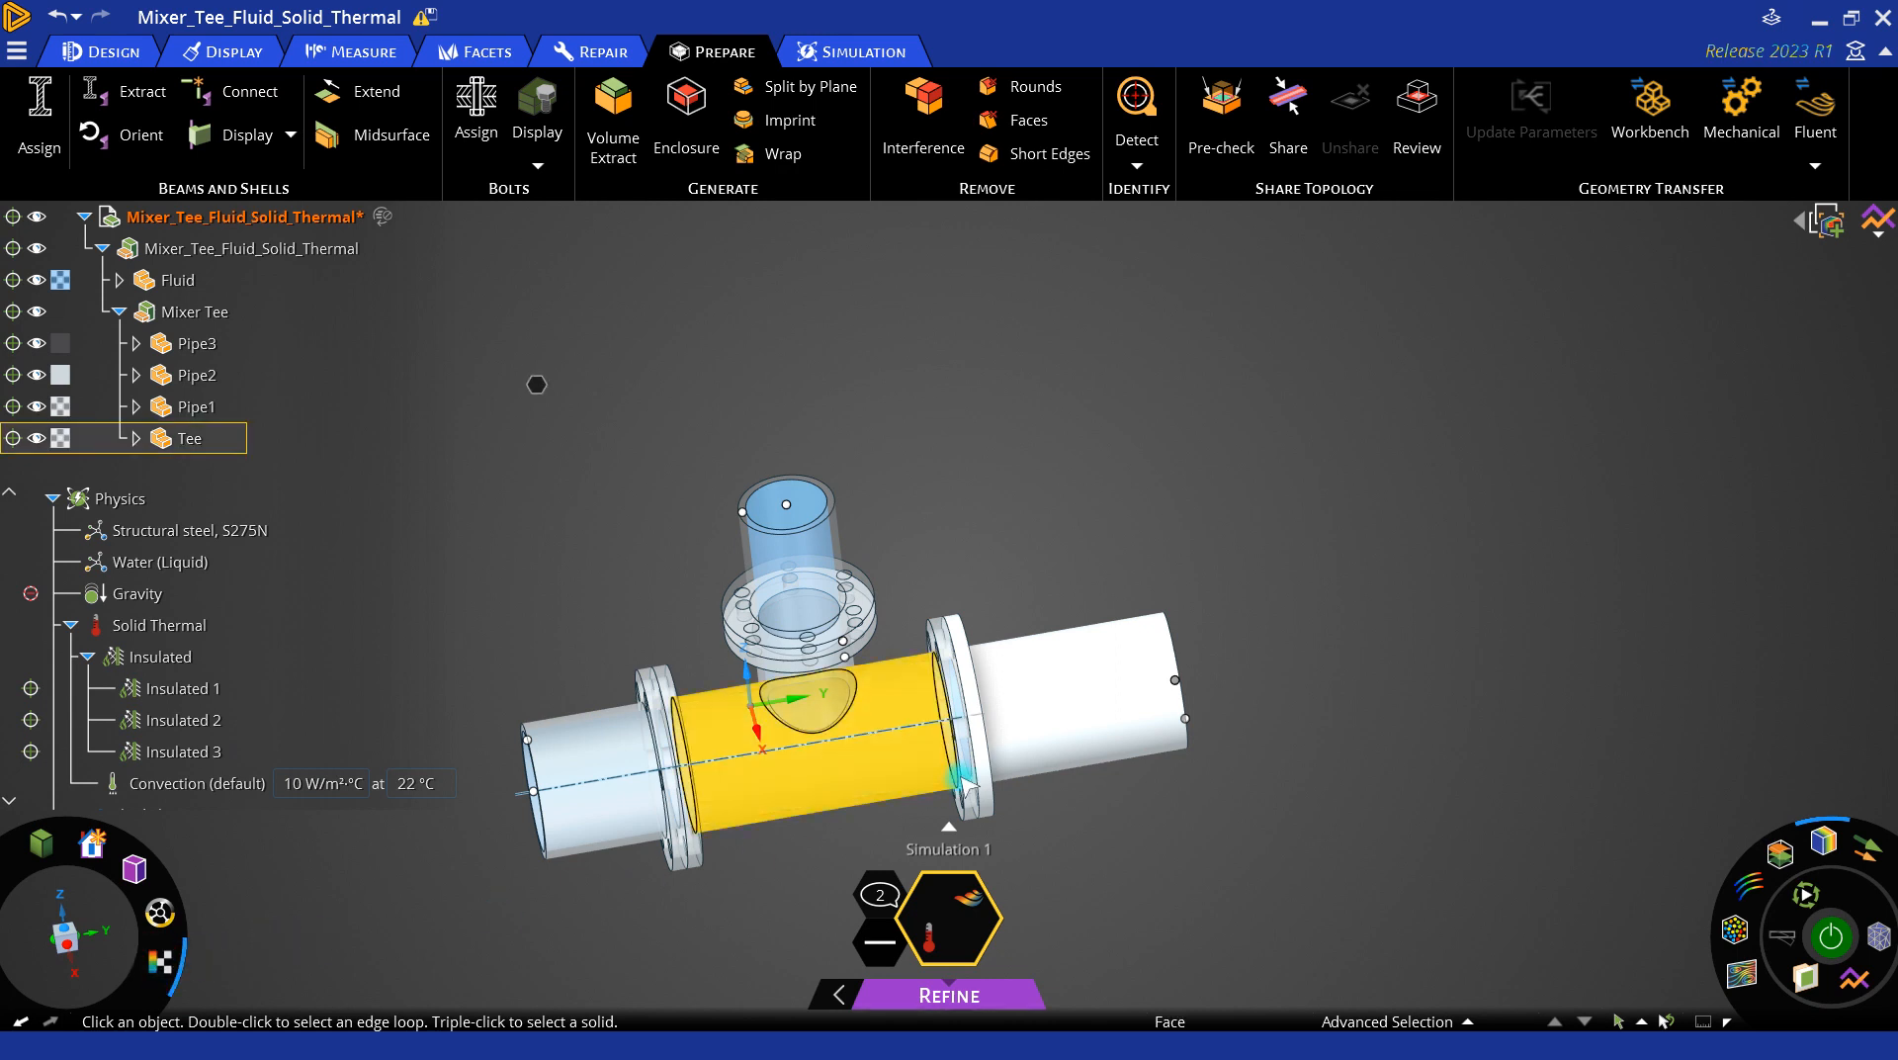
{"action": "left_click", "coordinate": [1053, 714]}
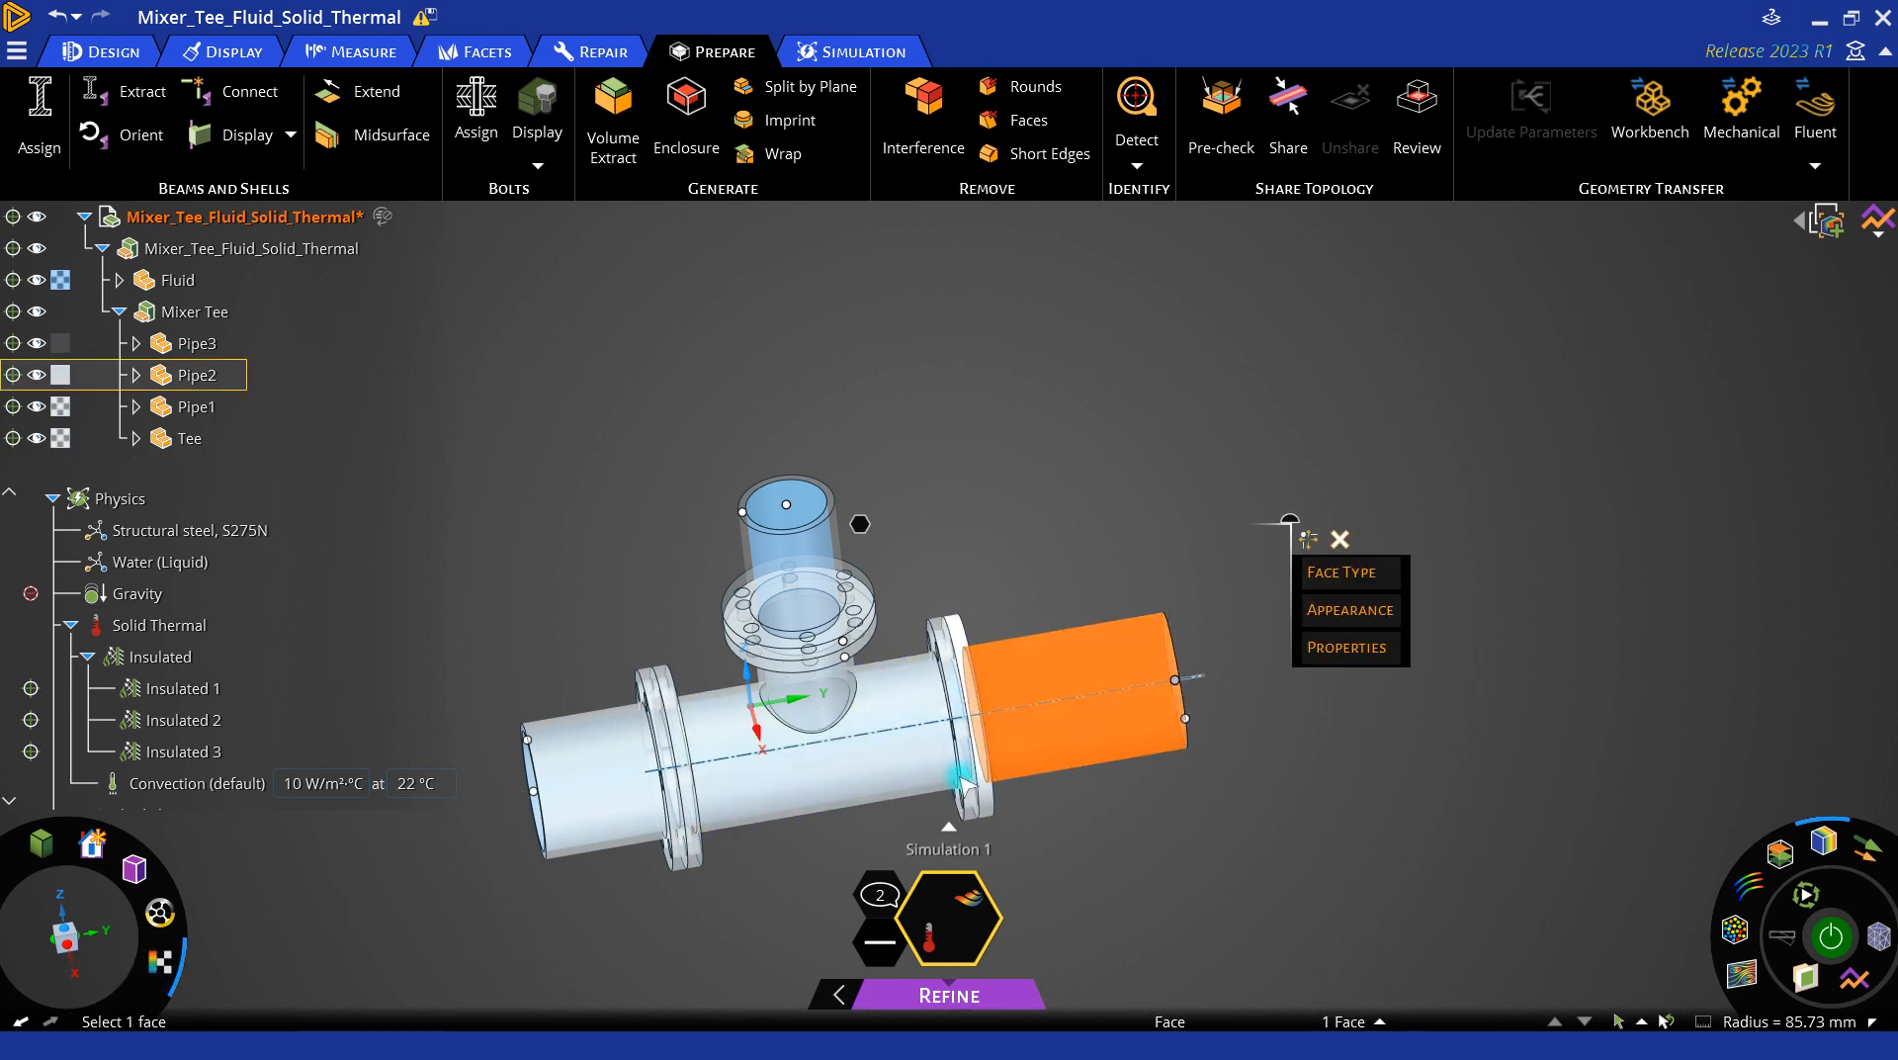
{"action": "left_click", "coordinate": [1339, 610]}
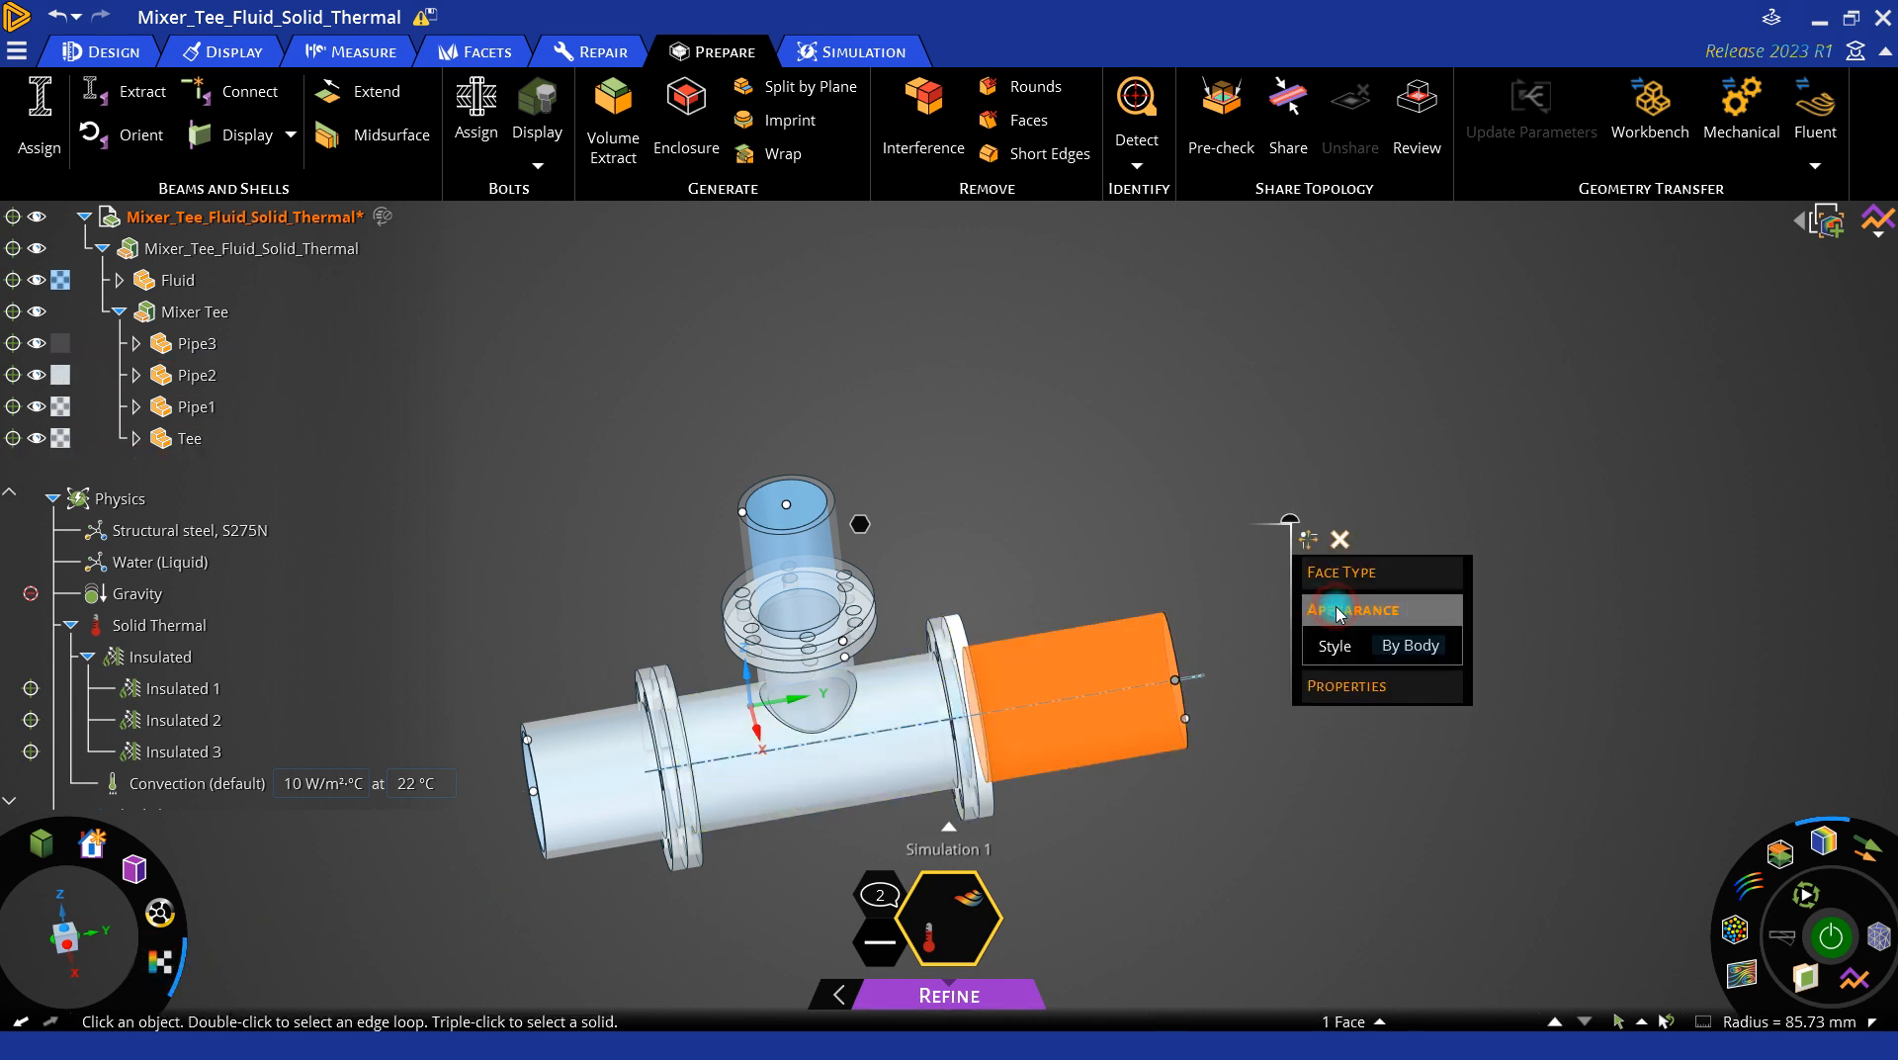
{"action": "left_click", "coordinate": [1340, 688]}
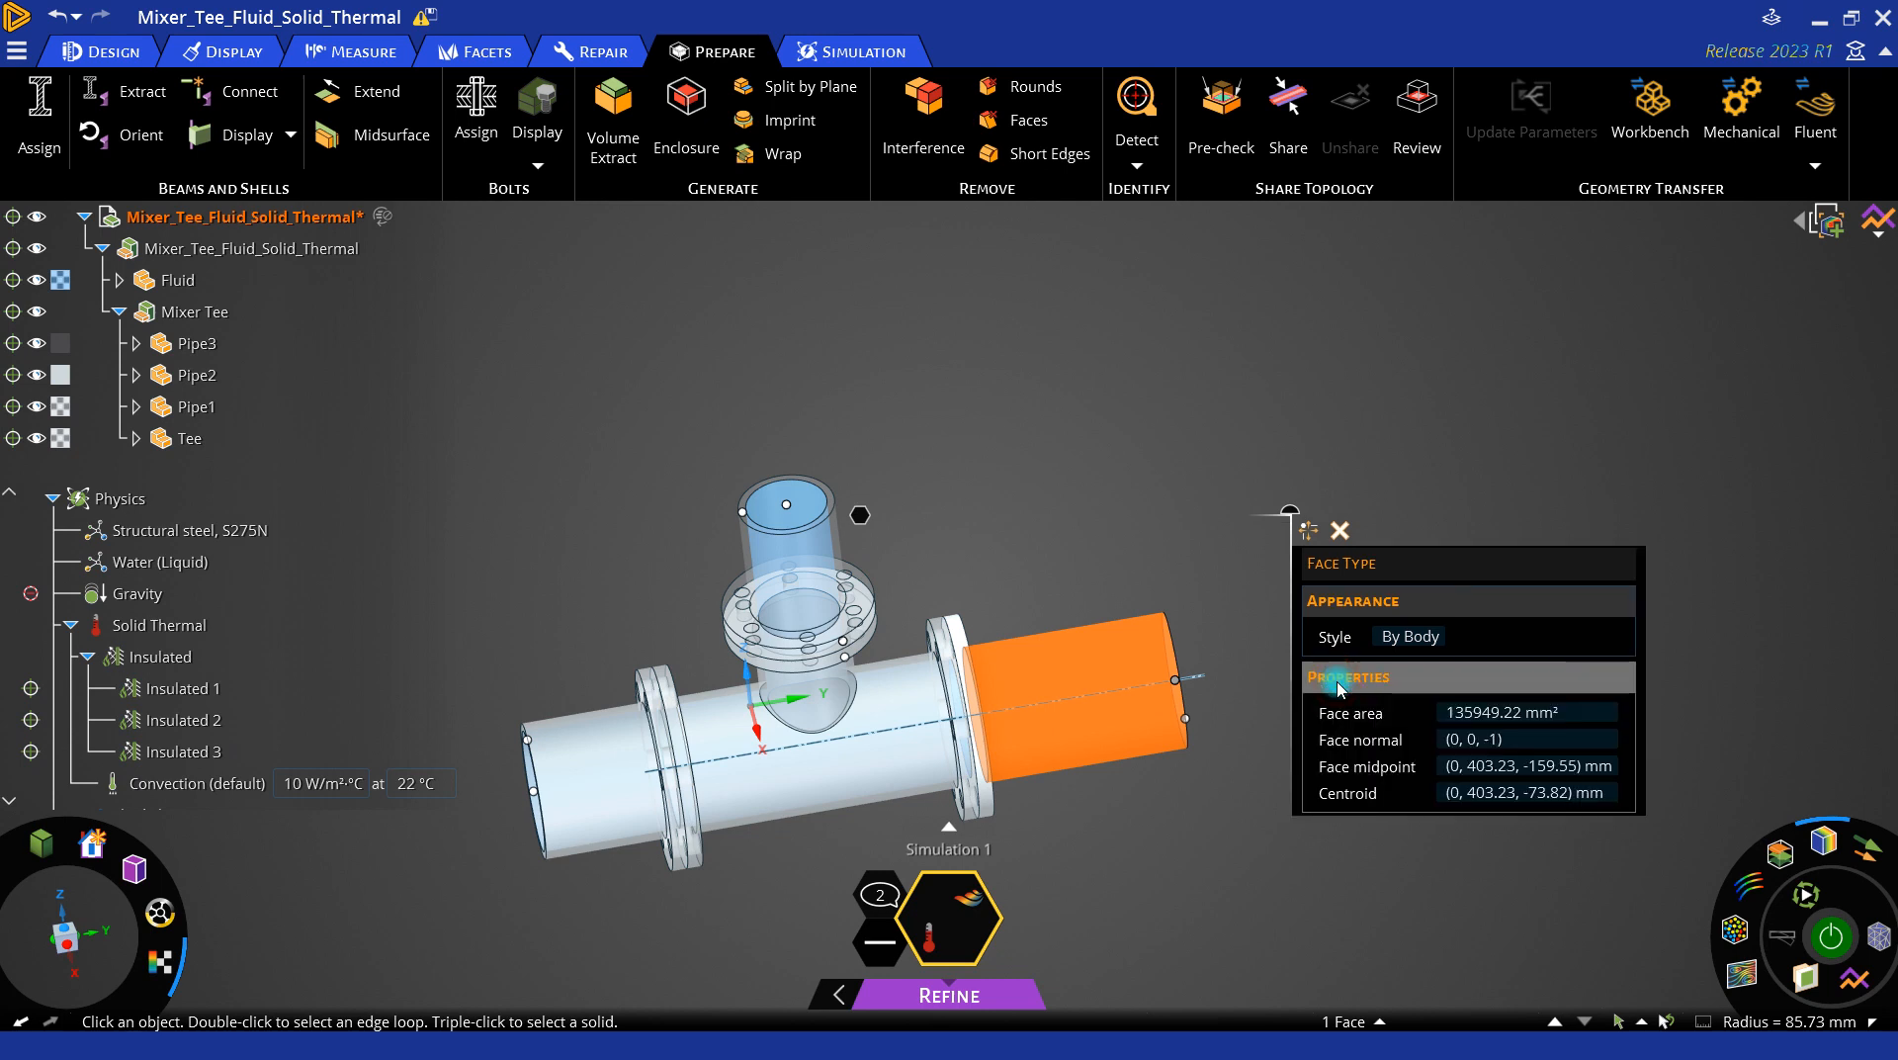
{"action": "left_click", "coordinate": [1354, 563]}
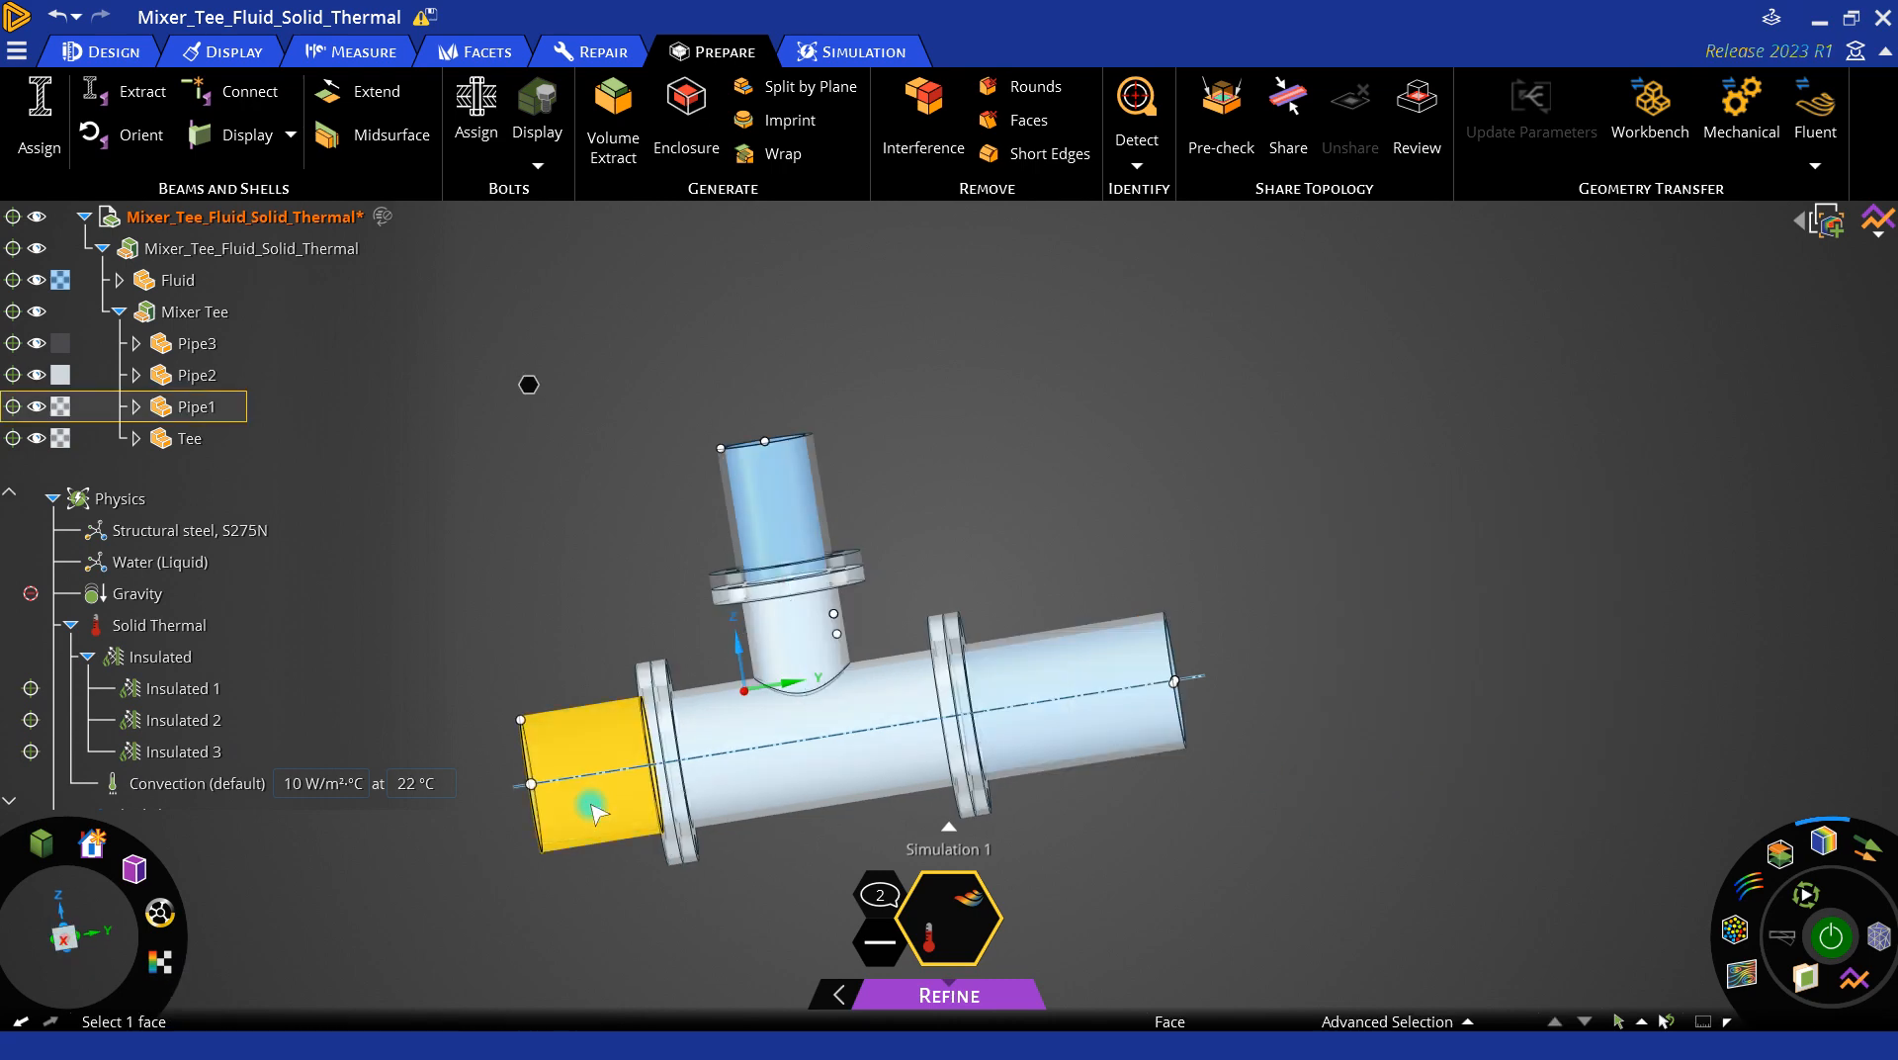
{"action": "left_click", "coordinate": [1040, 724]}
{"action": "middle_click_drag", "start_coordinate": [1040, 724], "coordinate": [1070, 704]}
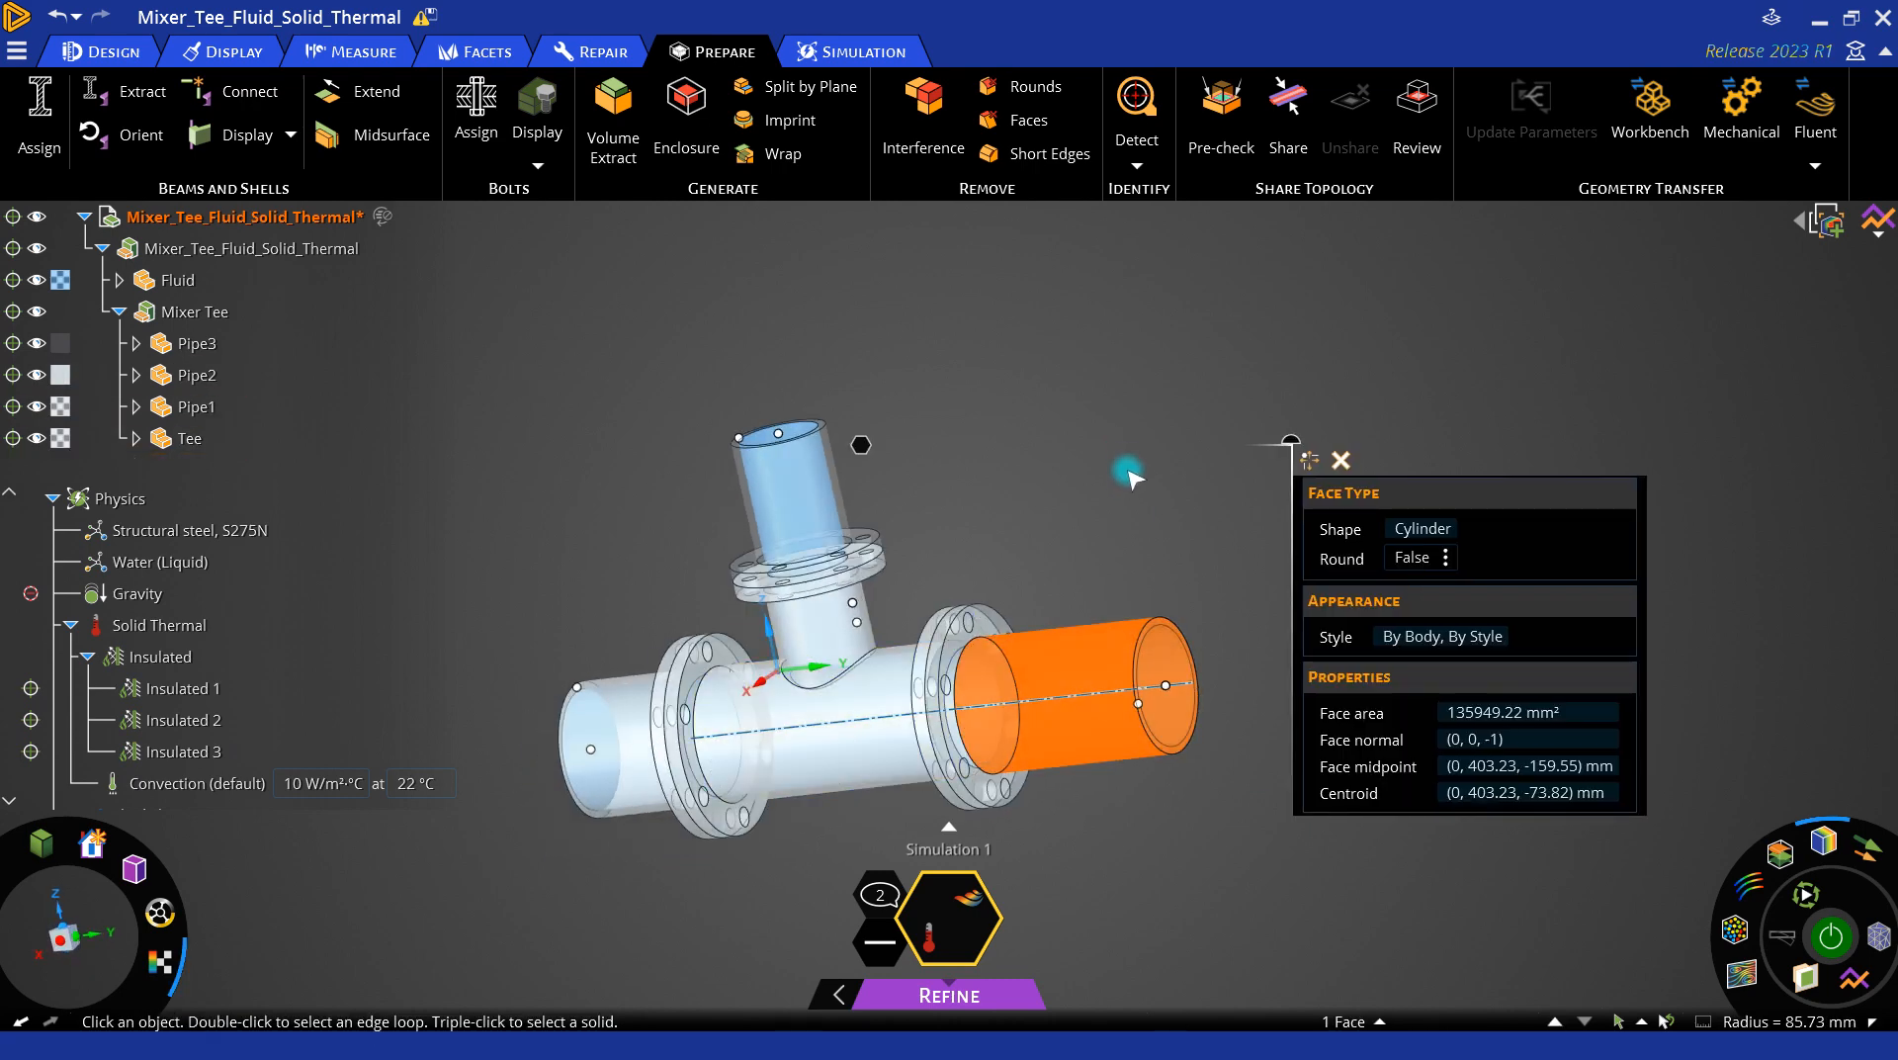
{"action": "middle_click_drag", "start_coordinate": [850, 744], "coordinate": [873, 740]}
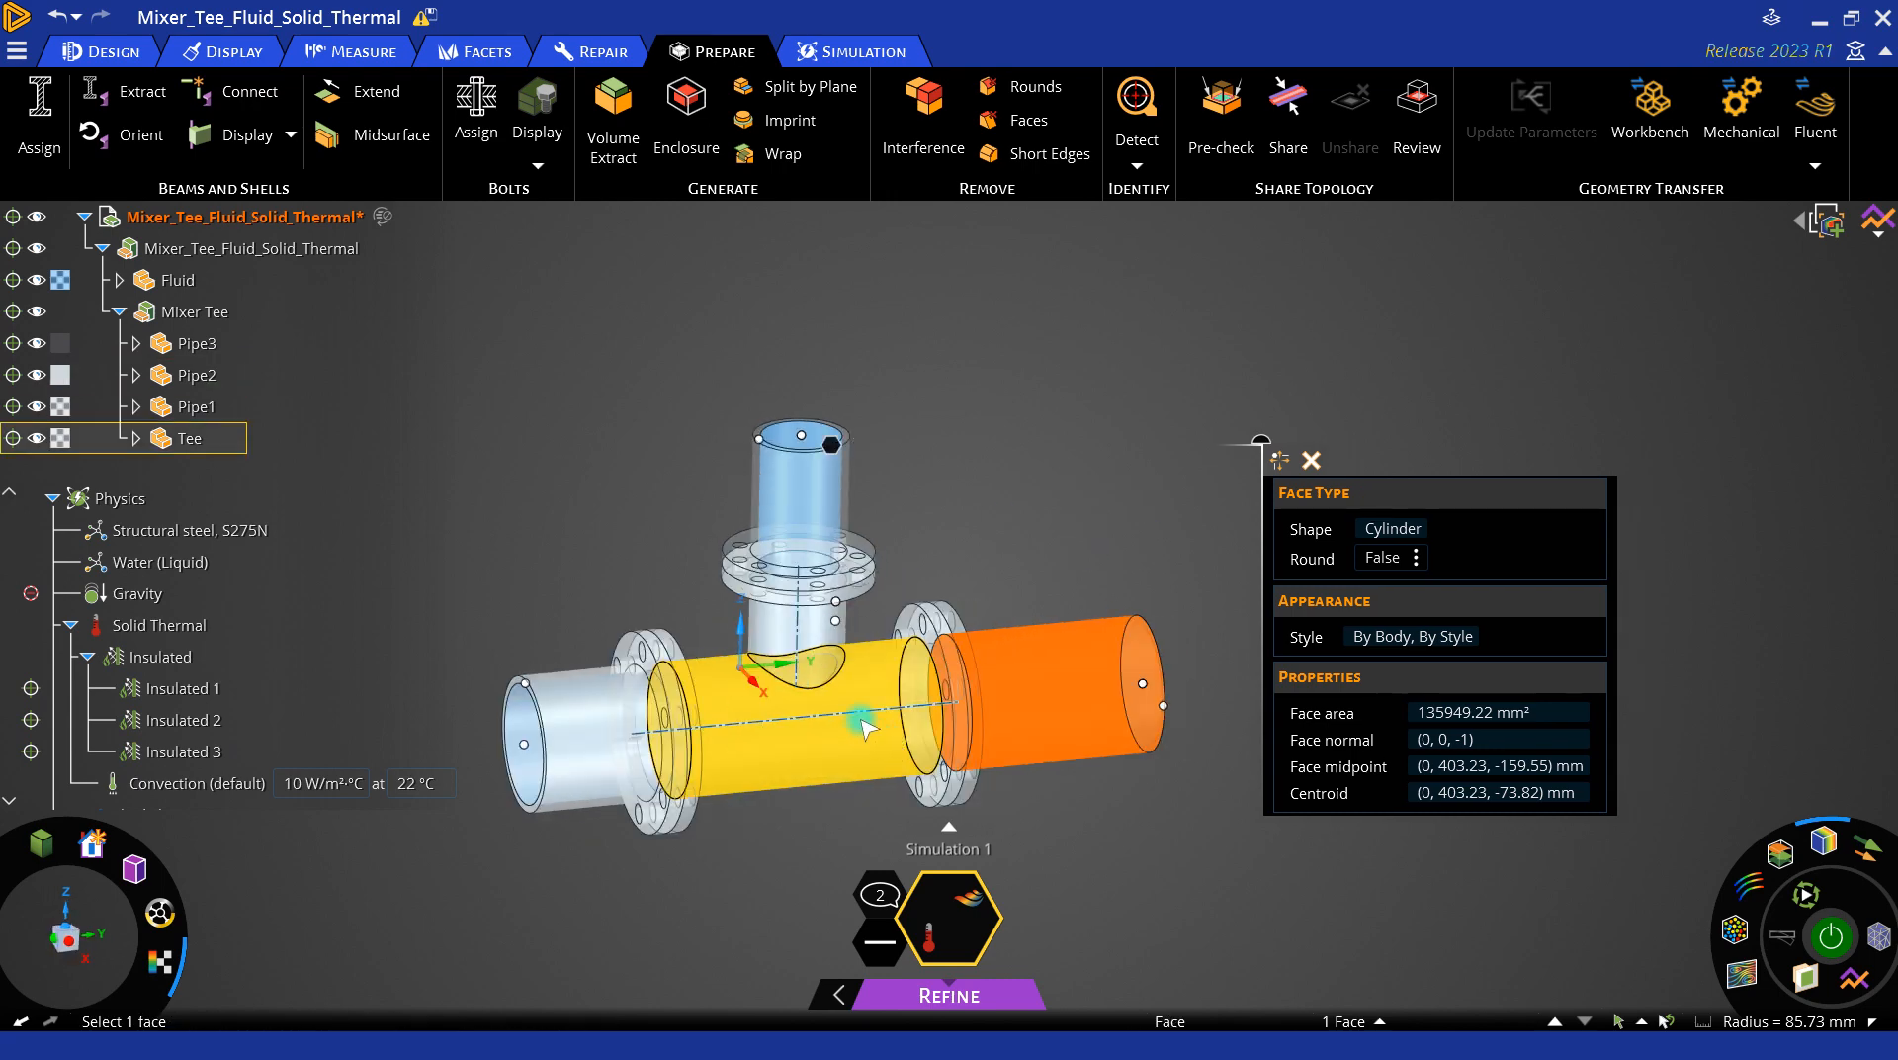
Step: Select the entire Pipe3 body, make it opaque, and clear the selection
{"action": "left_click", "coordinate": [764, 505]}
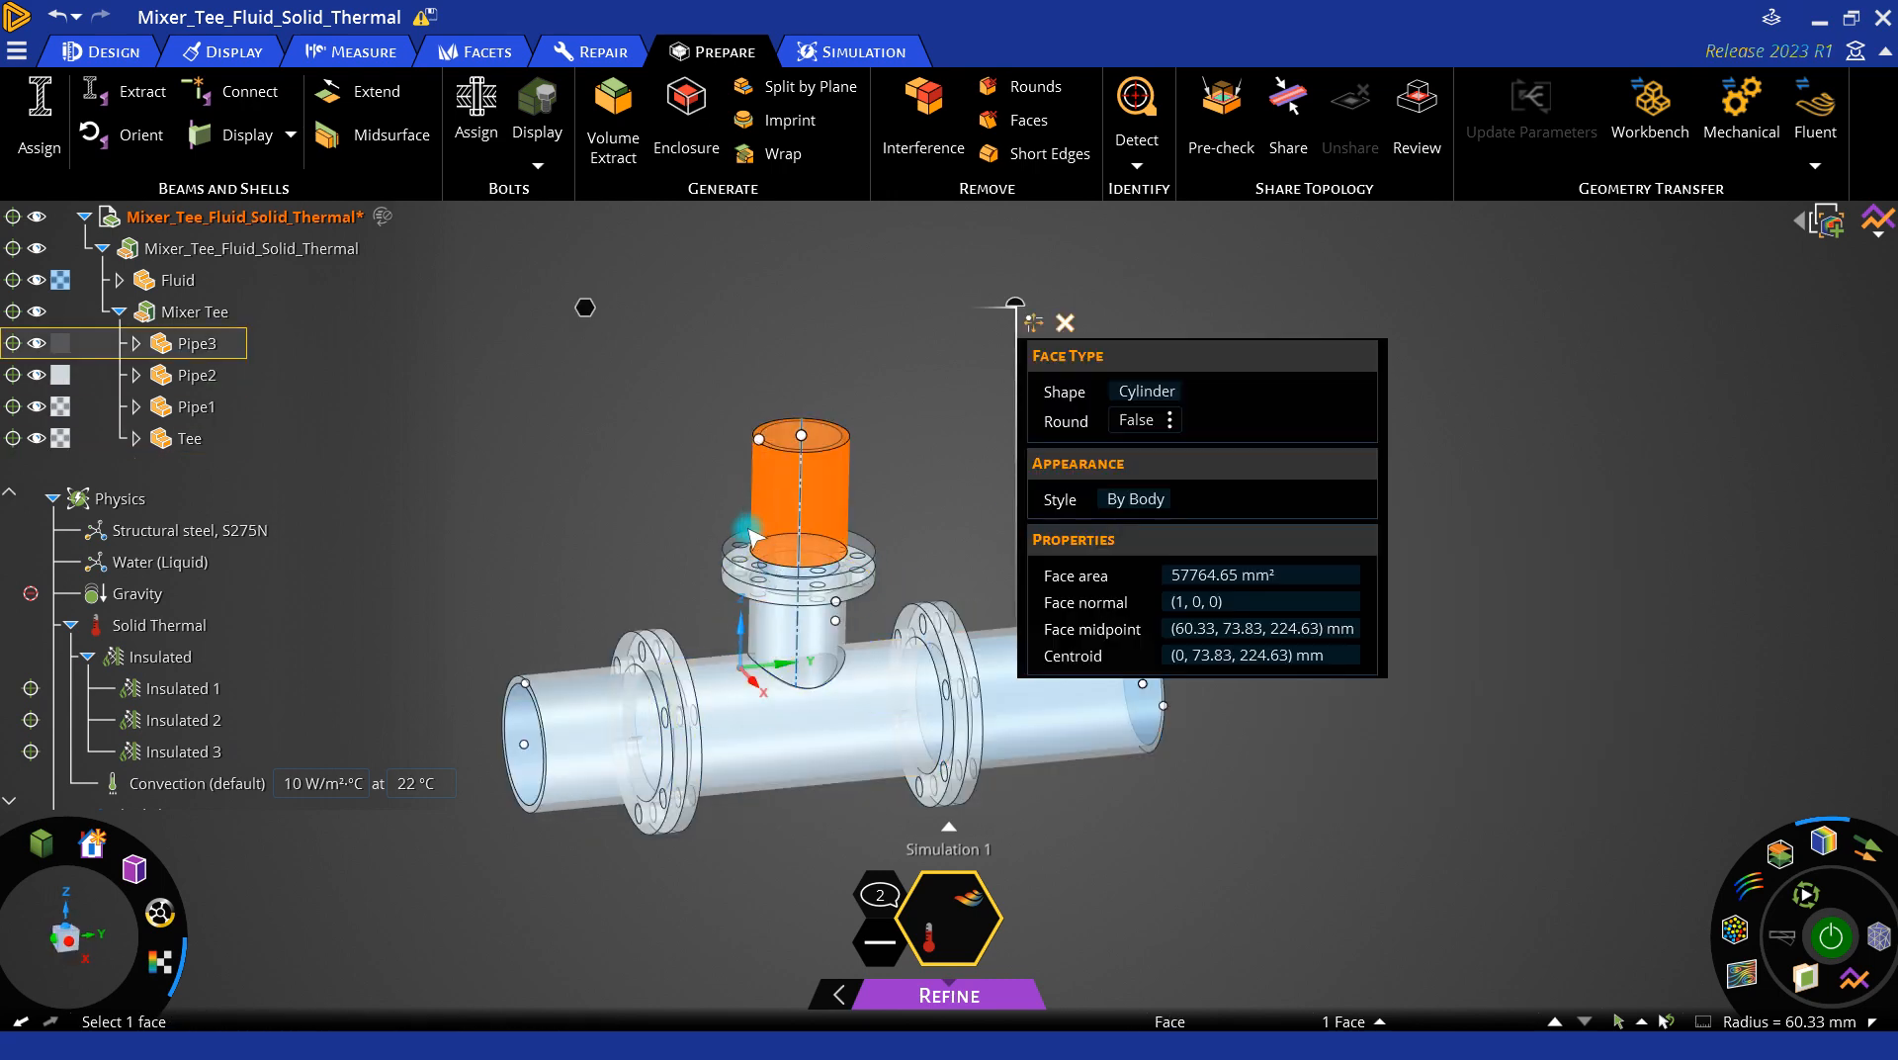
{"action": "triple_click", "coordinate": [764, 524]}
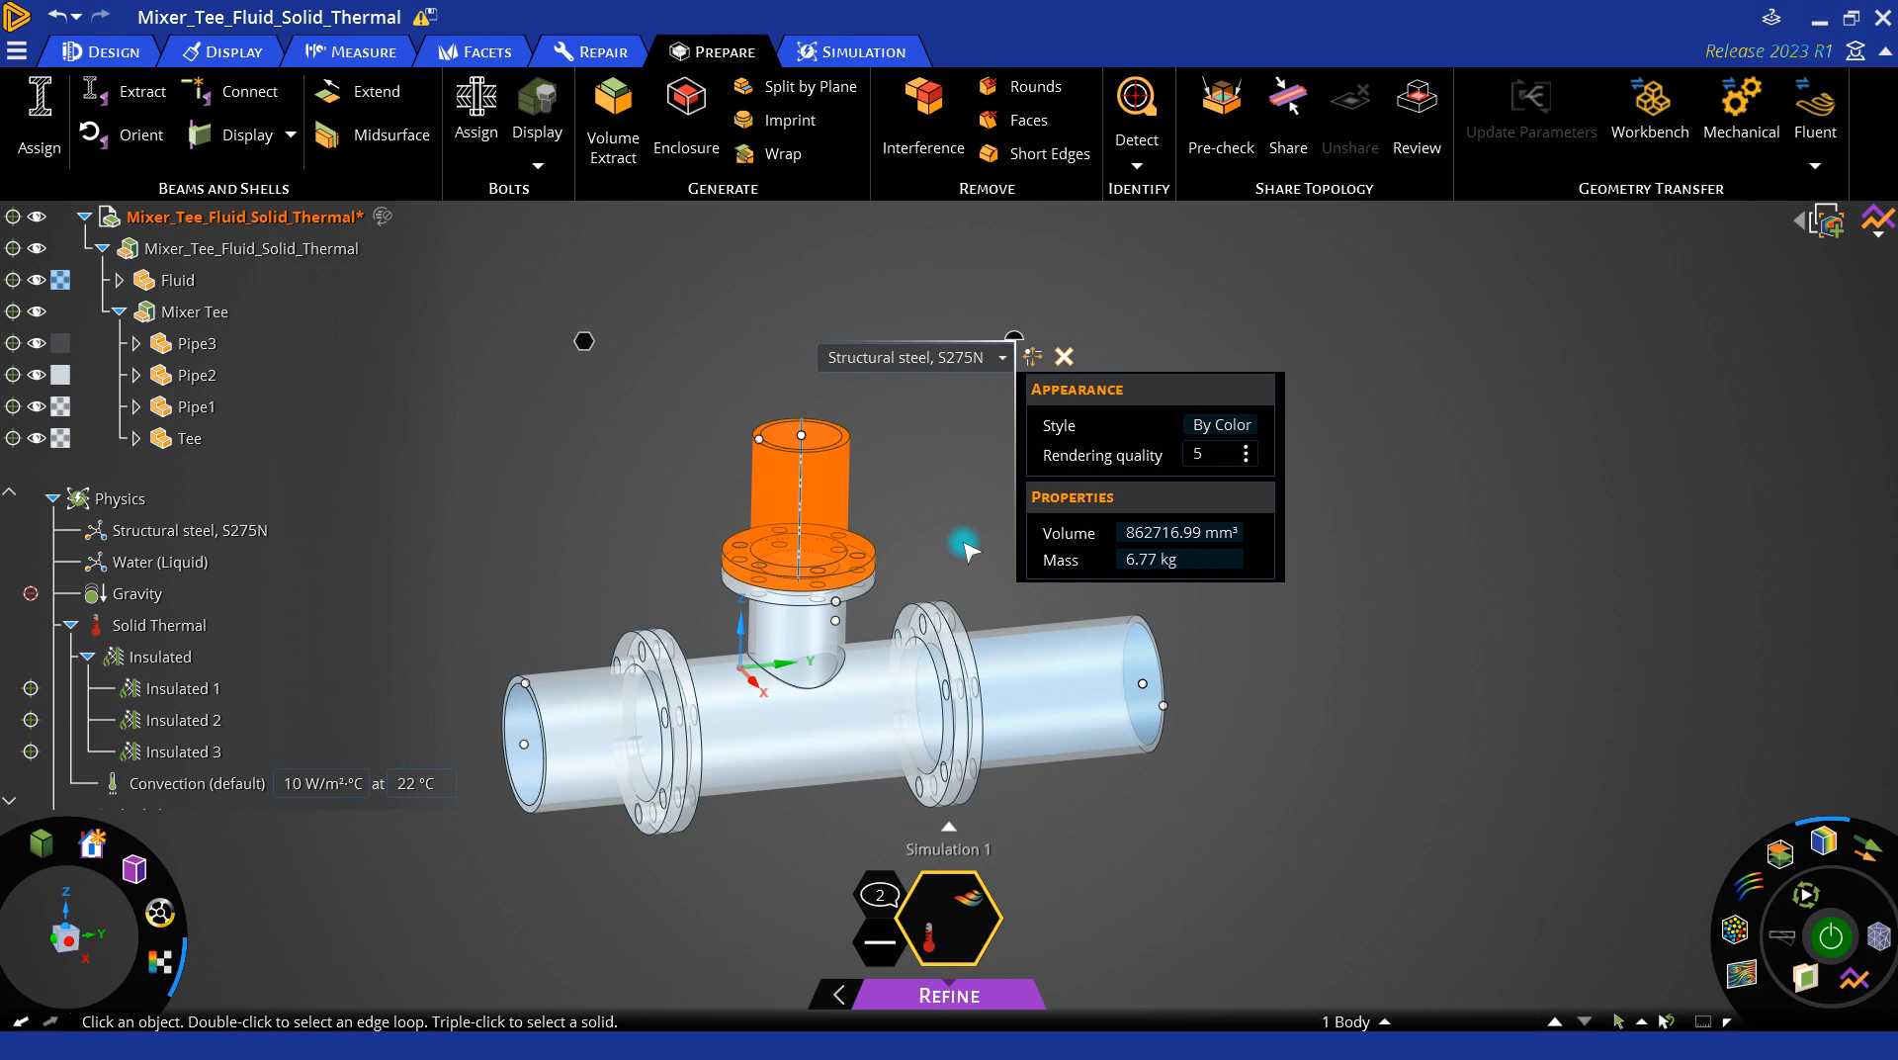
{"action": "middle_click_drag", "start_coordinate": [852, 530], "coordinate": [862, 538]}
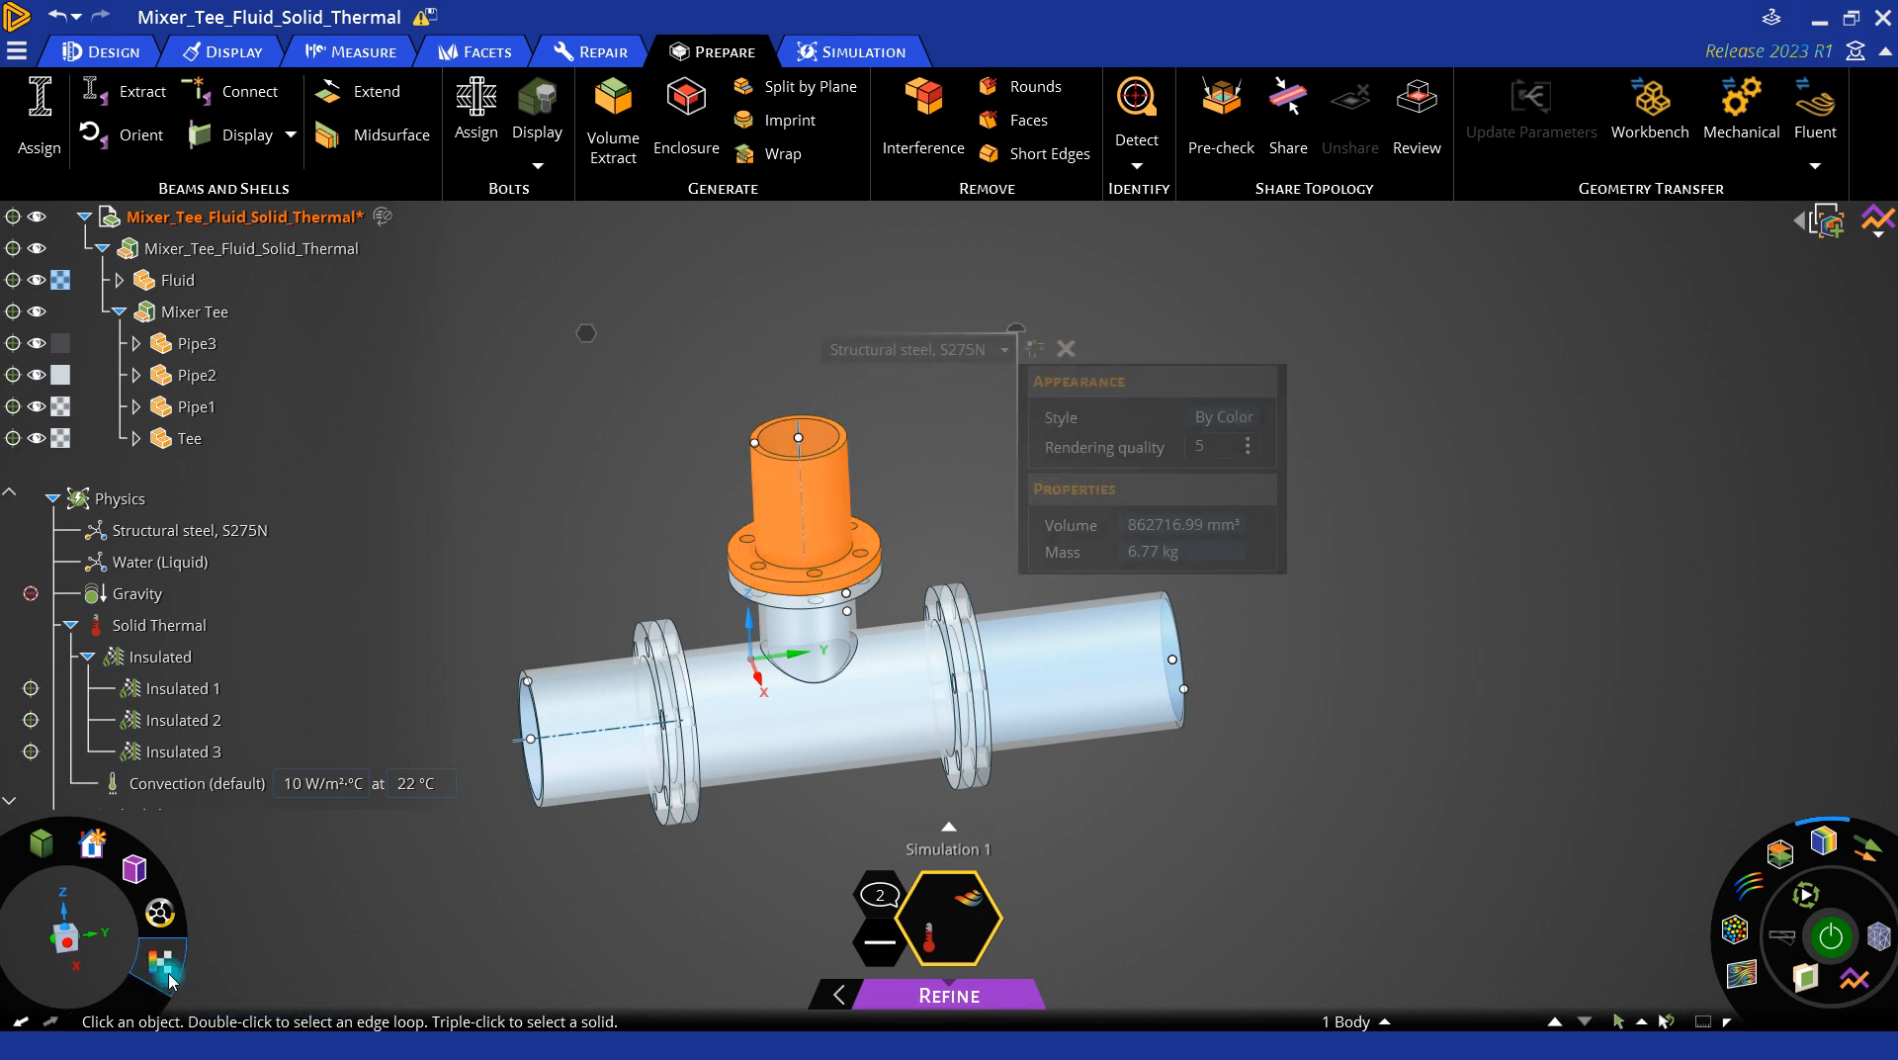
{"action": "left_click", "coordinate": [556, 531]}
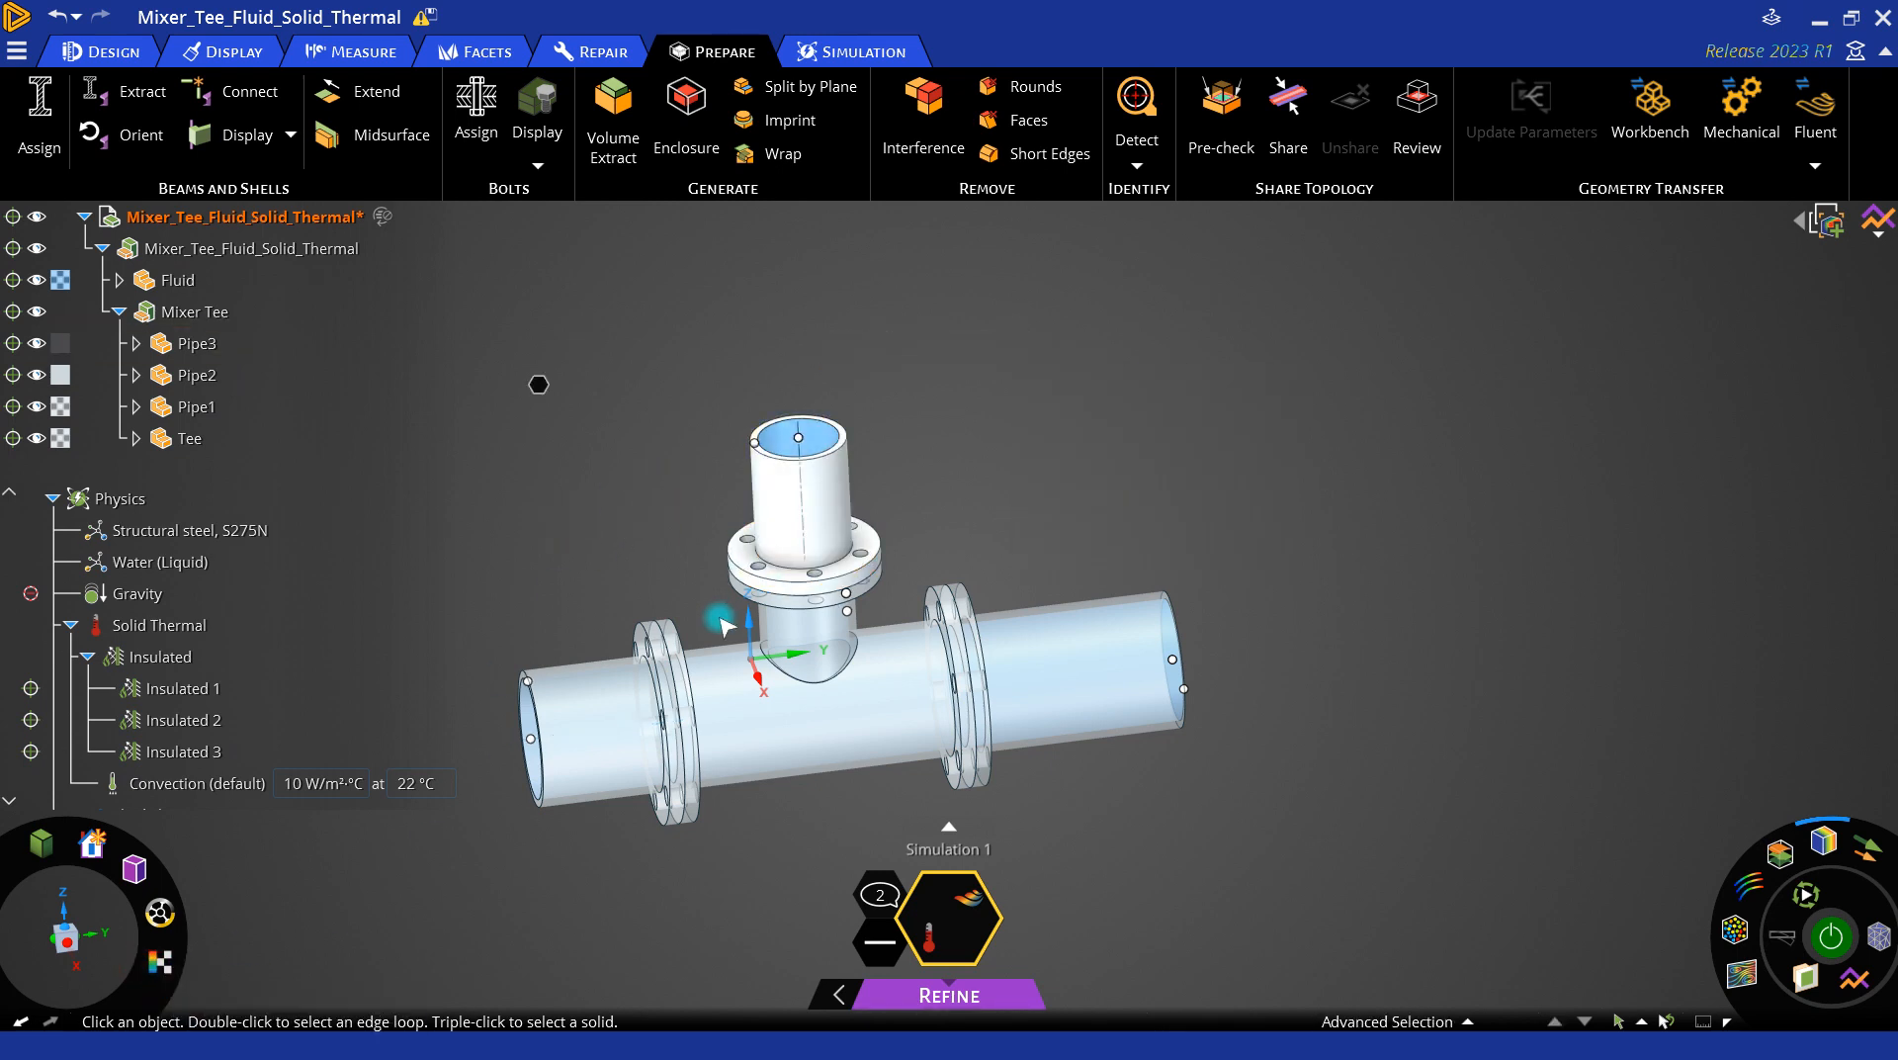
Step: Select the entire vertical branch pipe body, make it transparent, and clear the selection
{"action": "left_click", "coordinate": [781, 497]}
{"action": "left_click", "coordinate": [654, 481]}
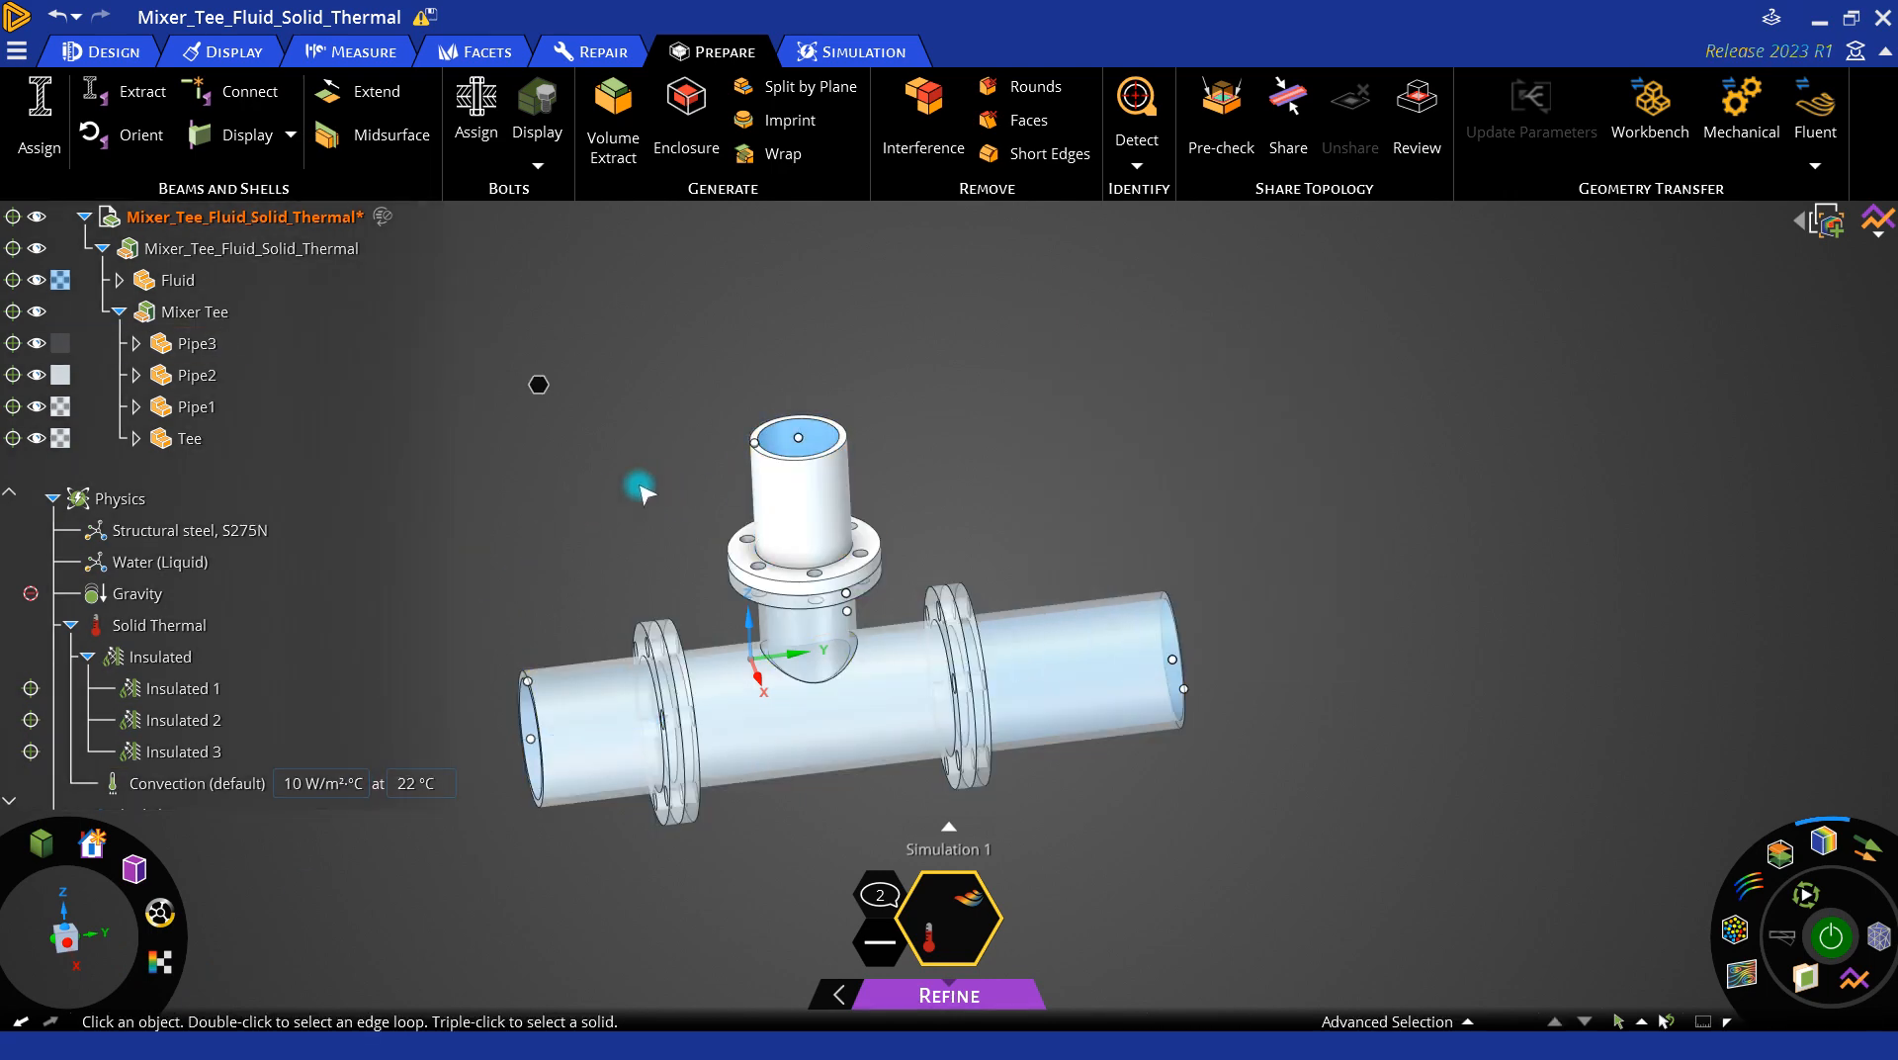
{"action": "scroll", "coordinate": [761, 510], "scroll_direction": "up", "scroll_amount": 2}
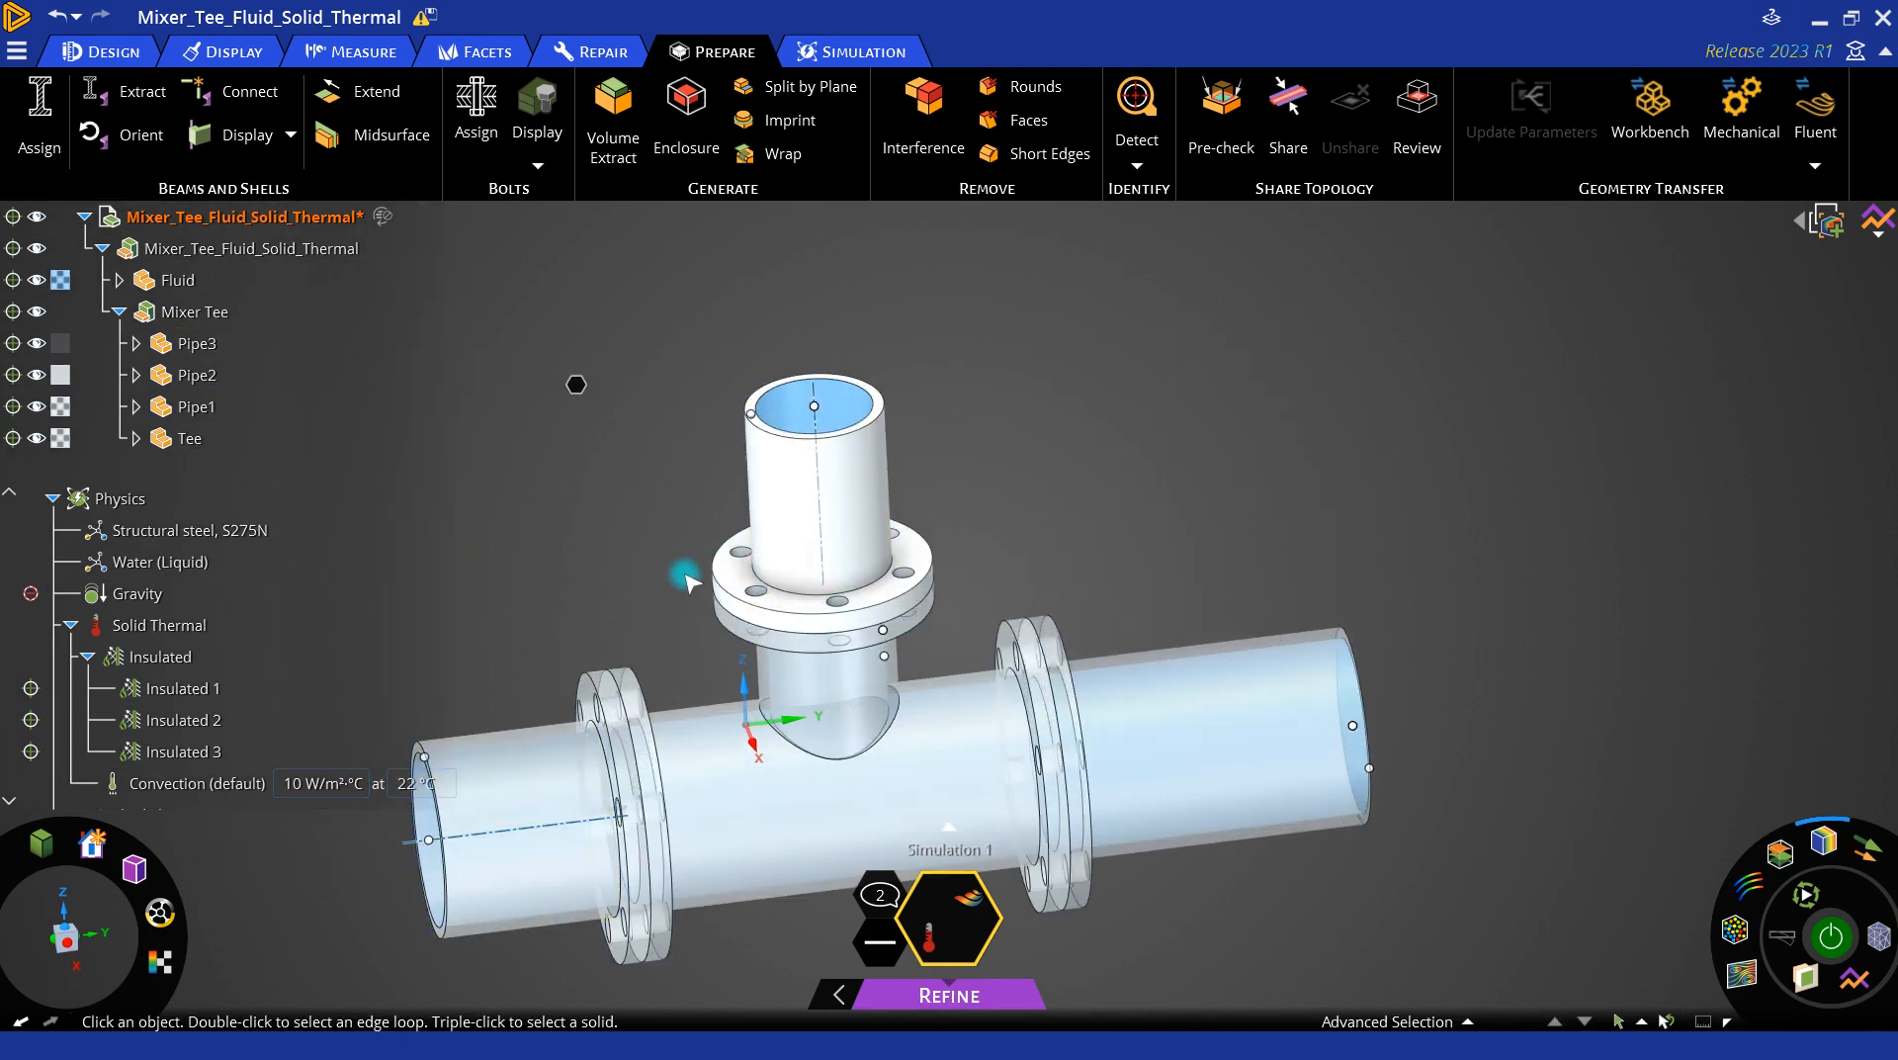
{"action": "left_click", "coordinate": [803, 499]}
{"action": "triple_click", "coordinate": [803, 499]}
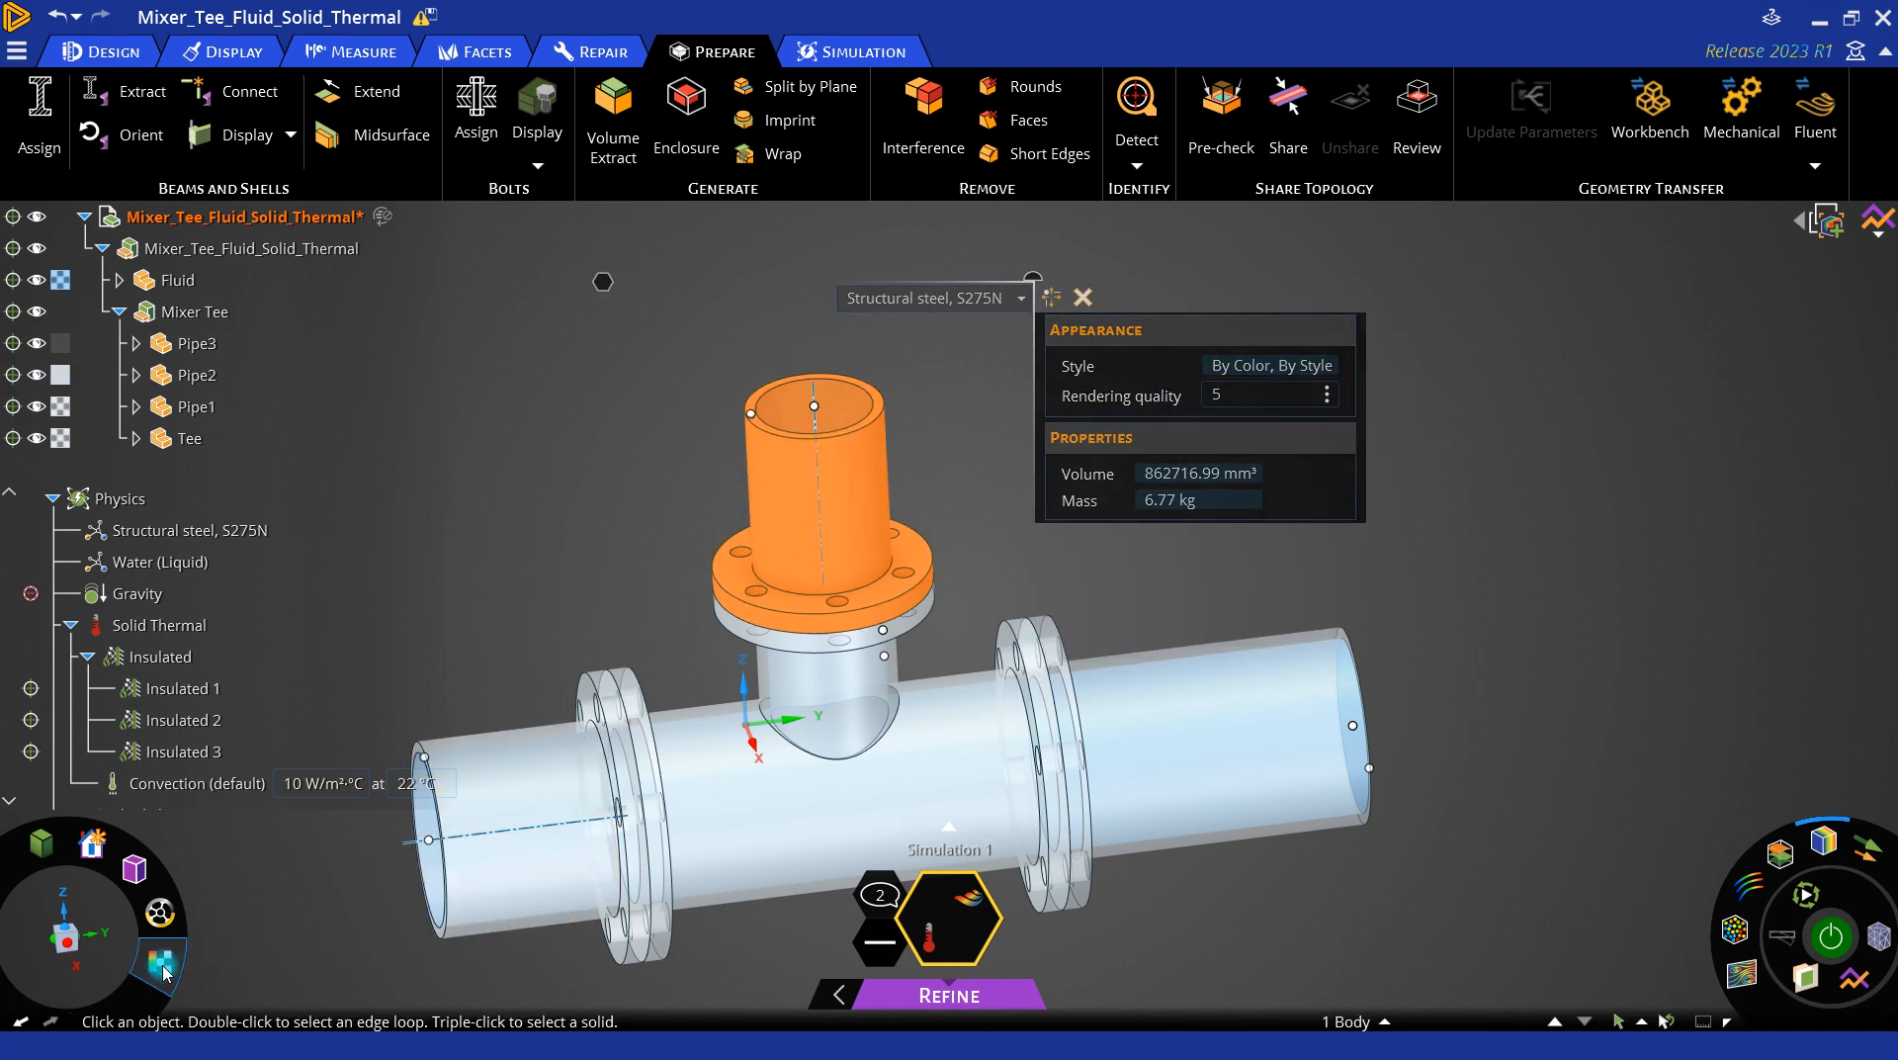
{"action": "left_click", "coordinate": [551, 514]}
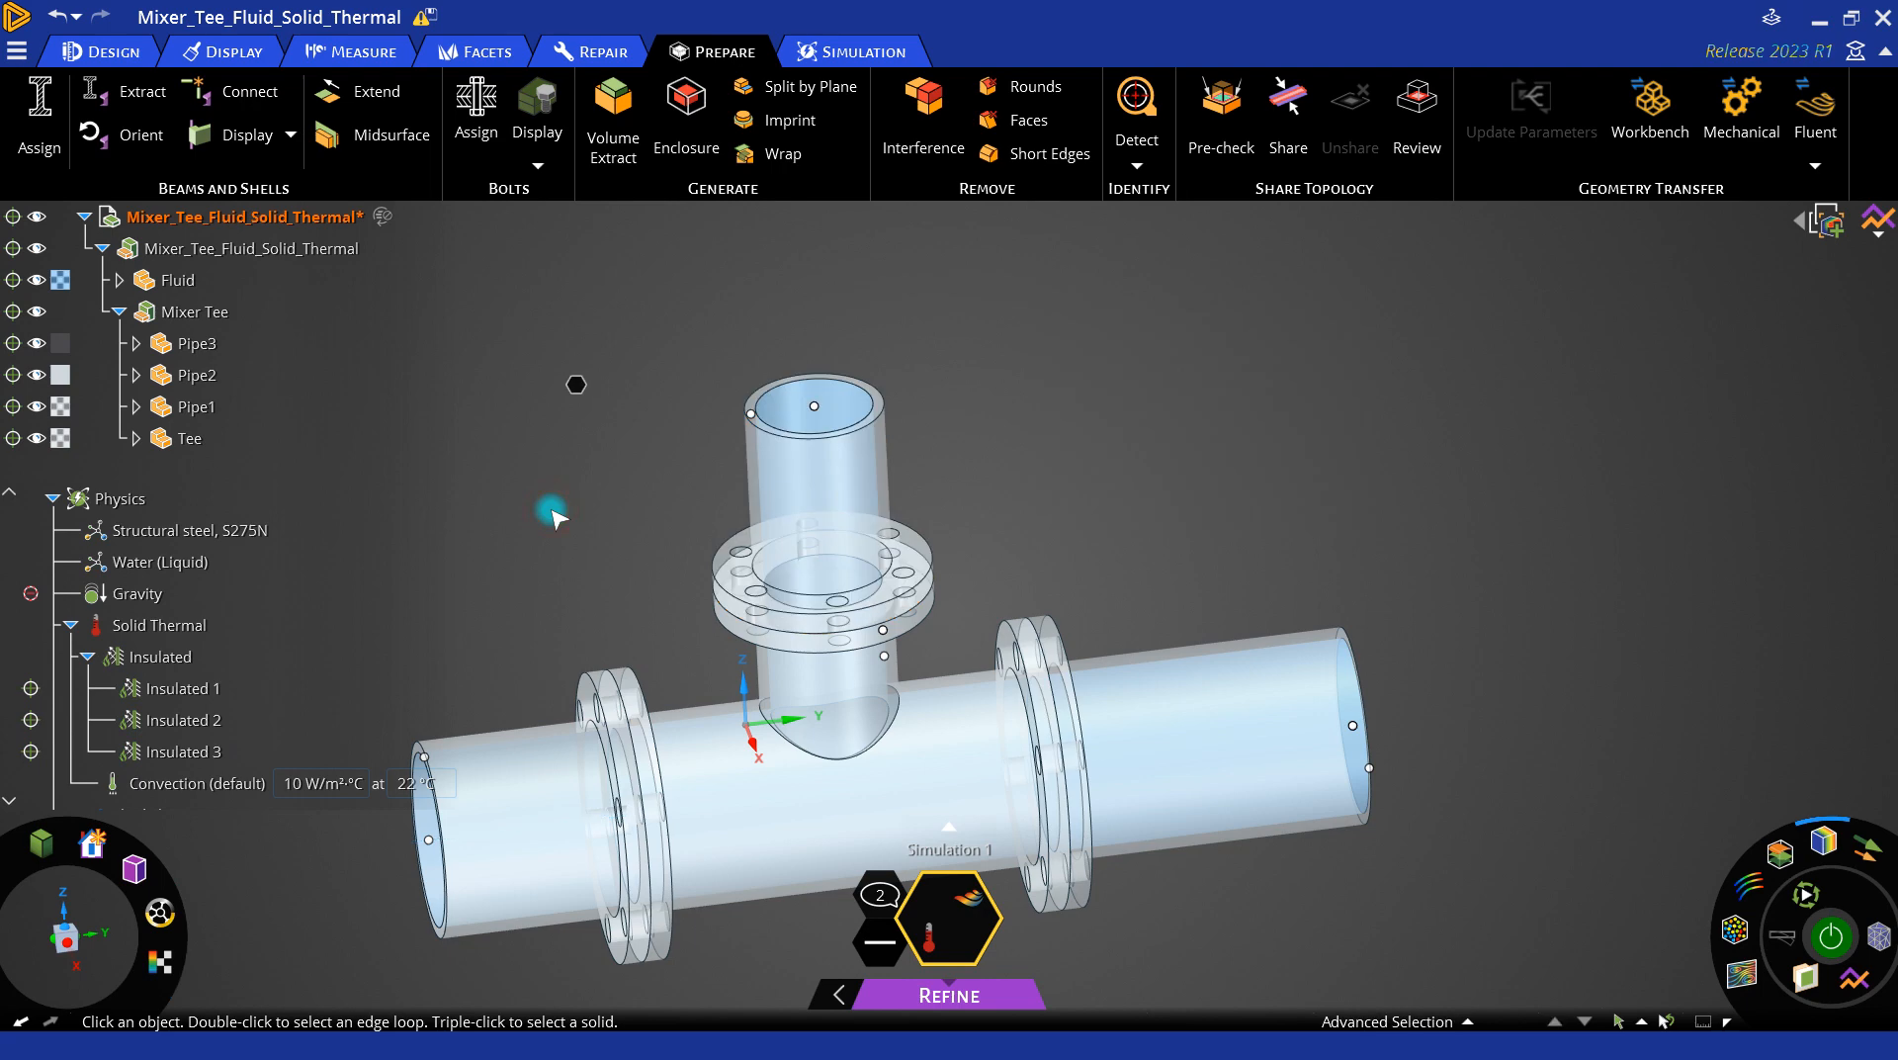
{"action": "mouse_move", "coordinate": [1041, 517]}
{"action": "middle_mouse_down"}
{"action": "mouse_move", "coordinate": [1021, 550]}
{"action": "mouse_move", "coordinate": [1088, 402]}
{"action": "mouse_move", "coordinate": [1088, 475]}
{"action": "mouse_move", "coordinate": [1106, 478]}
{"action": "middle_mouse_up"}
{"action": "scroll", "coordinate": [1106, 478], "scroll_direction": "down", "scroll_amount": 3}
{"action": "middle_click_drag", "start_coordinate": [999, 568], "coordinate": [1040, 593]}
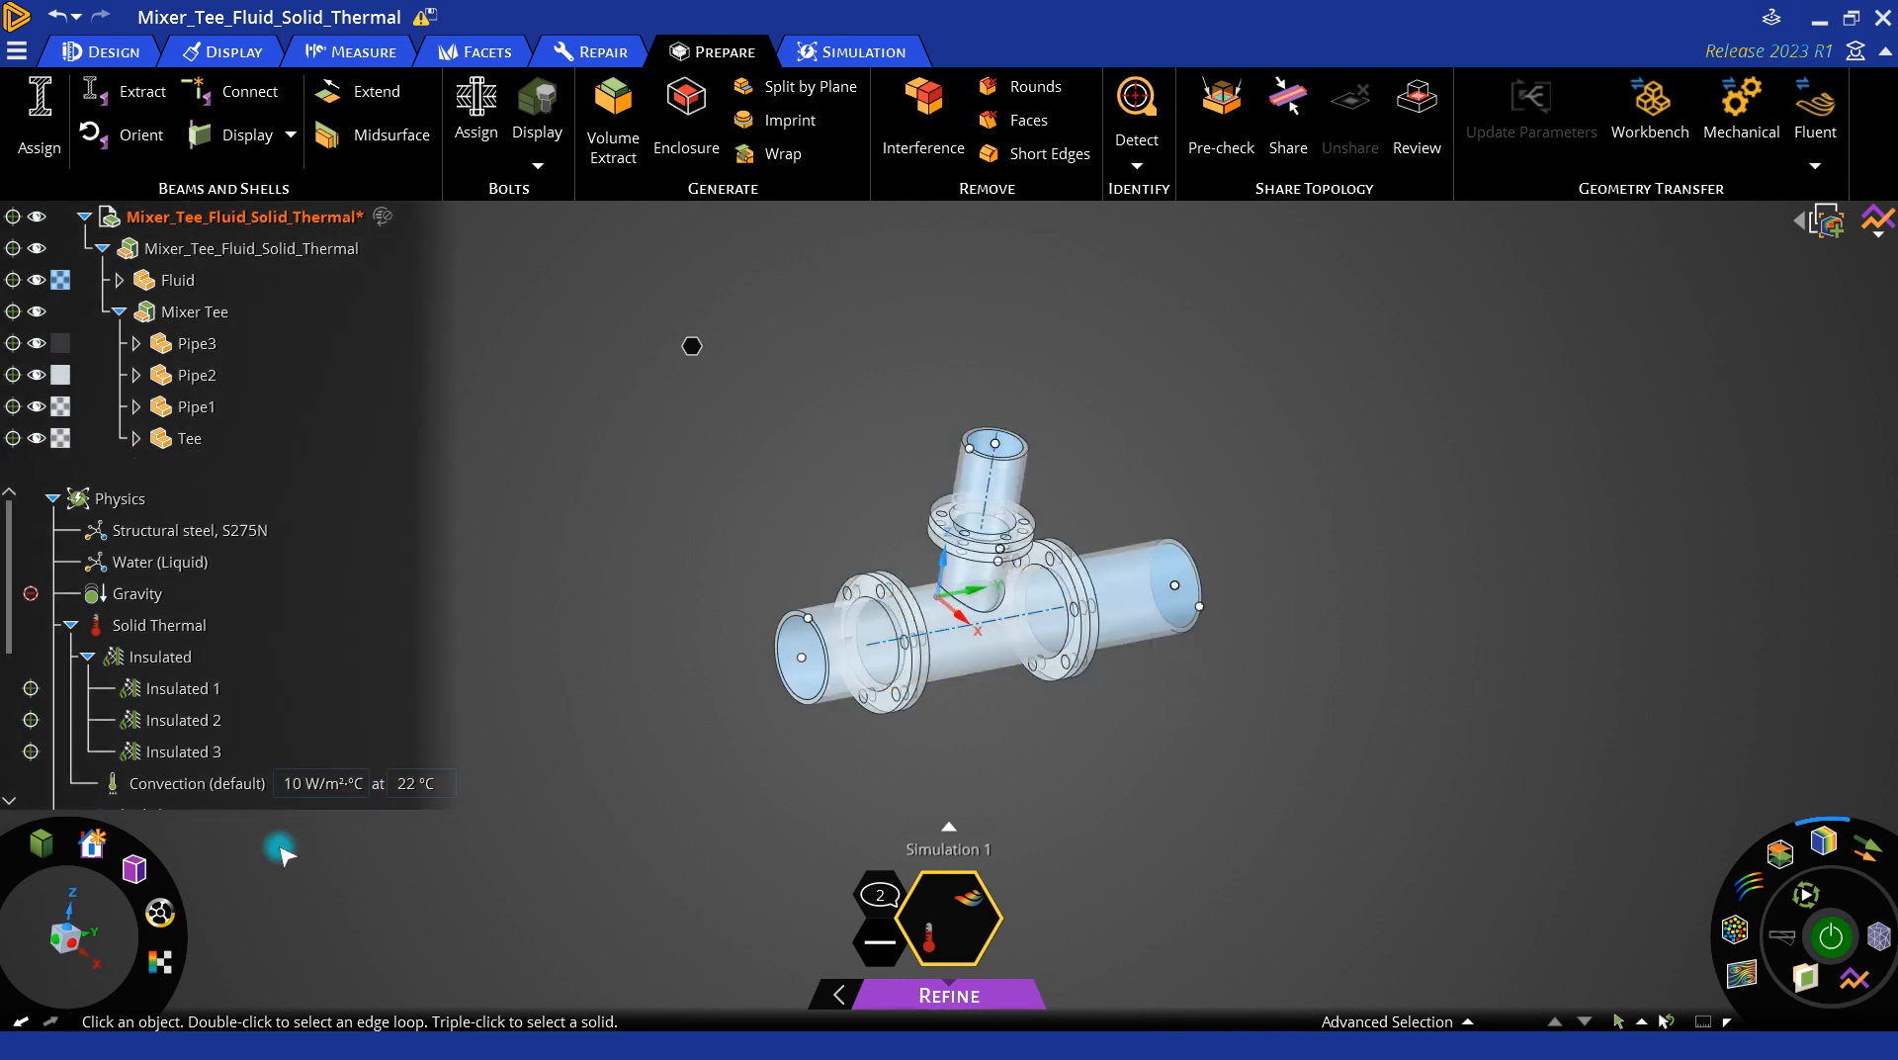
Step: Review the fluid flow conditions and connections in the physics tree, and bring up the simulation tools
{"action": "scroll", "coordinate": [236, 581], "scroll_direction": "down", "scroll_amount": 2}
{"action": "scroll", "coordinate": [234, 580], "scroll_direction": "down", "scroll_amount": 8}
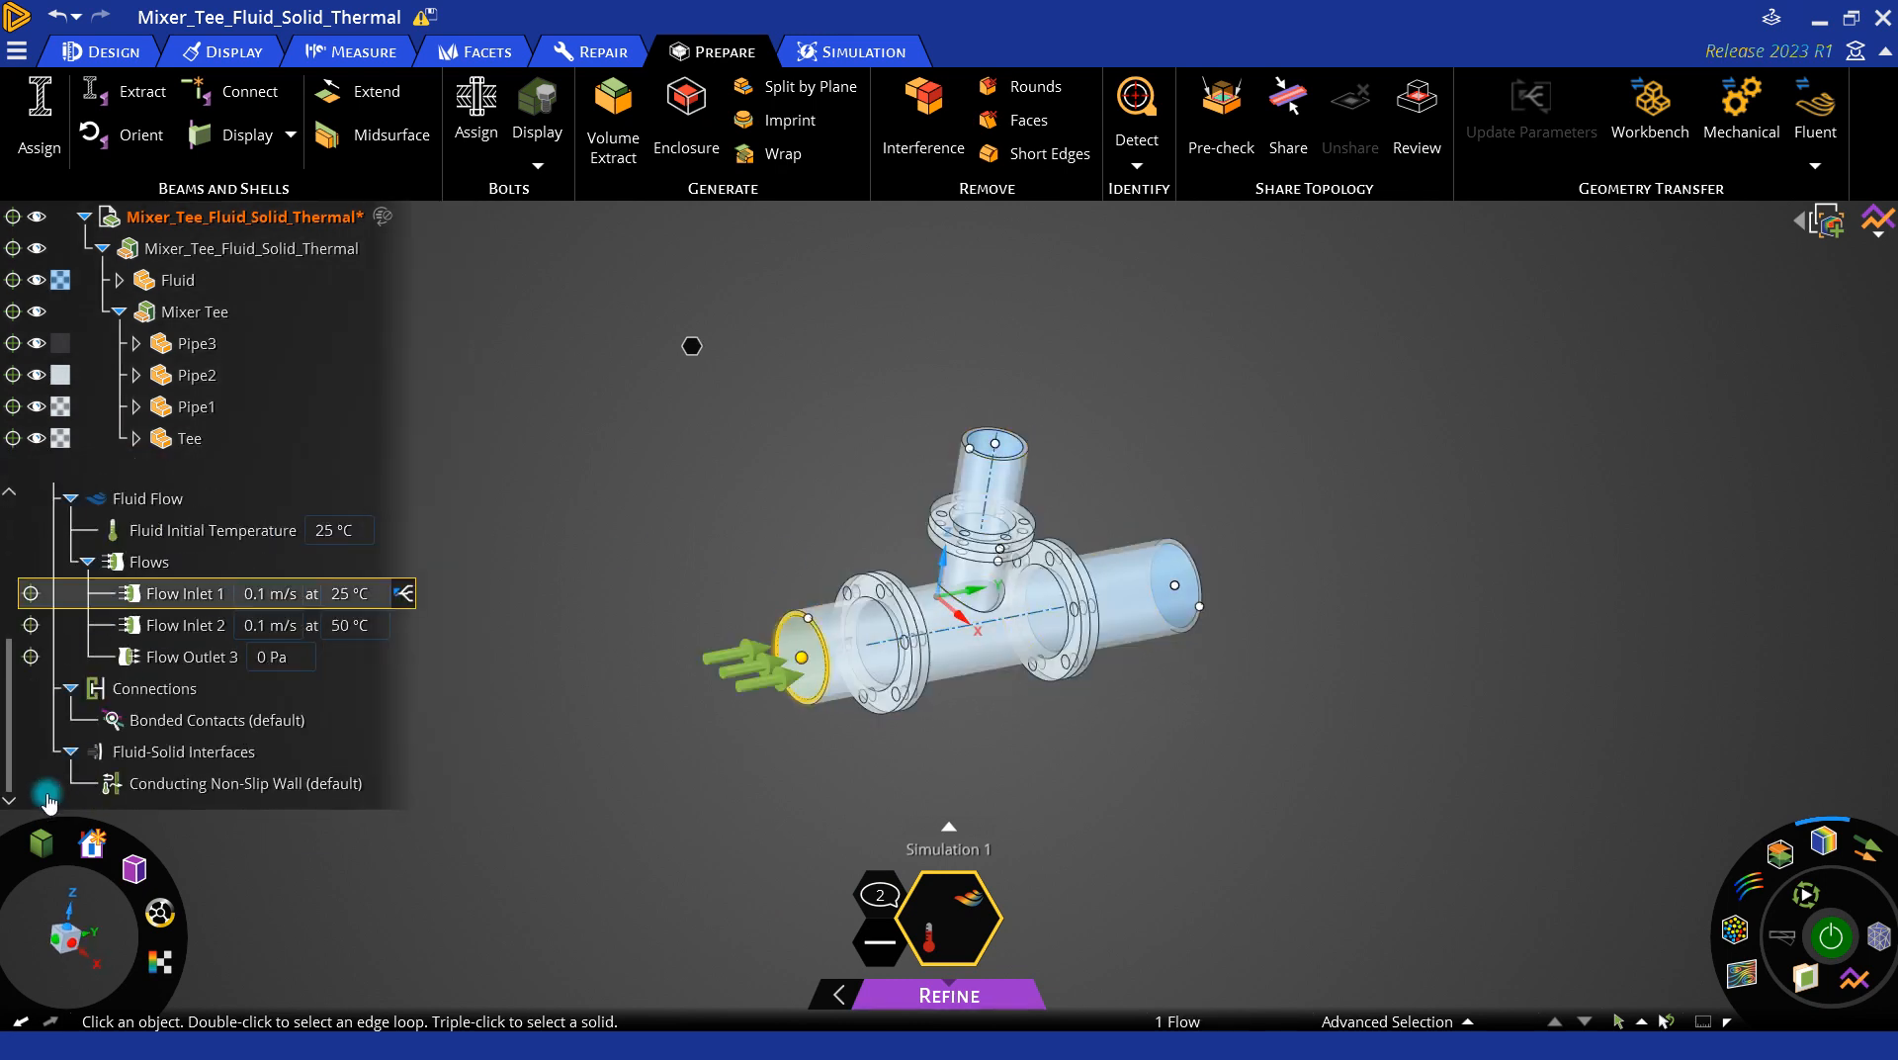
{"action": "left_click", "coordinate": [143, 657]}
{"action": "left_click", "coordinate": [134, 690]}
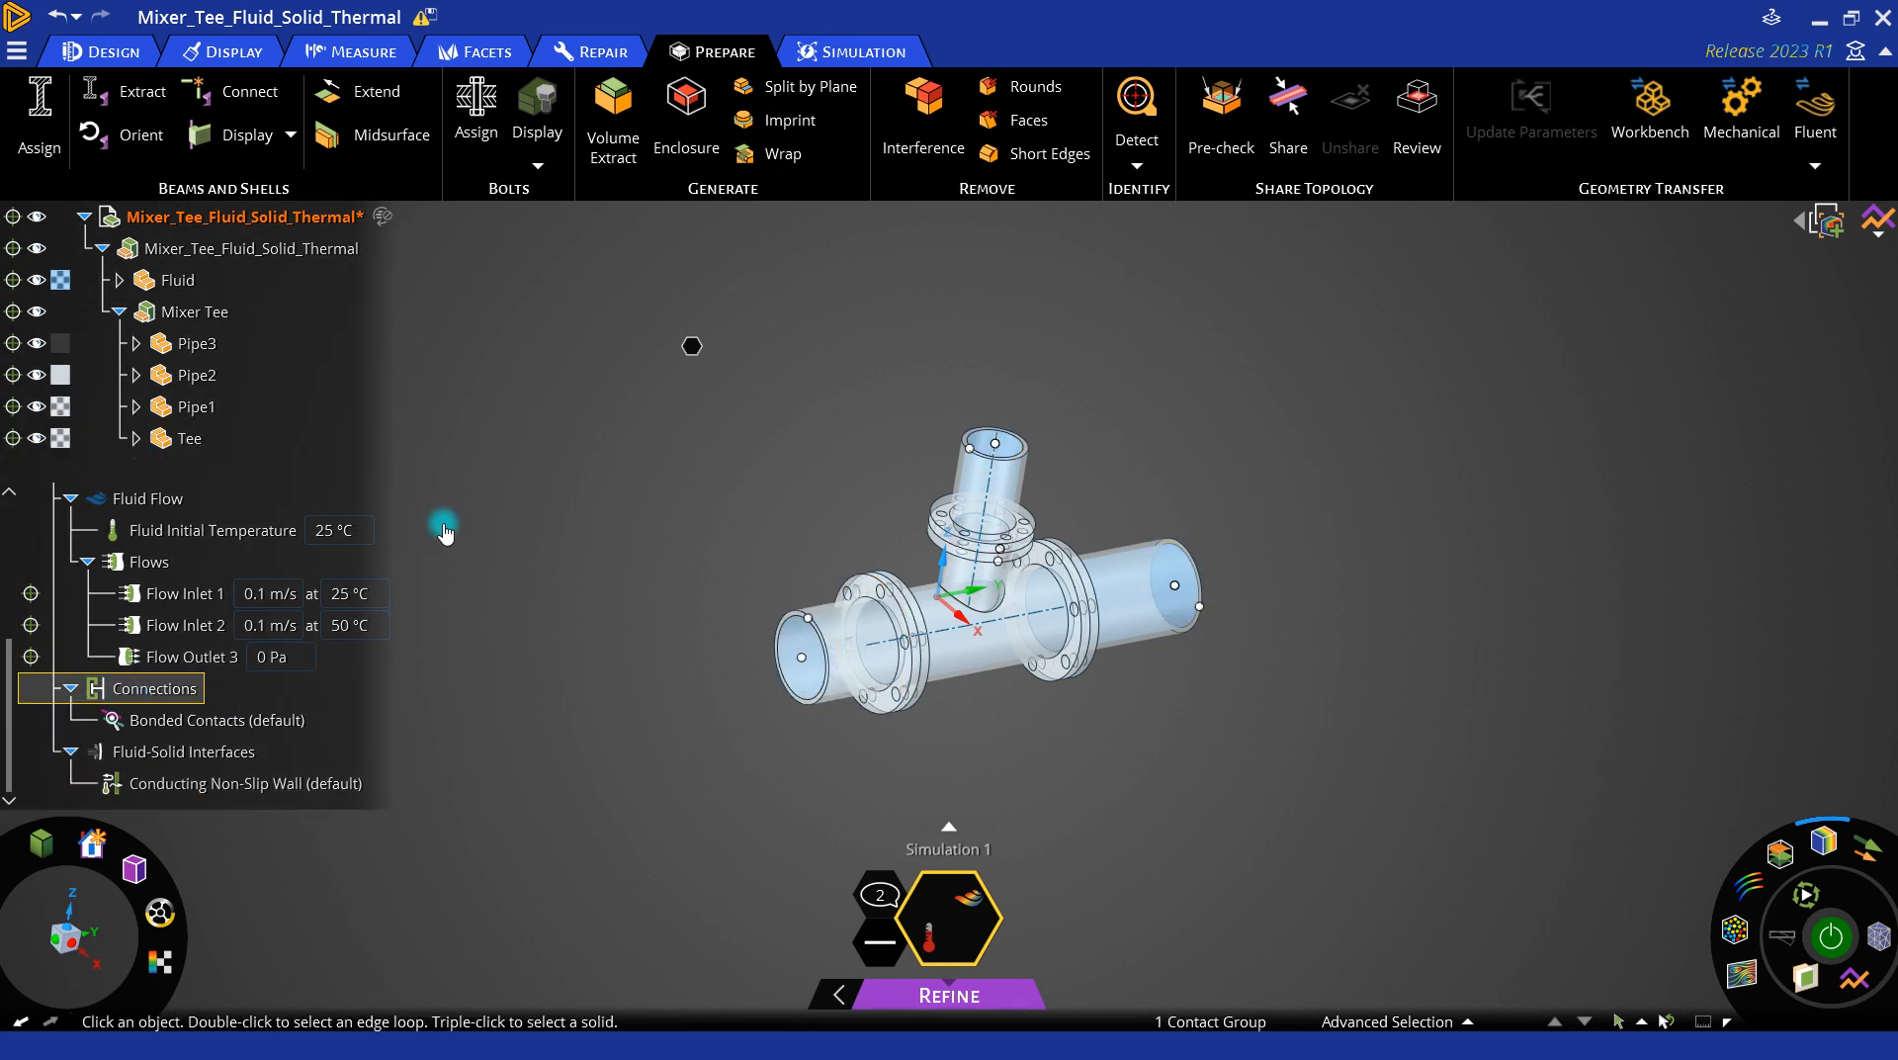
{"action": "left_click", "coordinate": [877, 44]}
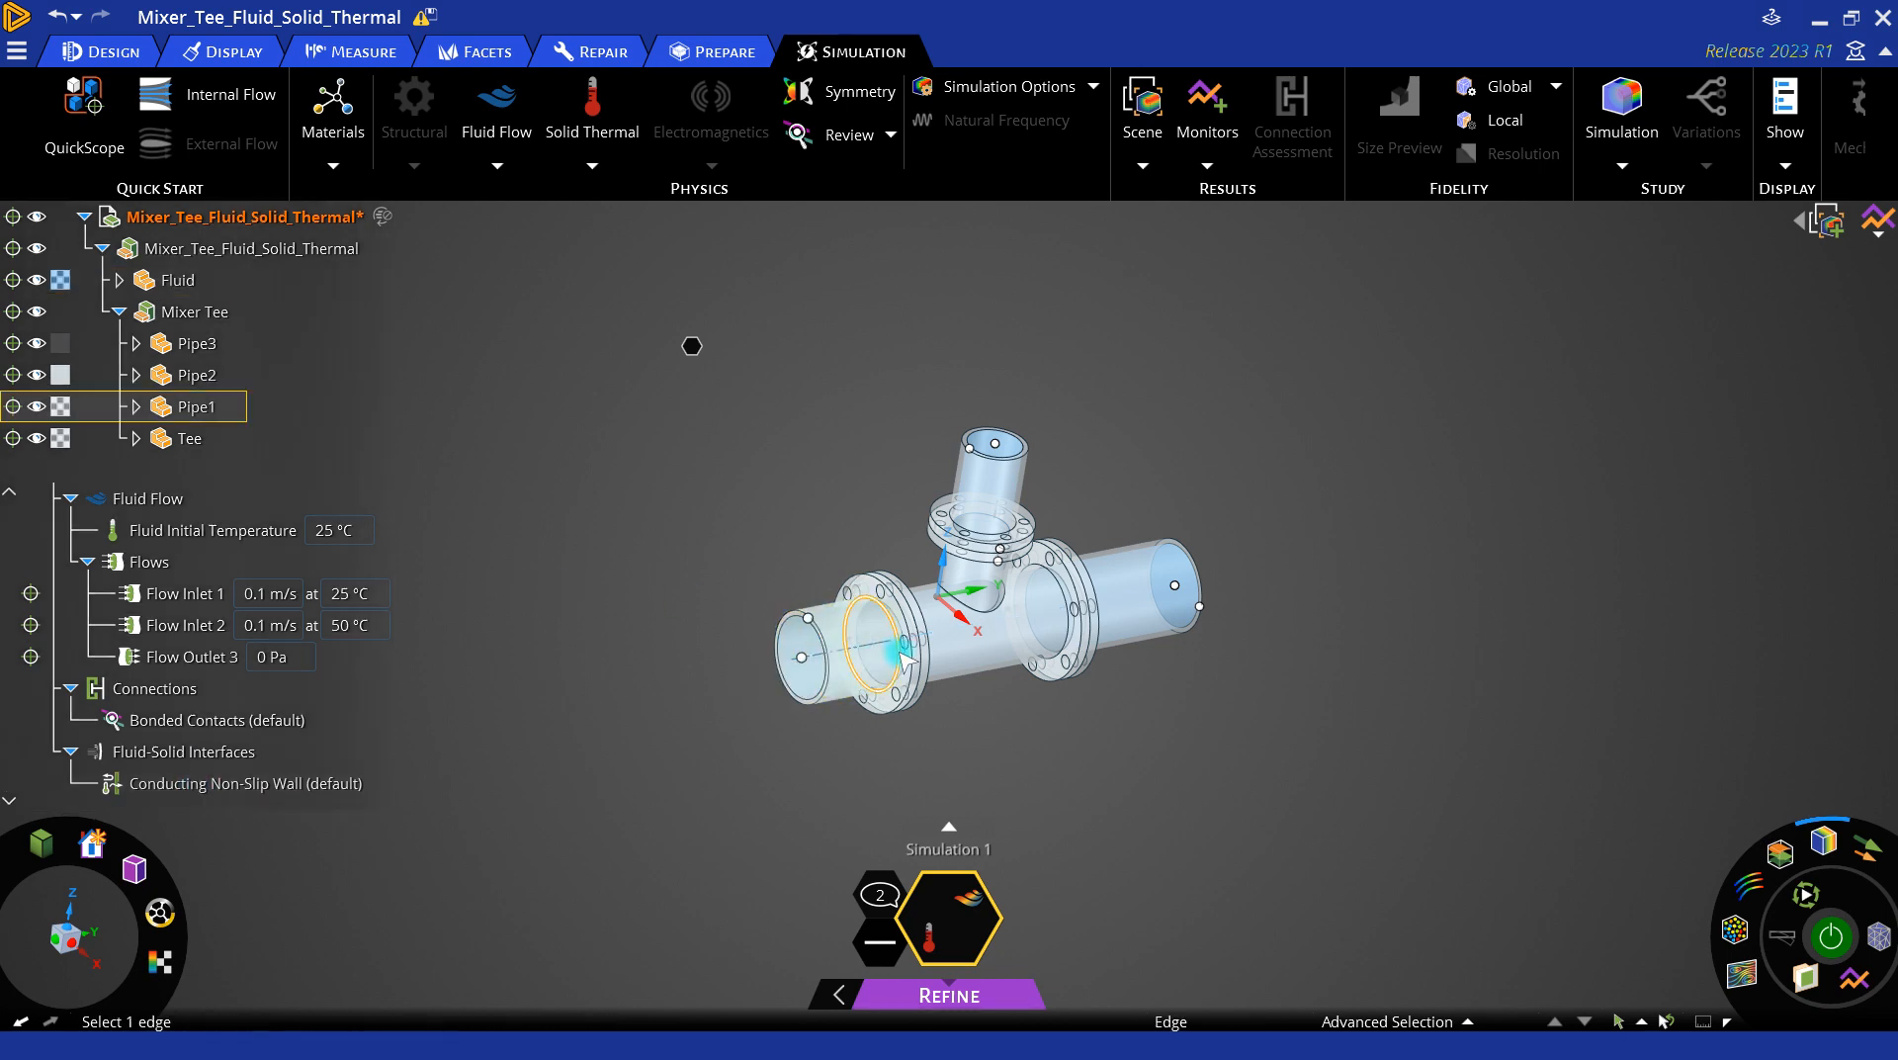
{"action": "left_click", "coordinate": [779, 674]}
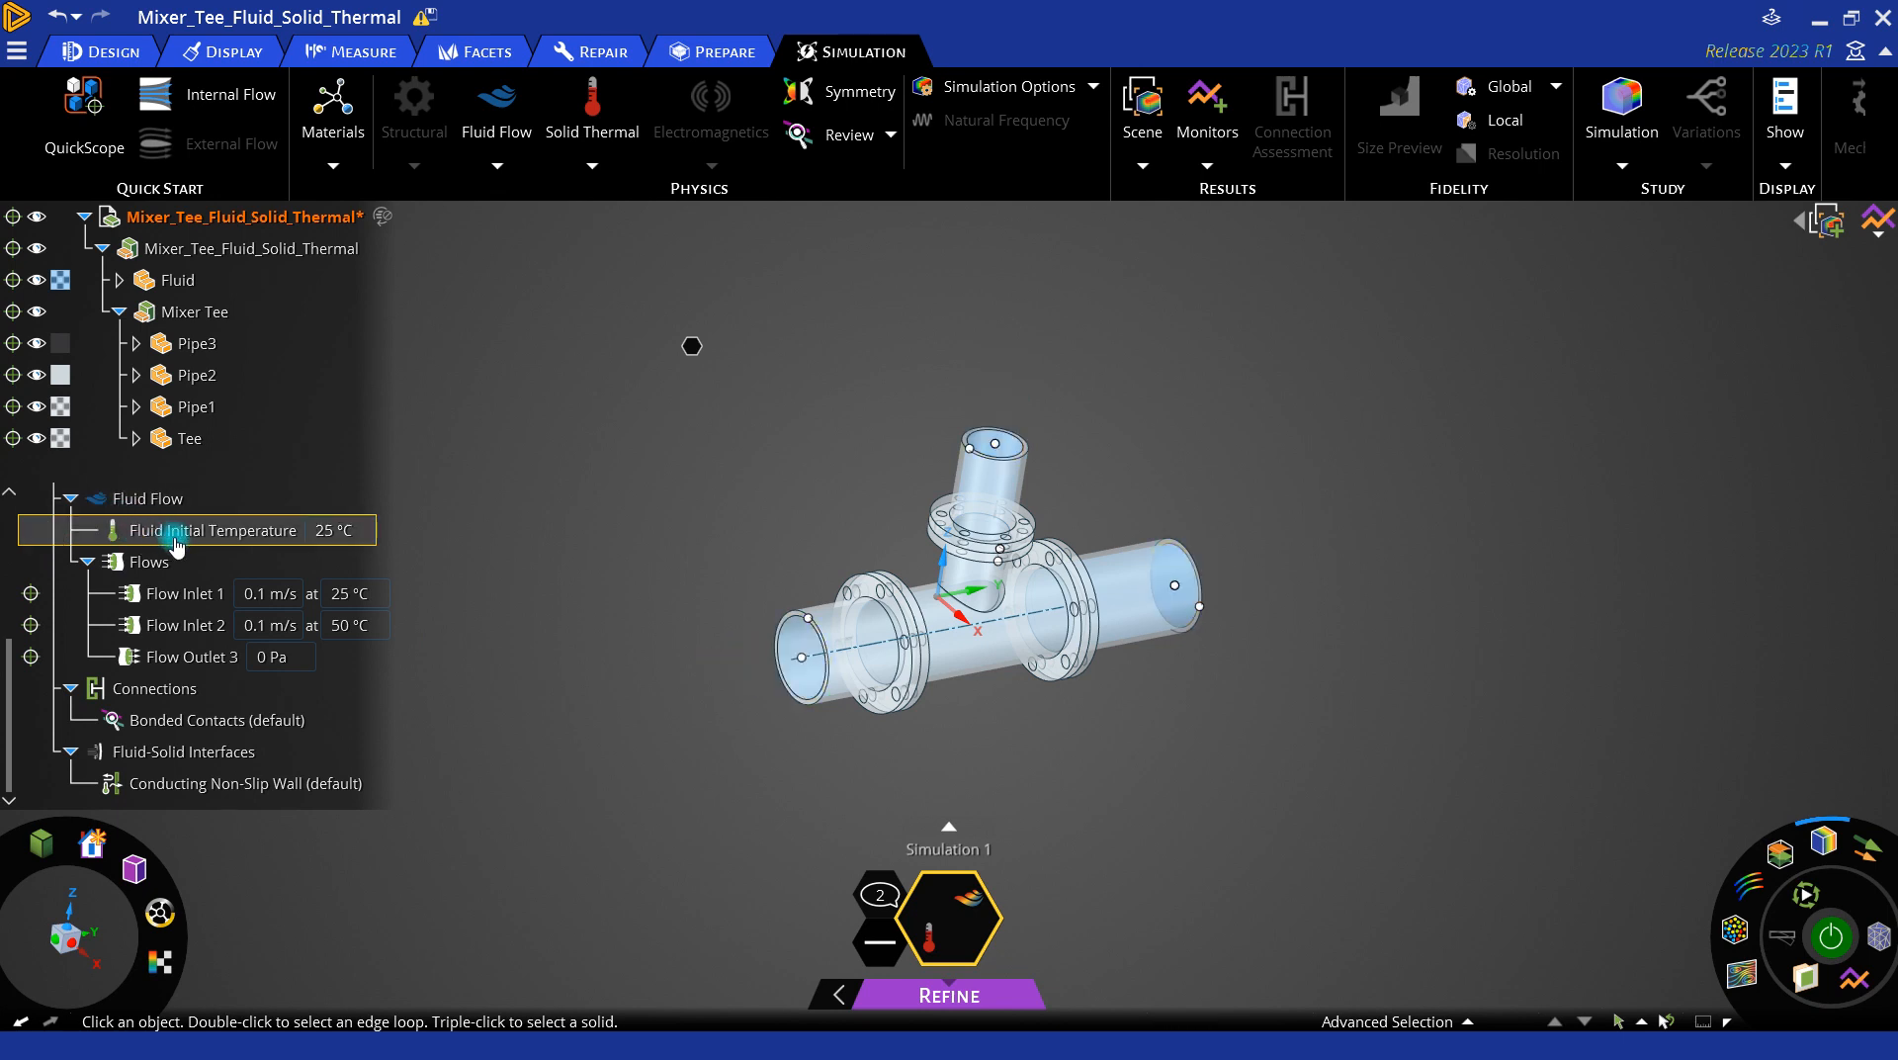
Step: Select the Fluid Initial Temperature condition and check its value against a close view of Pipe1's inlet
{"action": "left_click", "coordinate": [272, 536]}
{"action": "middle_click_drag", "start_coordinate": [767, 551], "coordinate": [822, 648]}
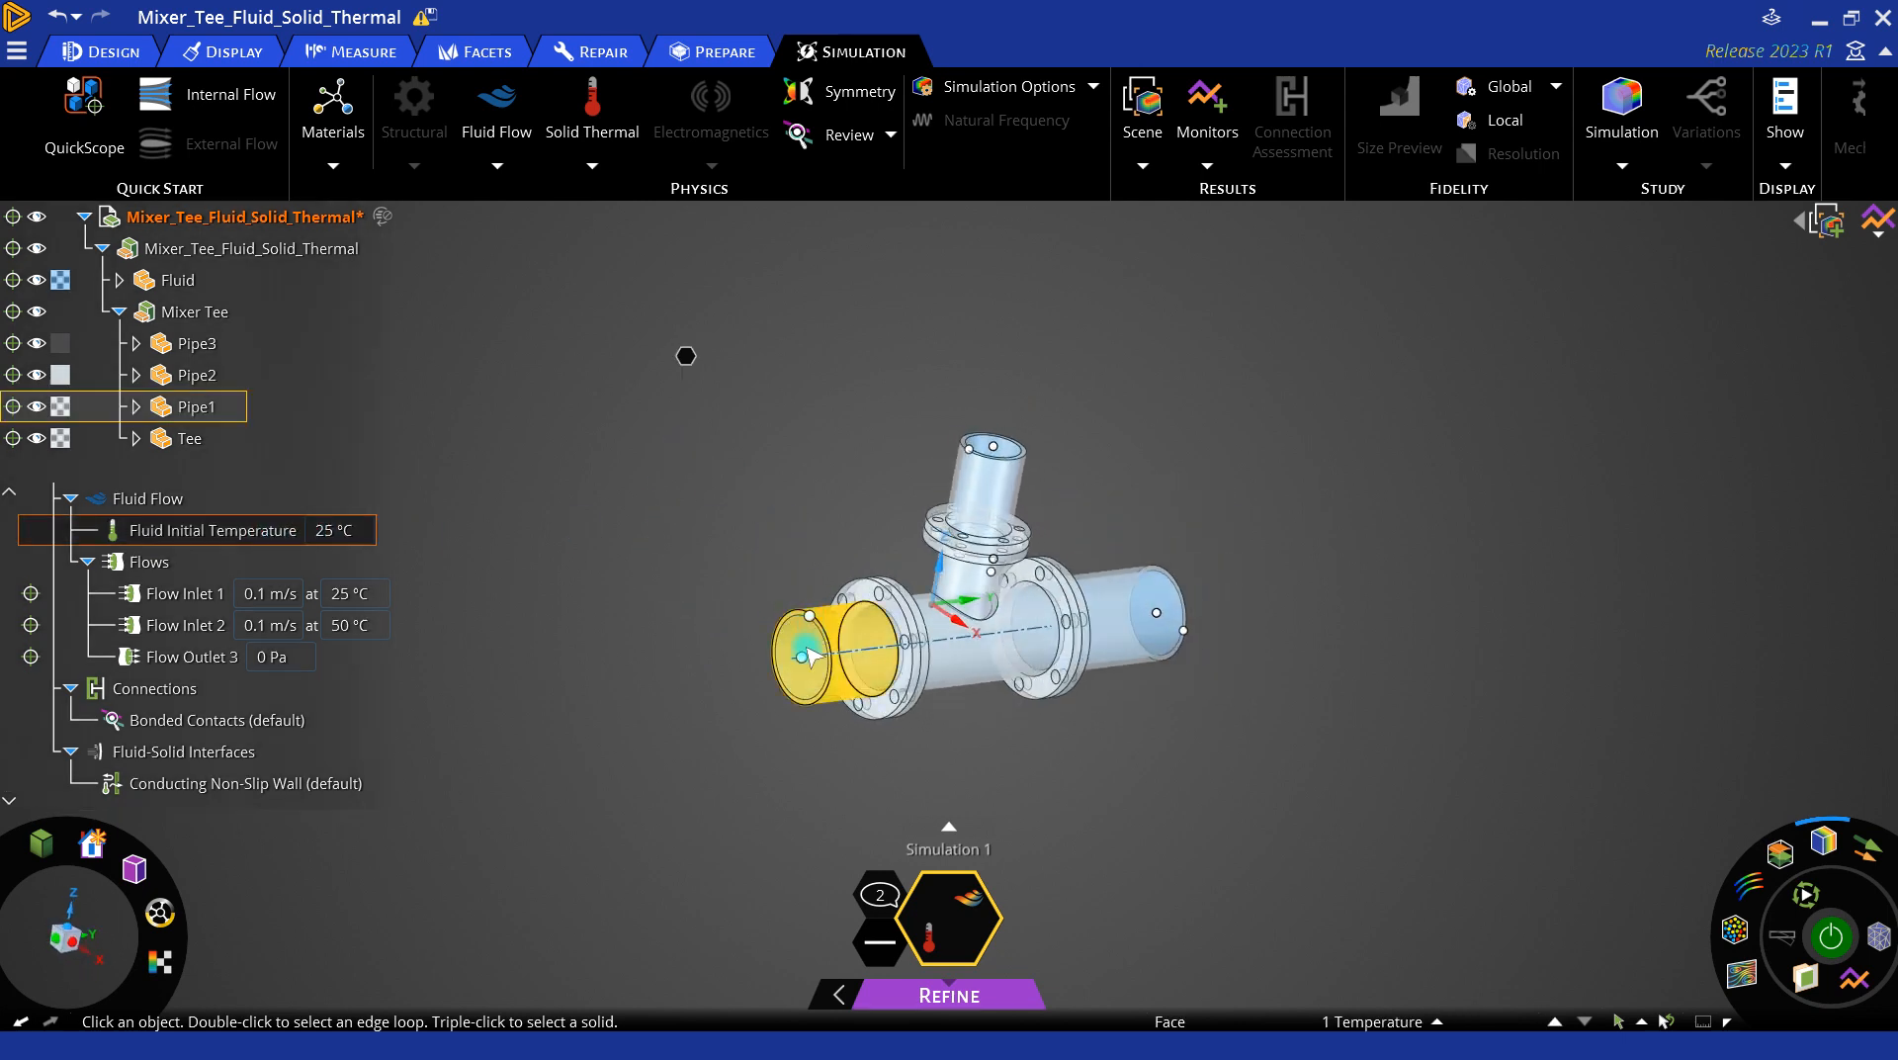
{"action": "scroll", "coordinate": [822, 647], "scroll_direction": "up", "scroll_amount": 5}
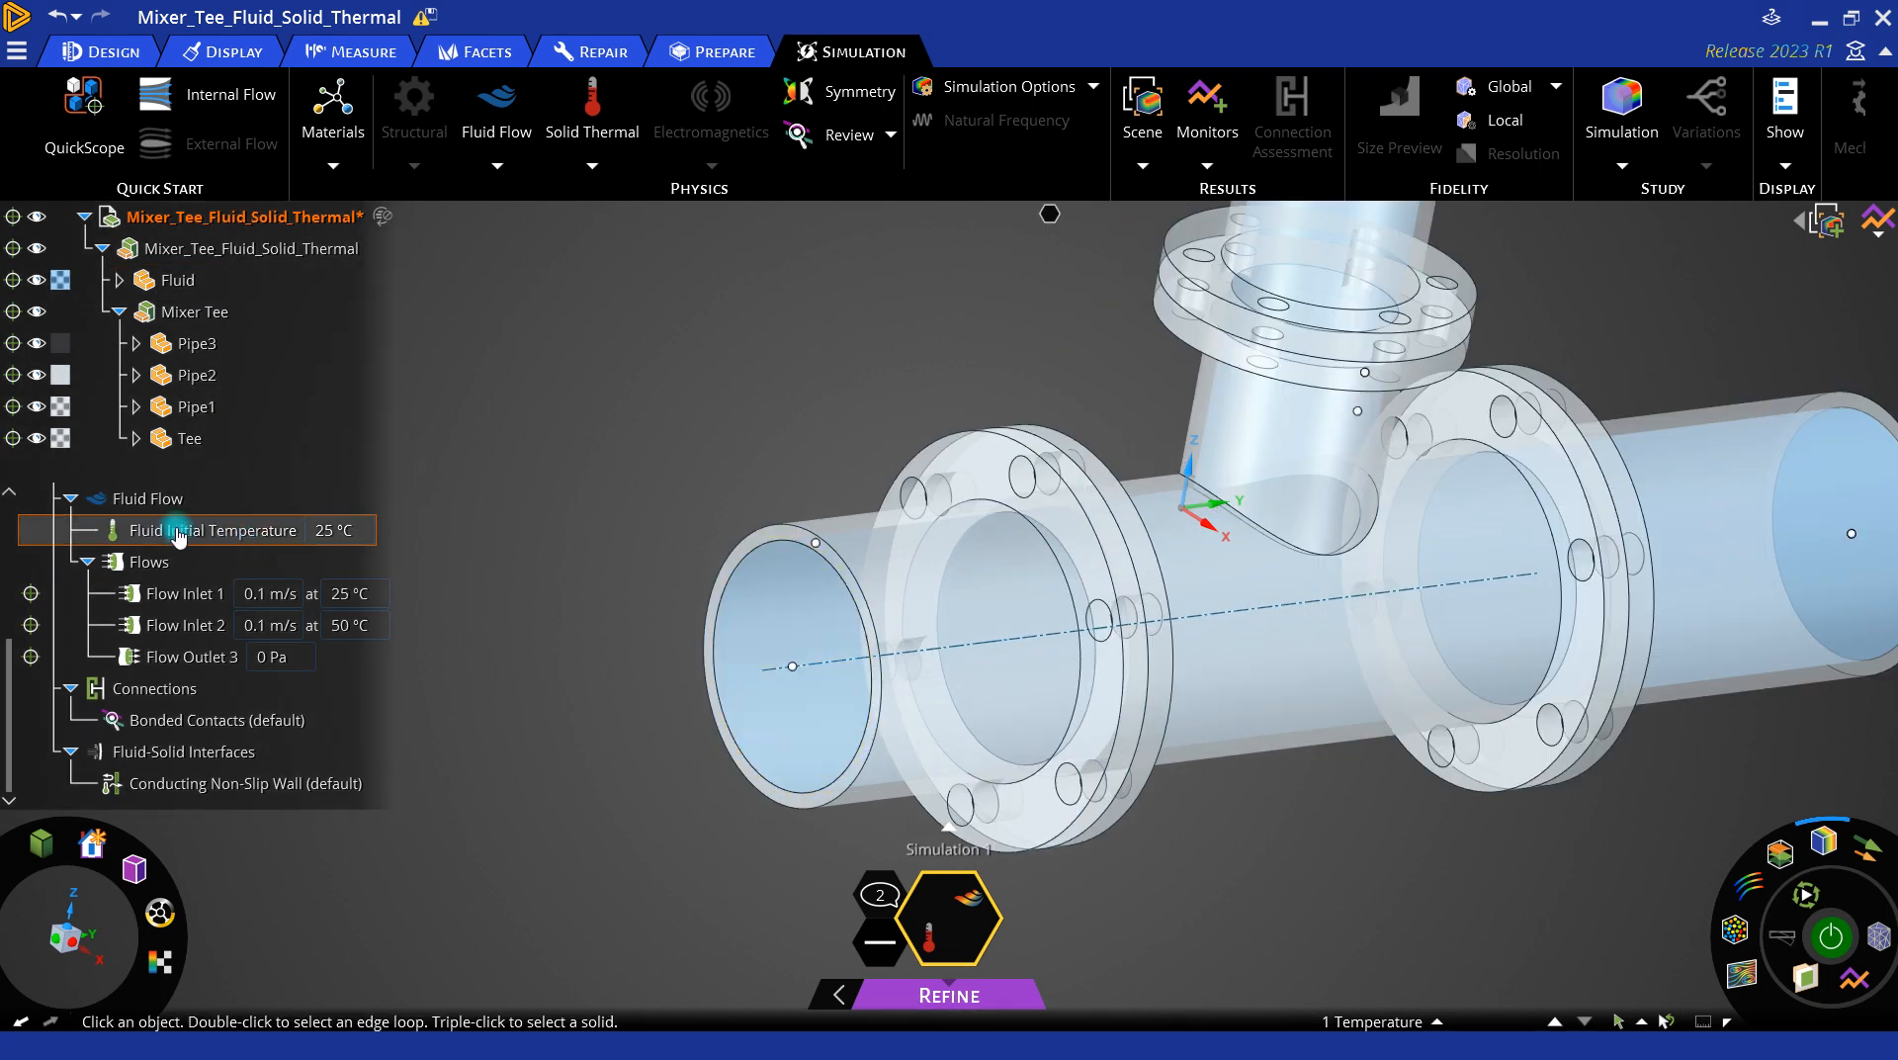
{"action": "left_click", "coordinate": [323, 532]}
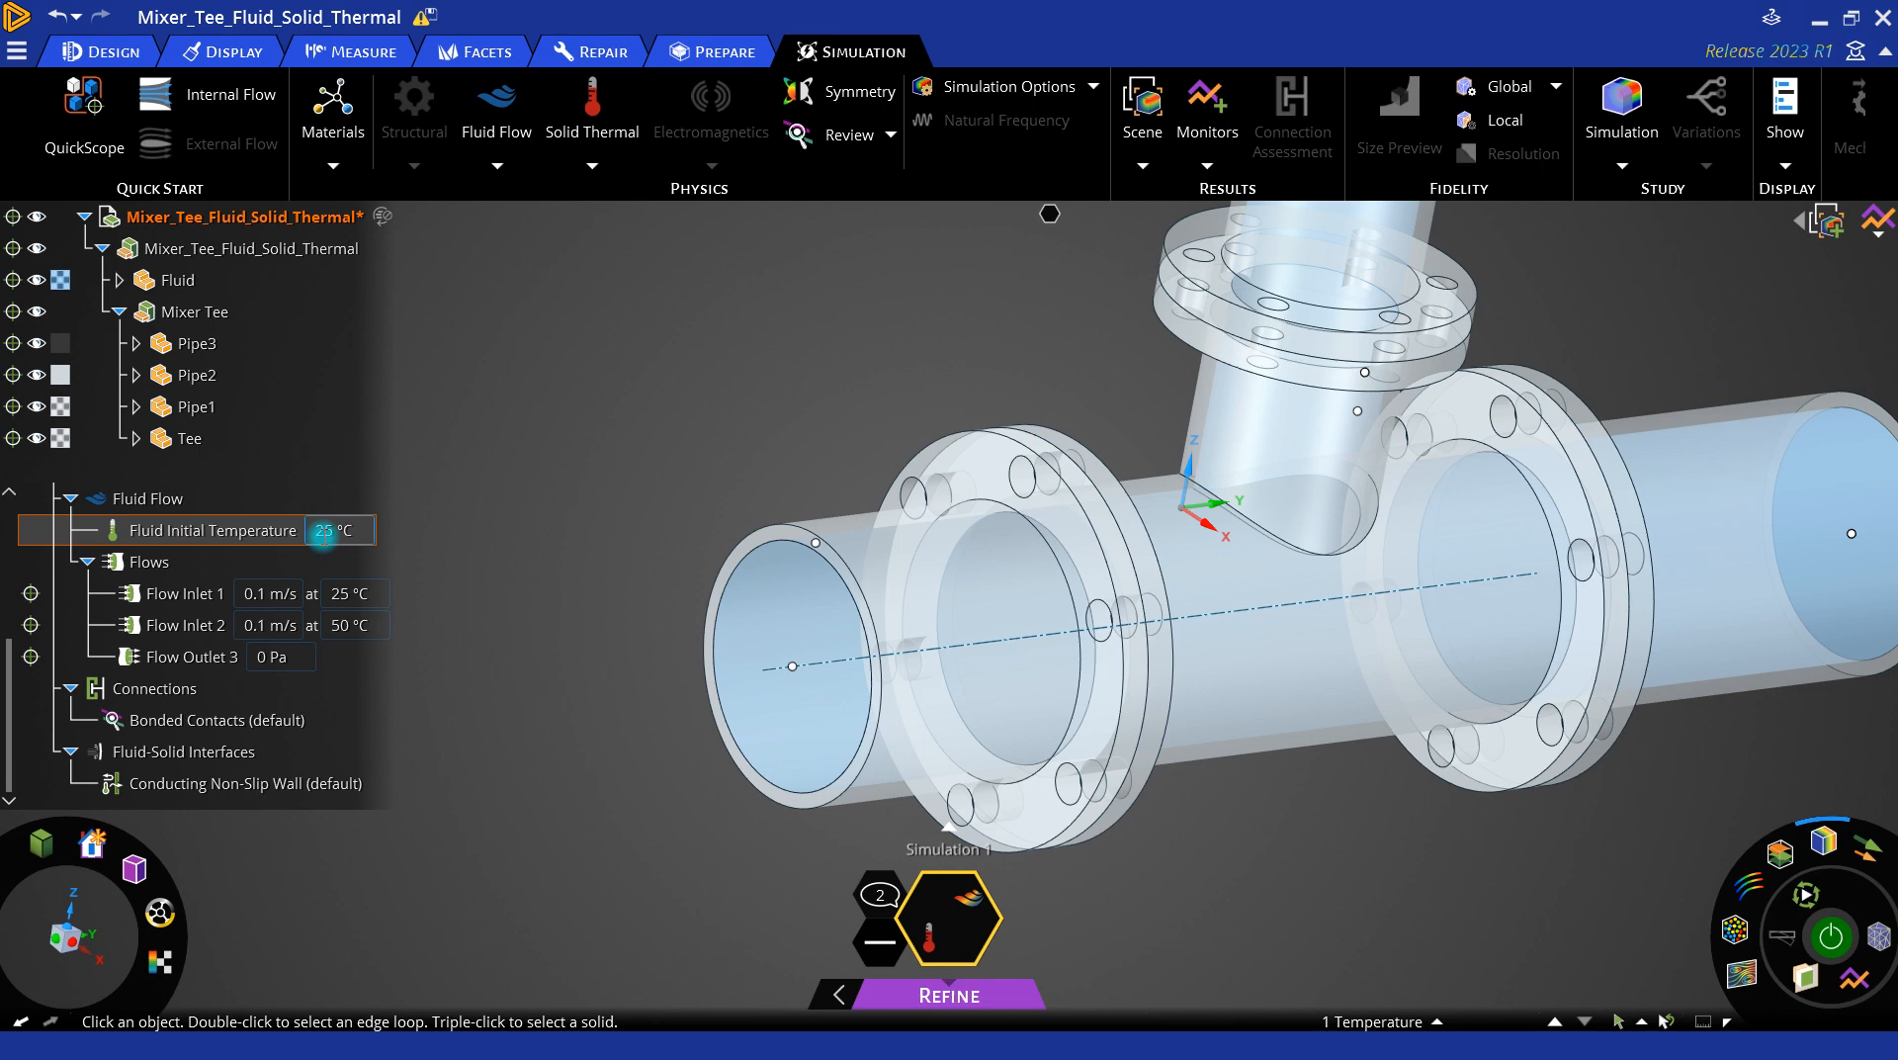
Step: Highlight Flow Inlet 1, Flow Inlet 2 and Flow Outlet 3 in turn to review their locations and values
{"action": "left_click", "coordinate": [193, 599]}
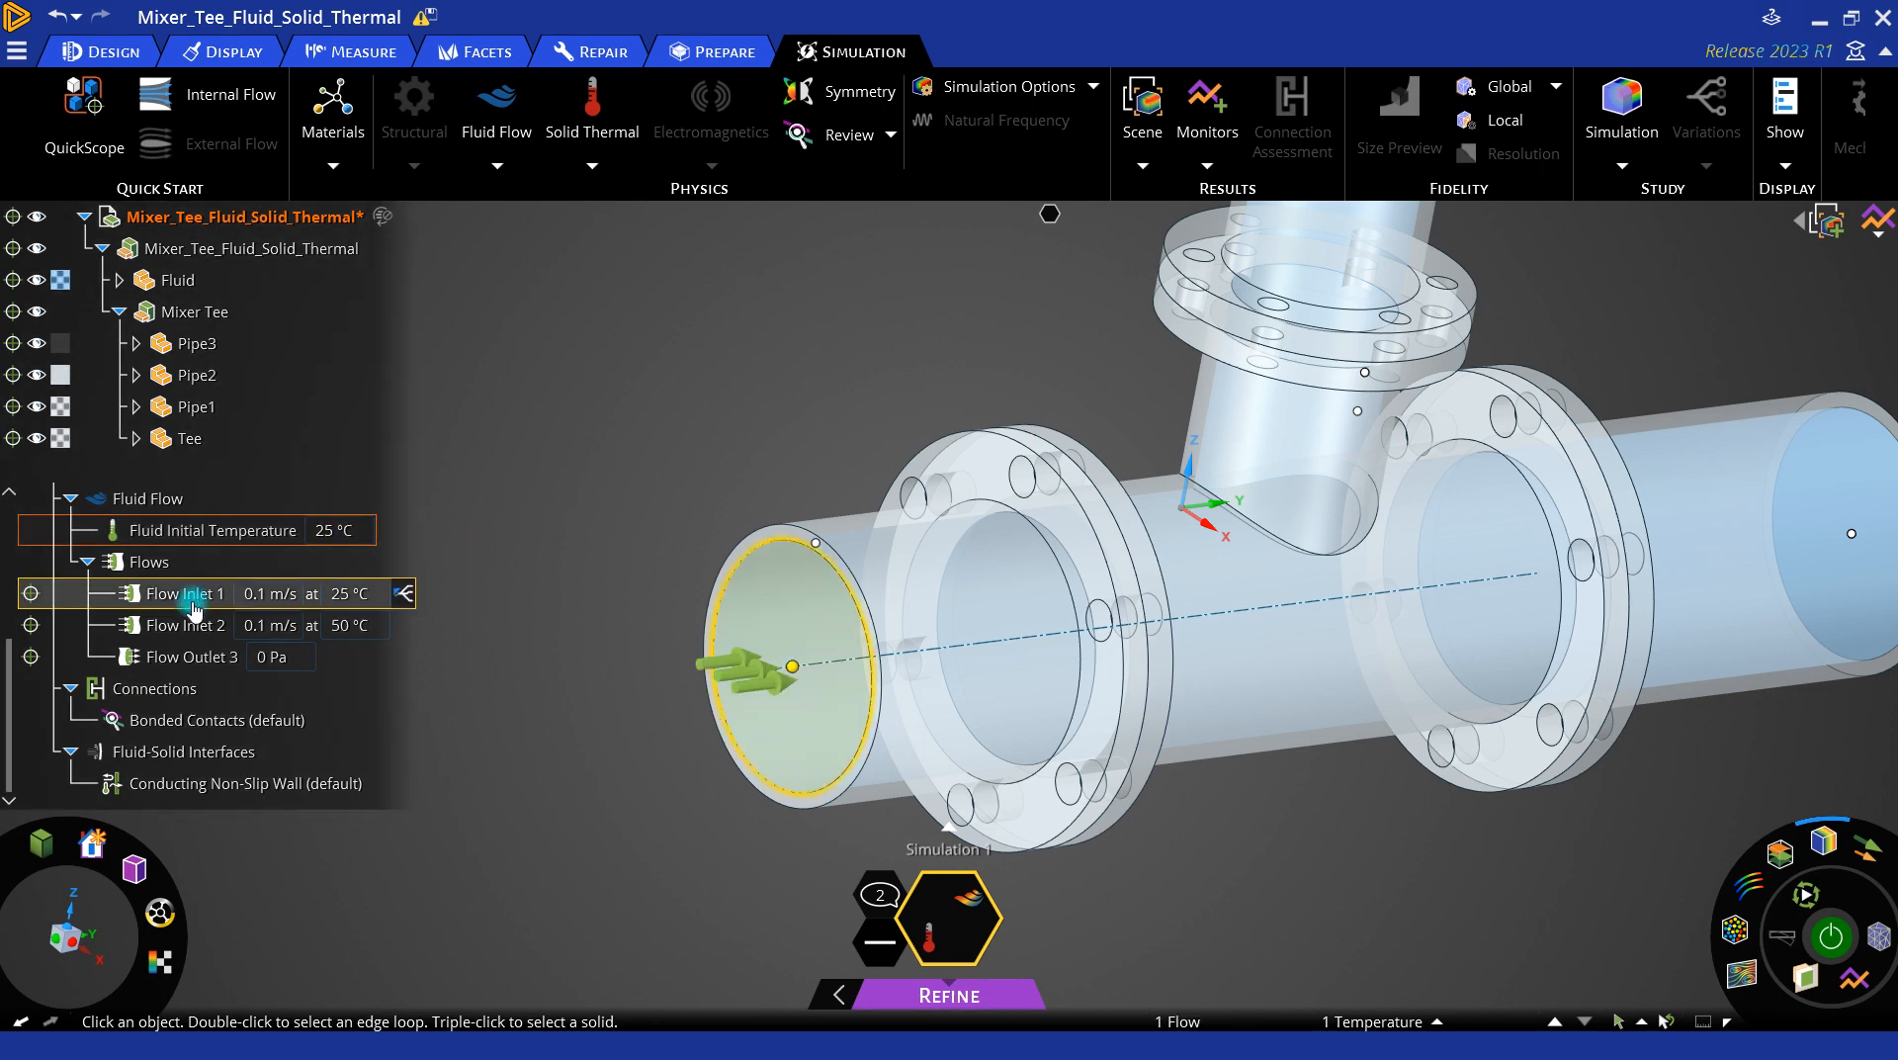
{"action": "left_click", "coordinate": [217, 617]}
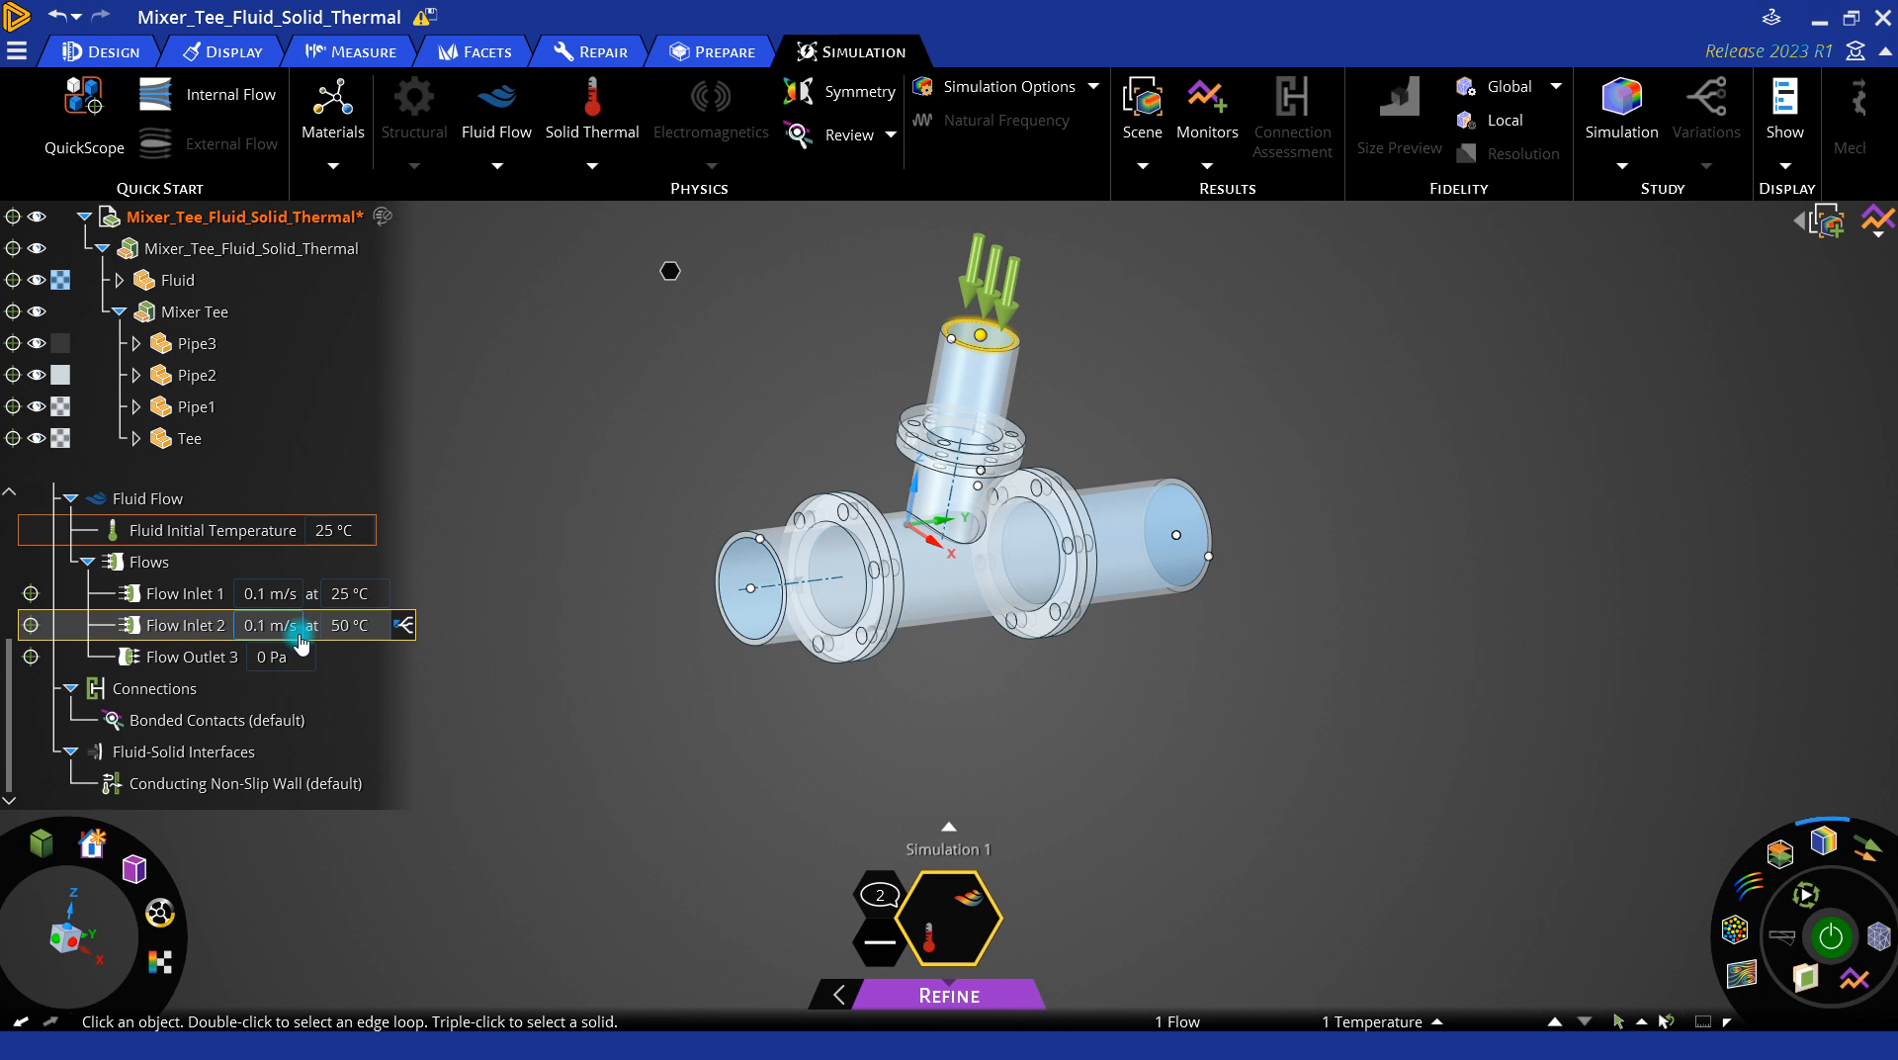
{"action": "left_click", "coordinate": [294, 652]}
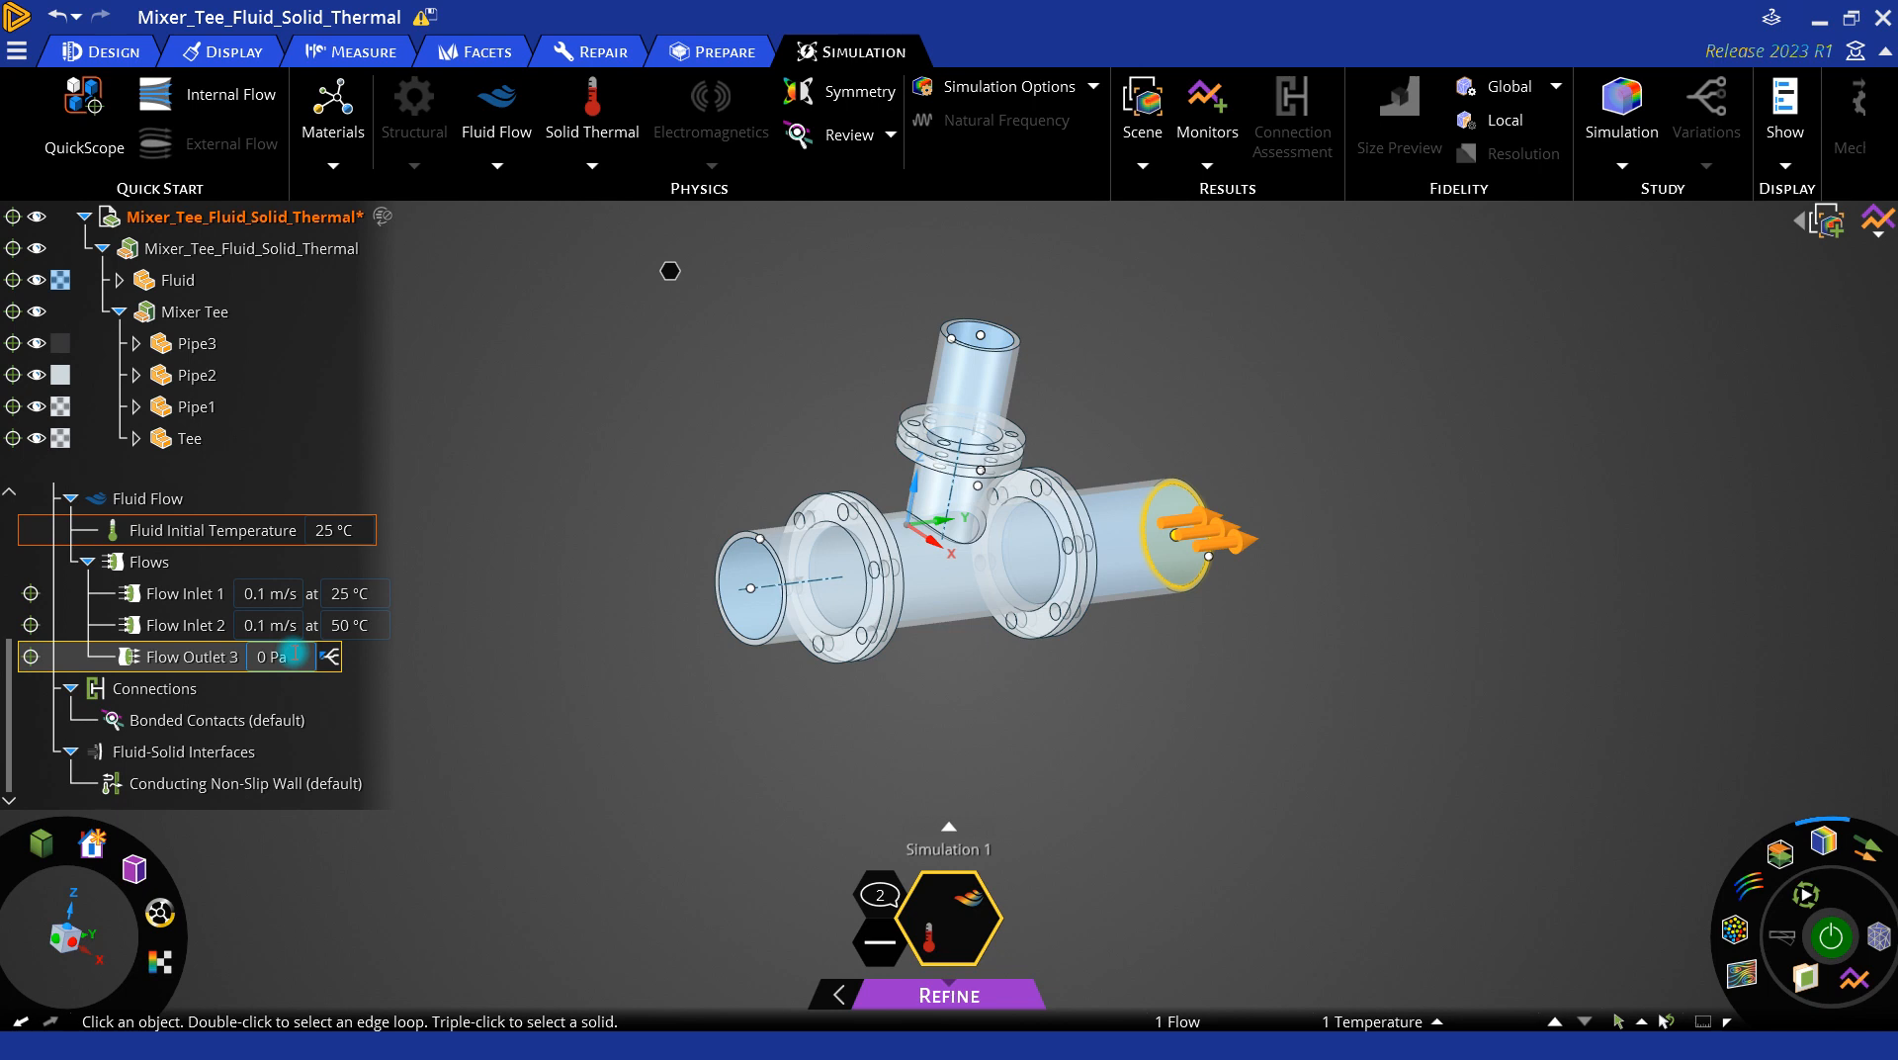
{"action": "left_click", "coordinate": [1214, 541]}
{"action": "left_click", "coordinate": [220, 665]}
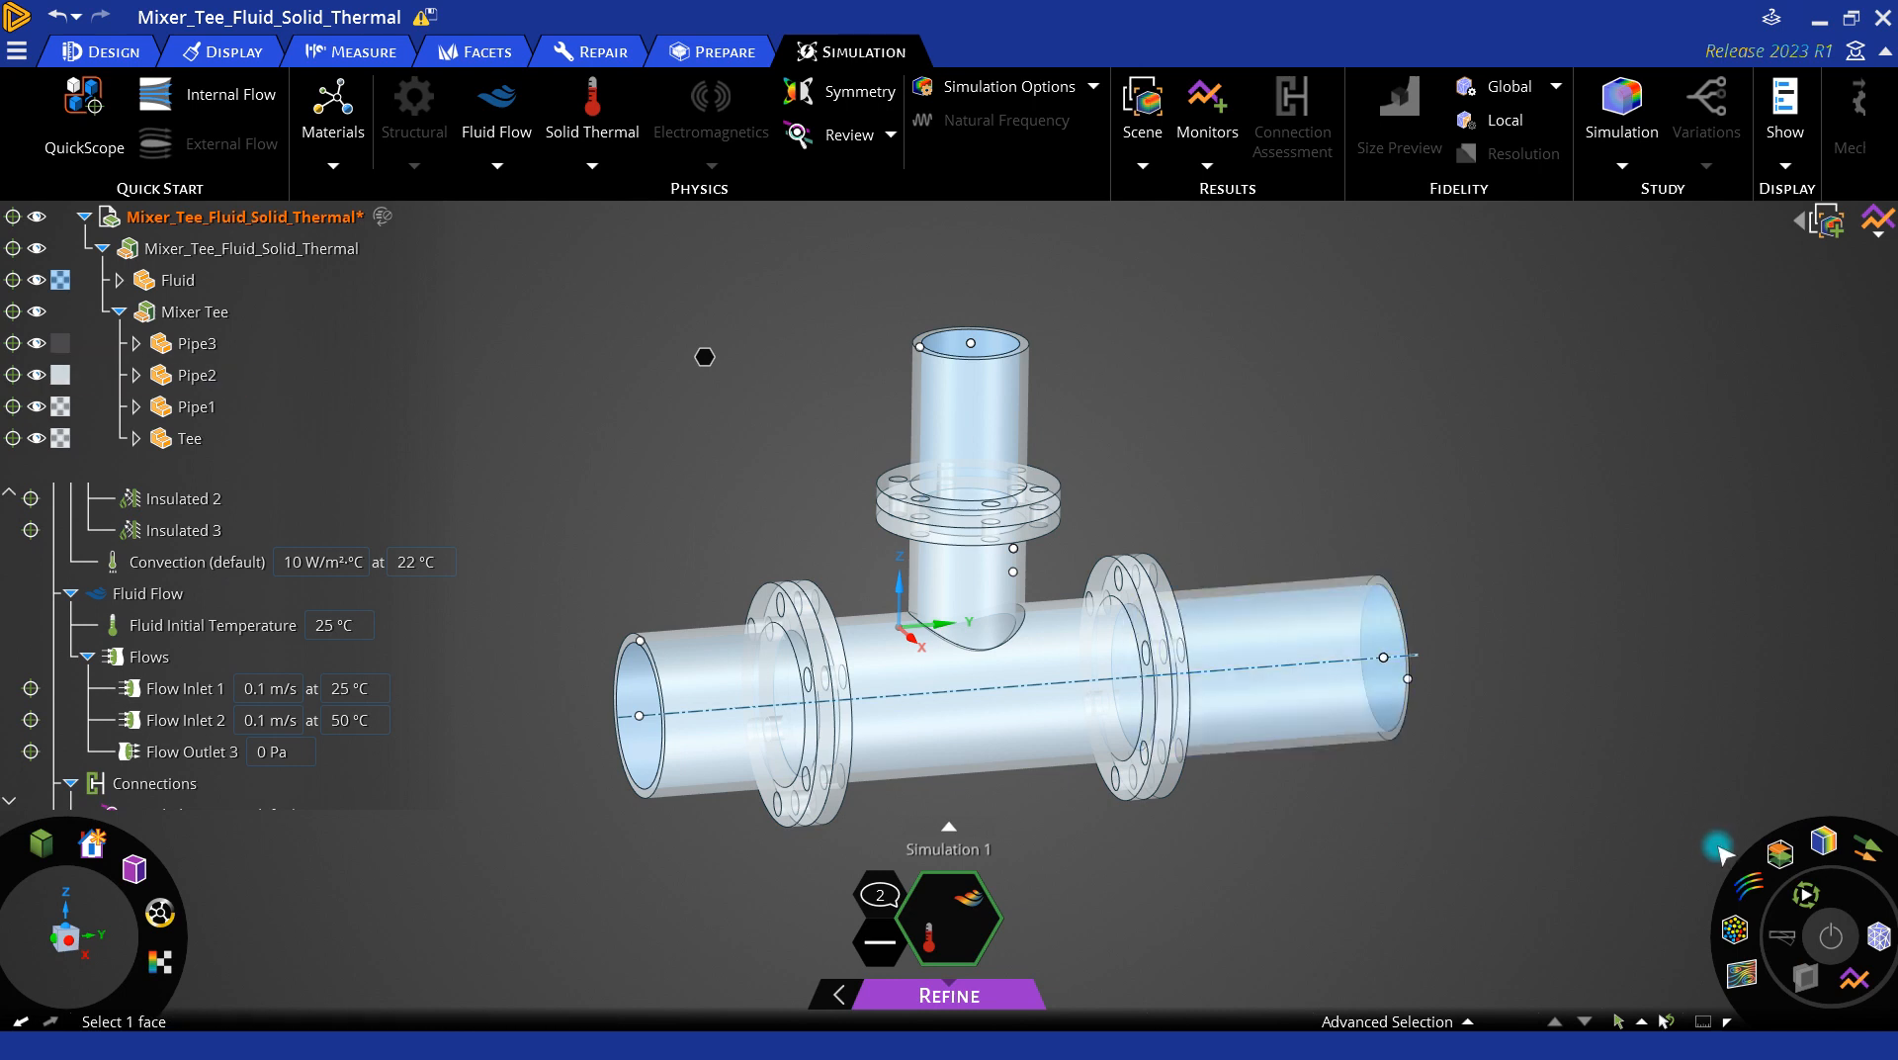
Step: Show the temperature contours on the mixer tee and examine the temperature distribution from different angles
{"action": "mouse_move", "coordinate": [1826, 845]}
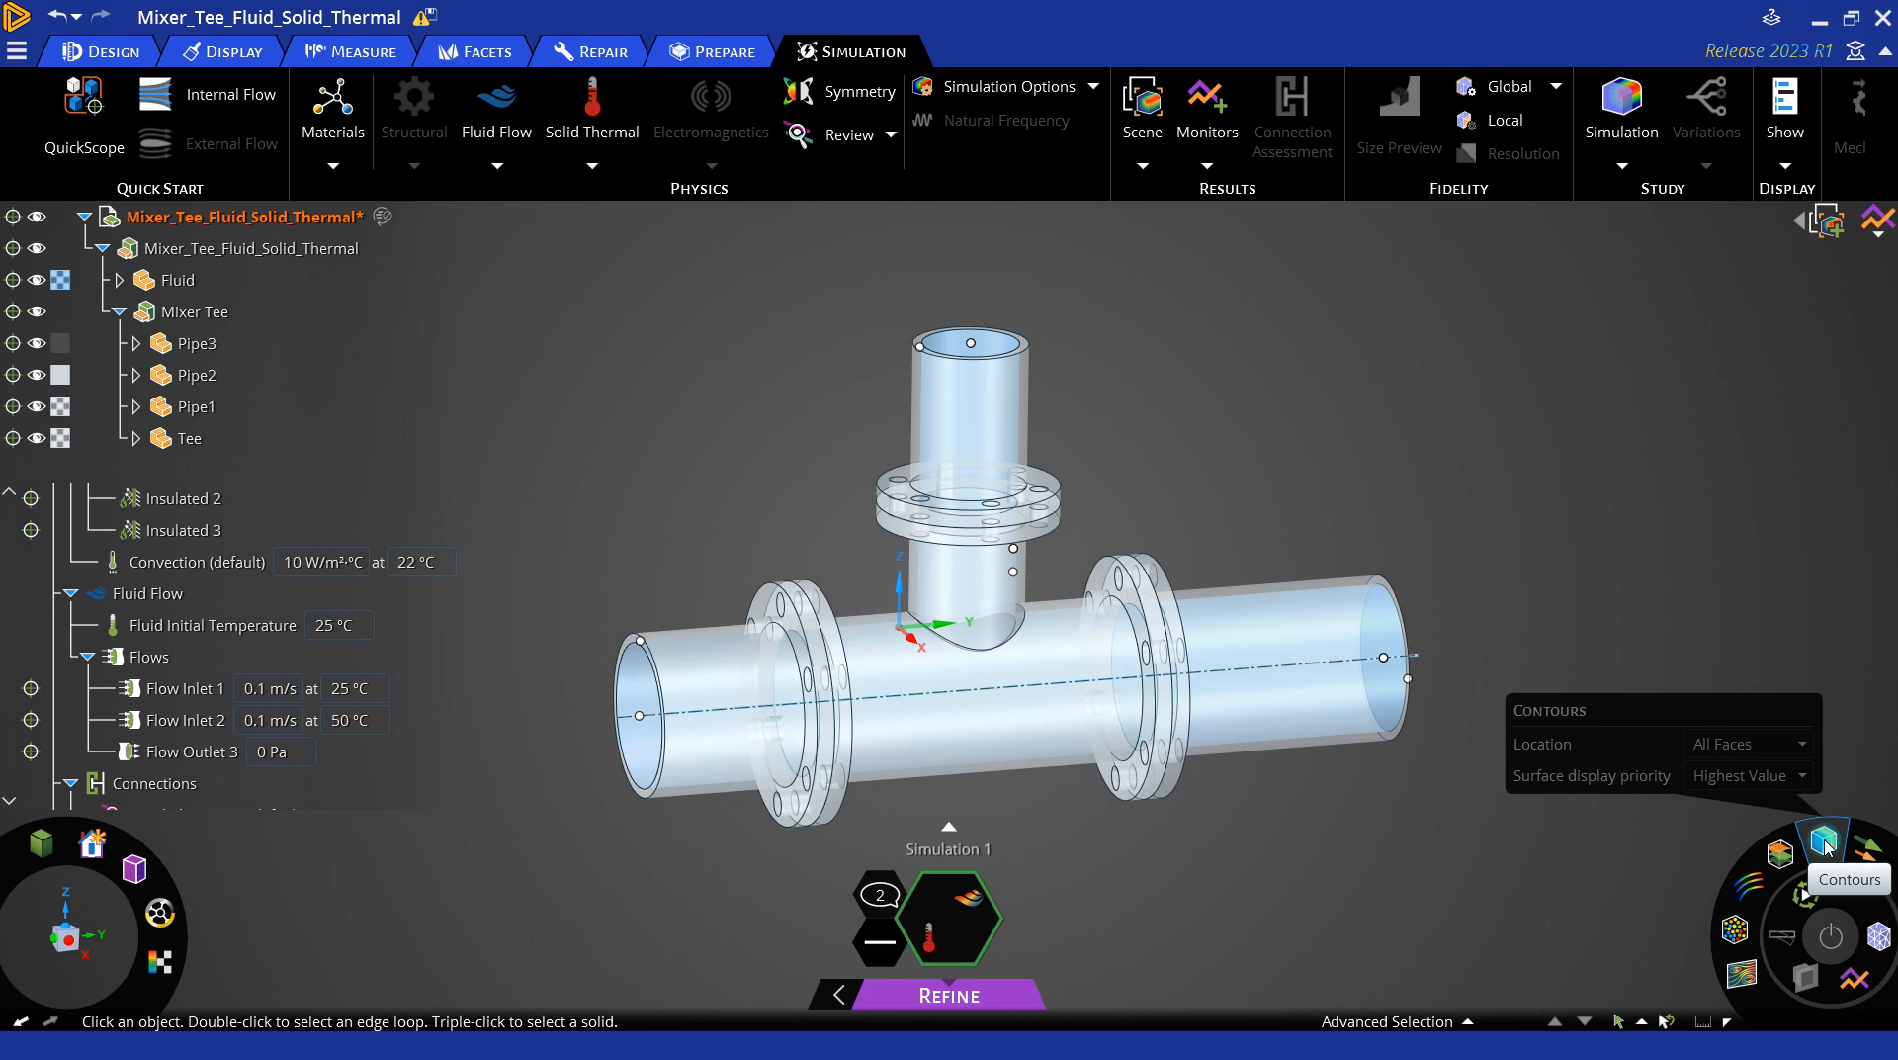
{"action": "left_click", "coordinate": [1827, 846]}
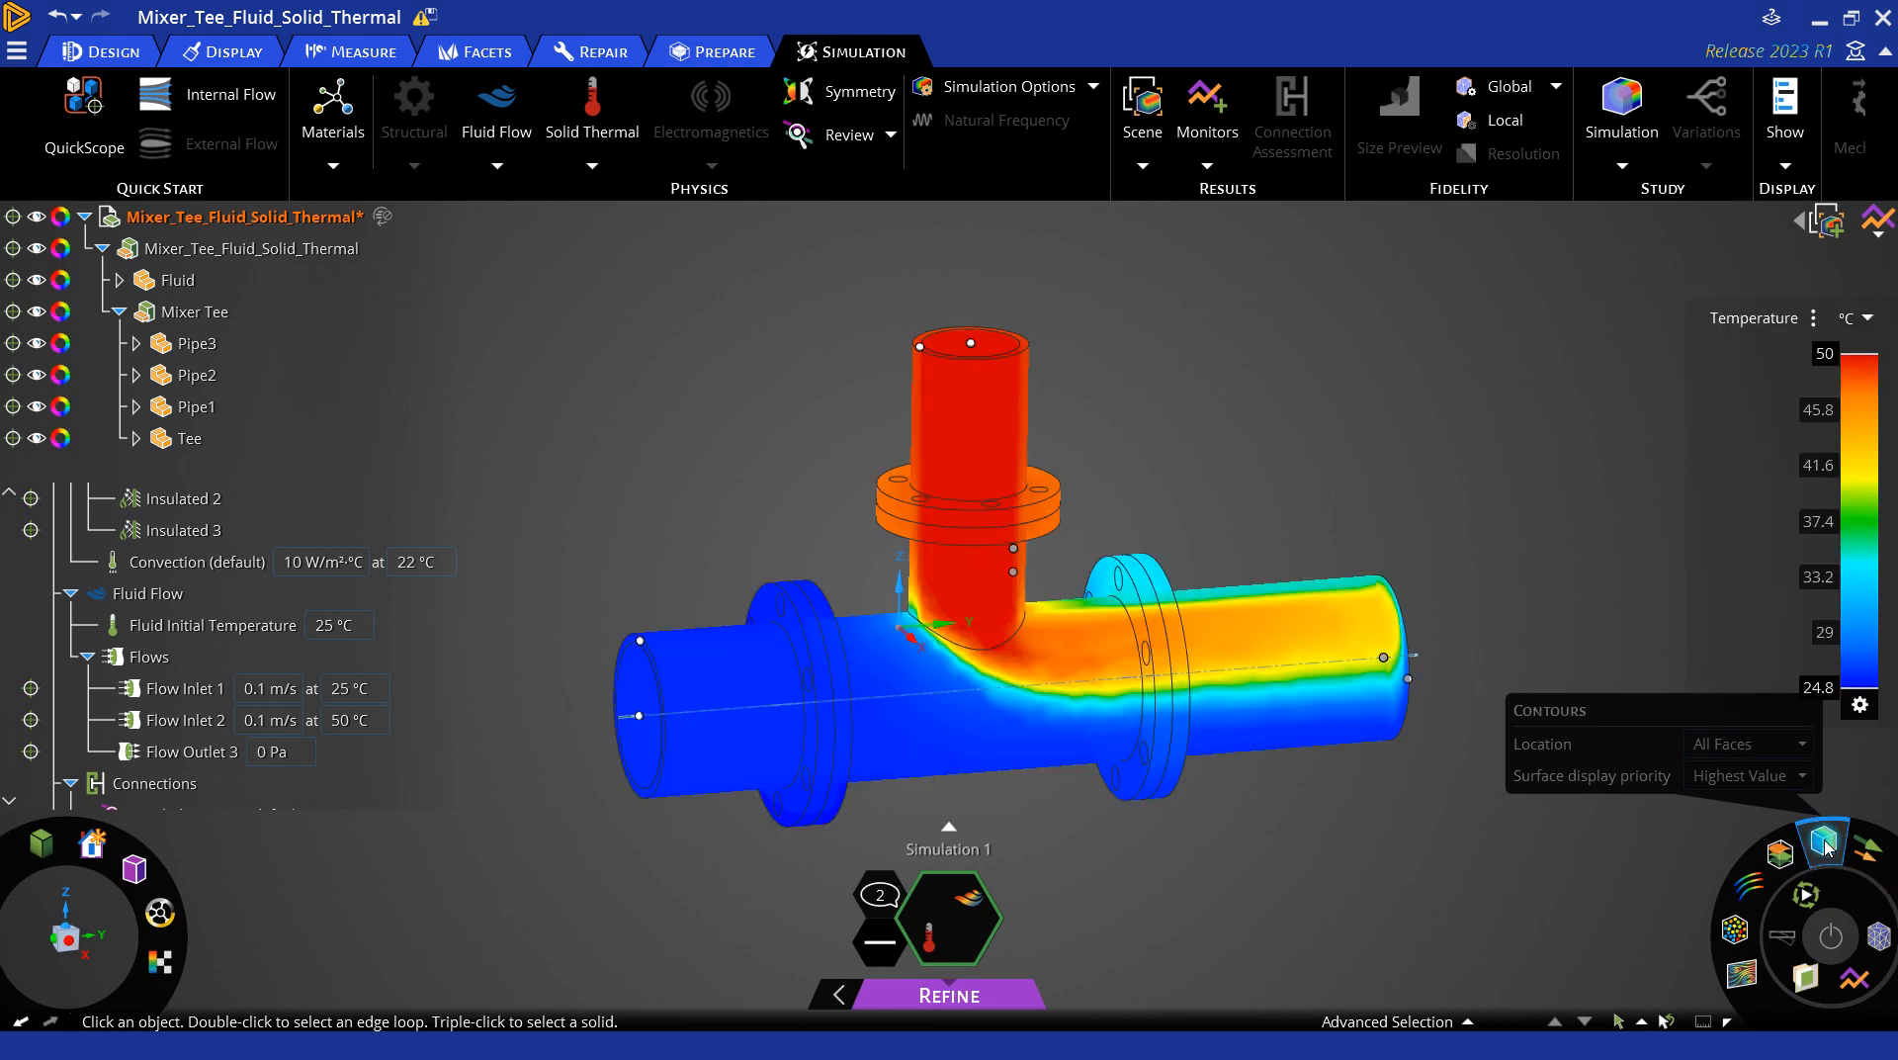
{"action": "middle_click_drag", "start_coordinate": [1155, 795], "coordinate": [1154, 837]}
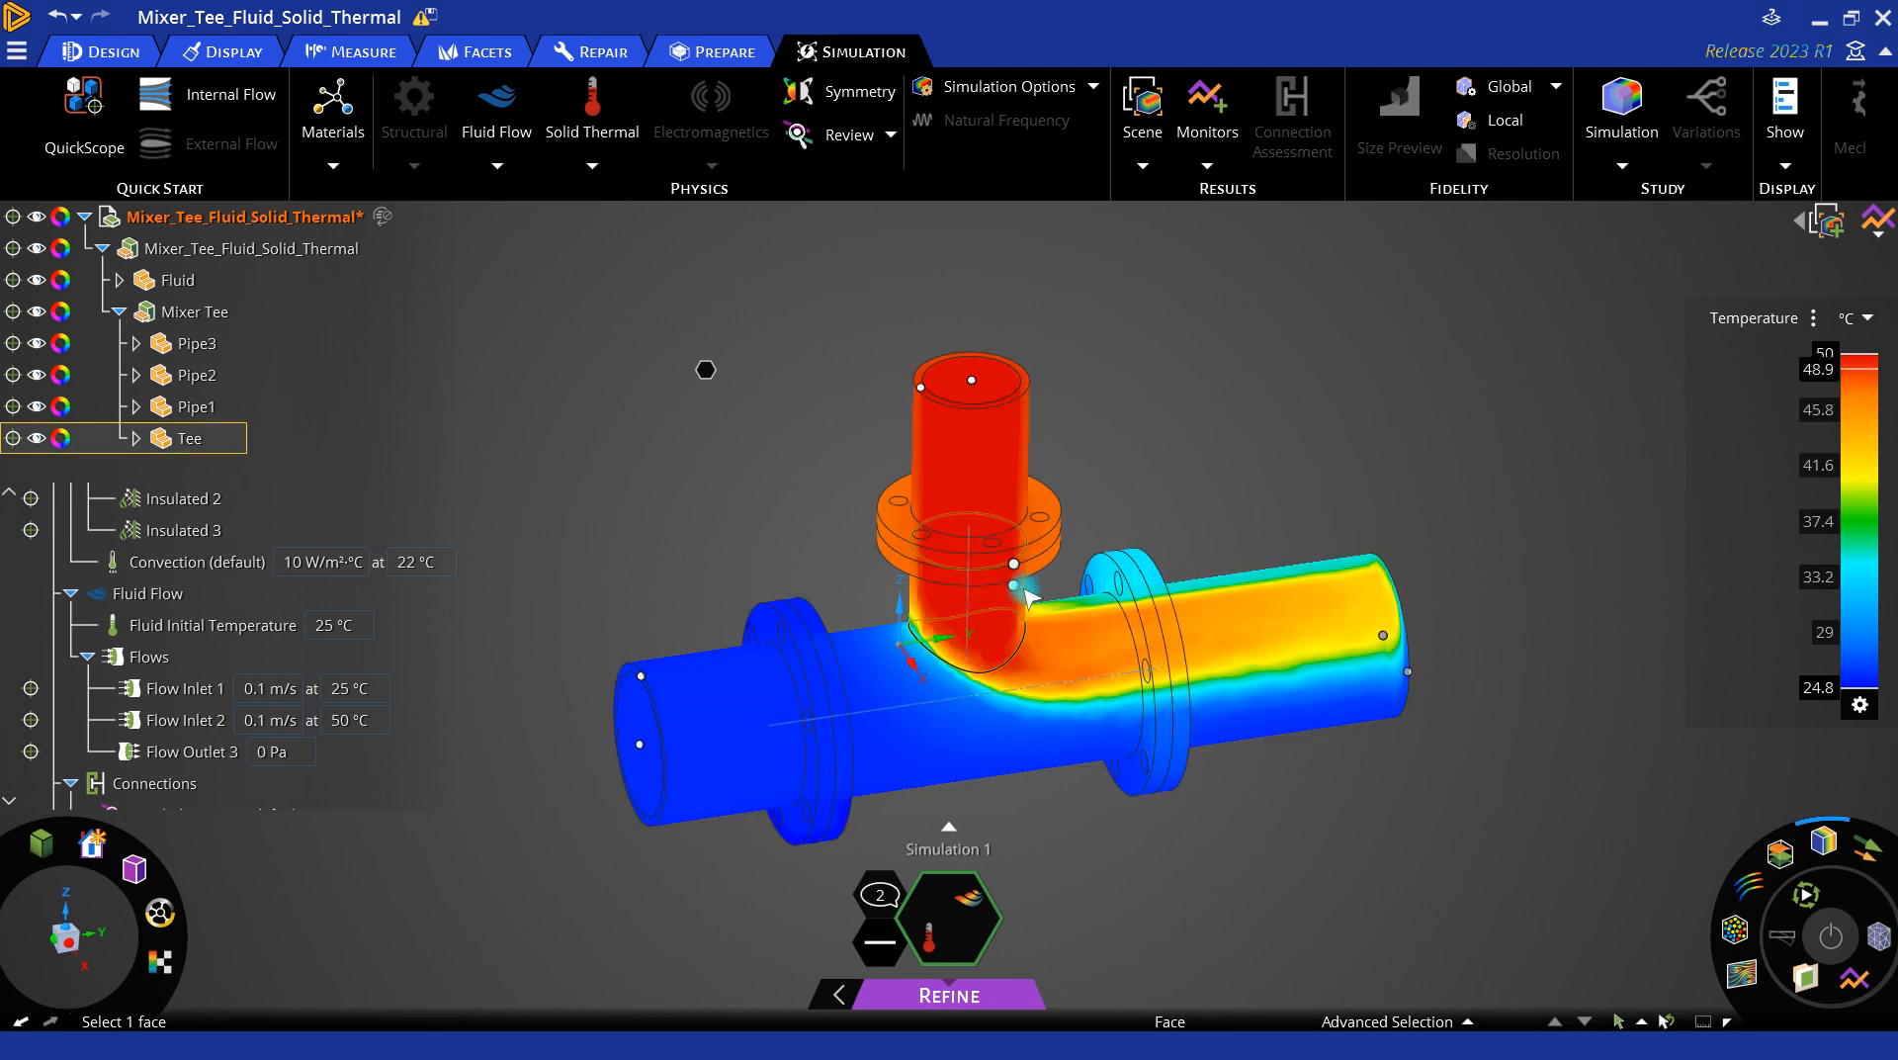
{"action": "middle_click_drag", "start_coordinate": [1013, 585], "coordinate": [962, 589]}
{"action": "left_click", "coordinate": [935, 373]}
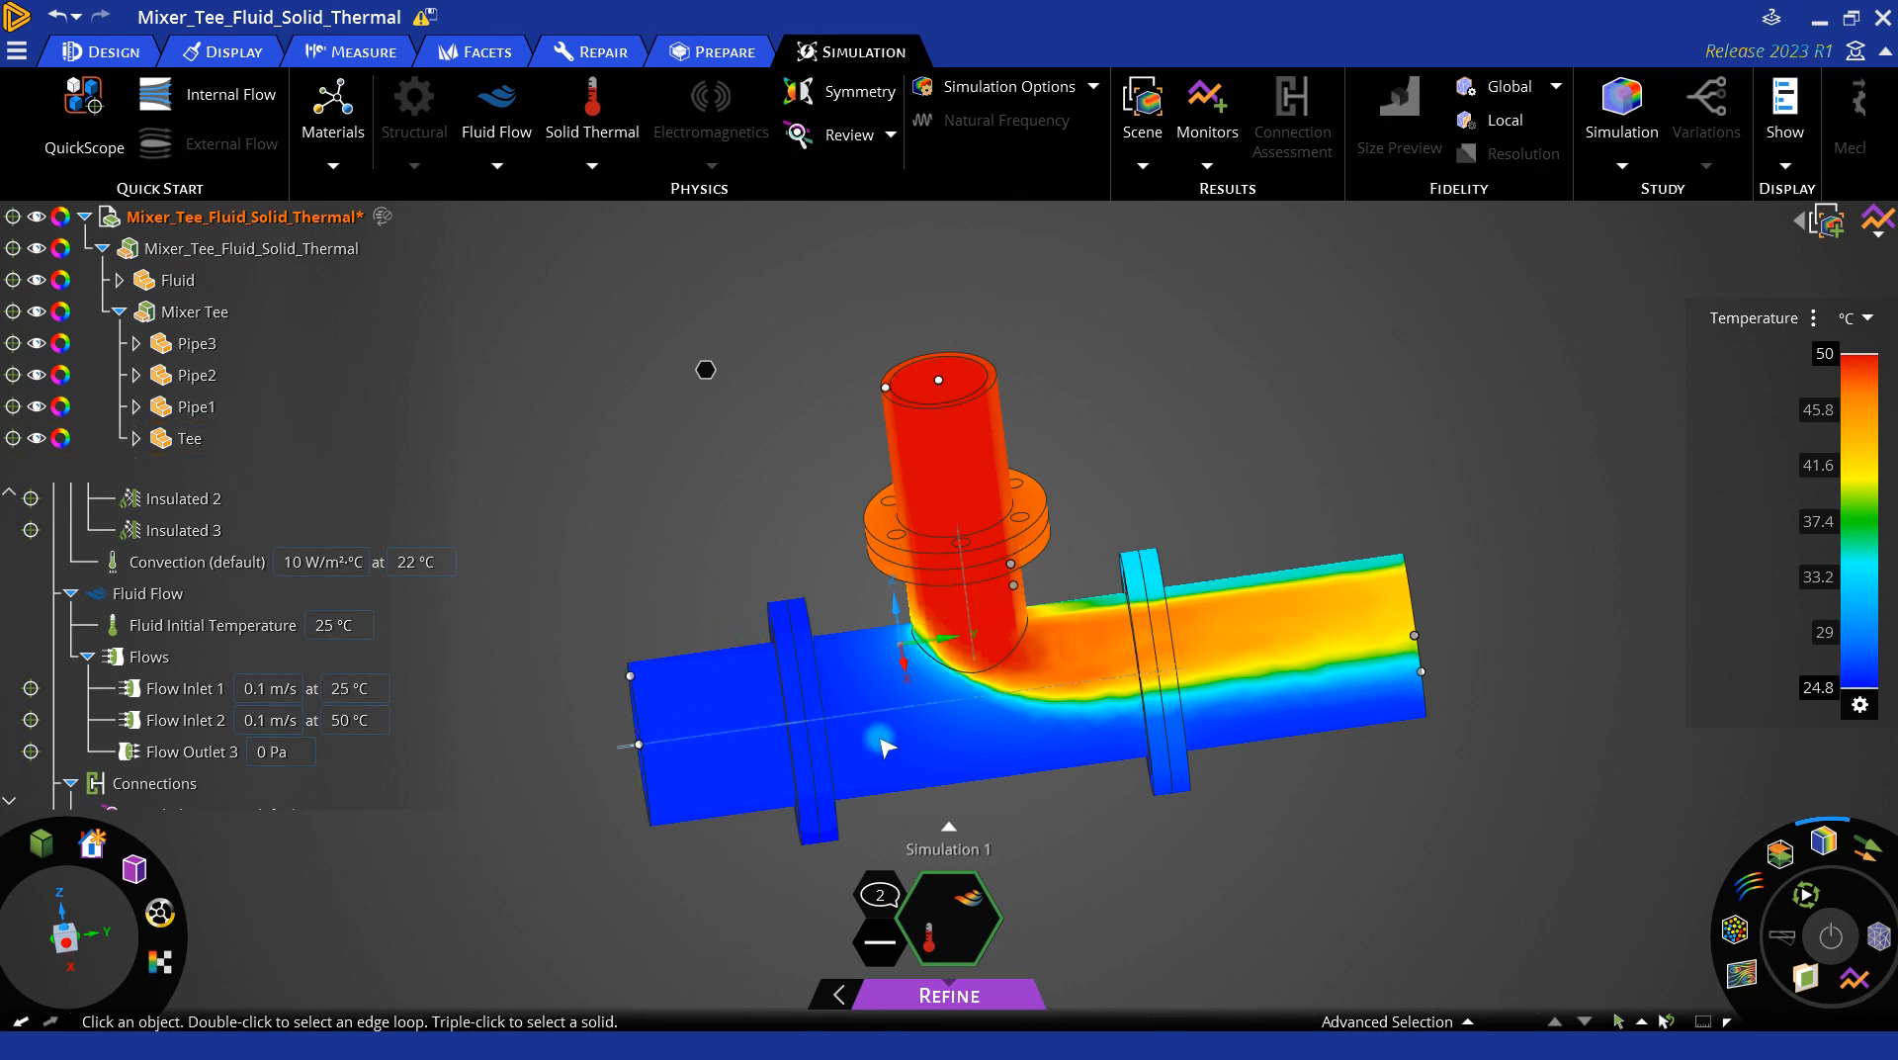
{"action": "middle_click_drag", "start_coordinate": [1065, 673], "coordinate": [1038, 415]}
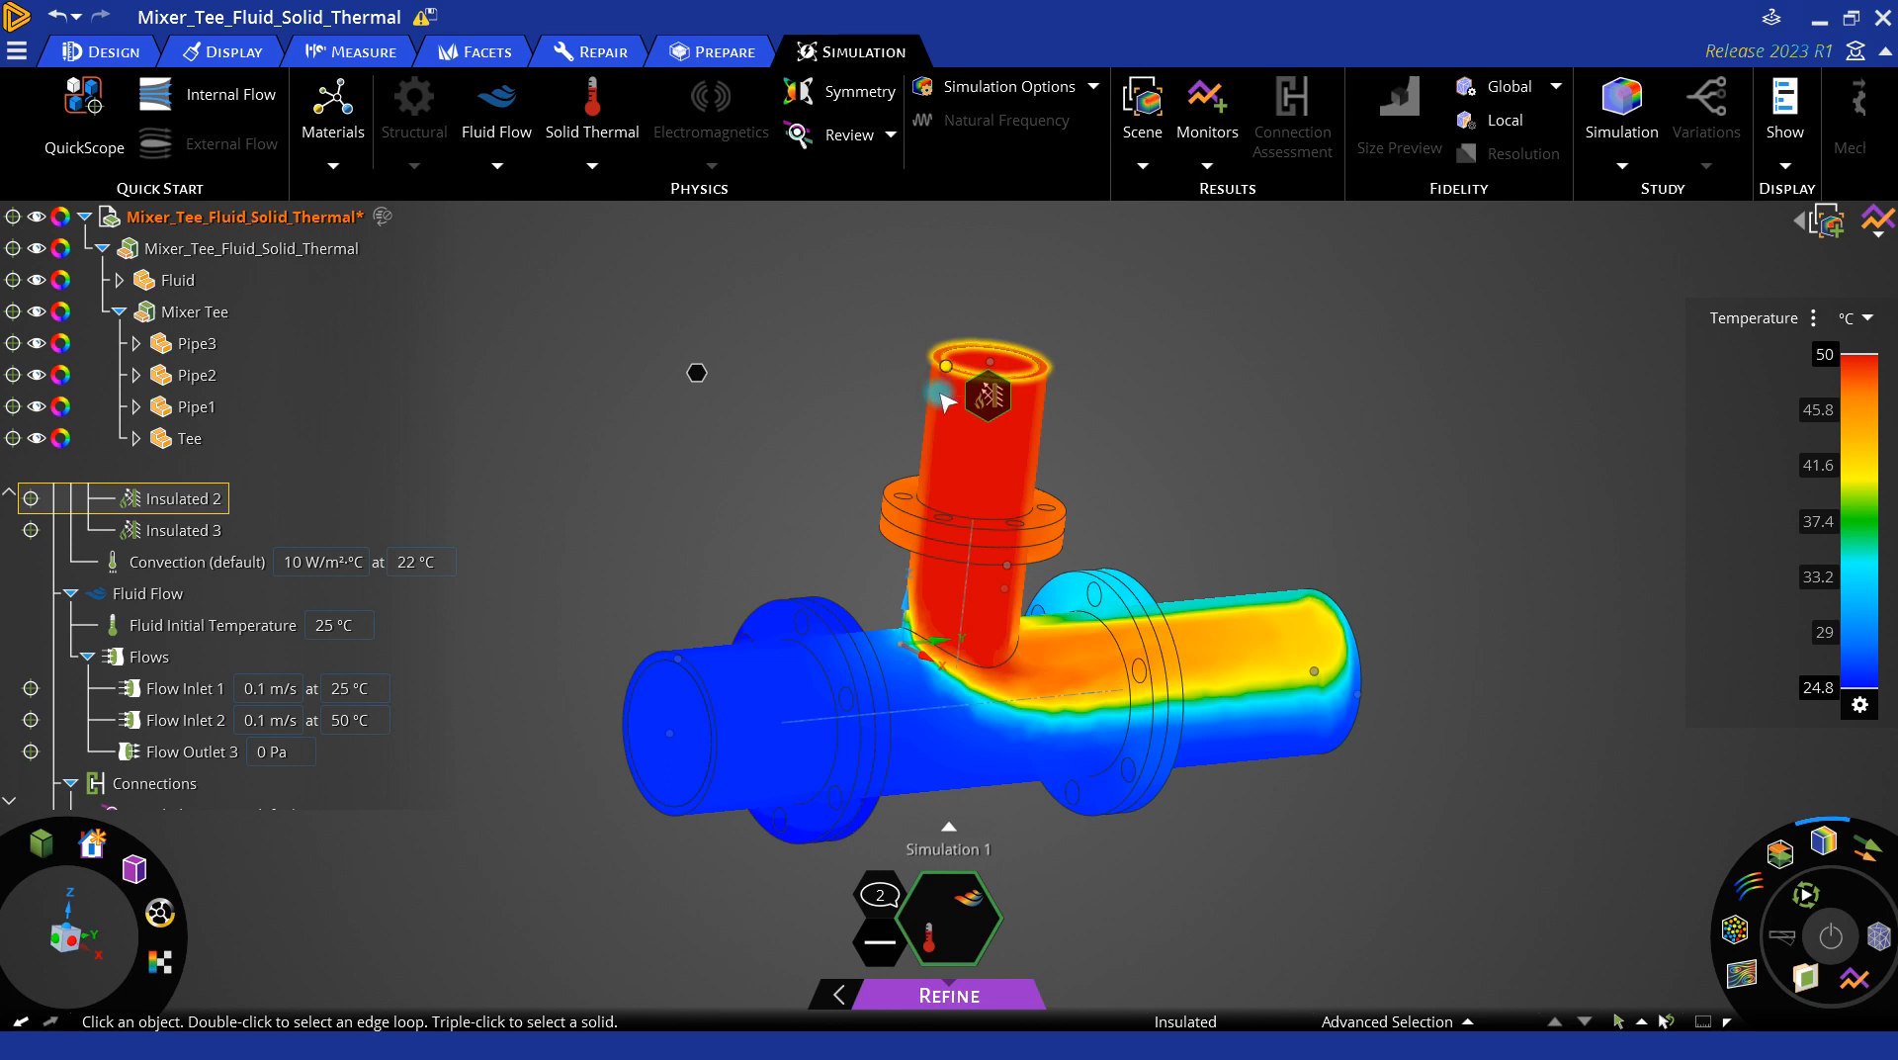
Step: Open the pressure drop monitor attached to the vertical pipe's opening and examine its plotted point
{"action": "left_click", "coordinate": [994, 369]}
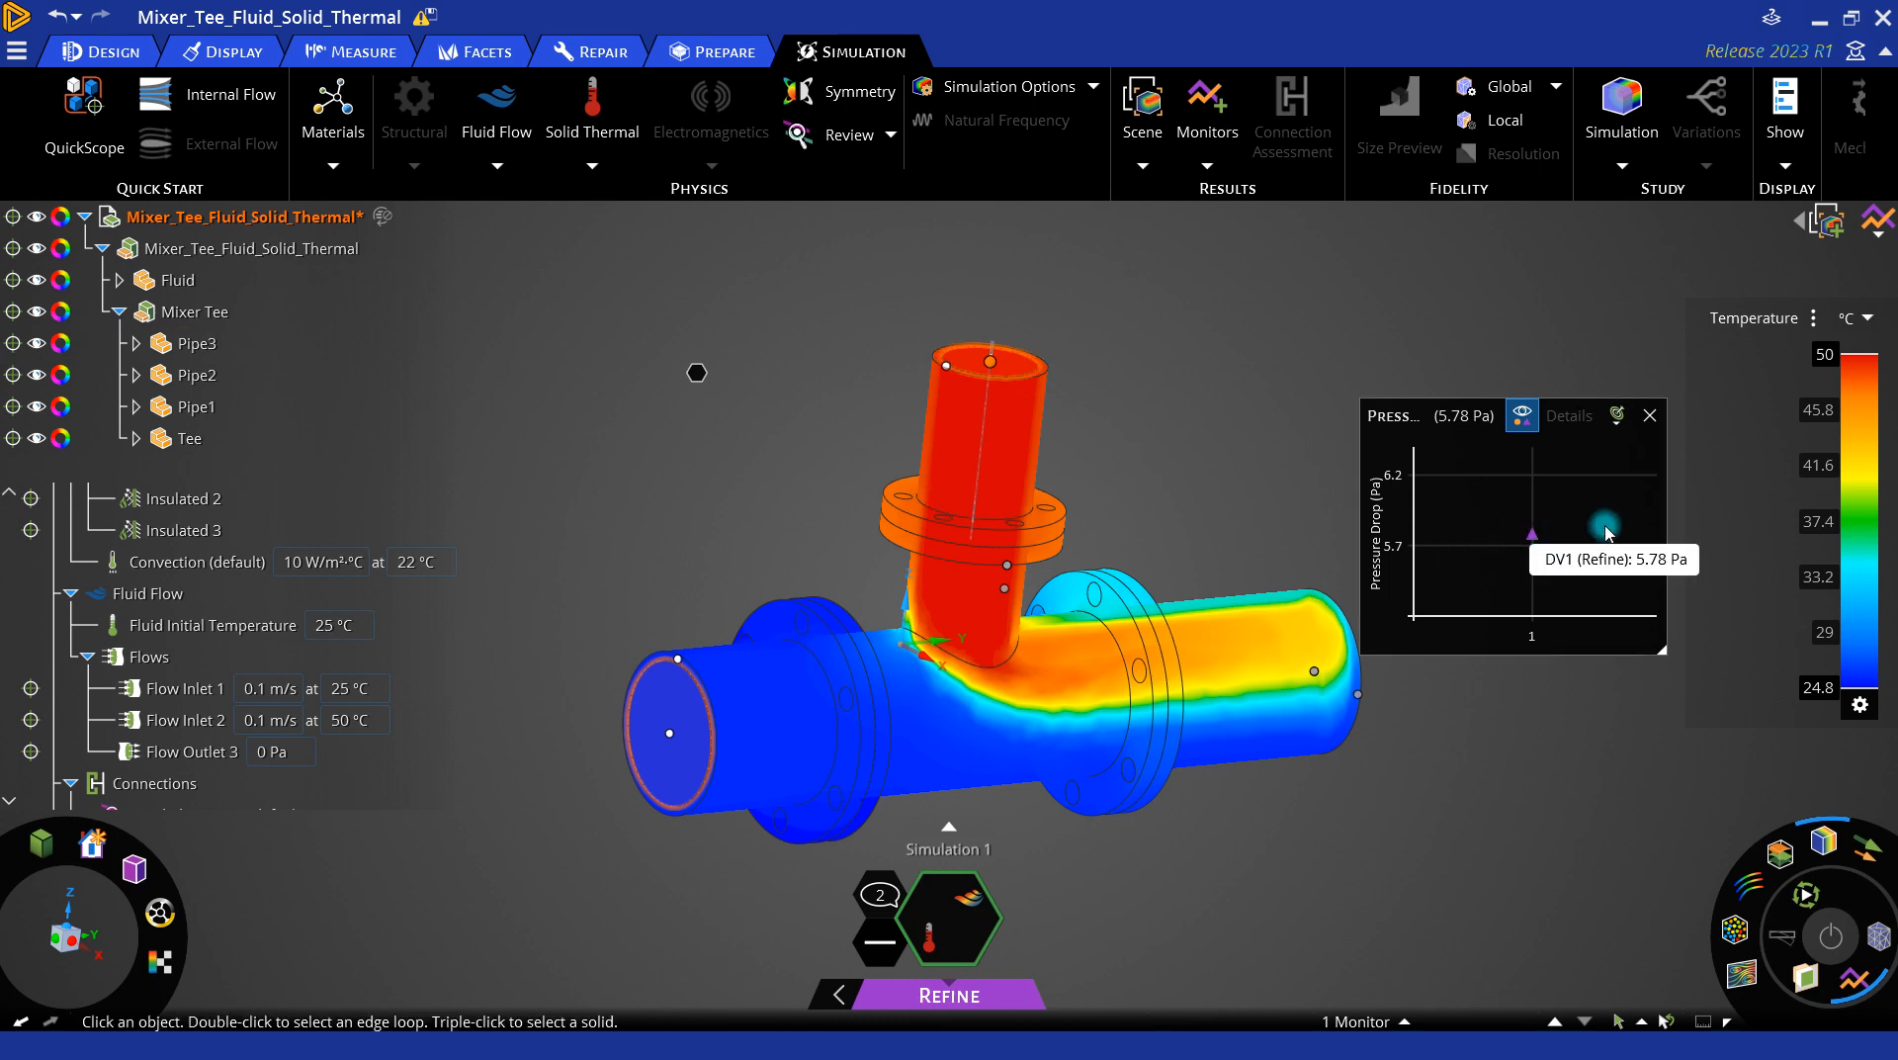
{"action": "mouse_move", "coordinate": [1533, 545]}
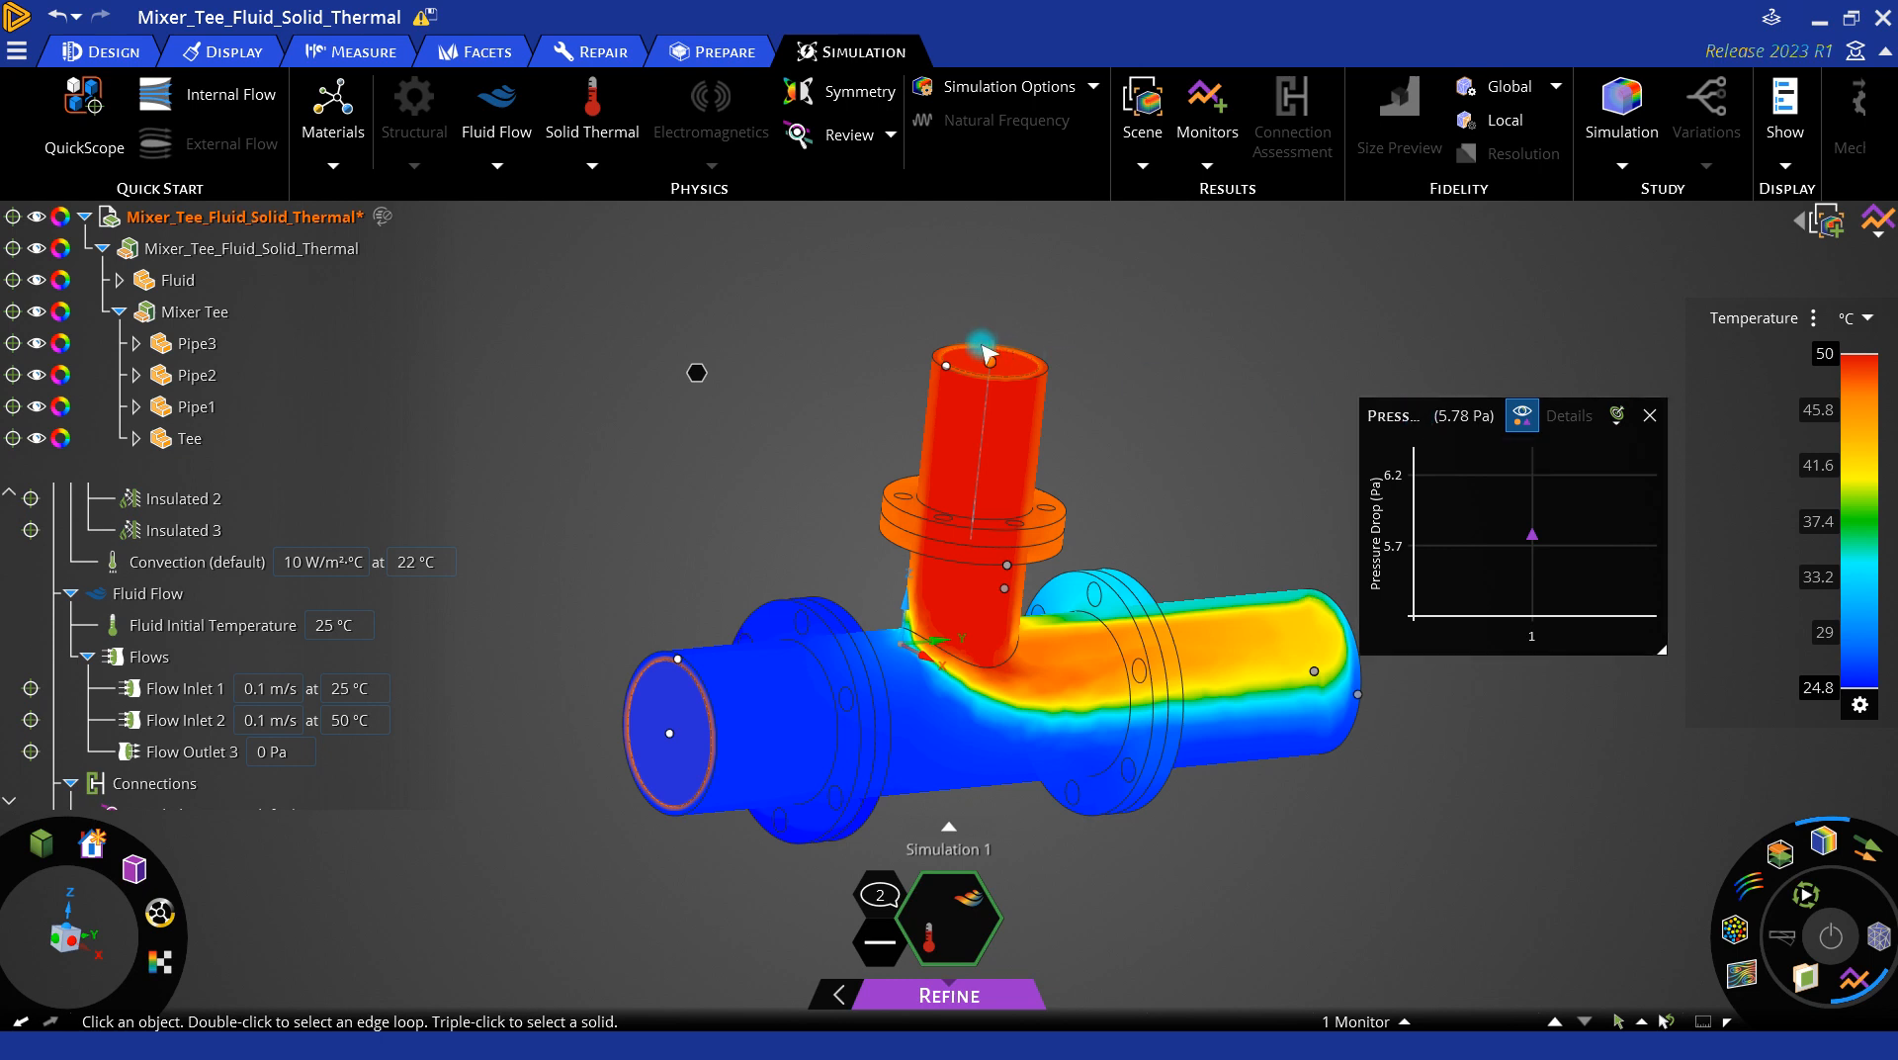
{"action": "left_click", "coordinate": [178, 751]}
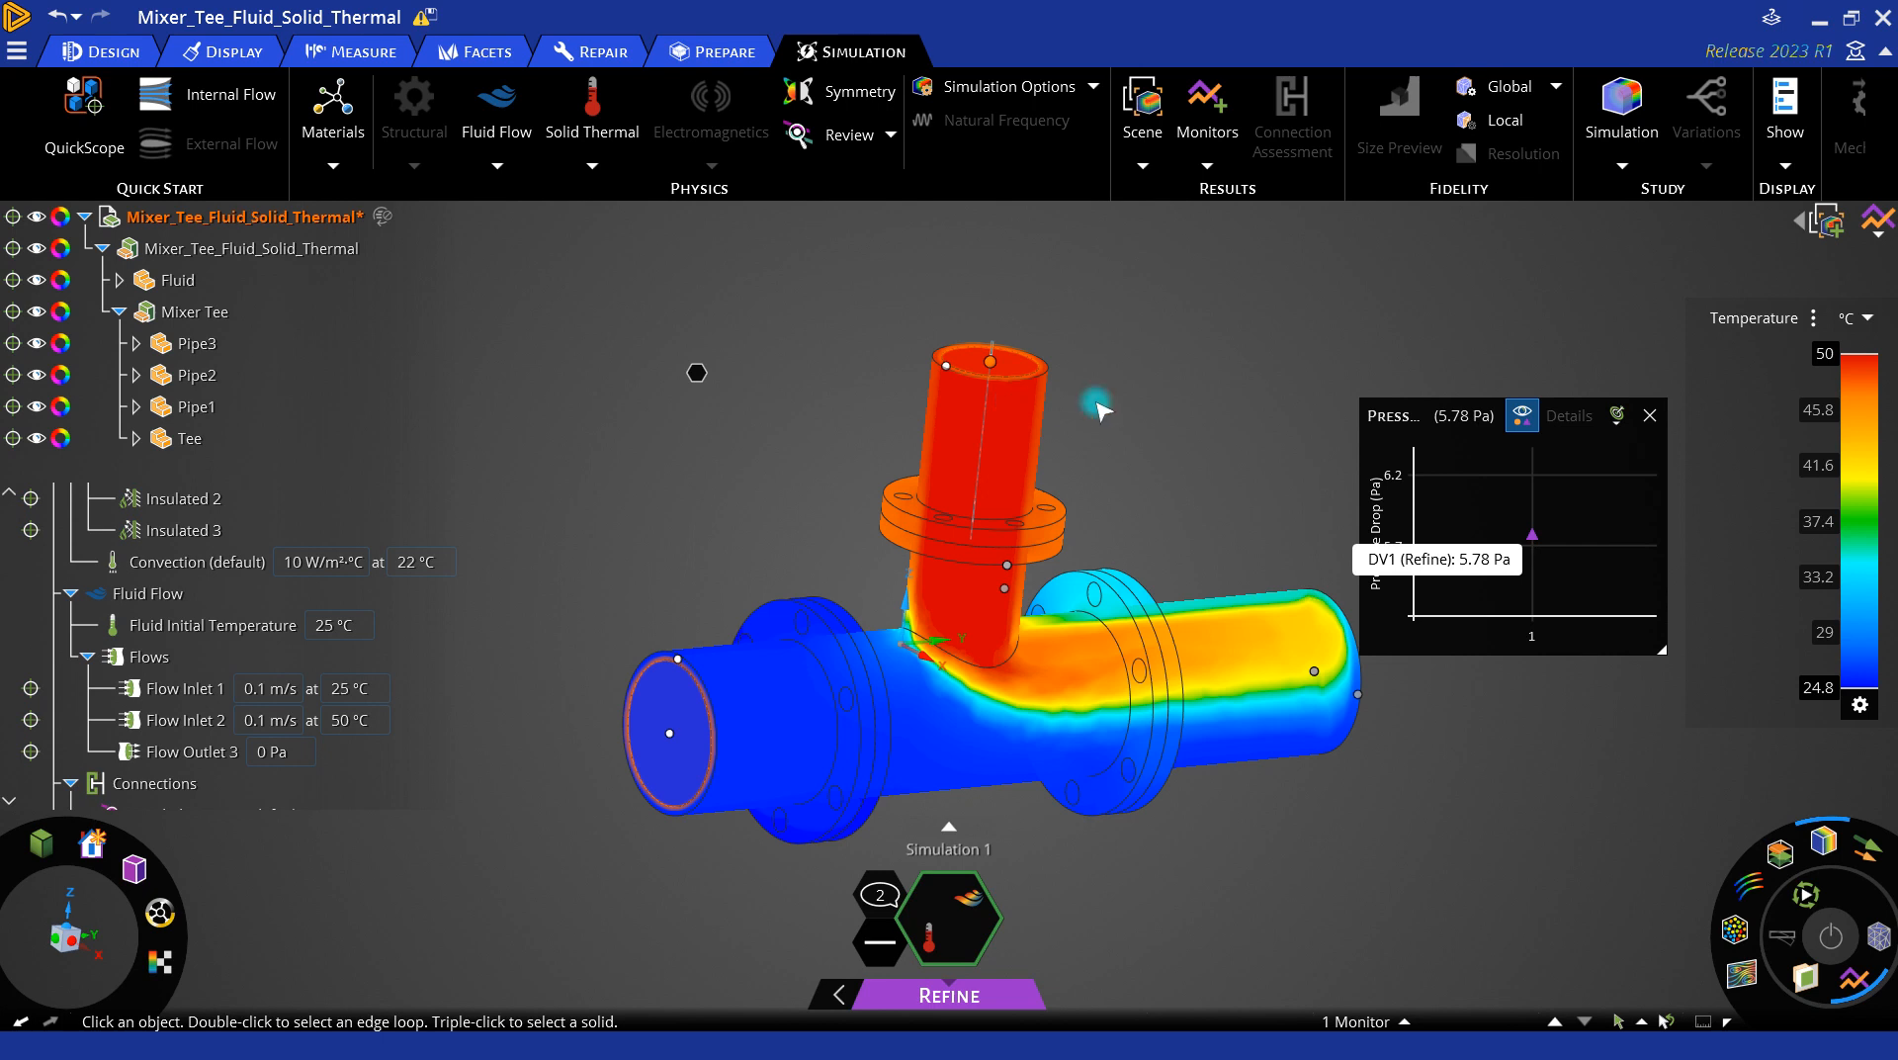
Step: Inspect the Insulated 2 condition and cylindrical face on the vertical pipe, and close the pressure drop chart
{"action": "left_click", "coordinate": [946, 371]}
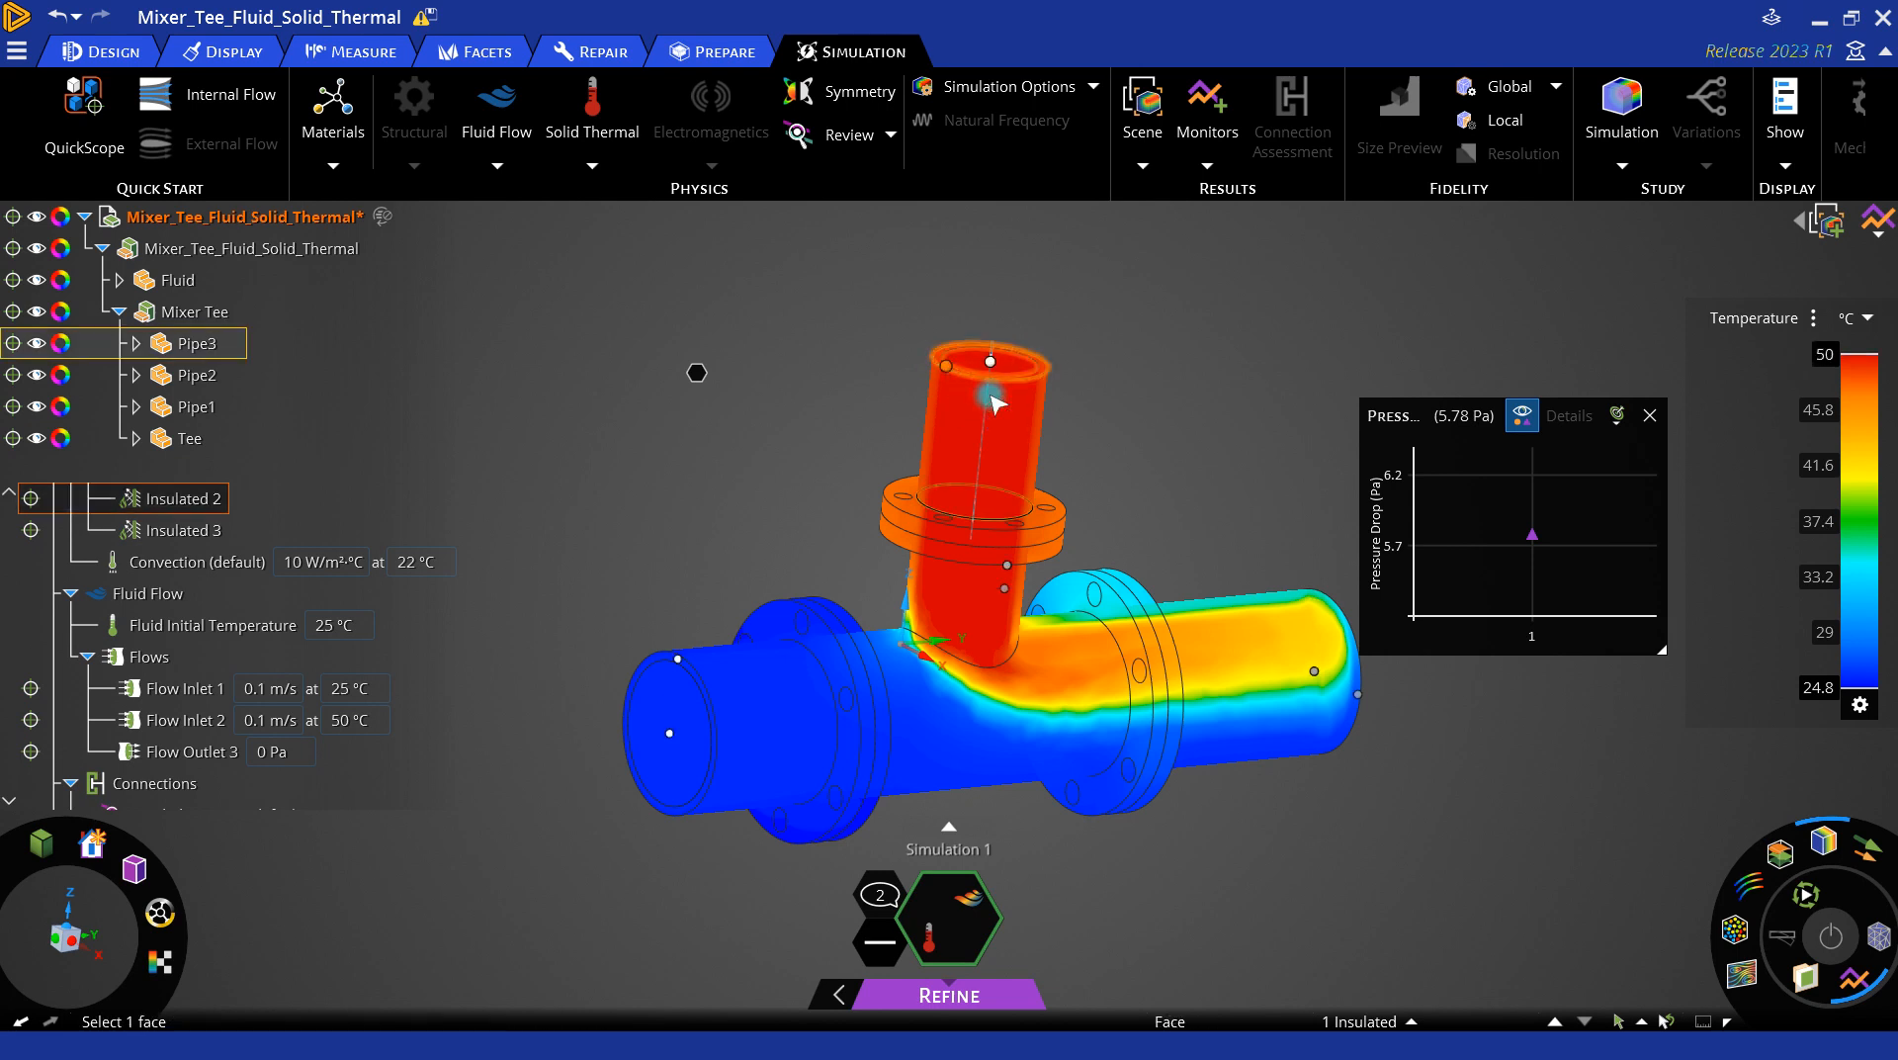
{"action": "left_click", "coordinate": [946, 372]}
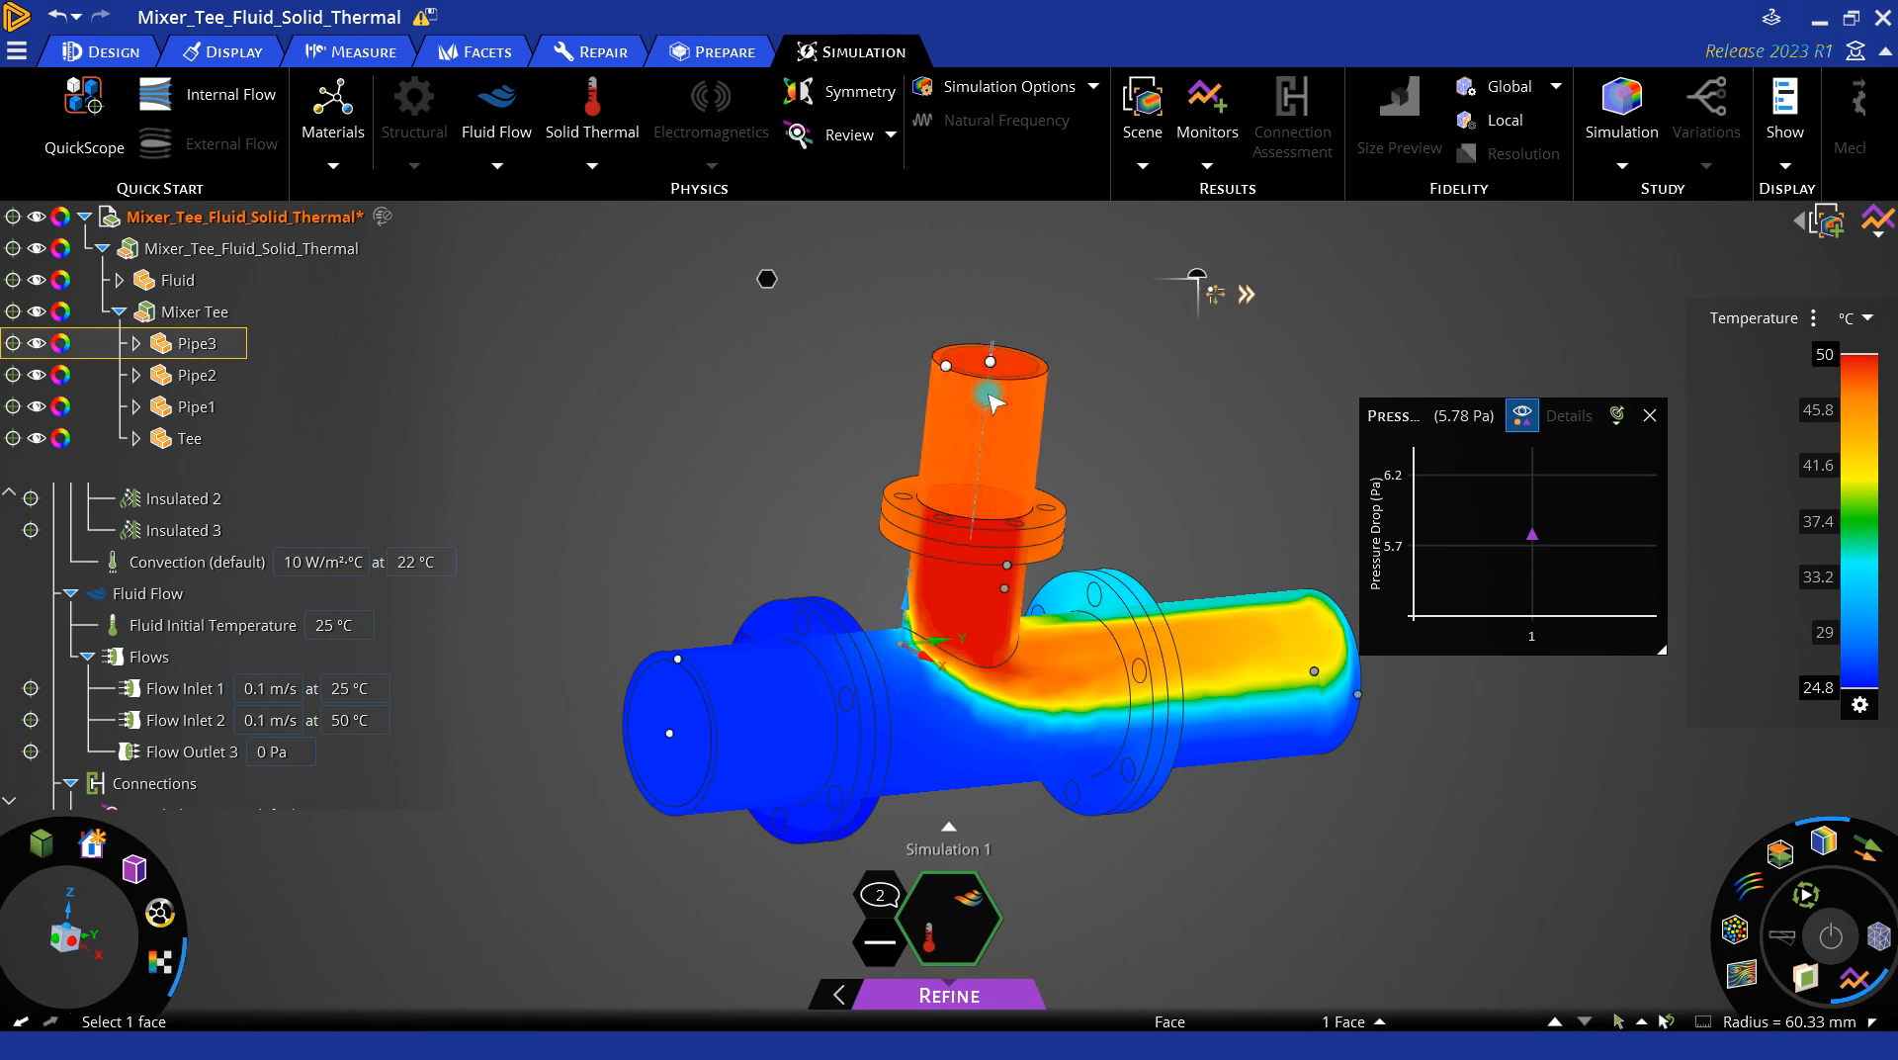
{"action": "left_click", "coordinate": [1293, 365]}
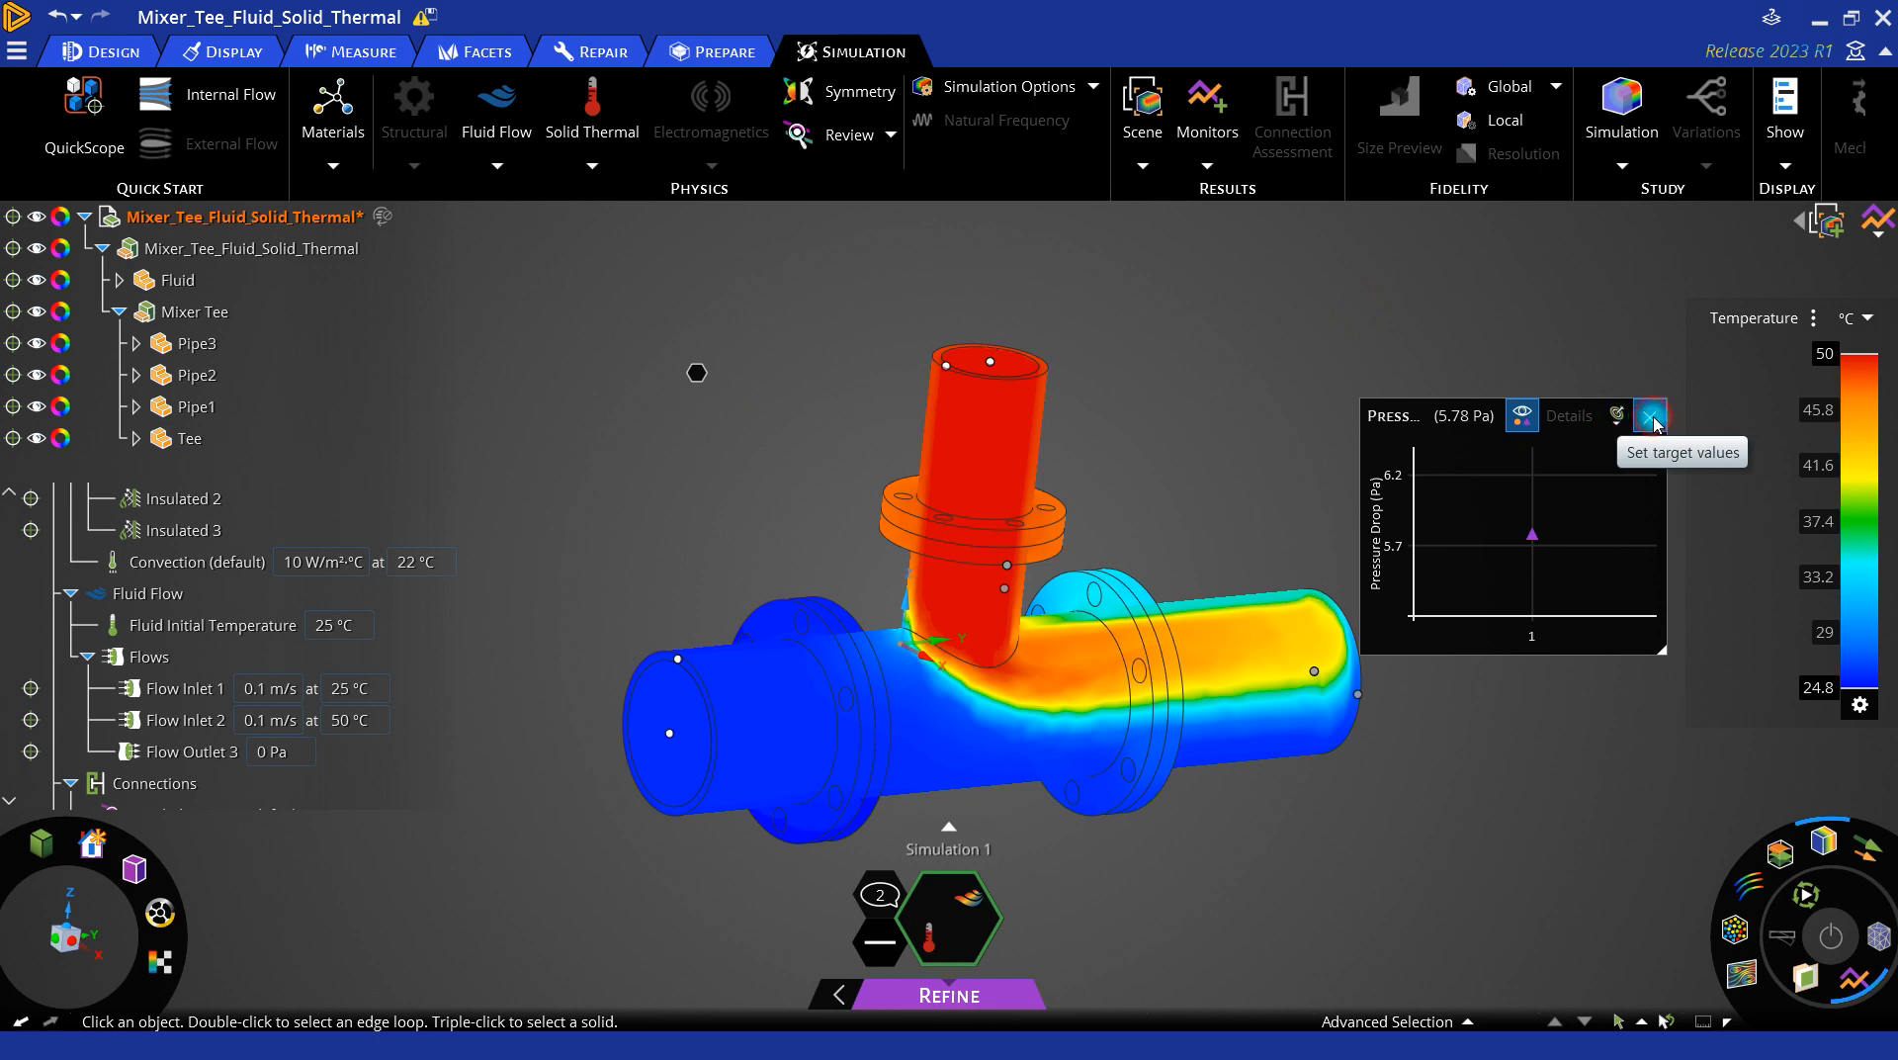
{"action": "left_click", "coordinate": [1653, 423]}
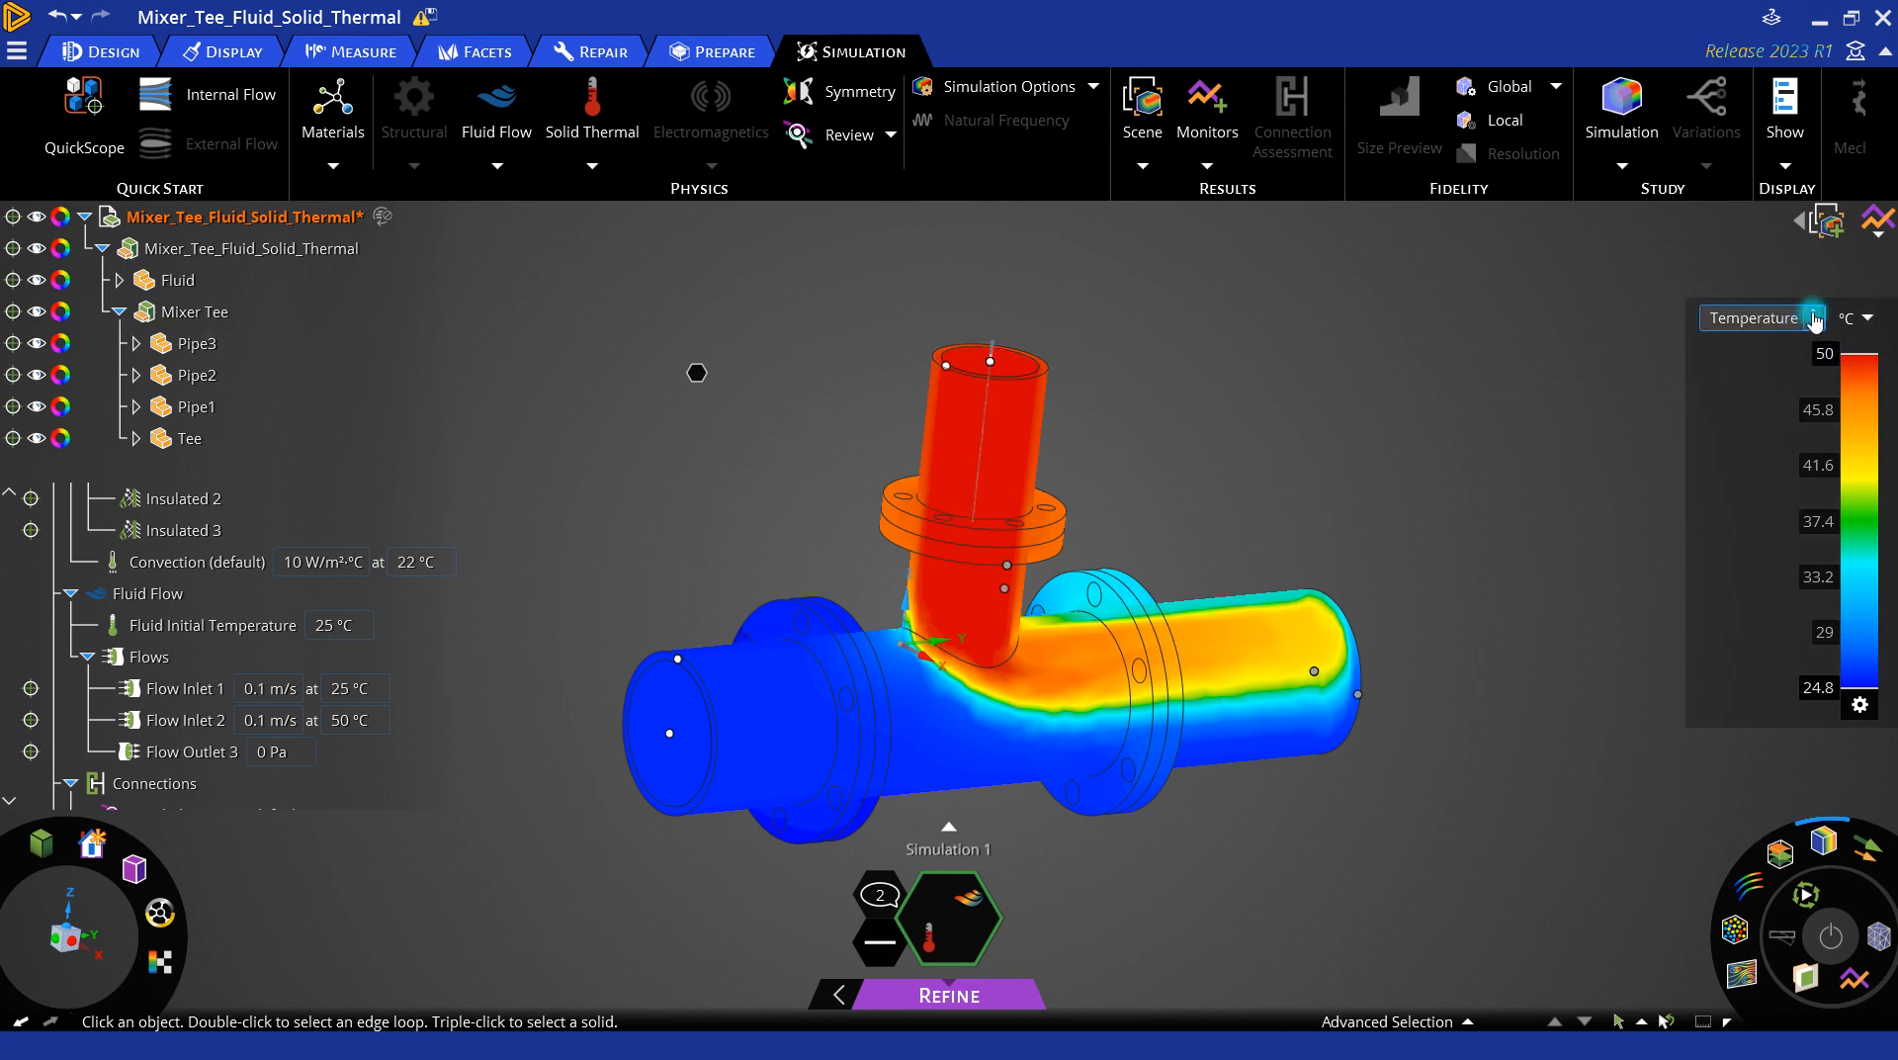
Step: Switch the contour result to Static Pressure and examine the distribution inside the pipes
{"action": "mouse_move", "coordinate": [1085, 432]}
{"action": "middle_mouse_down"}
{"action": "mouse_move", "coordinate": [1042, 471]}
{"action": "mouse_move", "coordinate": [1092, 478]}
{"action": "mouse_move", "coordinate": [1095, 461]}
{"action": "middle_mouse_up"}
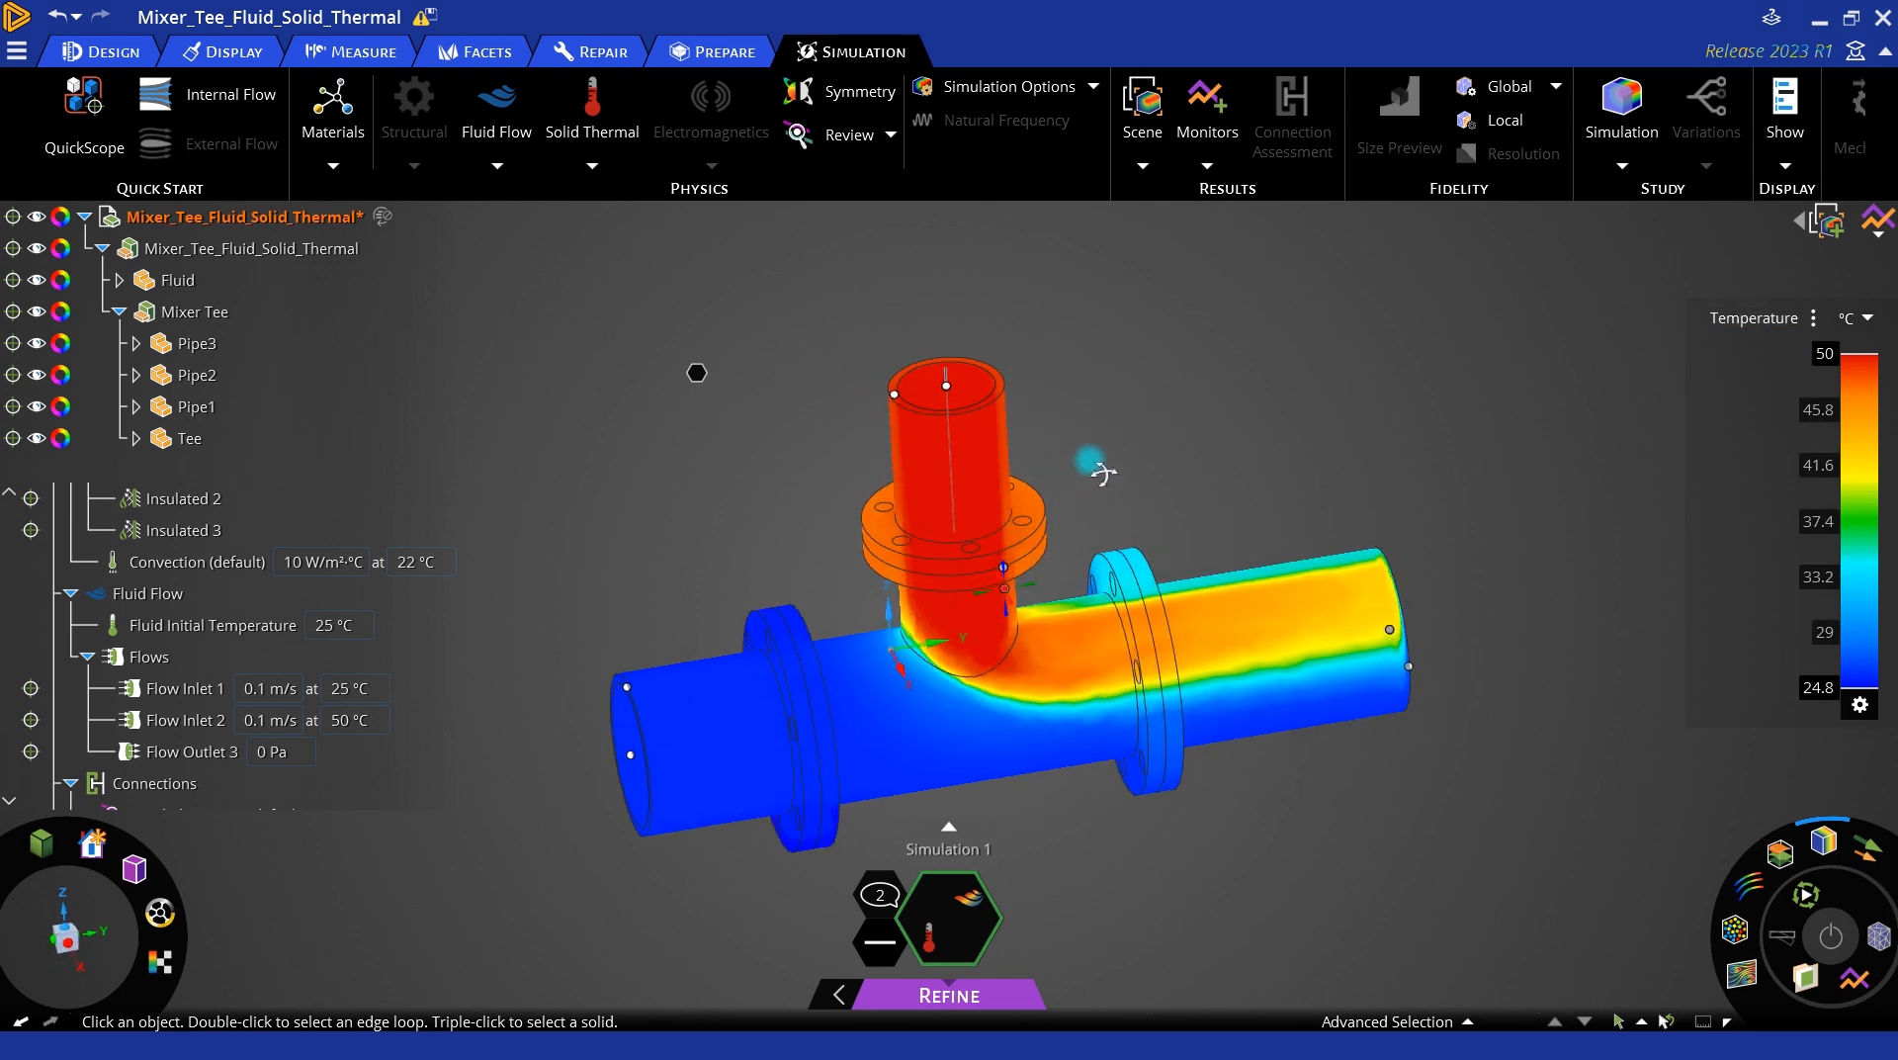
{"action": "left_click", "coordinate": [1820, 324]}
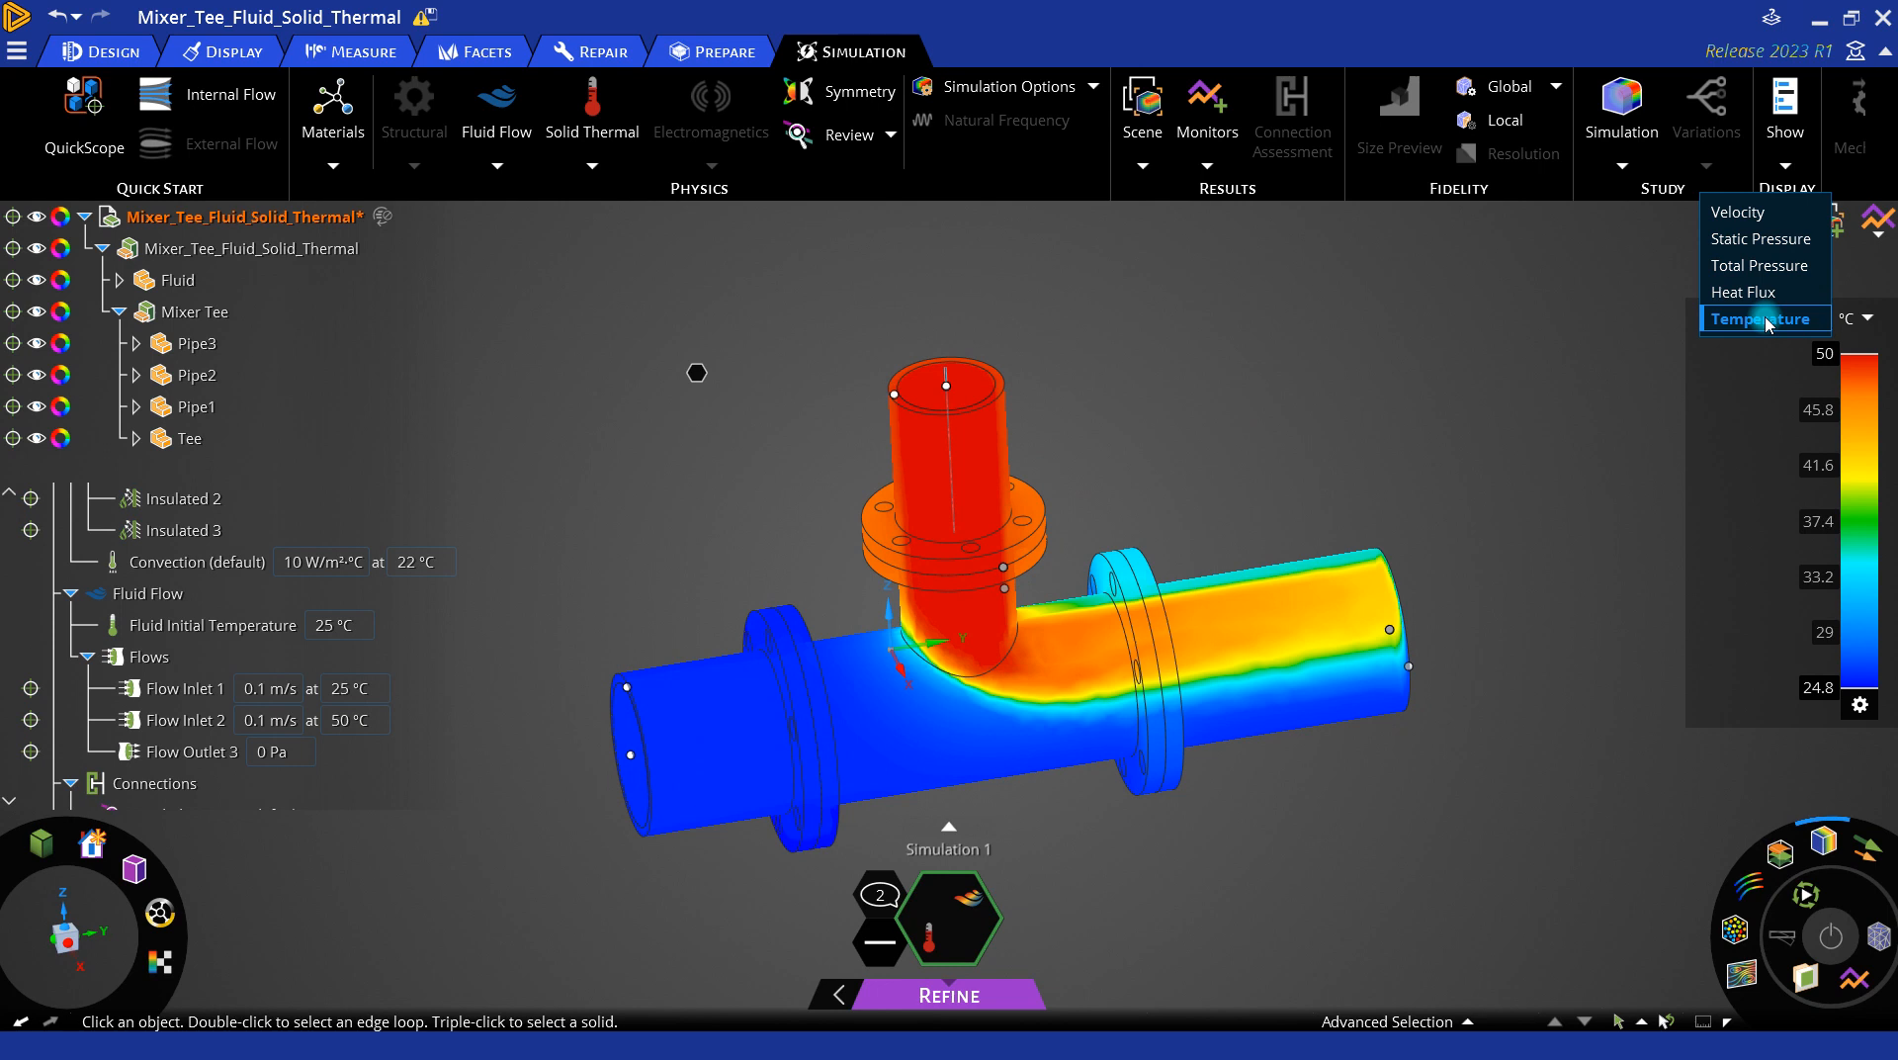
{"action": "left_click", "coordinate": [1795, 246]}
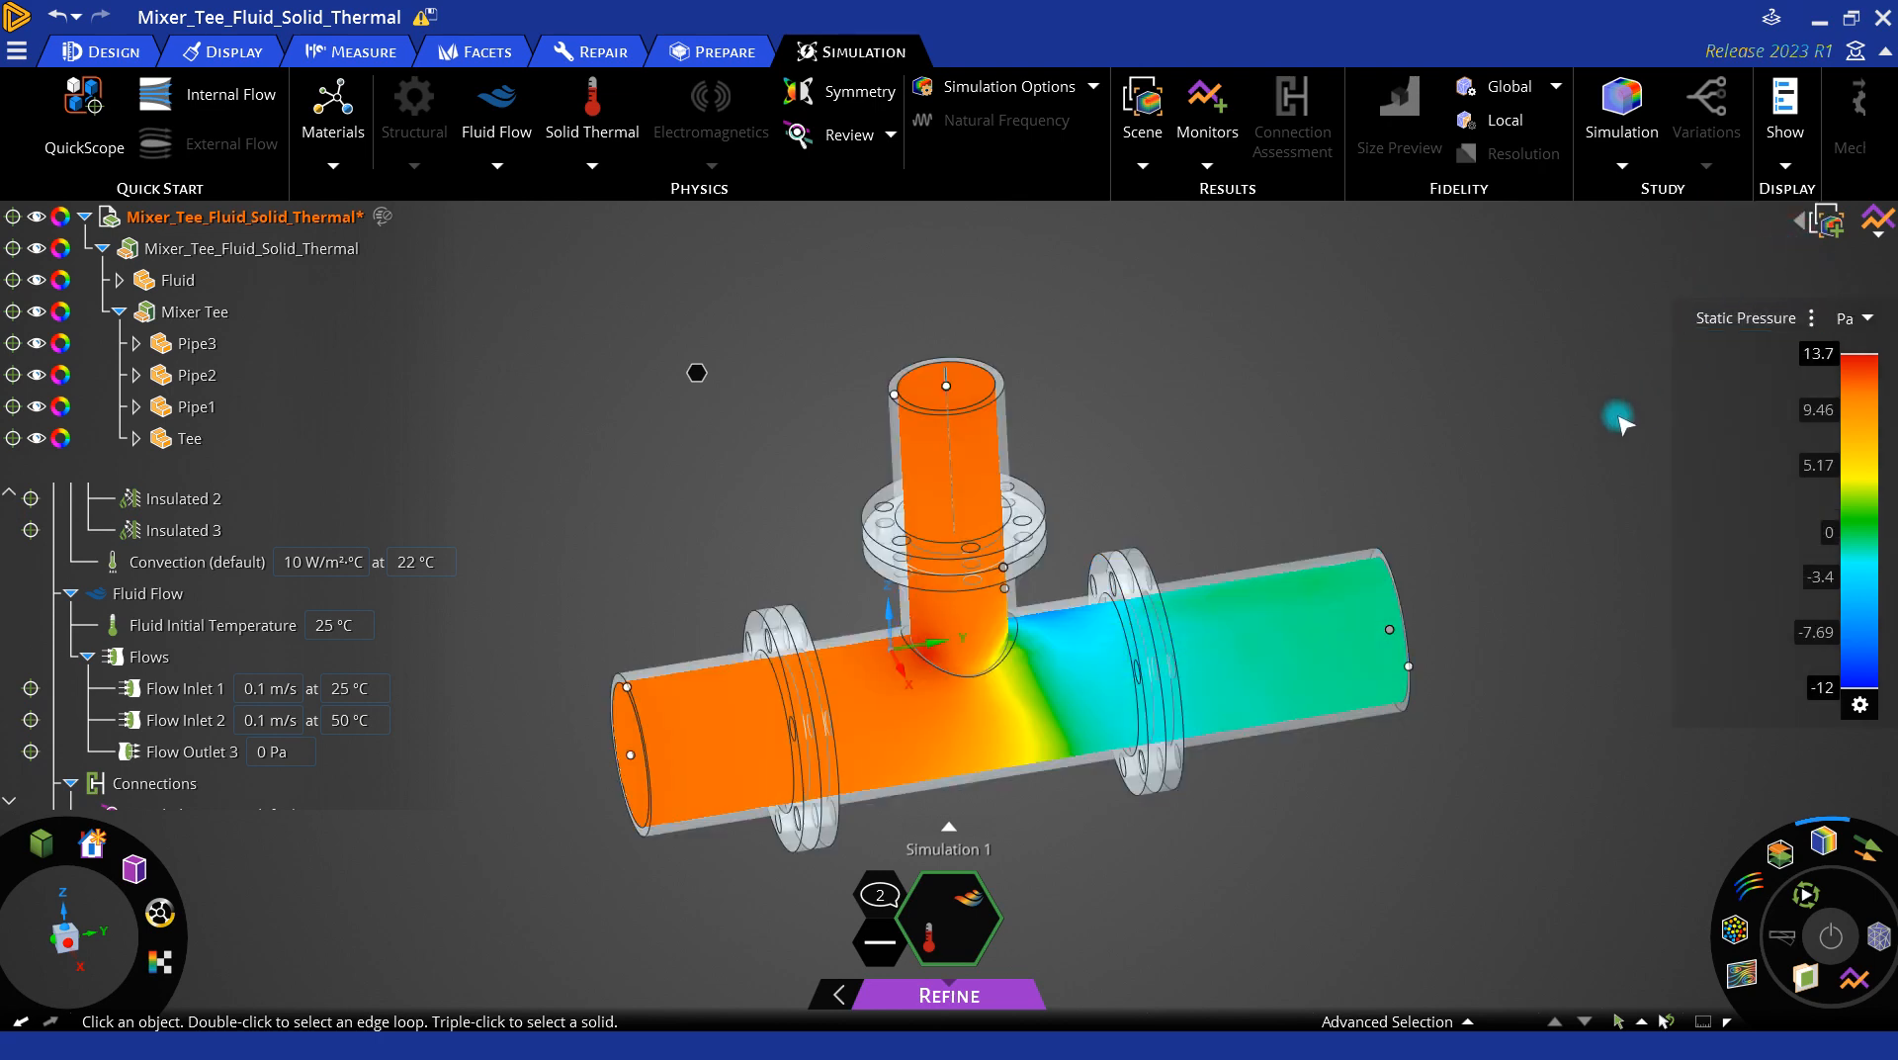
{"action": "middle_click_drag", "start_coordinate": [1115, 620], "coordinate": [1235, 591]}
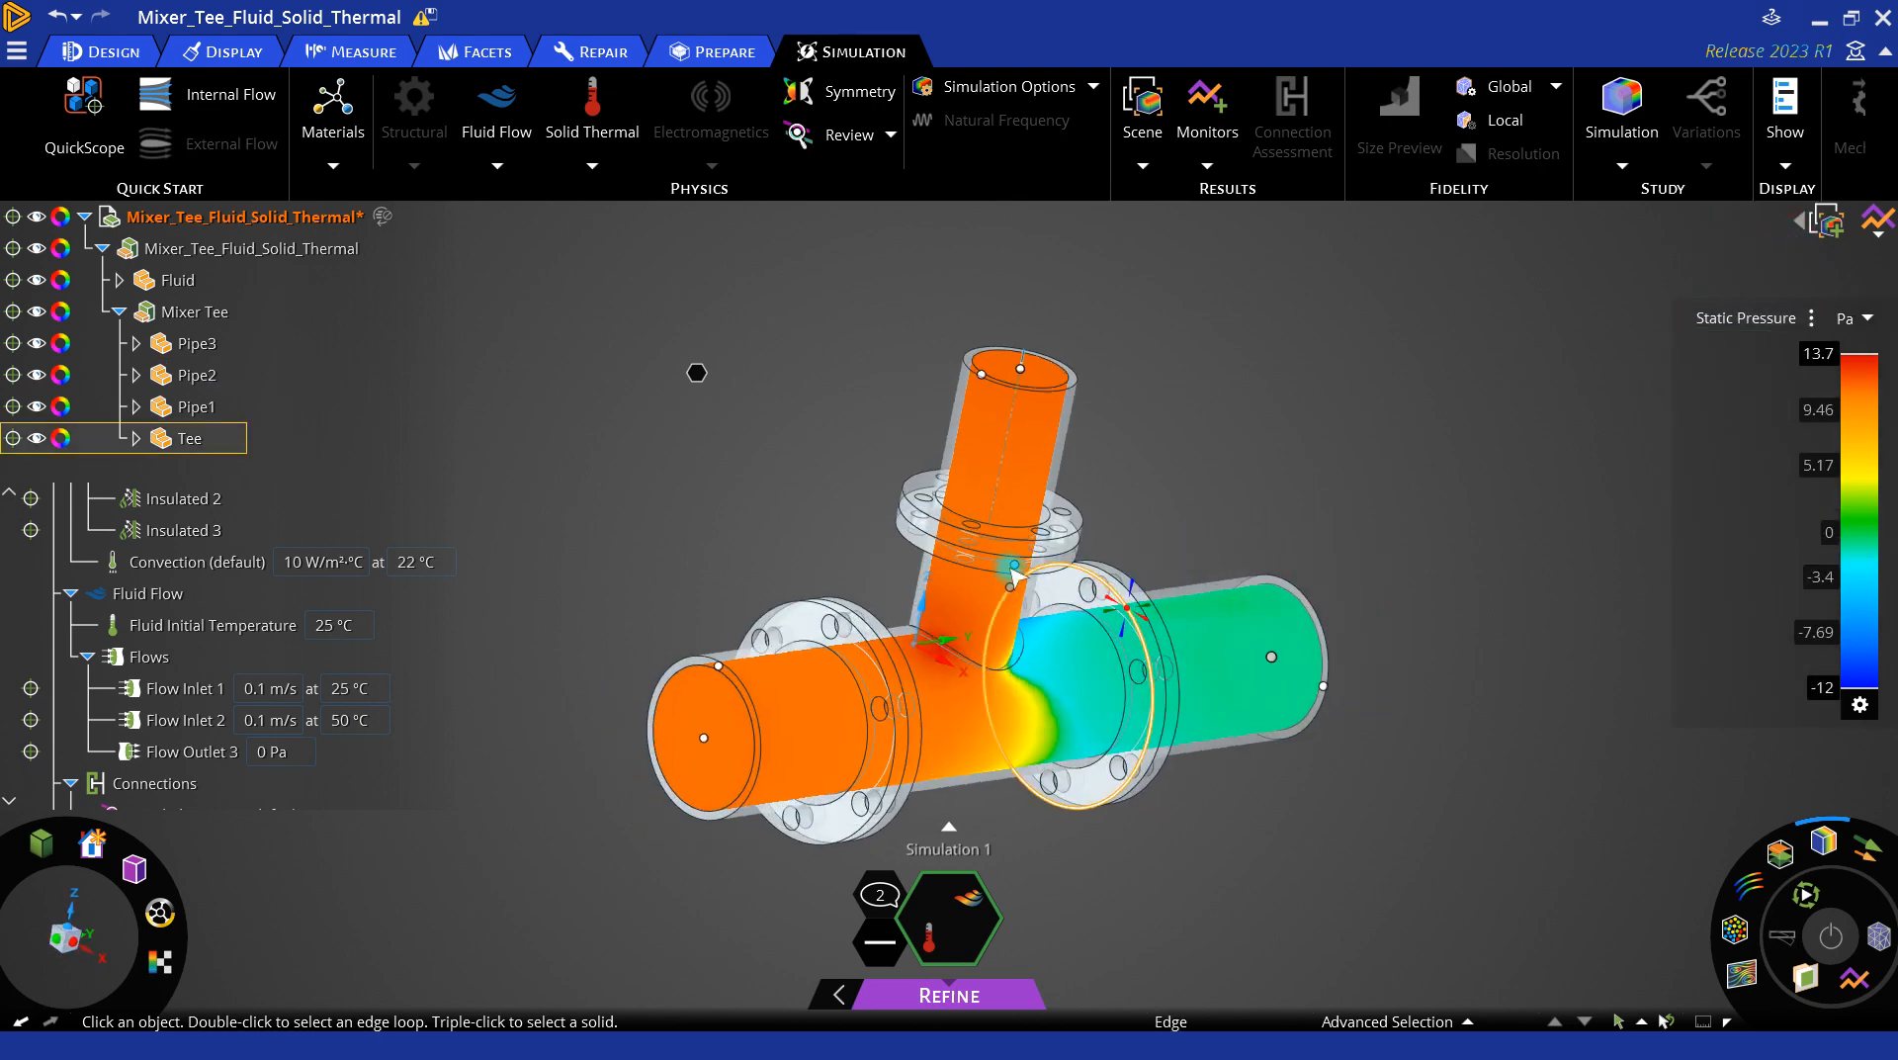
{"action": "scroll", "coordinate": [944, 564], "scroll_direction": "up", "scroll_amount": 4}
Step: Highlight the default Conducting Non-Slip Wall under Fluid-Solid Interfaces to review the surfaces it covers, and clear the selection
{"action": "scroll", "coordinate": [208, 593], "scroll_direction": "down", "scroll_amount": 1}
{"action": "scroll", "coordinate": [207, 593], "scroll_direction": "down", "scroll_amount": 2}
{"action": "left_click", "coordinate": [185, 781]}
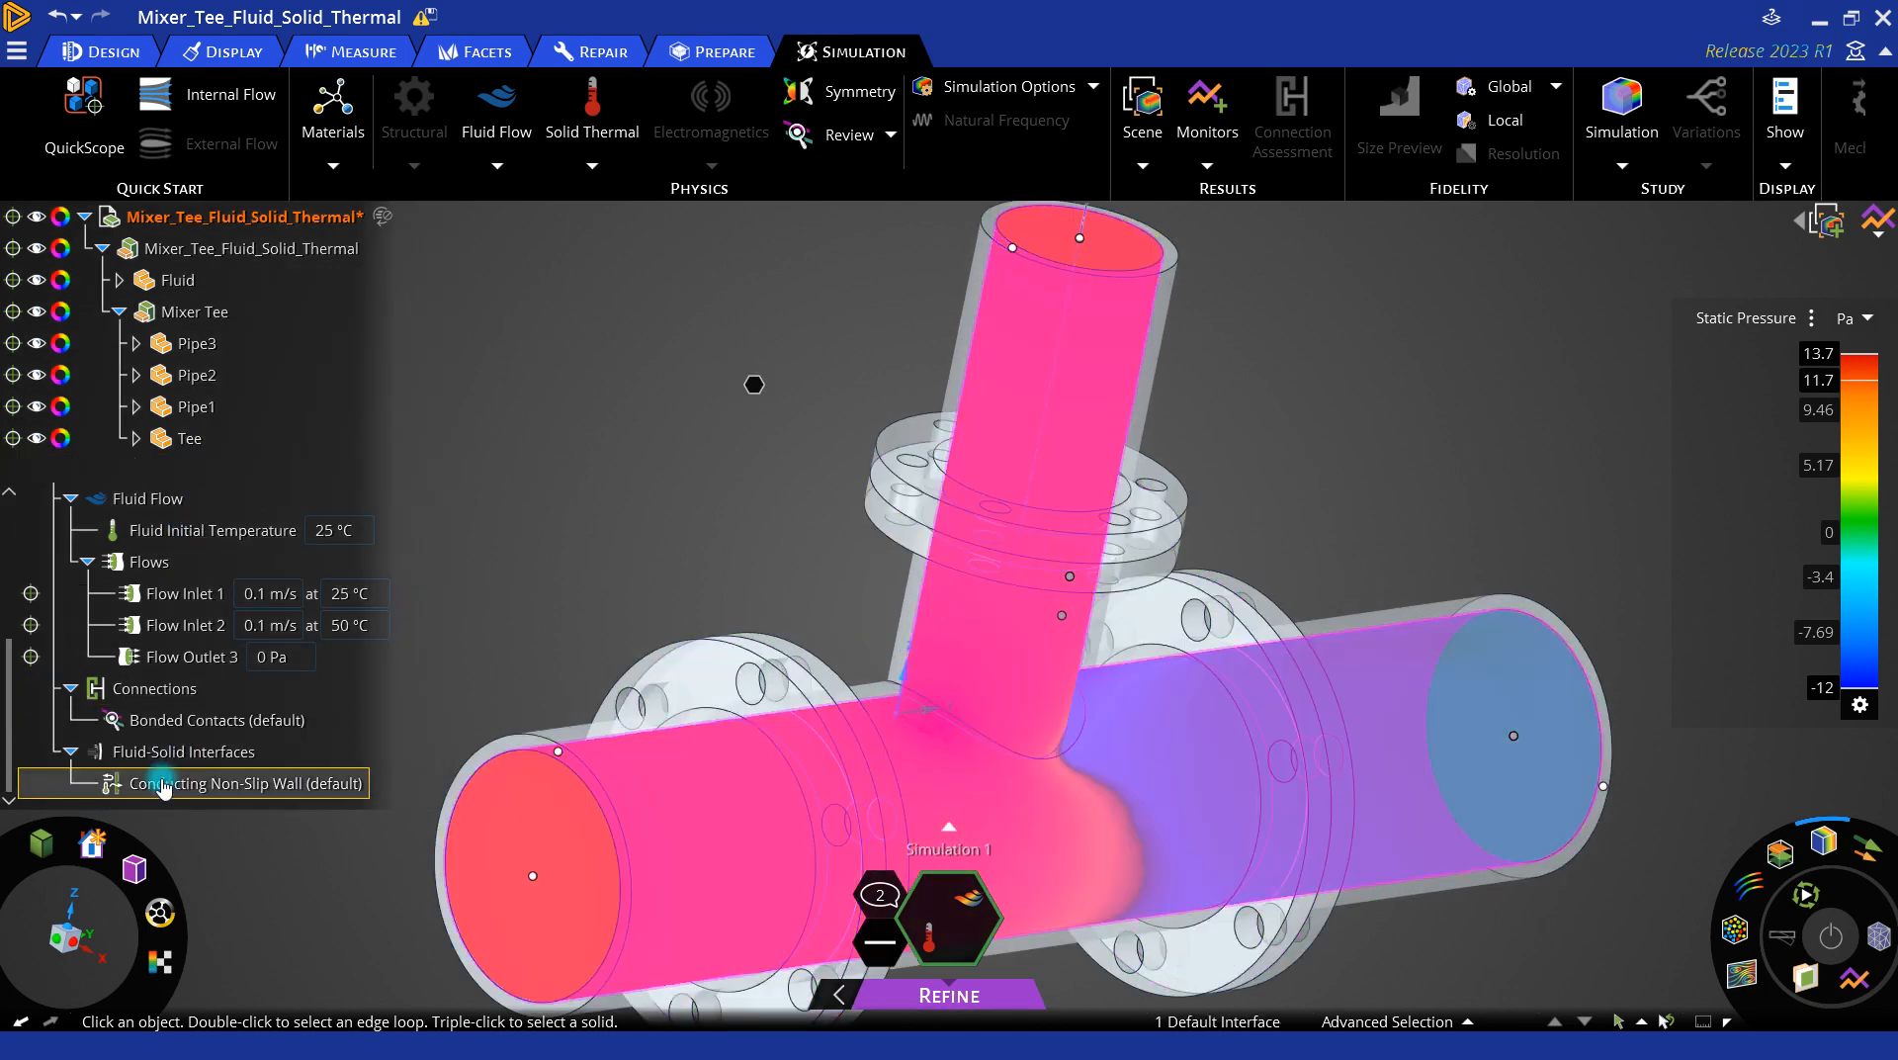
{"action": "left_click", "coordinate": [183, 753]}
{"action": "left_click", "coordinate": [180, 781]}
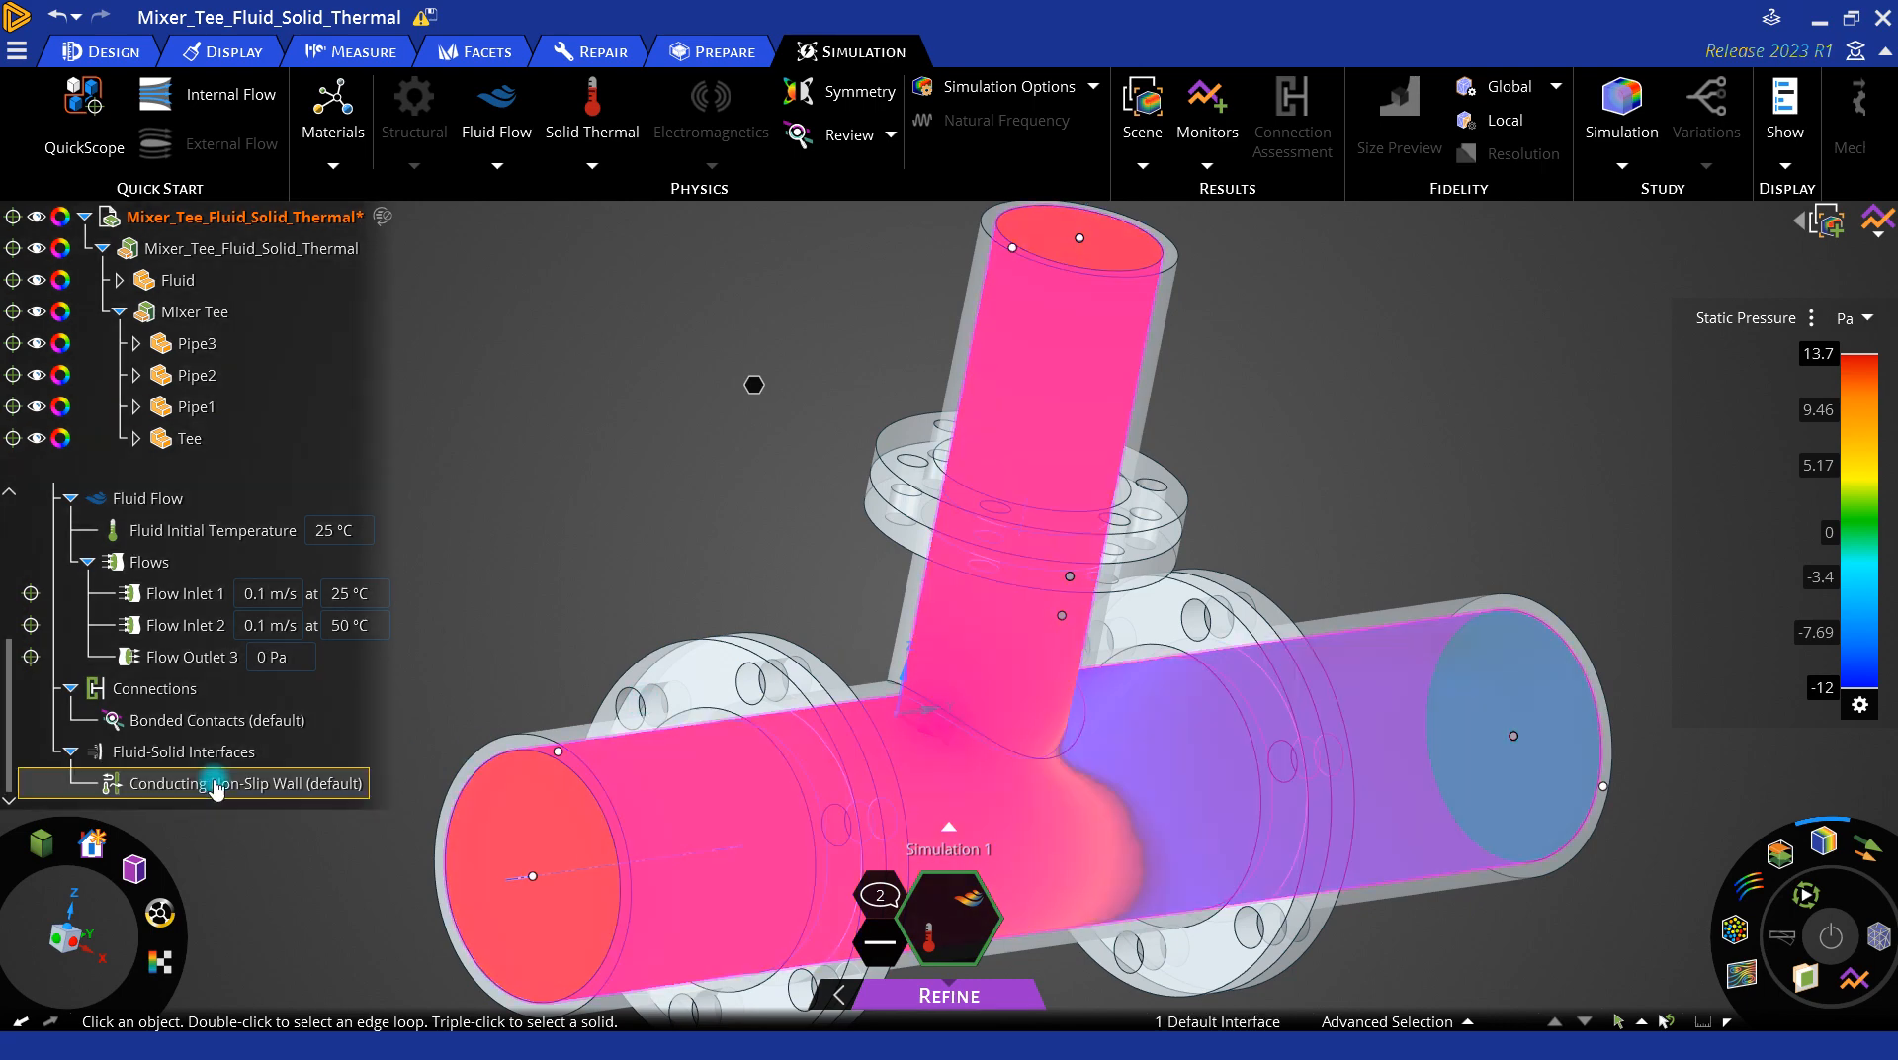
{"action": "left_click", "coordinate": [203, 751]}
{"action": "left_click", "coordinate": [1204, 549]}
{"action": "scroll", "coordinate": [1216, 508], "scroll_direction": "down", "scroll_amount": 4}
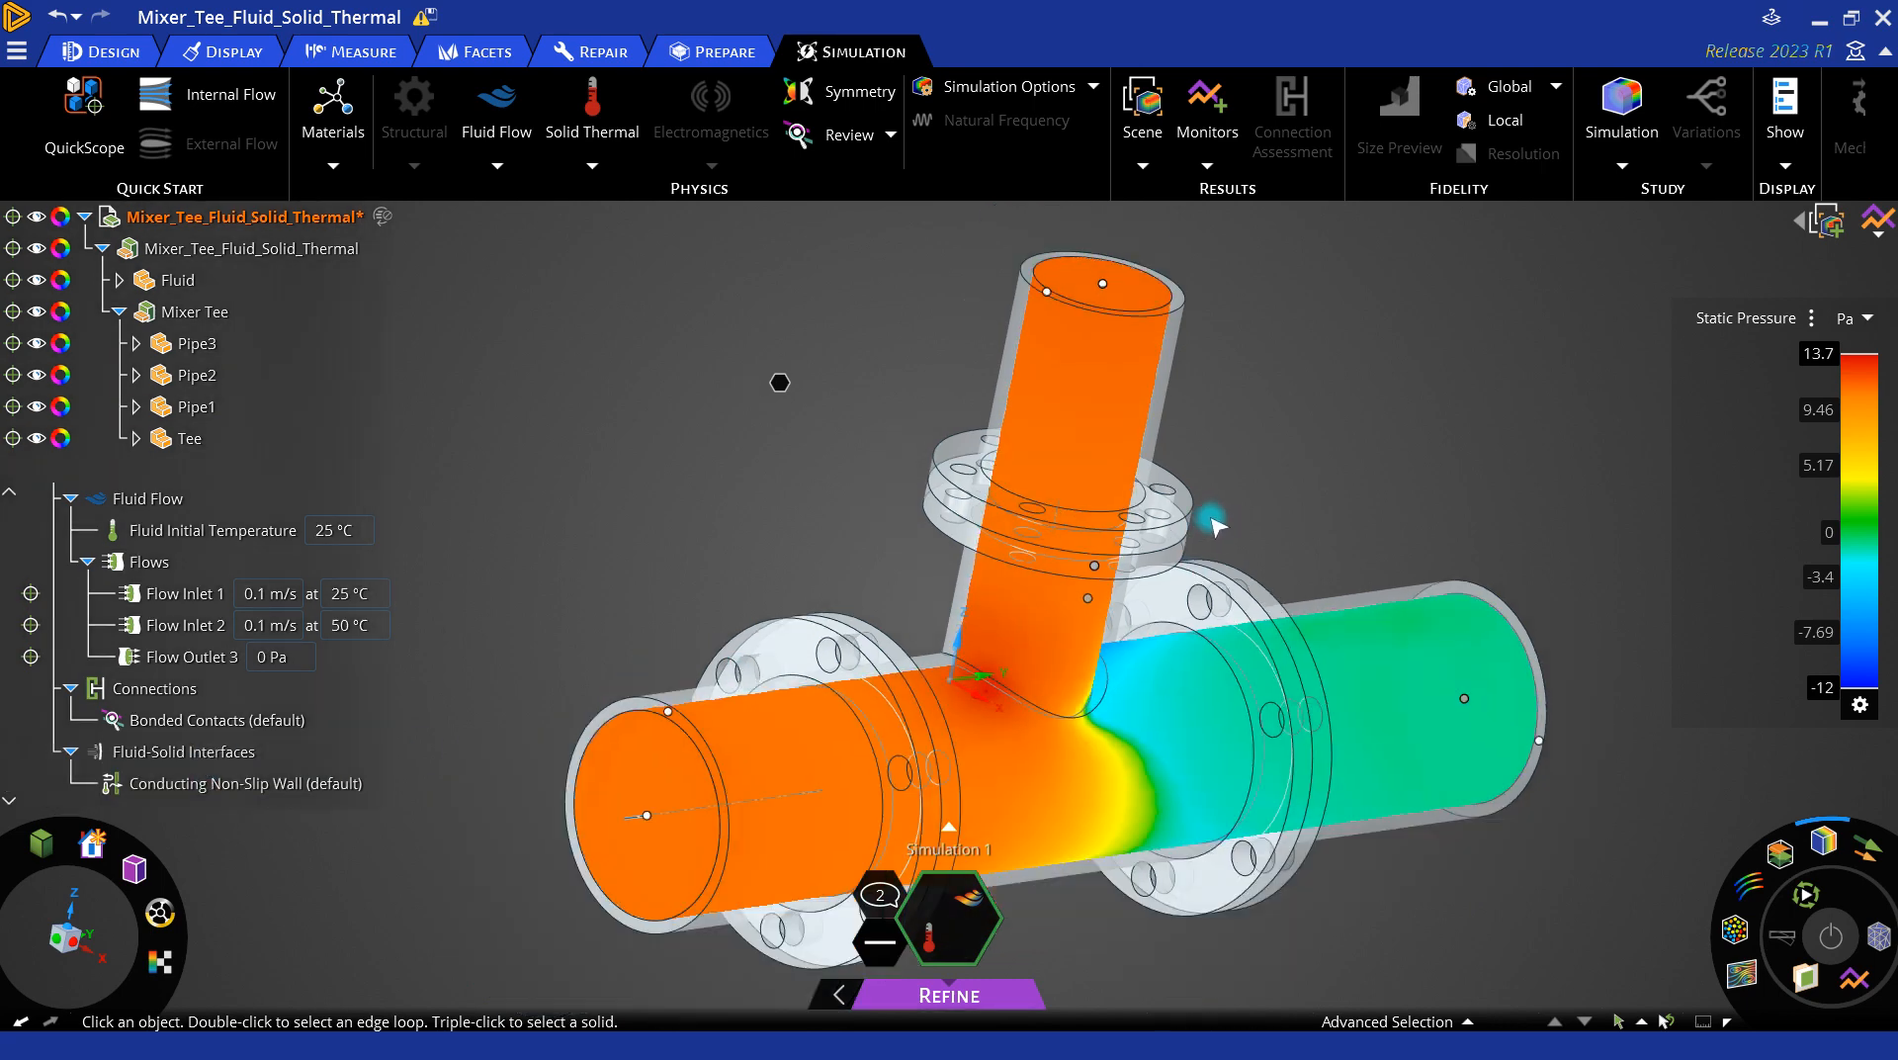
Step: Switch the contour result from Static Pressure to Total Pressure and examine the distribution through the mixer tee from several angles
{"action": "middle_click_drag", "start_coordinate": [1054, 594], "coordinate": [1142, 707]}
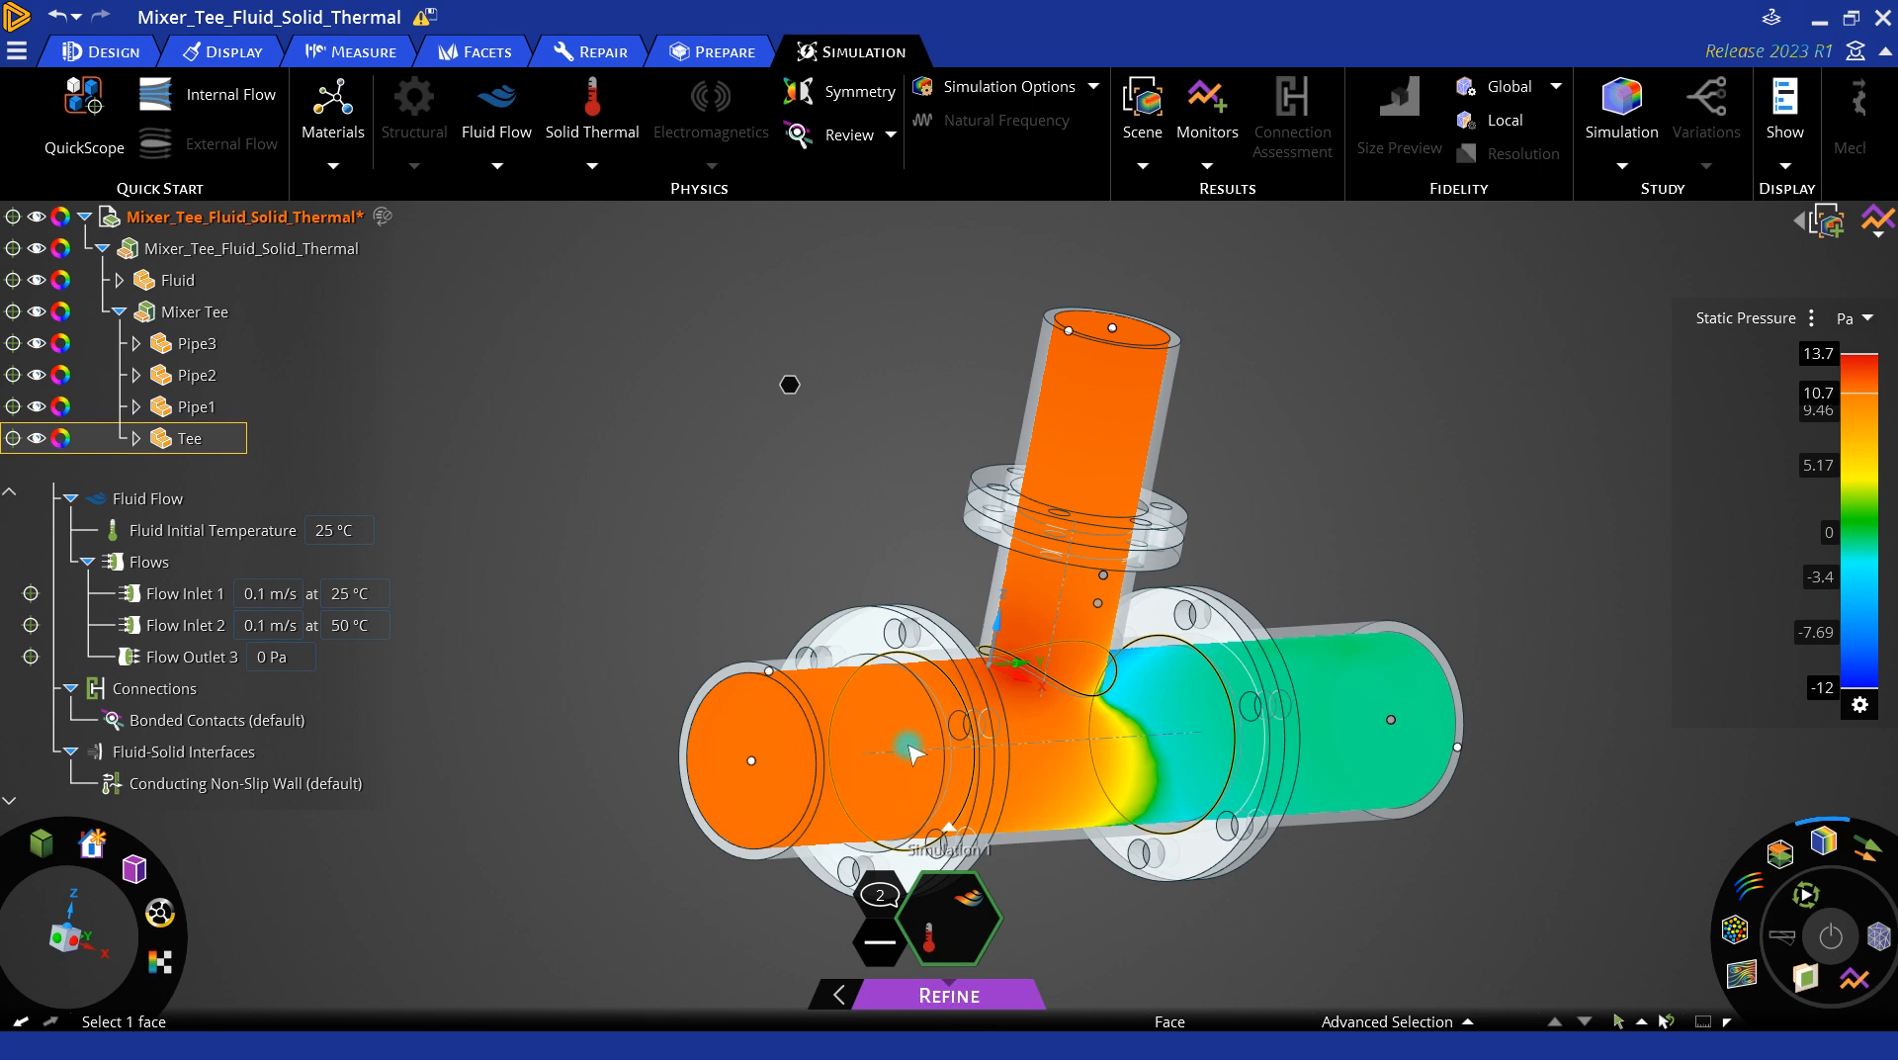
{"action": "middle_click_drag", "start_coordinate": [904, 748], "coordinate": [987, 656]}
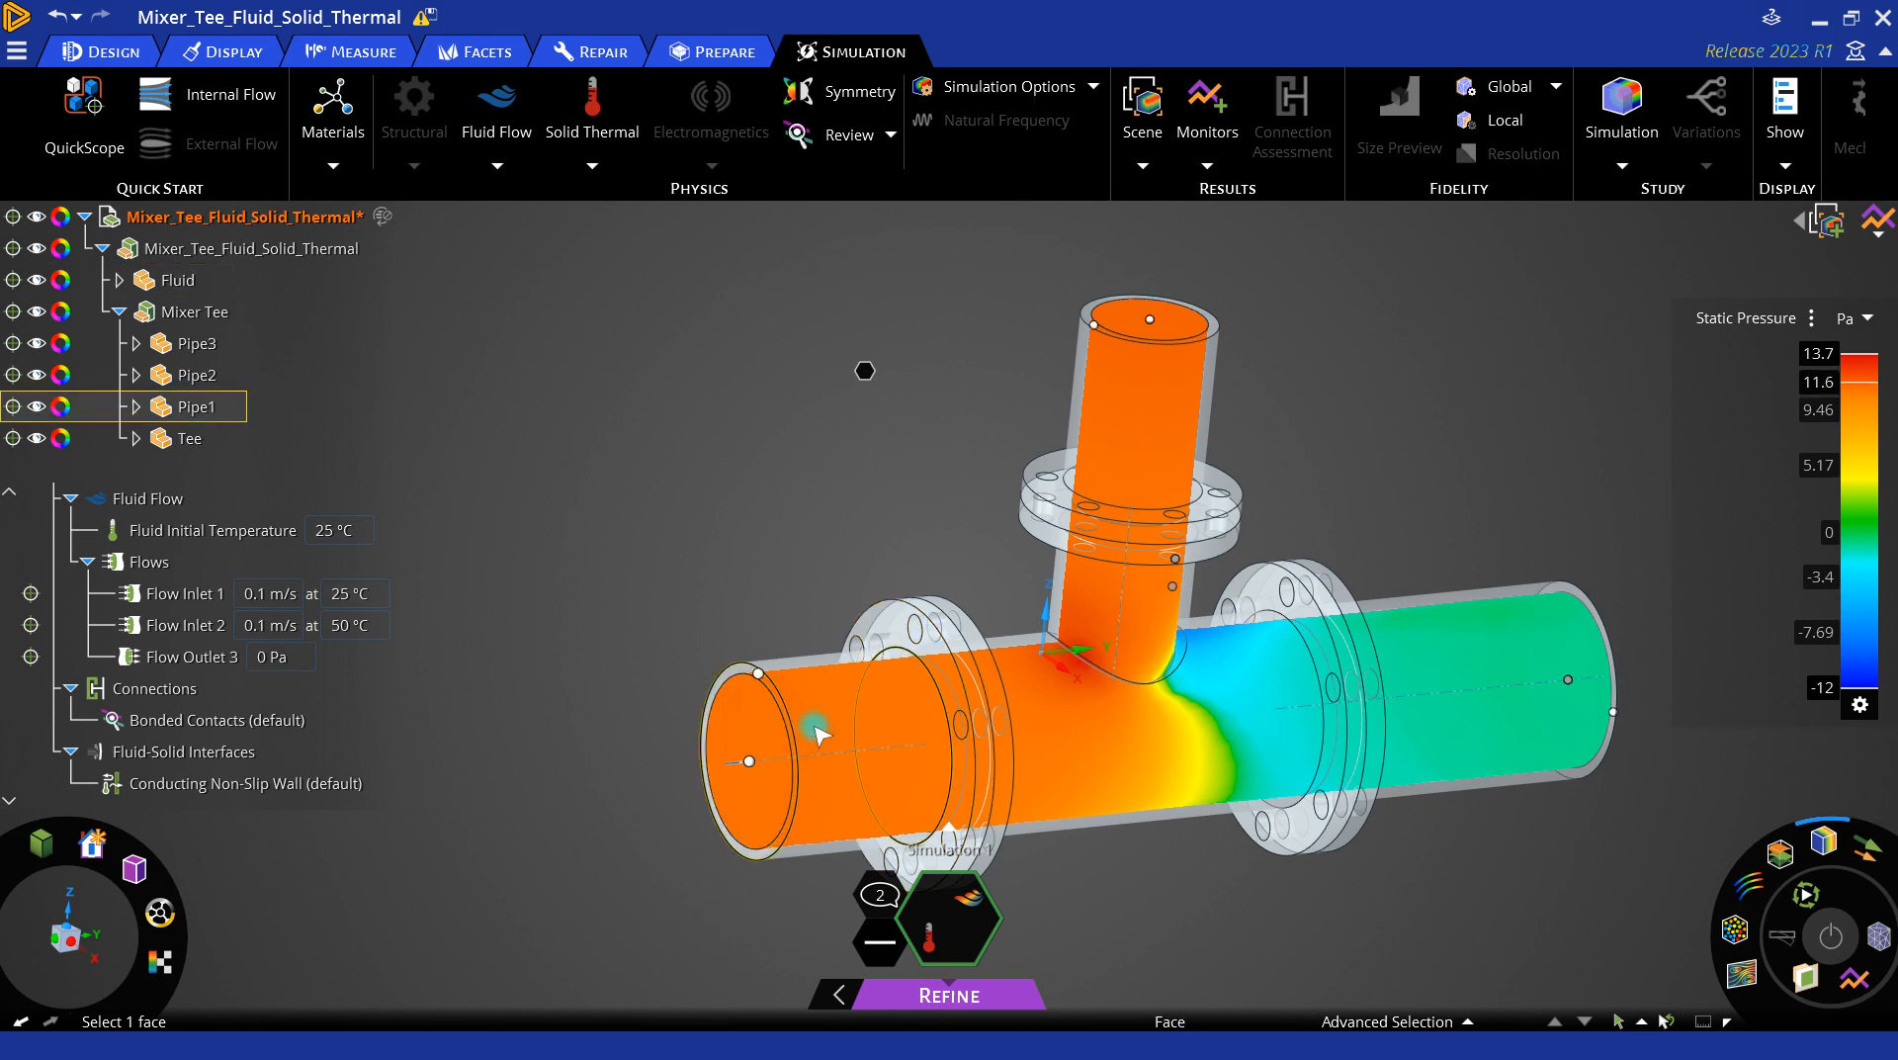
{"action": "left_click", "coordinate": [1818, 321]}
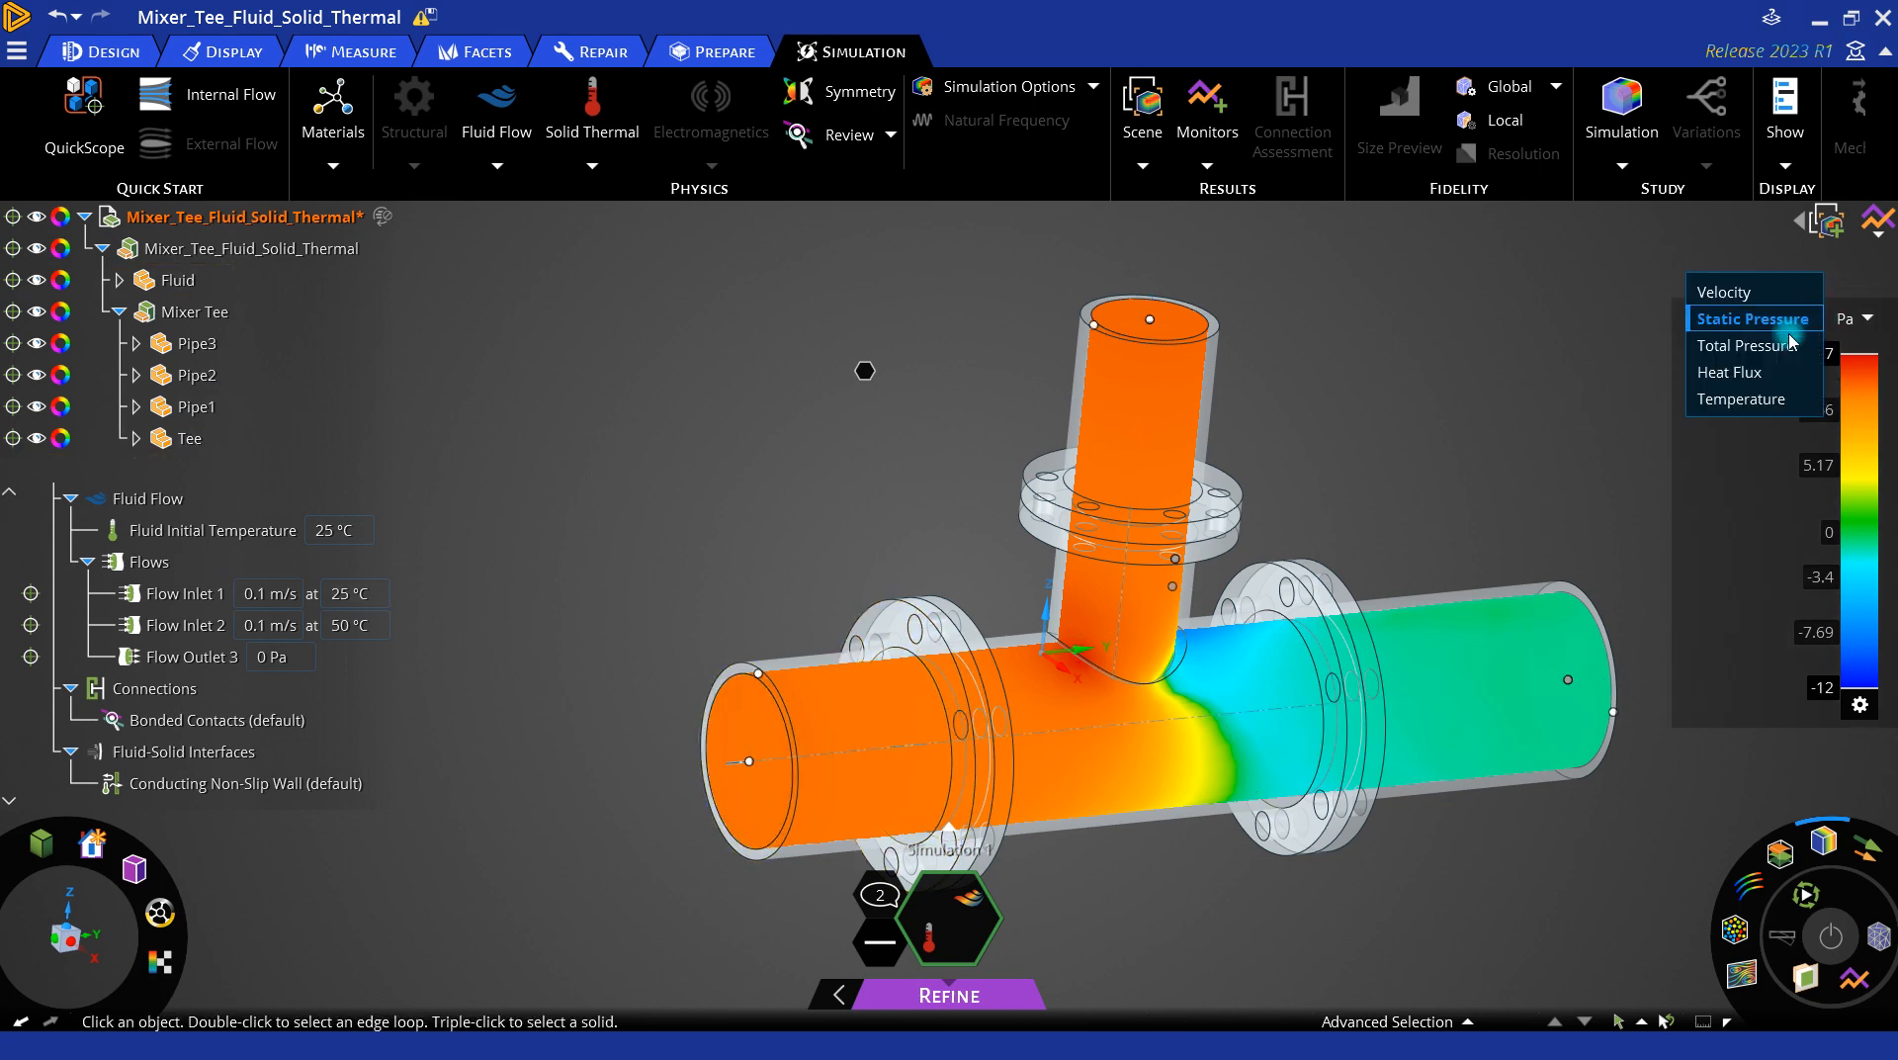
{"action": "left_click", "coordinate": [1784, 345]}
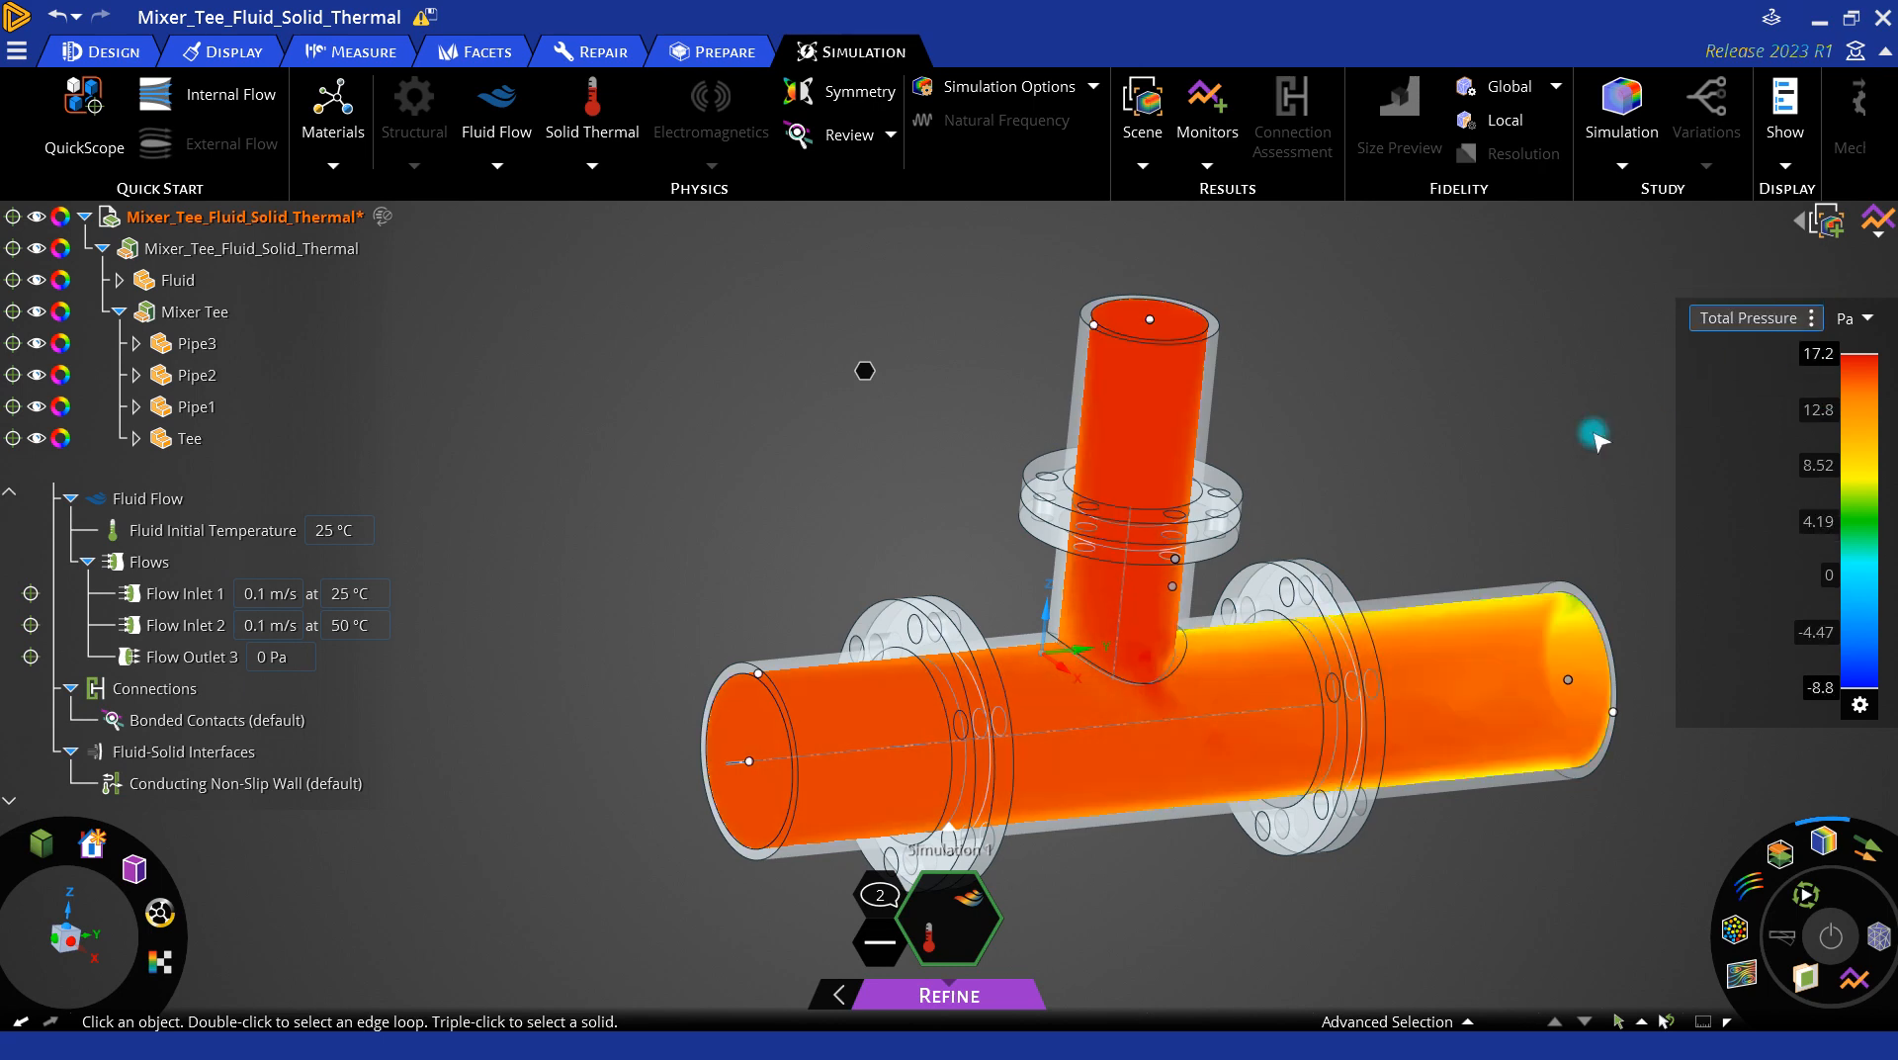
{"action": "middle_click_drag", "start_coordinate": [1051, 721], "coordinate": [776, 755]}
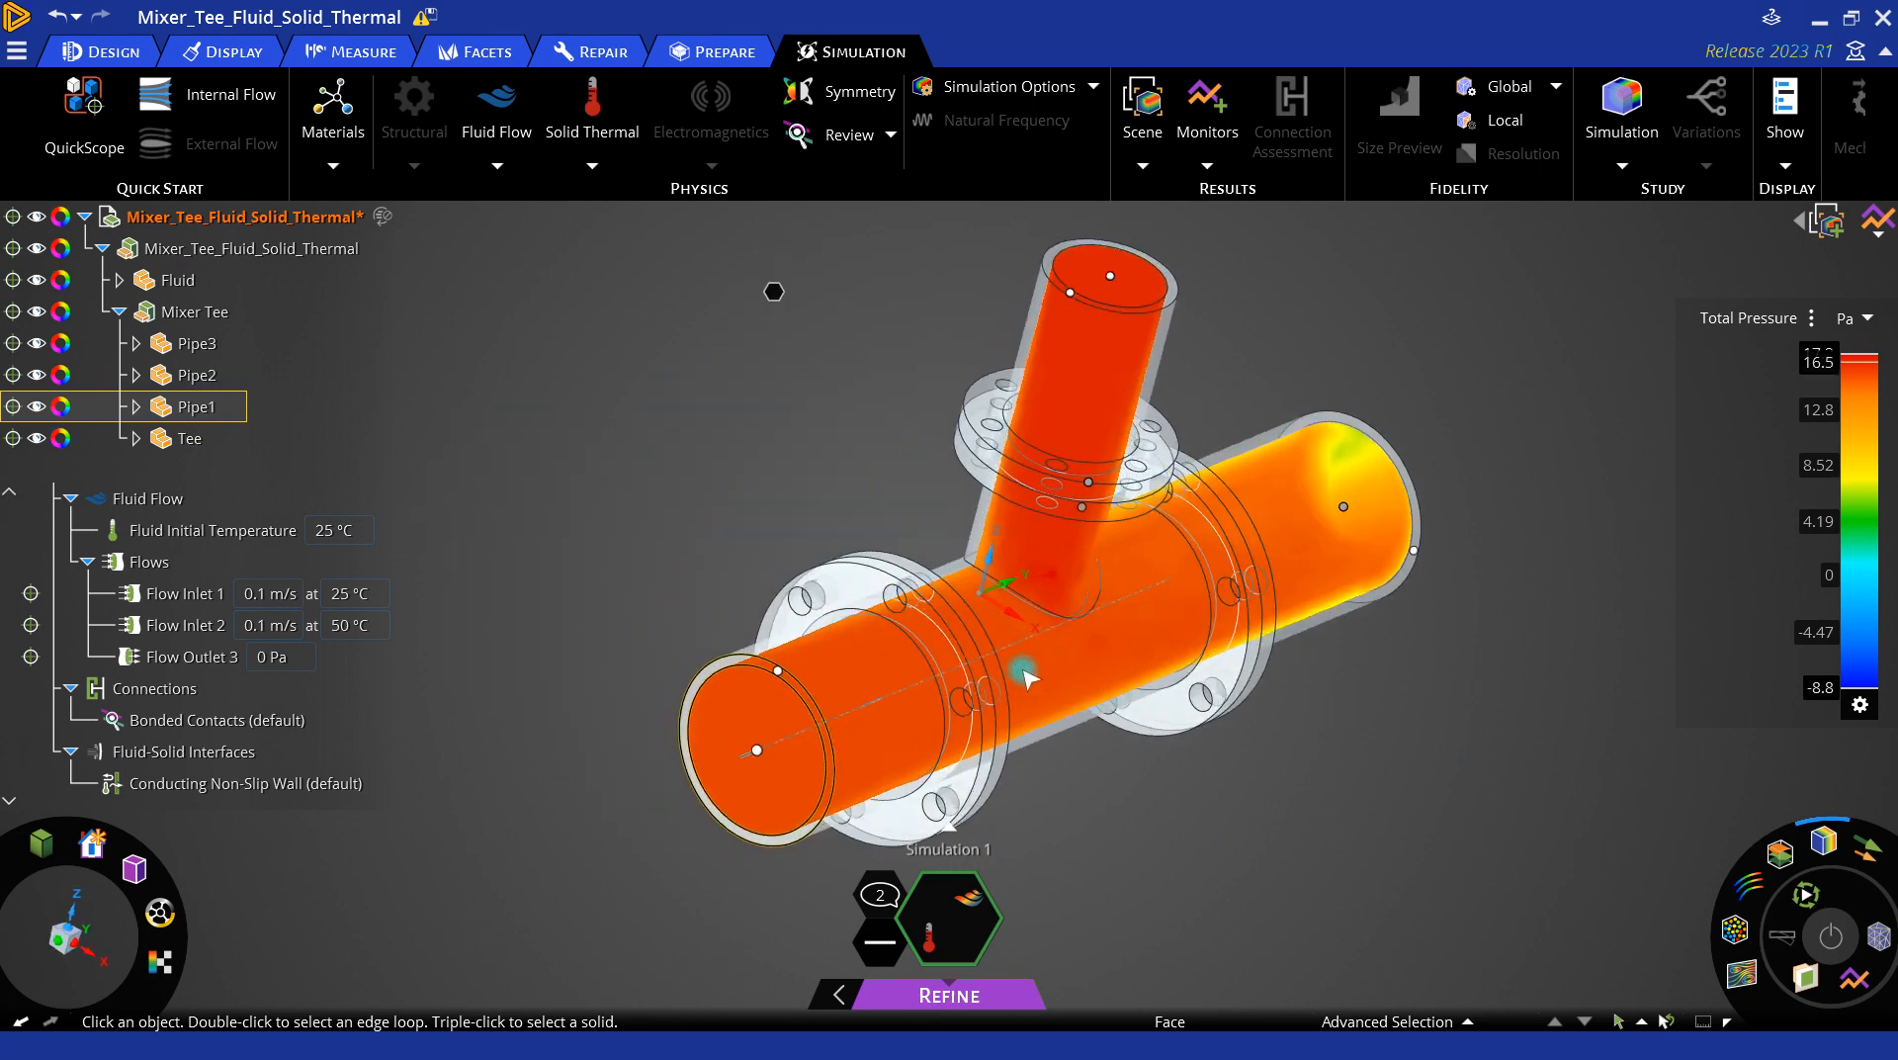
{"action": "middle_click_drag", "start_coordinate": [1023, 671], "coordinate": [987, 665]}
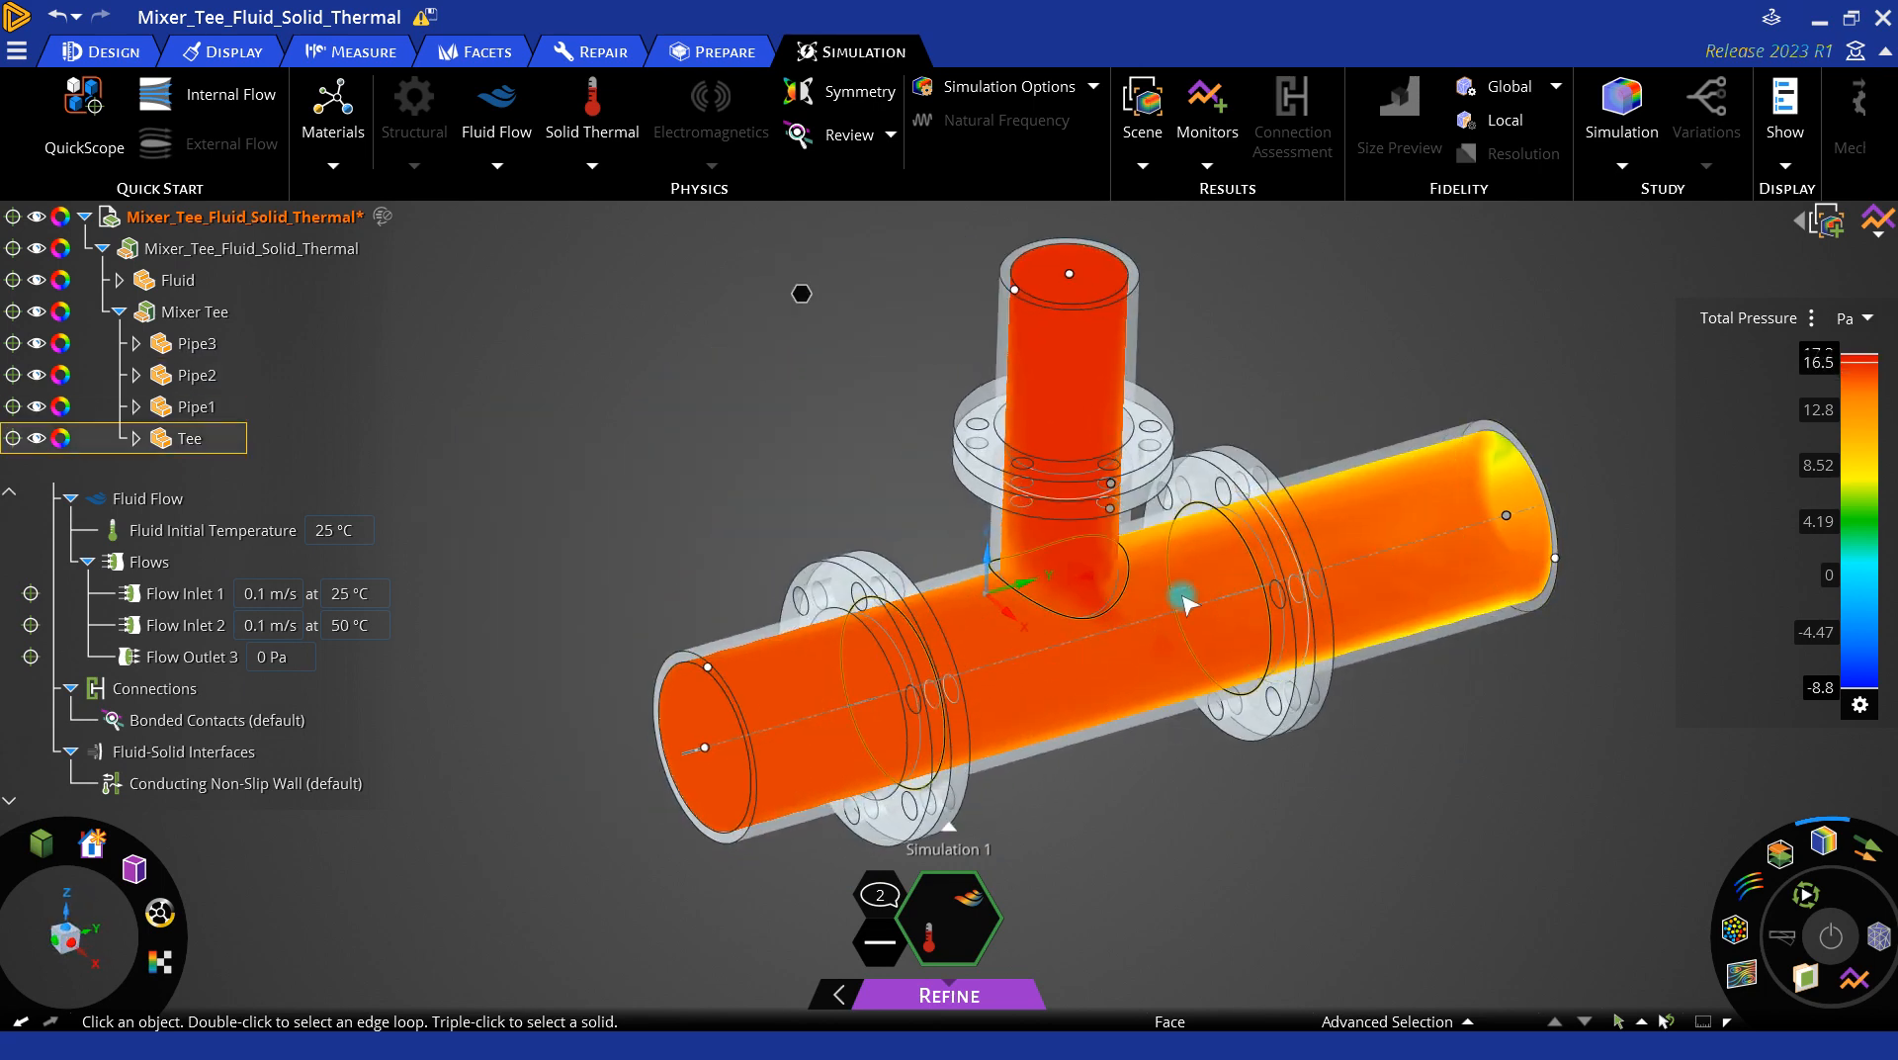
Step: Switch the contour result to Velocity magnitude and examine the flow through both inlet pipes and the junction
{"action": "left_click", "coordinate": [1811, 318]}
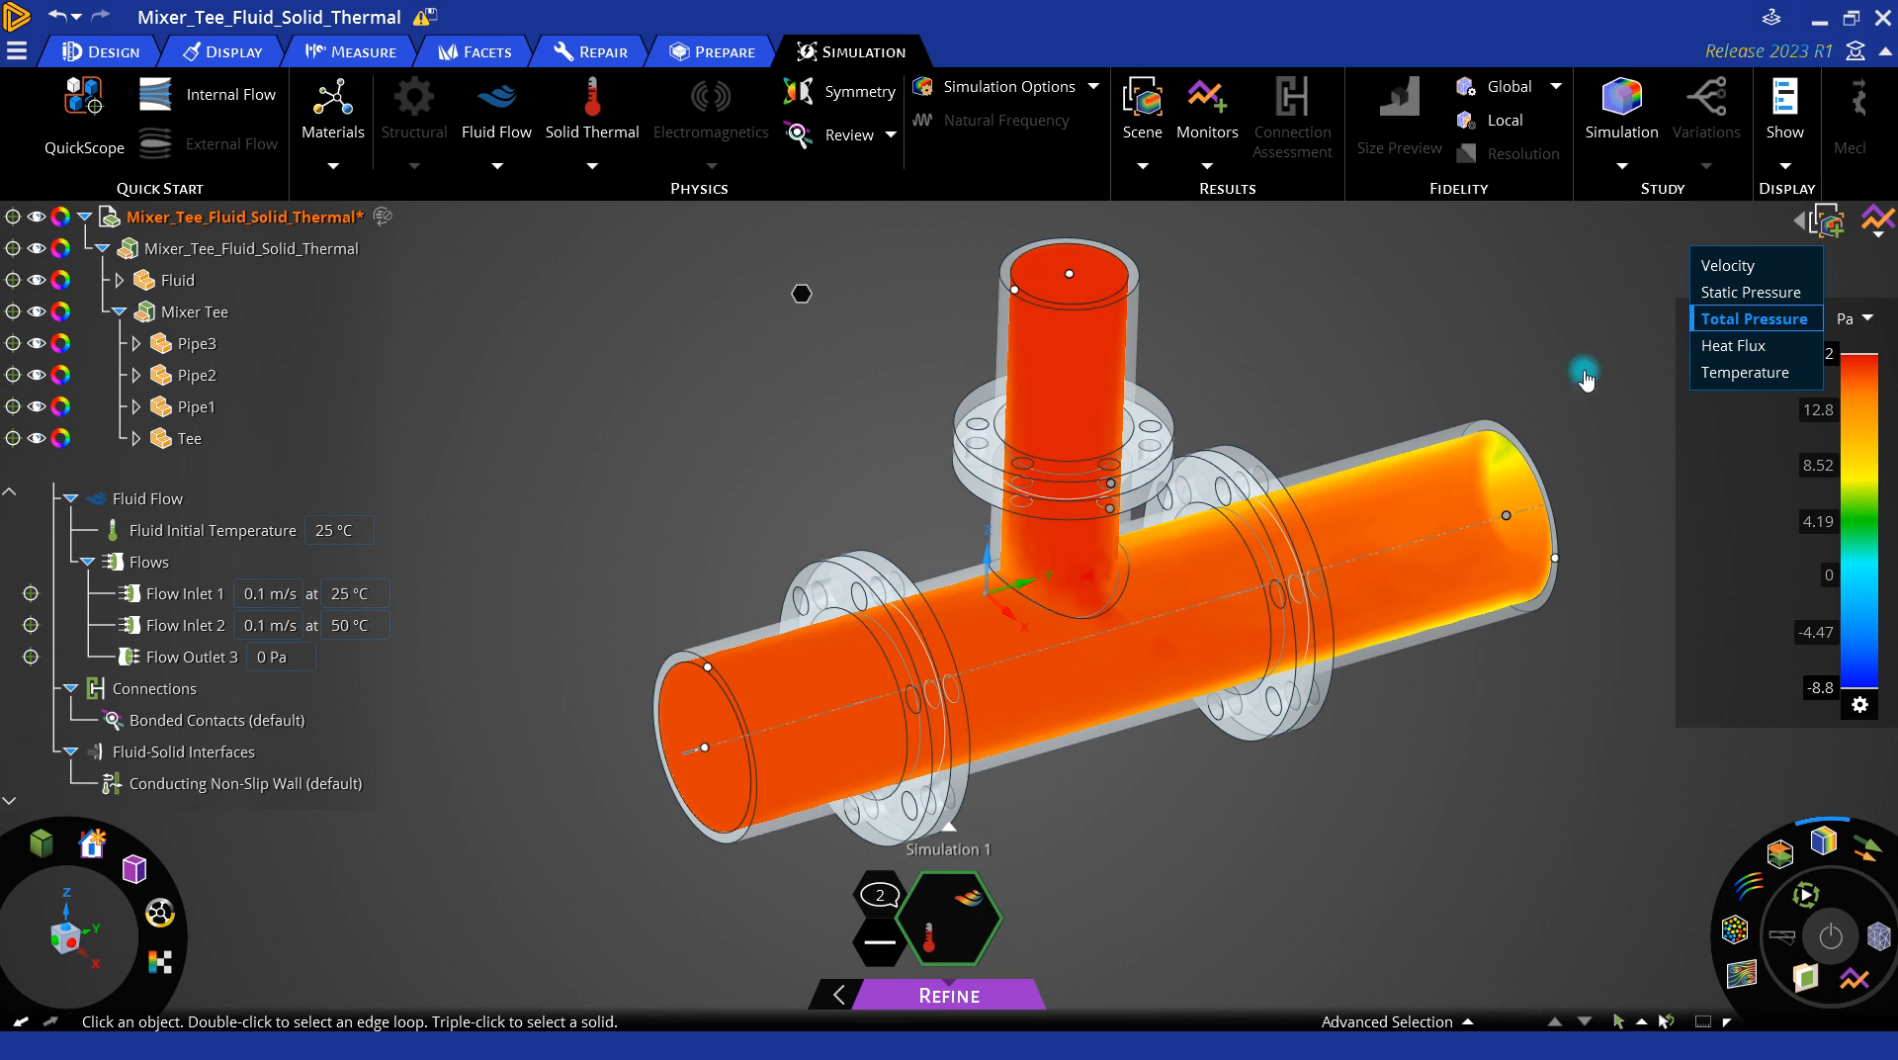
{"action": "left_click", "coordinate": [1702, 266]}
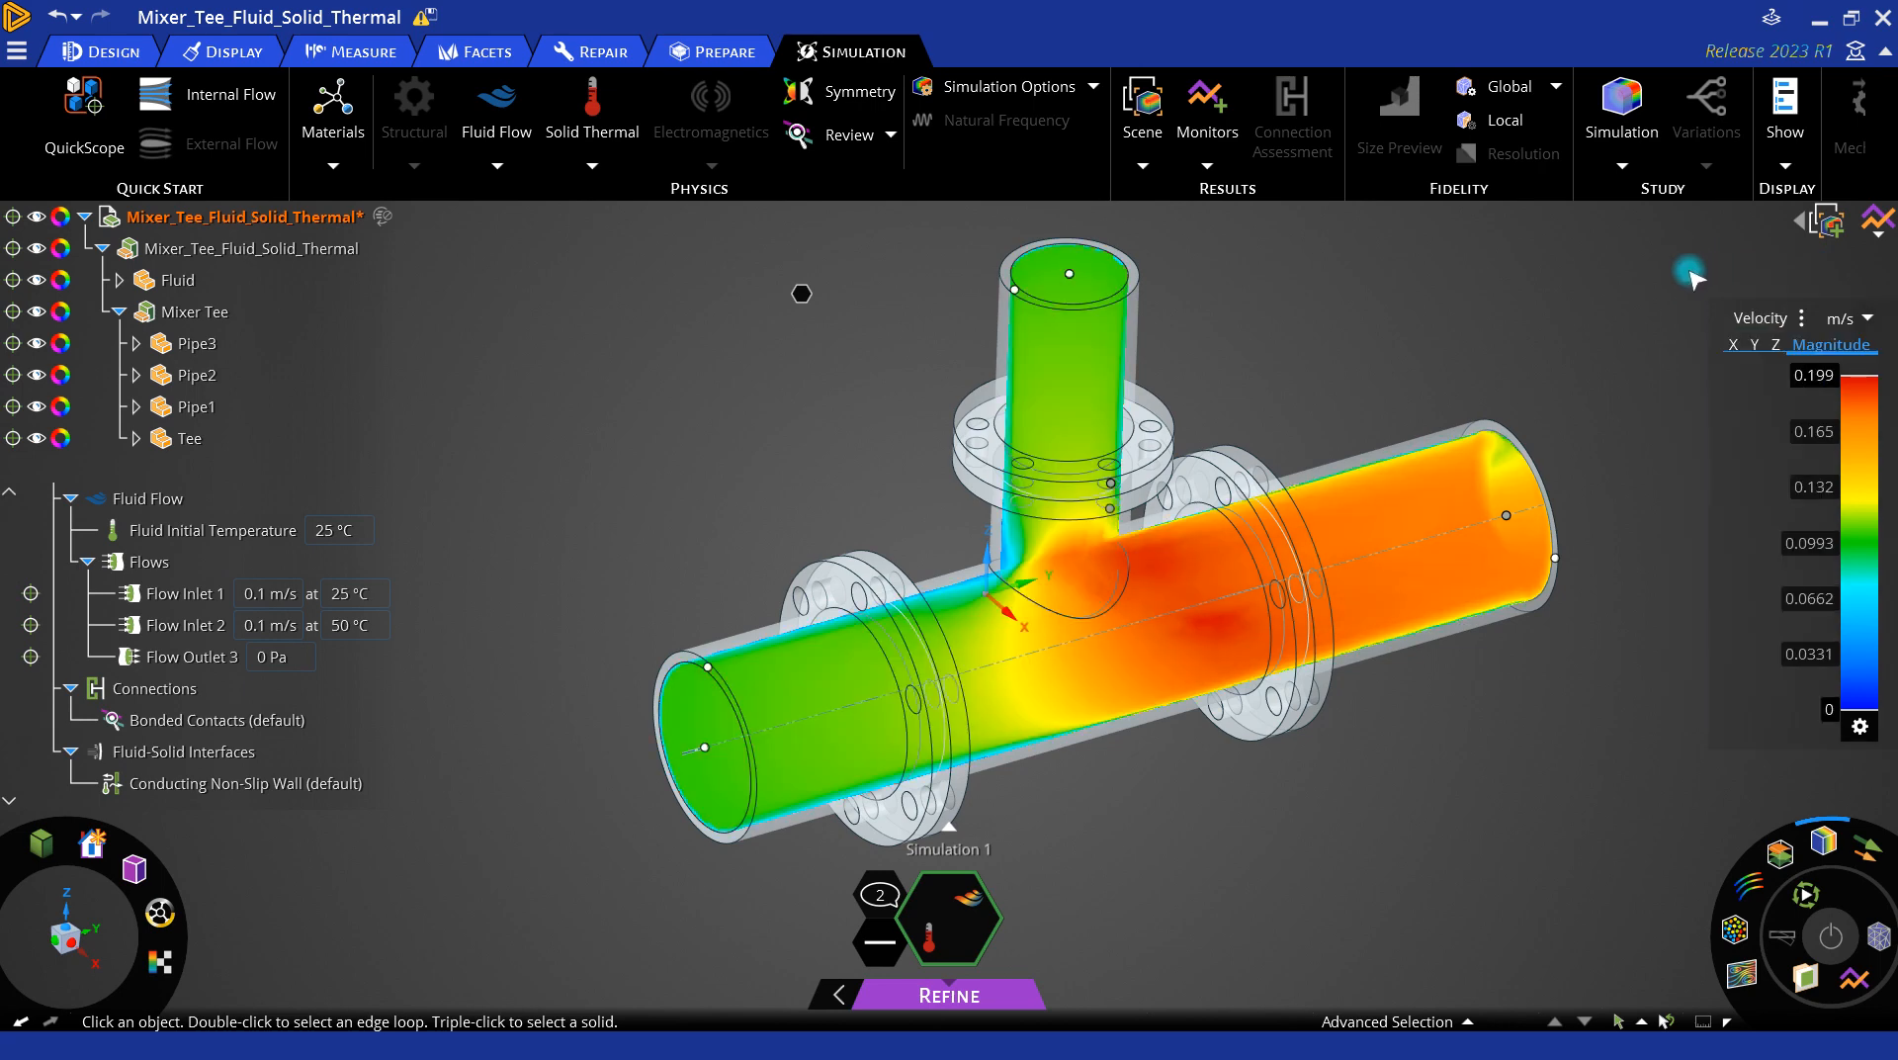
{"action": "middle_click_drag", "start_coordinate": [1166, 574], "coordinate": [1220, 568]}
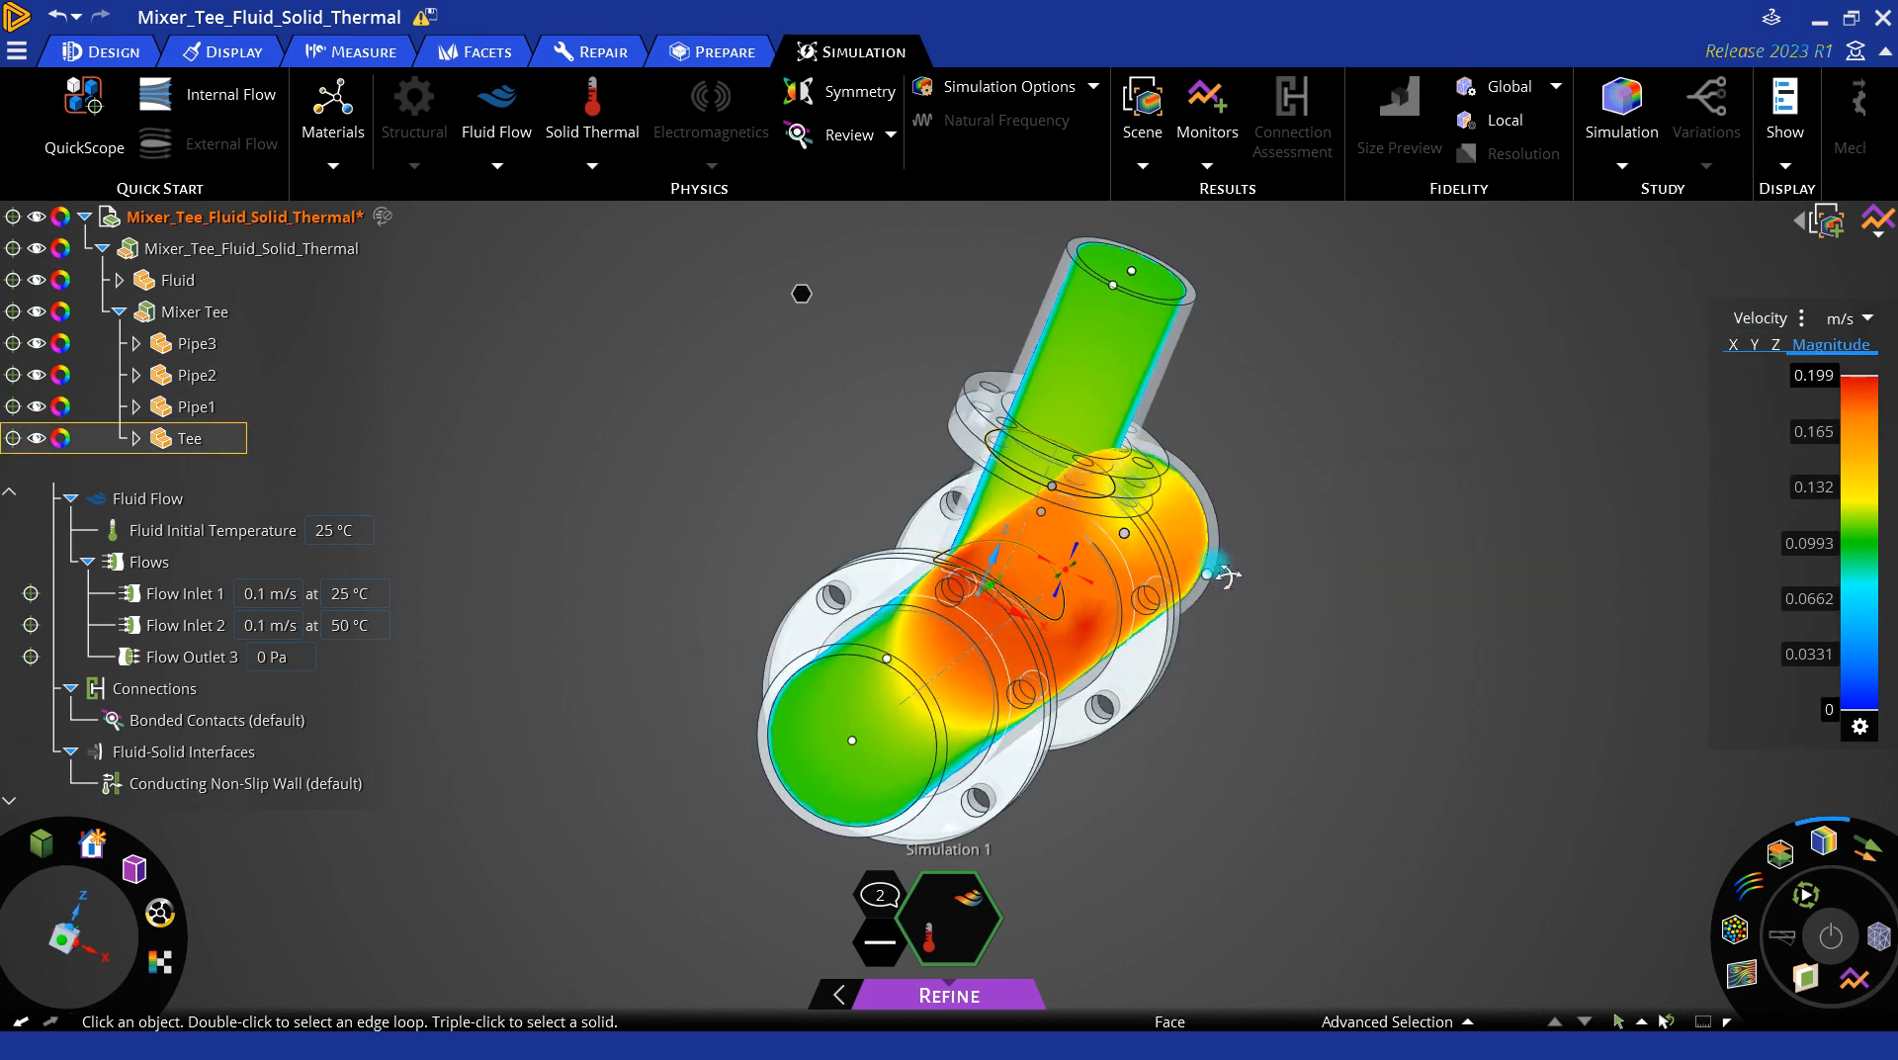
{"action": "middle_click_drag", "start_coordinate": [814, 684], "coordinate": [721, 668]}
{"action": "scroll", "coordinate": [993, 672], "scroll_direction": "up", "scroll_amount": 5}
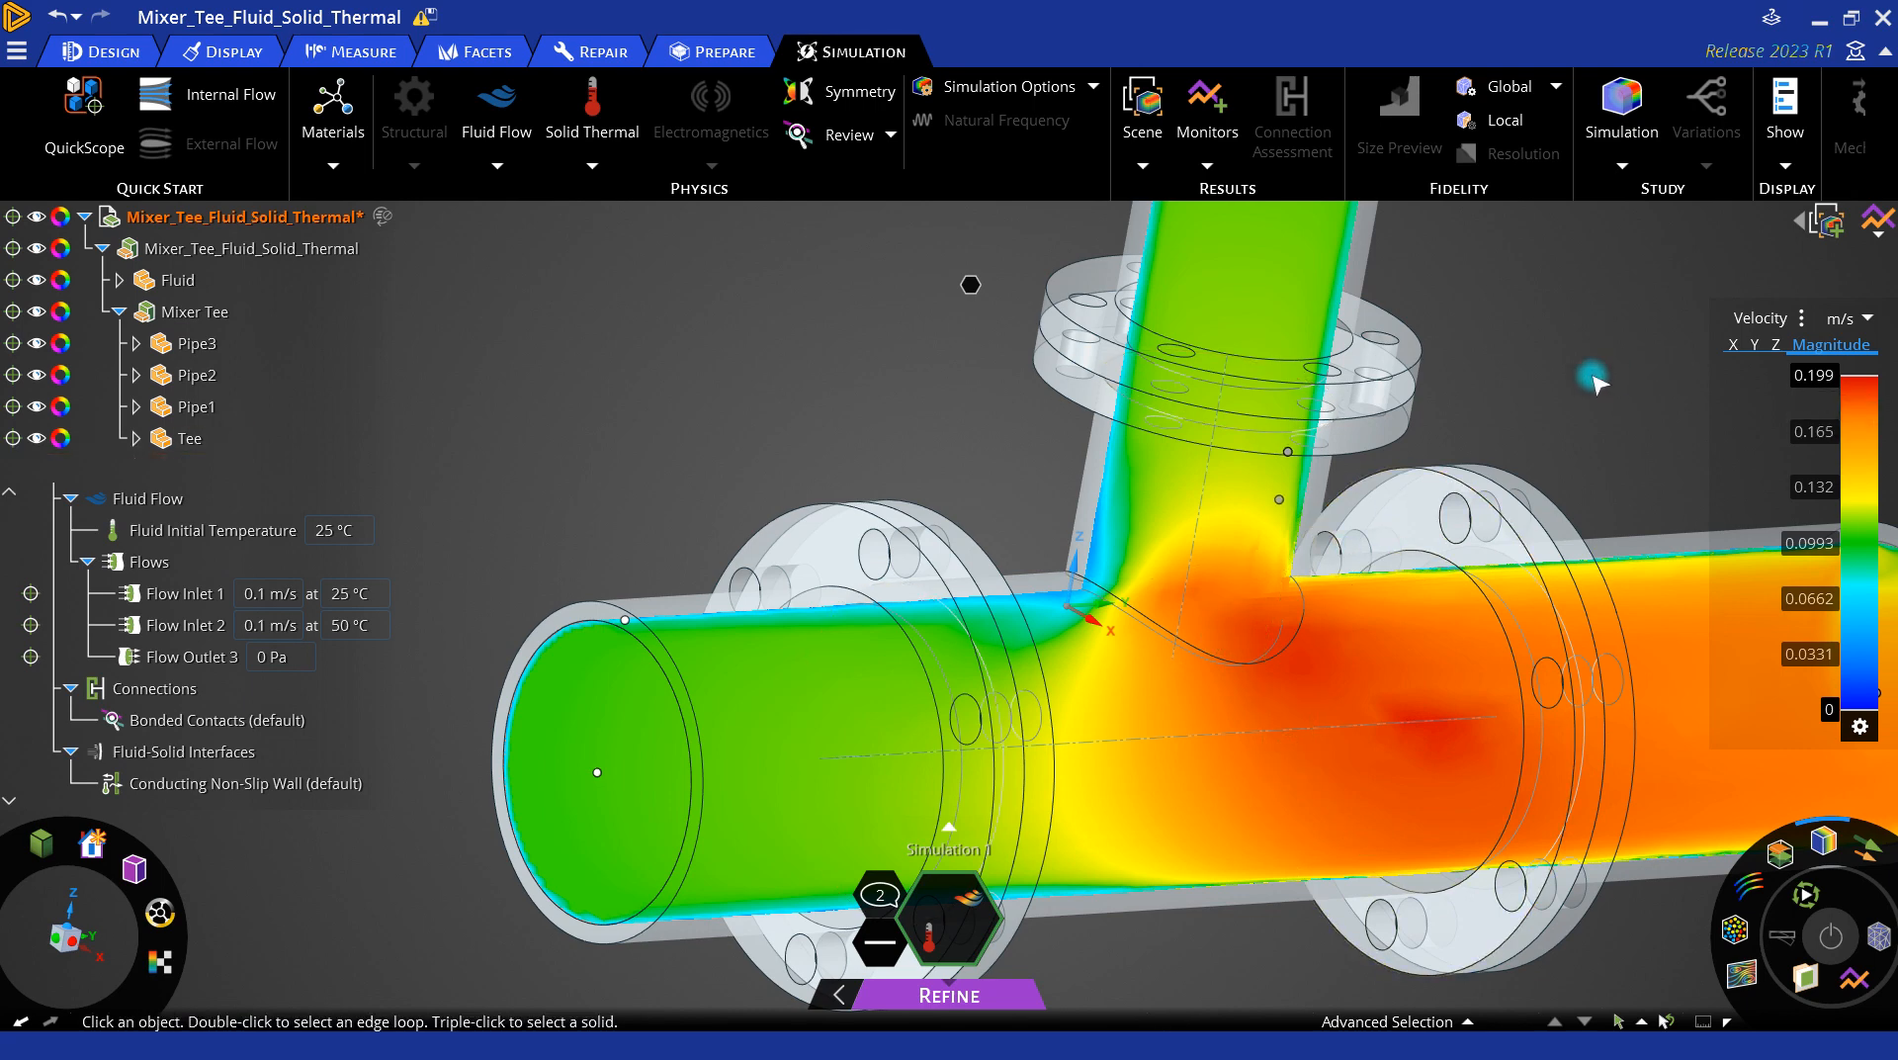
{"action": "scroll", "coordinate": [1304, 400], "scroll_direction": "down", "scroll_amount": 5}
{"action": "mouse_move", "coordinate": [1251, 625]}
{"action": "middle_mouse_down"}
{"action": "mouse_move", "coordinate": [1238, 615]}
{"action": "mouse_move", "coordinate": [1238, 648]}
{"action": "middle_mouse_up"}
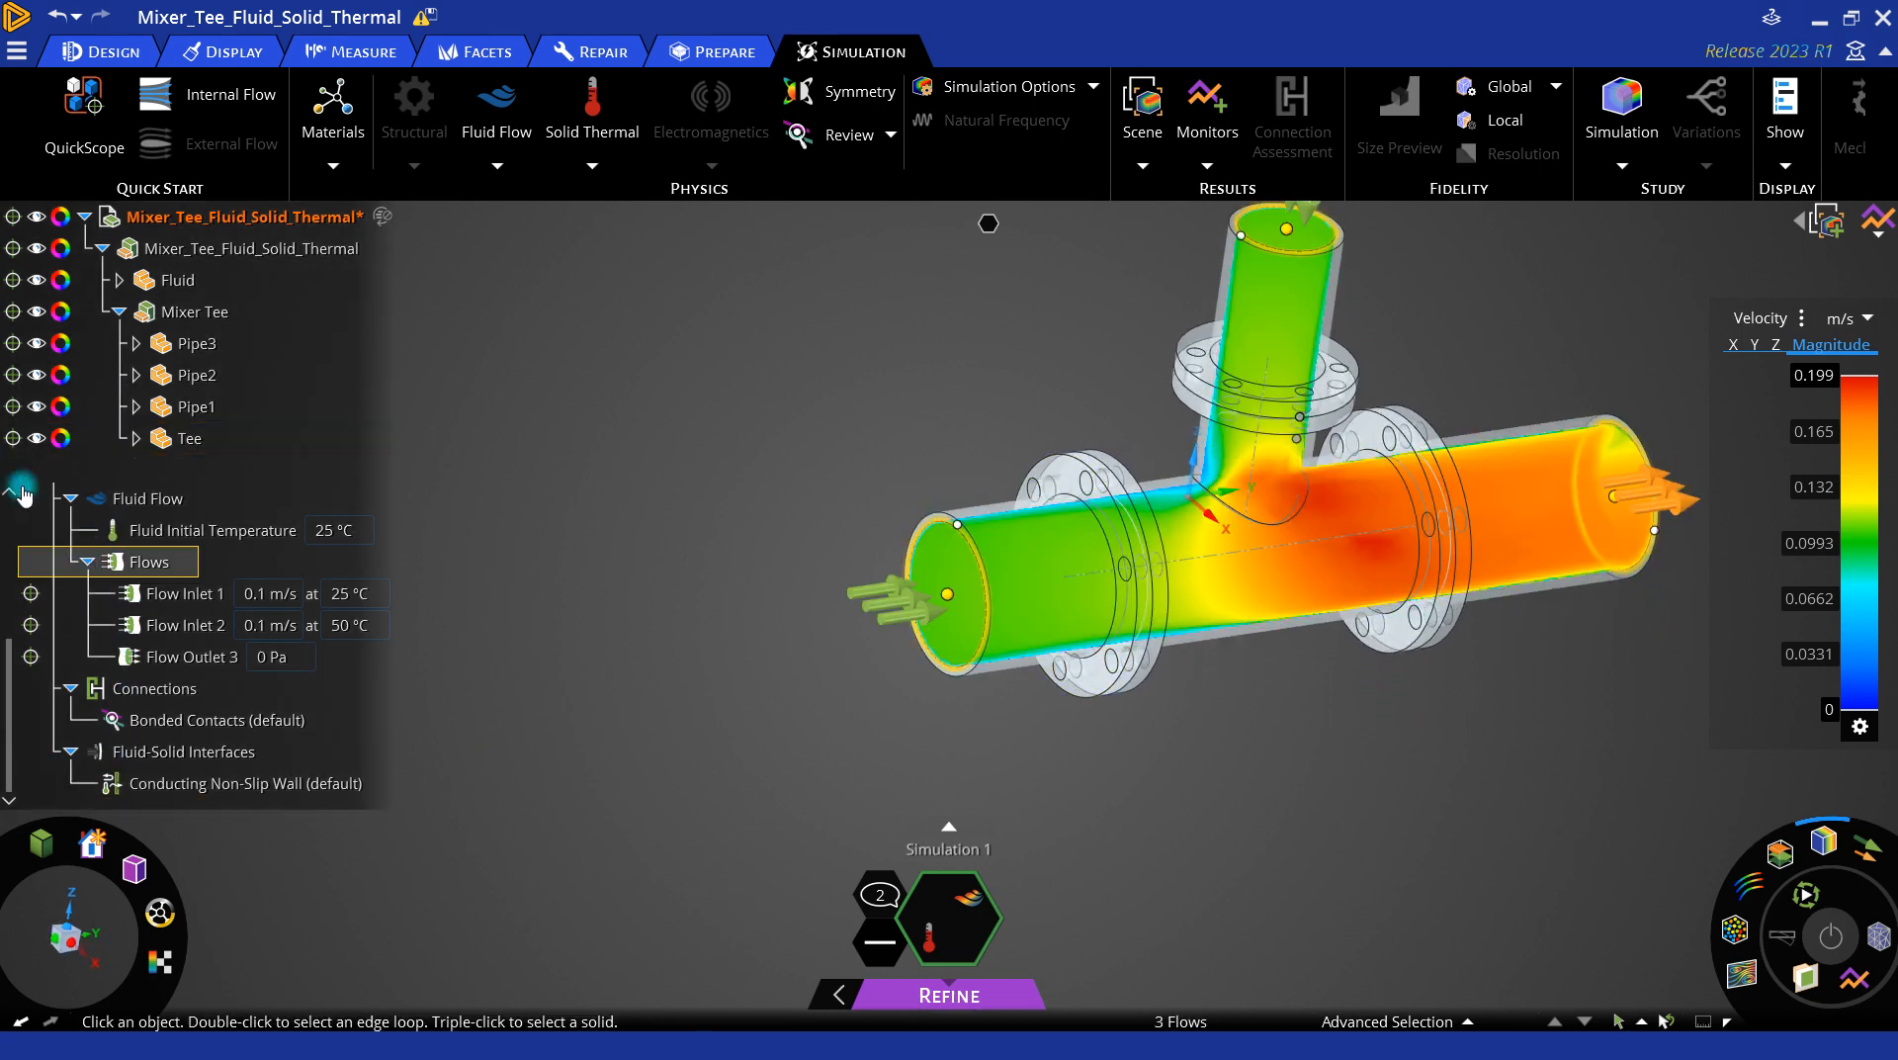
Step: Collapse the Mixer_Tee_Fluid_Solid_Thermal component in the structure tree and review the physics conditions listed for the simulation
{"action": "left_click", "coordinate": [103, 252]}
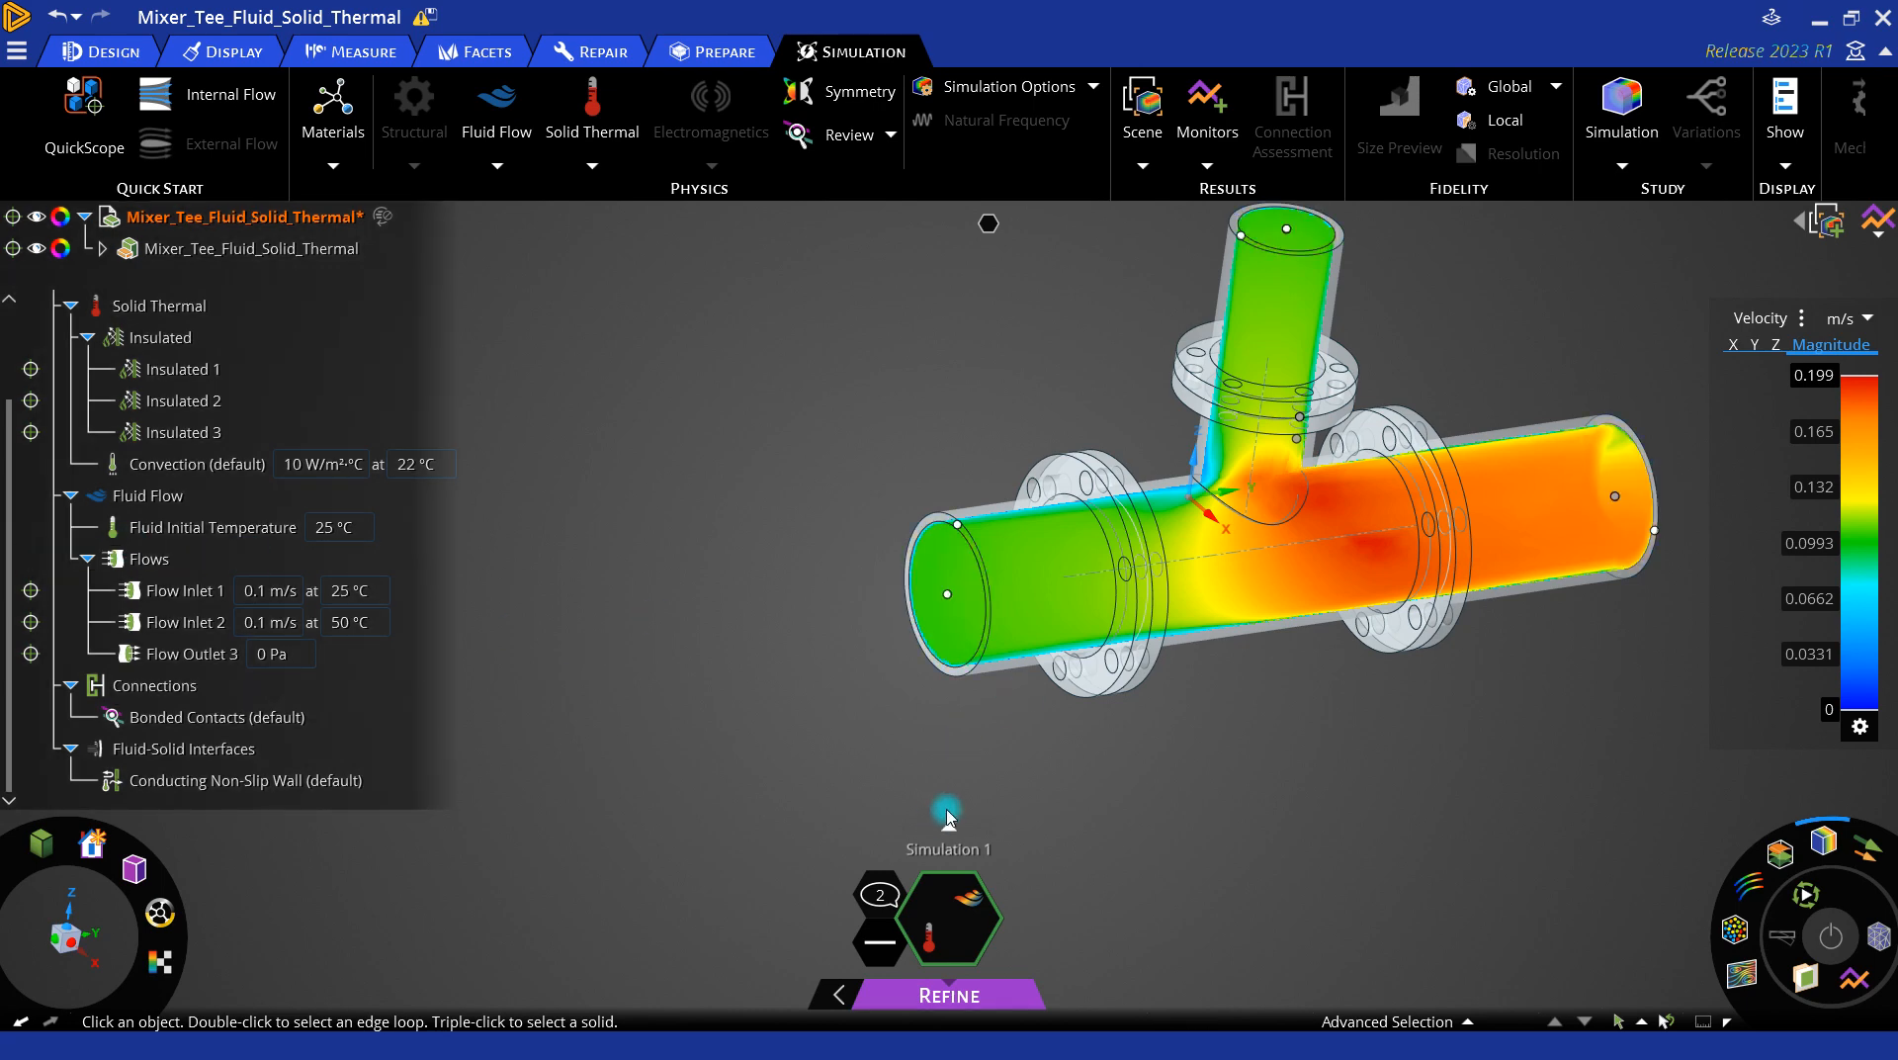
{"action": "scroll", "coordinate": [183, 470], "scroll_direction": "up", "scroll_amount": 1}
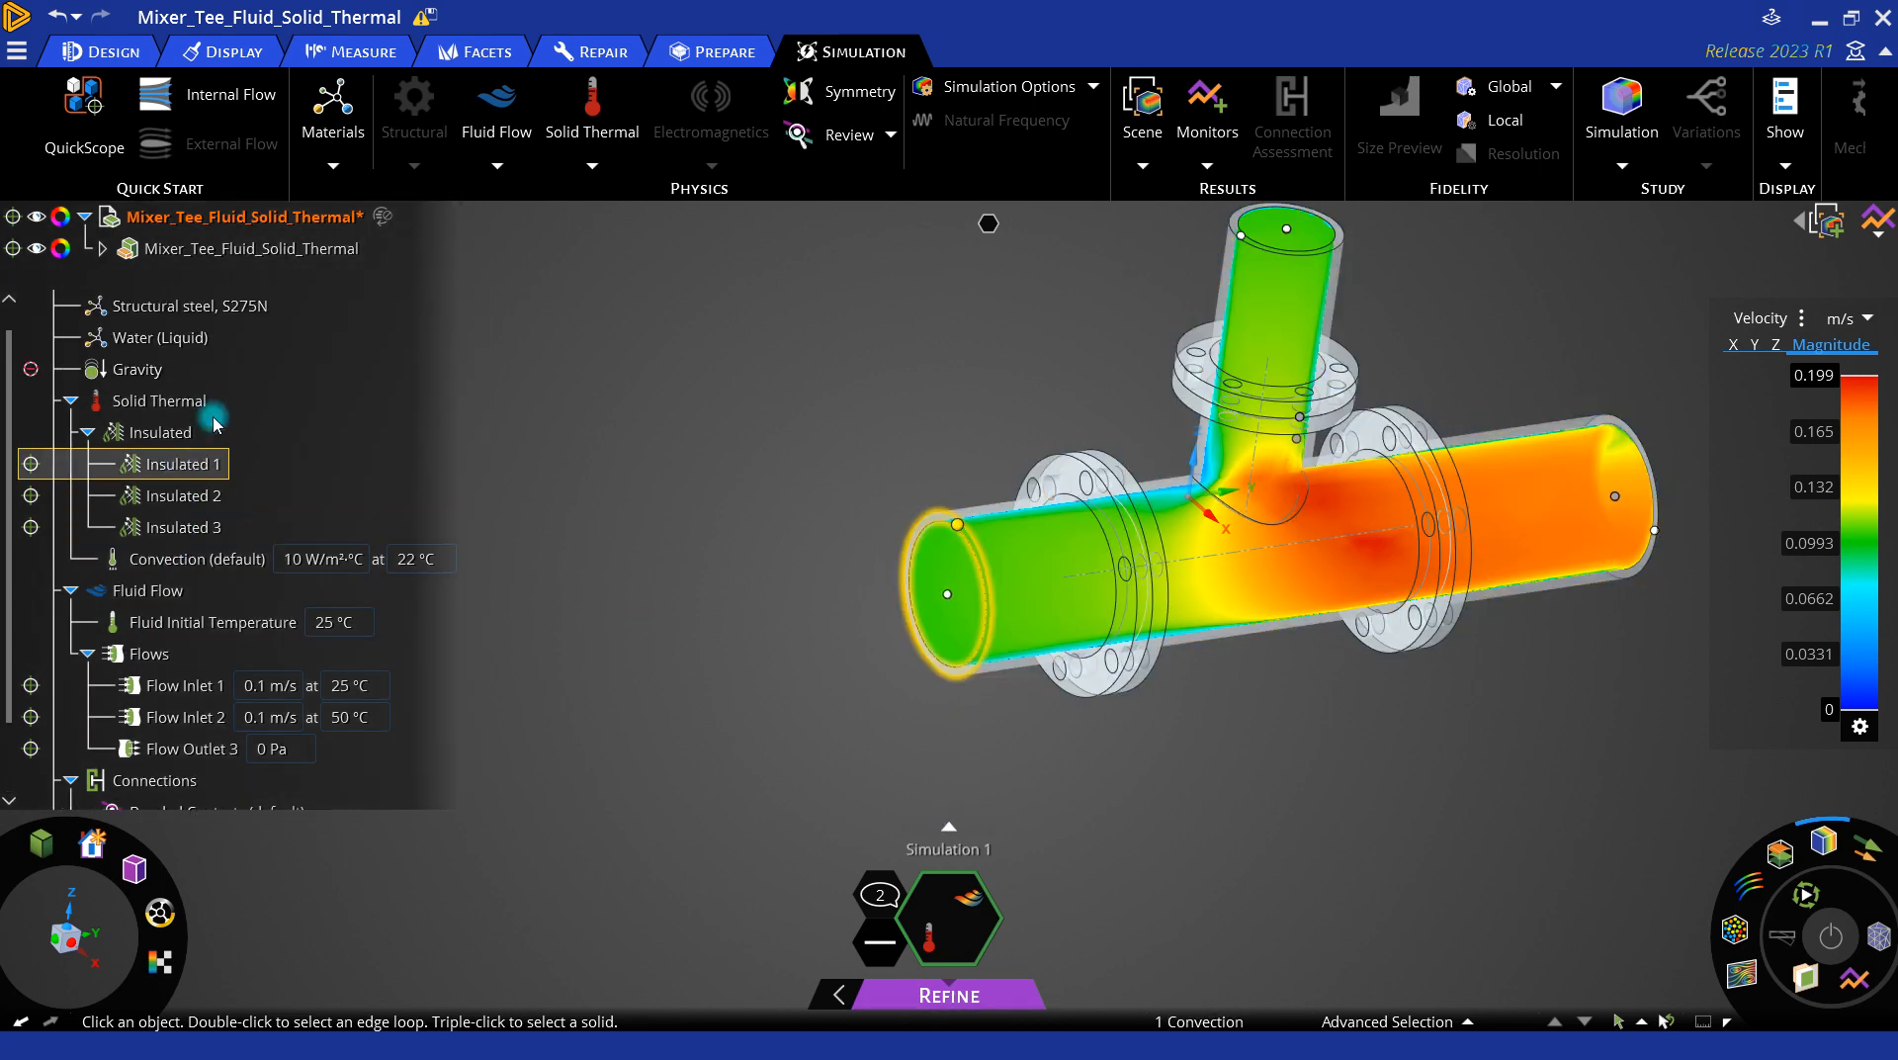
{"action": "scroll", "coordinate": [215, 408], "scroll_direction": "down", "scroll_amount": 1}
{"action": "scroll", "coordinate": [218, 419], "scroll_direction": "down", "scroll_amount": 1}
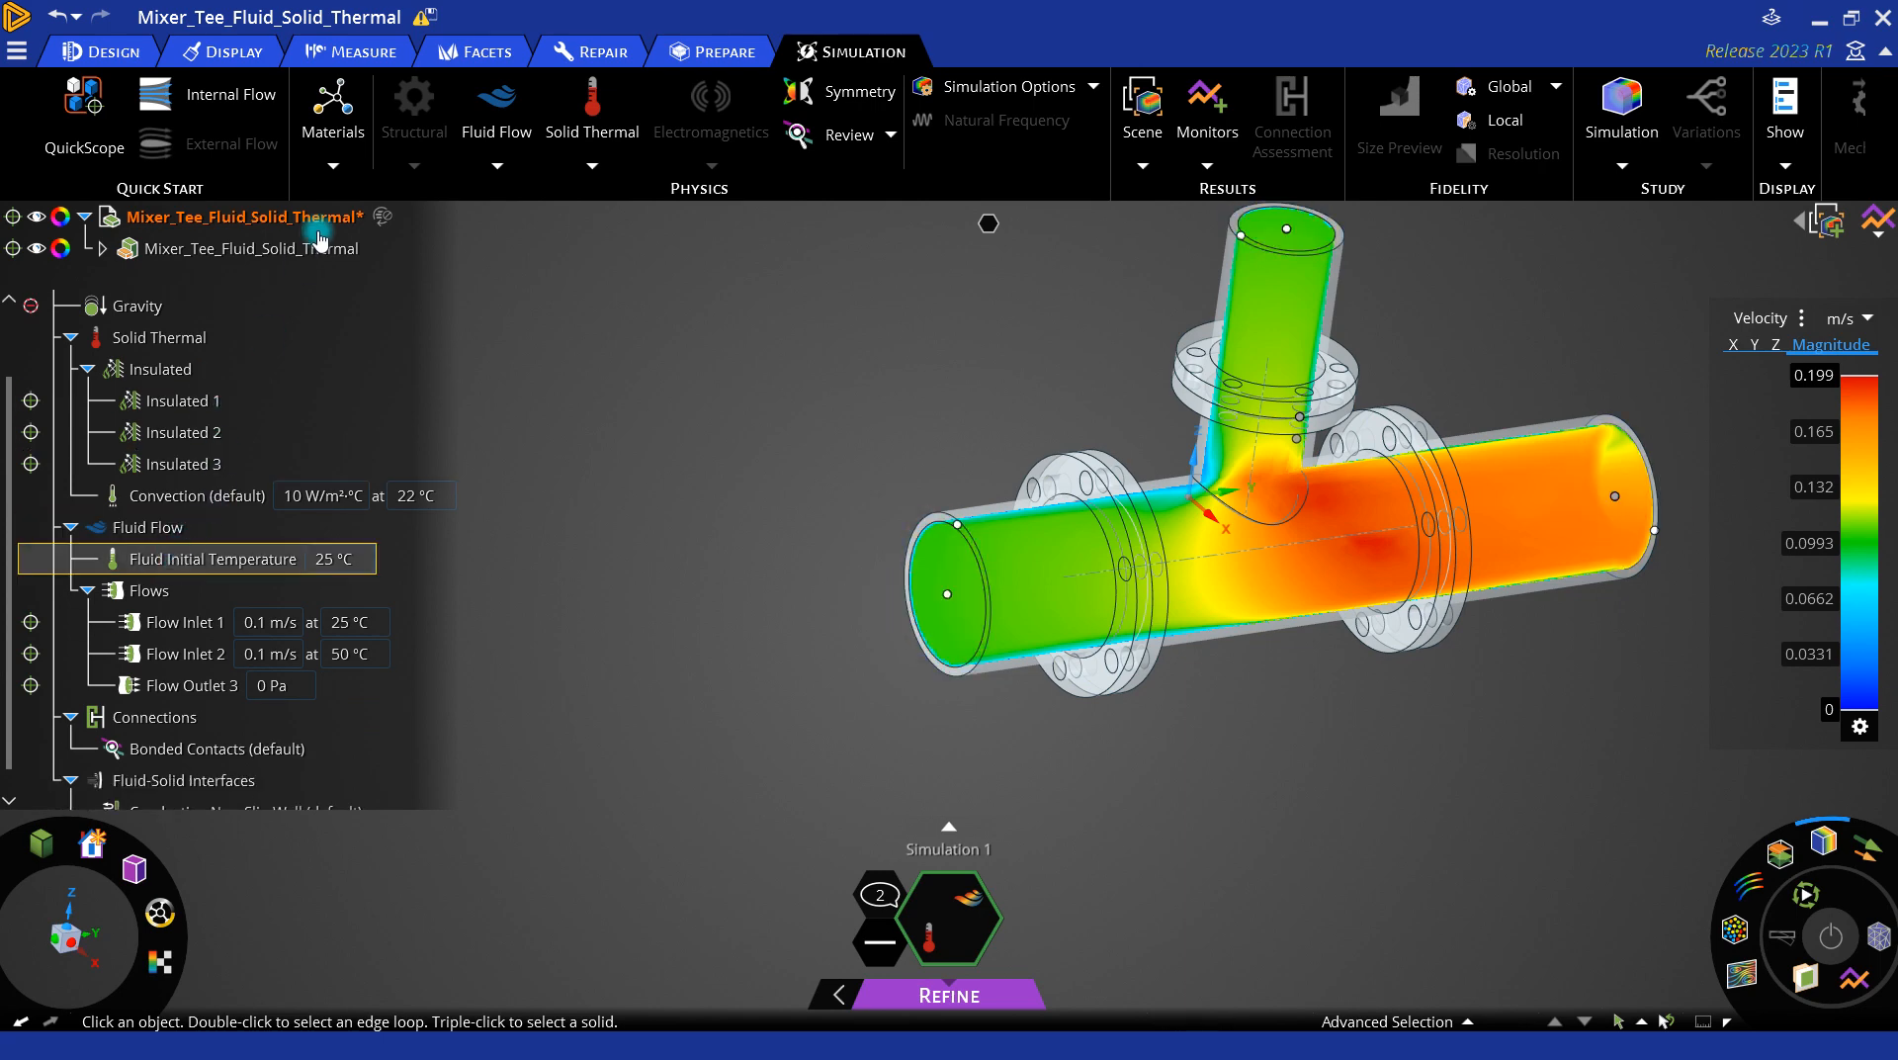
Step: Look over the available Fluid Flow condition types and review the flow inlet and outlet conditions
{"action": "left_click", "coordinate": [497, 168]}
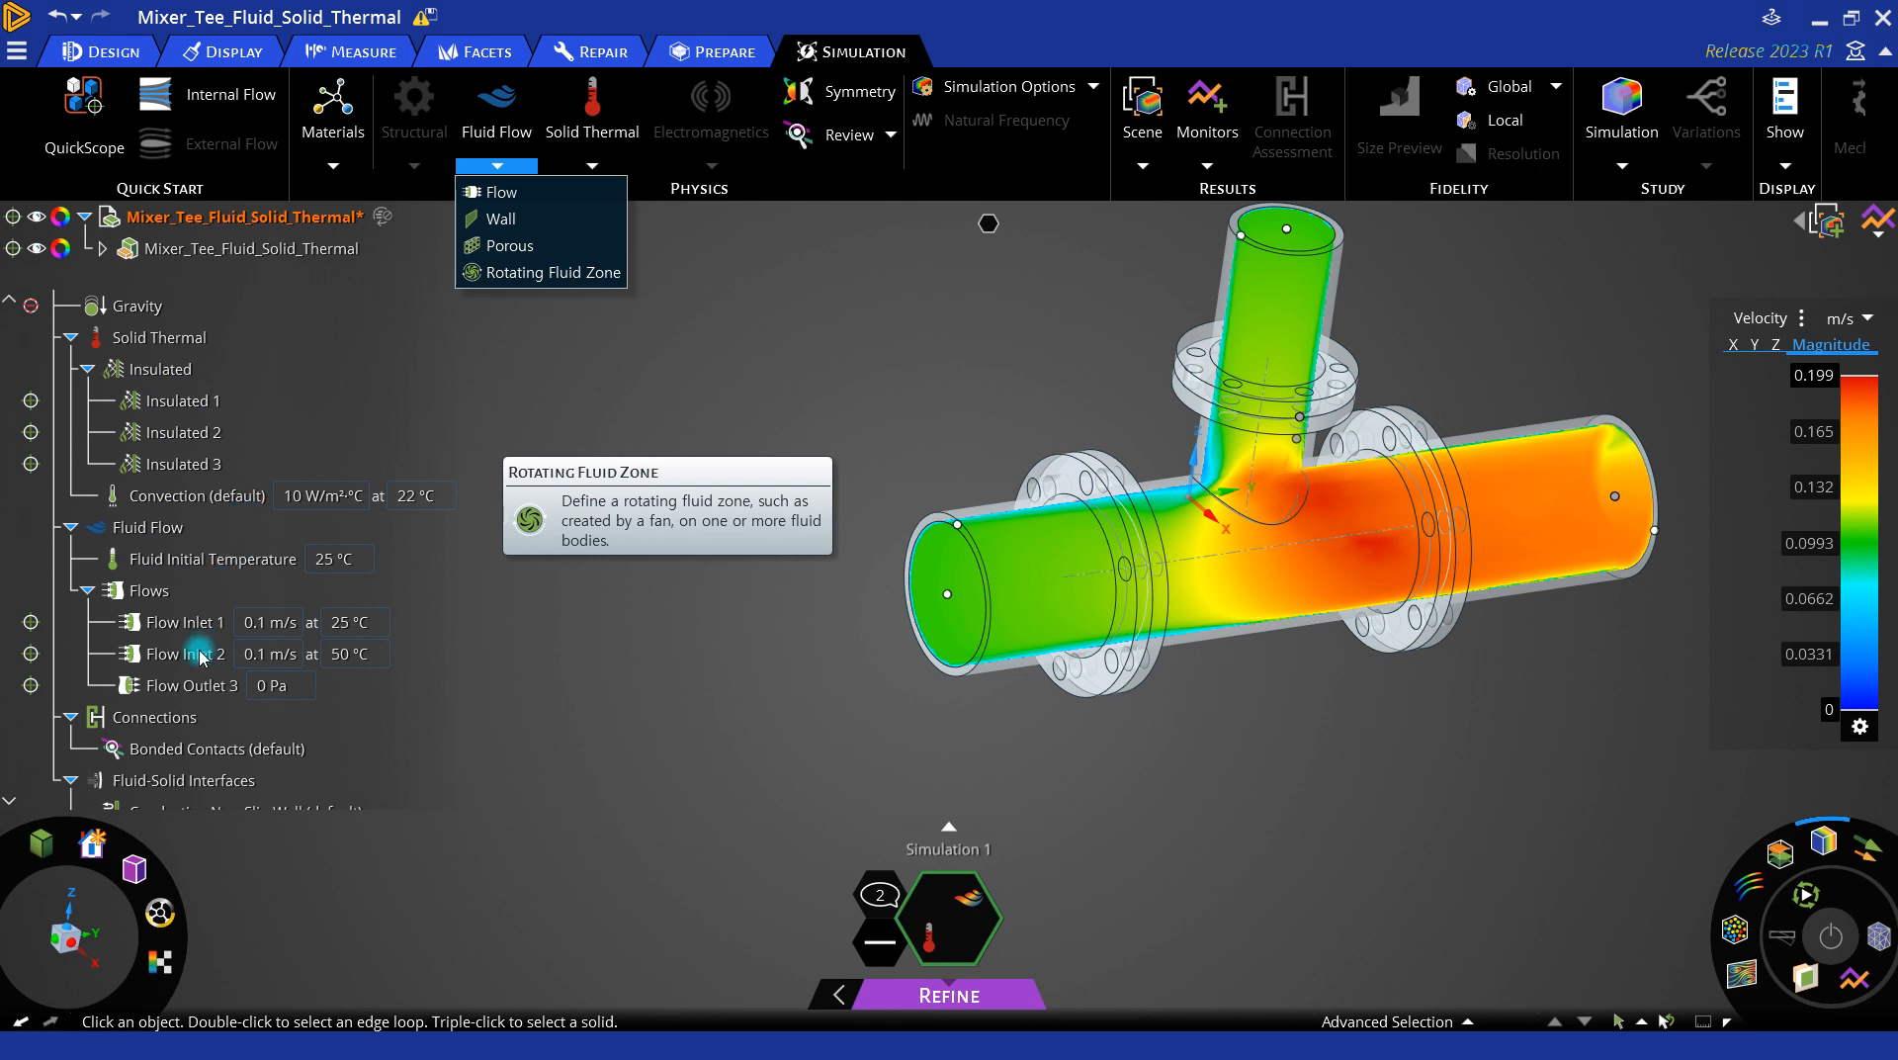
{"action": "left_click", "coordinate": [574, 739]}
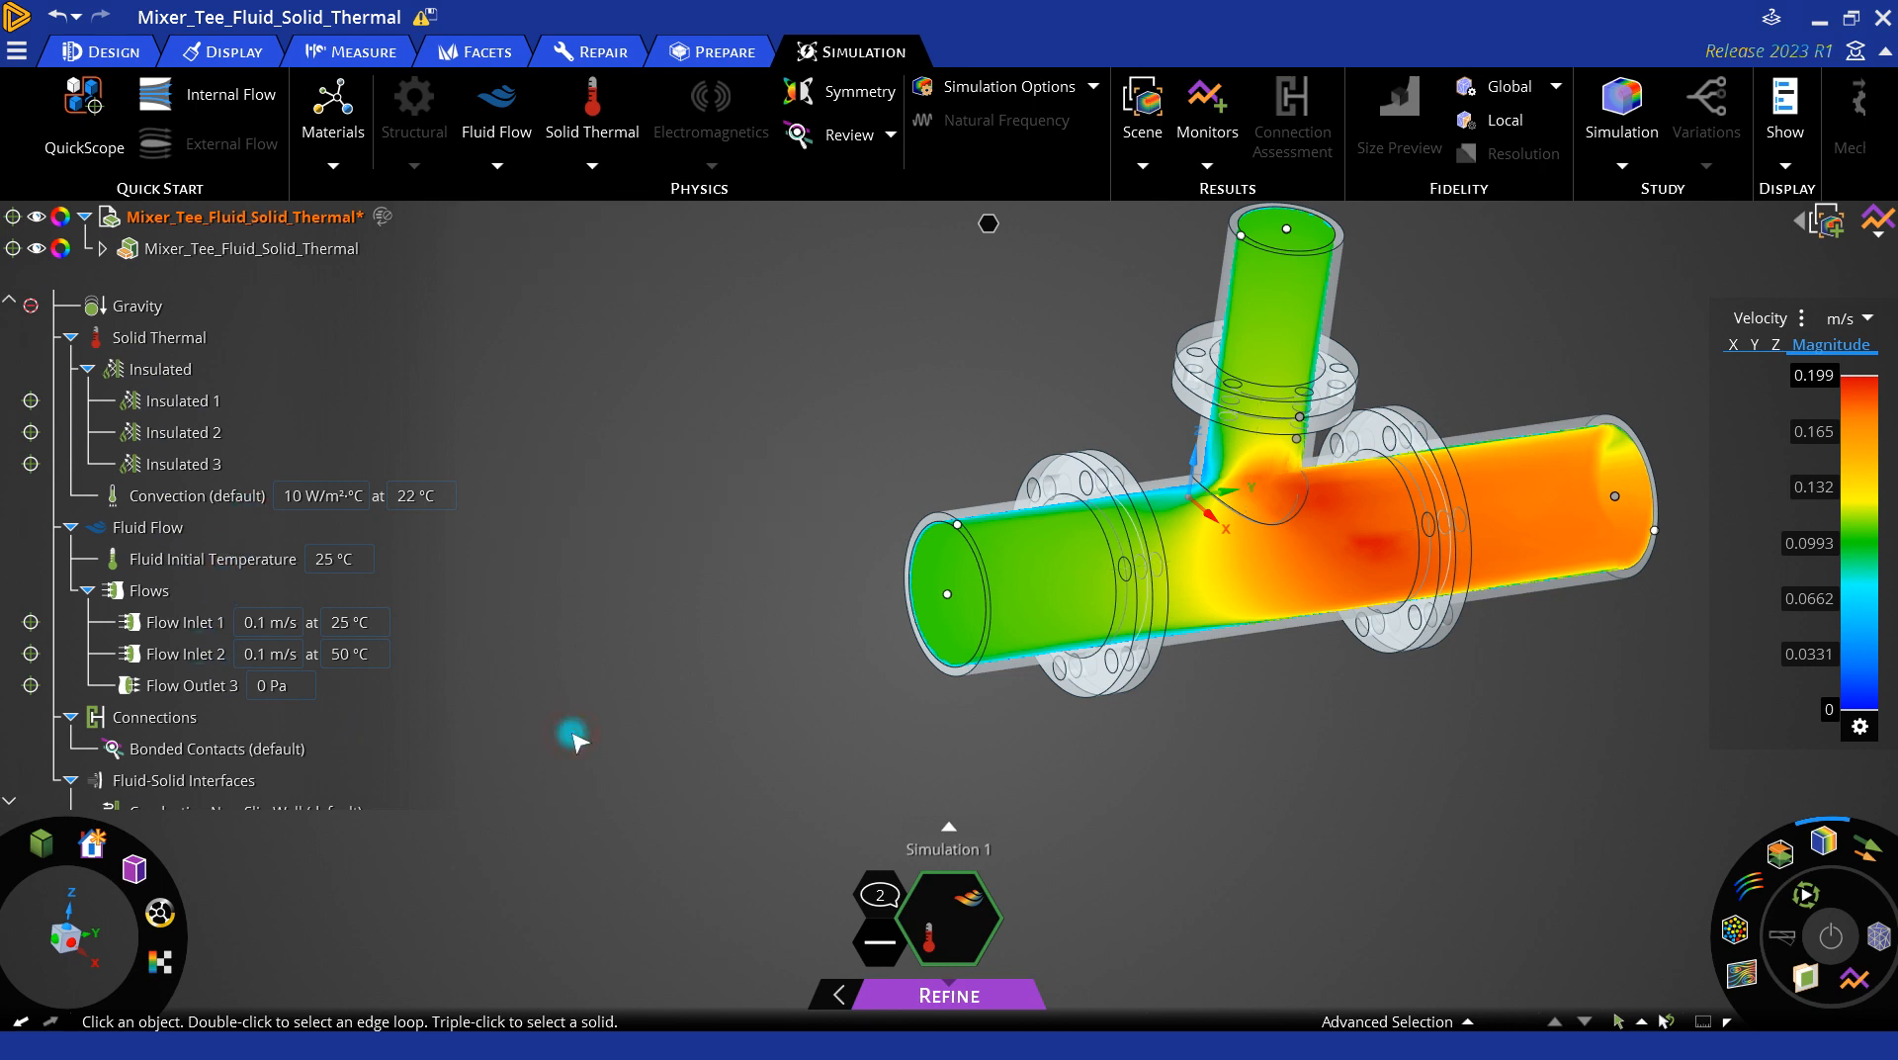
{"action": "left_click", "coordinate": [237, 656]}
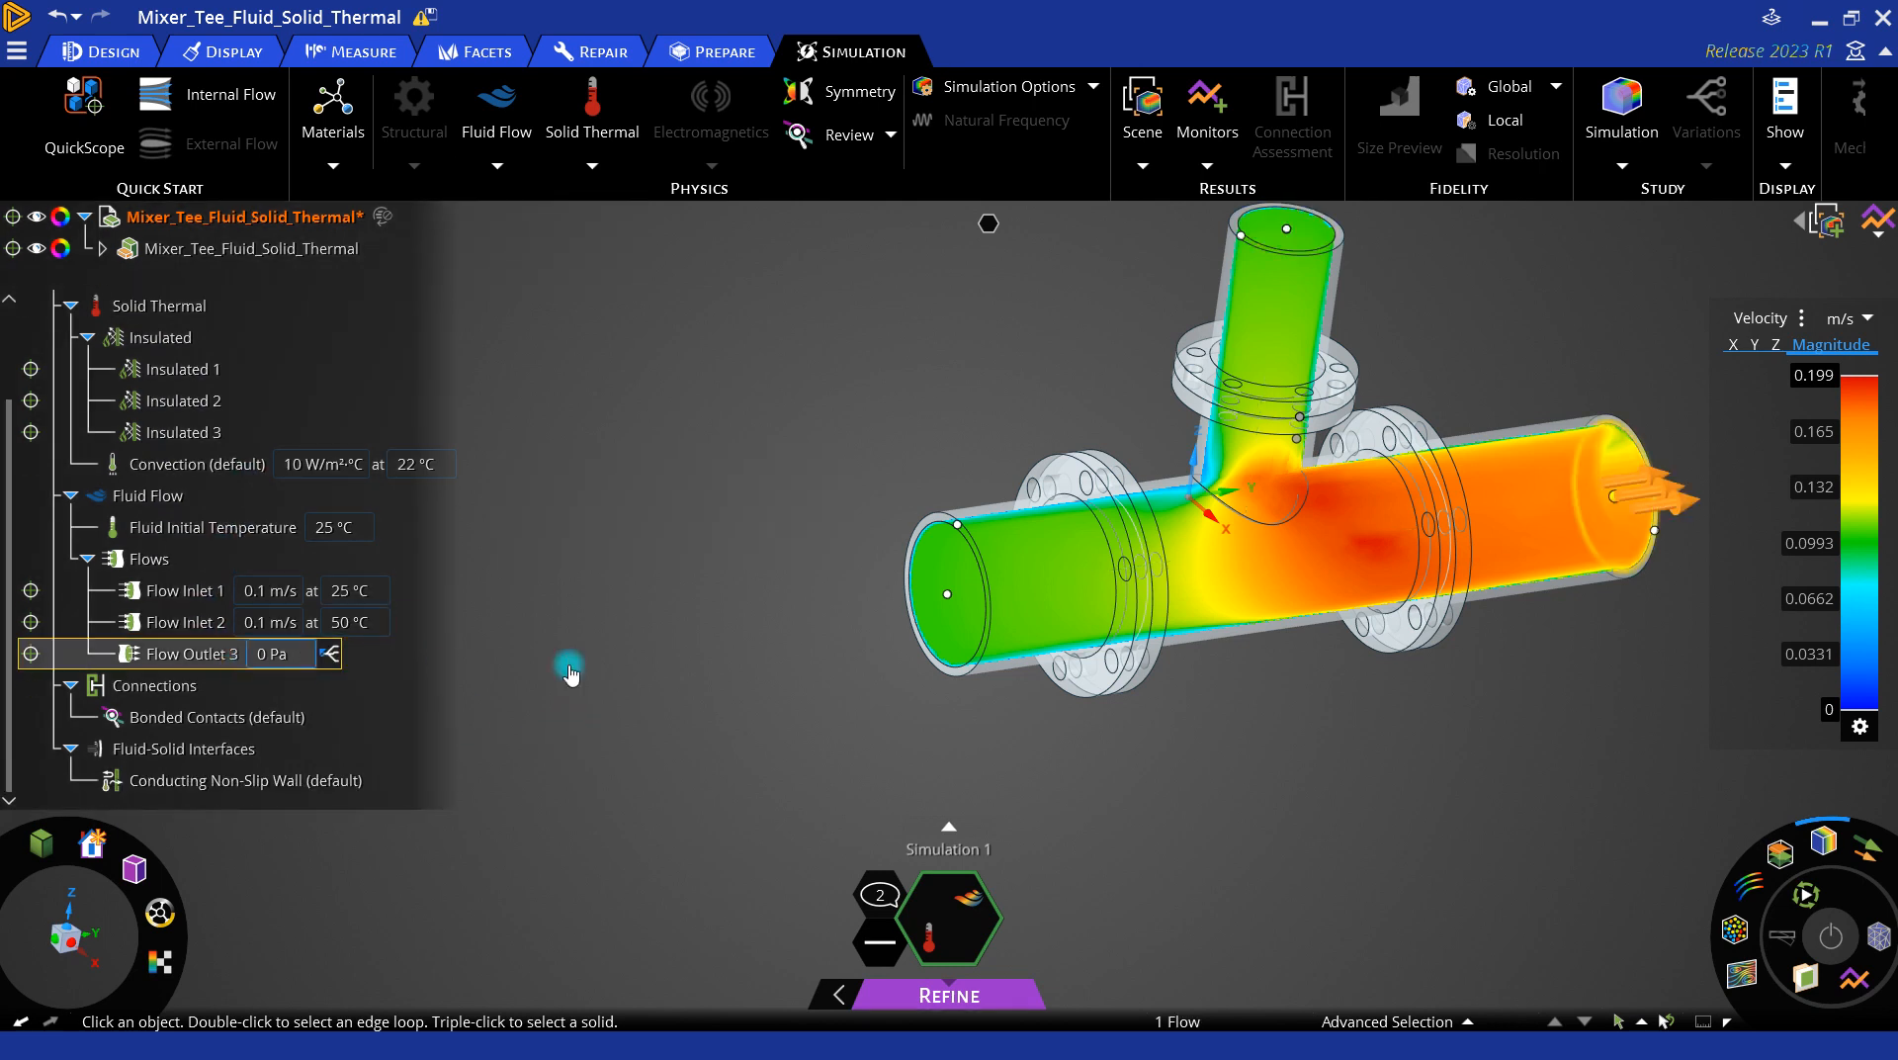
{"action": "left_click", "coordinate": [583, 571]}
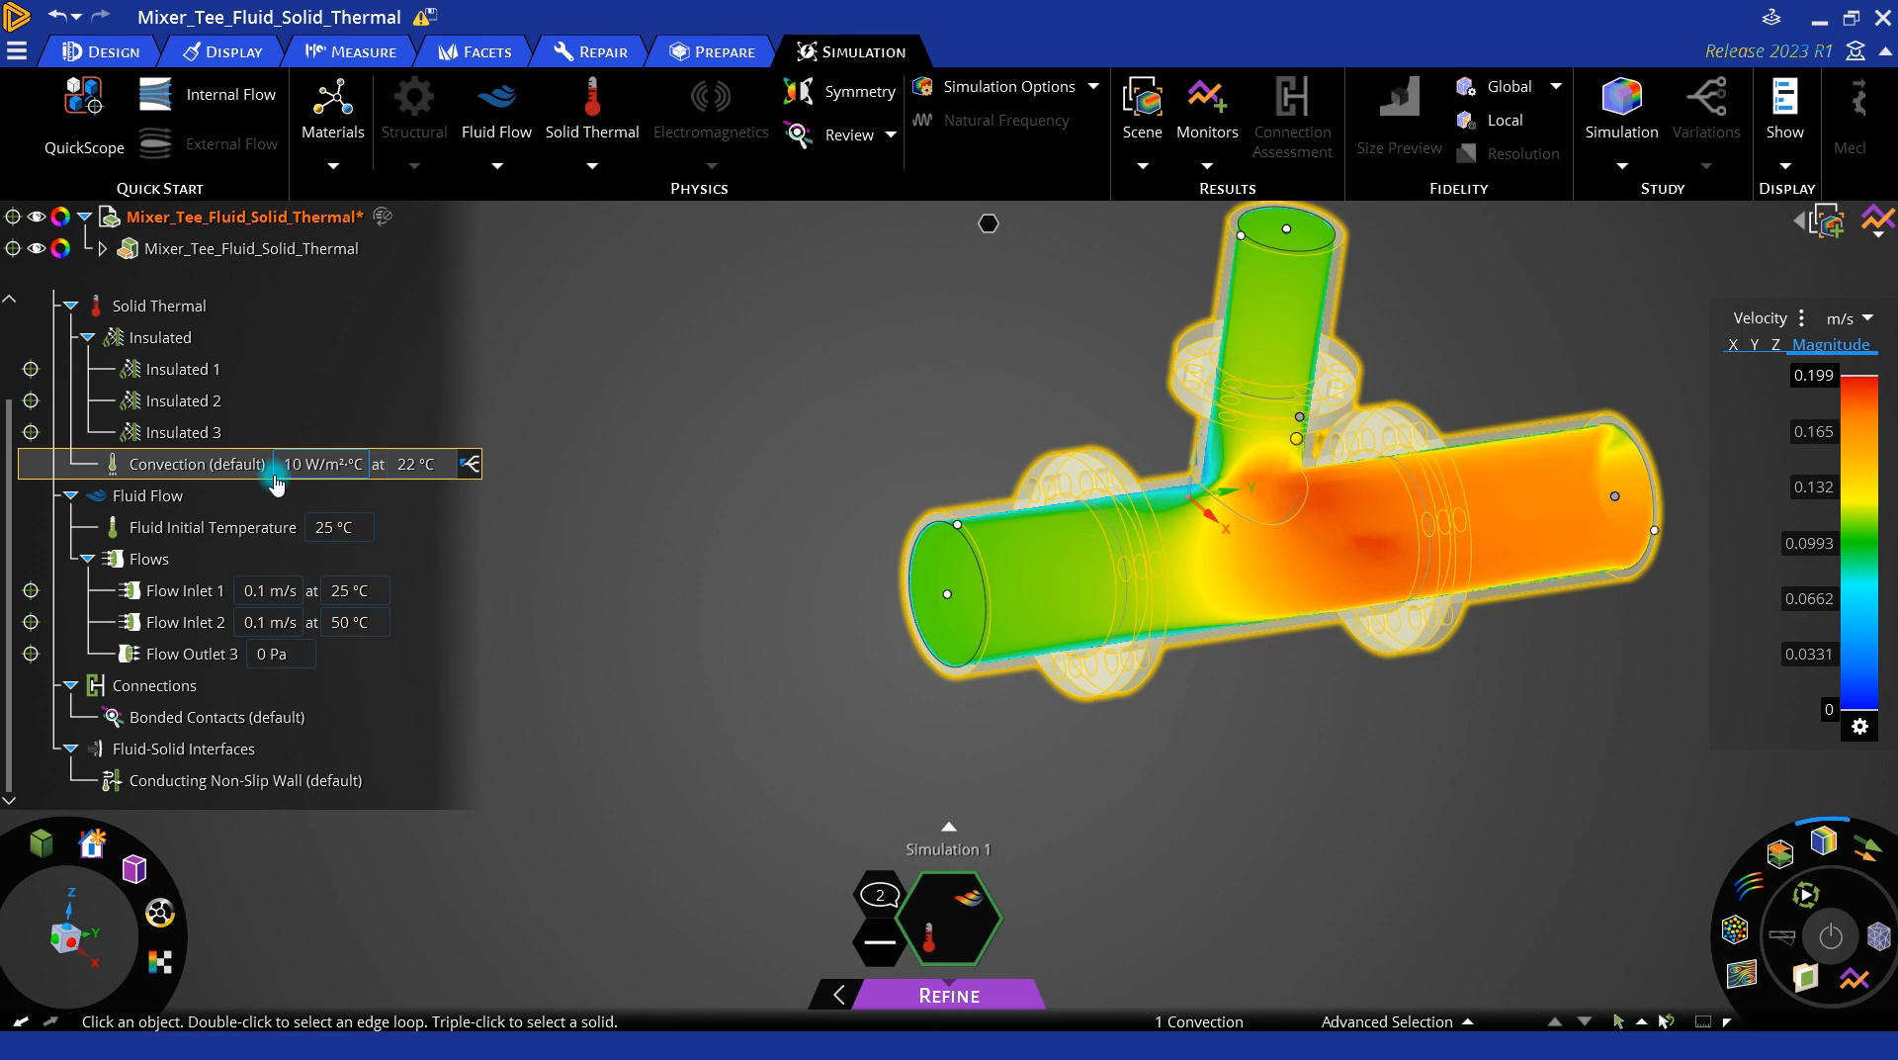
Step: Highlight the default Conducting Non-Slip Wall interface on the model to review its fluid-solid surfaces, and clear the highlight
{"action": "left_click", "coordinate": [194, 400]}
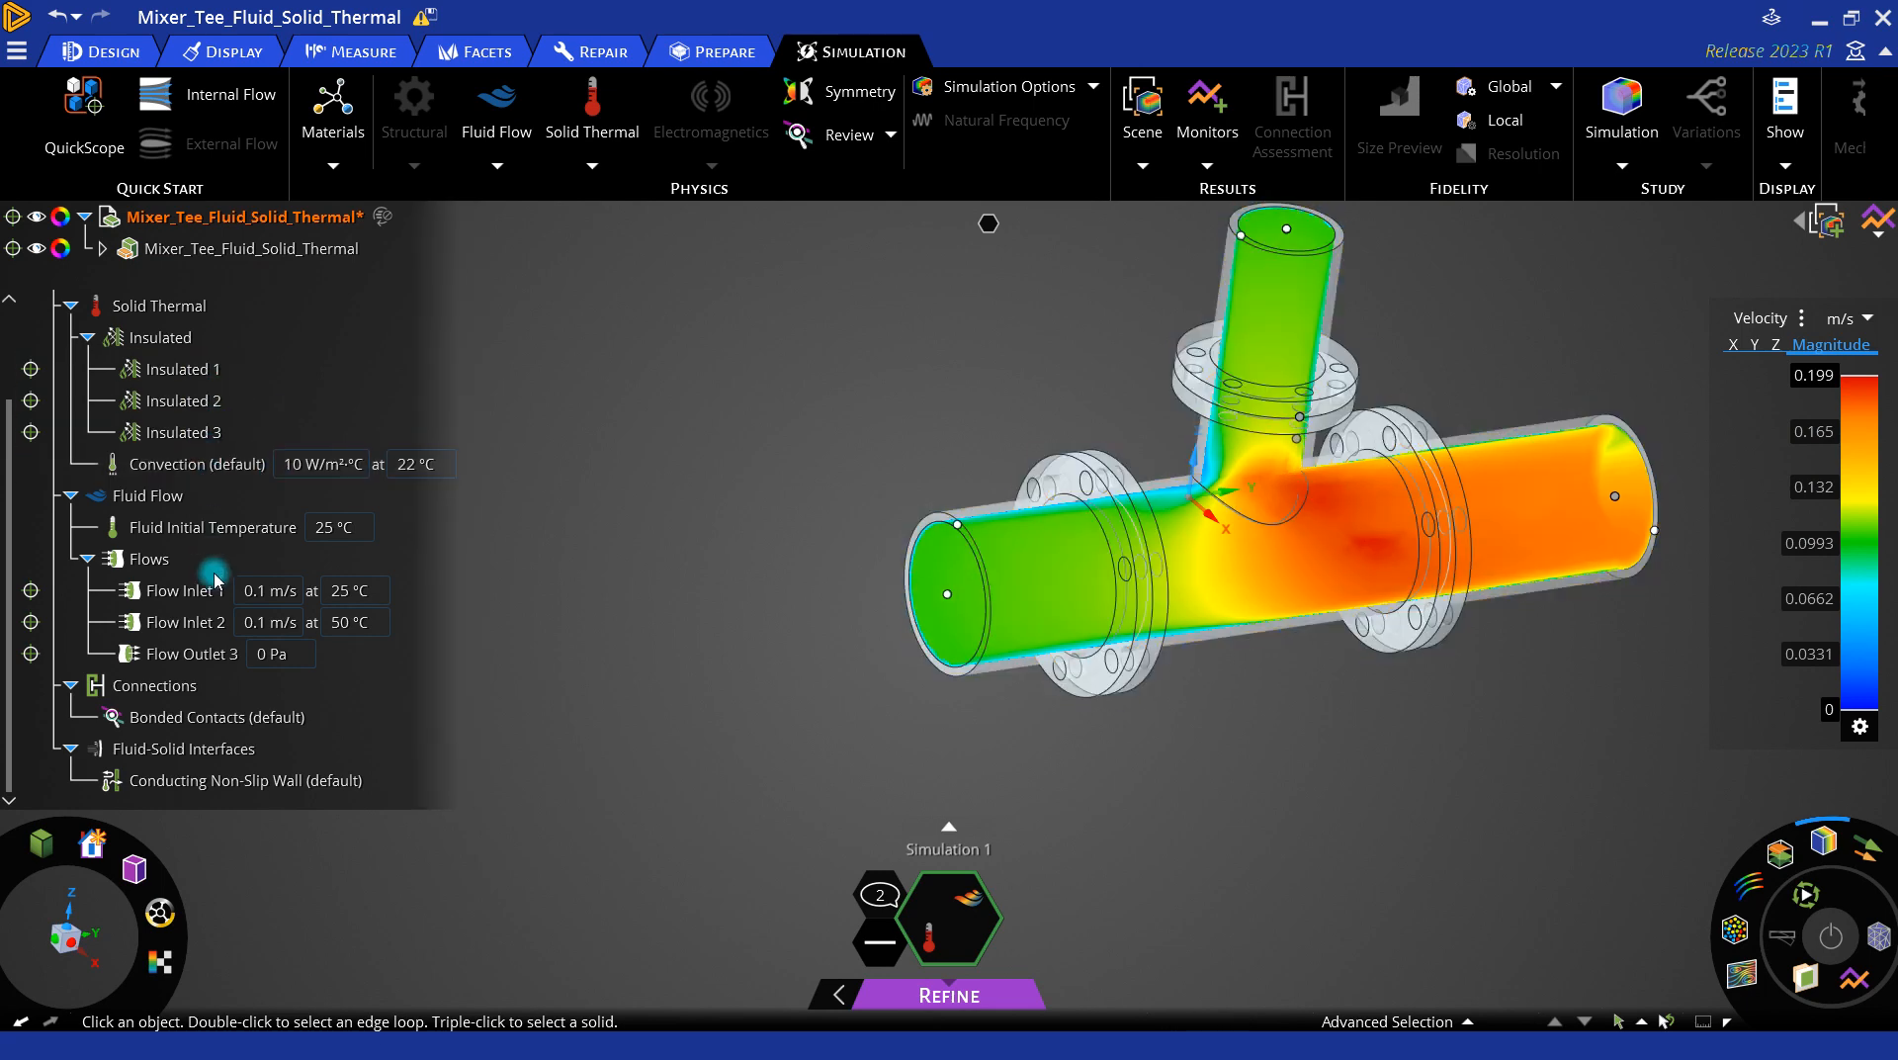
{"action": "left_click", "coordinate": [192, 754]}
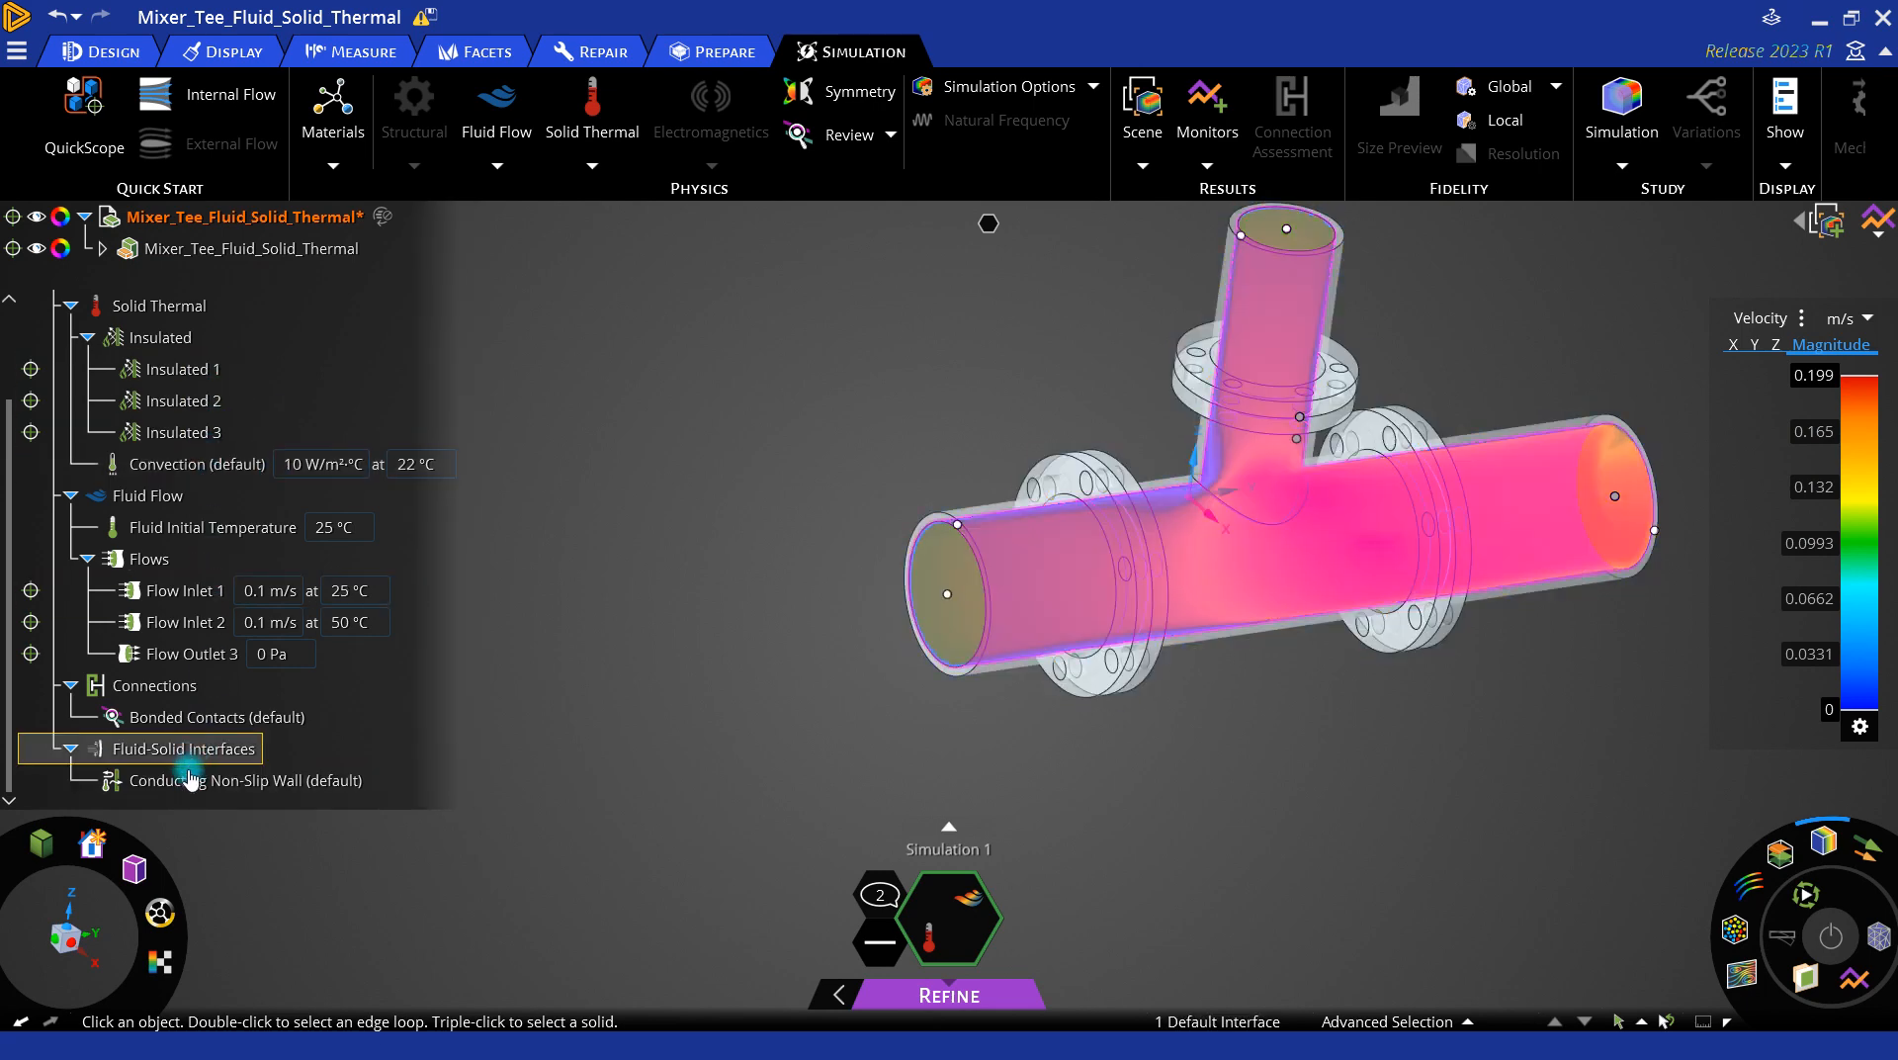
{"action": "left_click", "coordinate": [191, 780]}
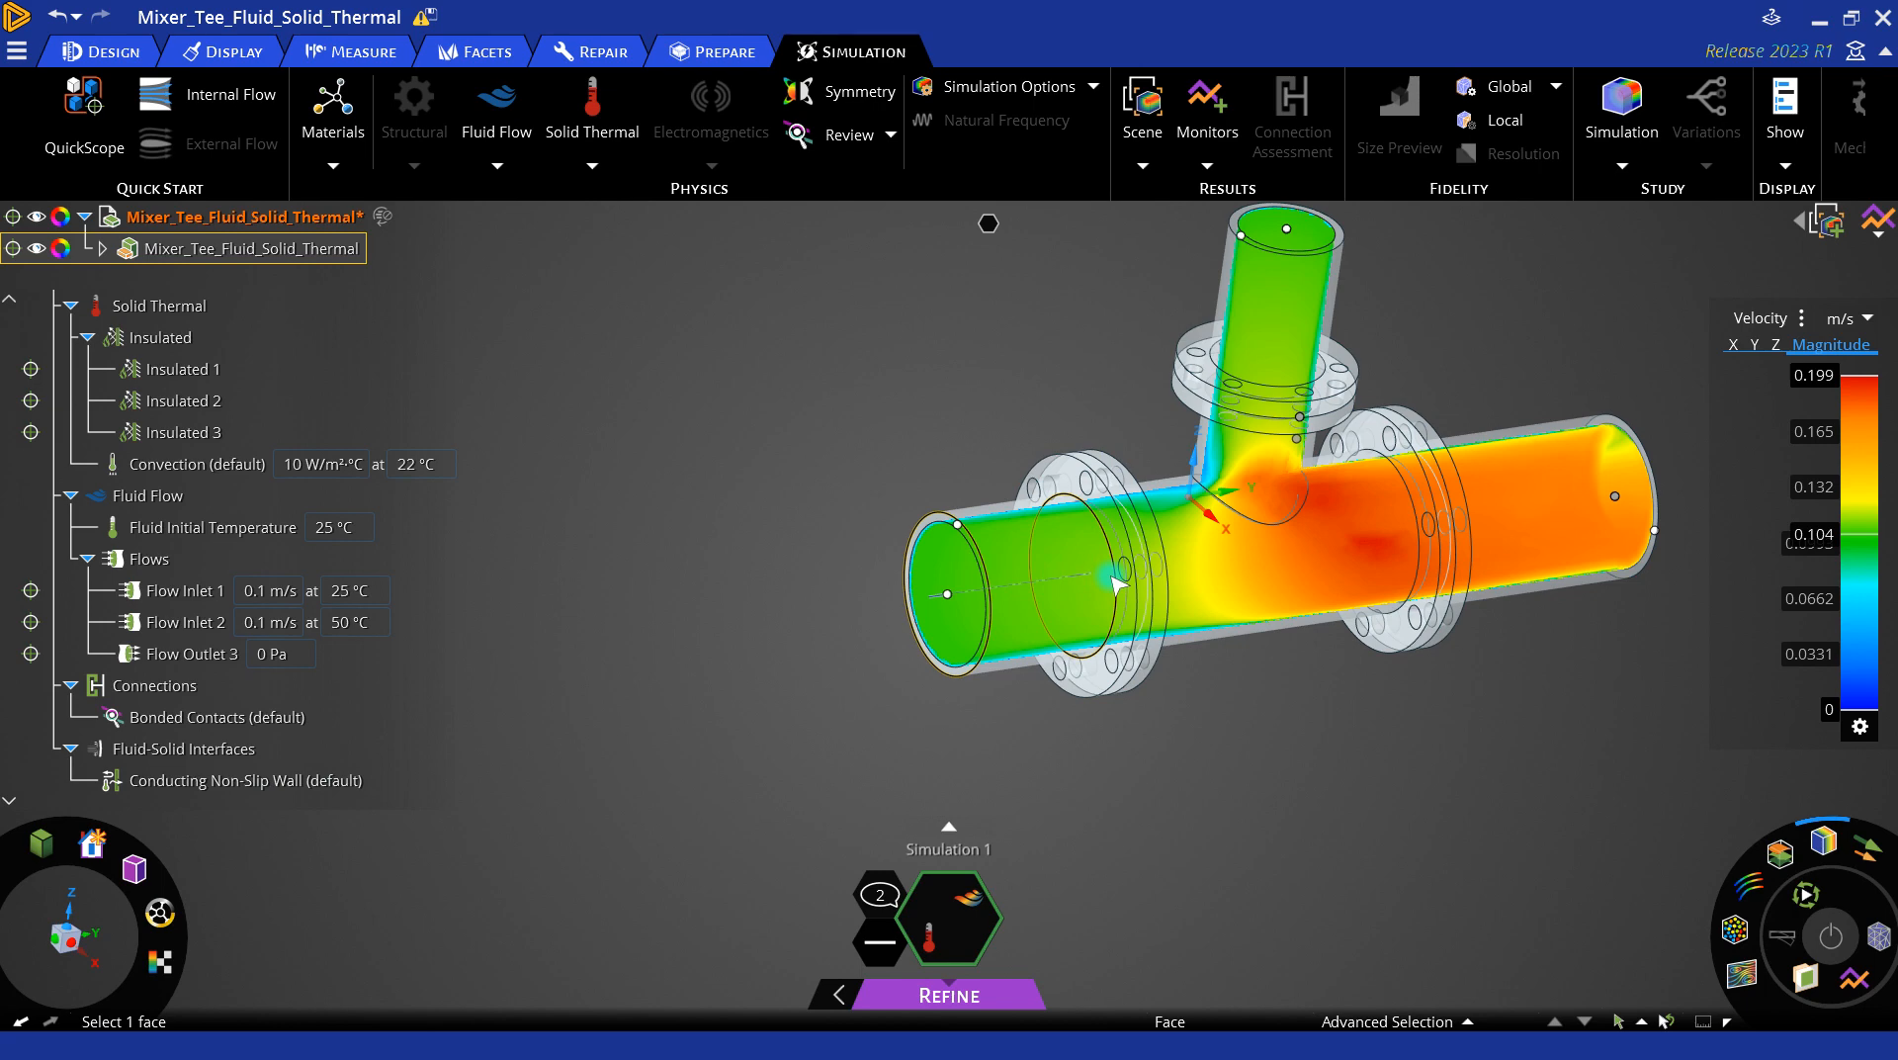
{"action": "left_click", "coordinate": [315, 781]}
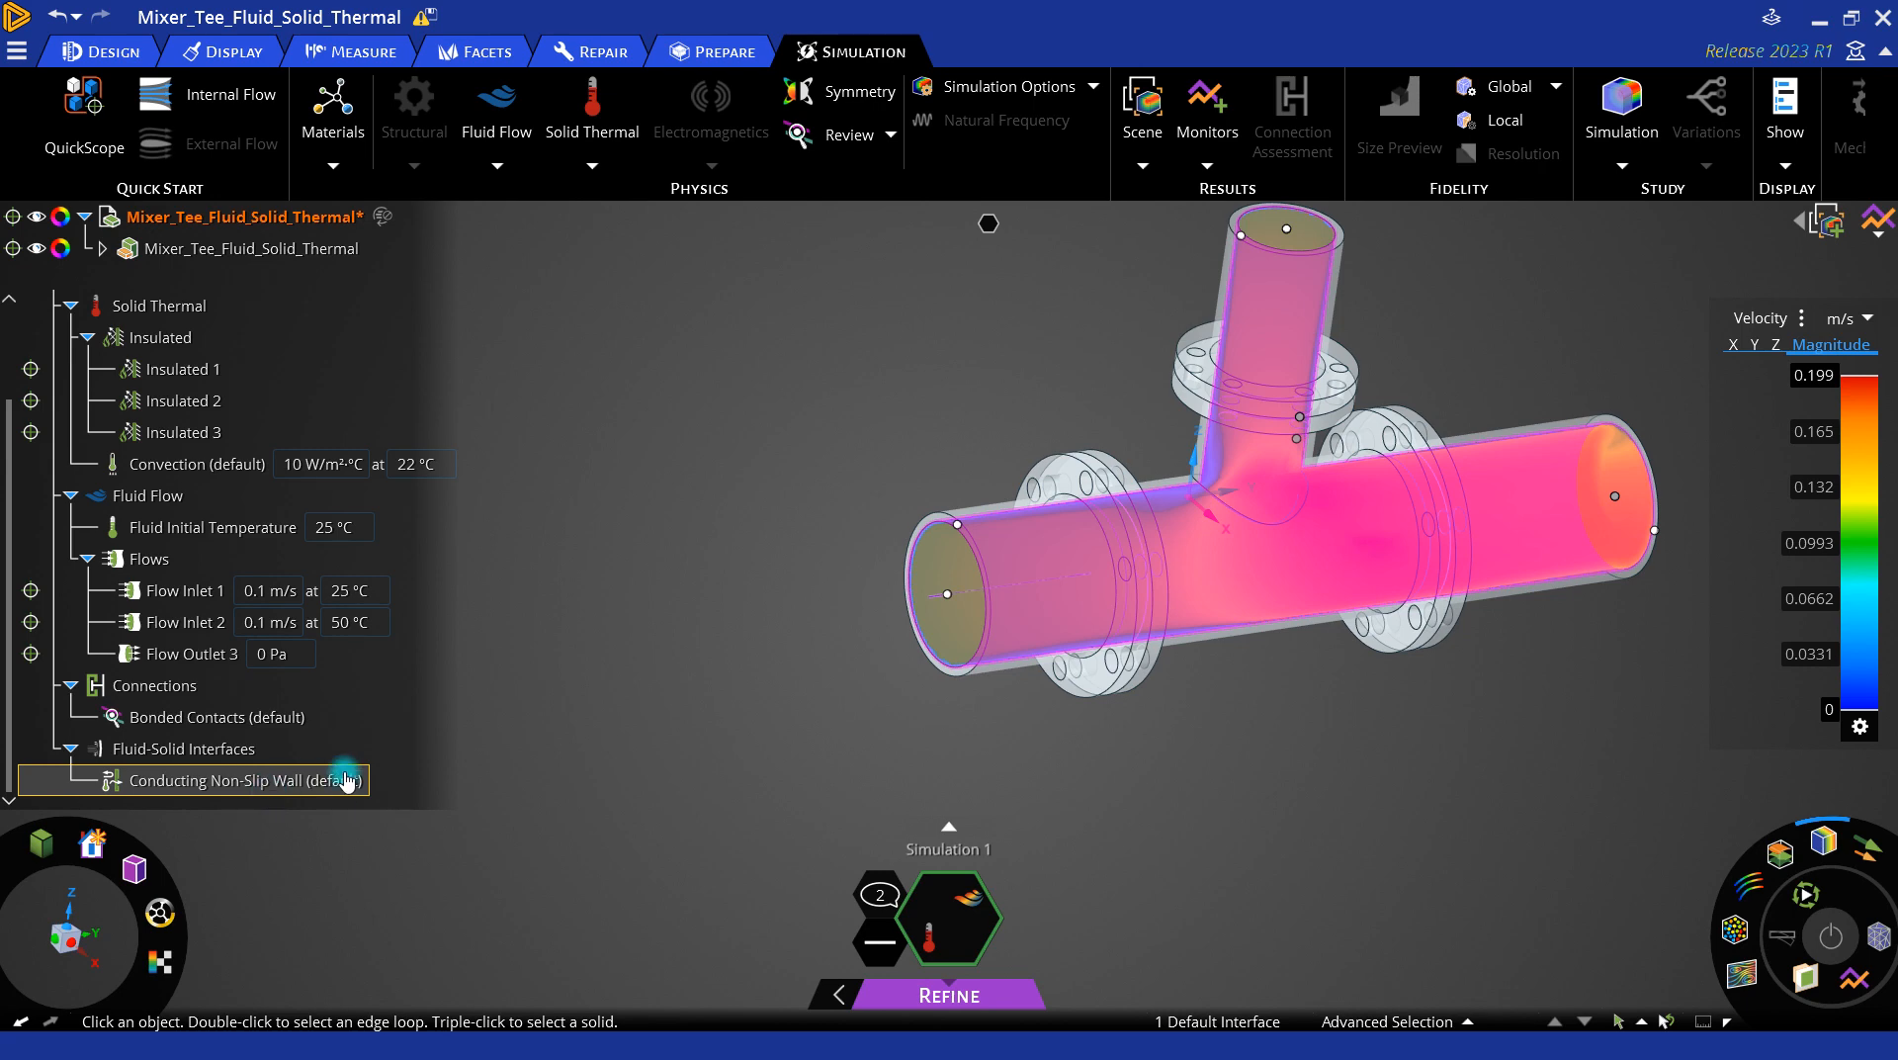
{"action": "left_click", "coordinate": [885, 538]}
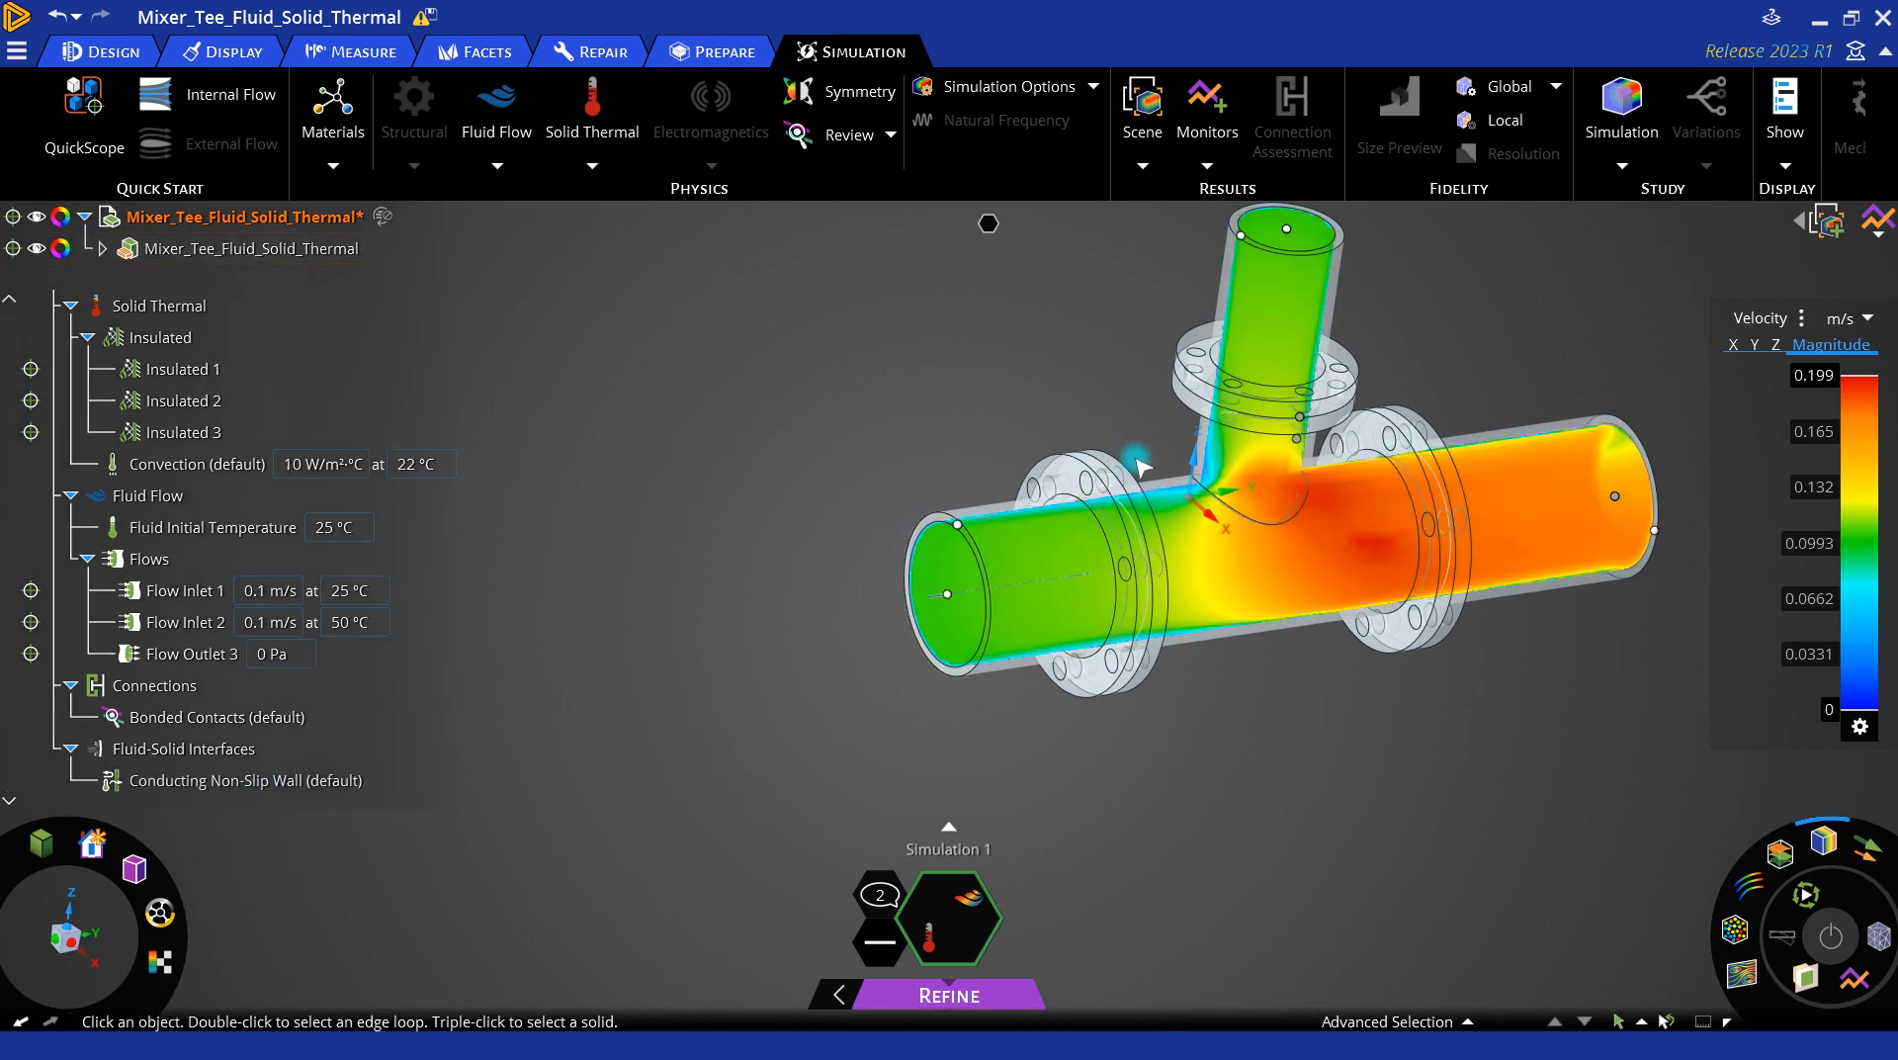
Step: Examine the velocity contours from other angles and review the Insulated conditions under Solid Thermal
{"action": "scroll", "coordinate": [1136, 467], "scroll_direction": "up", "scroll_amount": 2}
{"action": "middle_click_drag", "start_coordinate": [725, 655], "coordinate": [1423, 500]}
{"action": "middle_click_drag", "start_coordinate": [876, 500], "coordinate": [766, 484]}
{"action": "scroll", "coordinate": [988, 509], "scroll_direction": "down", "scroll_amount": 2}
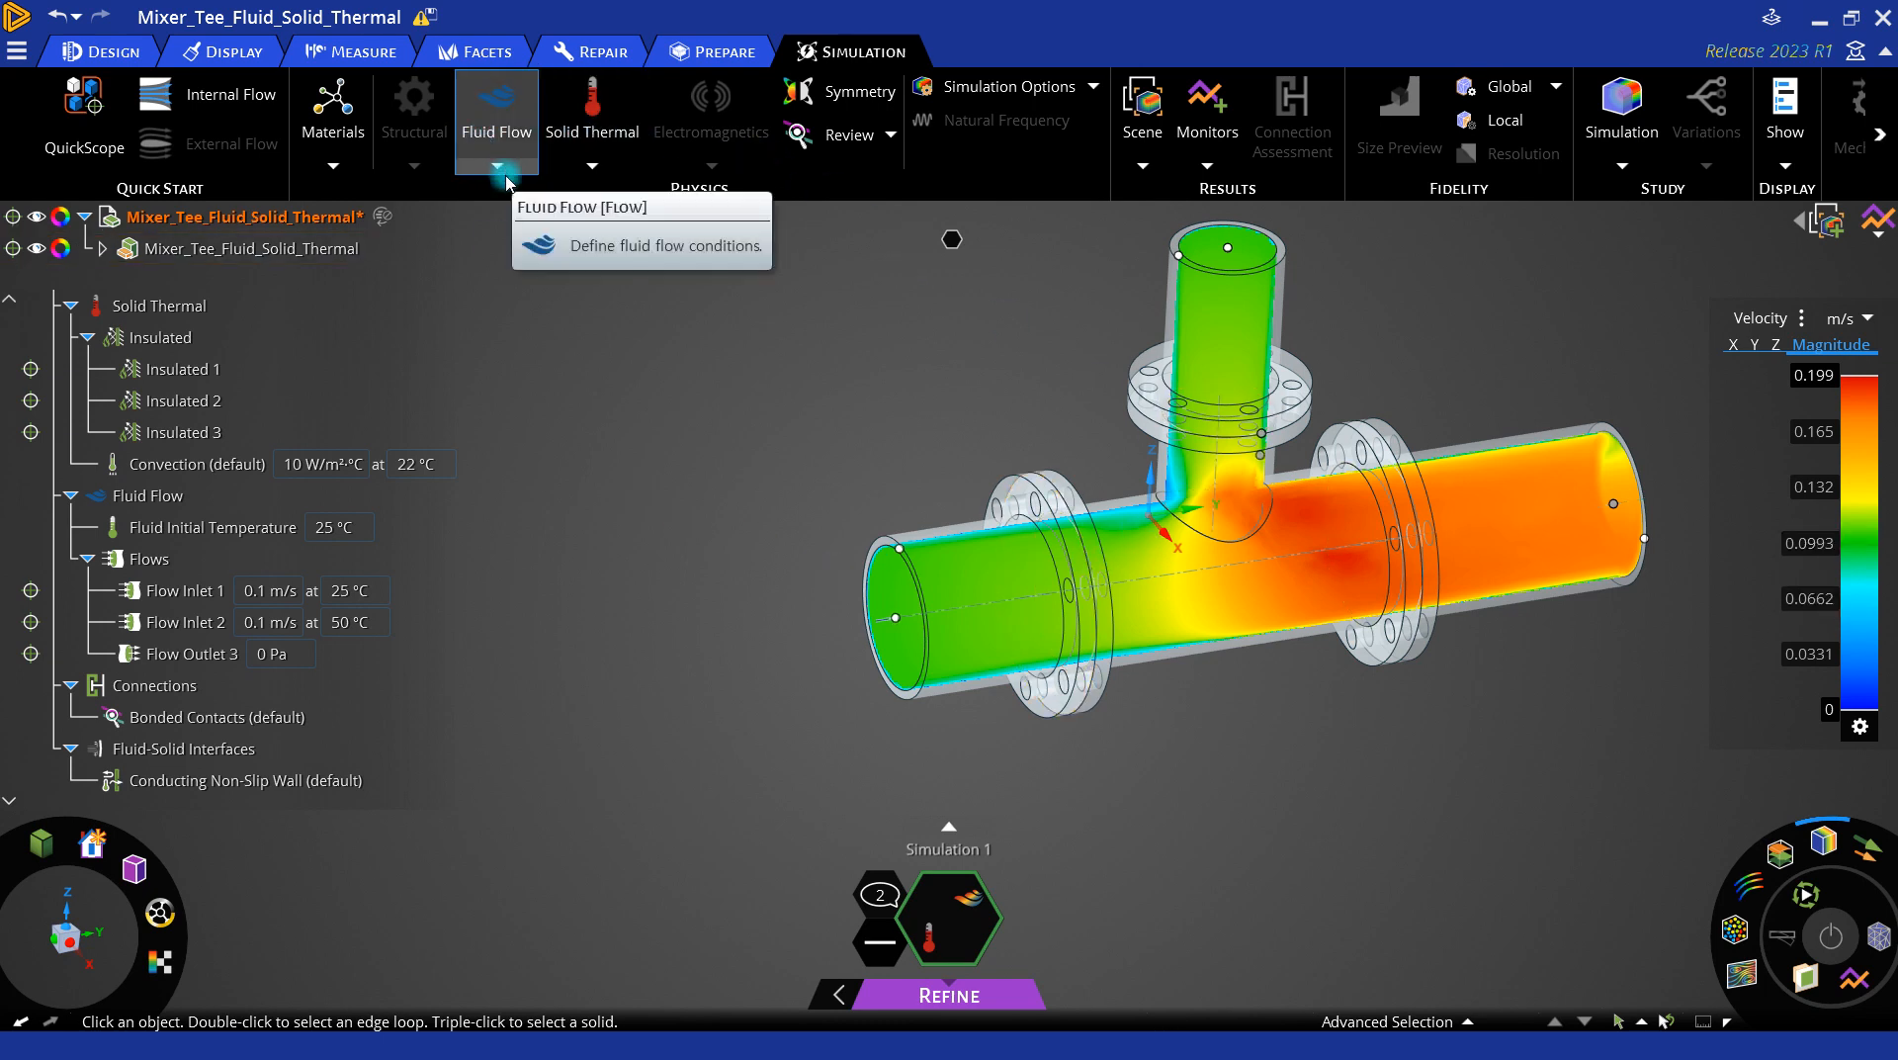
{"action": "left_click", "coordinate": [153, 527]}
{"action": "left_click", "coordinate": [160, 504]}
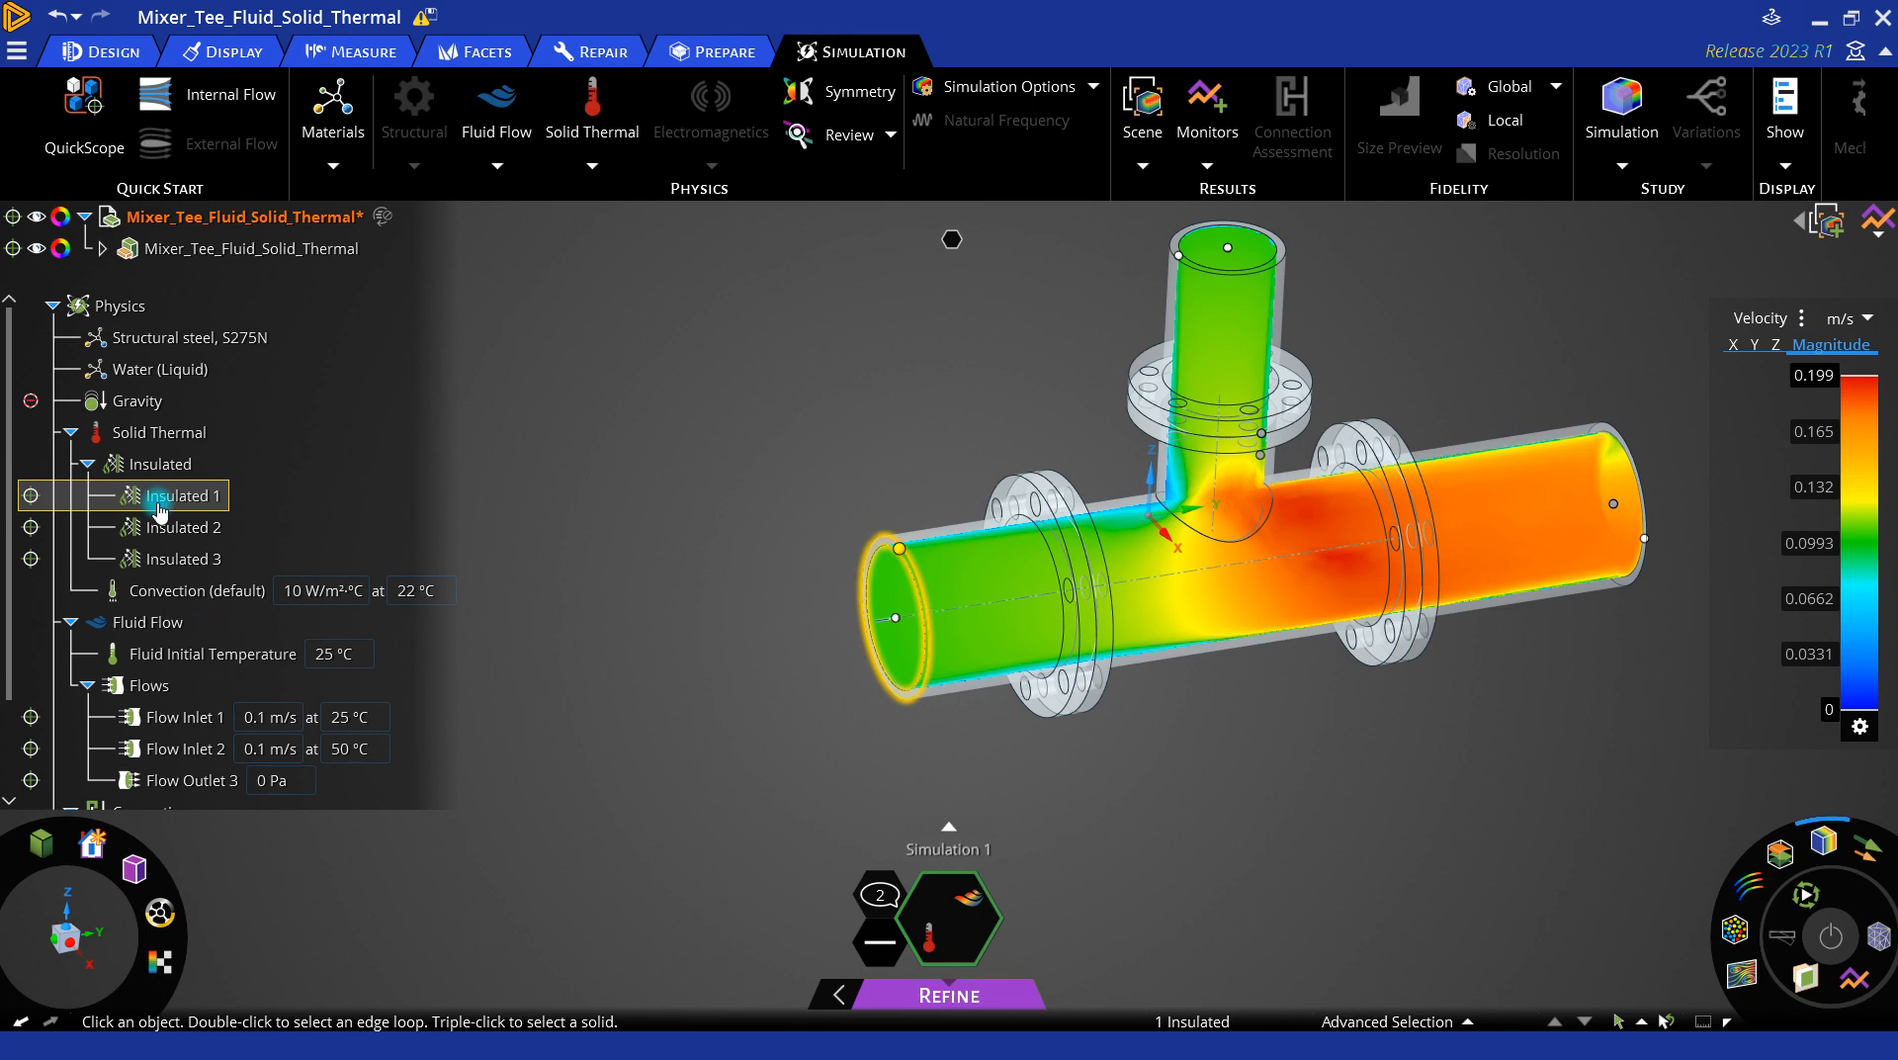
{"action": "scroll", "coordinate": [159, 511], "scroll_direction": "down", "scroll_amount": 3}
{"action": "scroll", "coordinate": [159, 511], "scroll_direction": "down", "scroll_amount": 1}
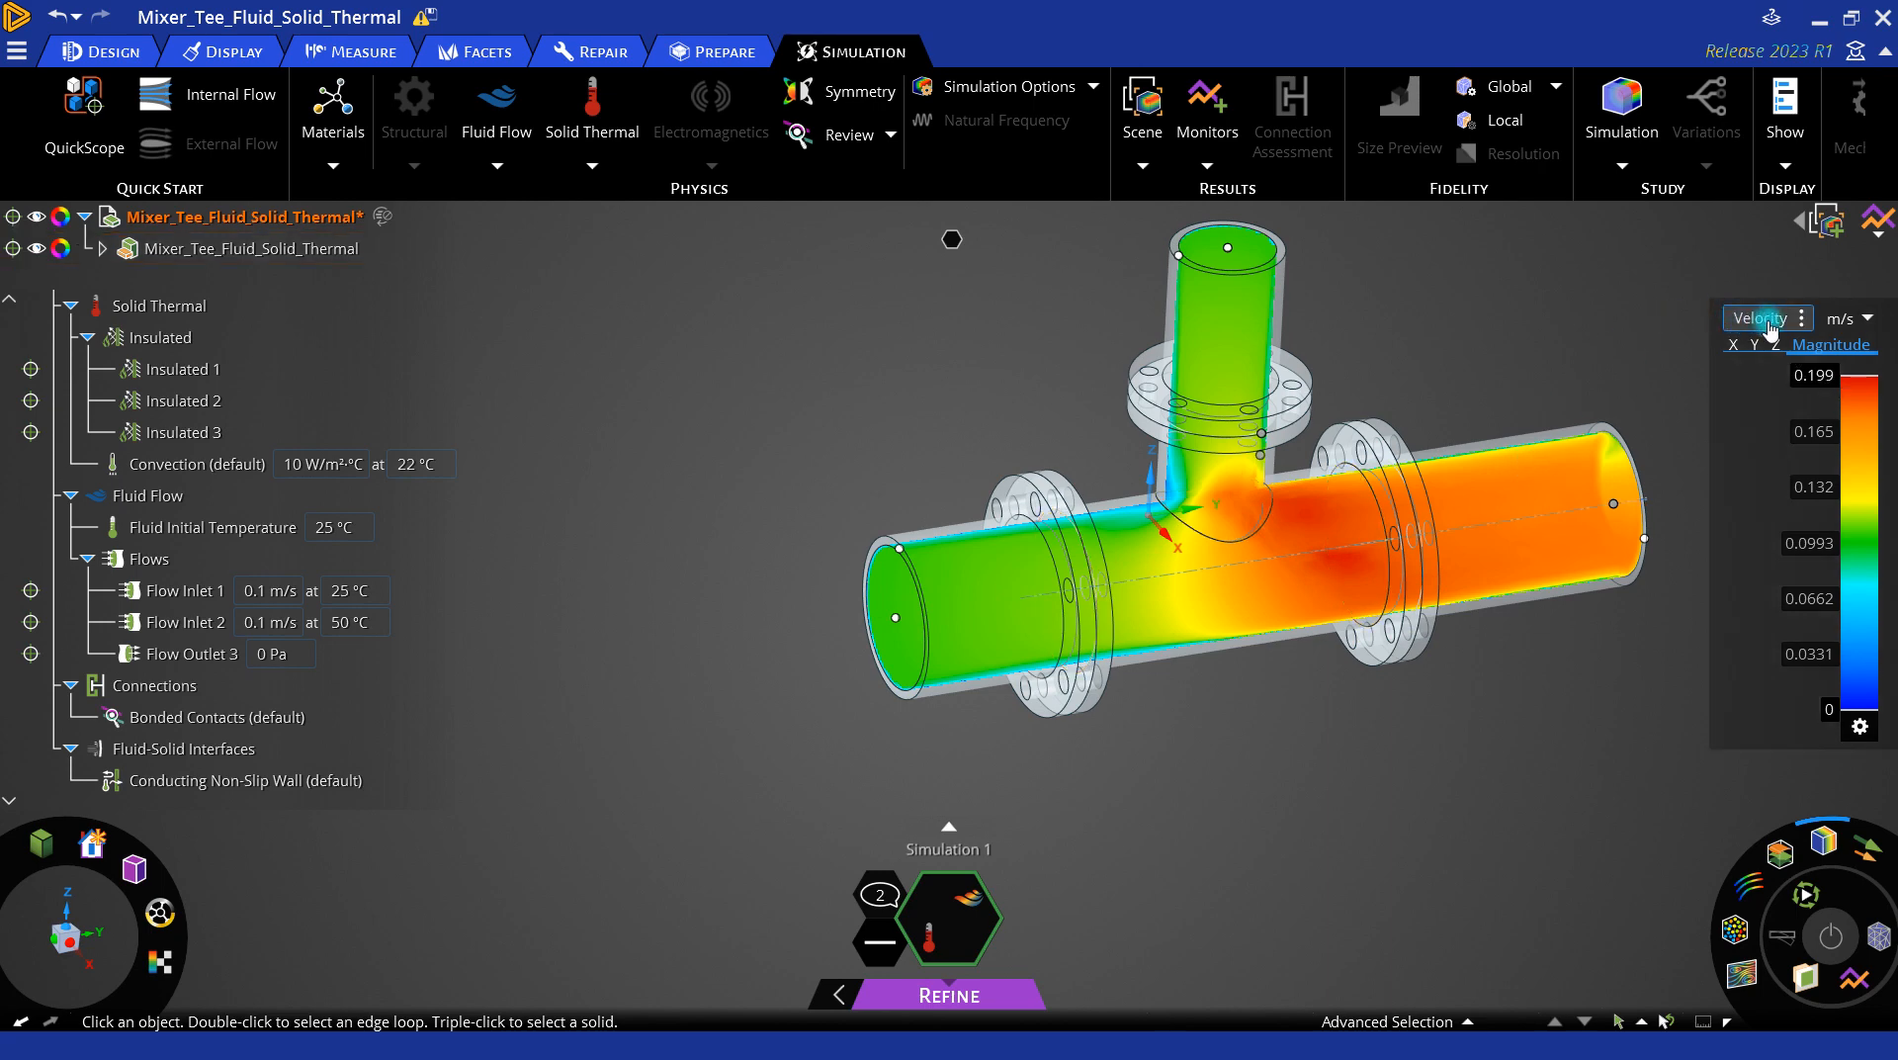
Step: Switch the contour result to Heat Flux magnitude and examine the distribution where the vertical pipe meets the horizontal one
{"action": "left_click", "coordinate": [1805, 321]}
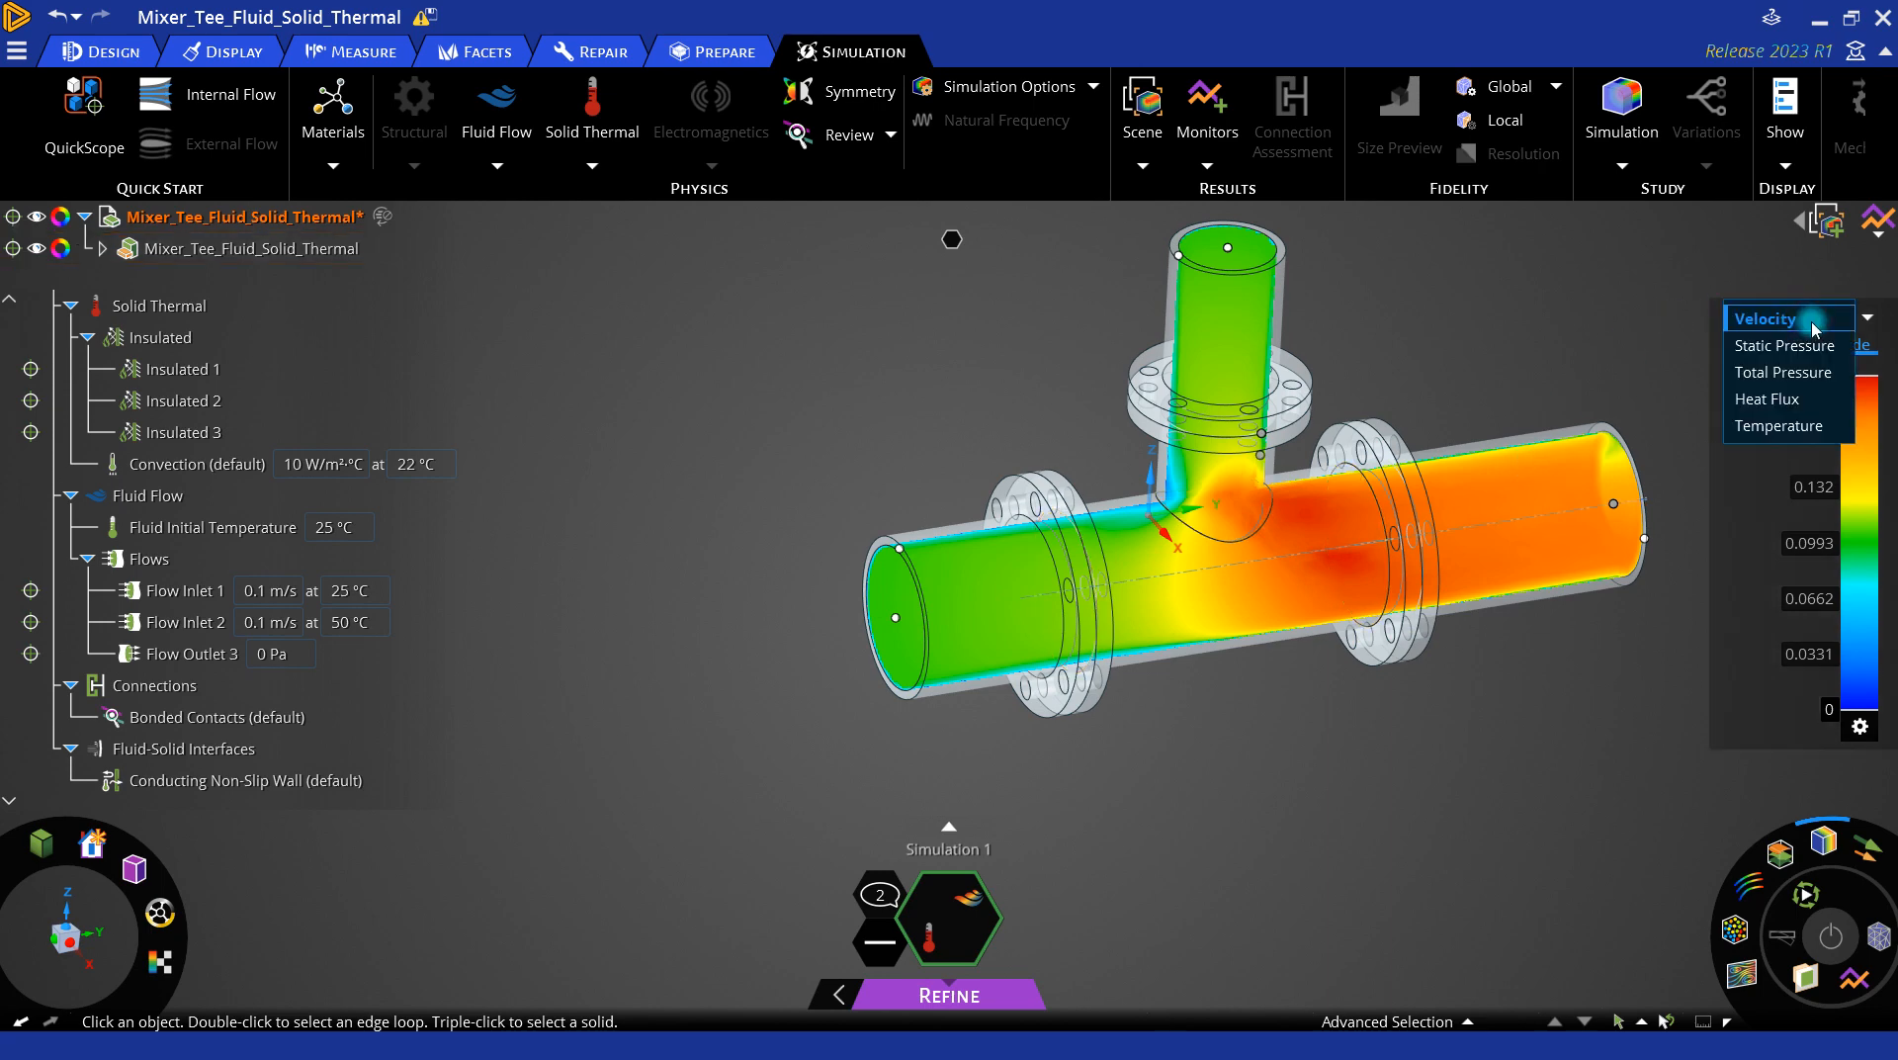
{"action": "left_click", "coordinate": [1806, 400]}
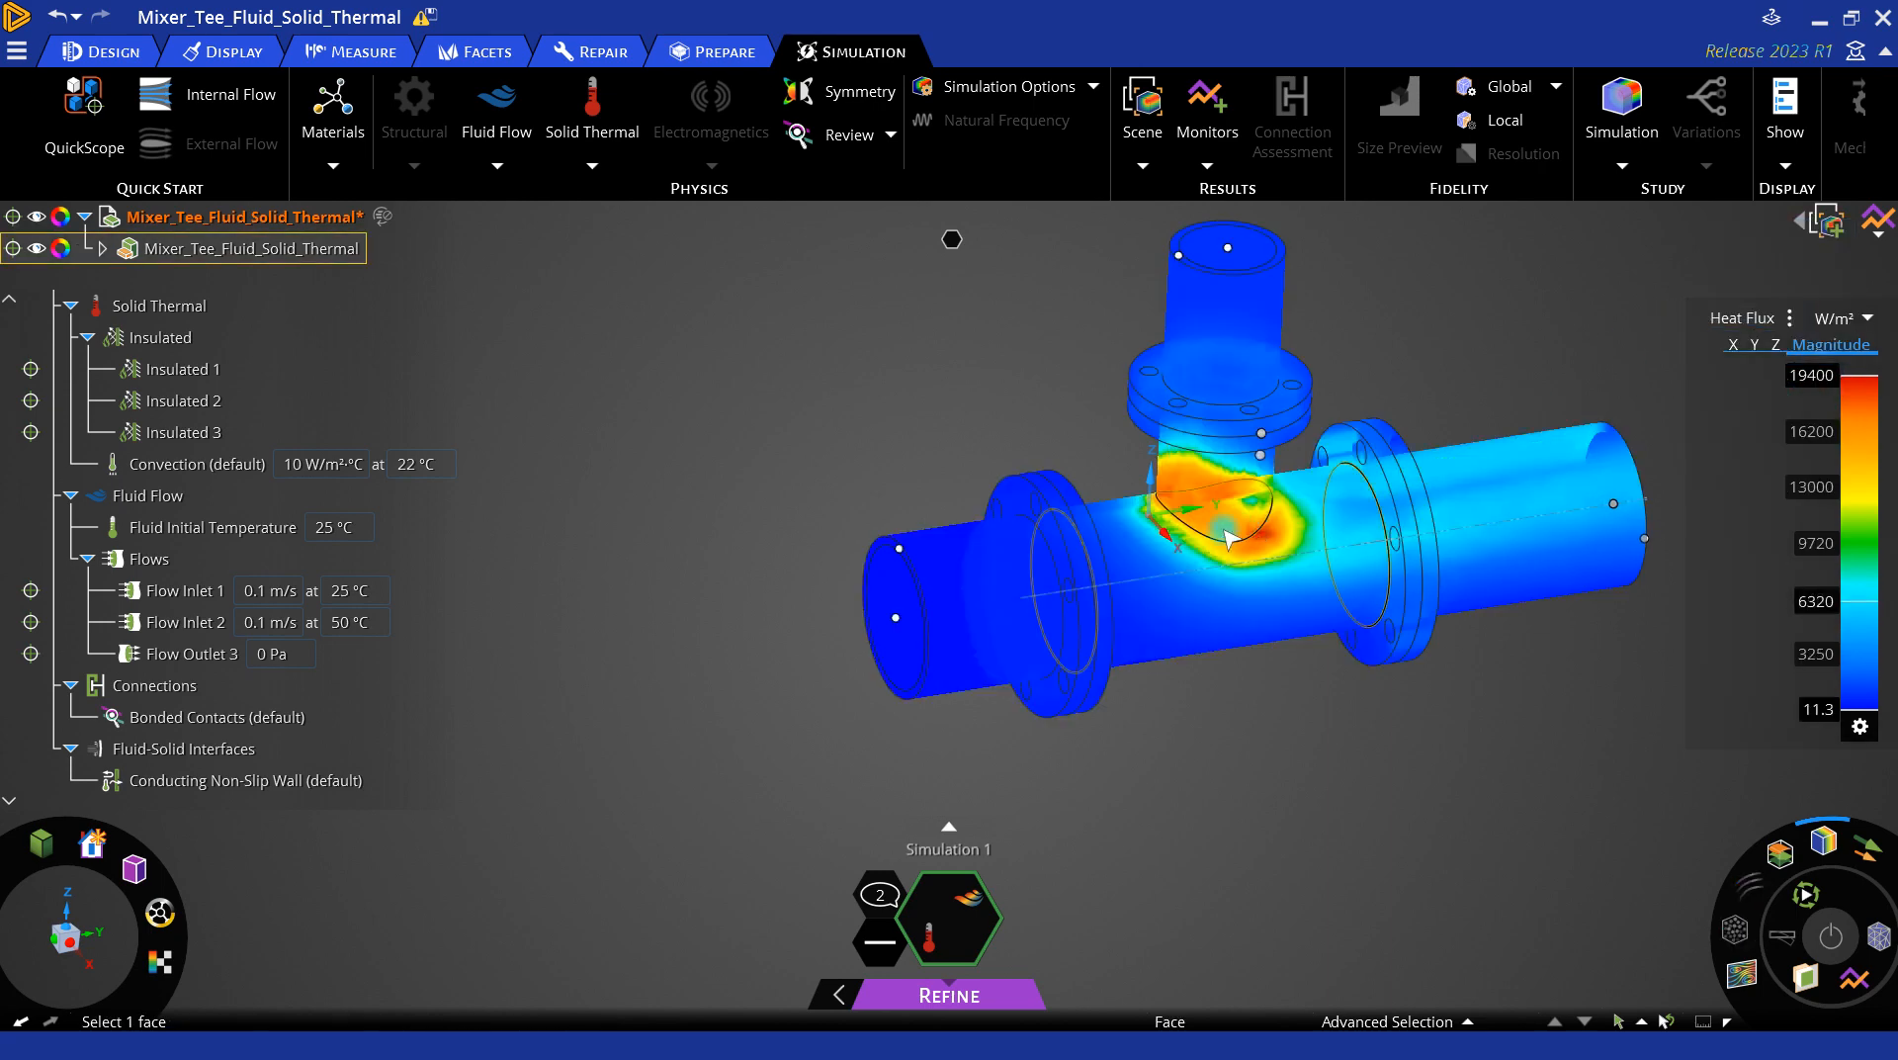
{"action": "mouse_move", "coordinate": [1126, 534]}
{"action": "middle_mouse_down"}
{"action": "mouse_move", "coordinate": [1140, 553]}
{"action": "mouse_move", "coordinate": [1117, 519]}
{"action": "middle_mouse_up"}
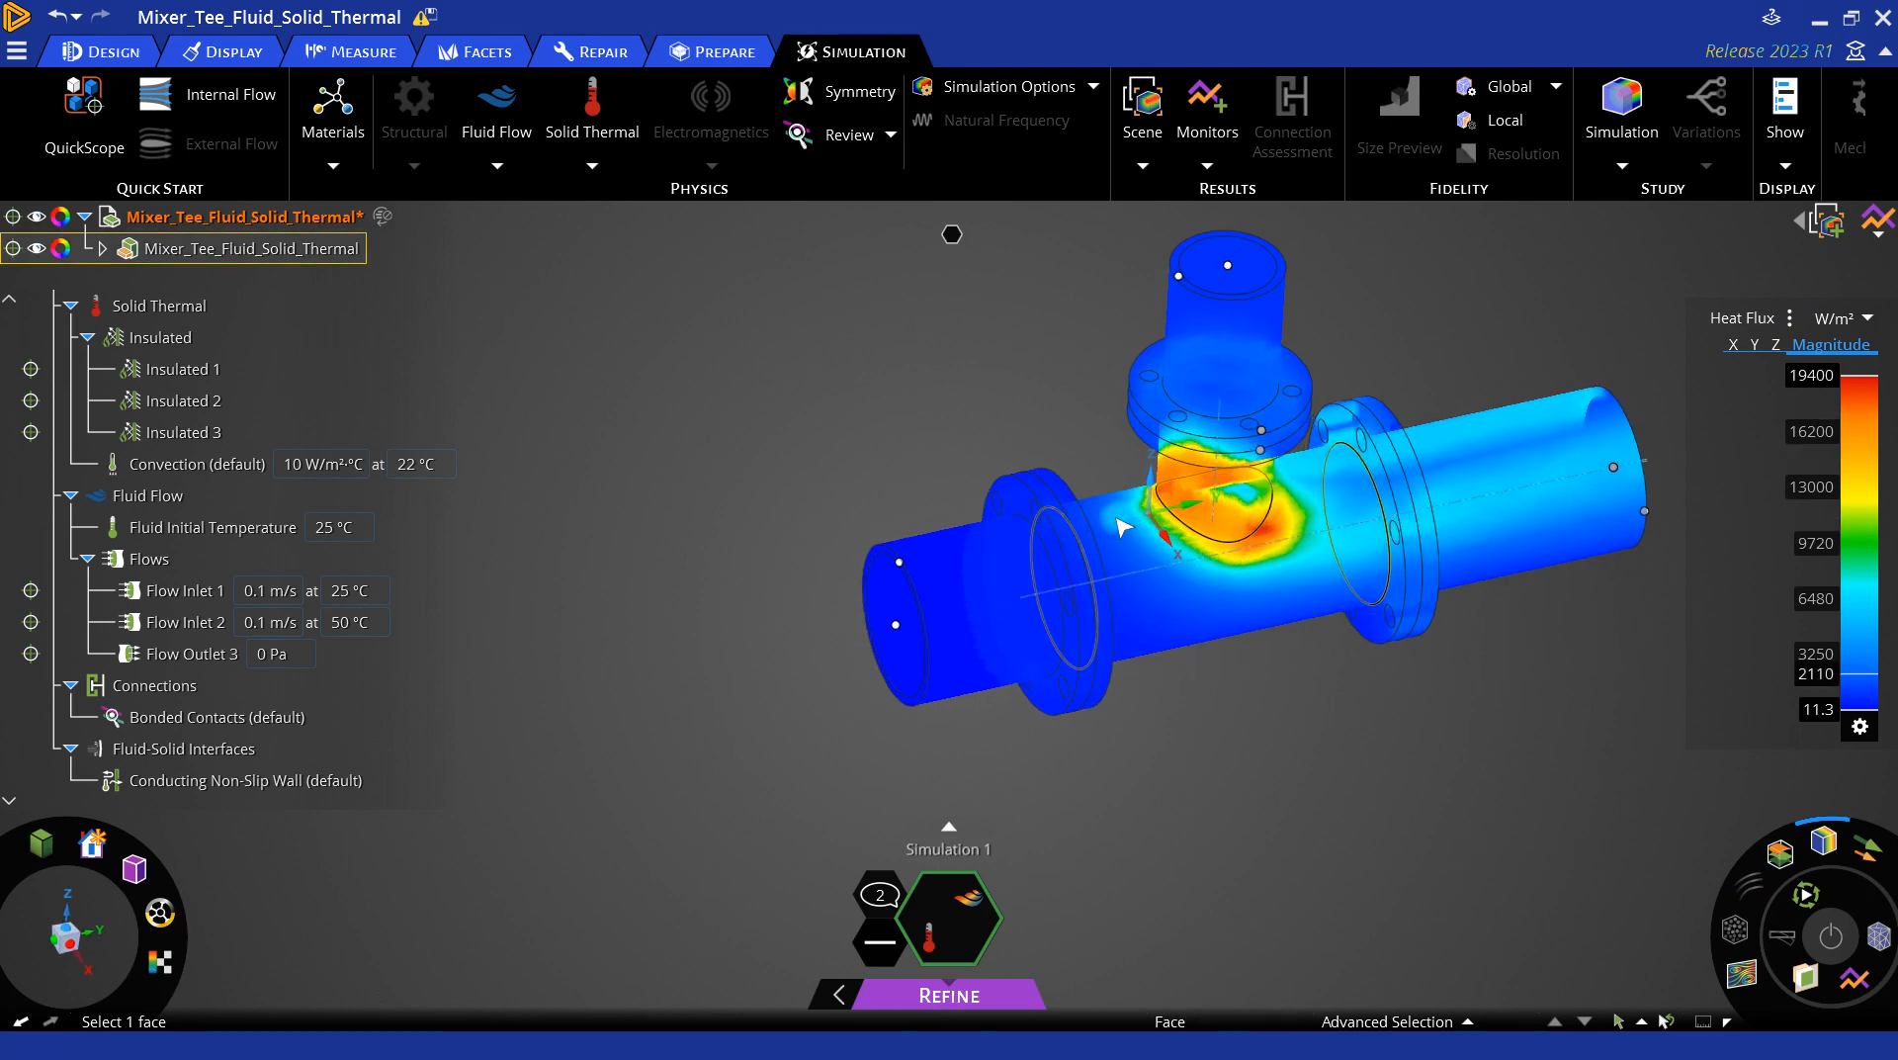
{"action": "scroll", "coordinate": [1235, 538], "scroll_direction": "up", "scroll_amount": 2}
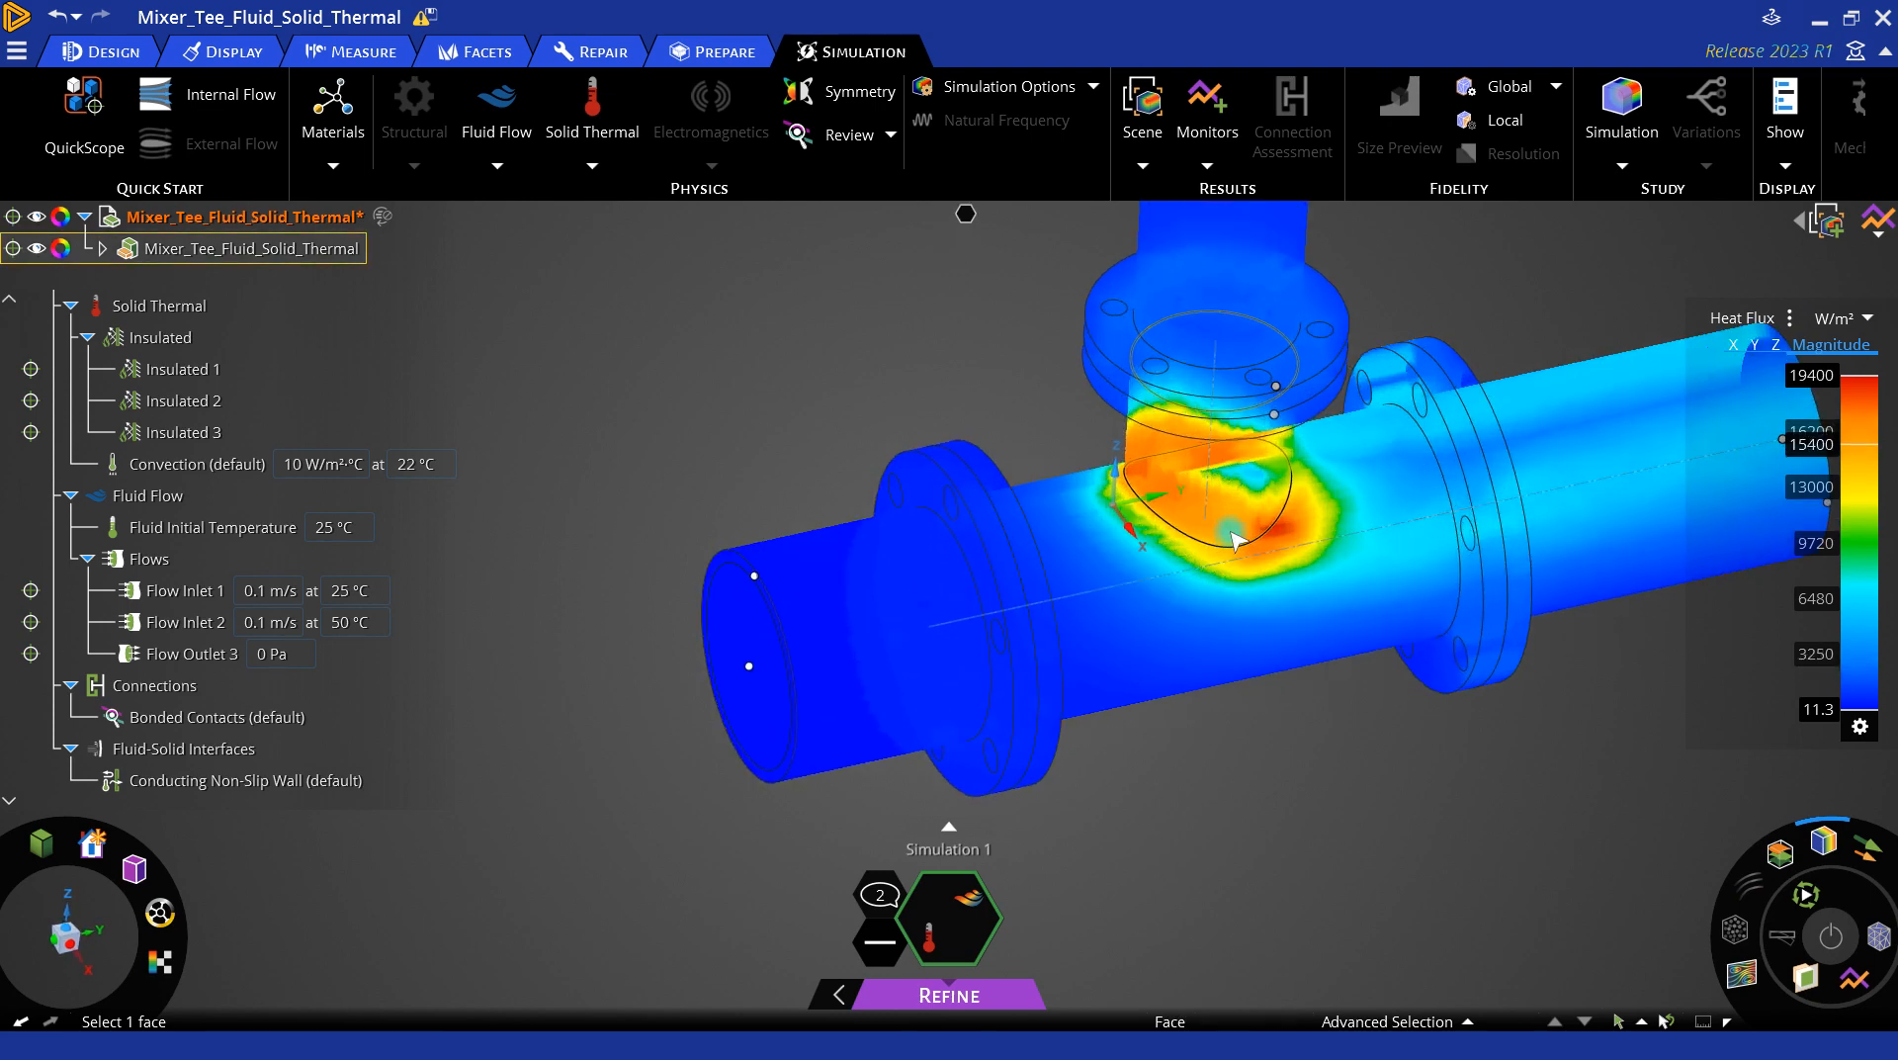
{"action": "middle_click_drag", "start_coordinate": [1097, 443], "coordinate": [1099, 394]}
{"action": "scroll", "coordinate": [1241, 526], "scroll_direction": "up", "scroll_amount": 2}
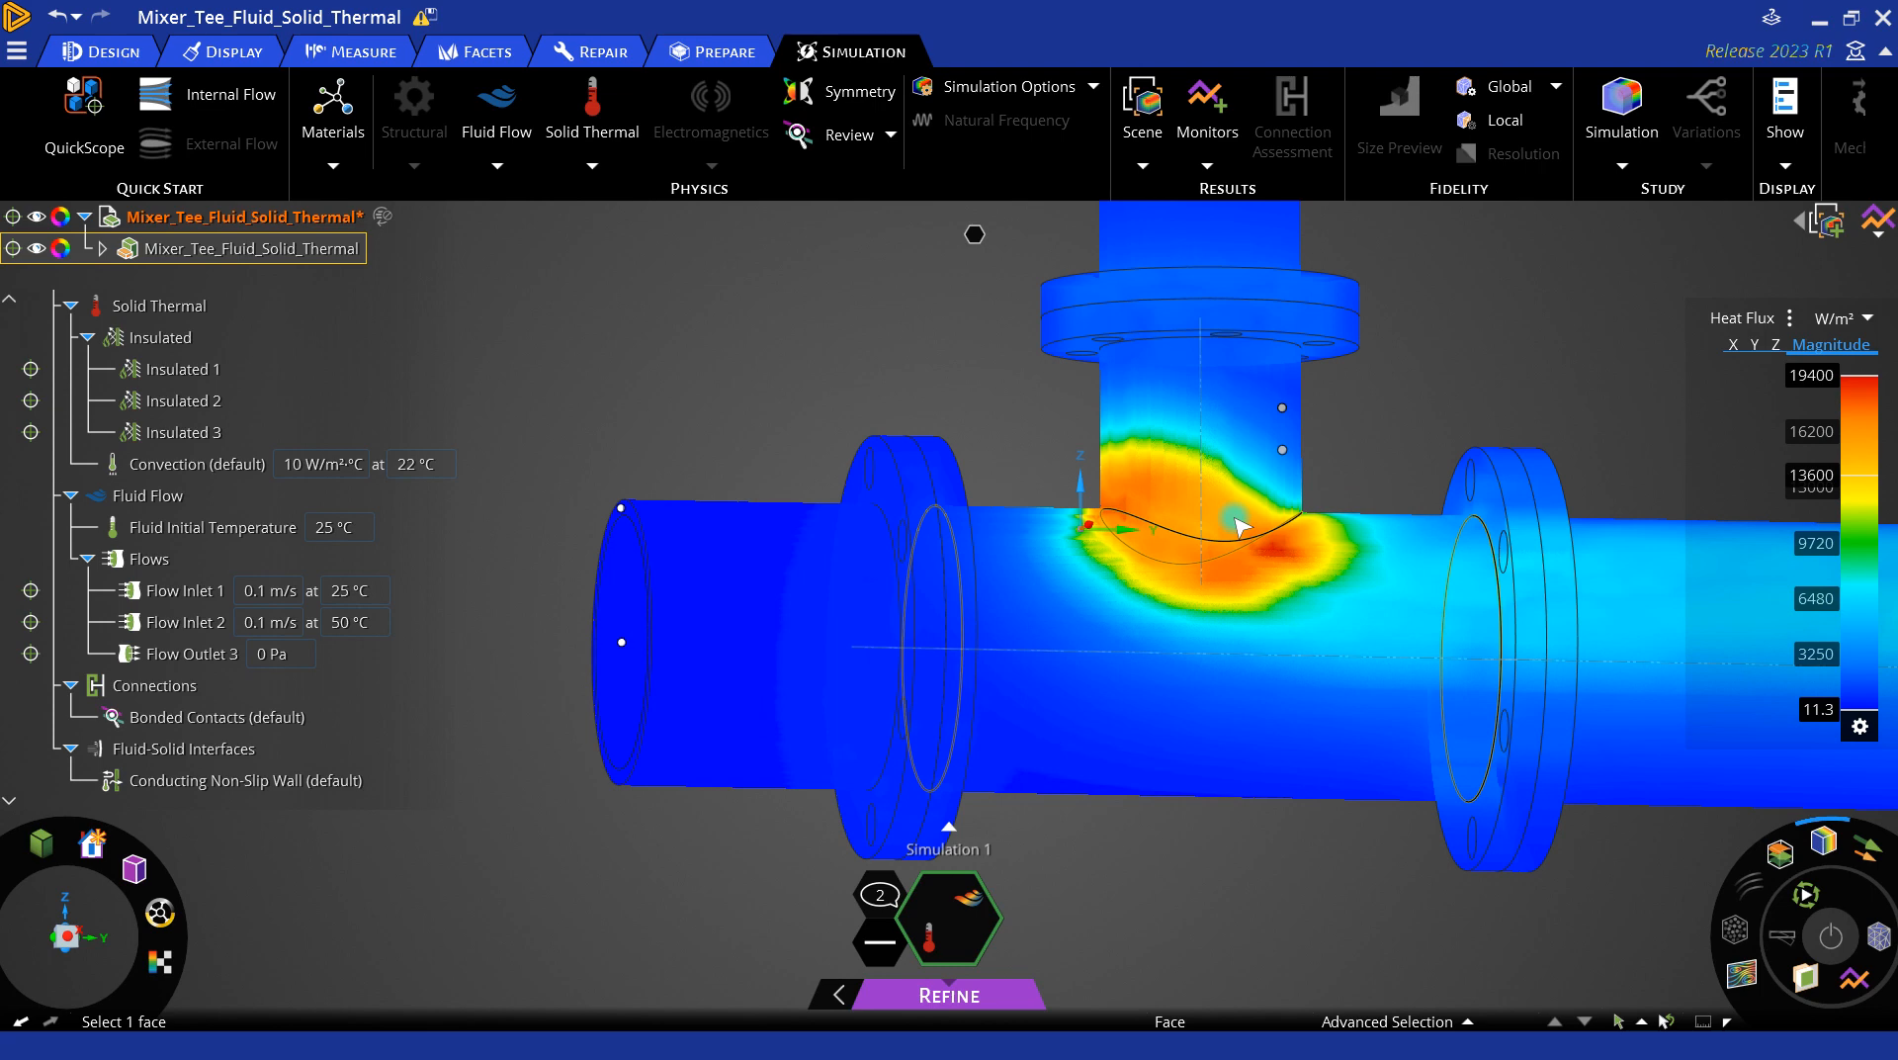
{"action": "scroll", "coordinate": [1236, 526], "scroll_direction": "up", "scroll_amount": 2}
{"action": "scroll", "coordinate": [1048, 556], "scroll_direction": "up", "scroll_amount": 2}
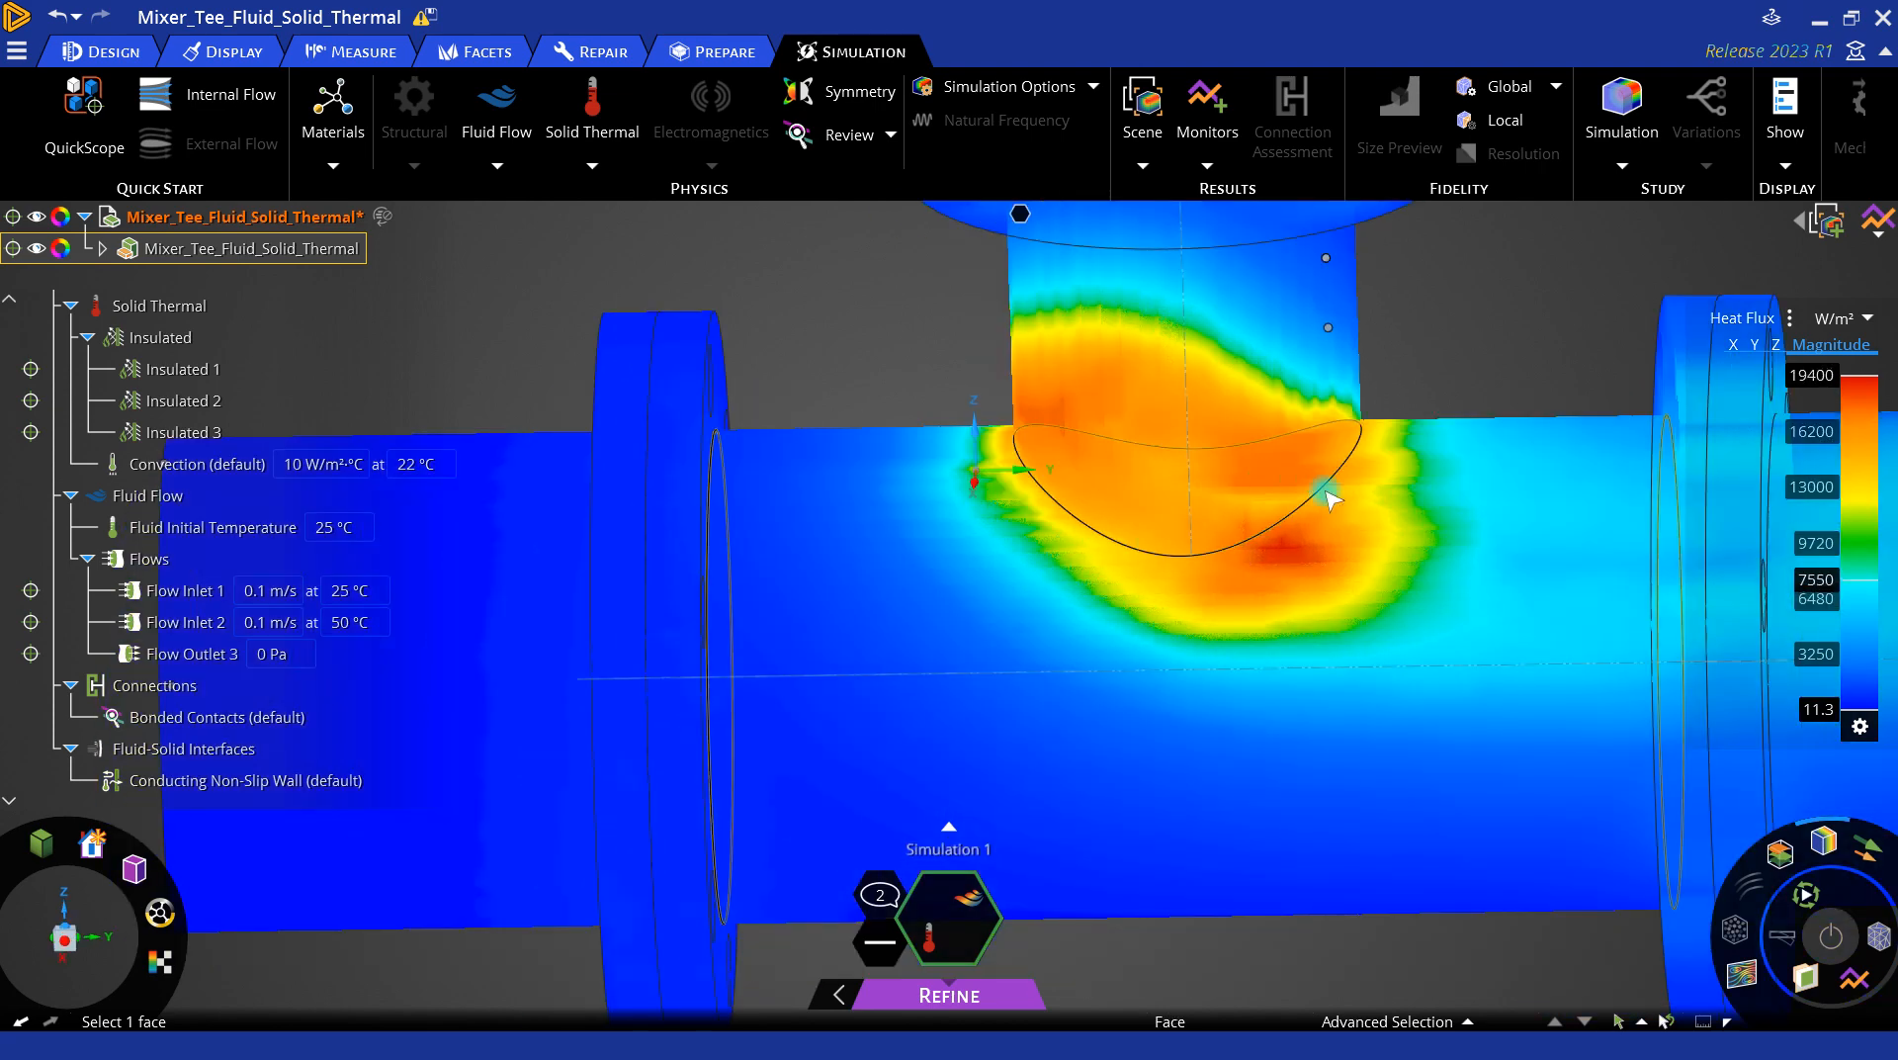
{"action": "scroll", "coordinate": [1285, 481], "scroll_direction": "down", "scroll_amount": 2}
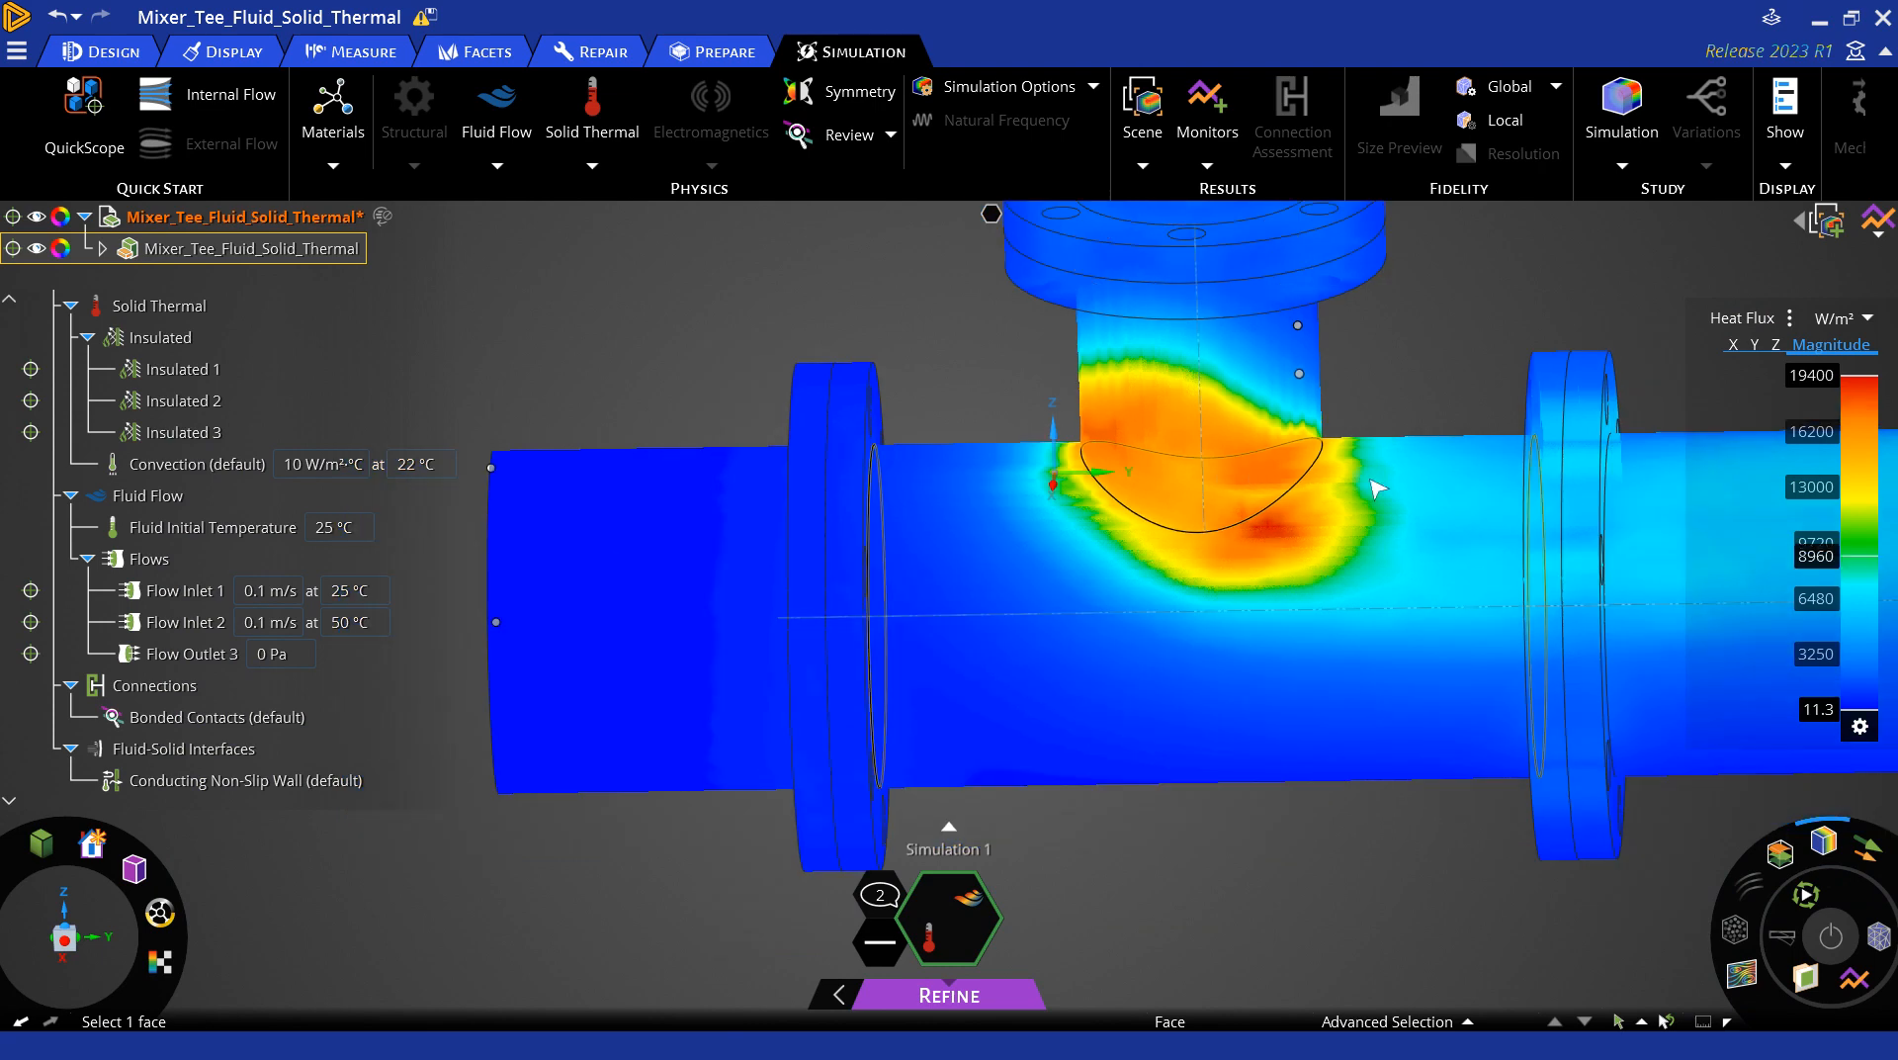
{"action": "scroll", "coordinate": [1423, 504], "scroll_direction": "up", "scroll_amount": 3}
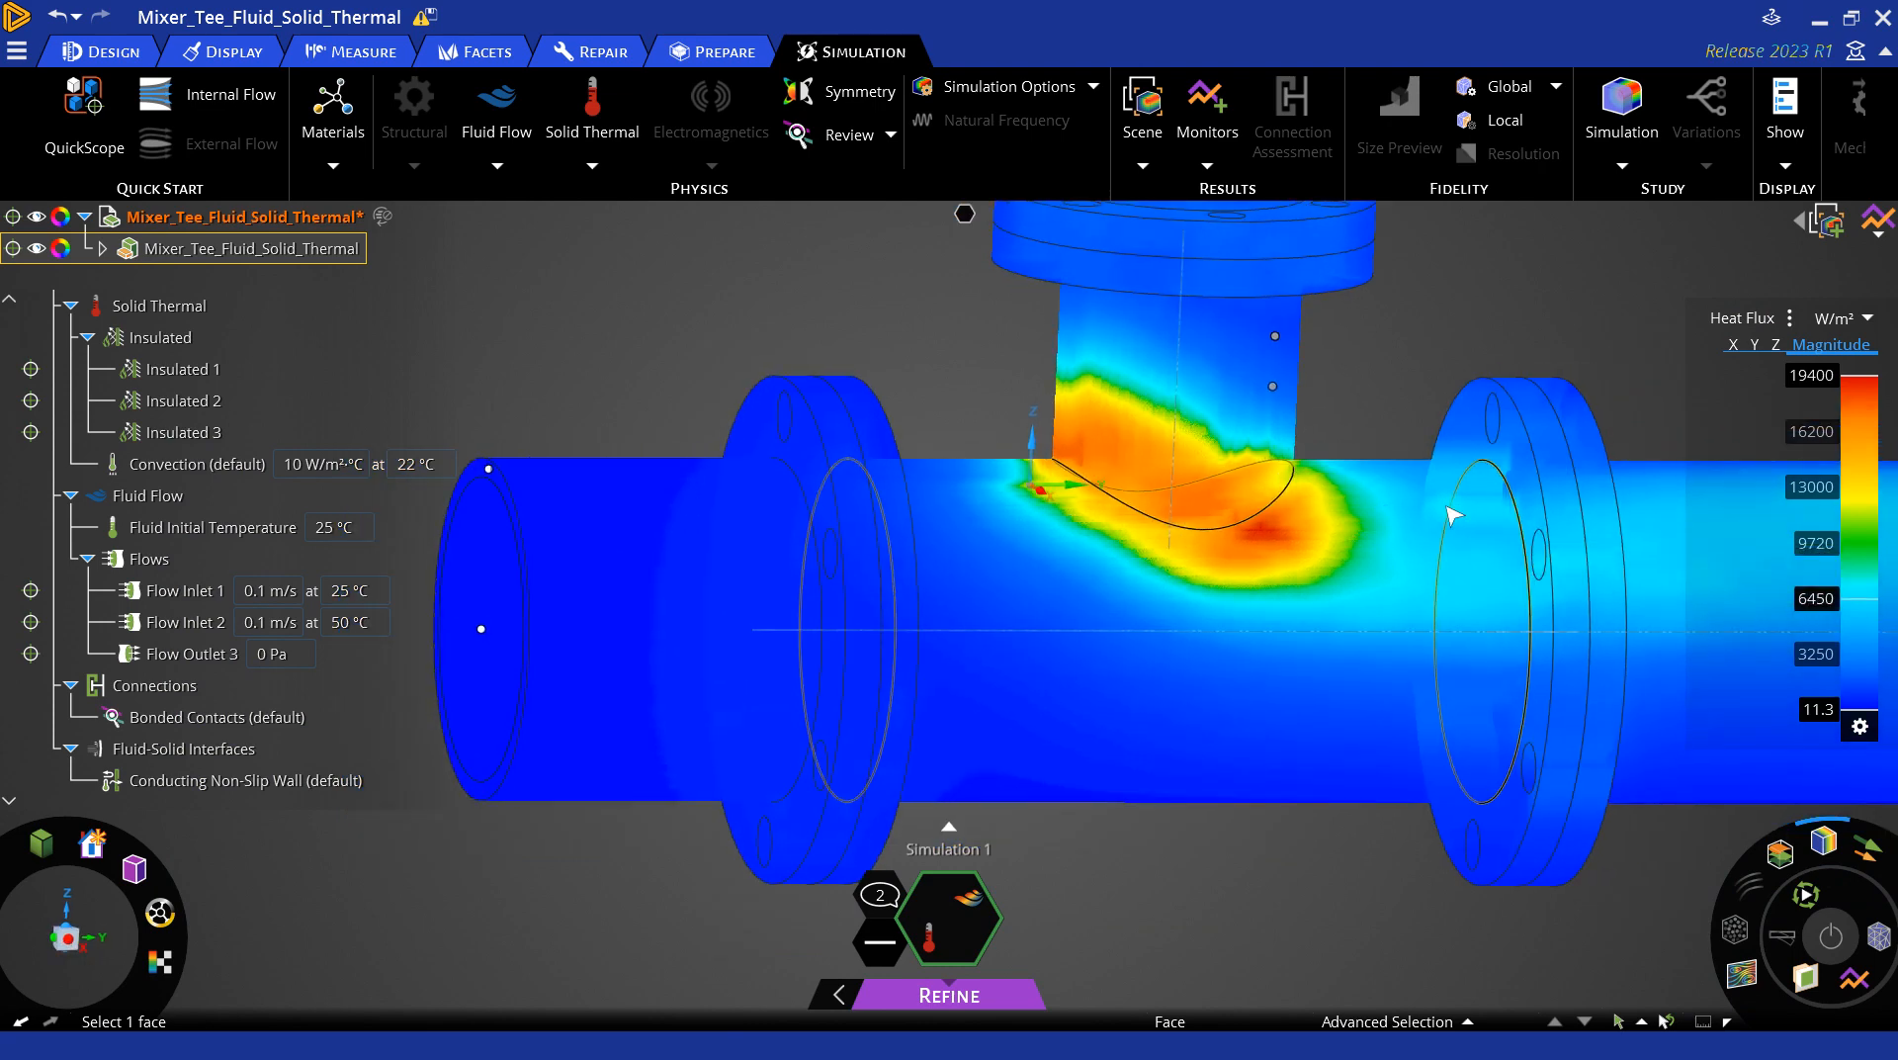
{"action": "left_click", "coordinate": [1252, 924]}
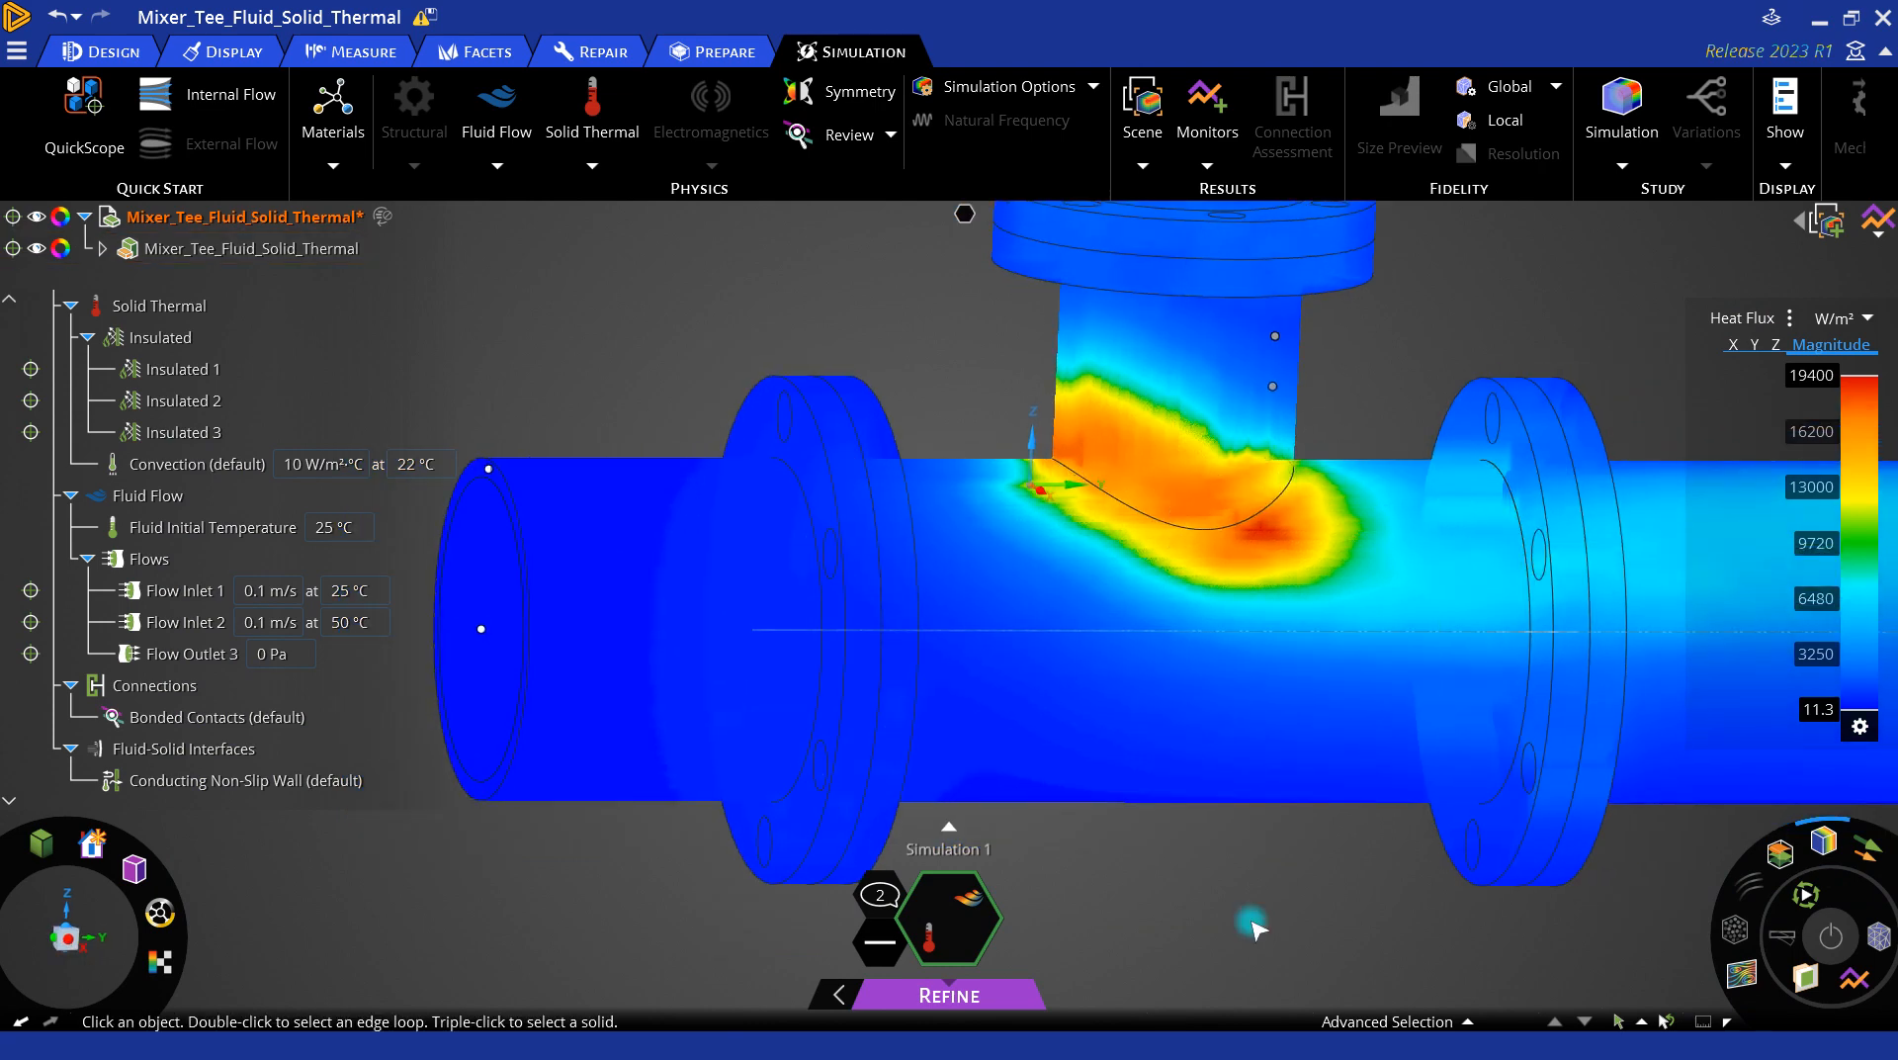
Step: Display direction vectors over the heat flux contours and examine them along the tee from an angled view
{"action": "left_click", "coordinate": [1243, 538]}
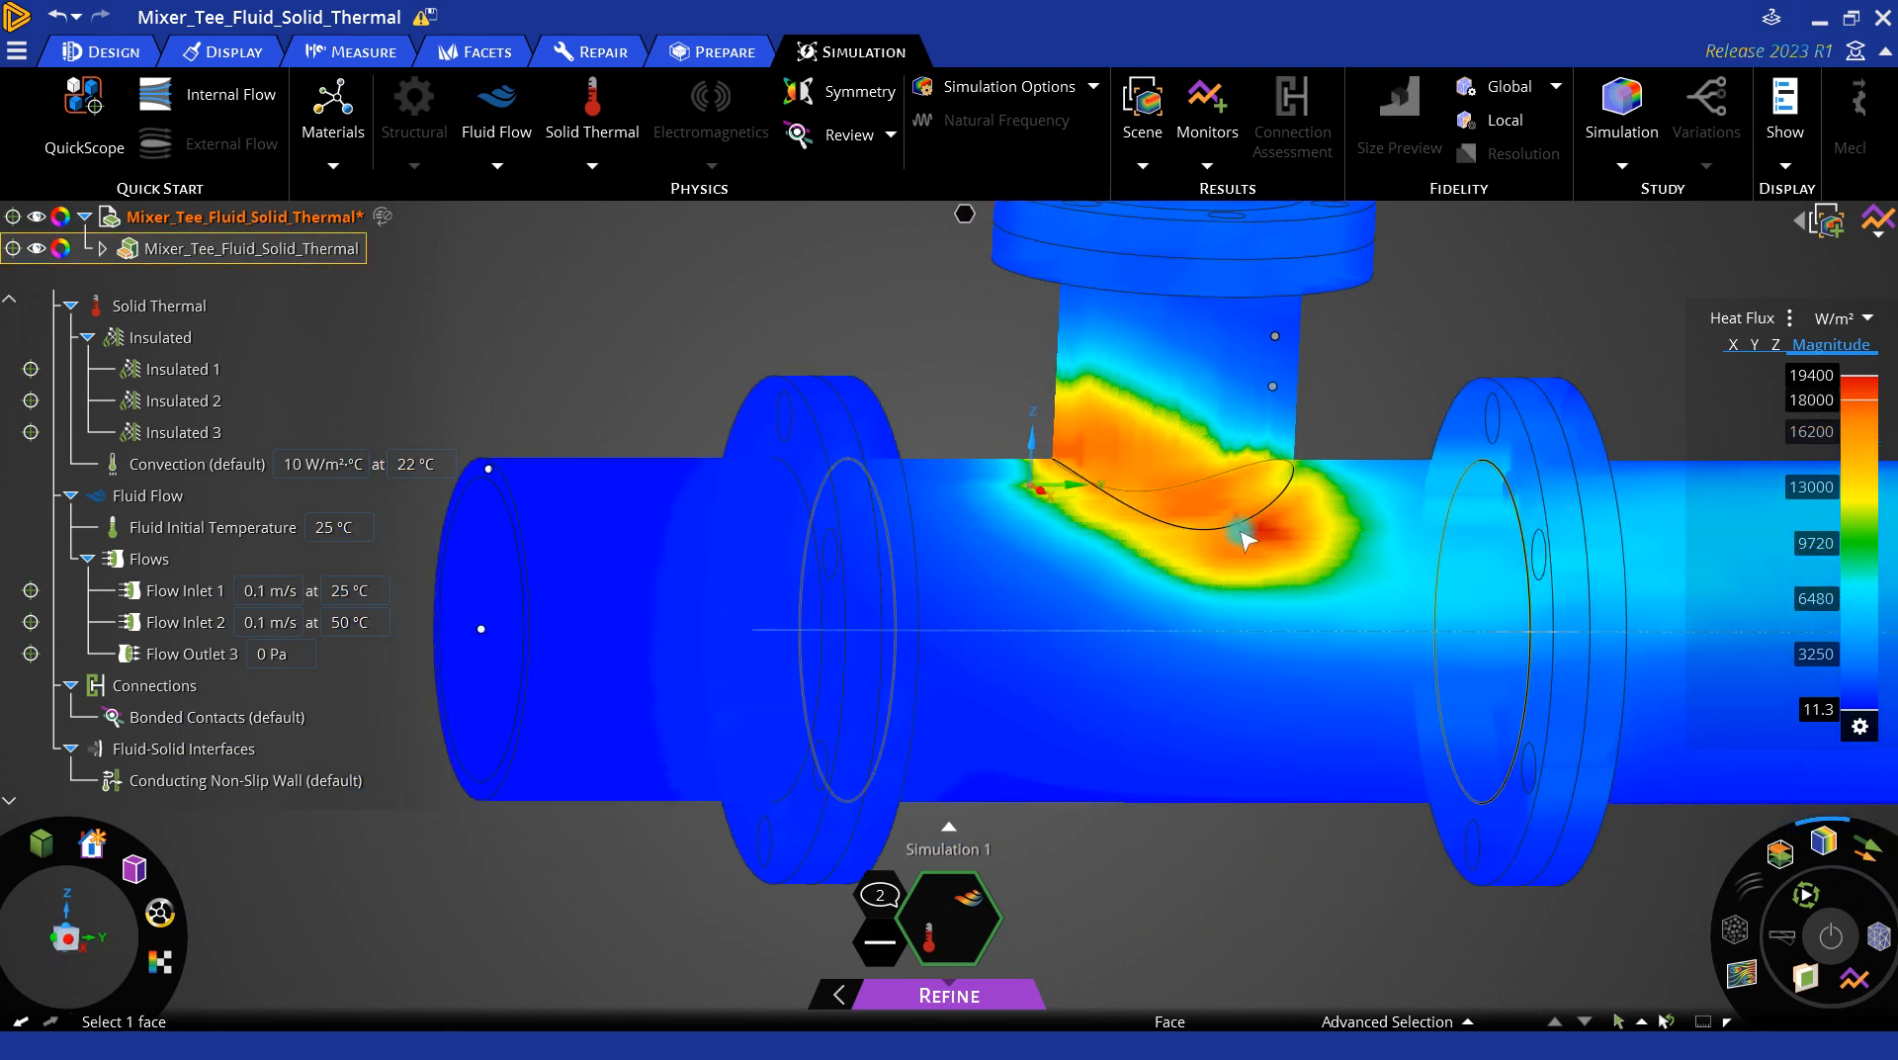
{"action": "left_click", "coordinate": [1493, 472]}
{"action": "left_click", "coordinate": [1656, 413]}
{"action": "left_click", "coordinate": [1815, 751]}
{"action": "left_click", "coordinate": [1860, 847]}
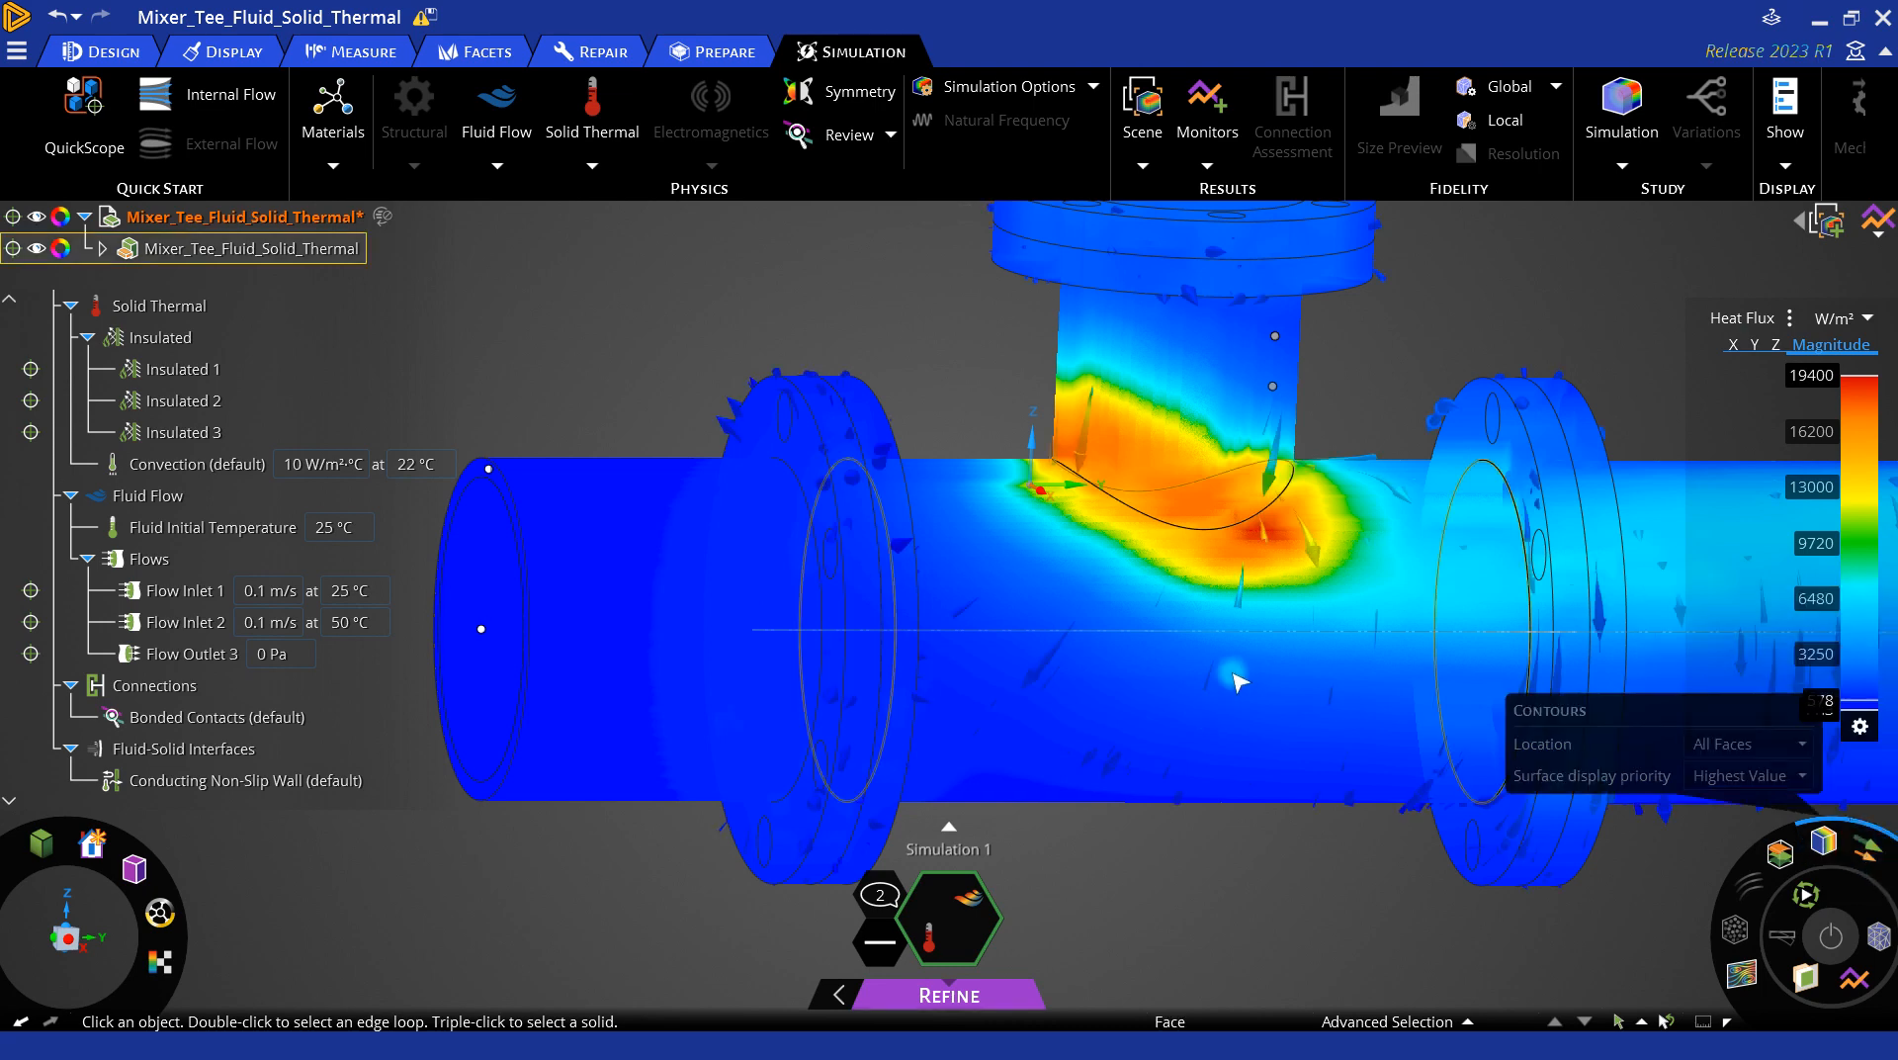
{"action": "middle_click_drag", "start_coordinate": [1244, 685], "coordinate": [1312, 714]}
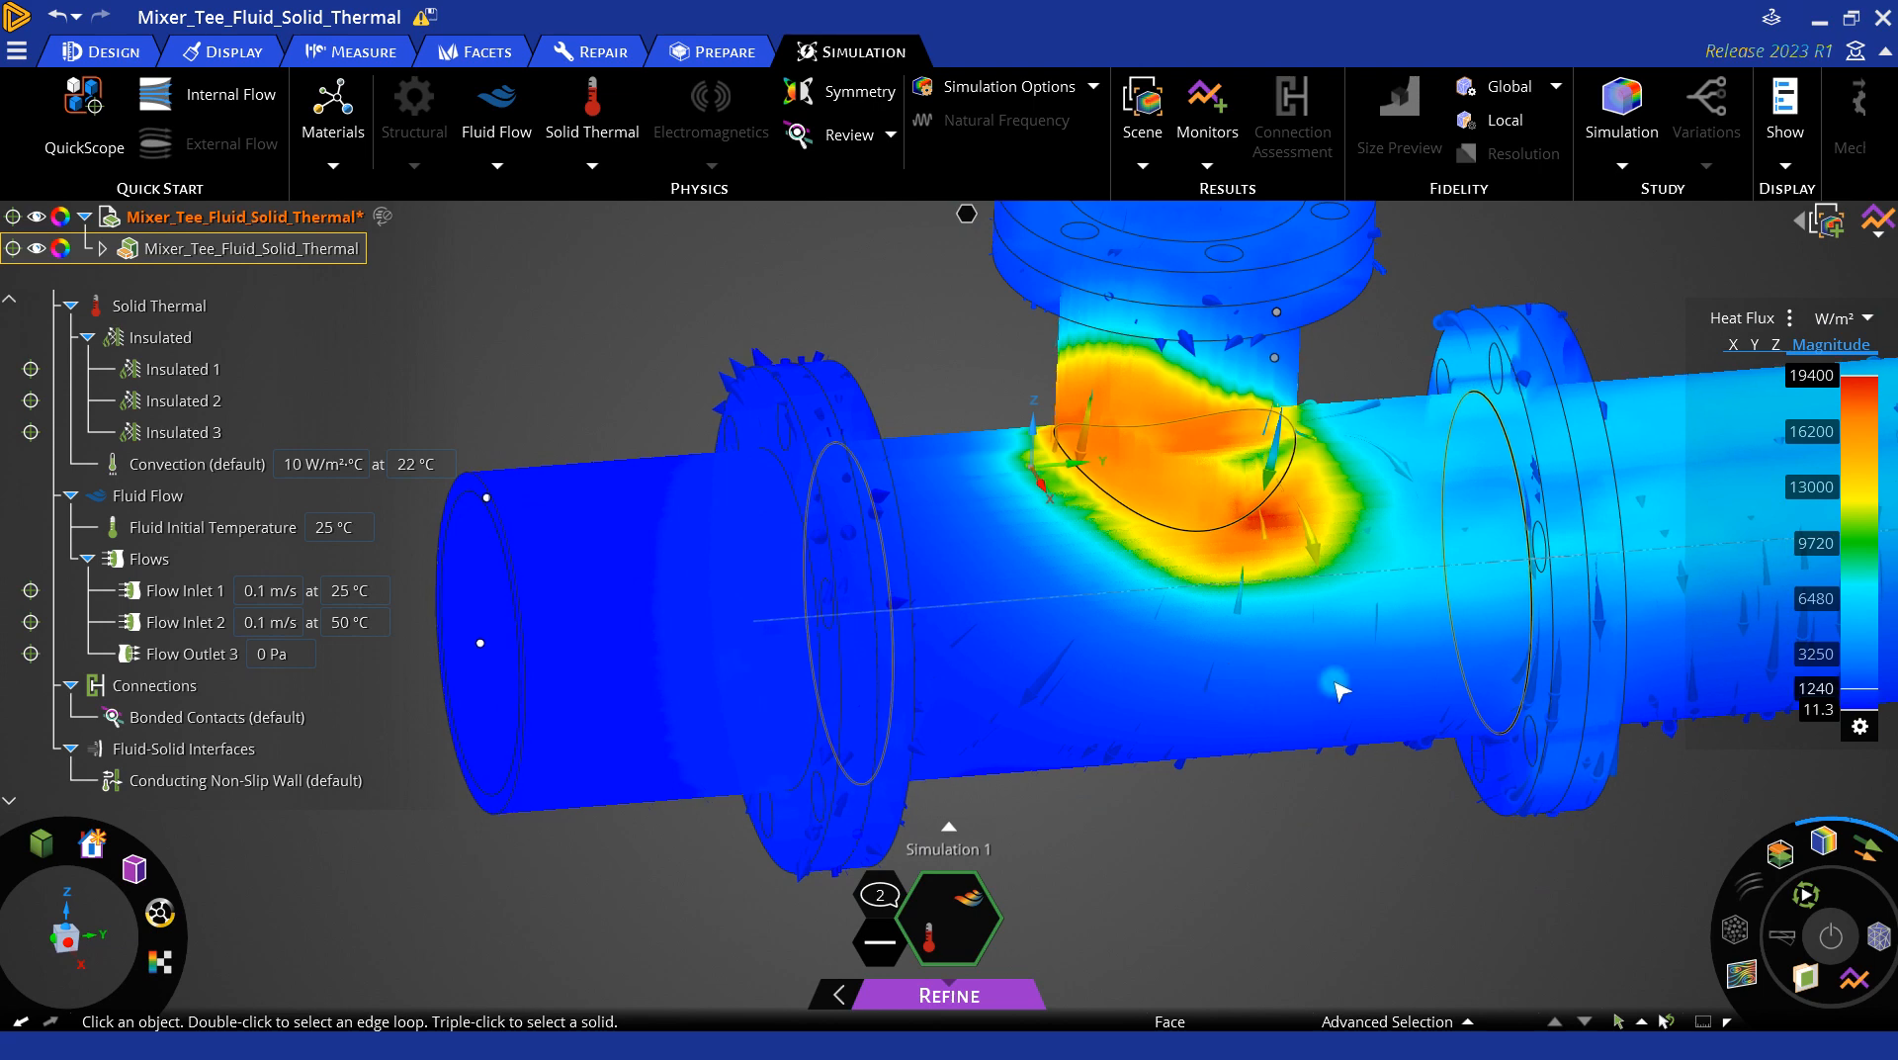
{"action": "scroll", "coordinate": [1314, 712], "scroll_direction": "down", "scroll_amount": 2}
{"action": "middle_click_drag", "start_coordinate": [1301, 688], "coordinate": [1118, 704], "text": "shift"}
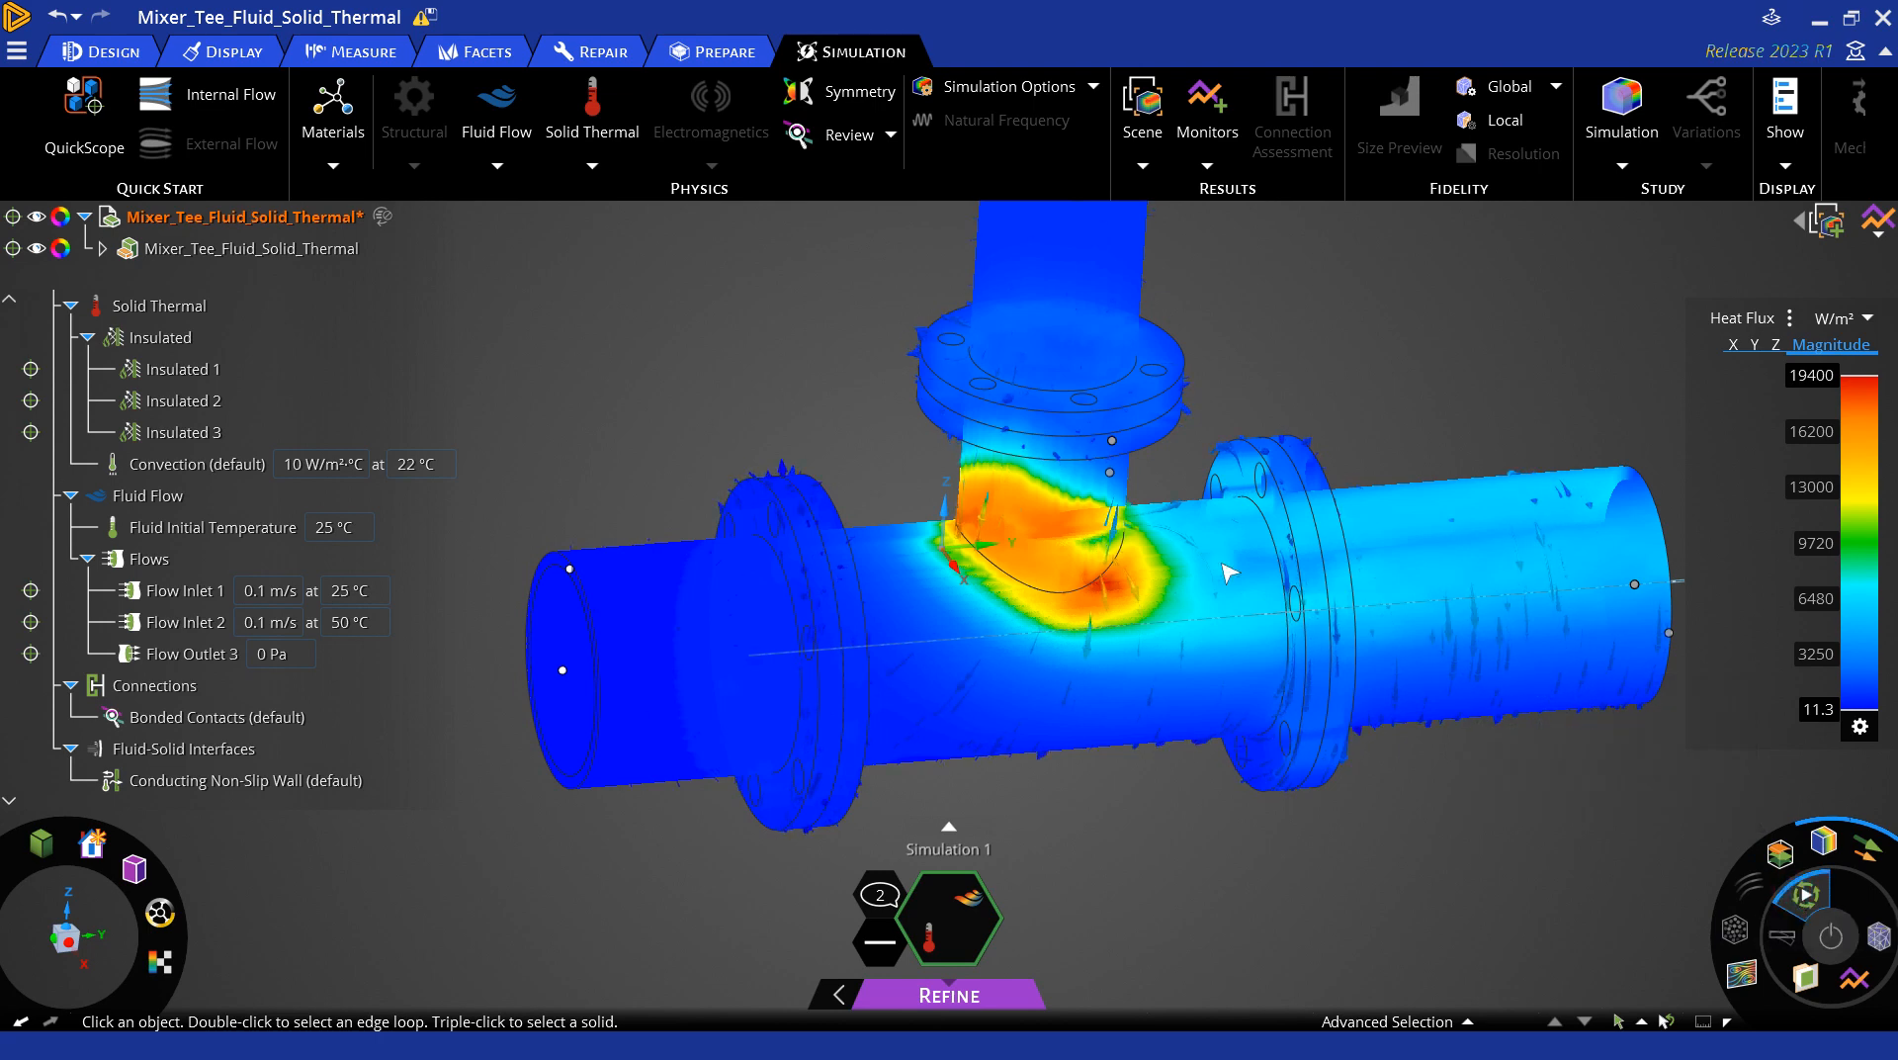
Step: Inspect the heat flux vectors close up where the two pipes meet, and turn the vector display off
{"action": "scroll", "coordinate": [1155, 581], "scroll_direction": "up", "scroll_amount": 4}
{"action": "scroll", "coordinate": [1152, 585], "scroll_direction": "up", "scroll_amount": 2}
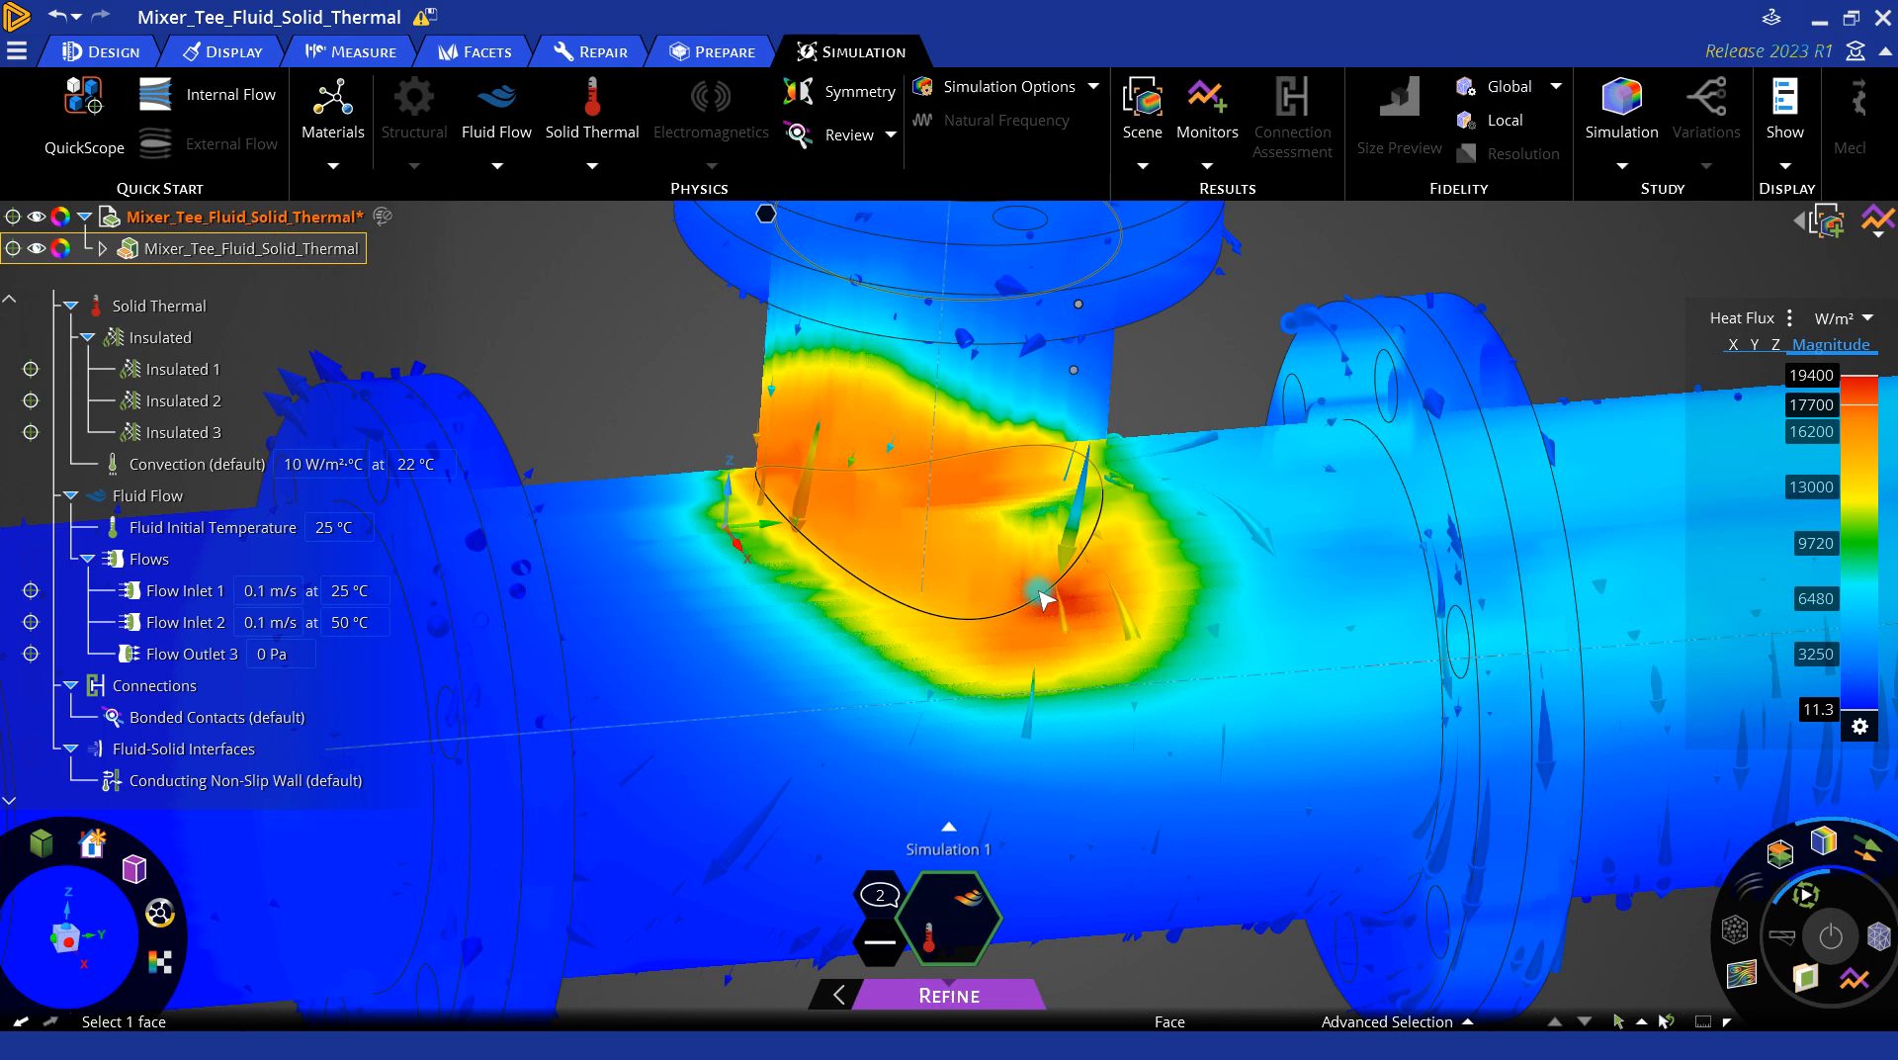
{"action": "scroll", "coordinate": [1048, 589], "scroll_direction": "down", "scroll_amount": 2}
{"action": "scroll", "coordinate": [1059, 586], "scroll_direction": "down", "scroll_amount": 2}
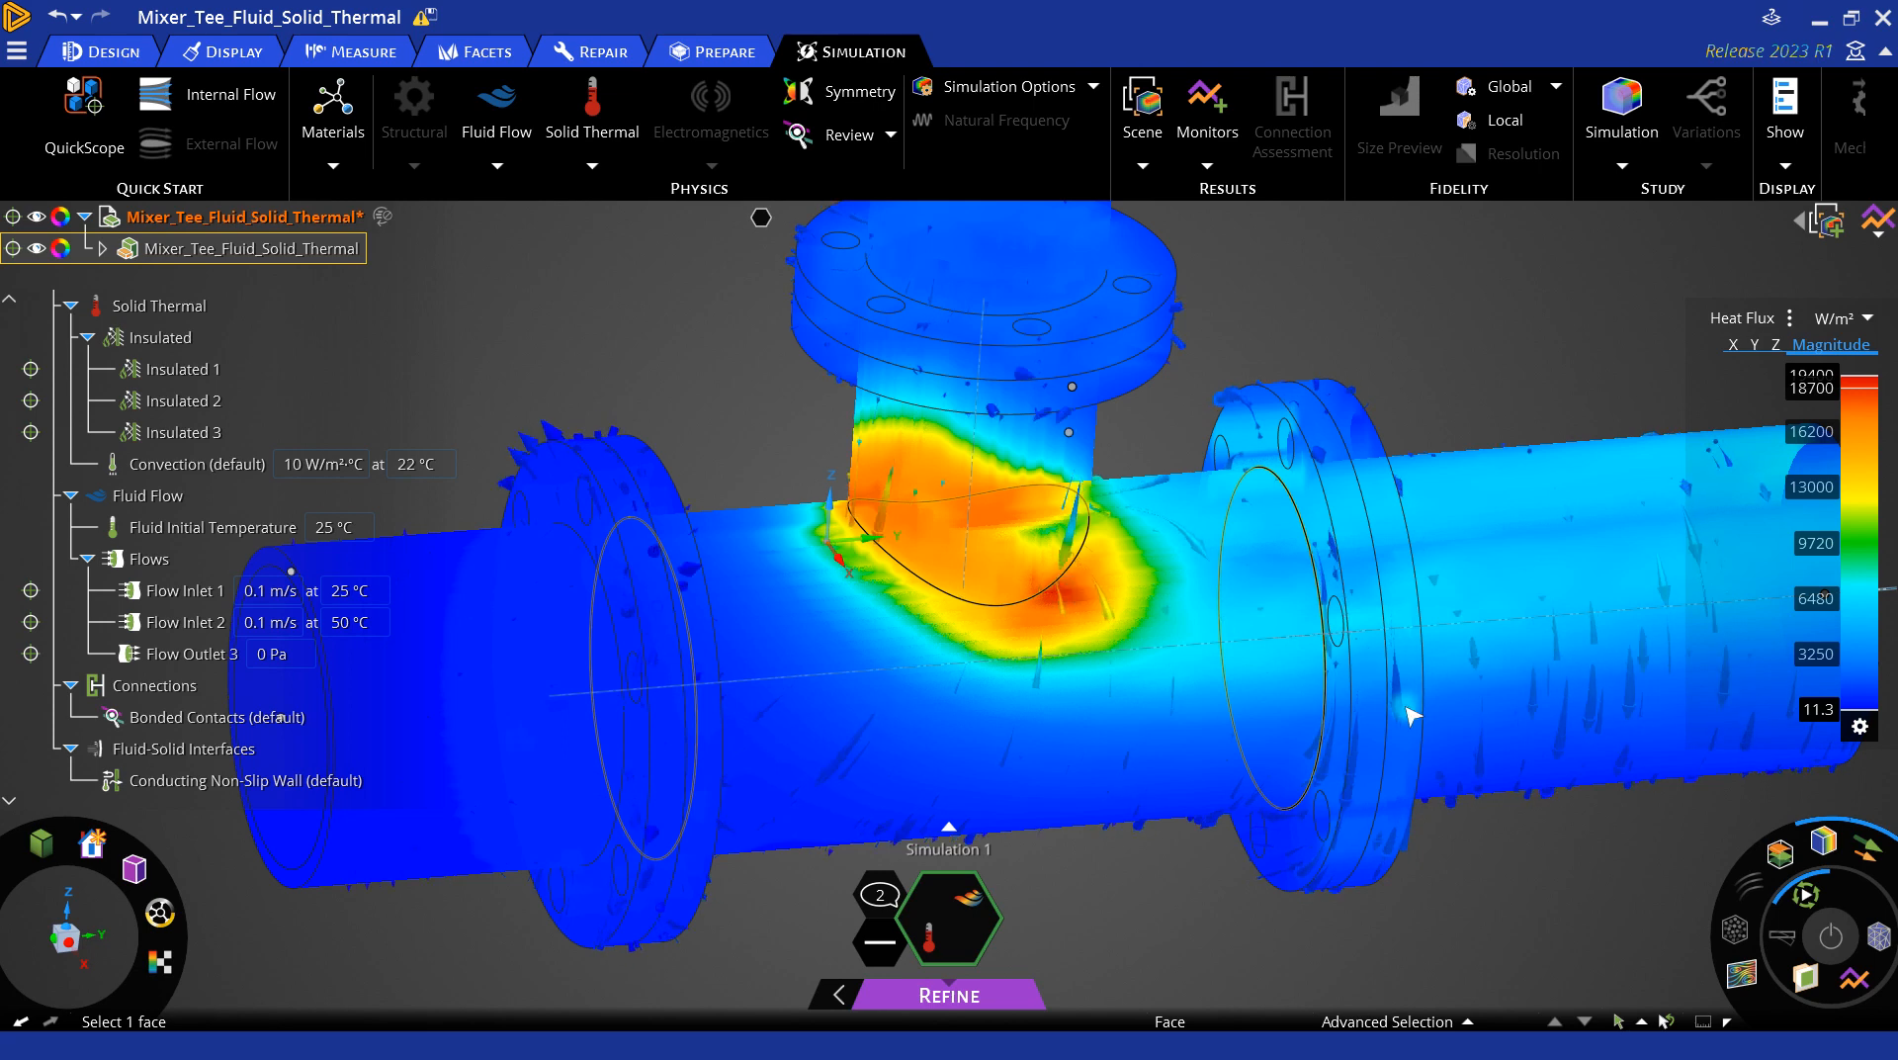
{"action": "left_click", "coordinate": [1873, 856]}
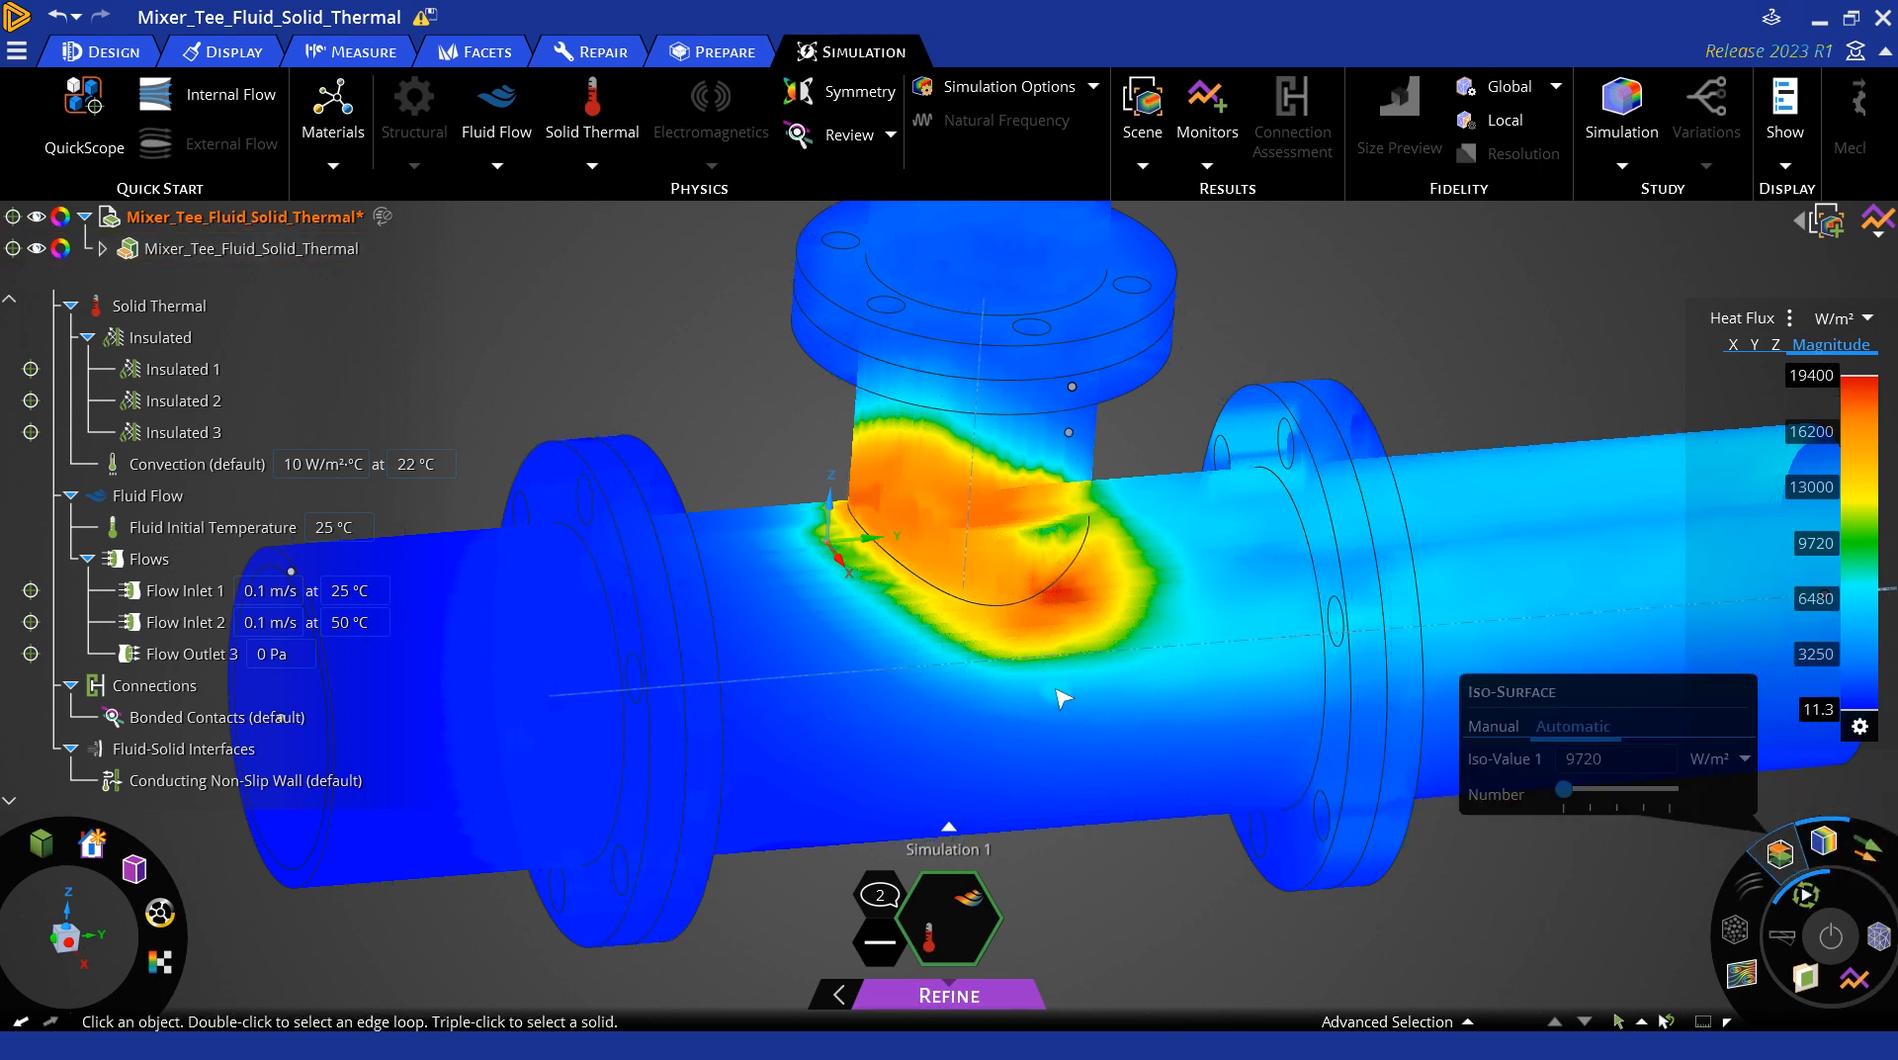
{"action": "middle_click_drag", "start_coordinate": [1122, 678], "coordinate": [1088, 703]}
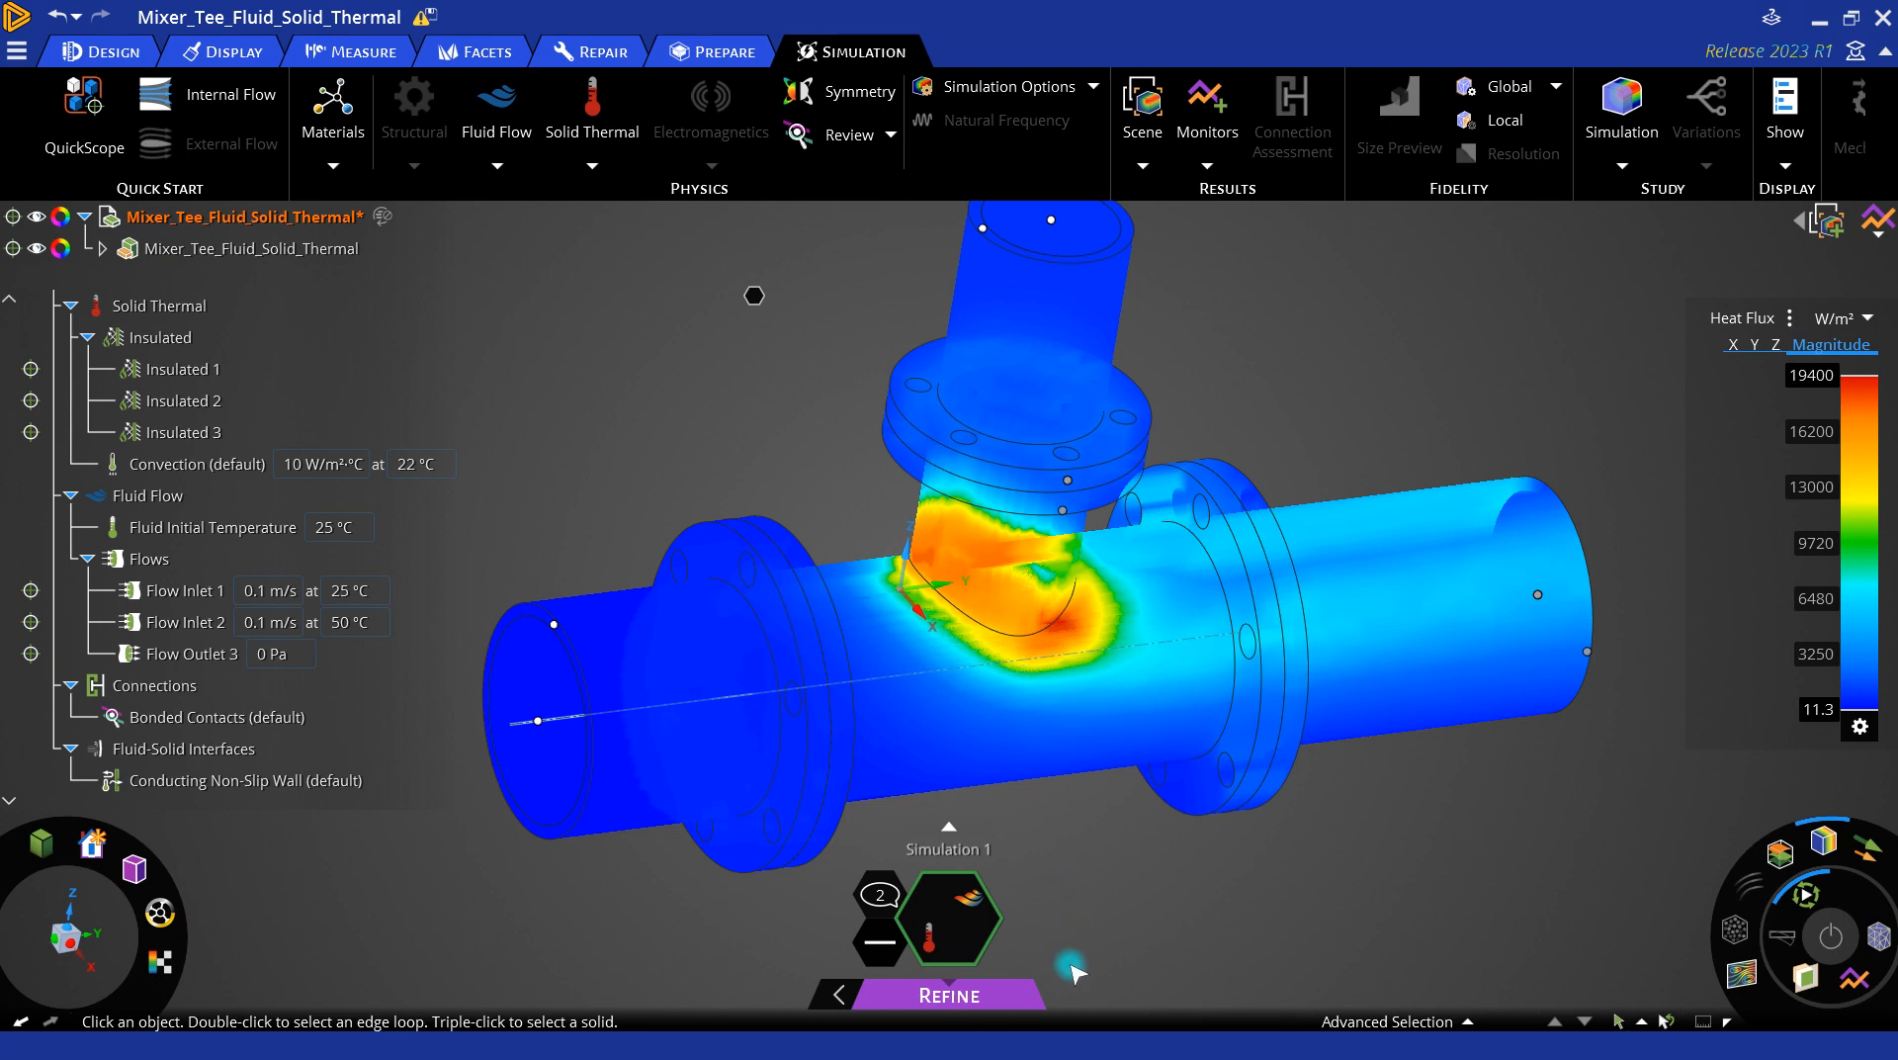
Step: Save the heat flux view as a scene, save the Temperature result as another, and restore the heat flux scene
{"action": "mouse_move", "coordinate": [830, 993]}
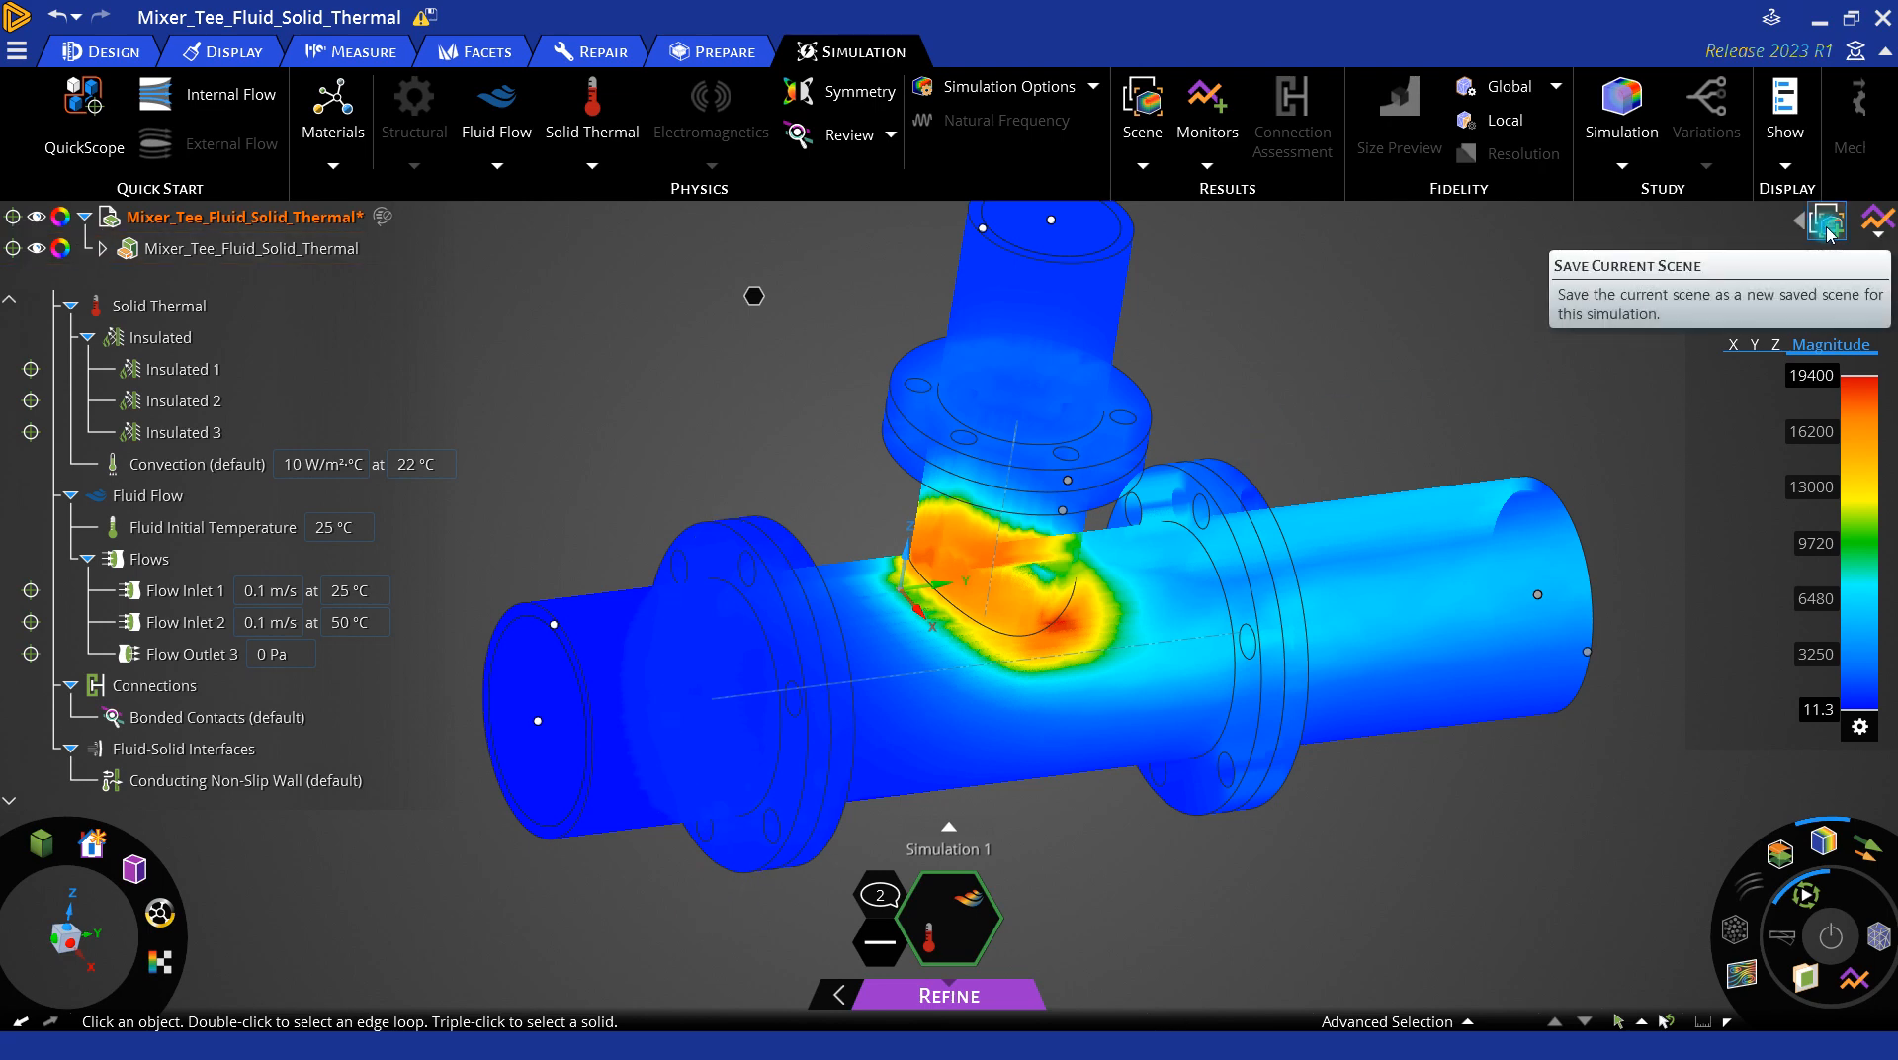
{"action": "scroll", "coordinate": [1102, 581], "scroll_direction": "down", "scroll_amount": 3}
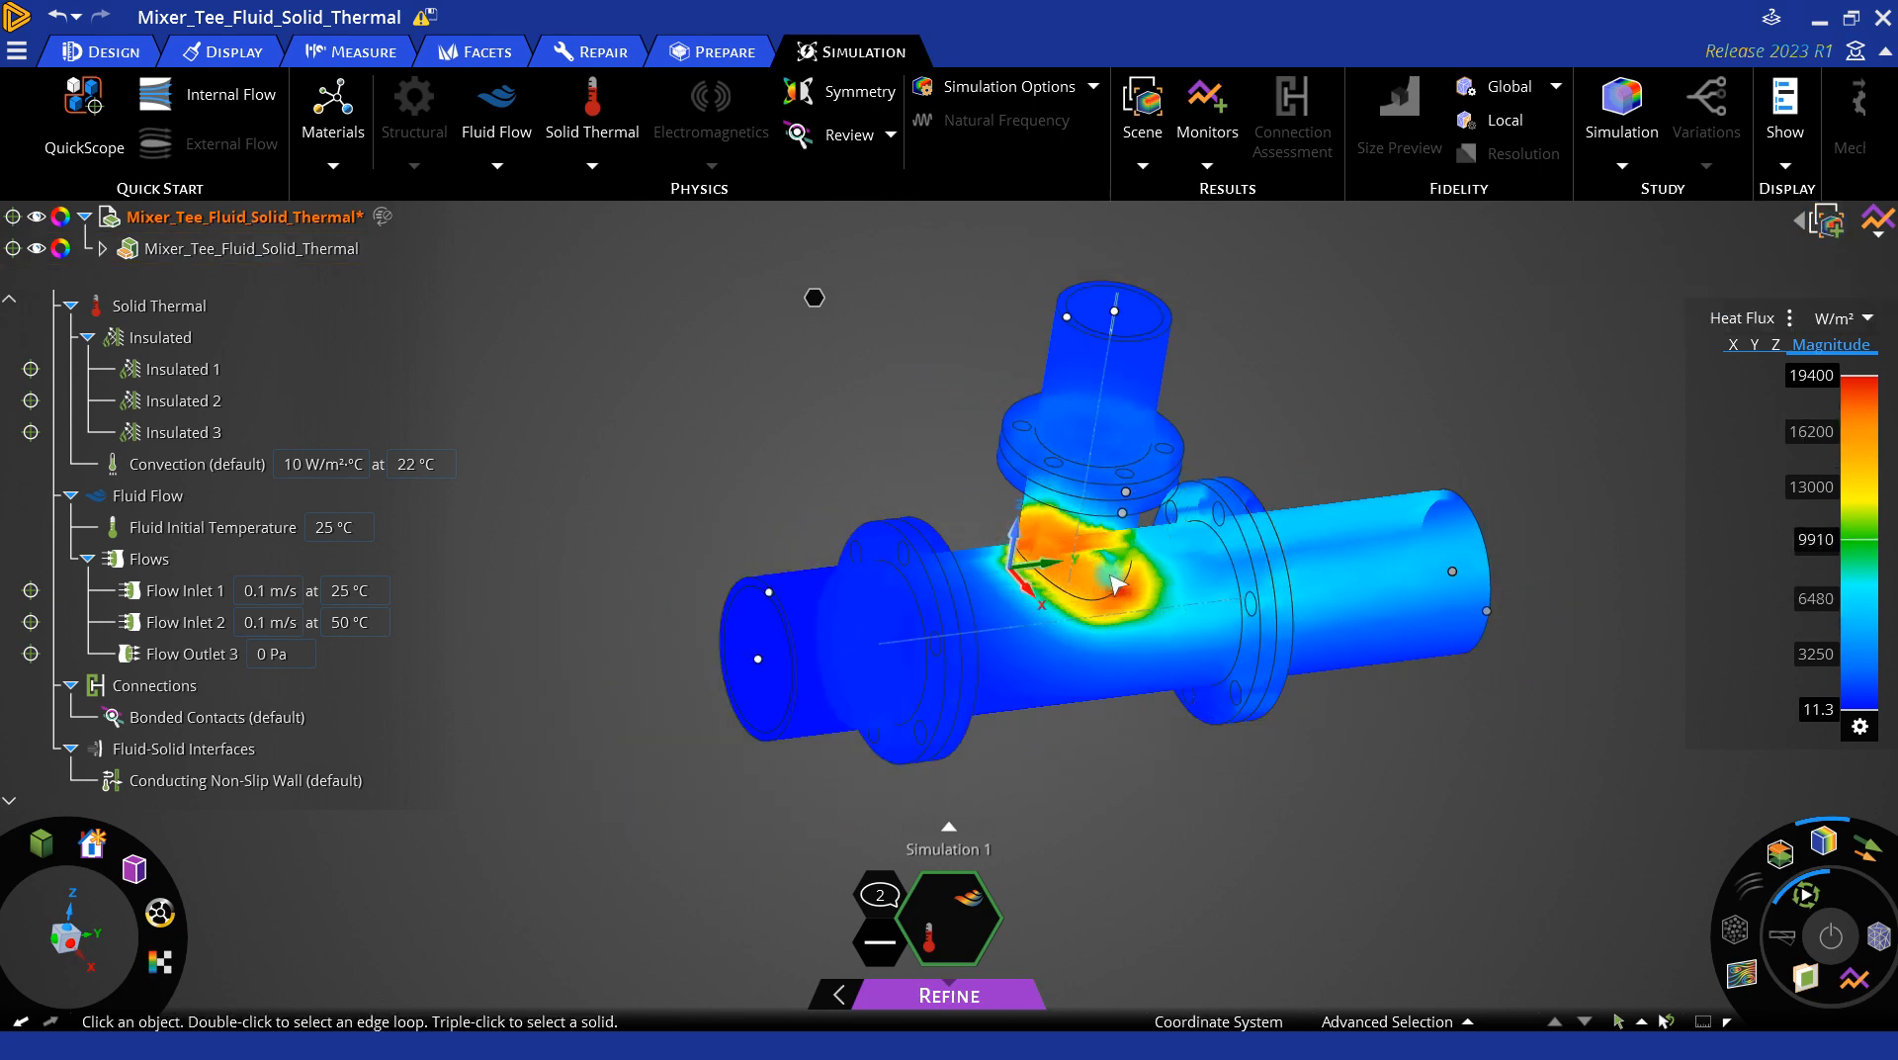
{"action": "left_click", "coordinate": [1591, 393]}
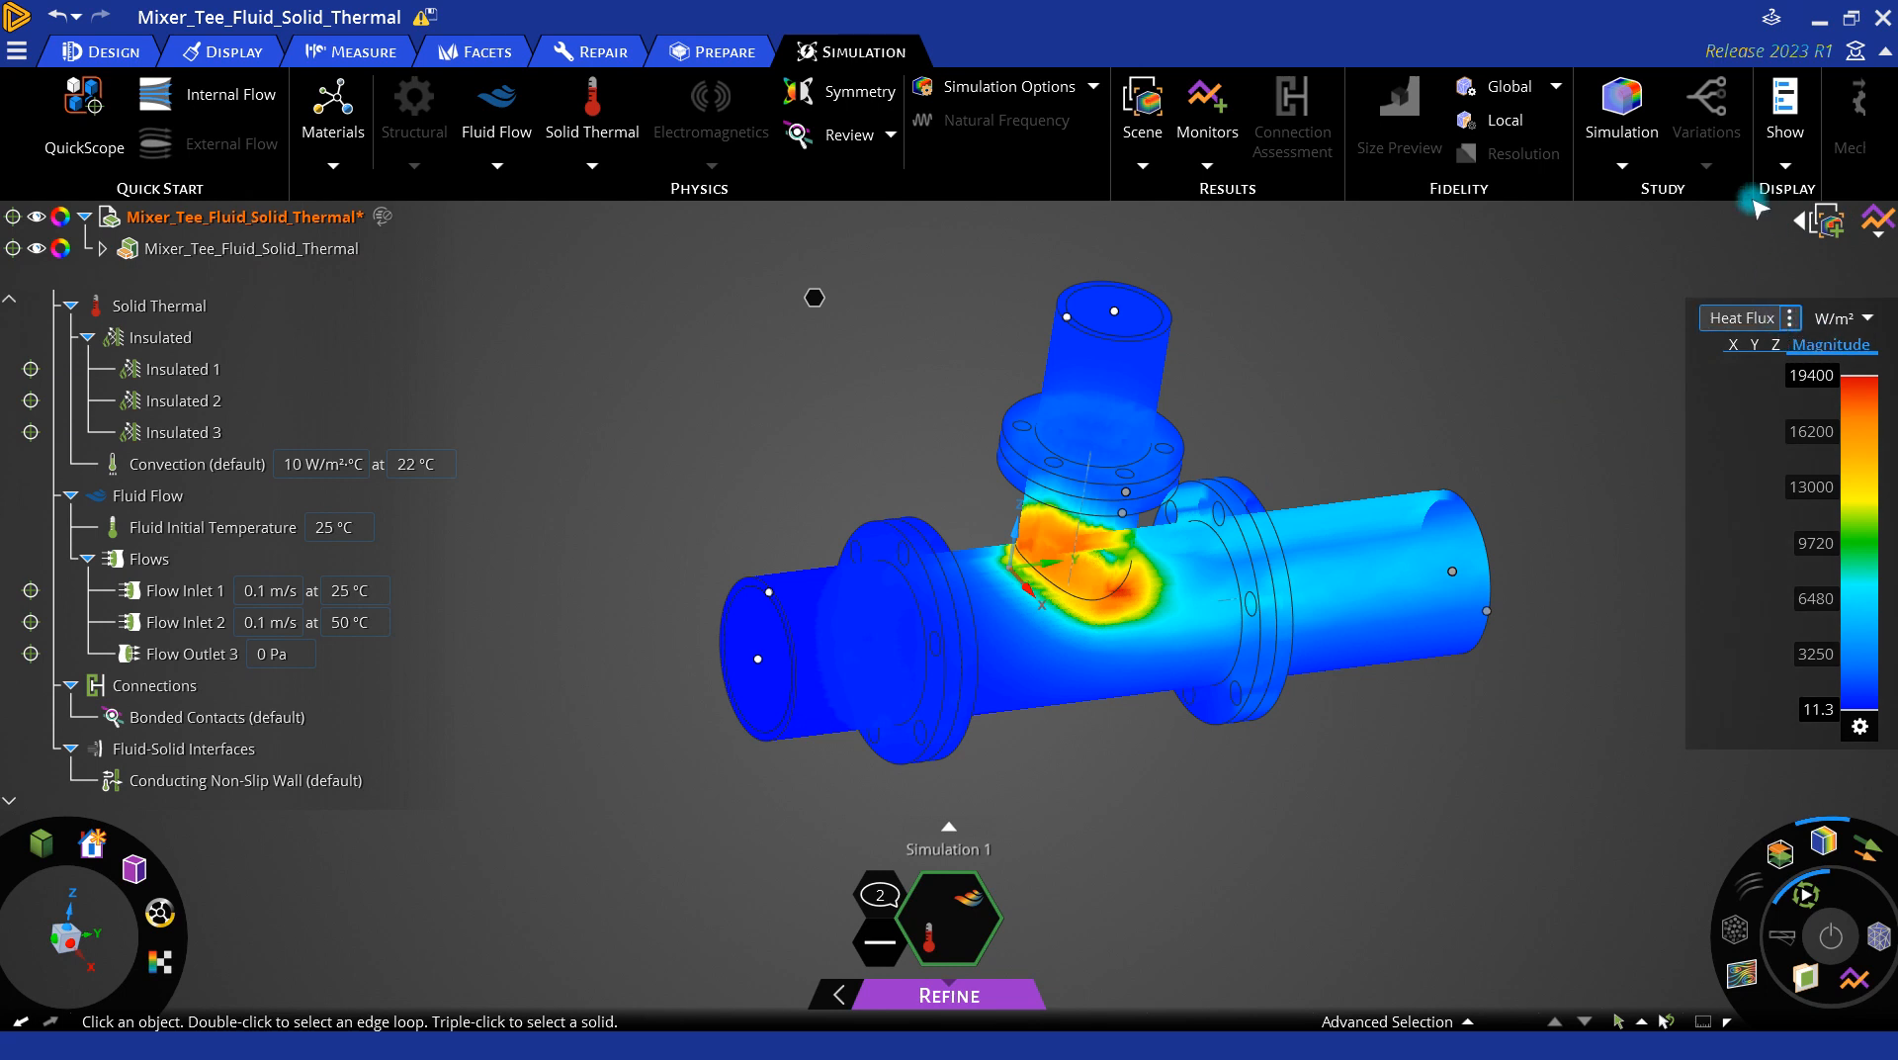
{"action": "left_click", "coordinate": [1792, 326]}
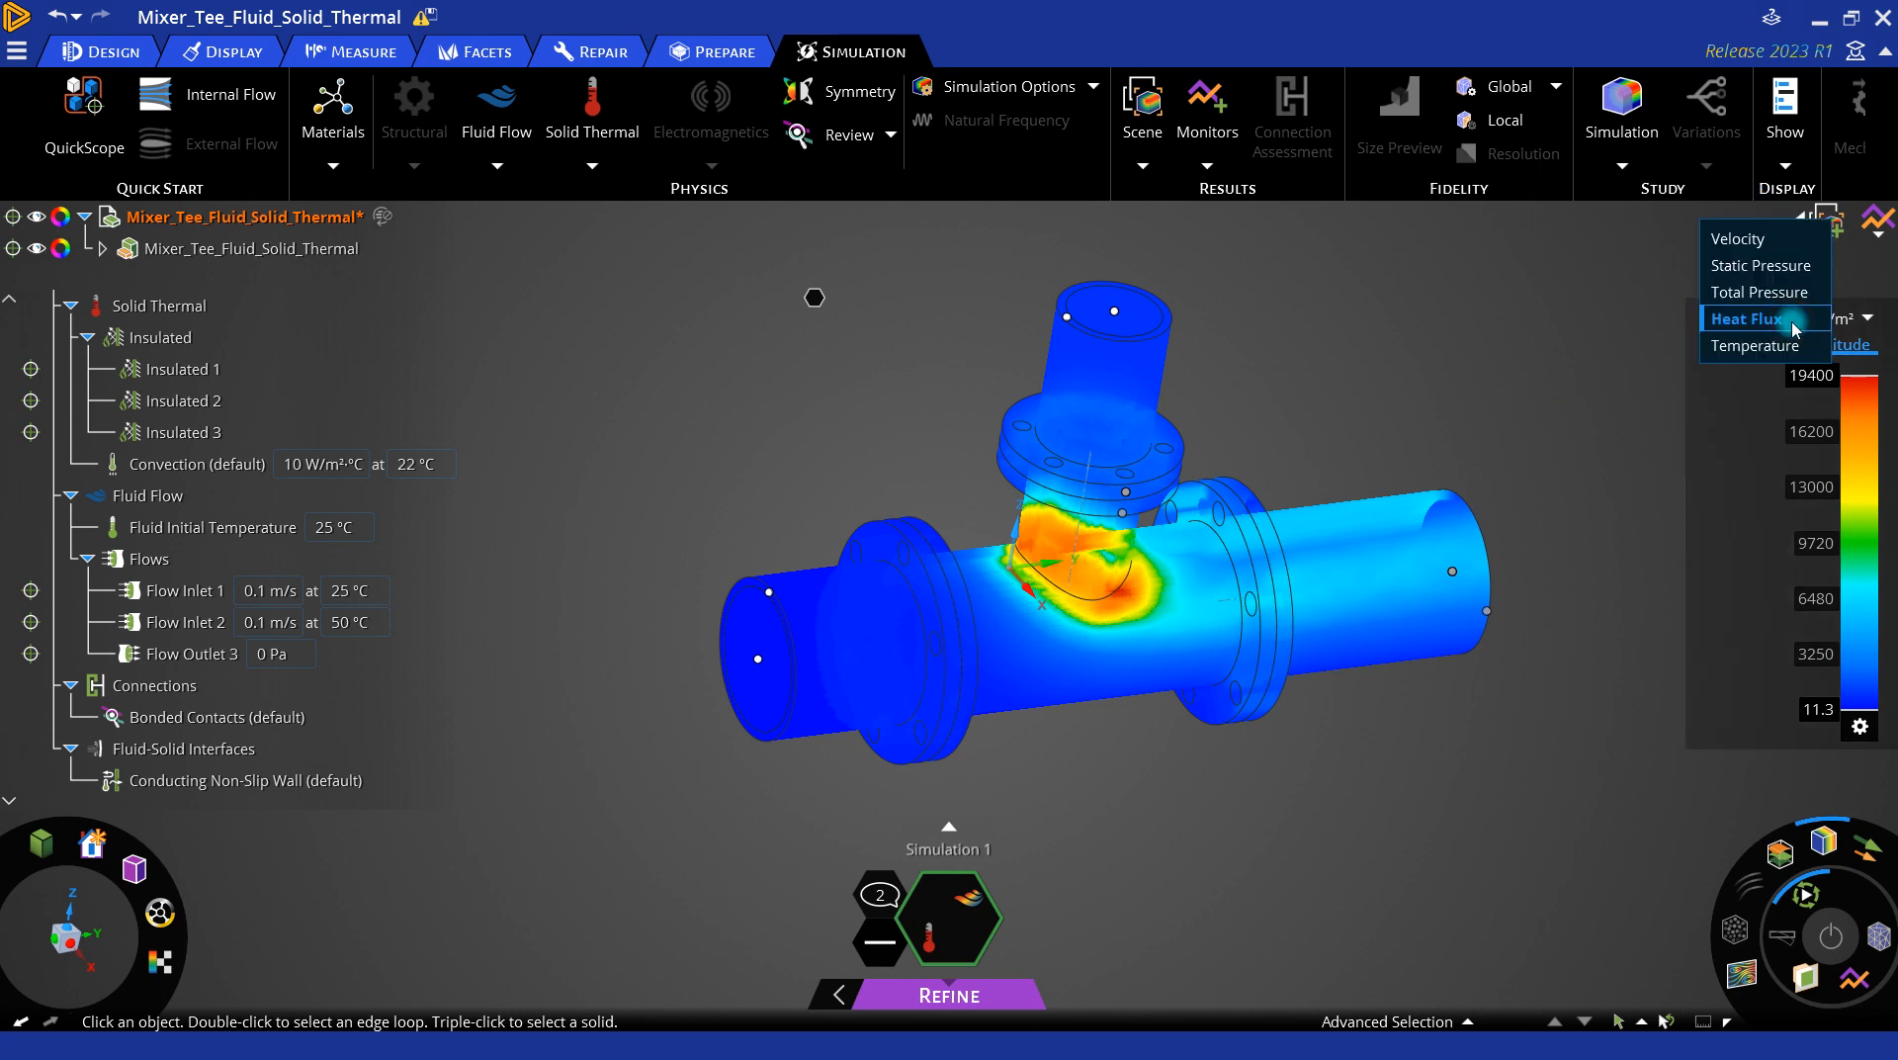
{"action": "left_click", "coordinate": [1776, 346]}
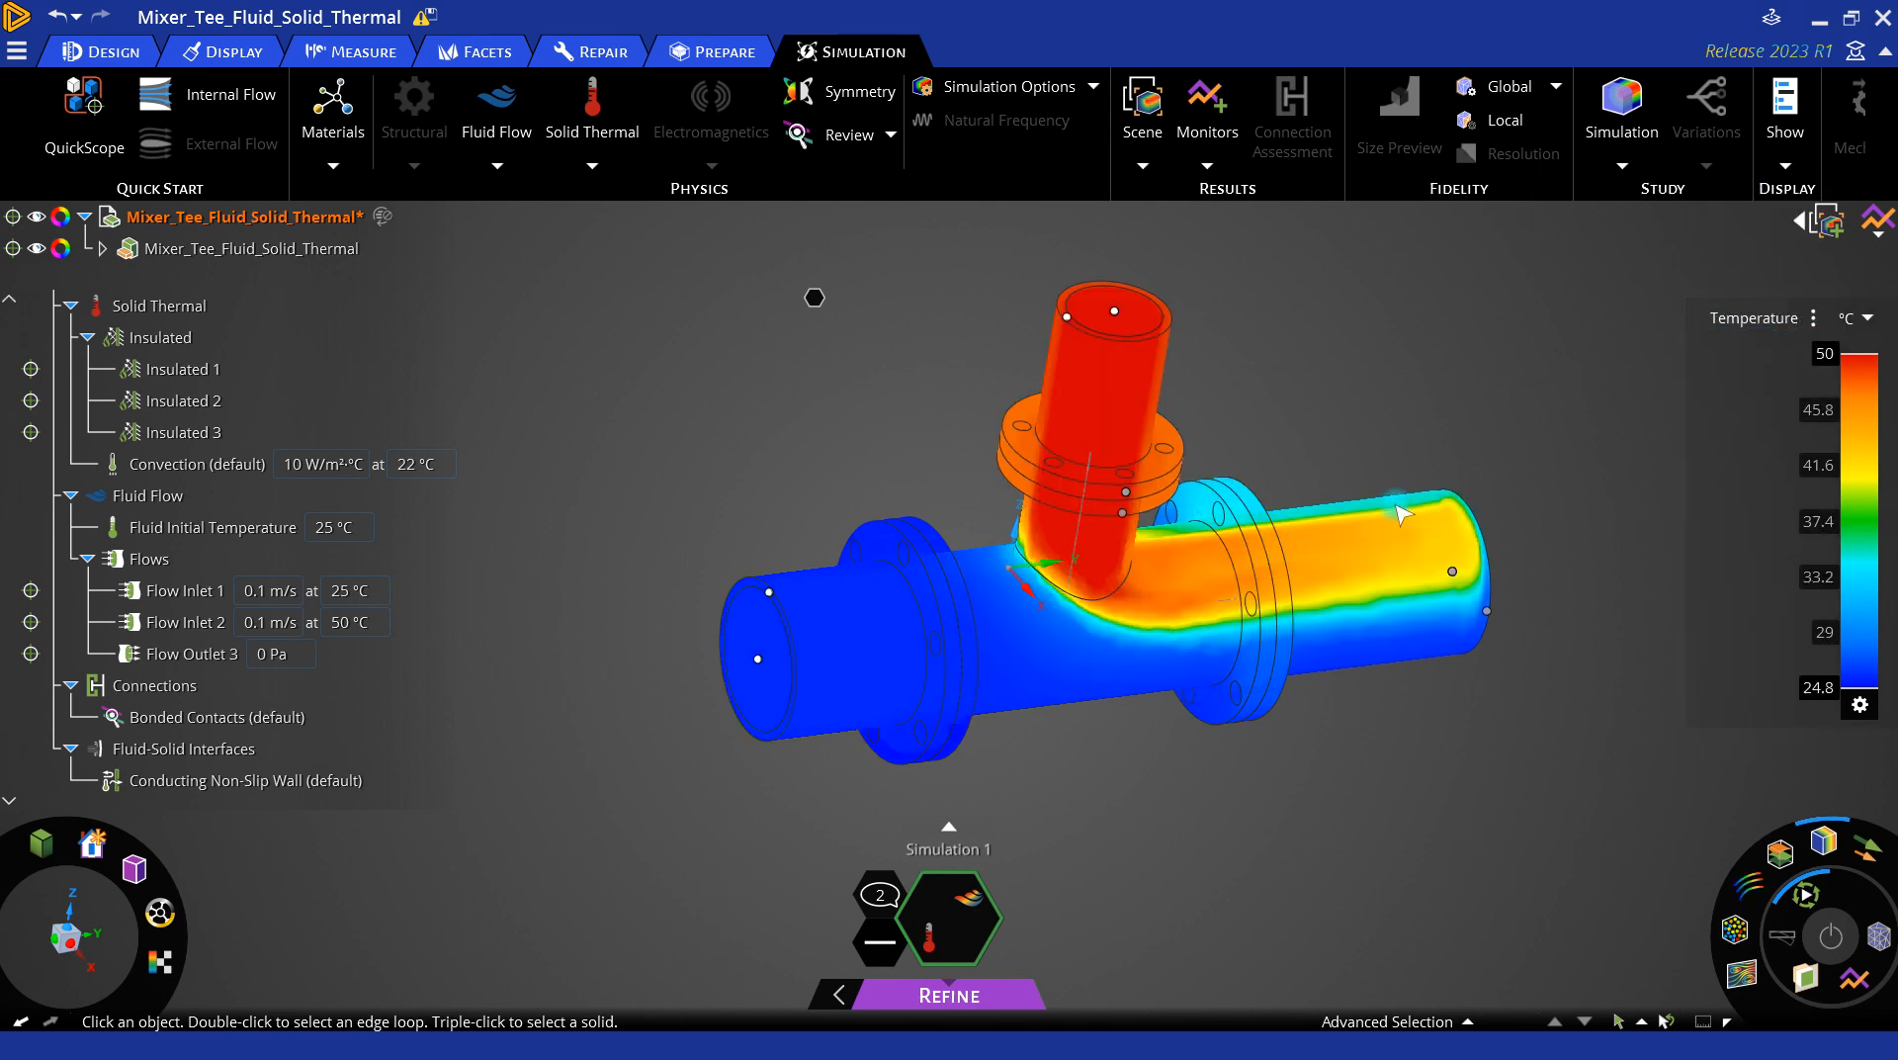
{"action": "left_click", "coordinate": [1797, 221]}
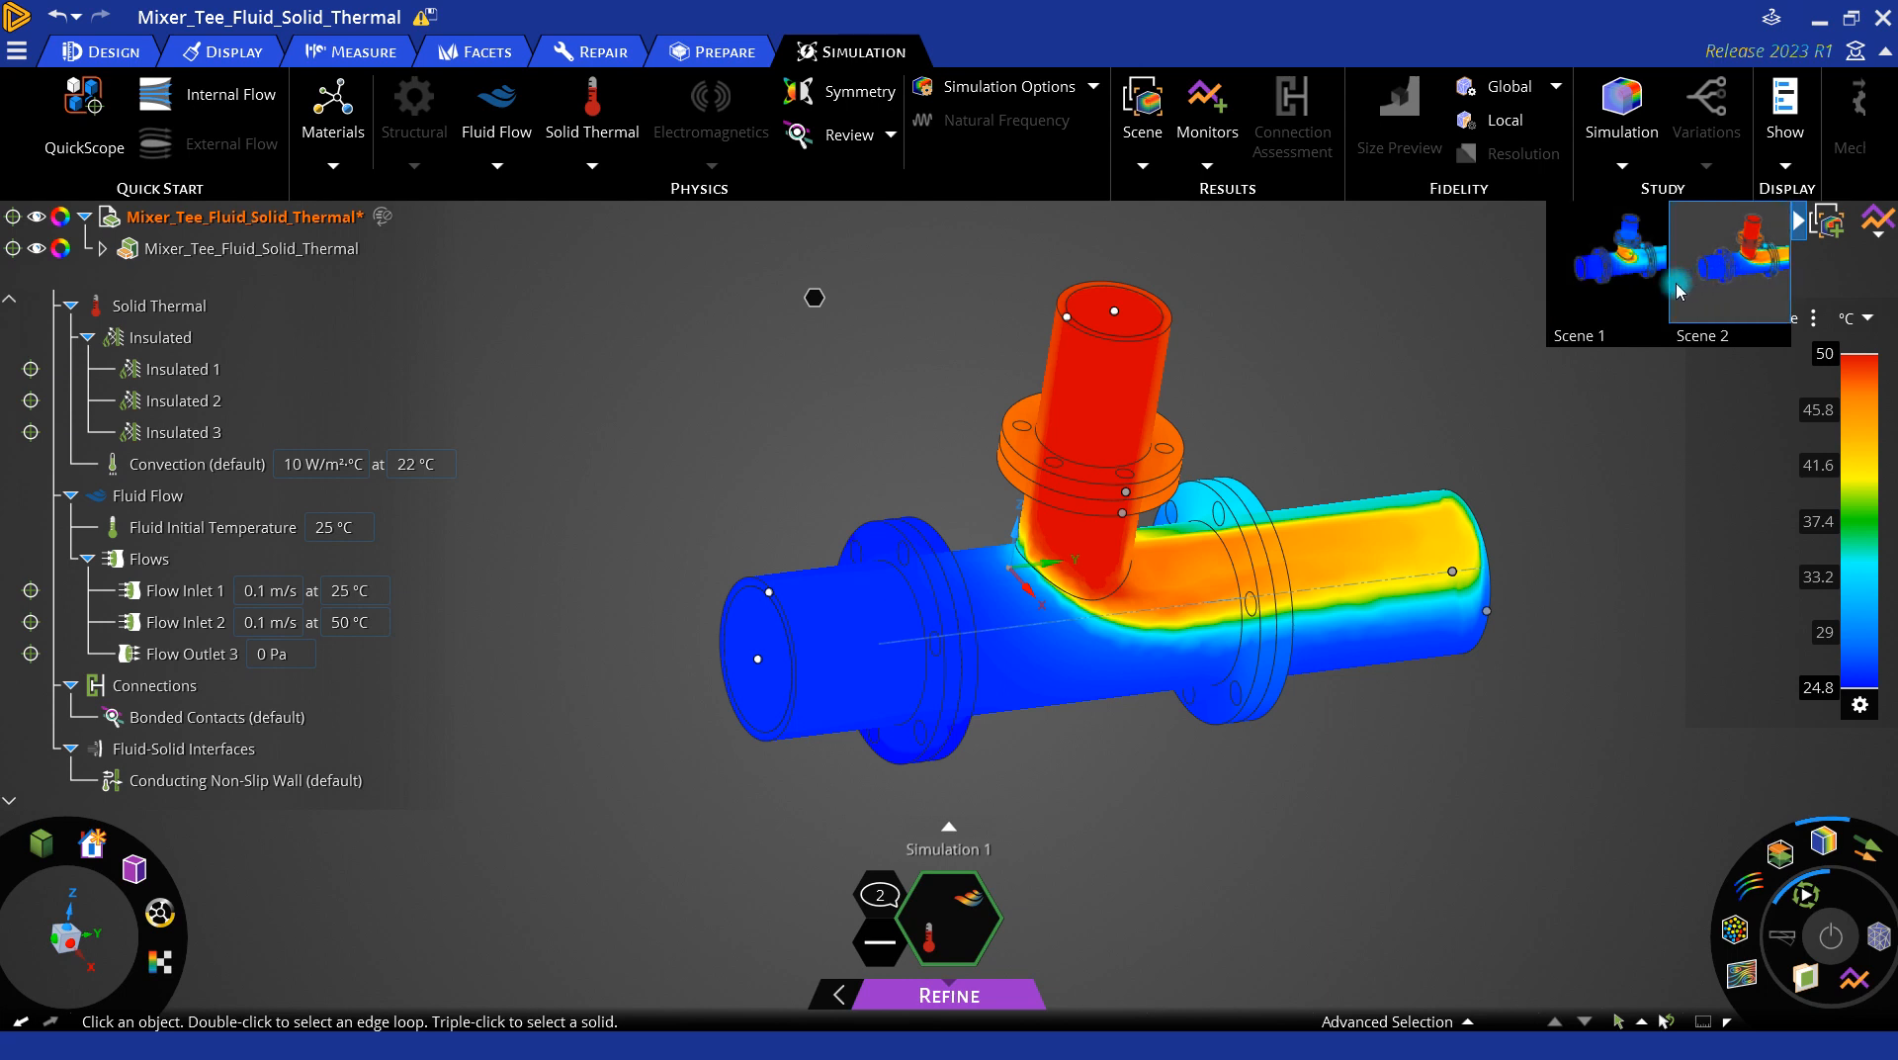
{"action": "left_click", "coordinate": [1642, 289]}
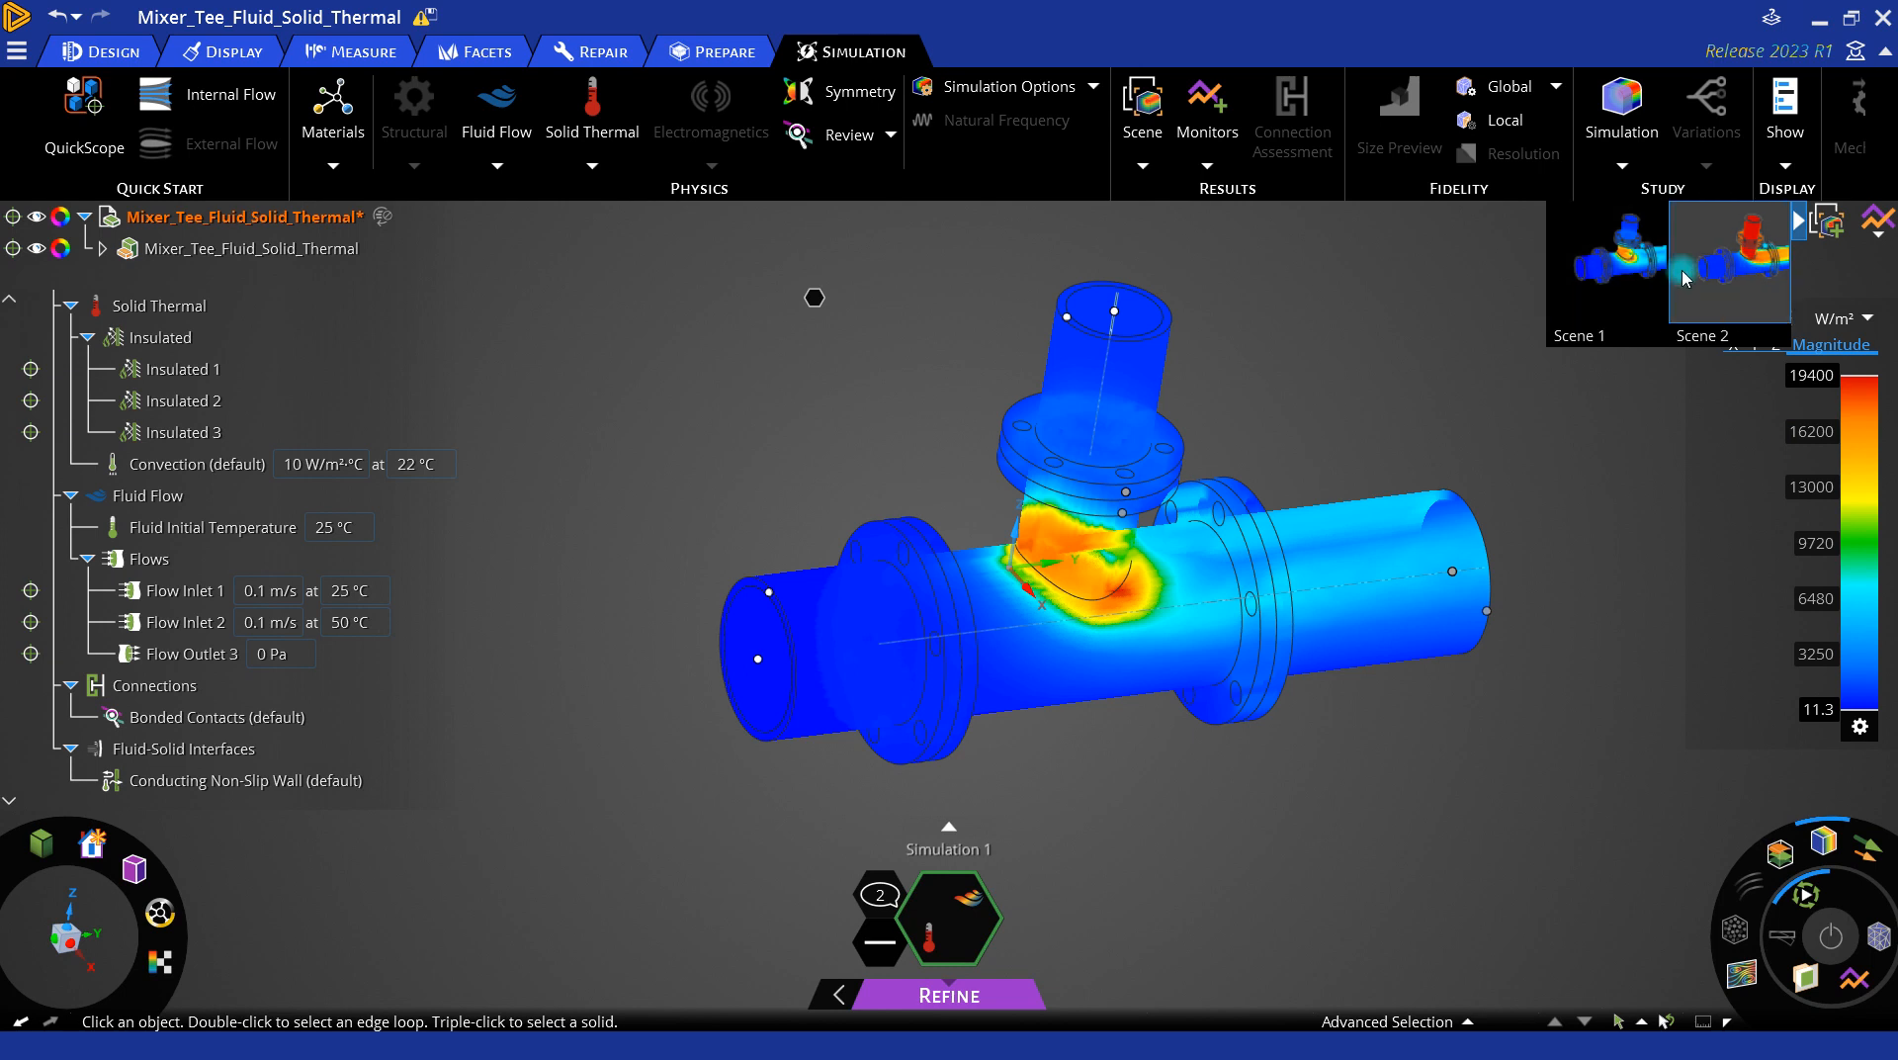
Step: Look over the options available for the first saved scene and collapse the list of saved scenes
{"action": "right_click", "coordinate": [1605, 276]}
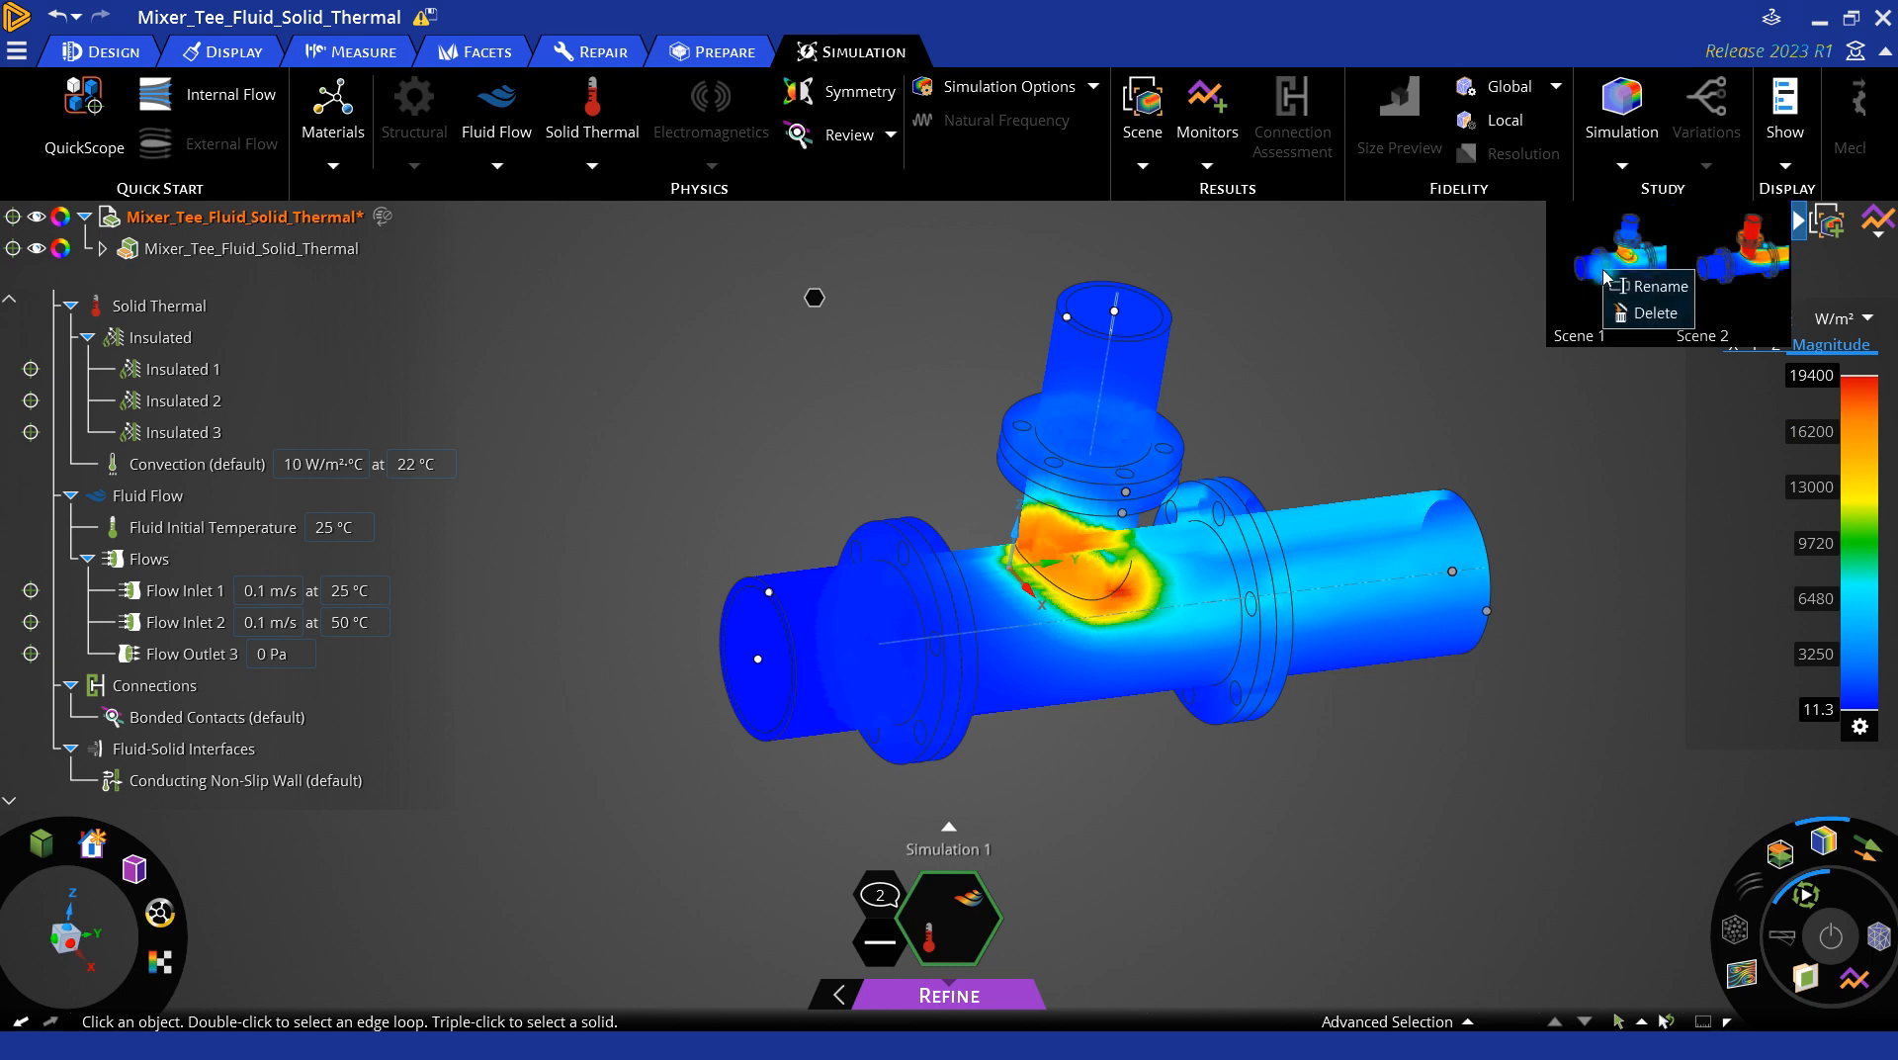
{"action": "left_click", "coordinate": [1448, 387]}
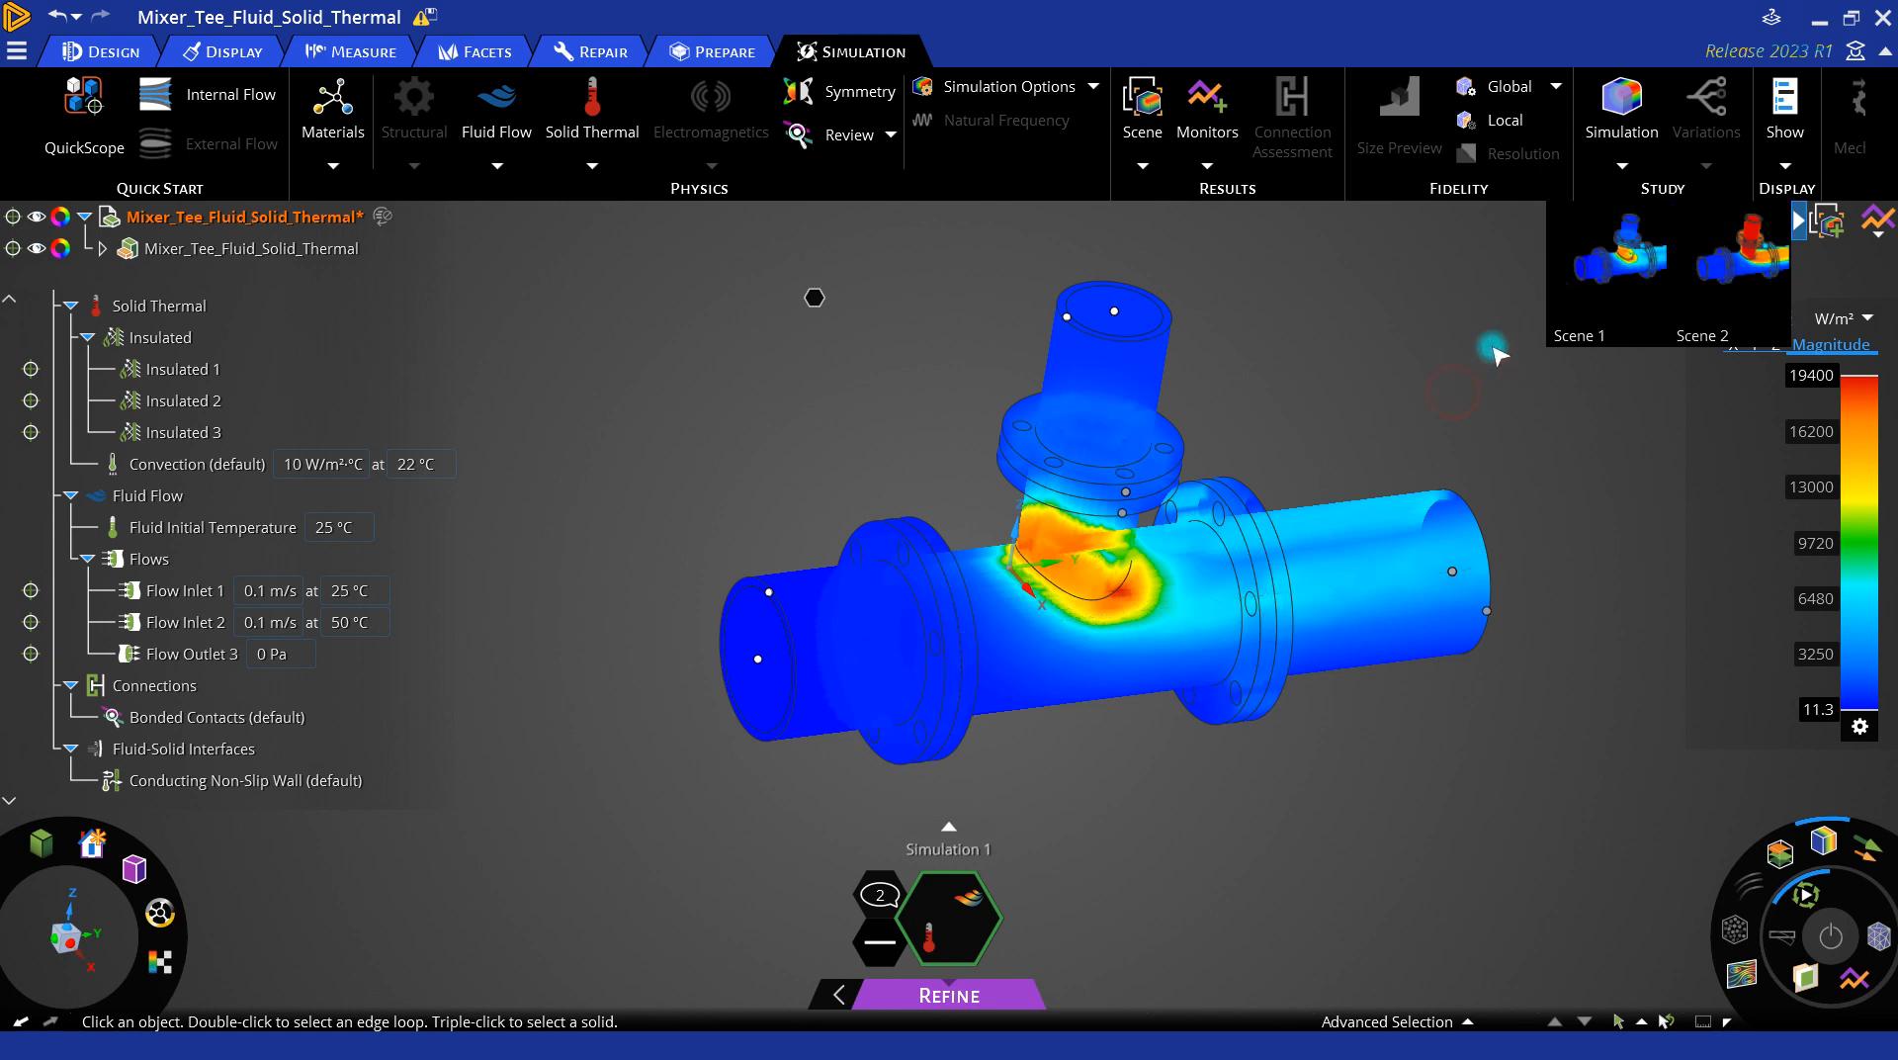
{"action": "right_click", "coordinate": [1624, 267]}
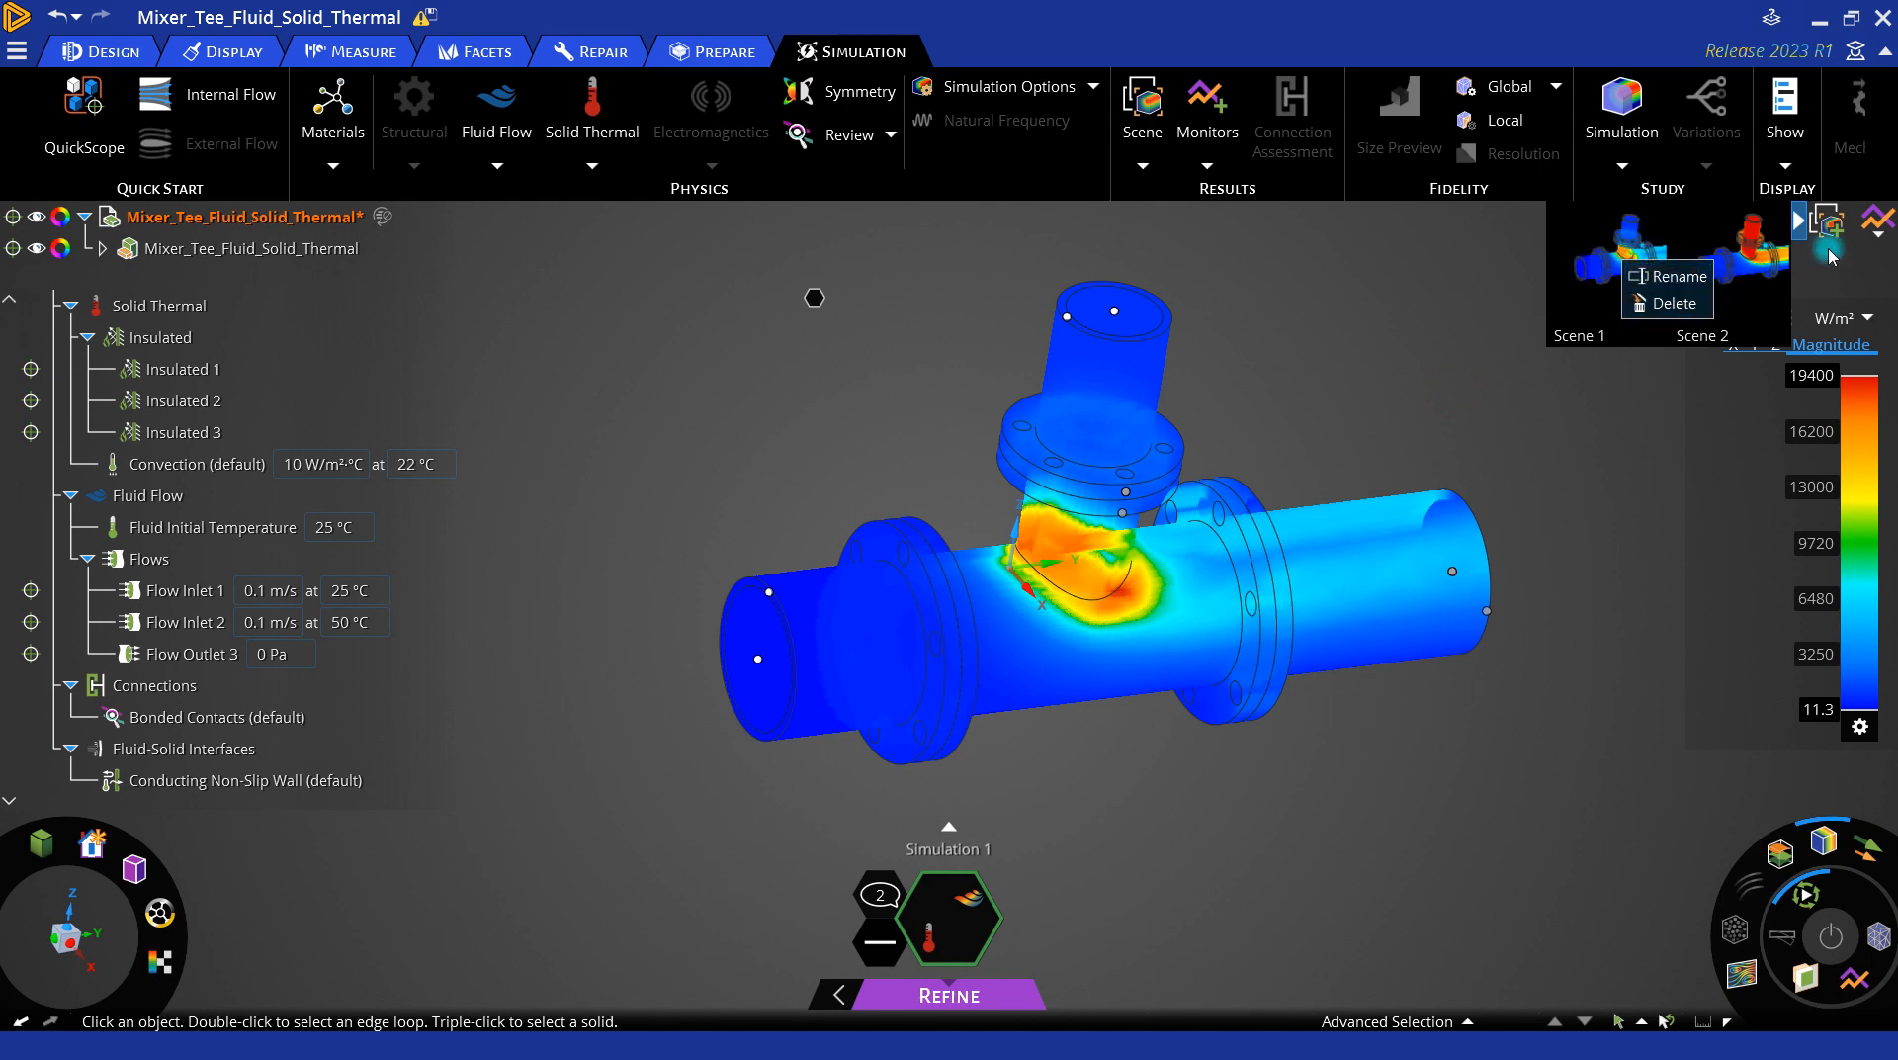
{"action": "left_click", "coordinate": [1830, 280]}
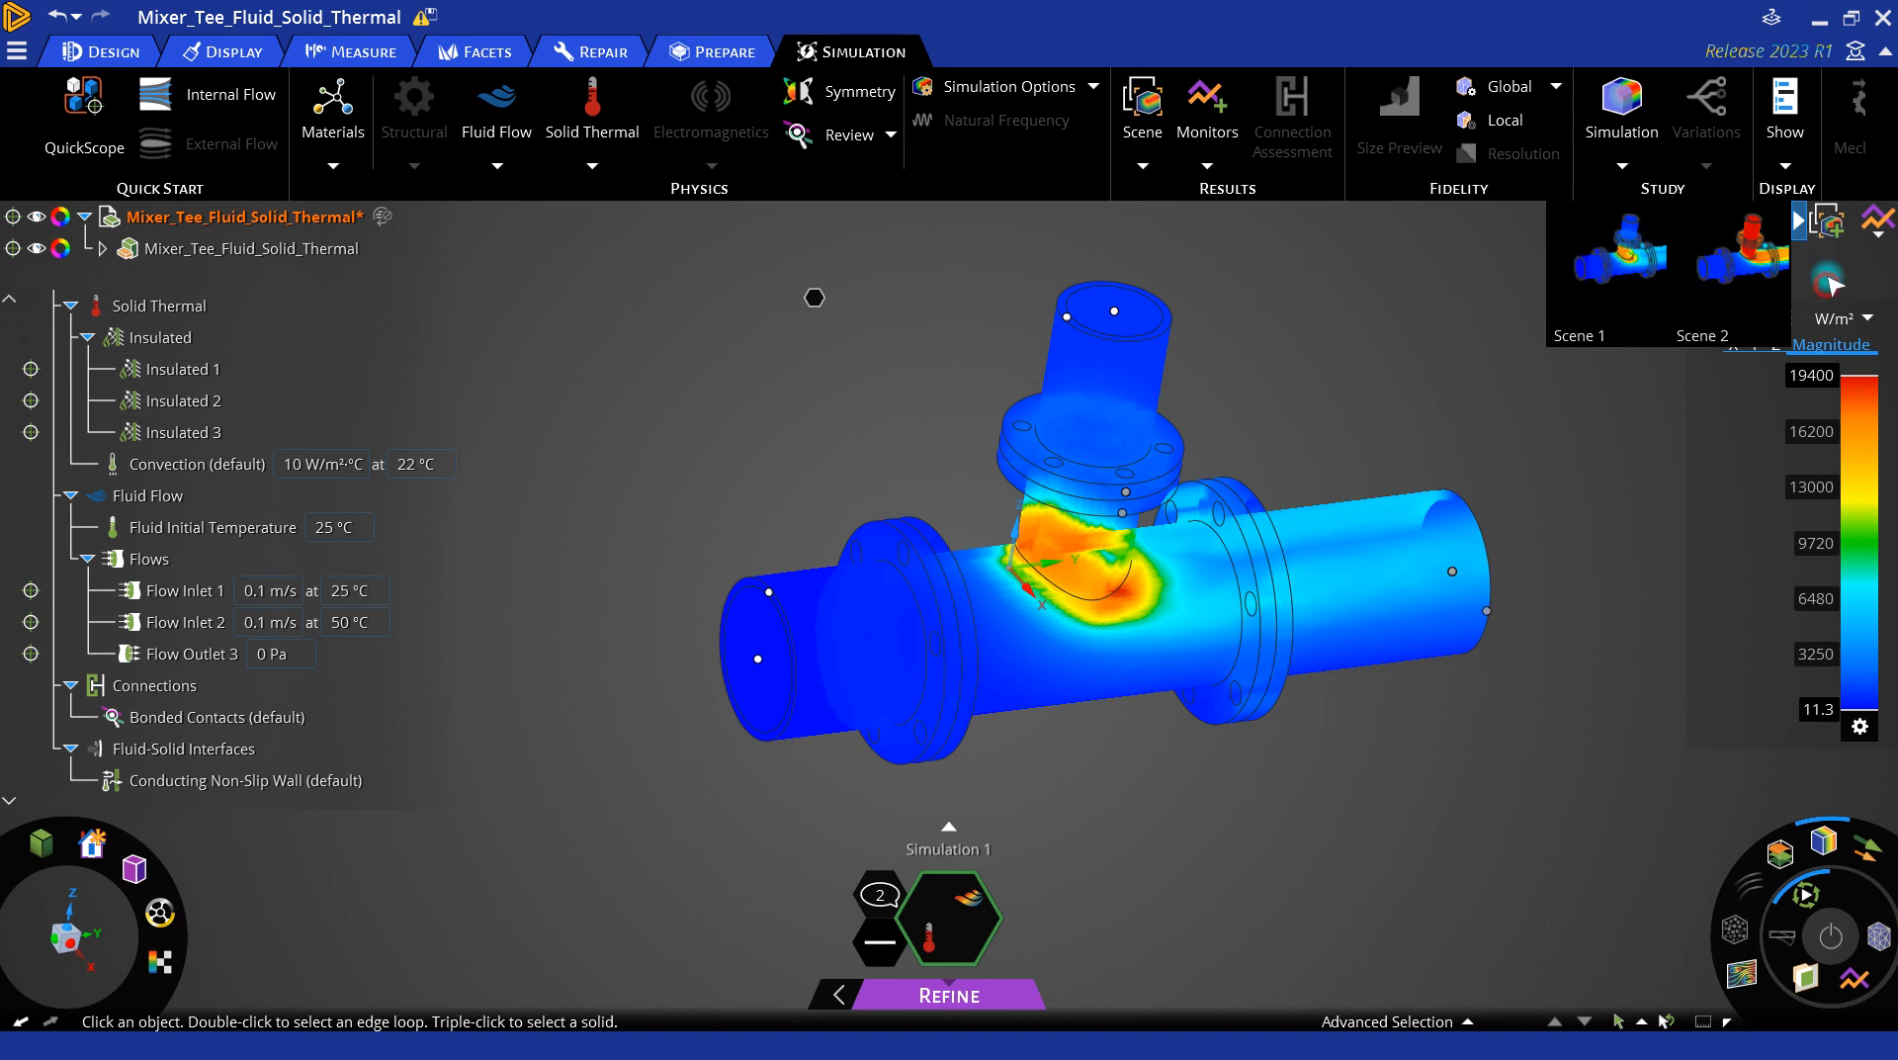
{"action": "left_click", "coordinate": [1797, 219]}
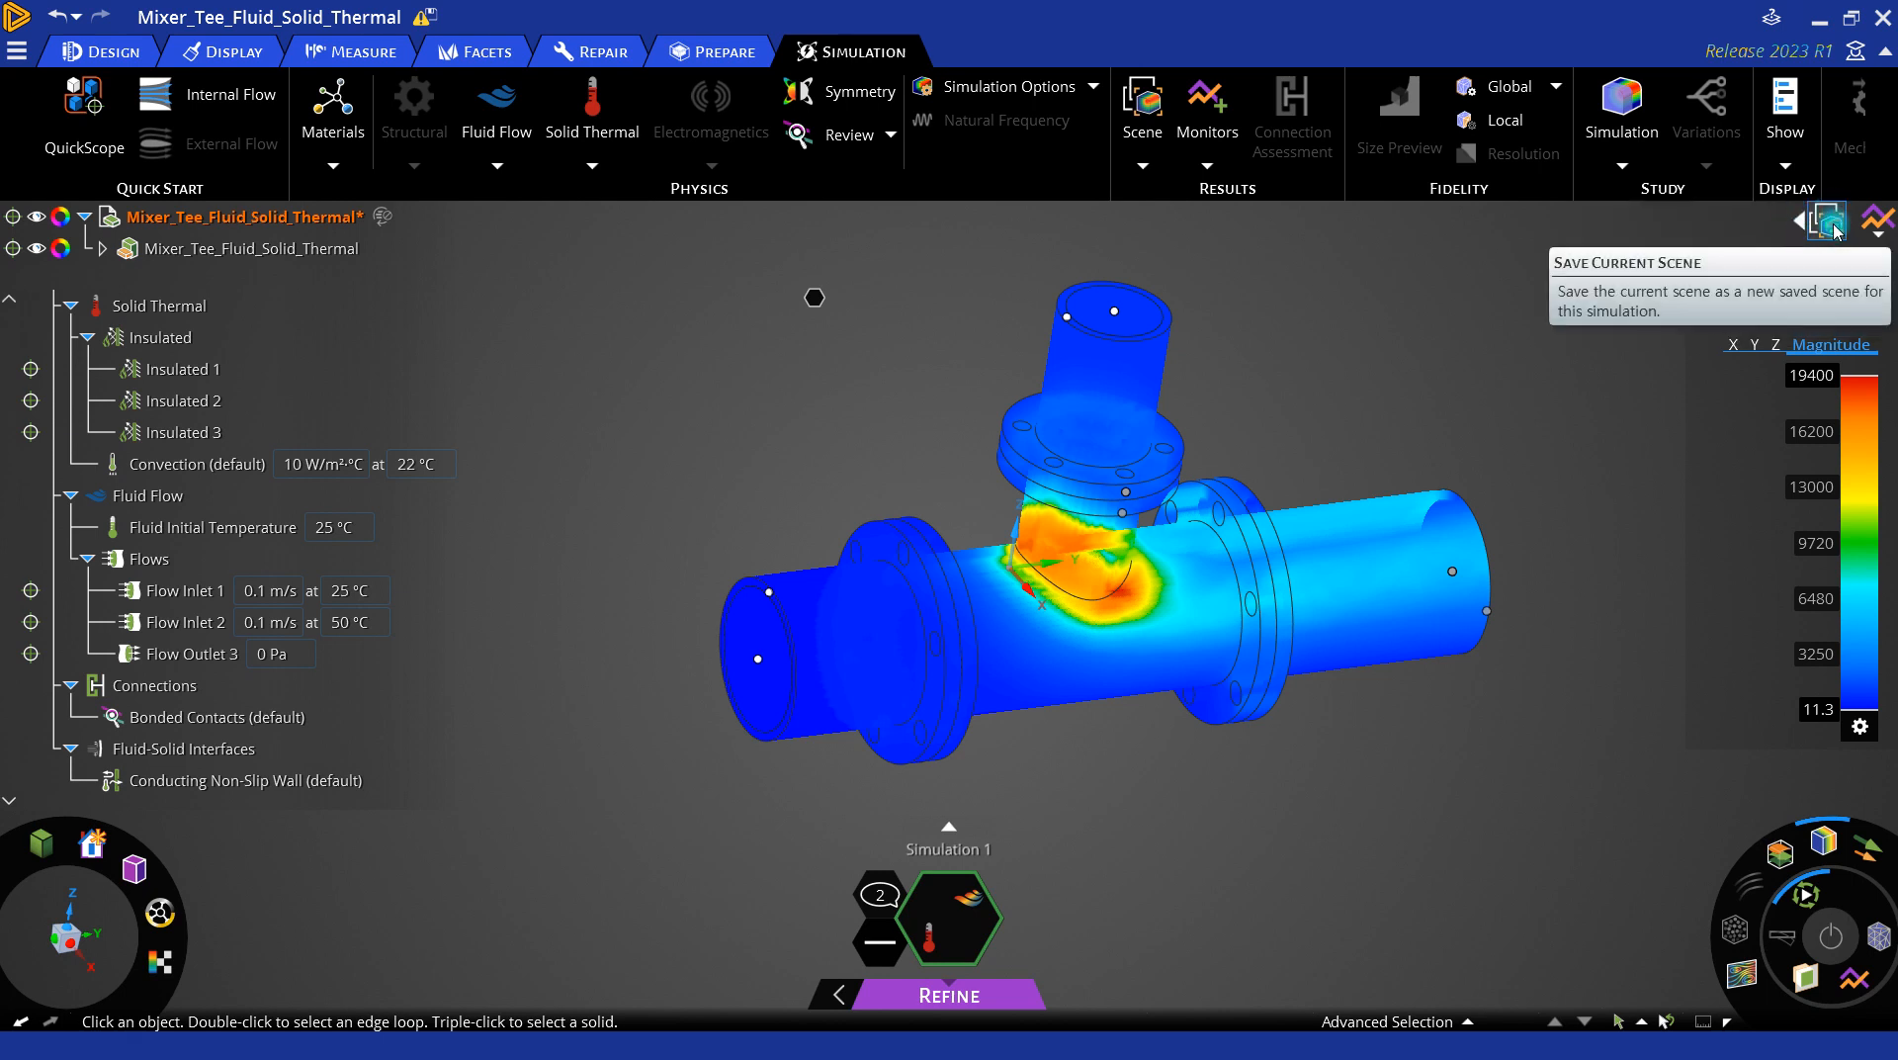
Step: Review the available options for saving, exporting and copying the current scene, without leaving any face selected
{"action": "left_click", "coordinate": [1146, 164]}
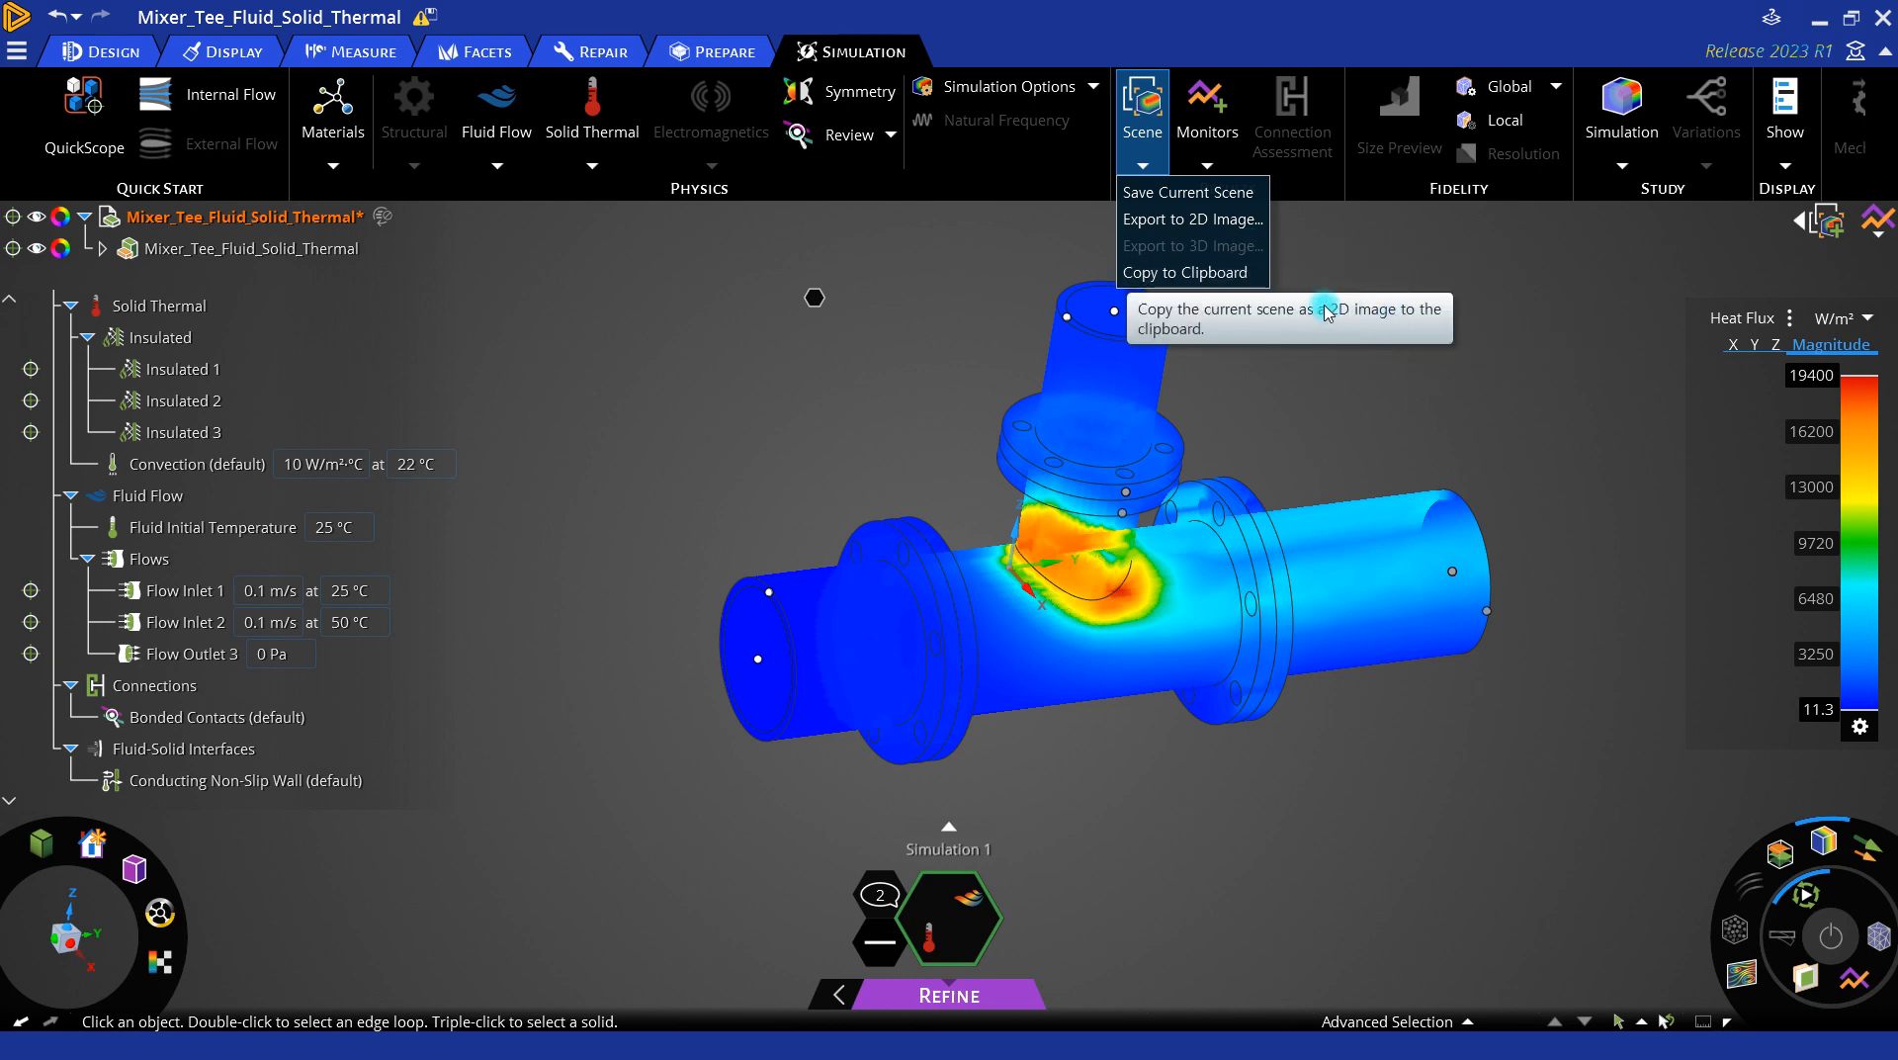
{"action": "left_click", "coordinate": [1495, 318]}
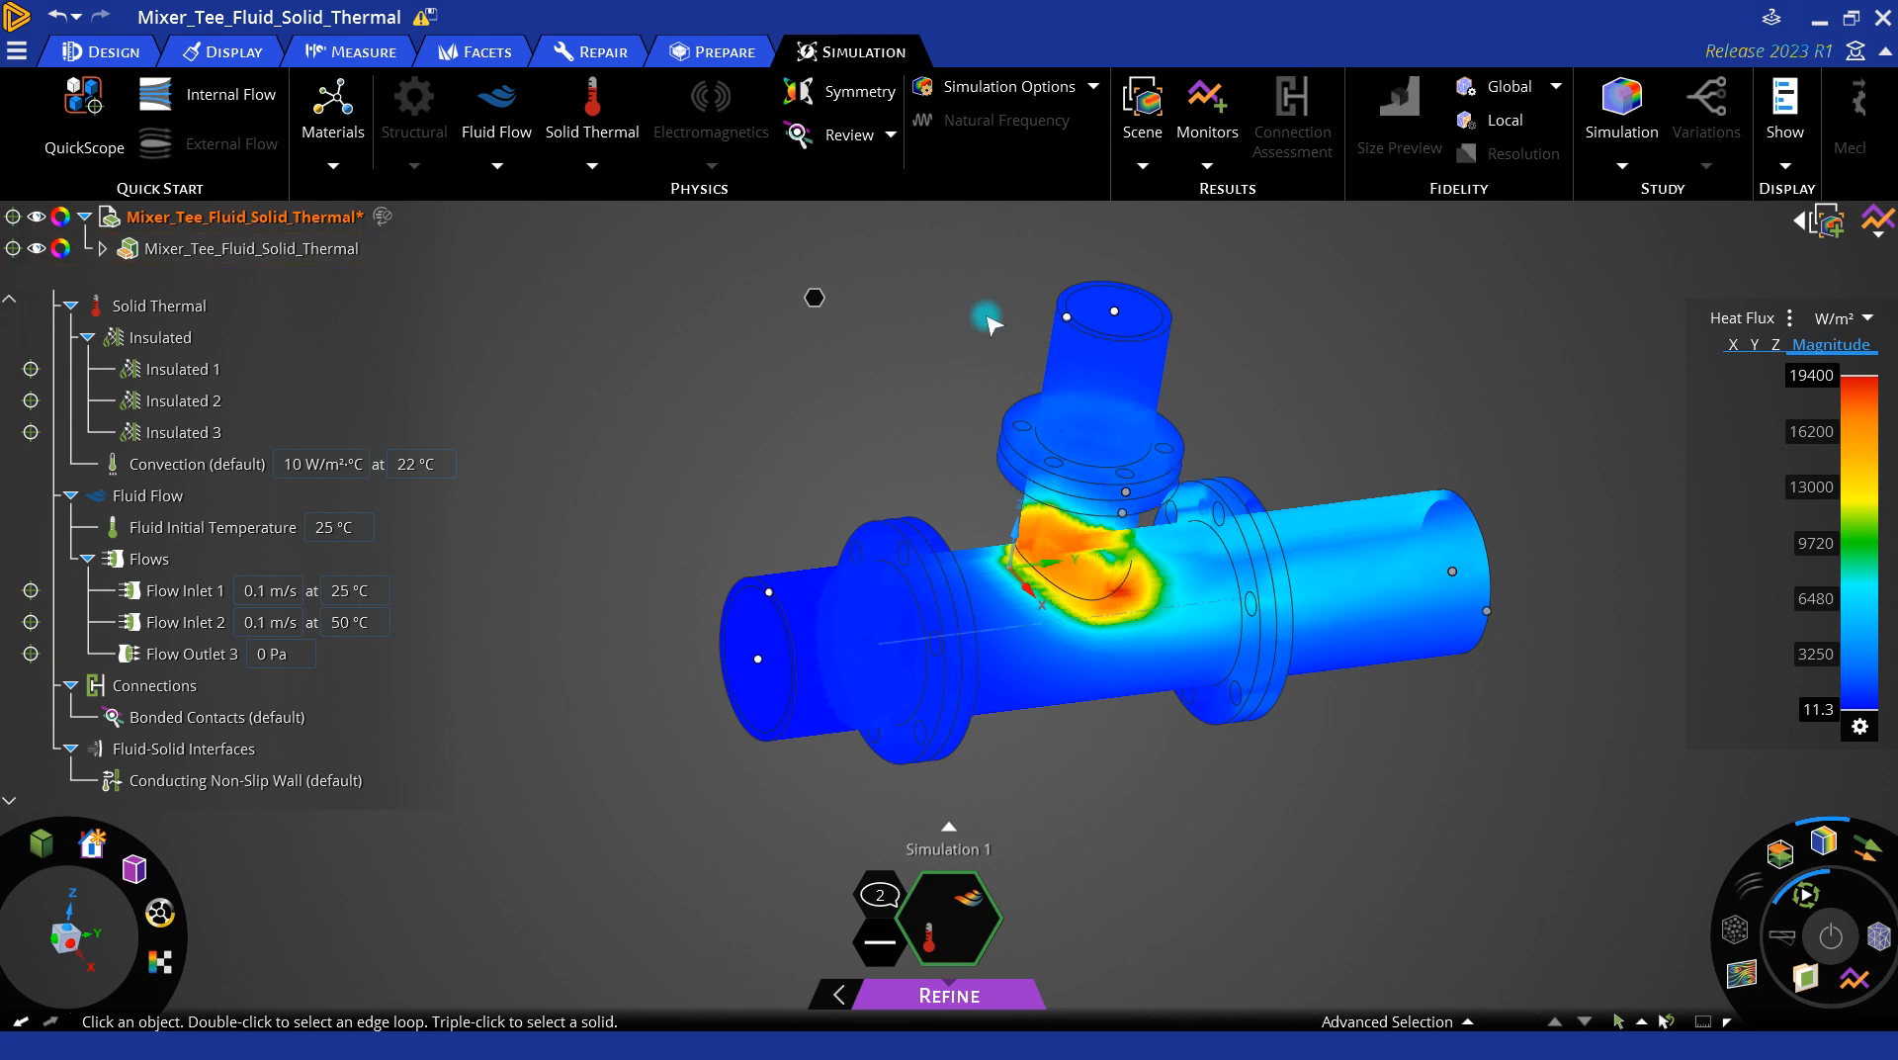
{"action": "left_click", "coordinate": [1112, 361]}
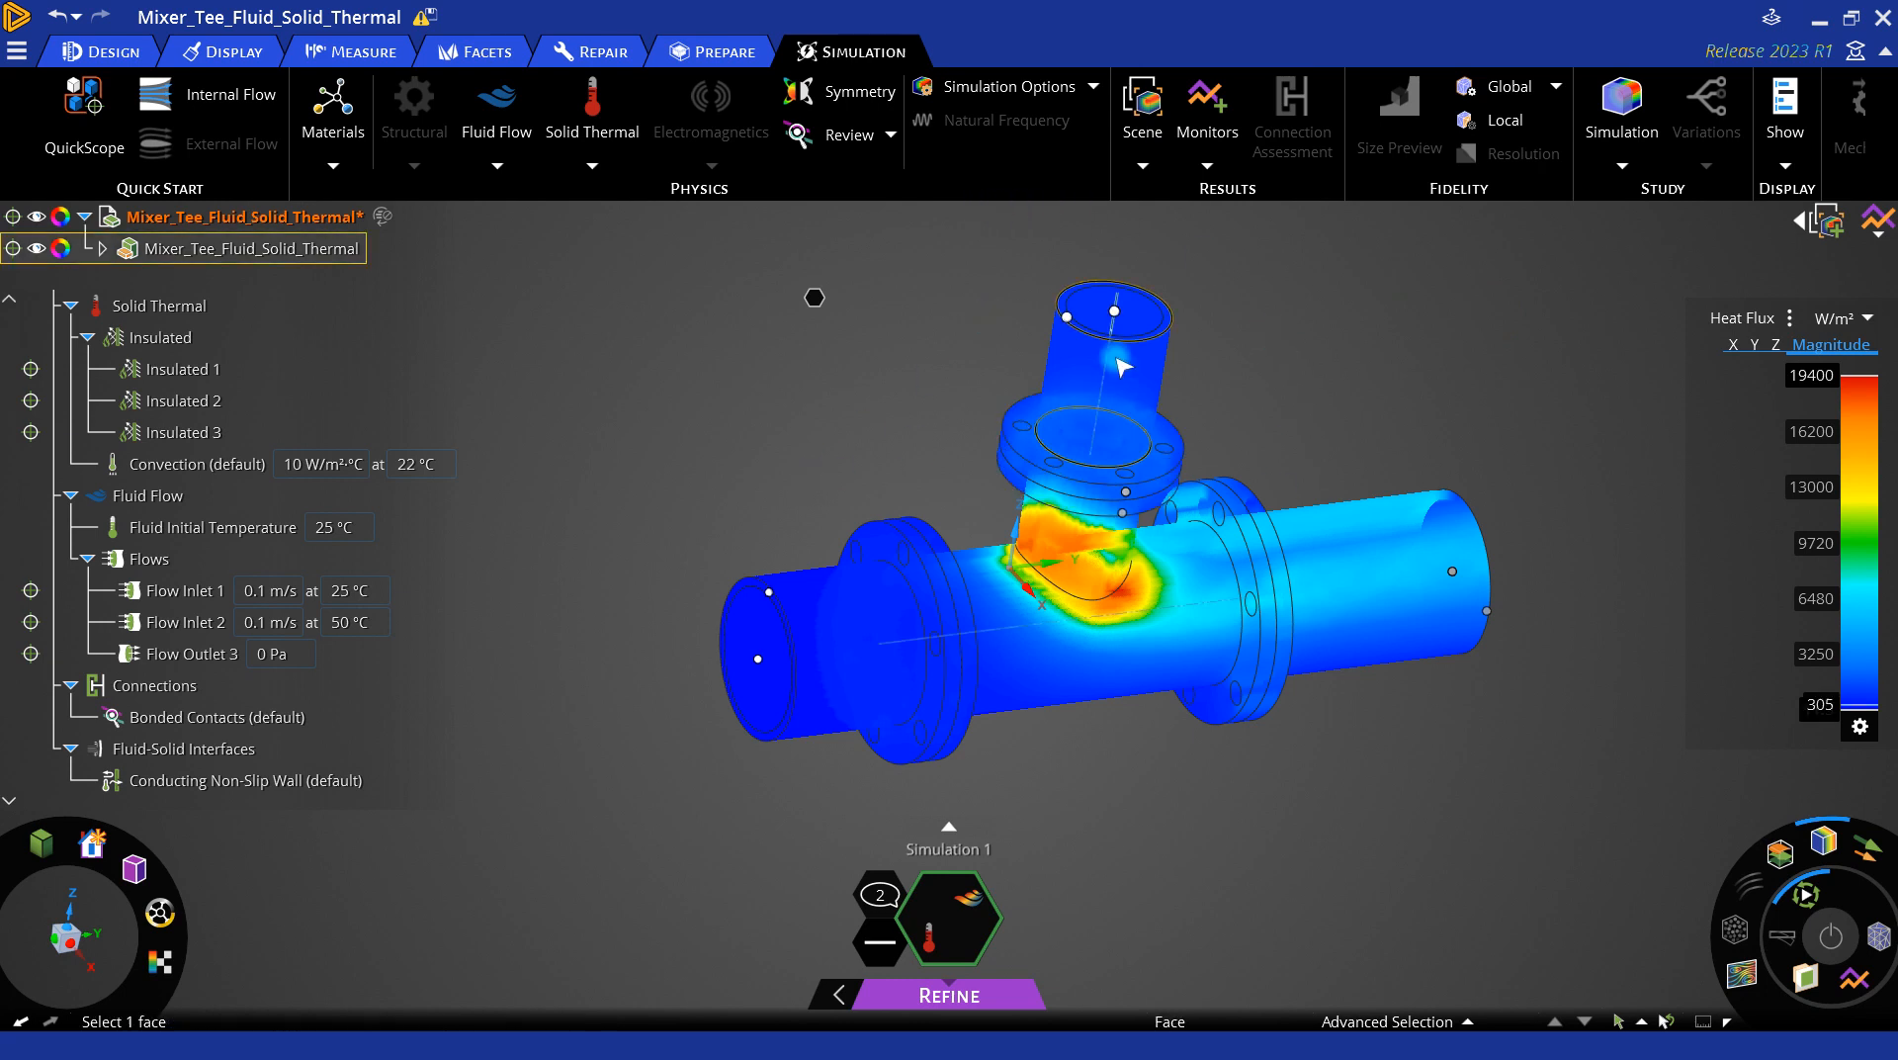
{"action": "left_click", "coordinate": [1000, 368]}
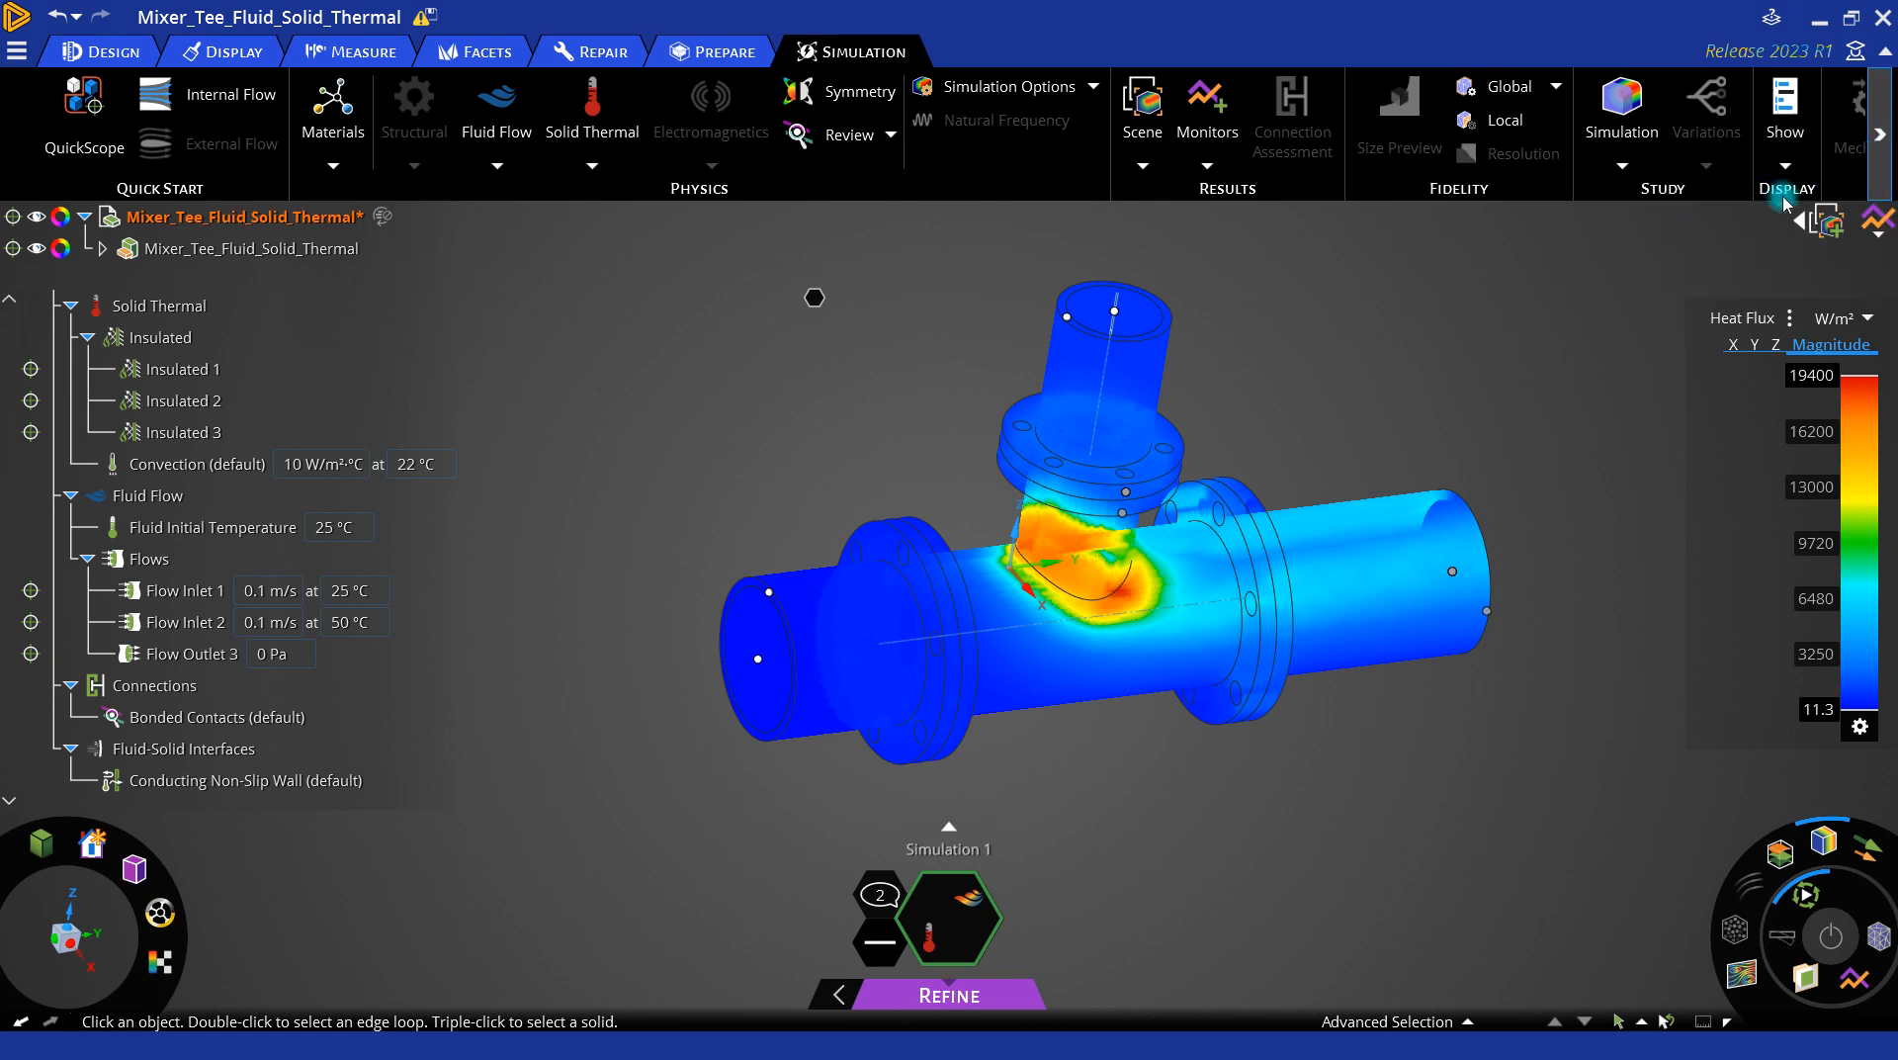
Step: Add a predefined Maximum Velocity monitor for the whole model
{"action": "left_click", "coordinate": [1222, 170]}
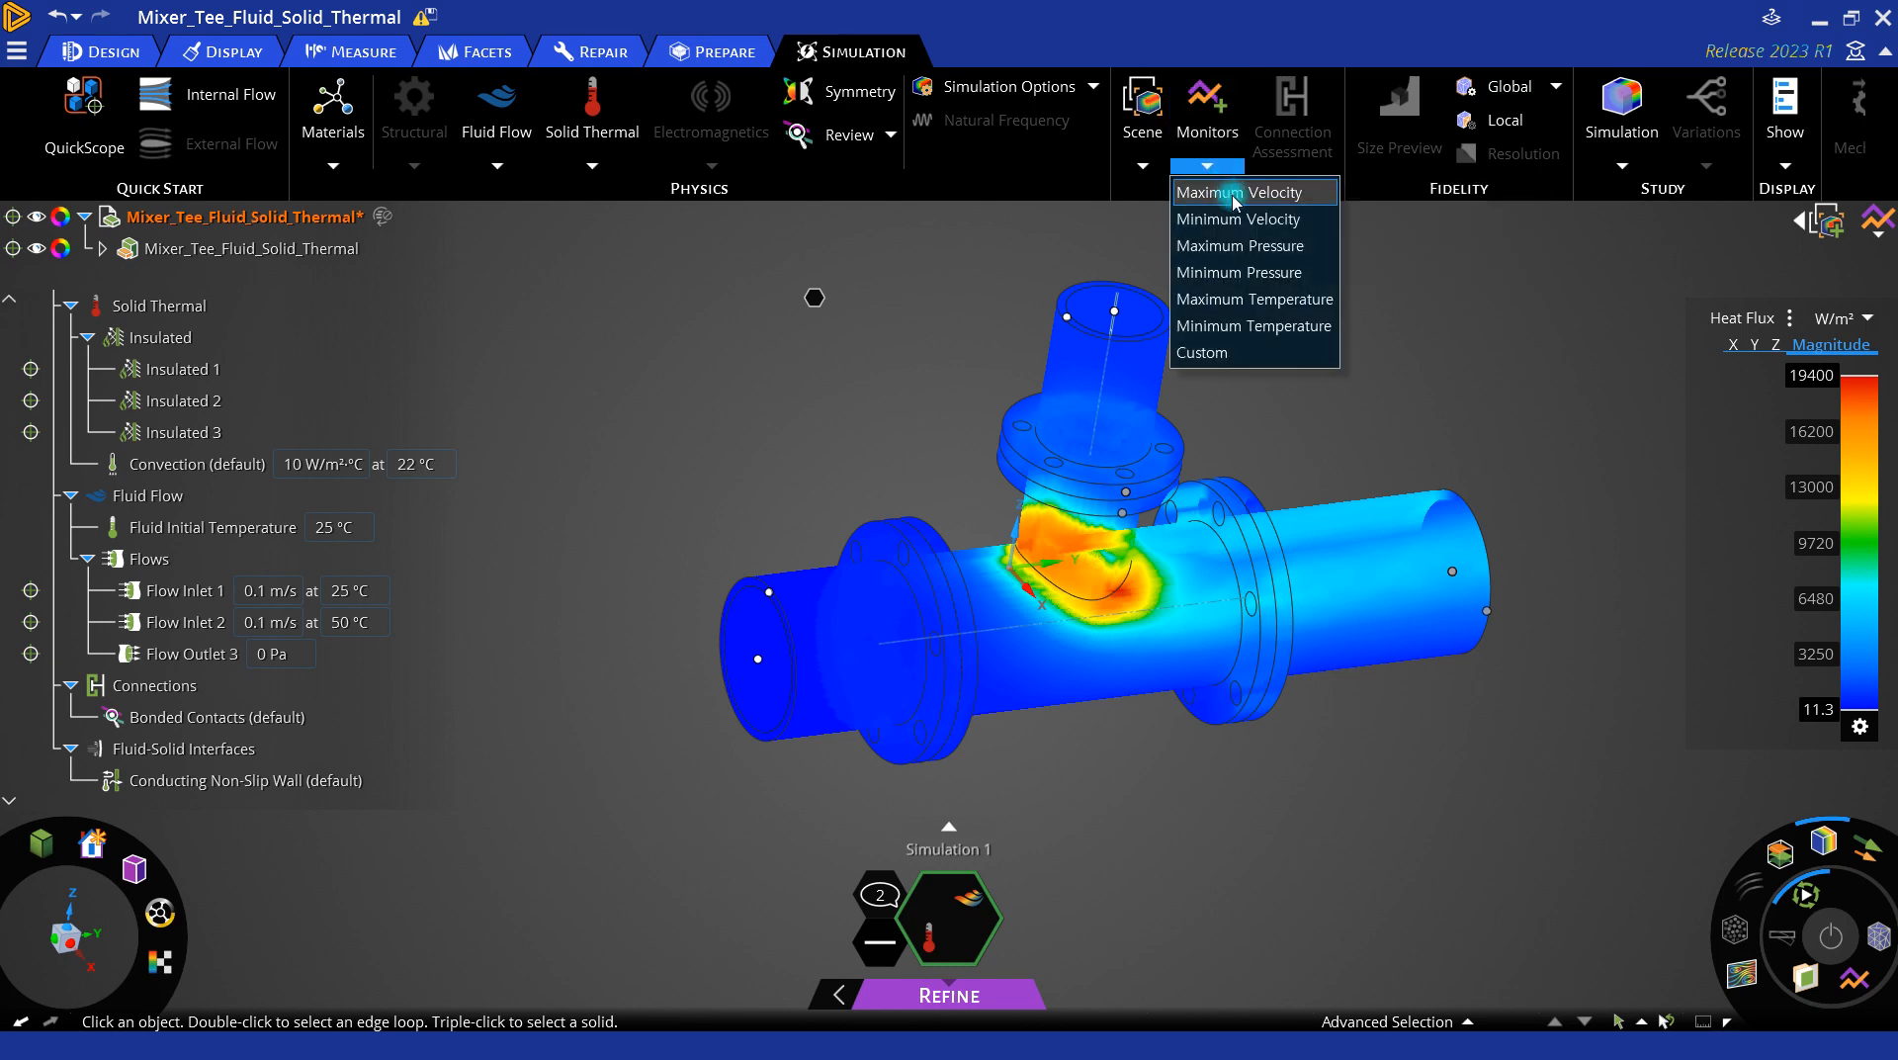
{"action": "left_click", "coordinate": [1235, 193]}
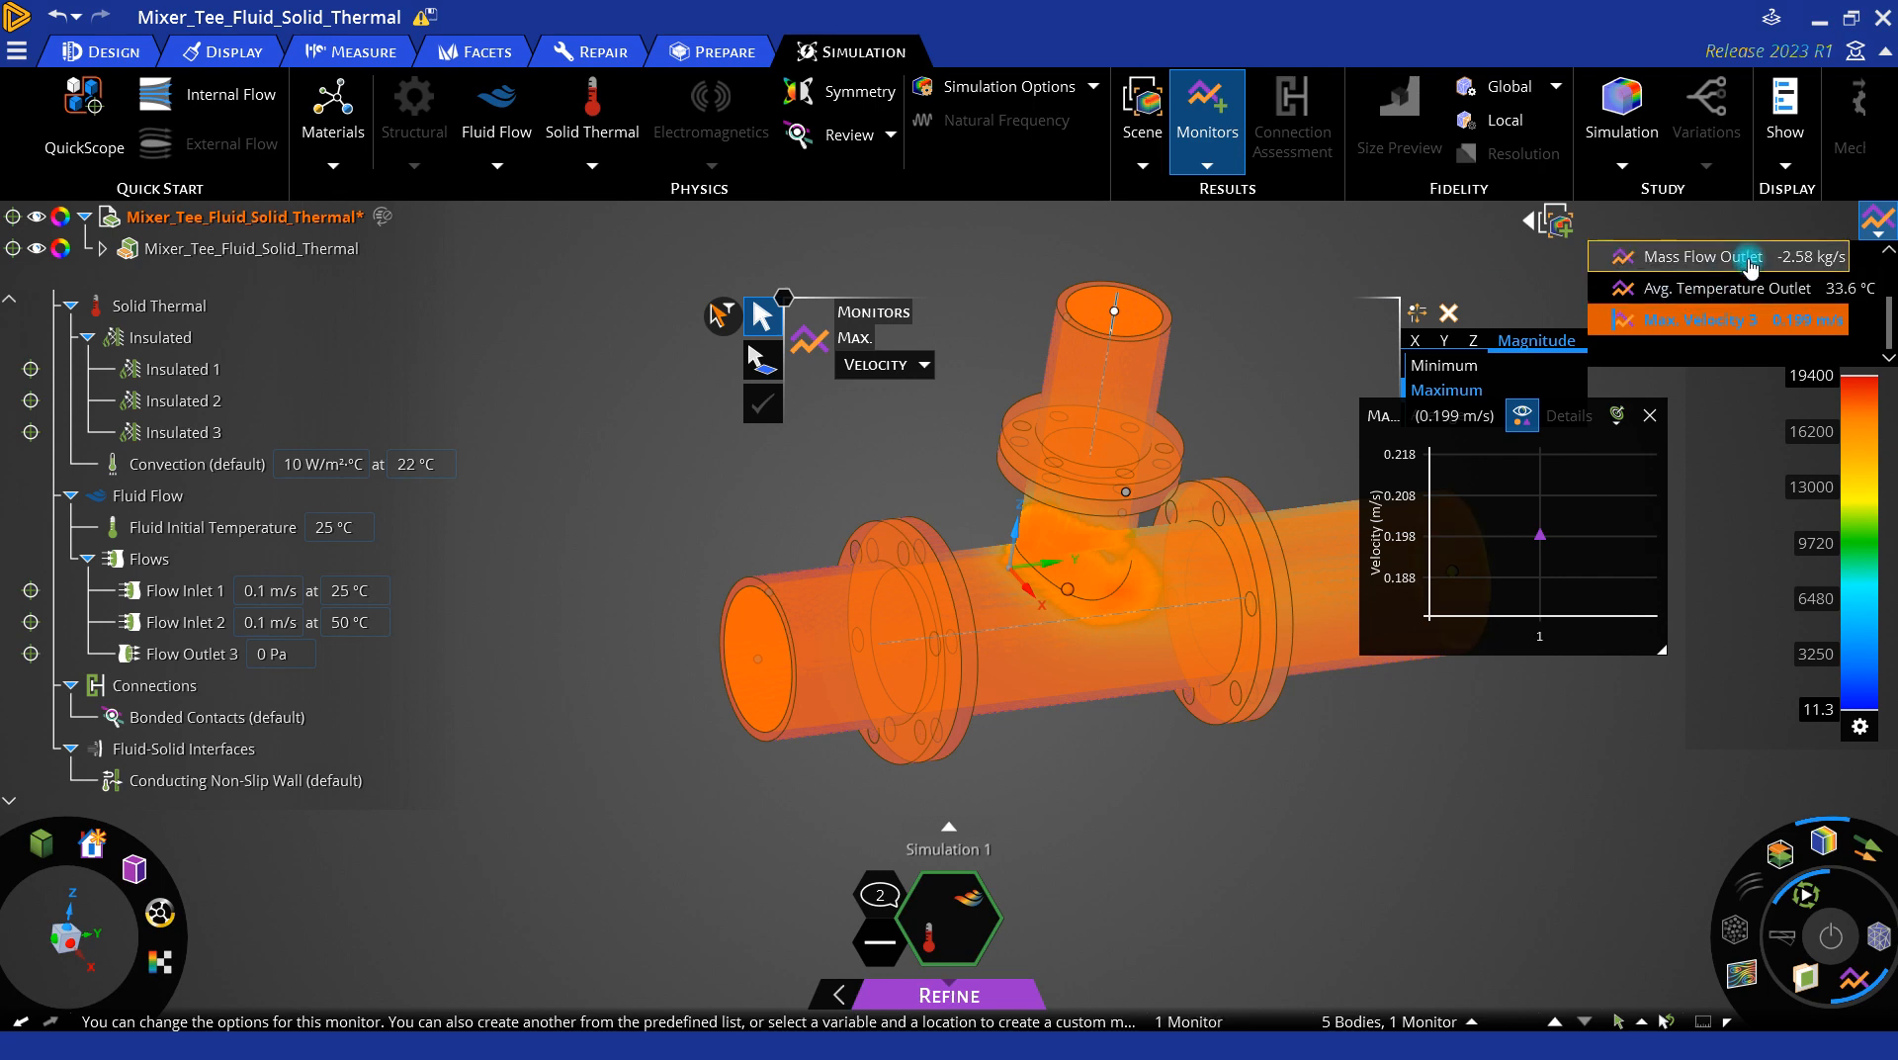
{"action": "left_click", "coordinate": [1272, 309]}
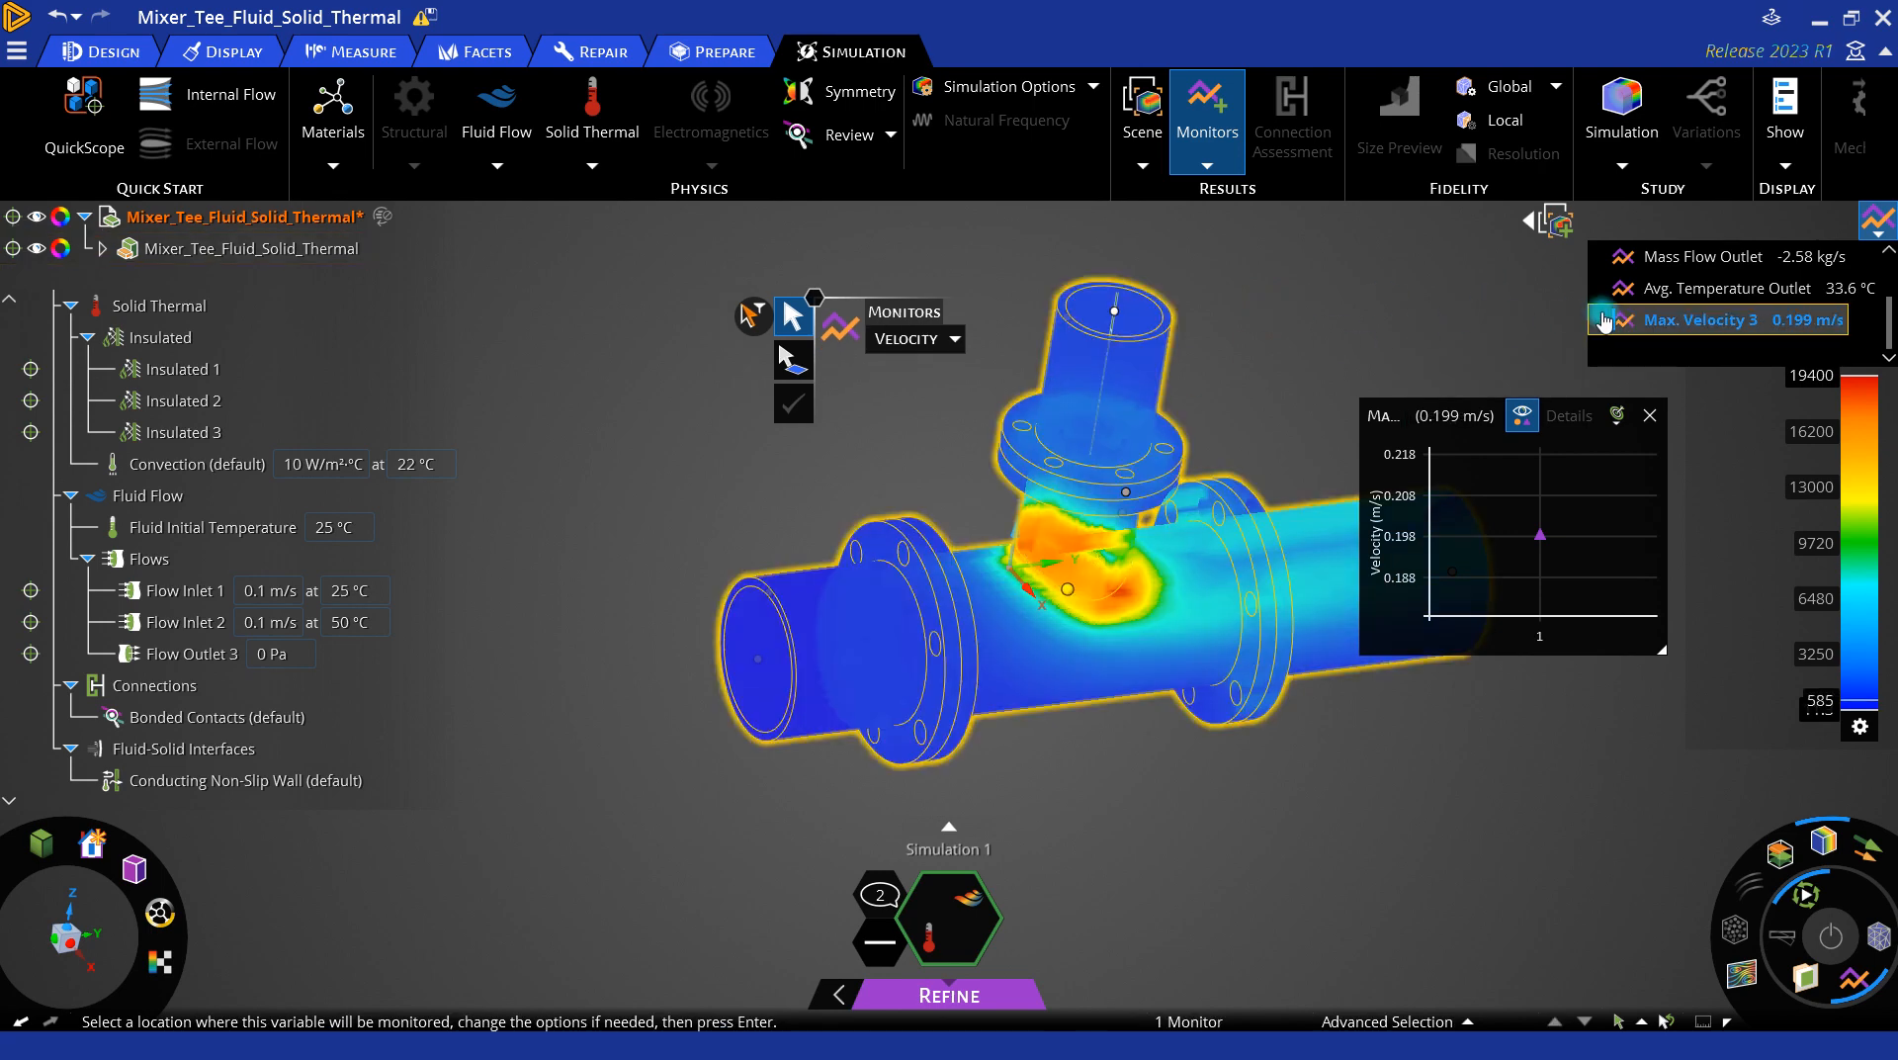
{"action": "left_click", "coordinate": [1440, 325]}
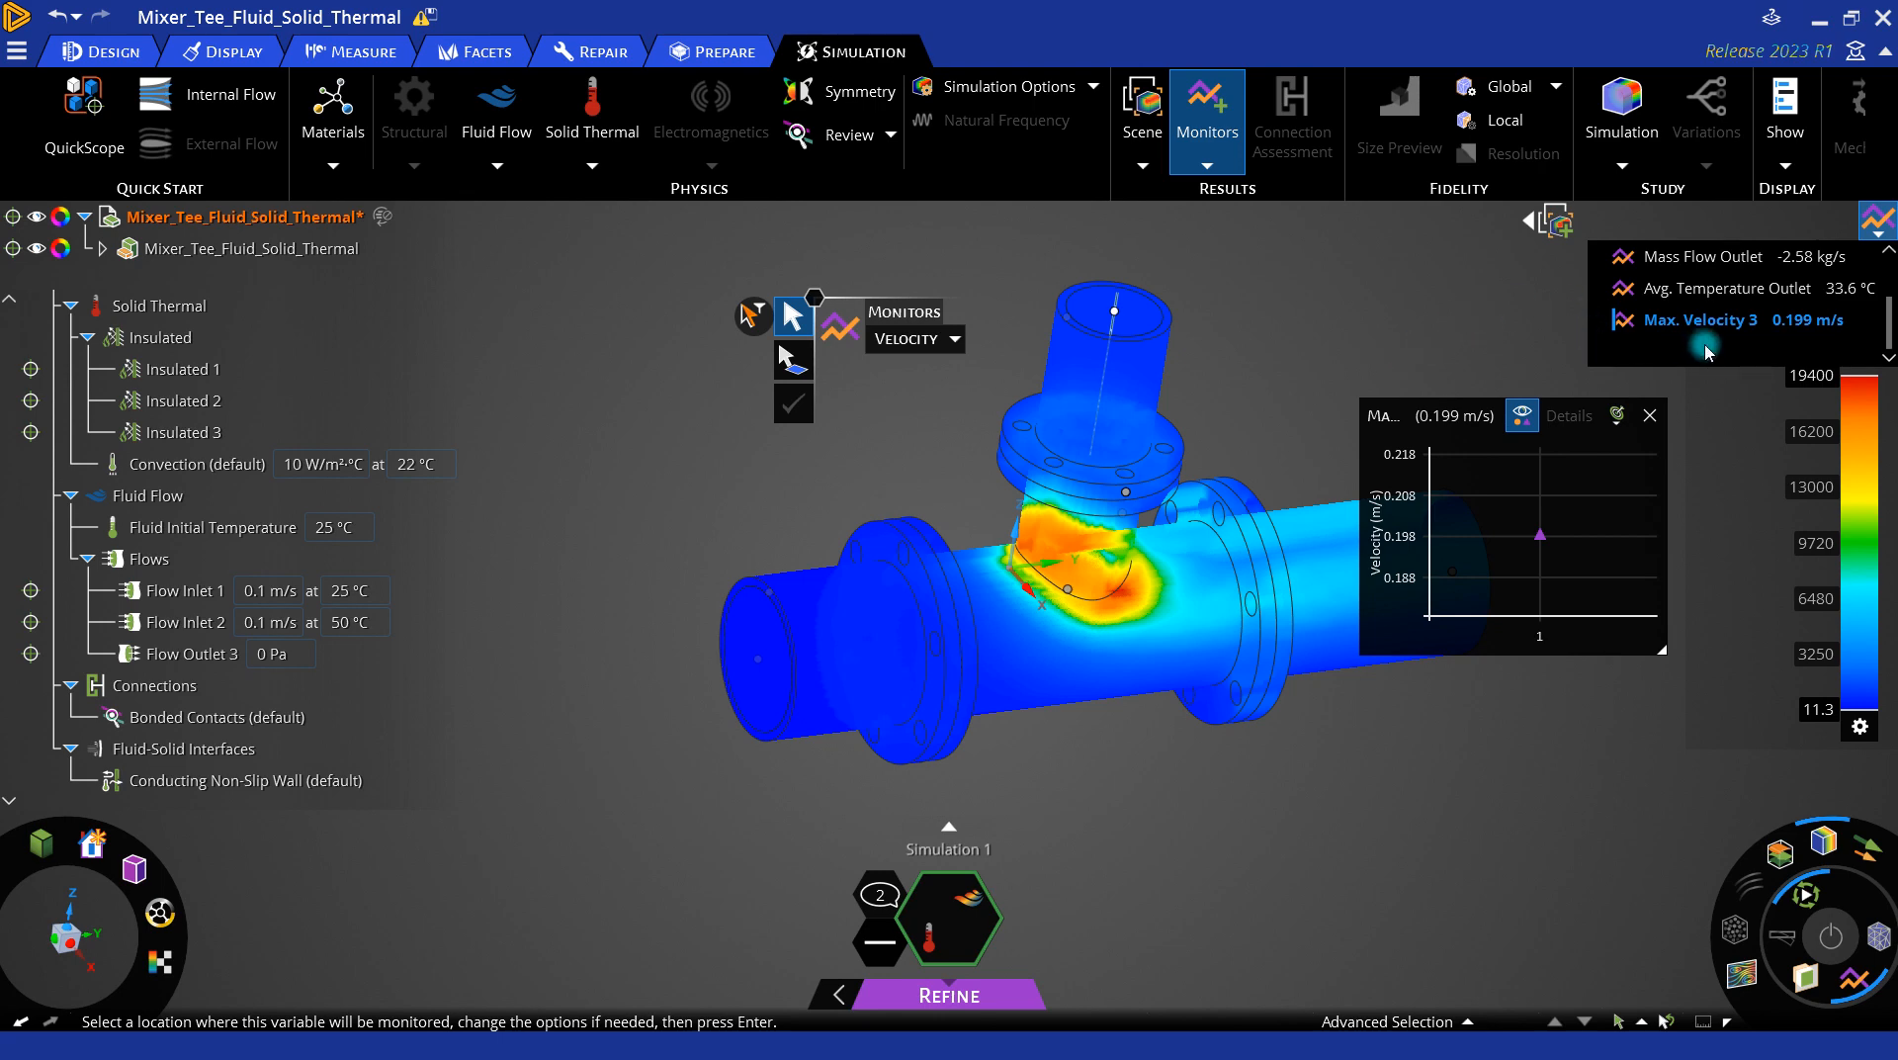
Step: Review the list of monitors and the data point plotted in the new maximum velocity chart
{"action": "scroll", "coordinate": [1809, 296], "scroll_direction": "up", "scroll_amount": 3}
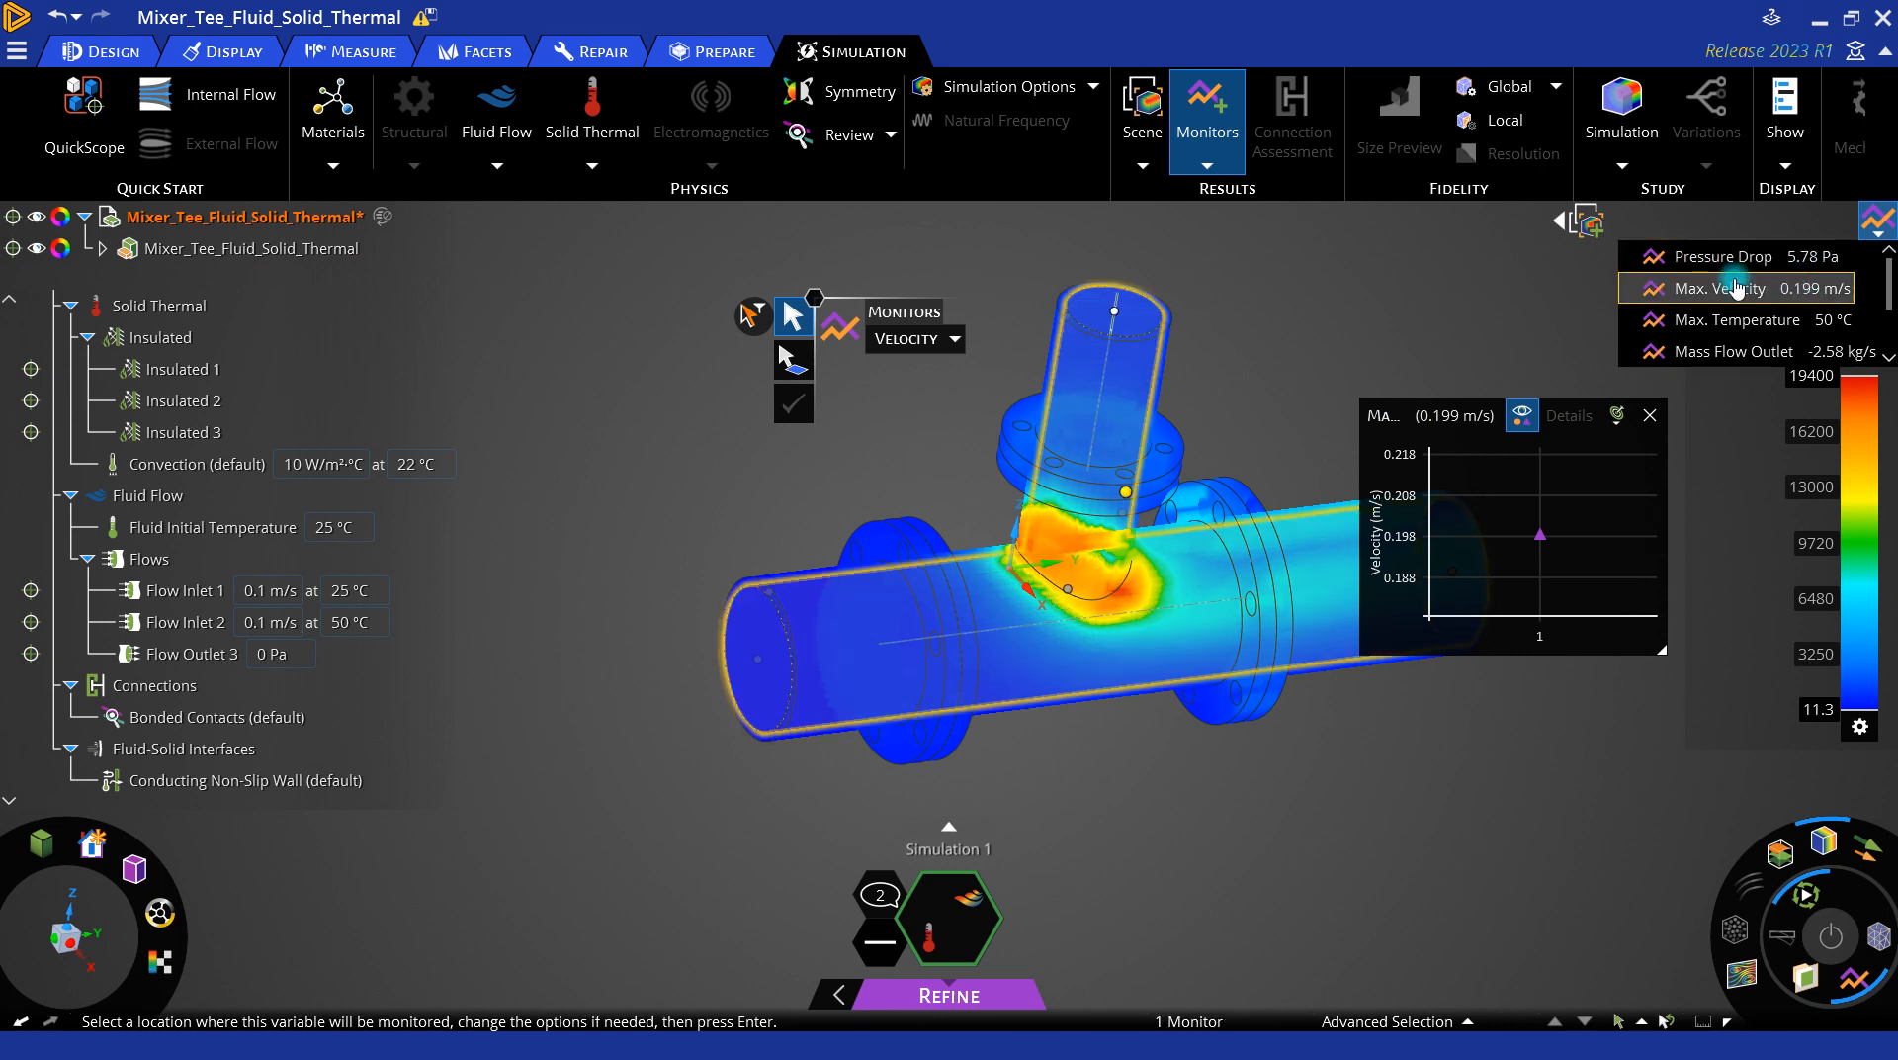
{"action": "scroll", "coordinate": [1734, 287], "scroll_direction": "down", "scroll_amount": 2}
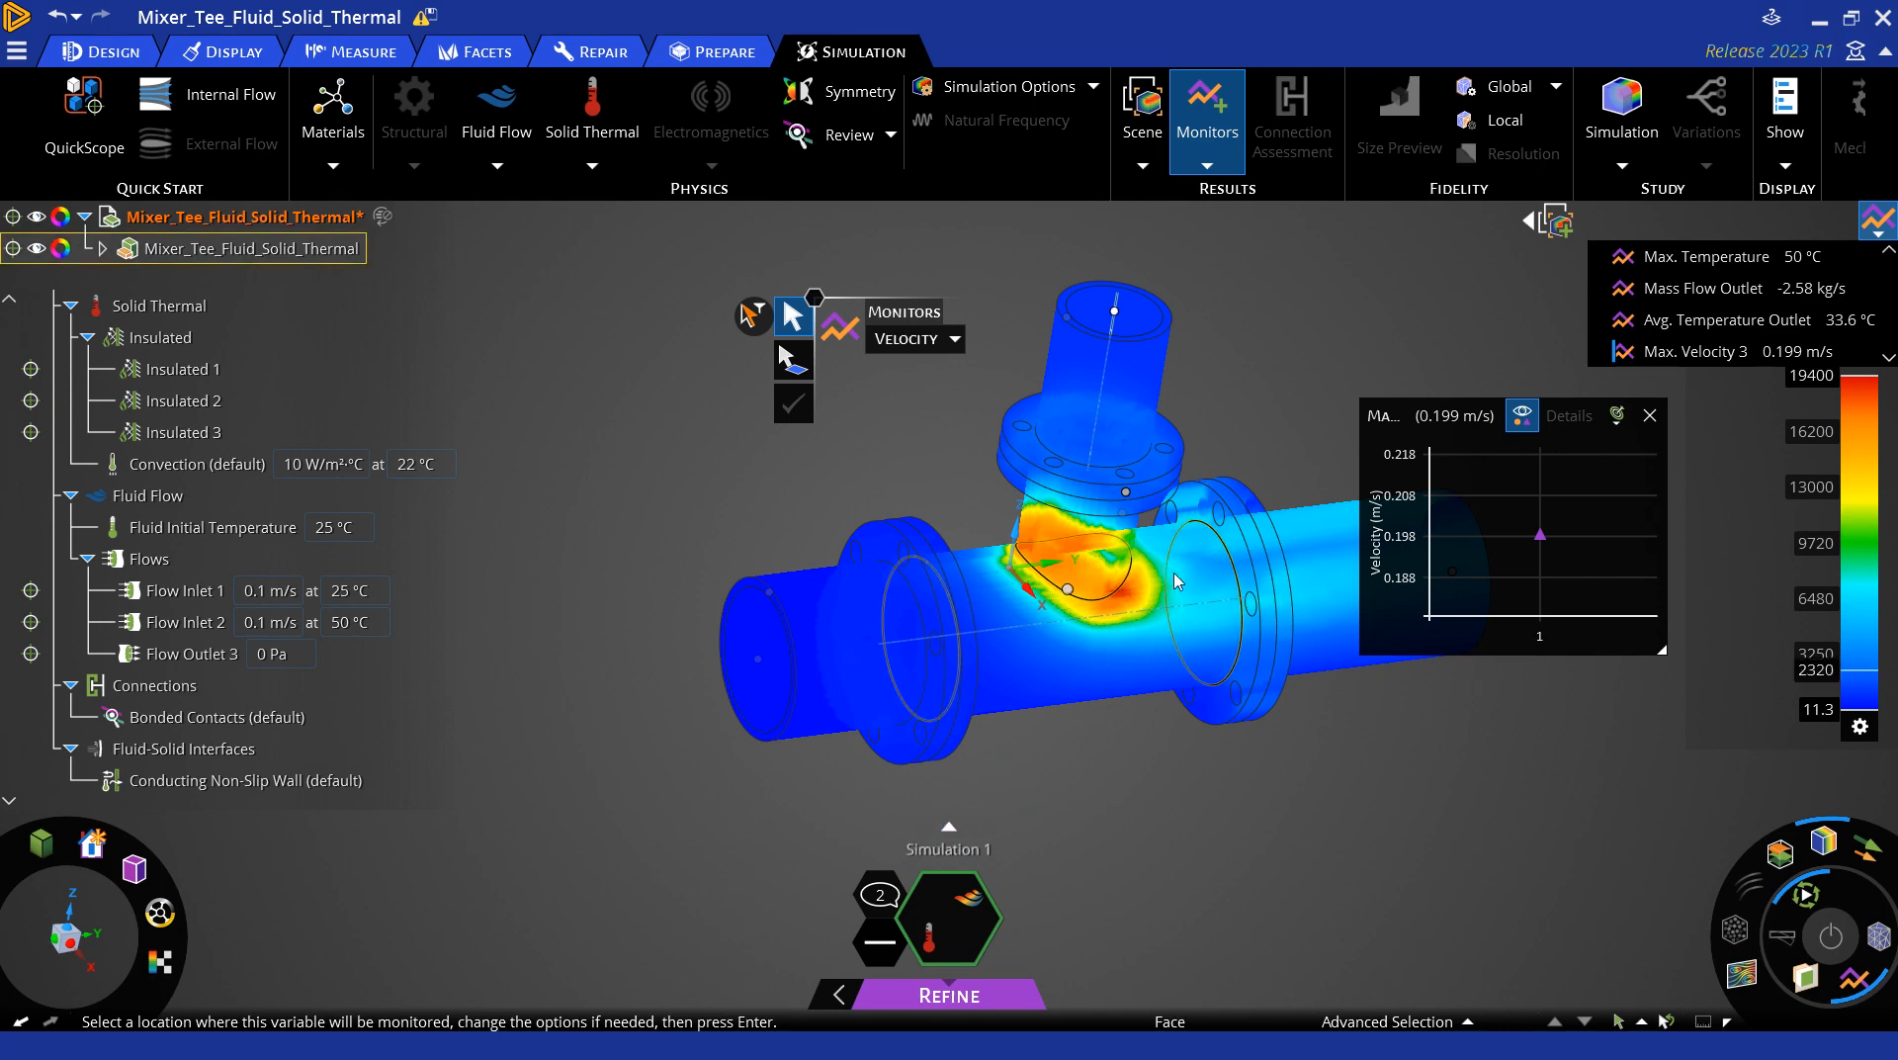
{"action": "mouse_move", "coordinate": [1540, 533]}
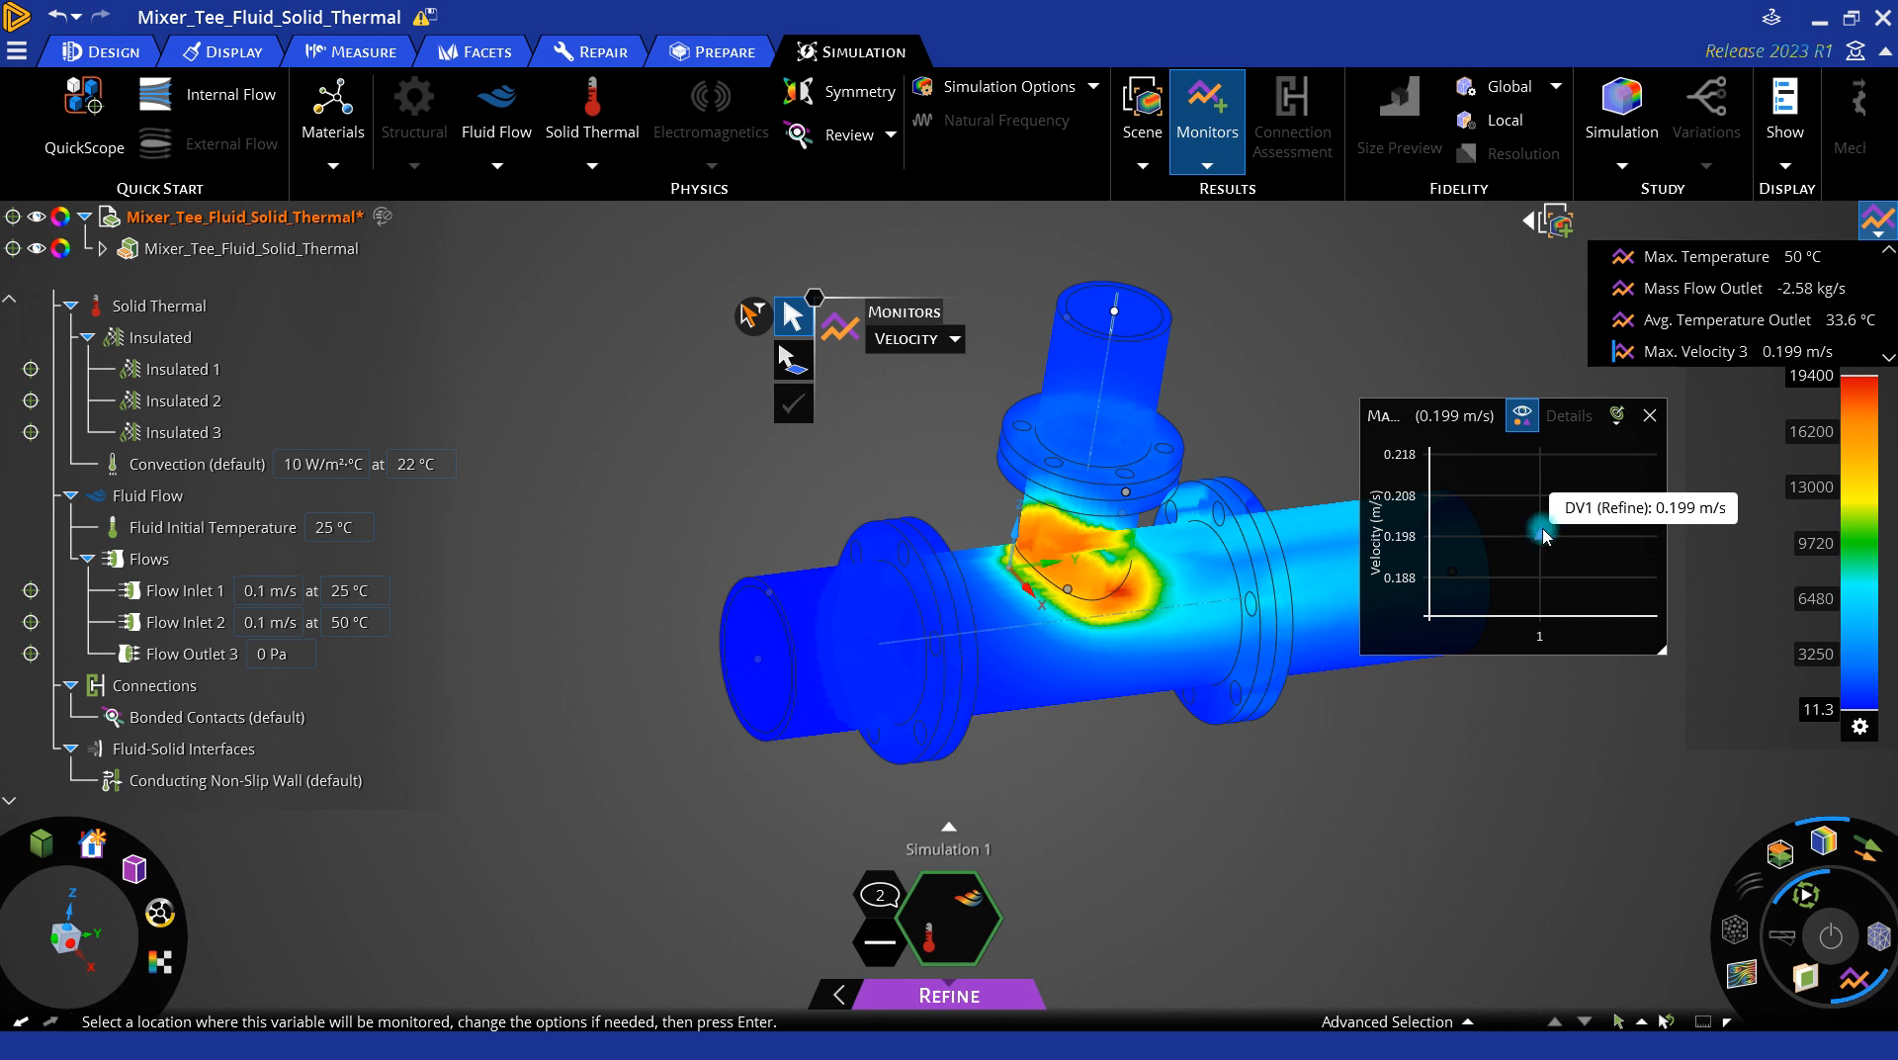
{"action": "left_click", "coordinate": [1661, 366]}
{"action": "left_click", "coordinate": [1459, 379]}
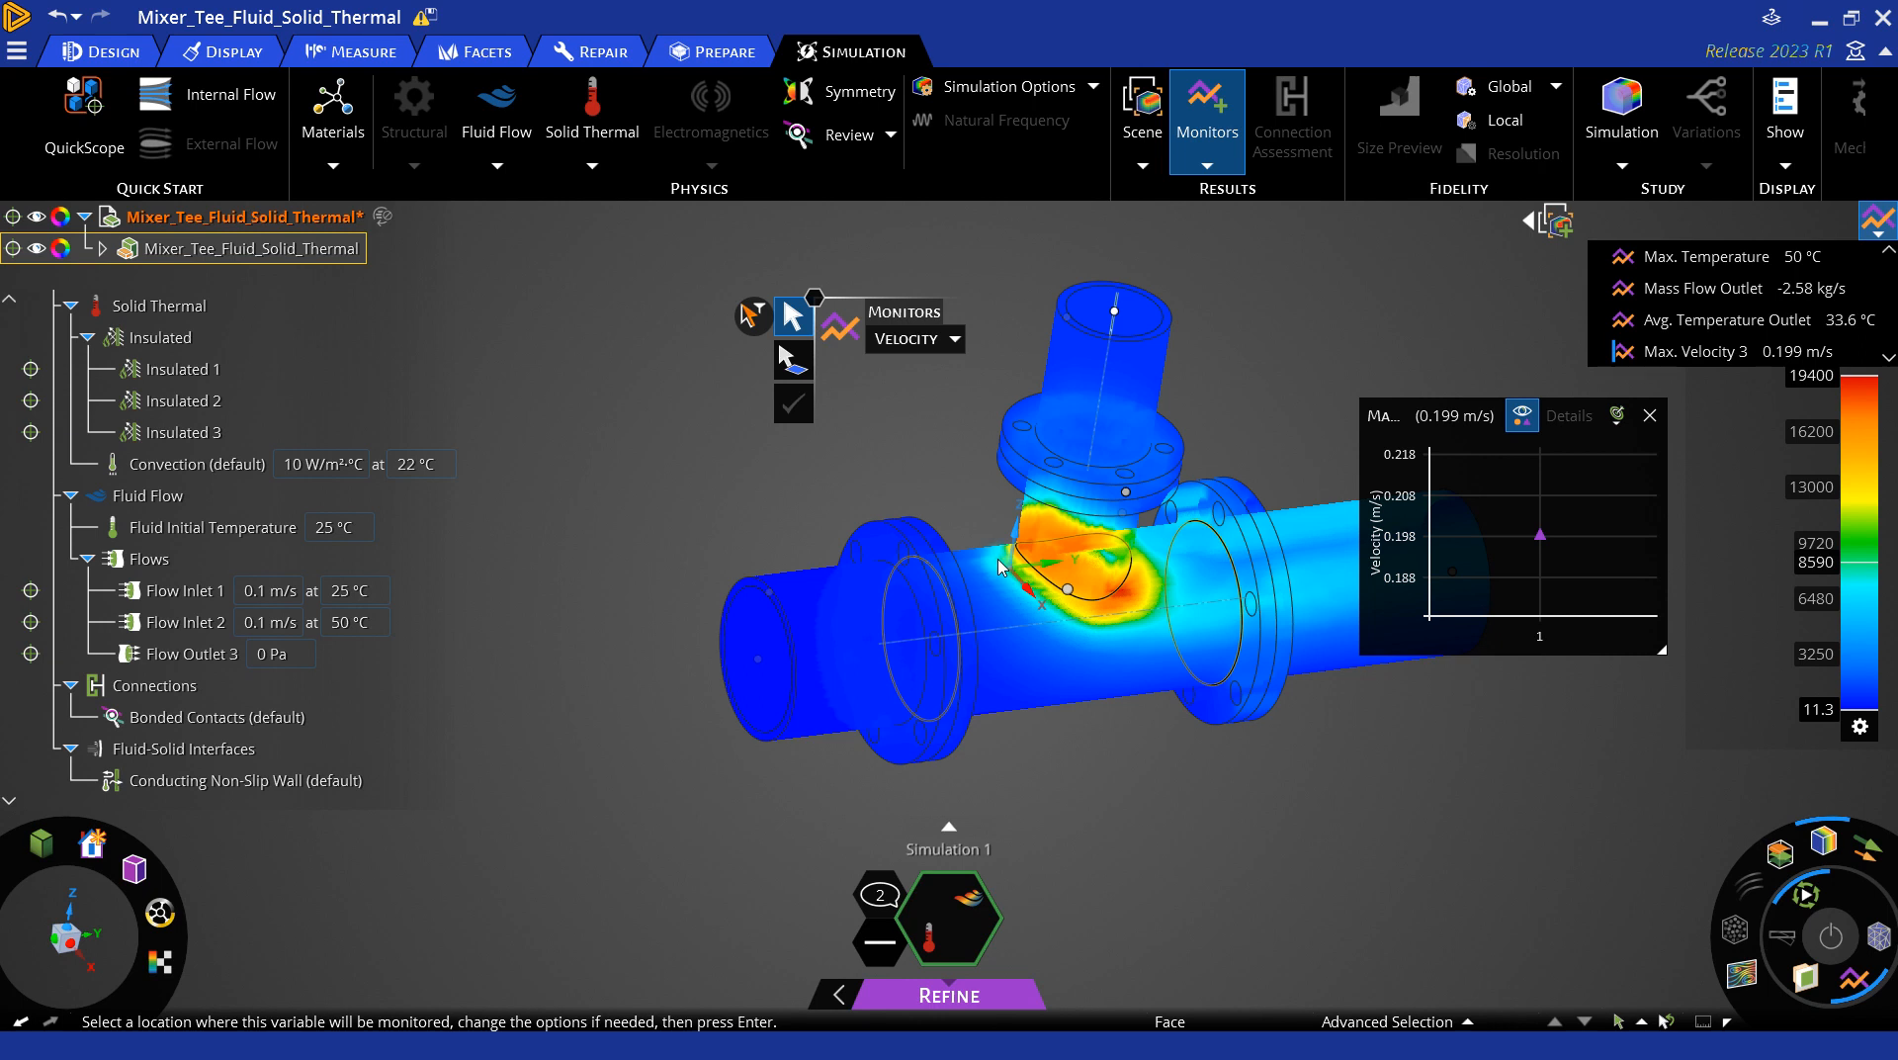
{"action": "left_click", "coordinate": [737, 539]}
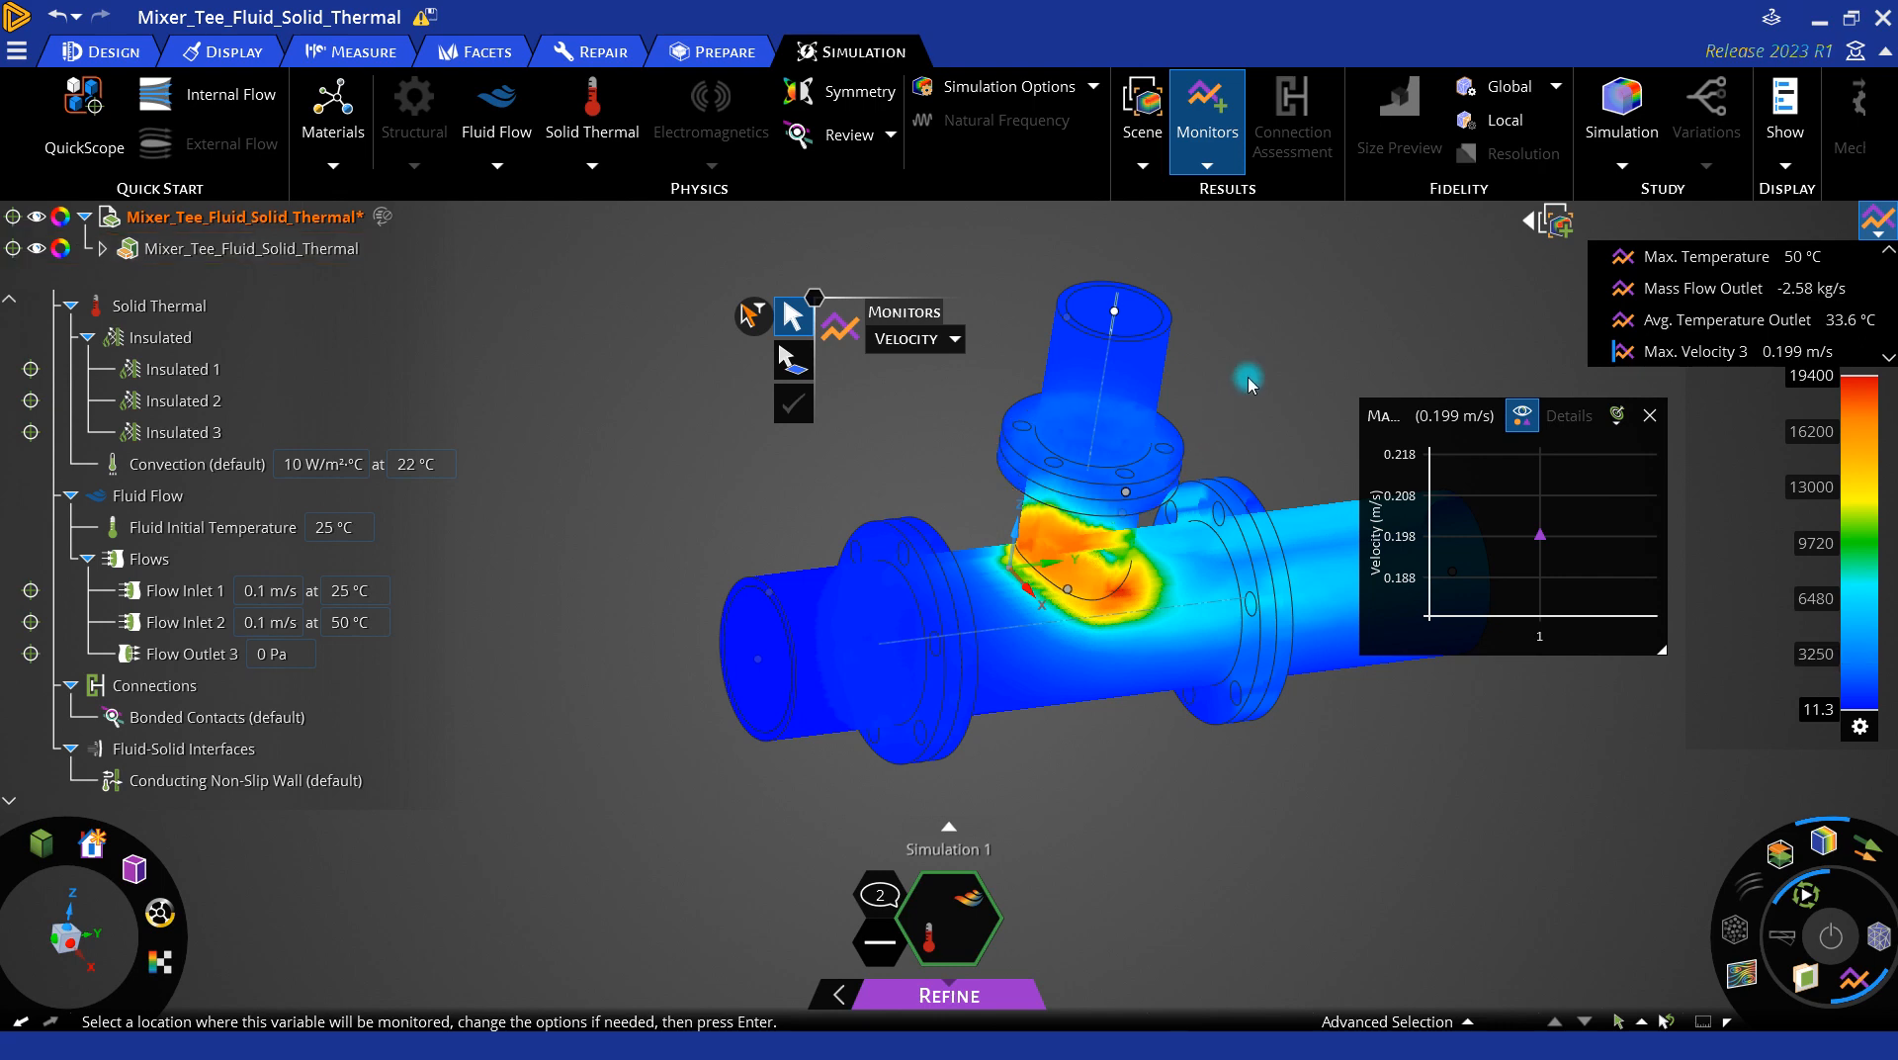
Step: Exit the Monitors tool and hide both the monitor list and the velocity chart
{"action": "key", "text": "Escape"}
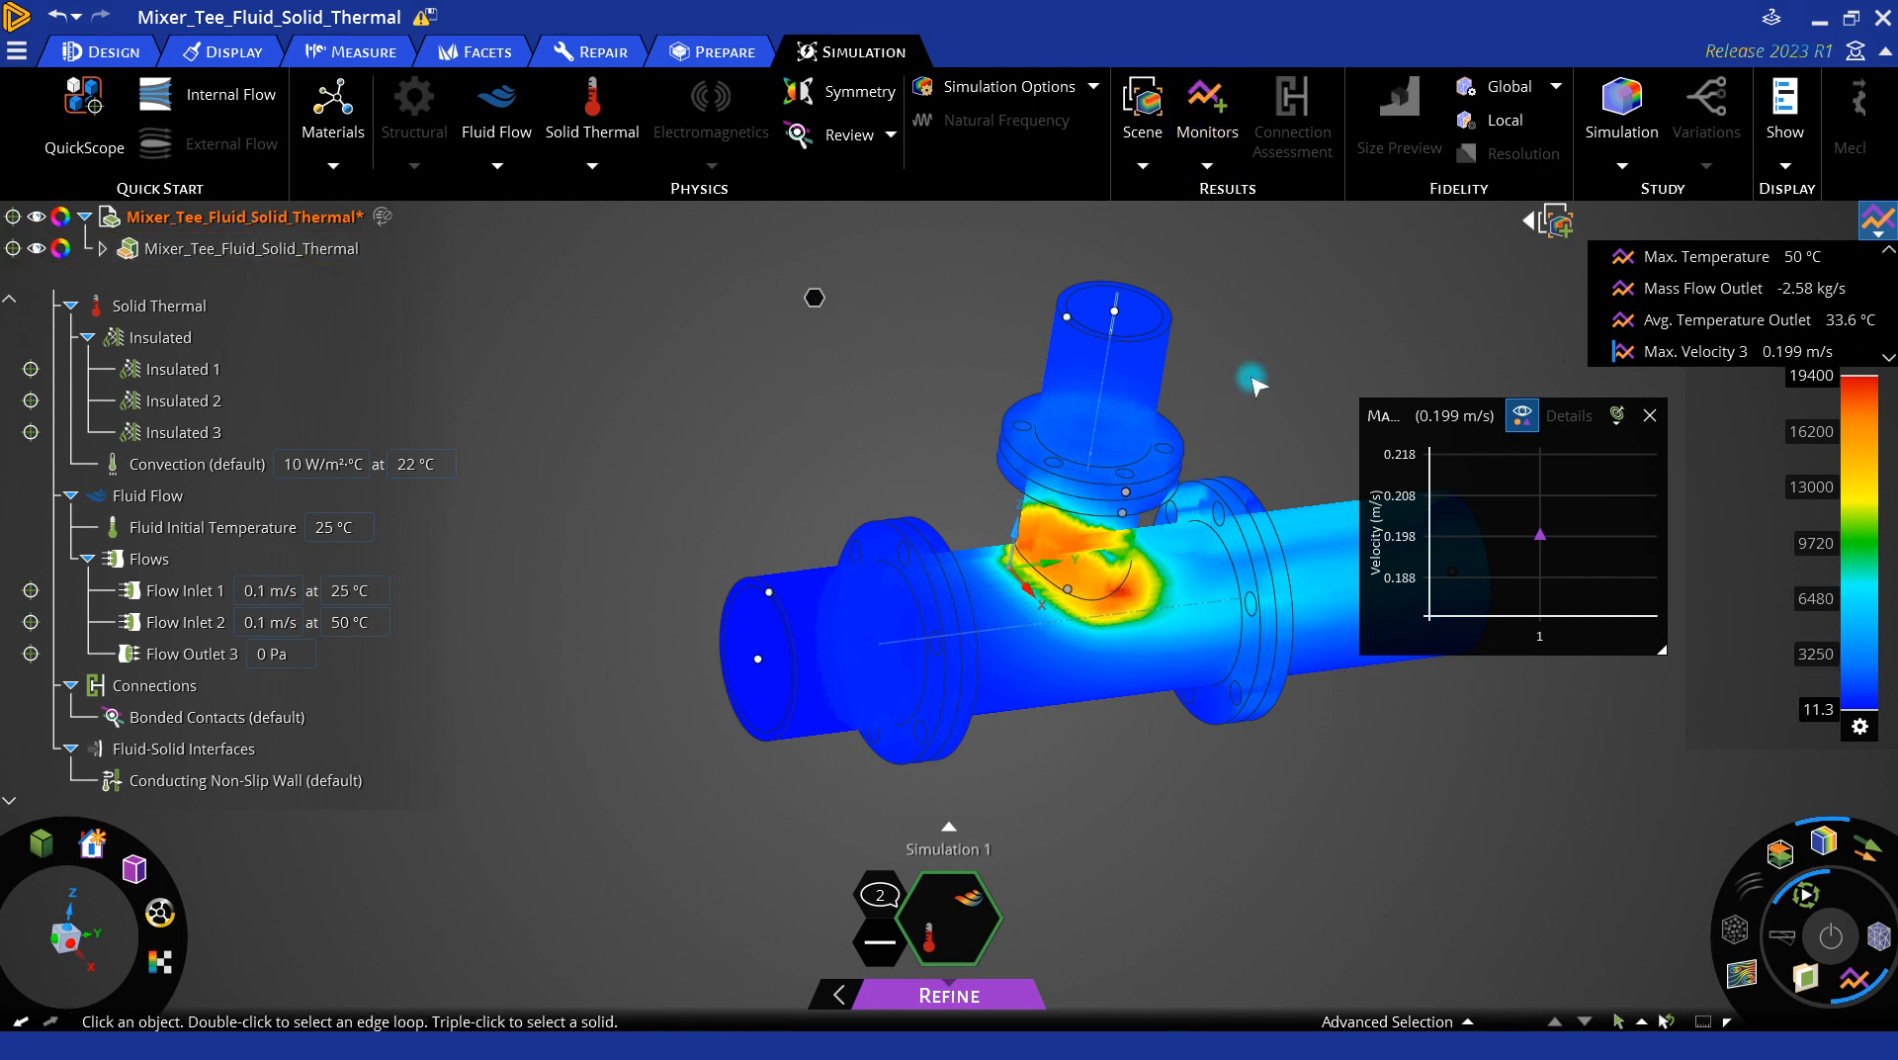
{"action": "left_click", "coordinate": [1881, 235]}
{"action": "left_click", "coordinate": [1650, 416]}
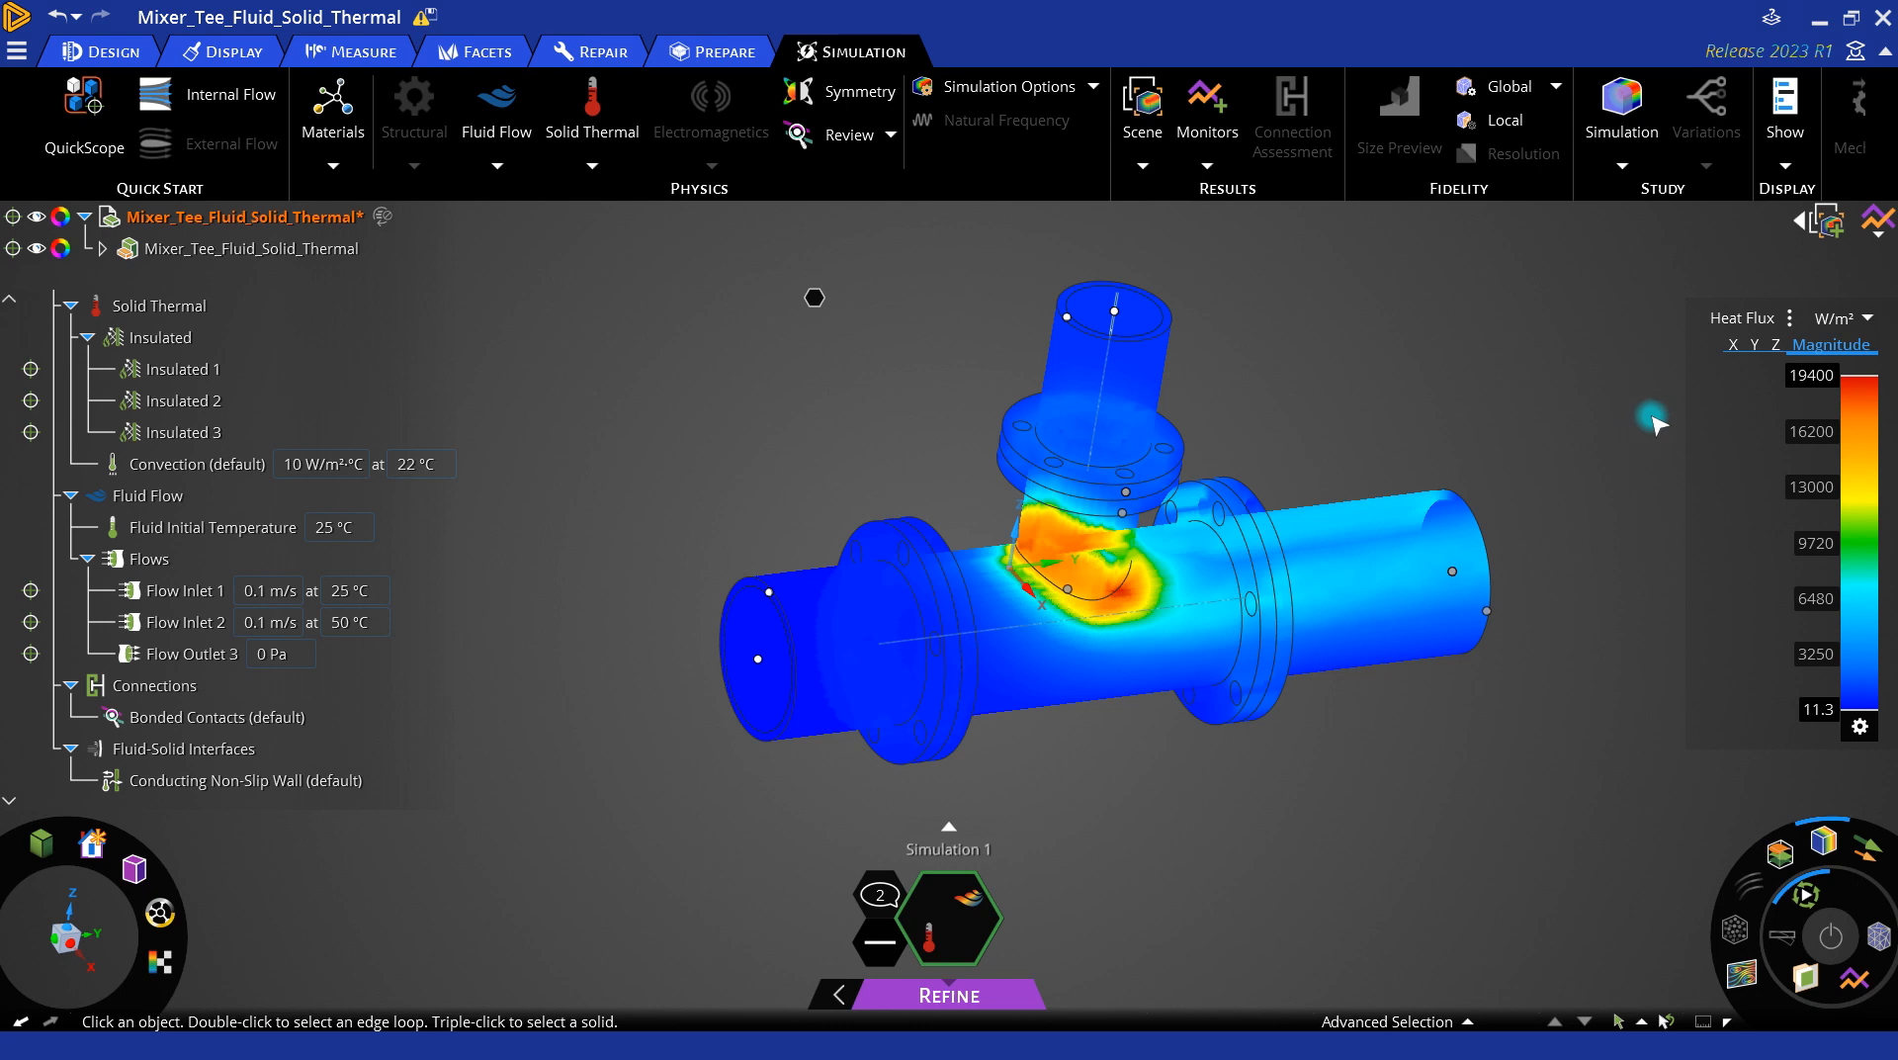
Step: View the heat flux results by component, going through X, Y and Z
{"action": "left_click", "coordinate": [1733, 348]}
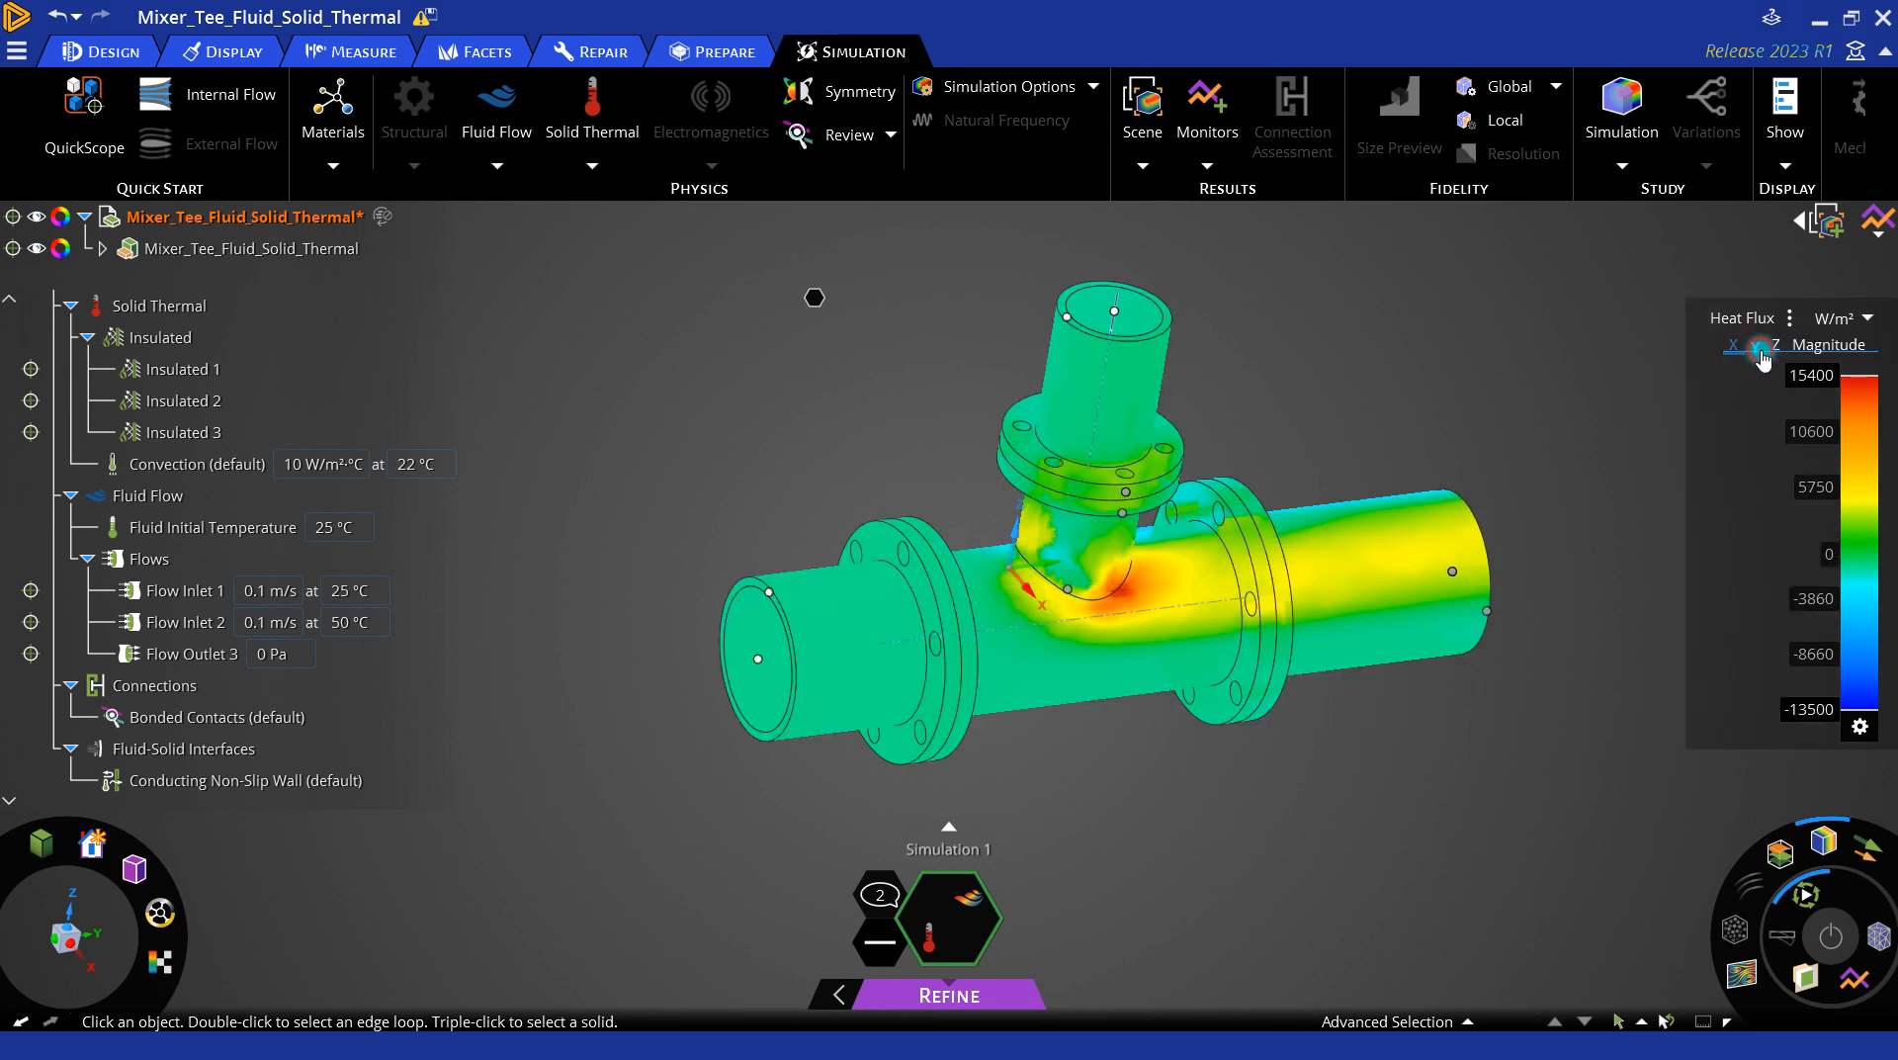
{"action": "left_click", "coordinate": [1757, 346]}
{"action": "left_click", "coordinate": [1781, 345]}
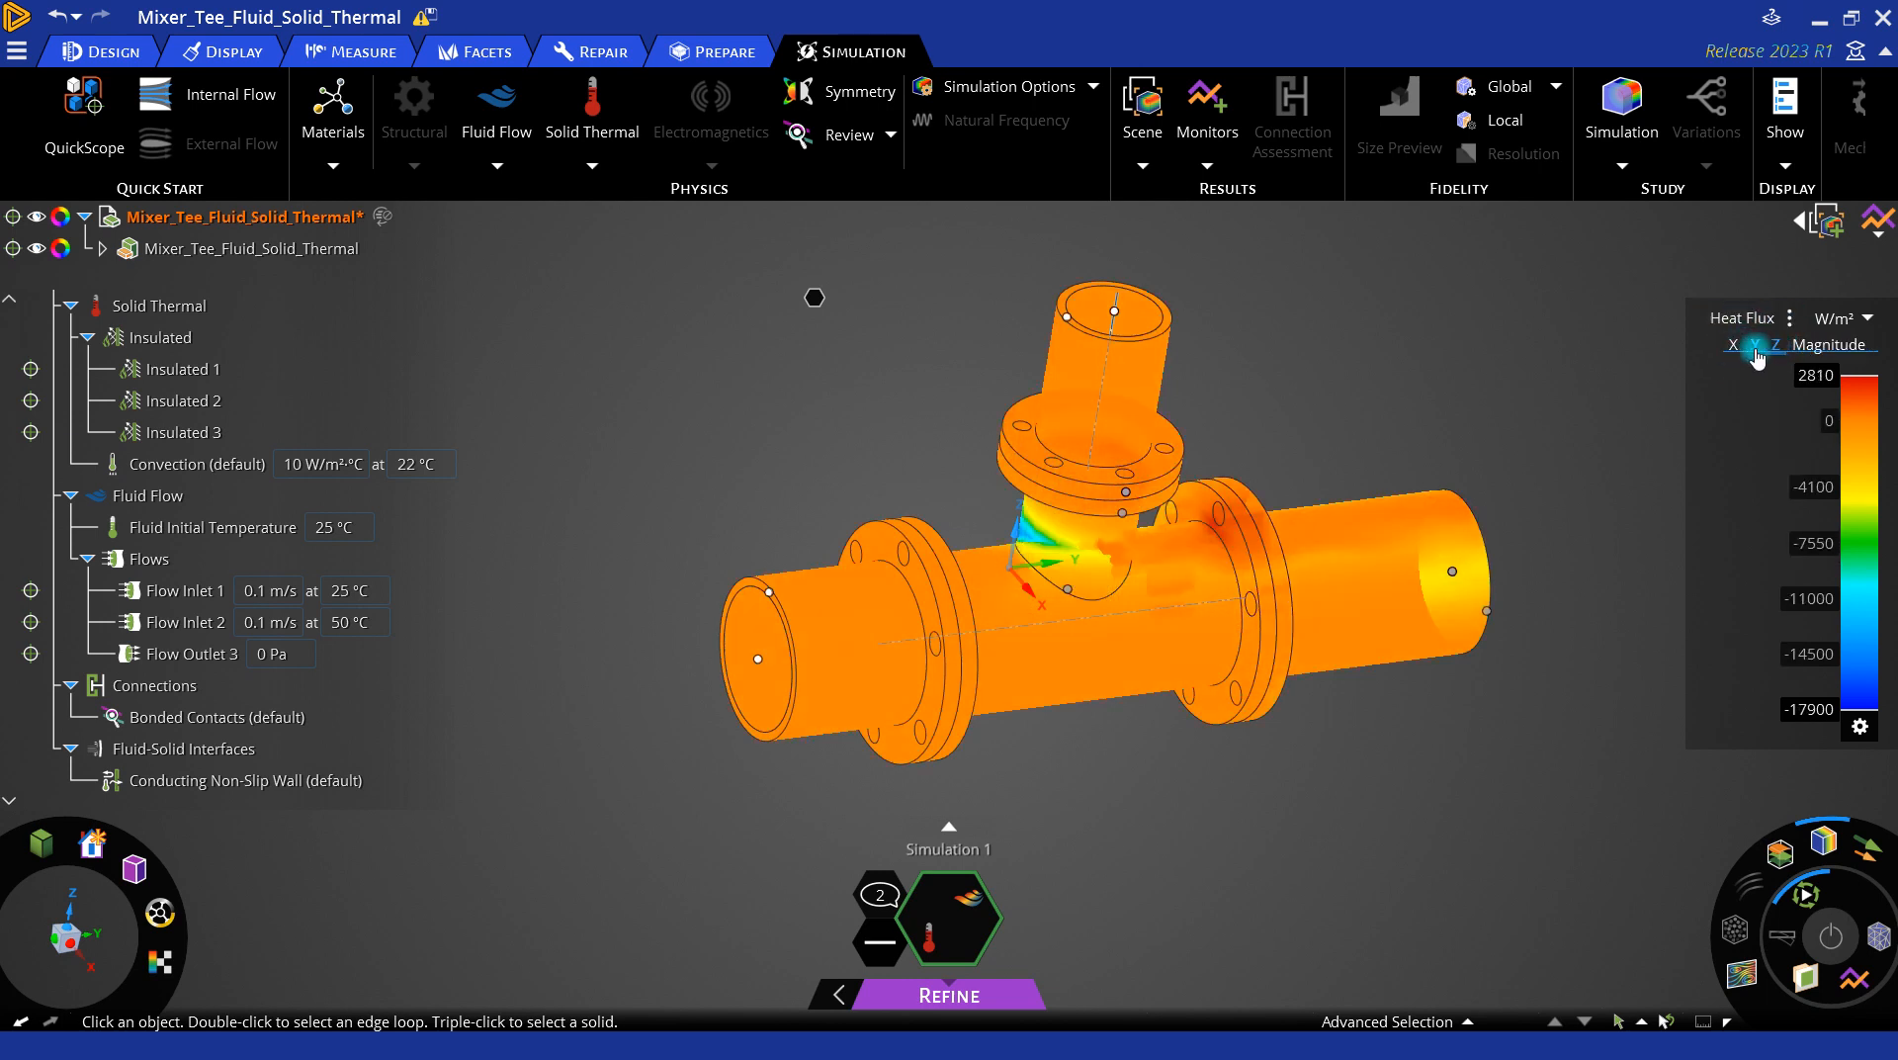
{"action": "mouse_move", "coordinate": [1144, 576]}
{"action": "middle_mouse_down"}
{"action": "mouse_move", "coordinate": [1094, 546]}
{"action": "mouse_move", "coordinate": [876, 525]}
{"action": "mouse_move", "coordinate": [924, 619]}
{"action": "mouse_move", "coordinate": [1100, 620]}
{"action": "mouse_move", "coordinate": [1127, 583]}
{"action": "middle_mouse_up"}
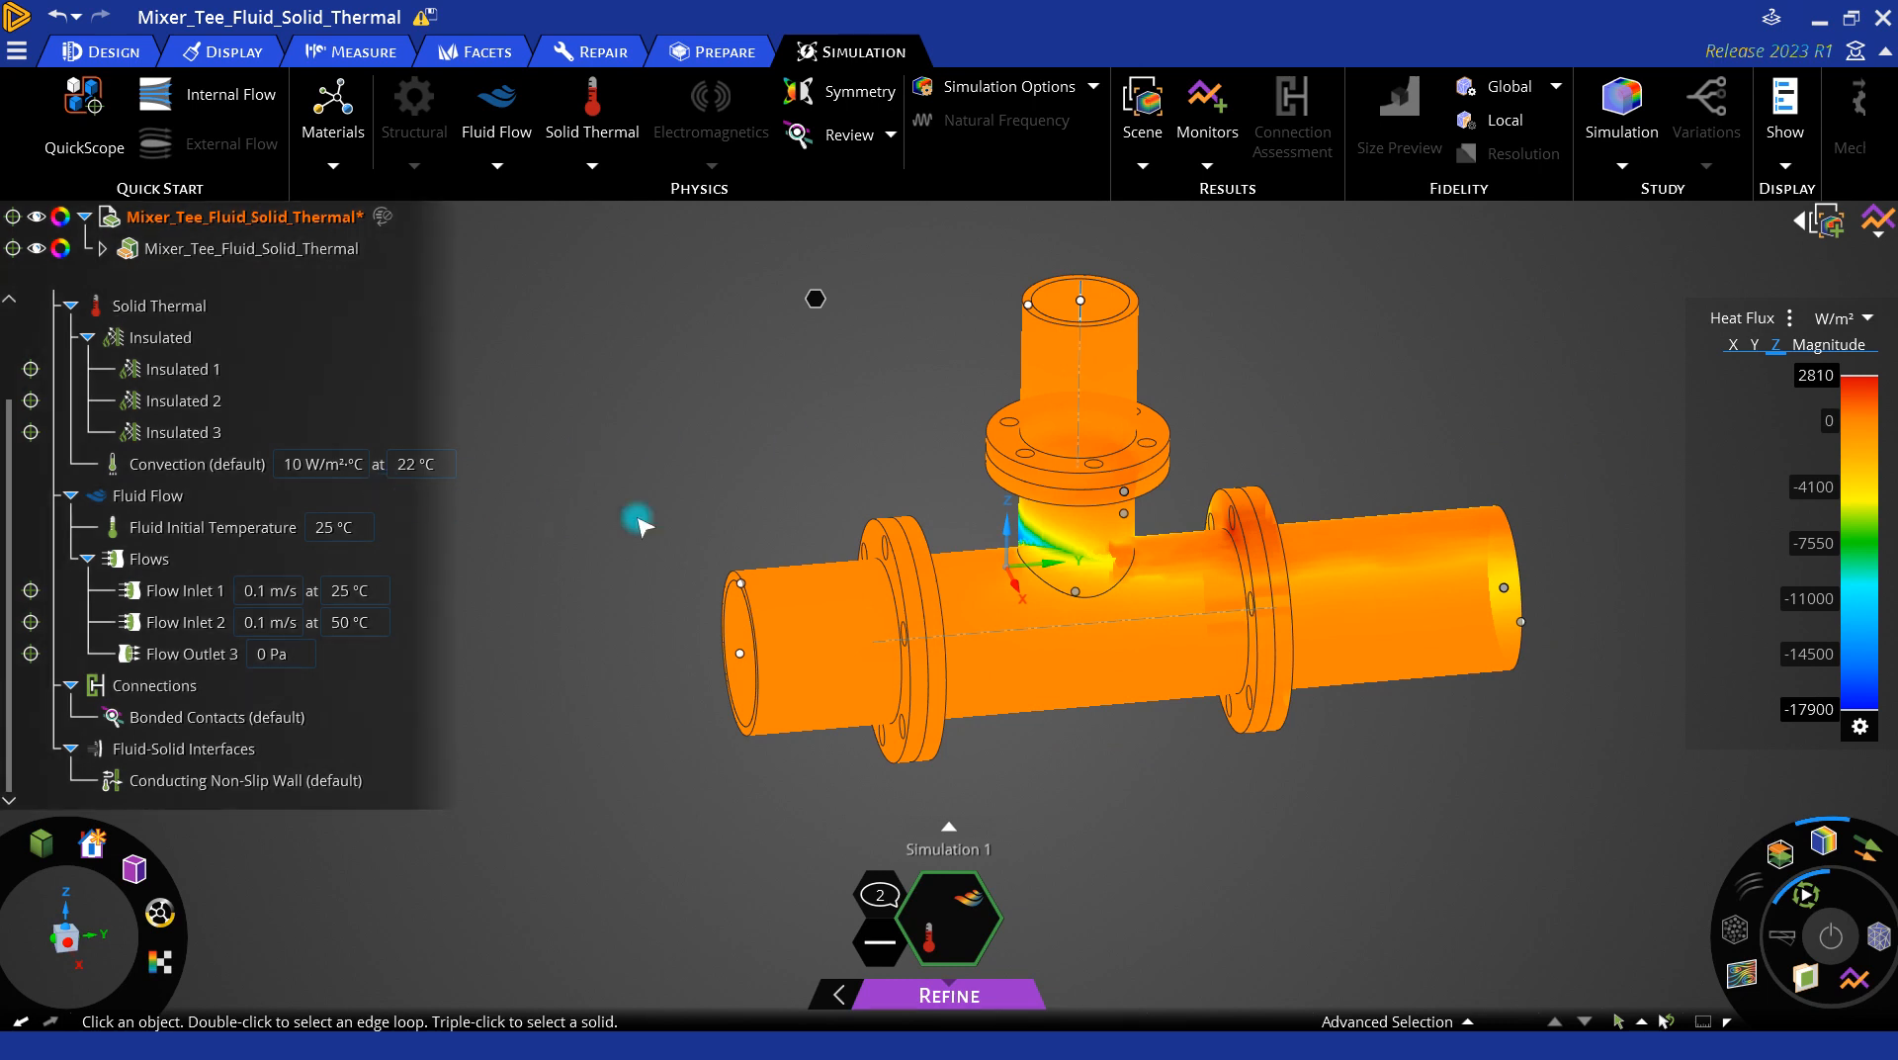
Step: Check which parts of the model the default convection and the Insulated conditions apply to
{"action": "left_click", "coordinate": [254, 464]}
{"action": "scroll", "coordinate": [254, 470], "scroll_direction": "up", "scroll_amount": 2}
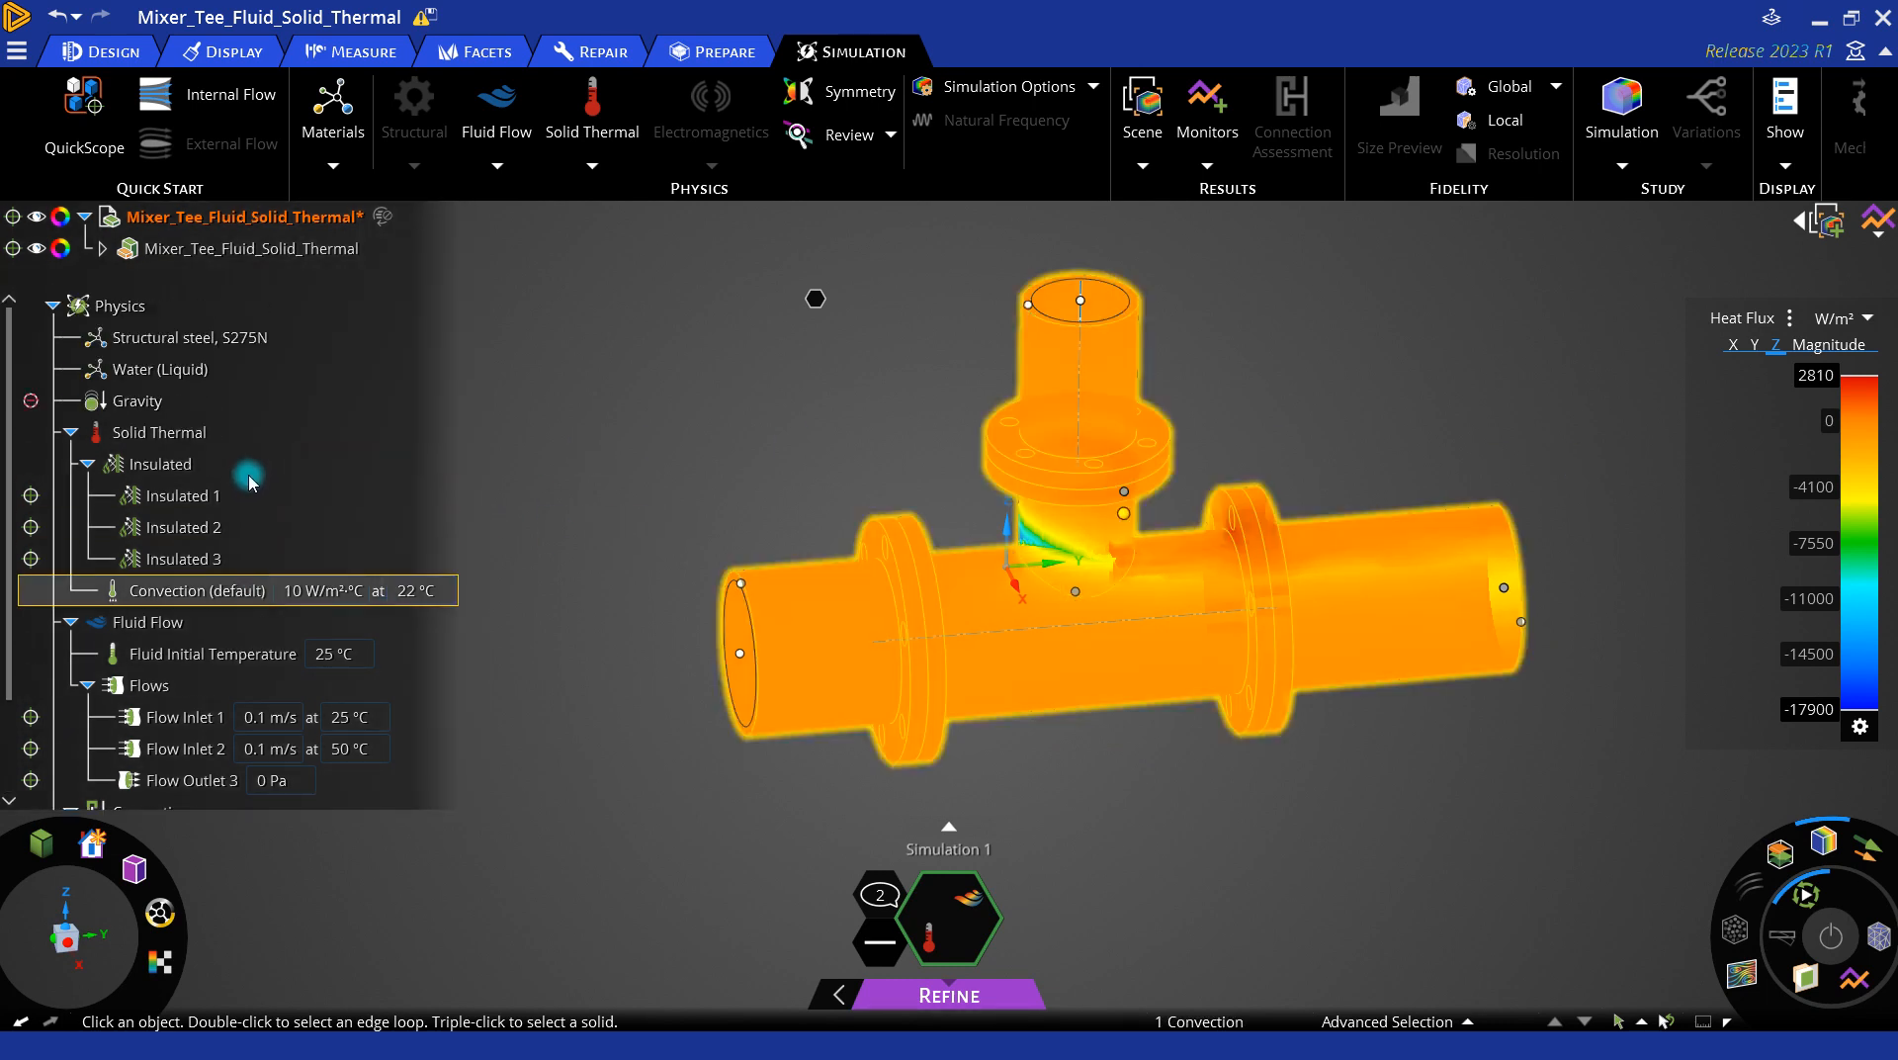
{"action": "left_click", "coordinate": [250, 484]}
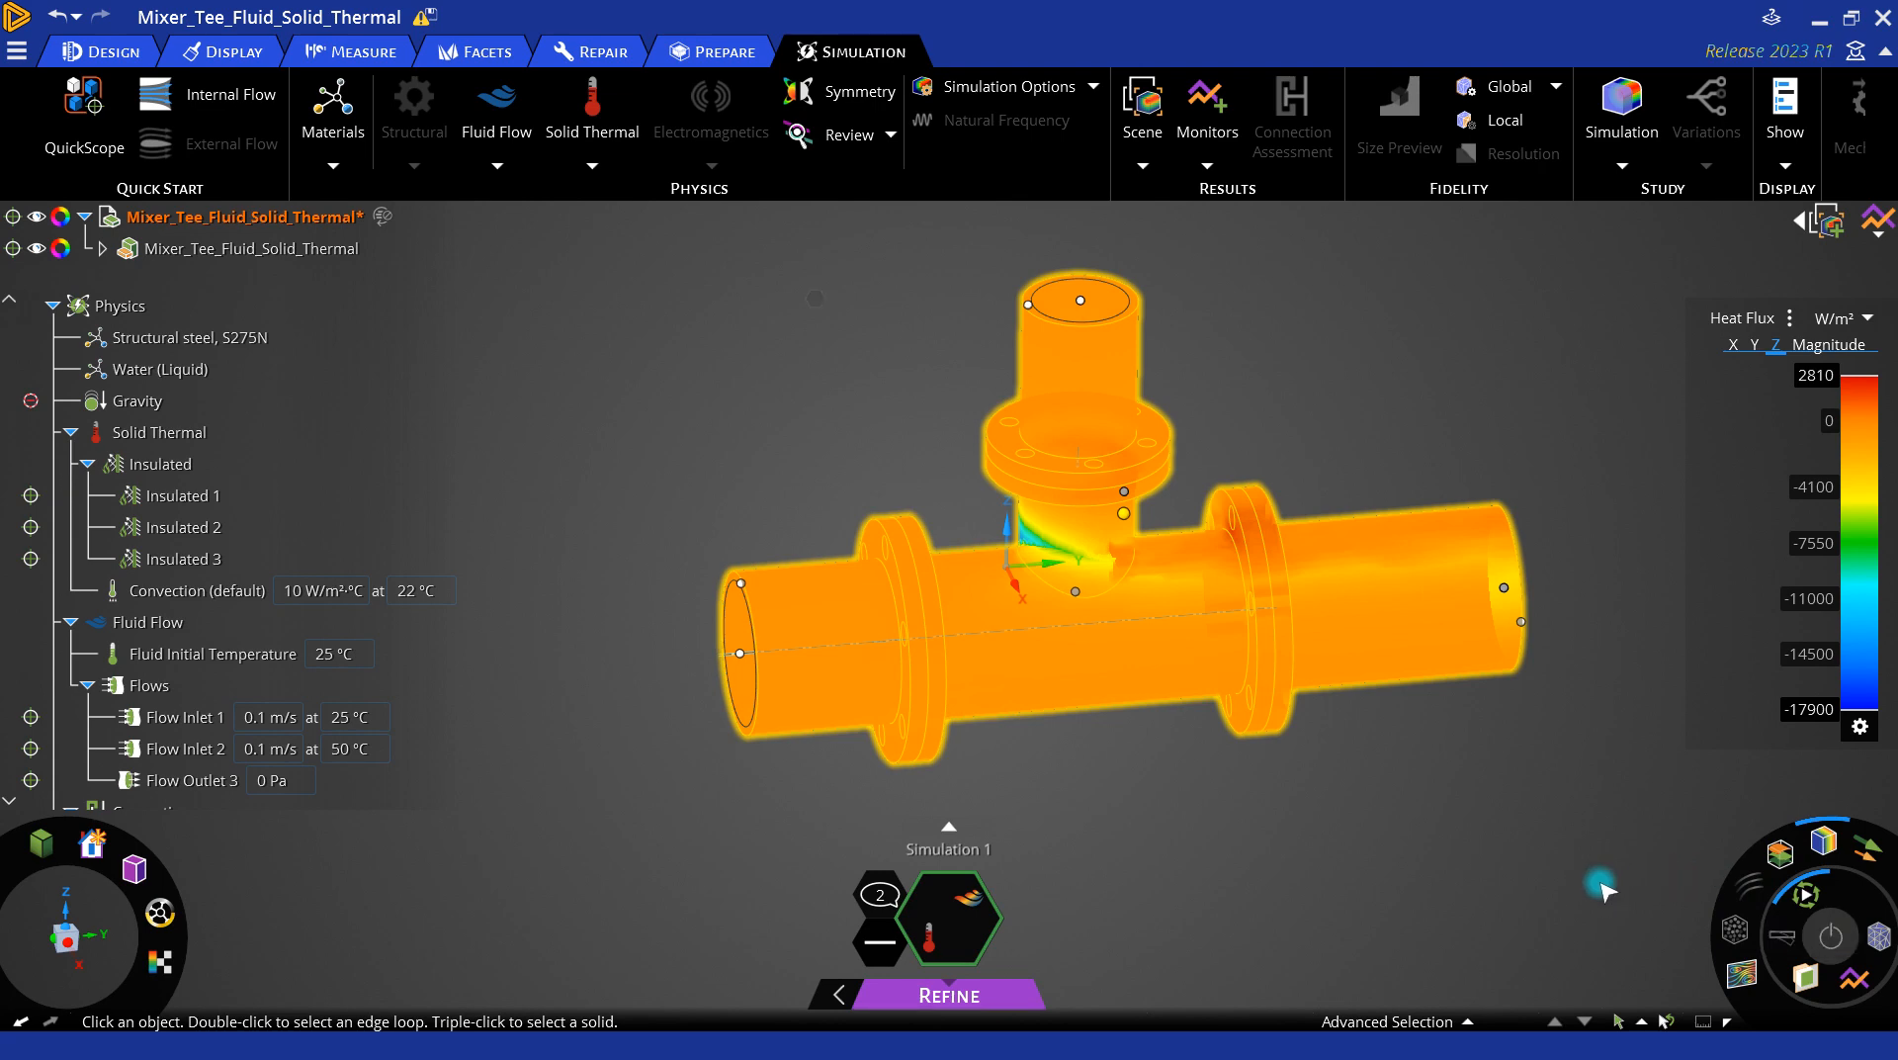
{"action": "mouse_move", "coordinate": [1130, 841]}
{"action": "middle_mouse_down"}
{"action": "mouse_move", "coordinate": [1169, 835]}
{"action": "mouse_move", "coordinate": [1143, 856]}
{"action": "middle_mouse_up"}
{"action": "left_click", "coordinate": [113, 462]}
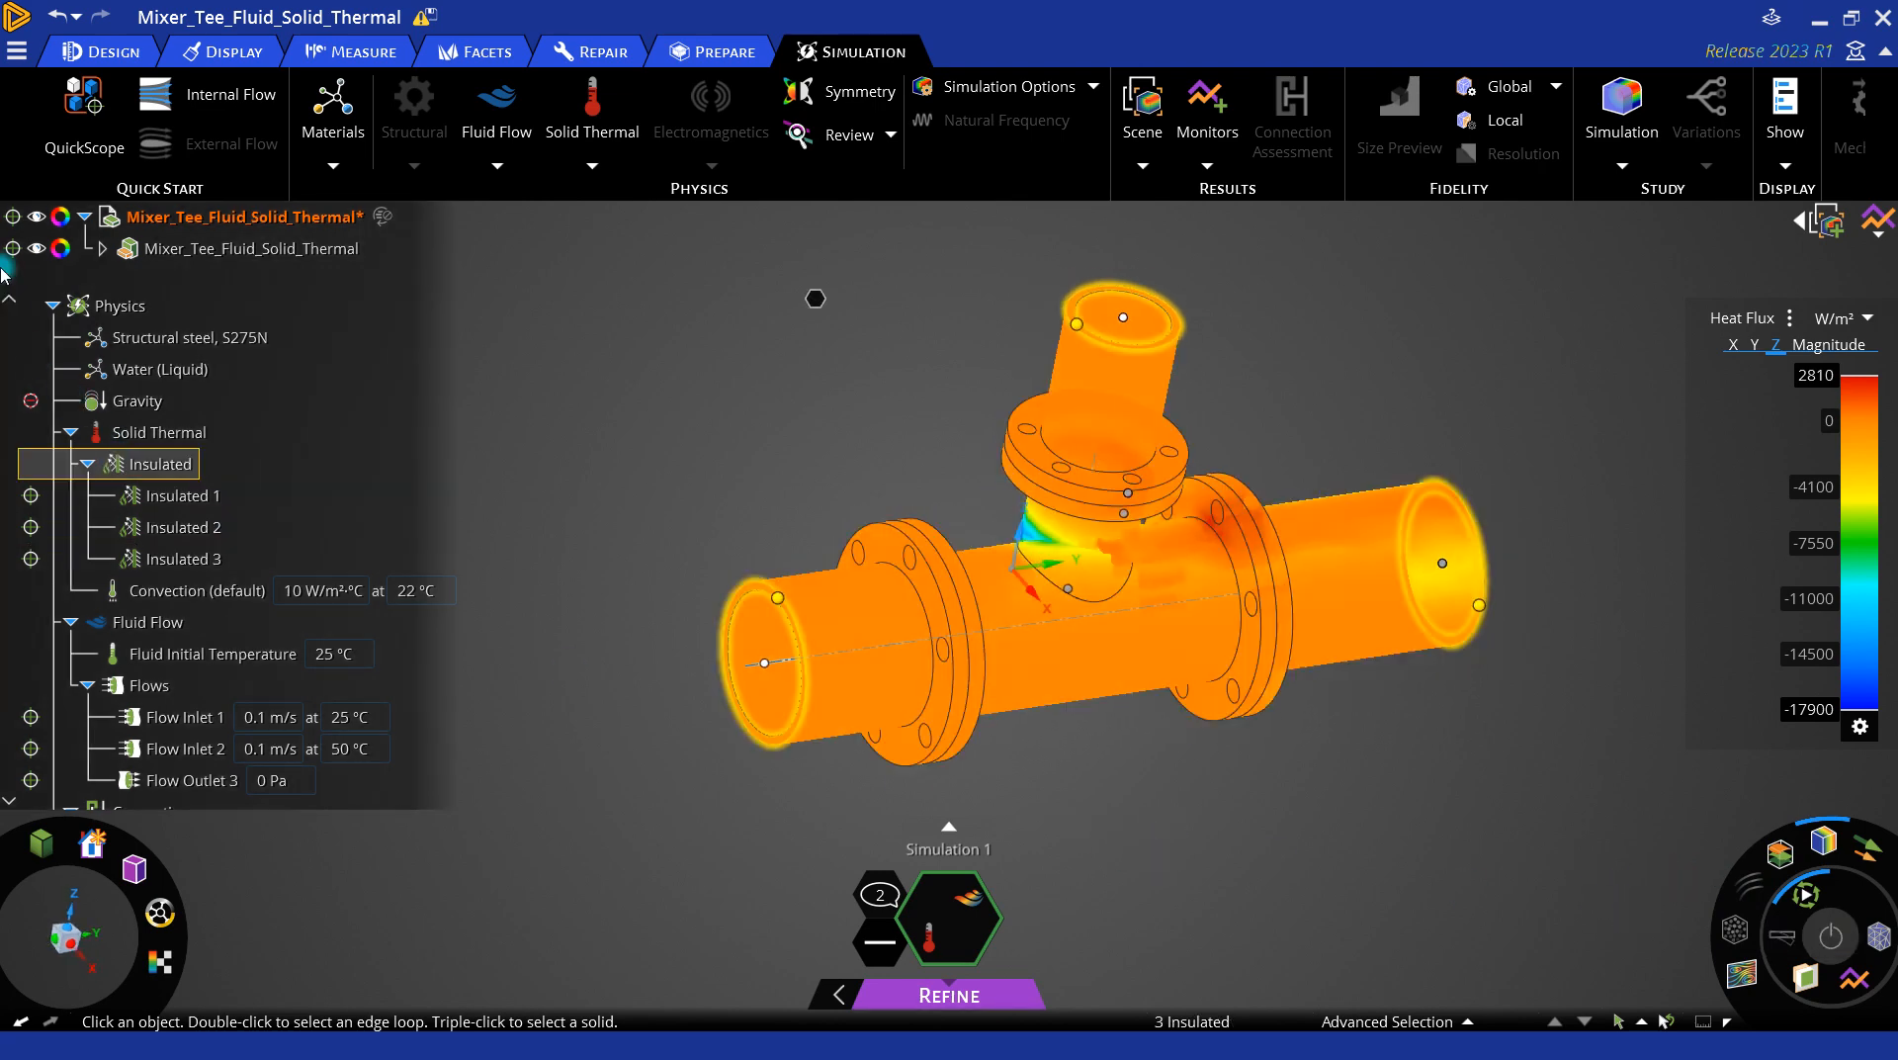
Step: Expand the model structure and check the Pipe2 and Tee components and the Structural steel, S275N material assignment
{"action": "left_click", "coordinate": [103, 249]}
{"action": "left_click", "coordinate": [194, 394]}
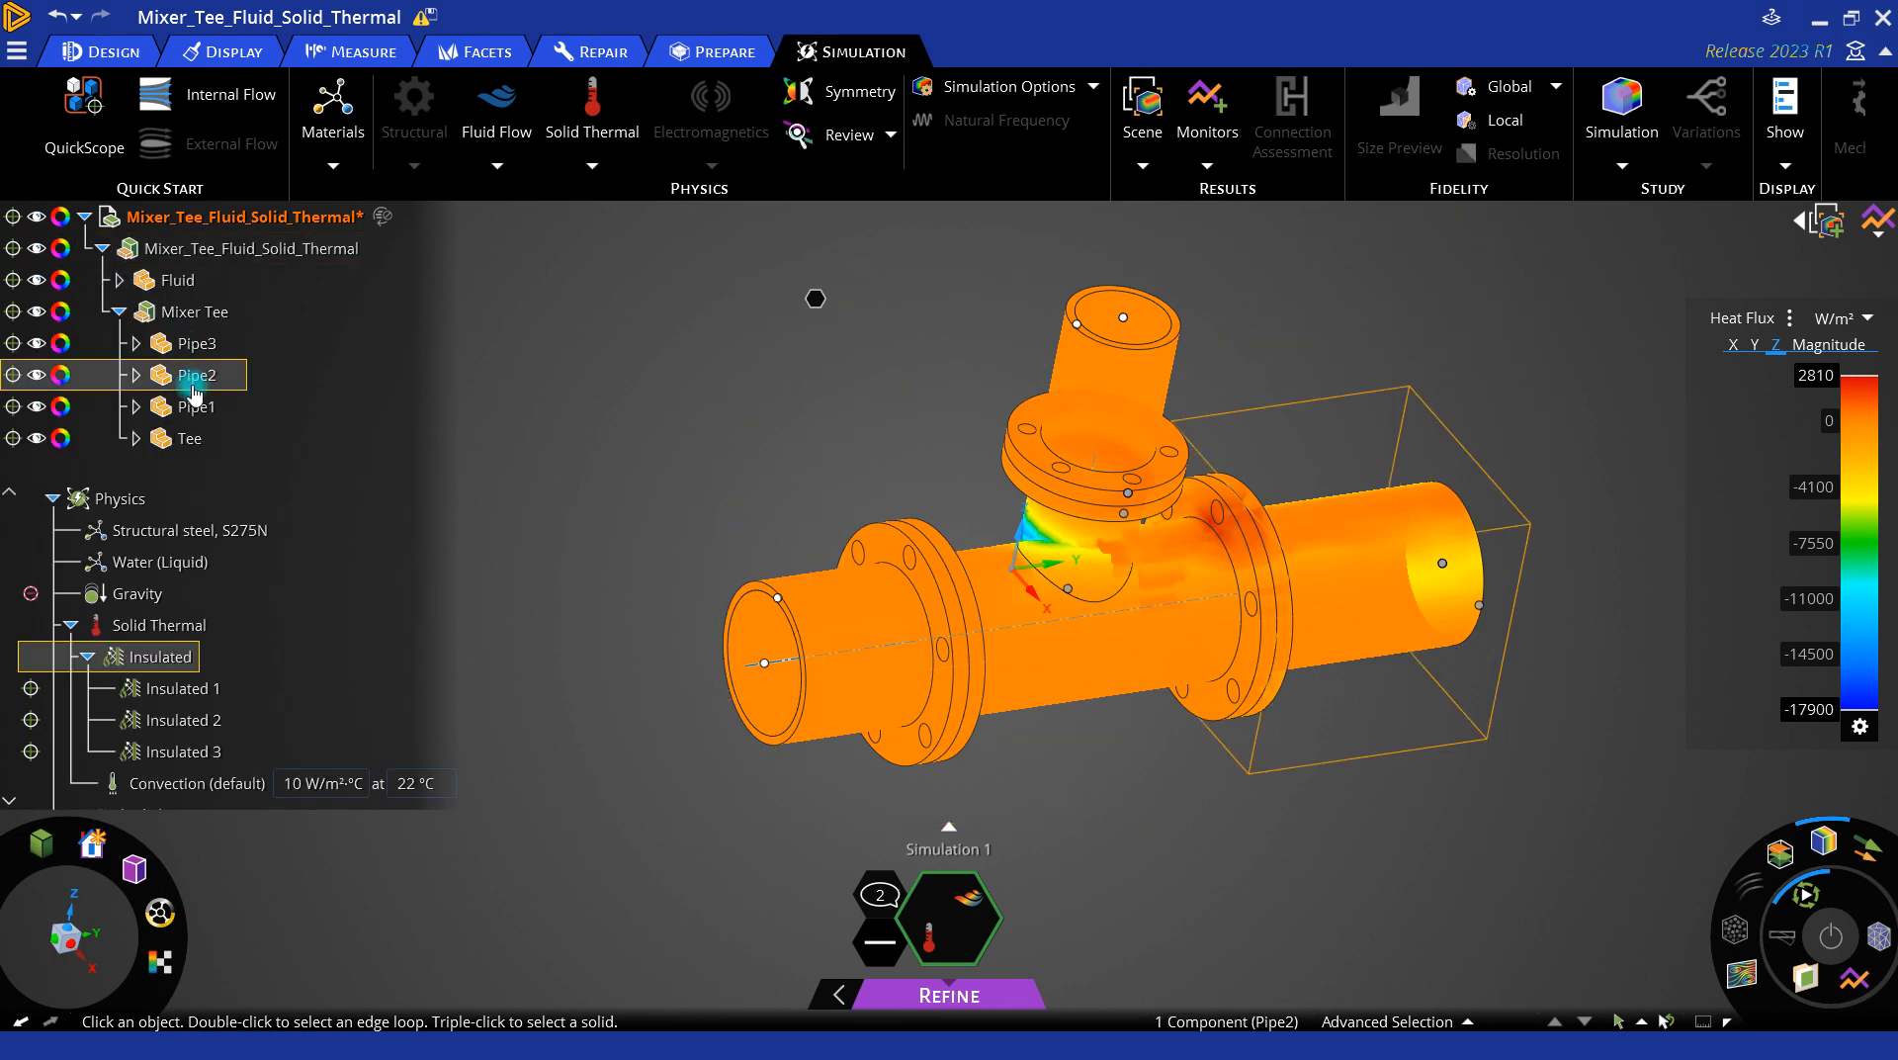
{"action": "left_click", "coordinate": [341, 492]}
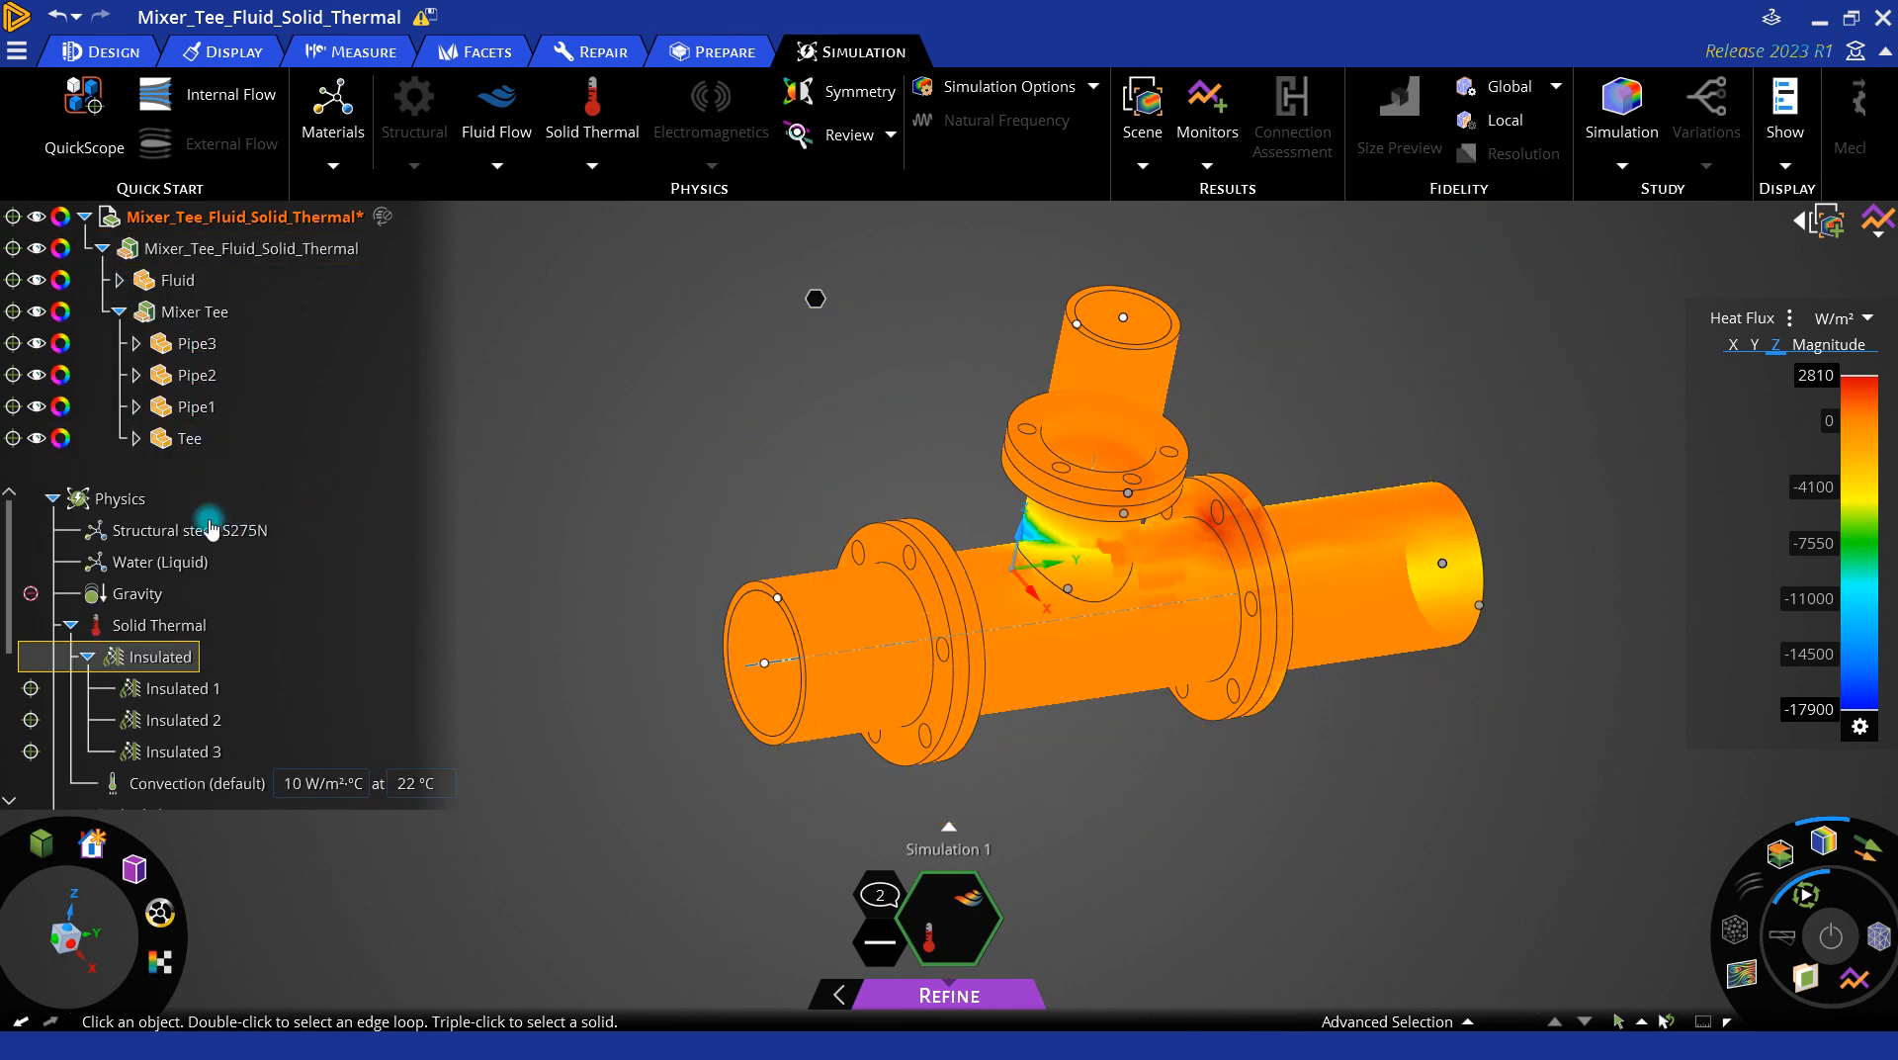
{"action": "left_click", "coordinate": [134, 539]}
{"action": "left_click", "coordinate": [138, 446]}
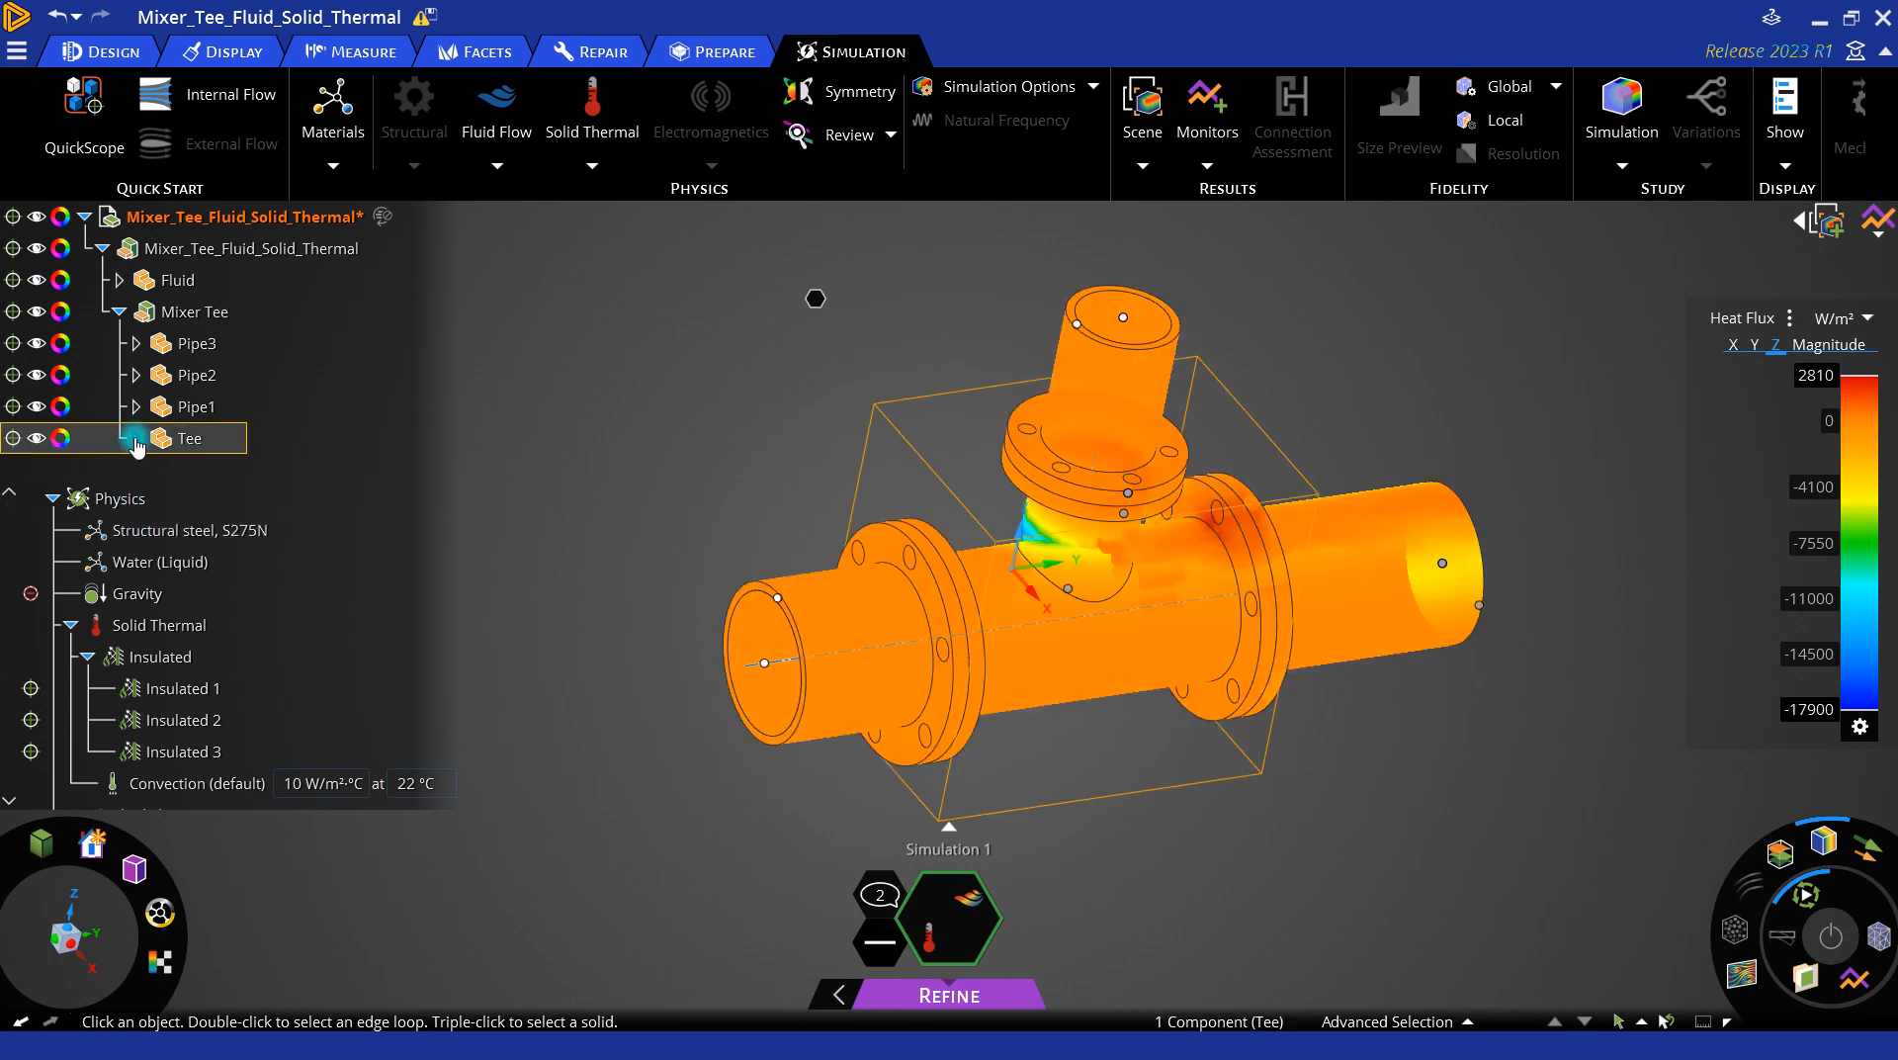
Step: Check which body the Water (Liquid) material is assigned to, leaving the model structure collapsed
{"action": "left_click", "coordinate": [137, 564]}
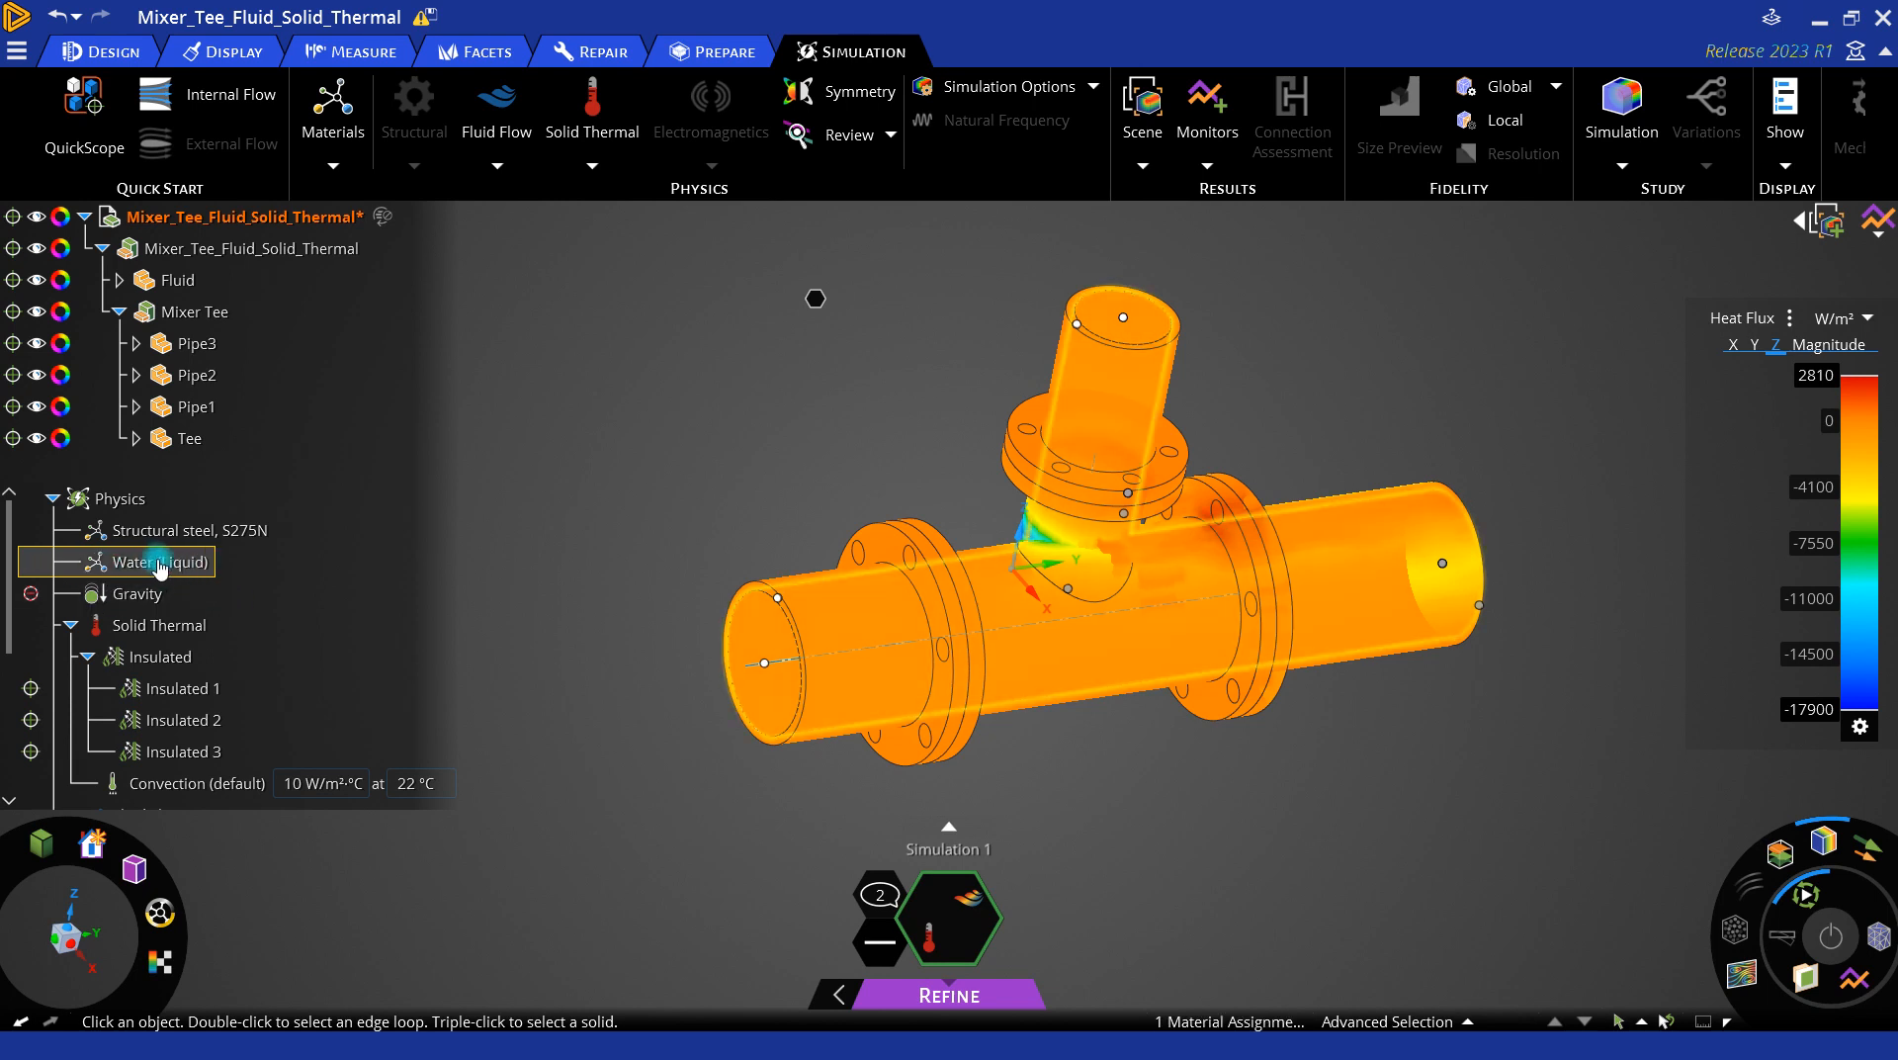
{"action": "left_click", "coordinate": [500, 614]}
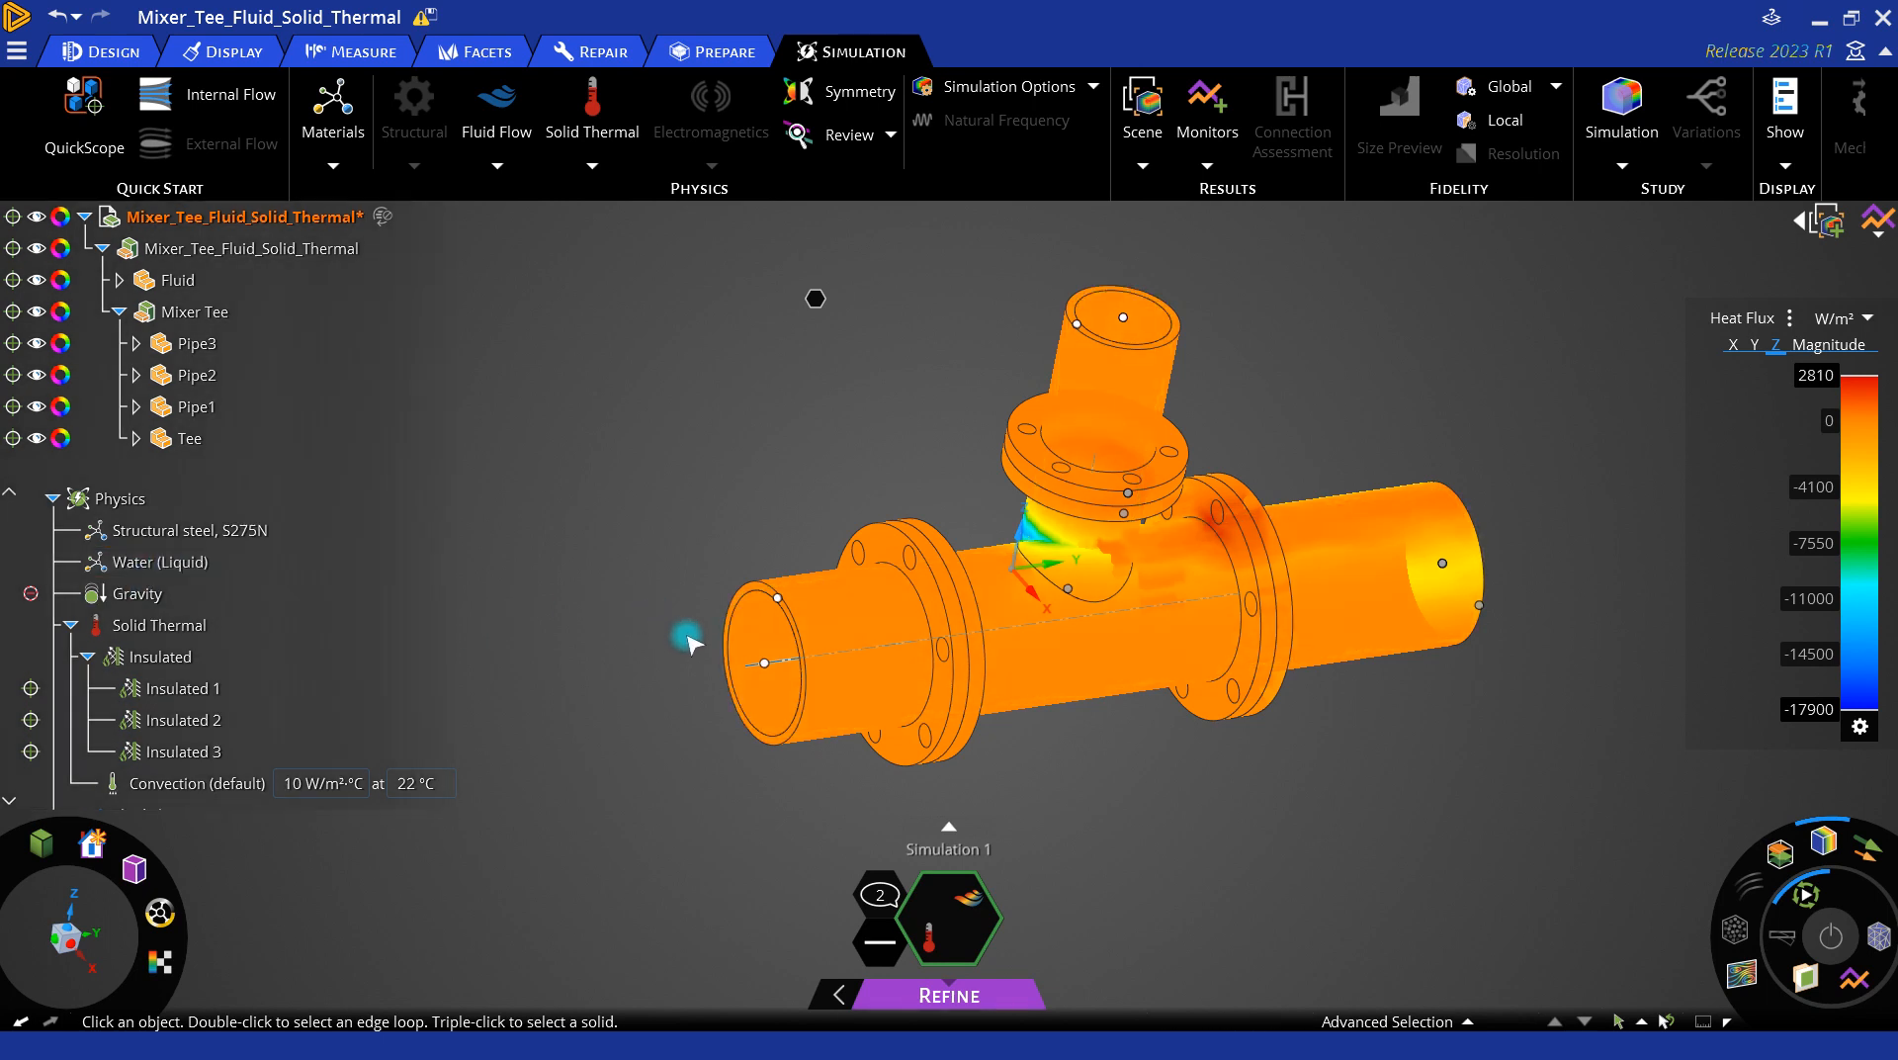
{"action": "left_click", "coordinate": [141, 563]}
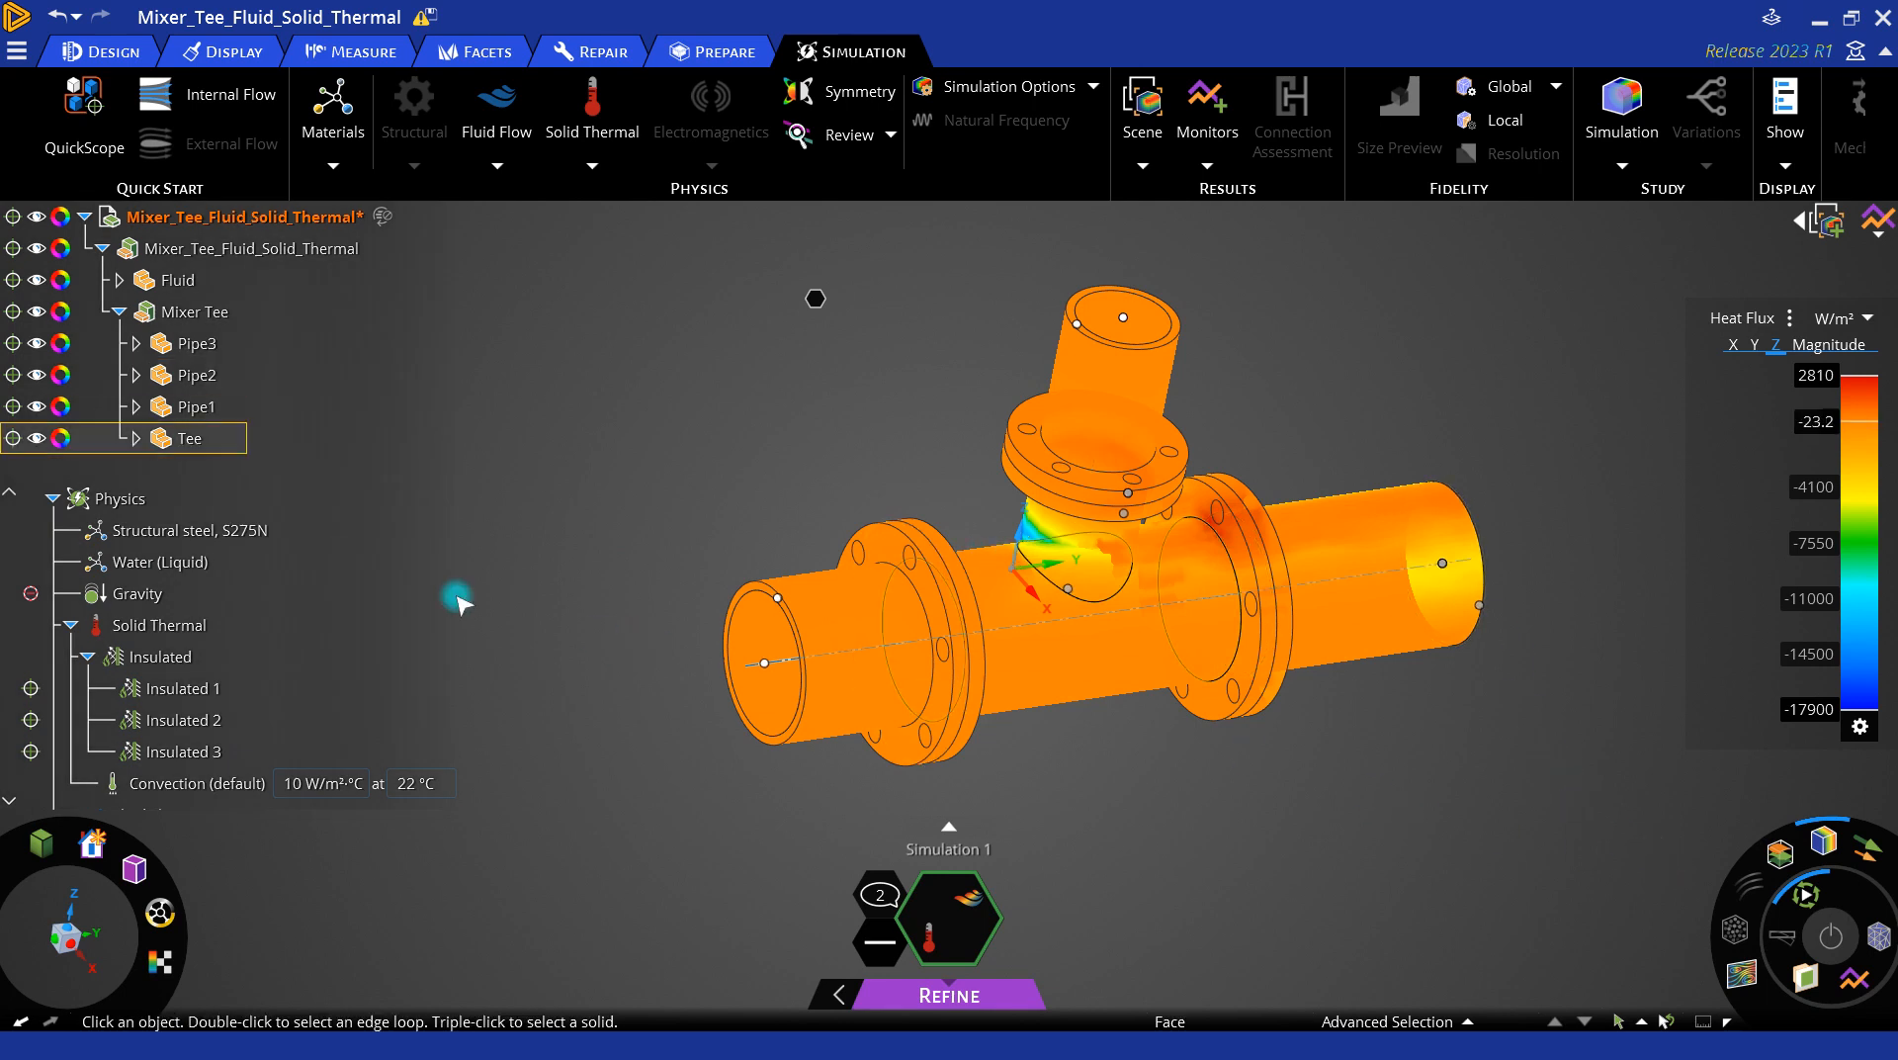
{"action": "left_click", "coordinate": [99, 255]}
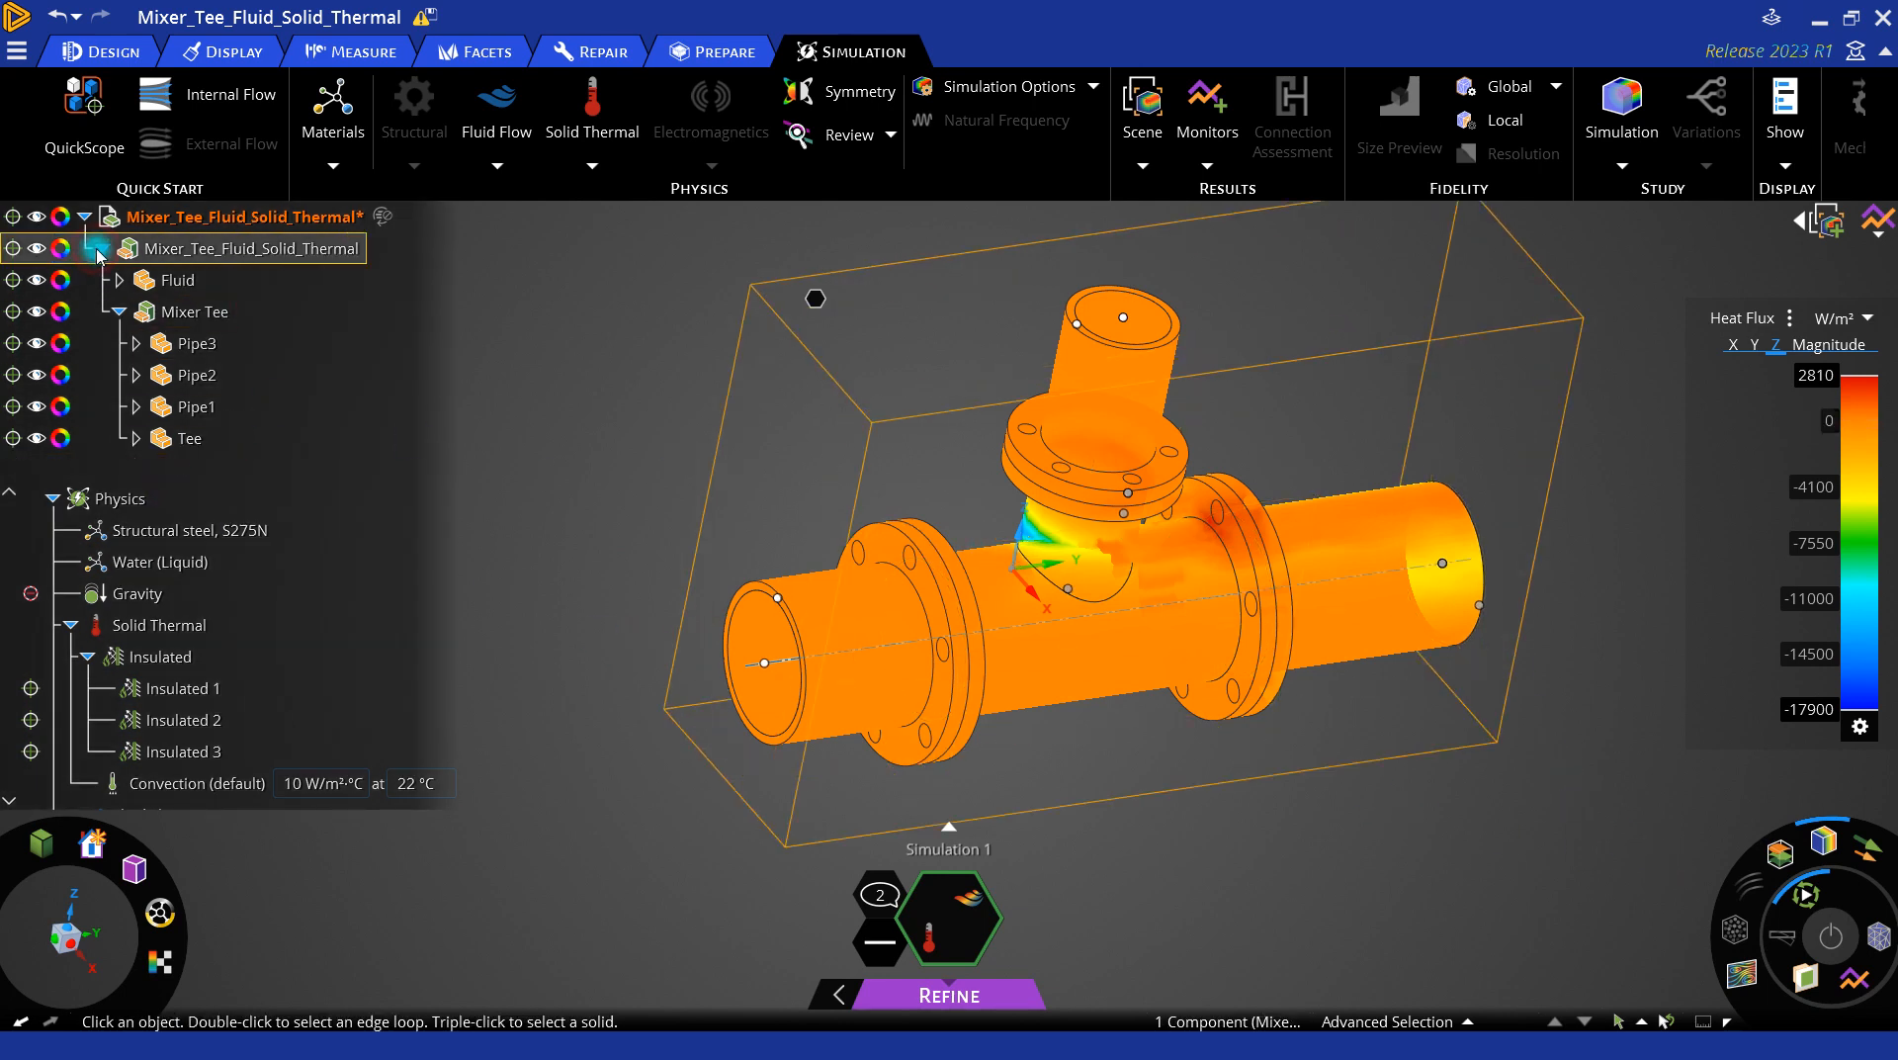
Step: Show the Z heat flux on a cutting plane and turn off the surface contours
{"action": "mouse_move", "coordinate": [1834, 842]}
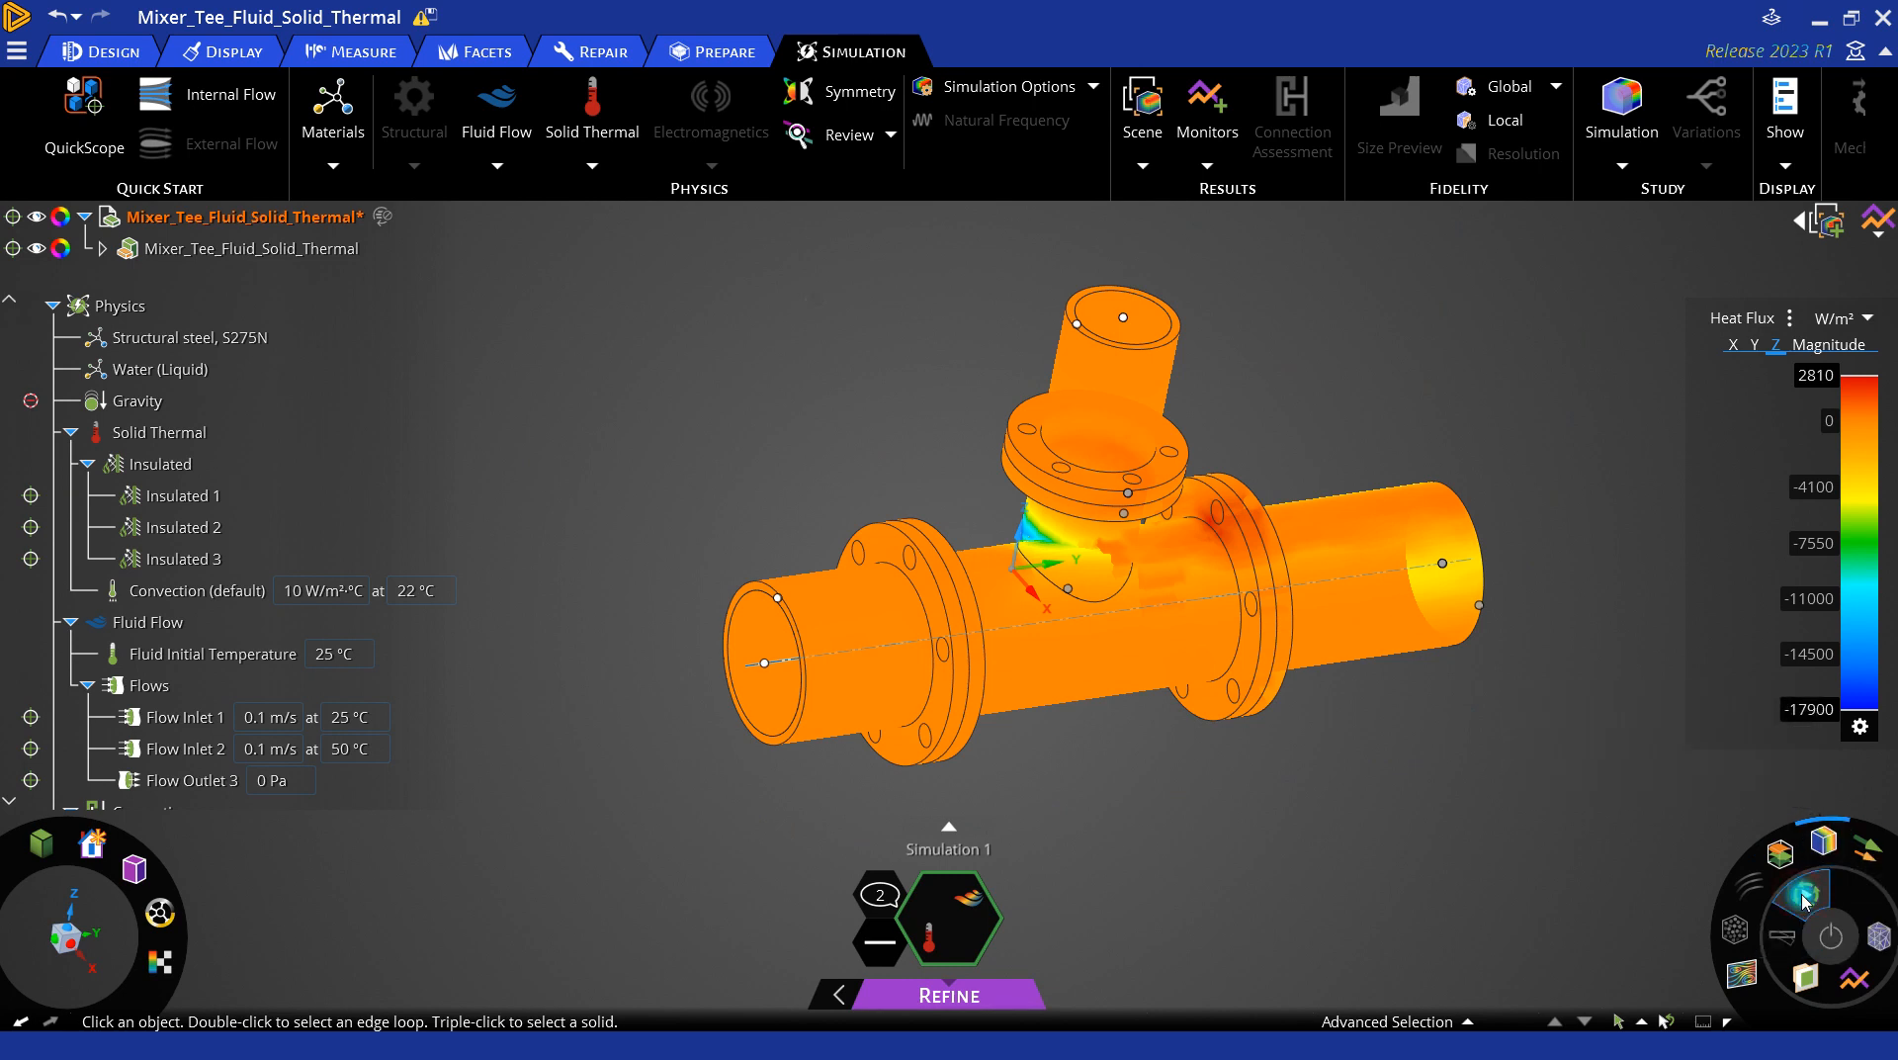
{"action": "left_click", "coordinate": [1731, 972]}
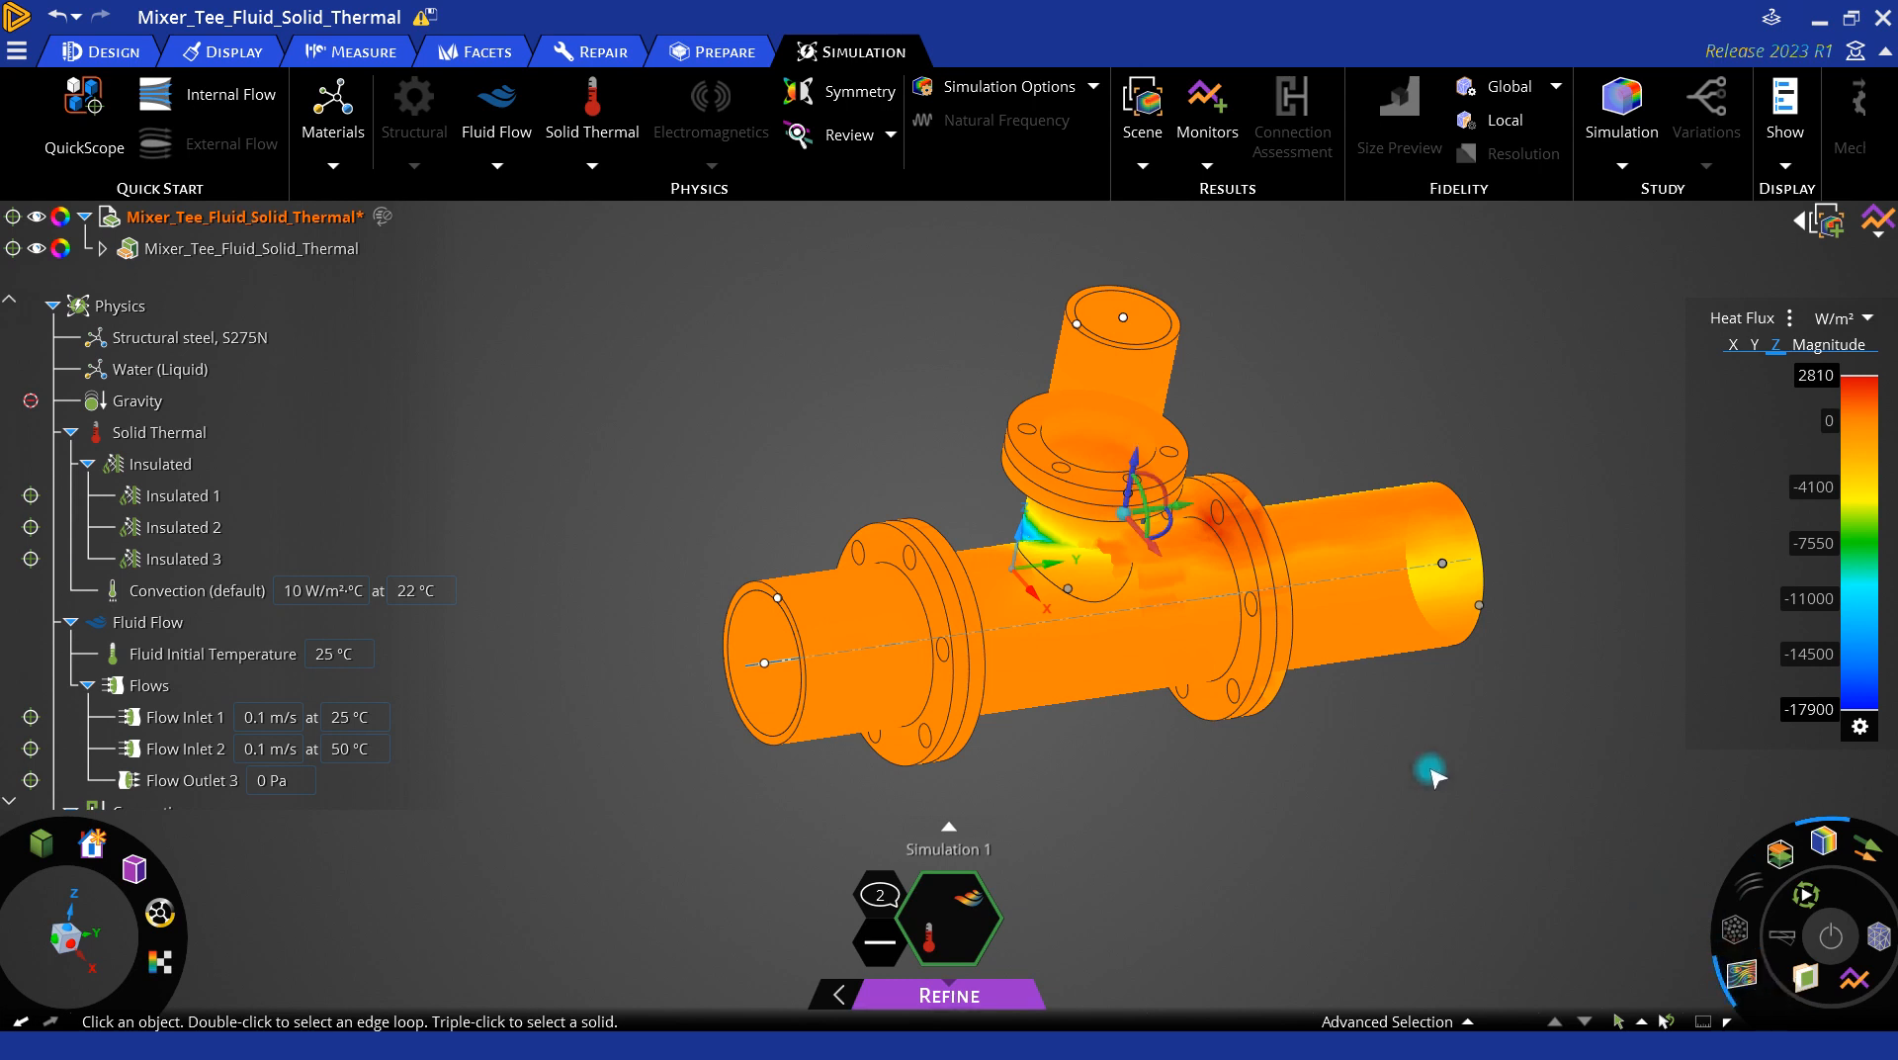
{"action": "left_click", "coordinate": [1827, 842]}
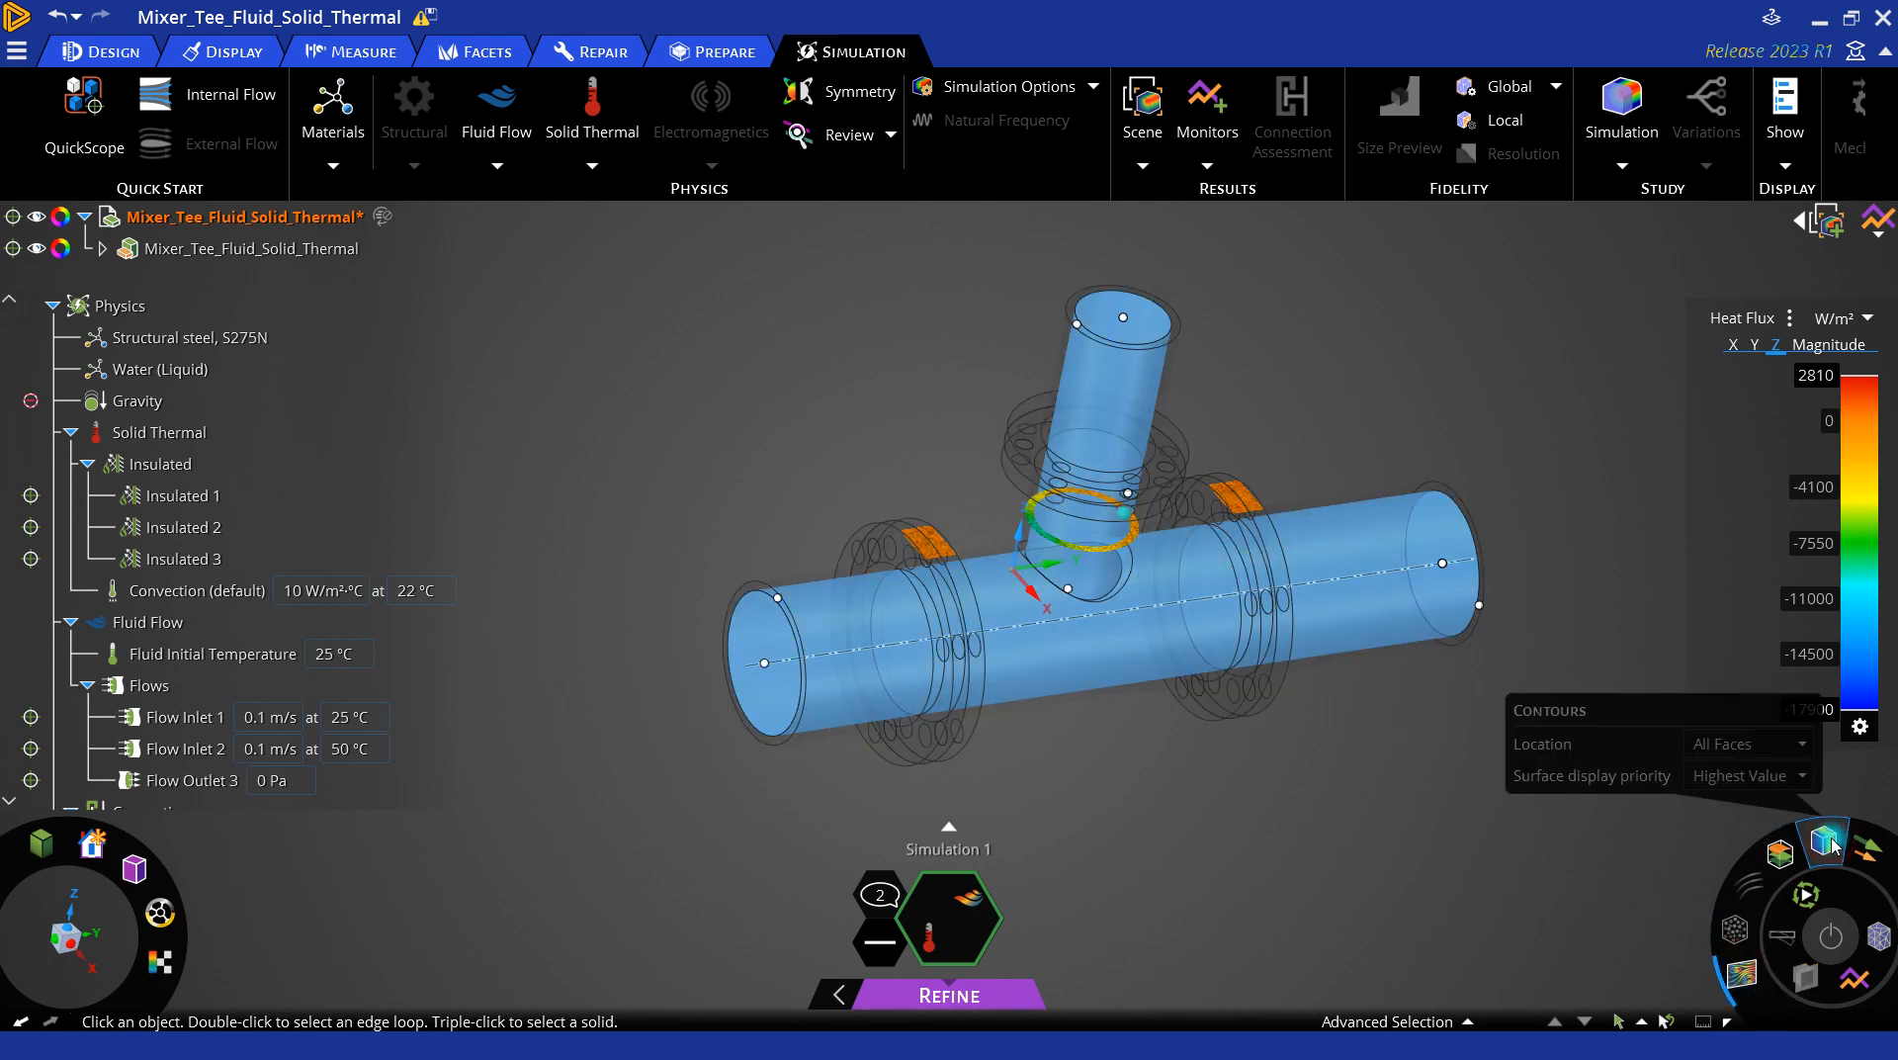
Step: Examine the Z heat flux on the cut through the branch pipe wall and the flanges from close up
{"action": "left_click", "coordinate": [1057, 618]}
{"action": "middle_click_drag", "start_coordinate": [1057, 618], "coordinate": [1018, 615]}
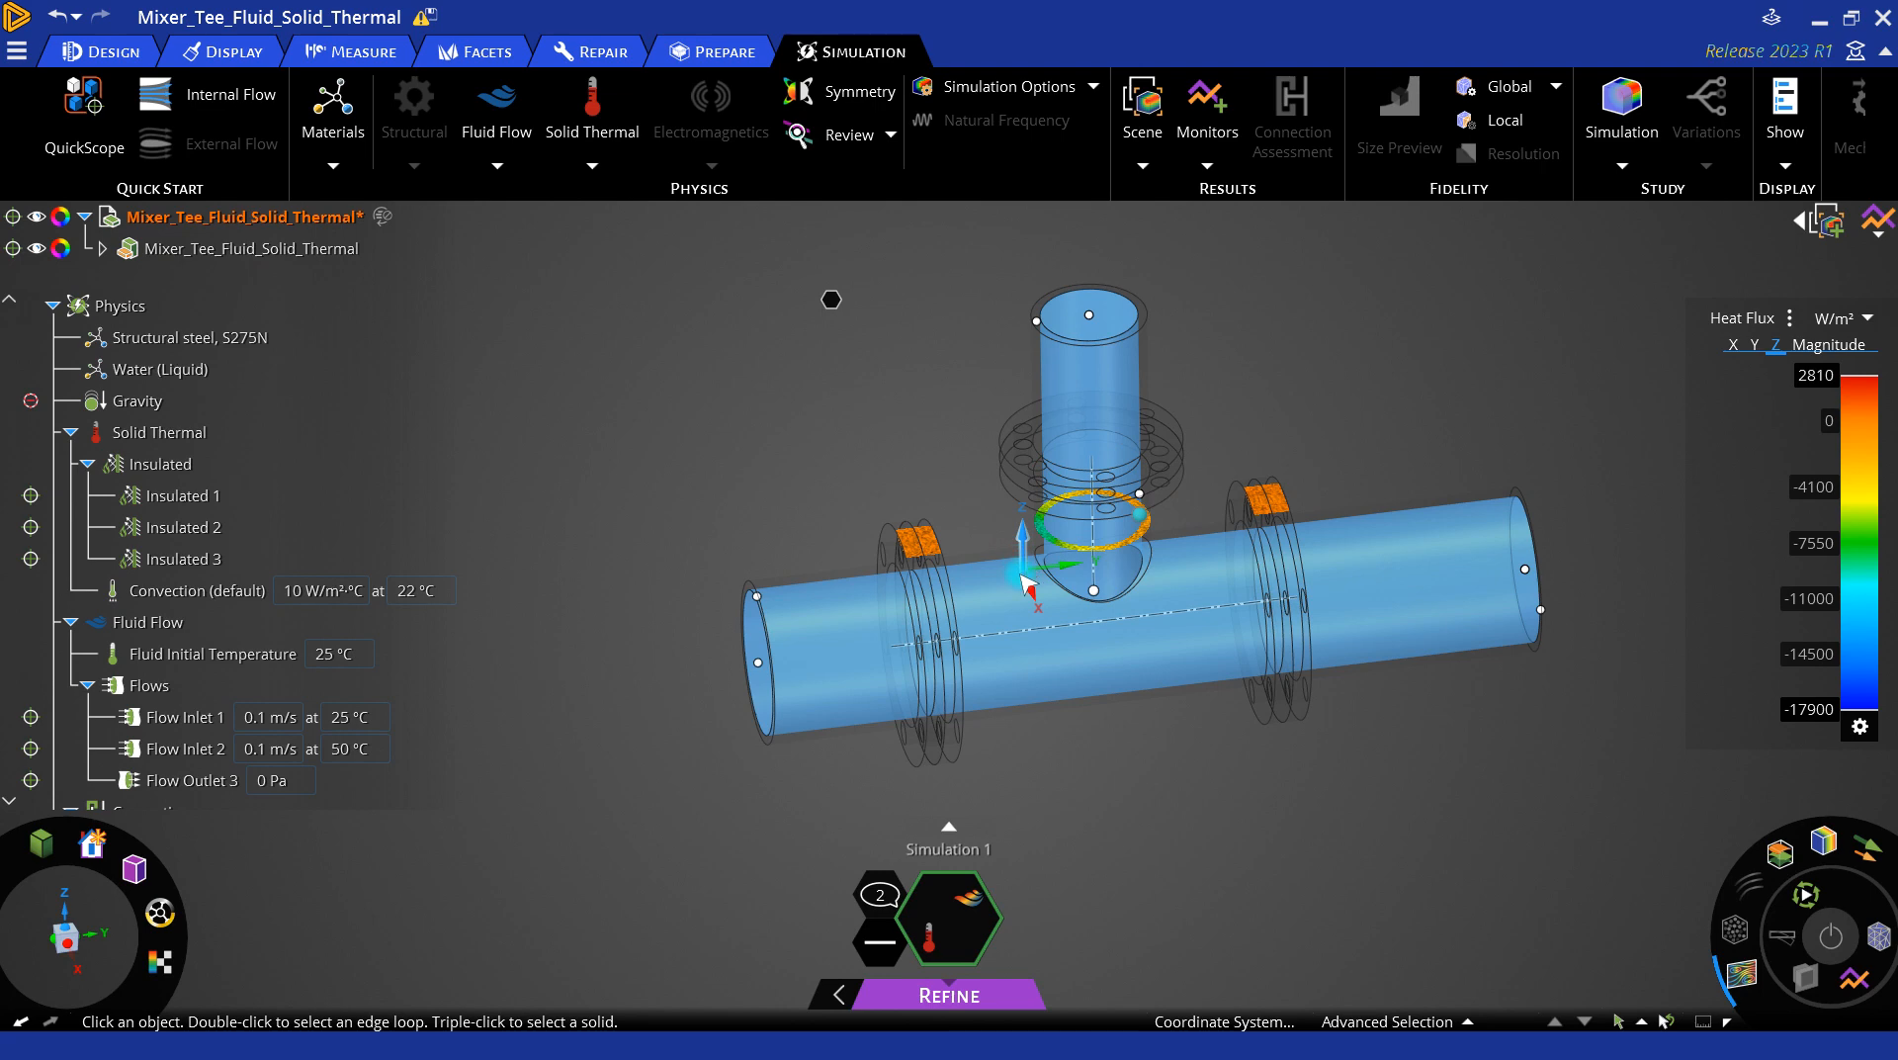
{"action": "scroll", "coordinate": [1087, 526], "scroll_direction": "up", "scroll_amount": 3}
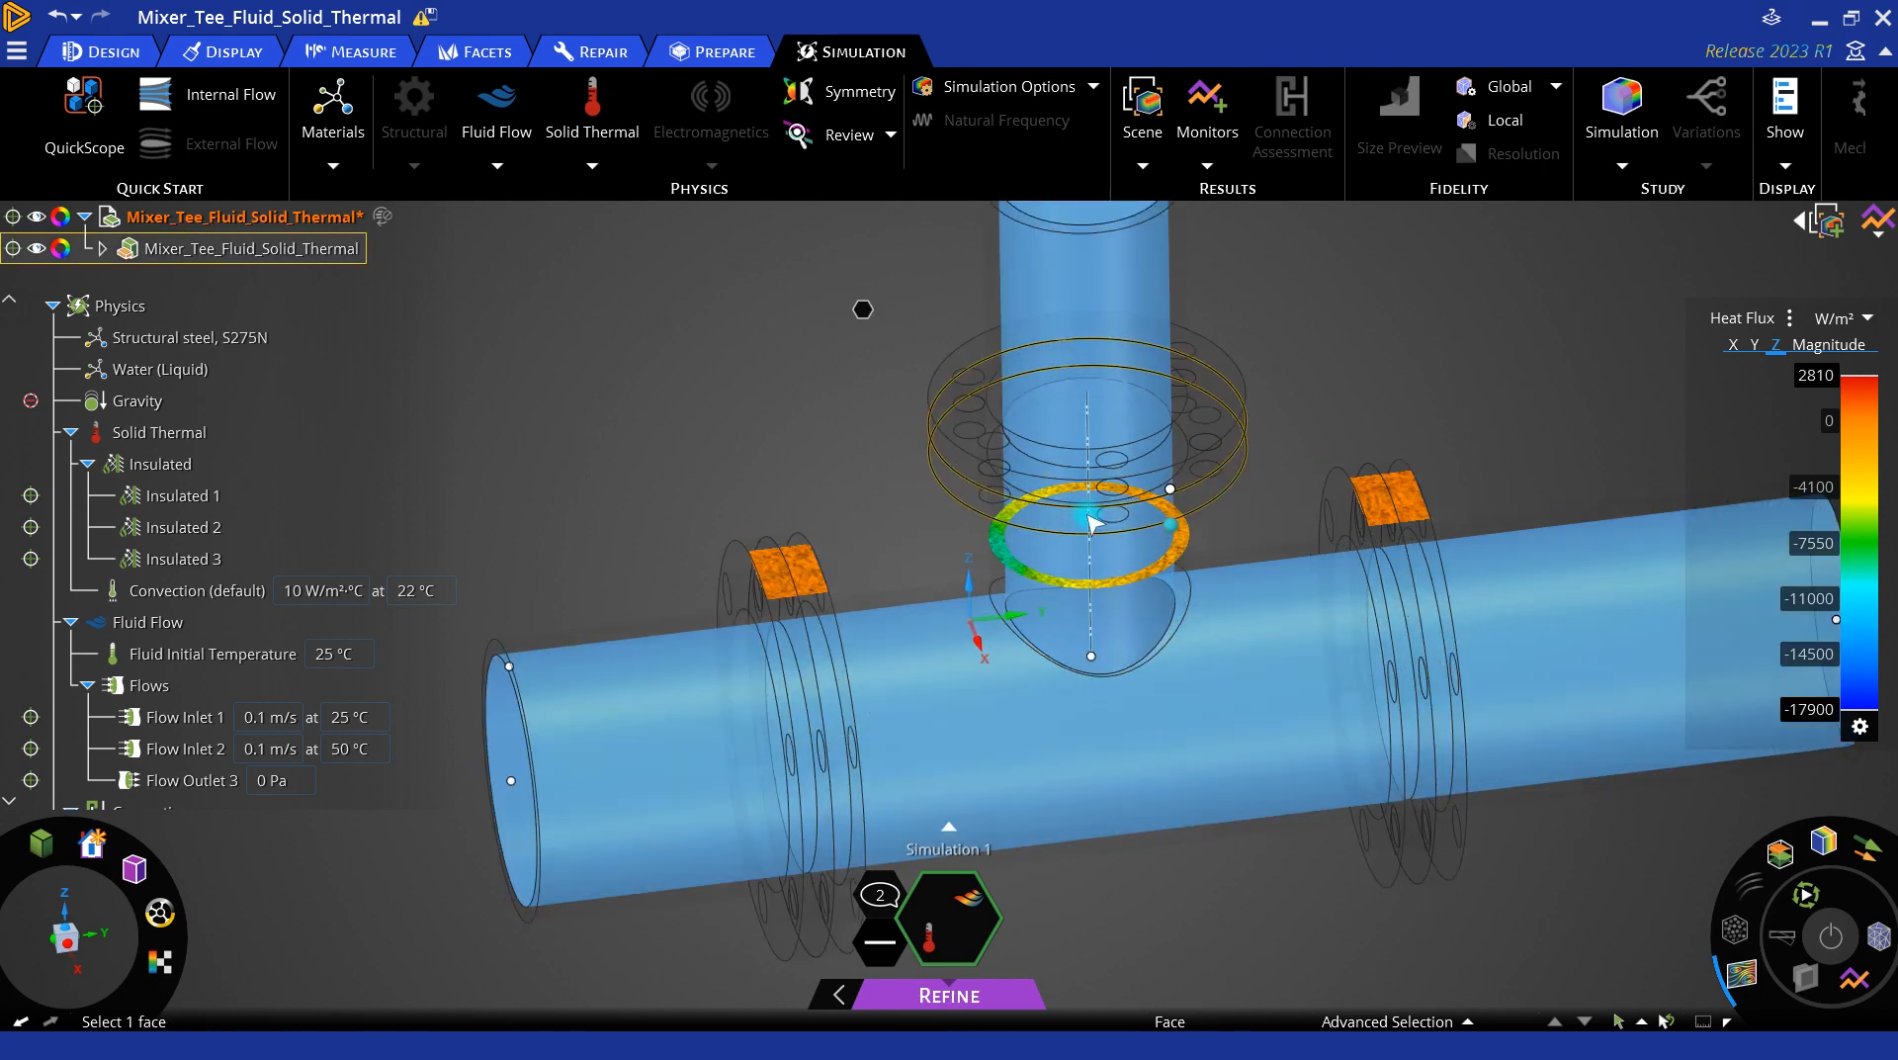
{"action": "scroll", "coordinate": [1174, 550], "scroll_direction": "up", "scroll_amount": 4}
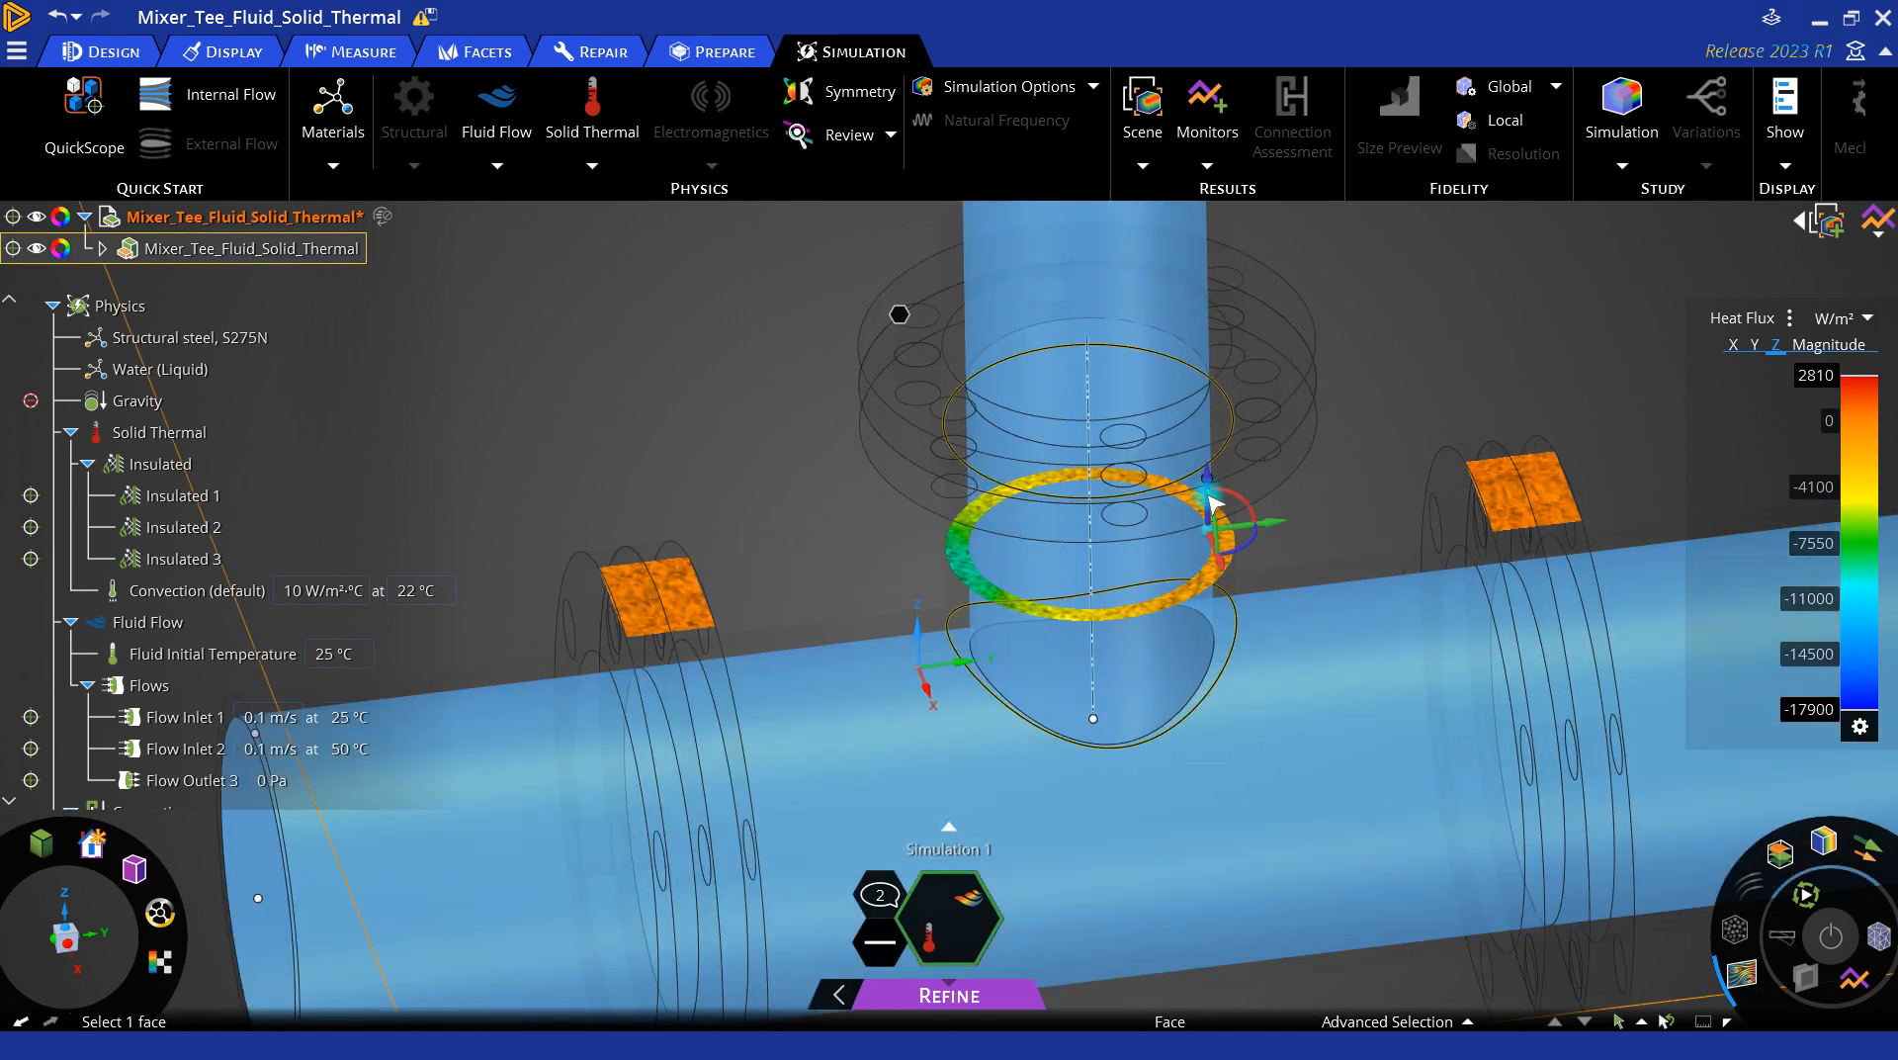
{"action": "left_click", "coordinate": [1206, 484]}
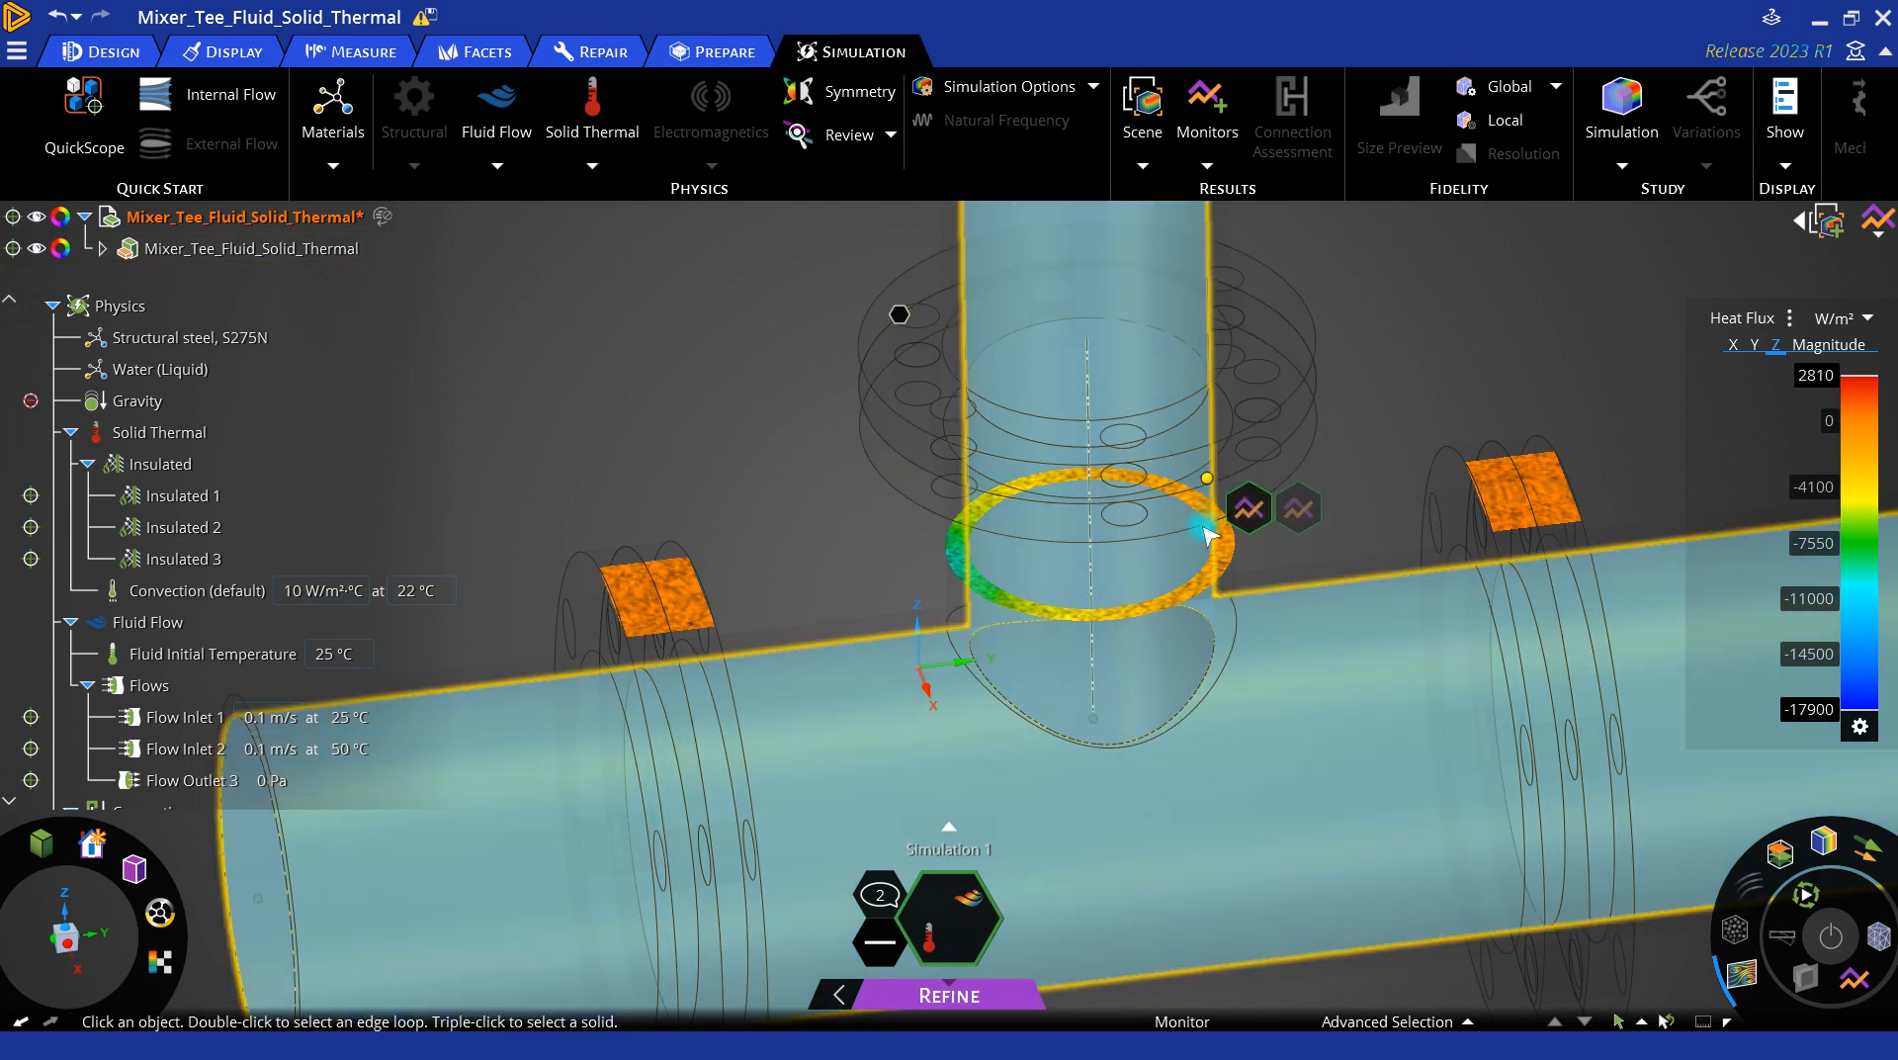
{"action": "left_click", "coordinate": [1209, 514]}
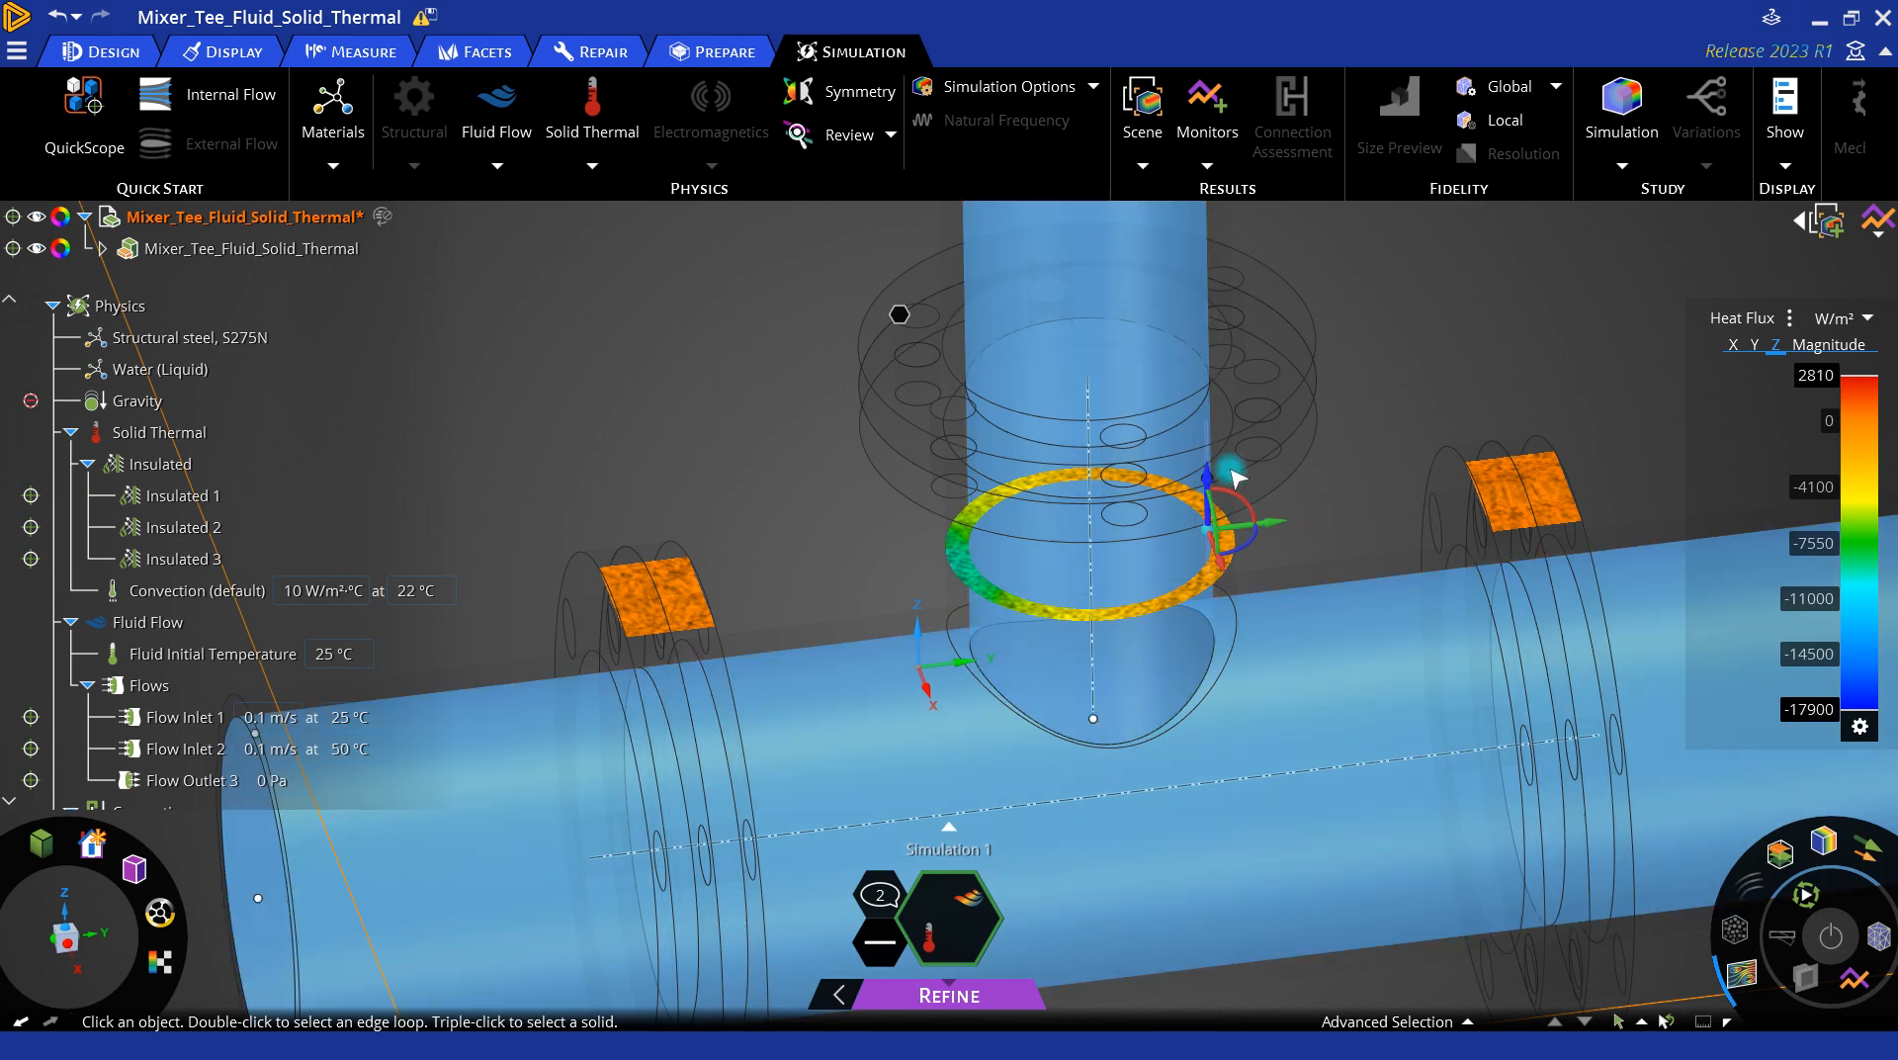
{"action": "scroll", "coordinate": [1143, 541], "scroll_direction": "up", "scroll_amount": 5}
{"action": "middle_click_drag", "start_coordinate": [1038, 538], "coordinate": [1414, 524]}
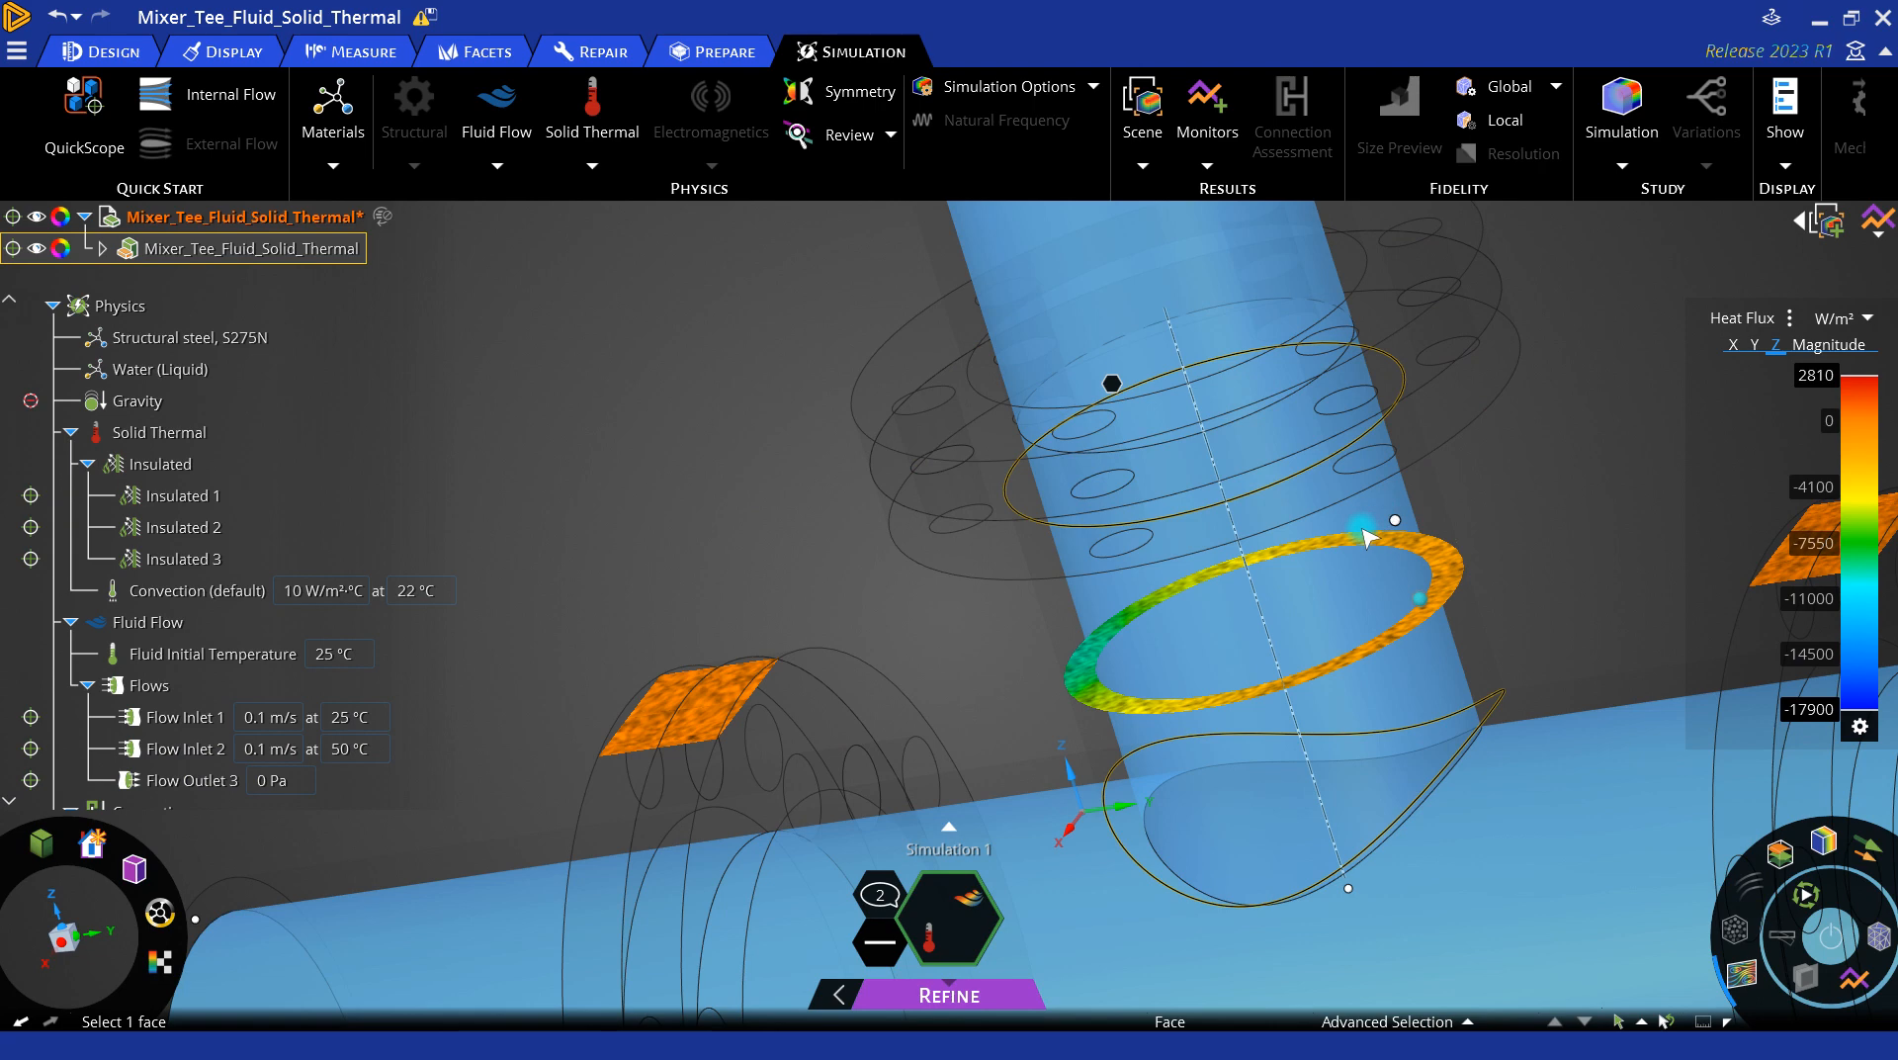
{"action": "scroll", "coordinate": [1367, 537], "scroll_direction": "down", "scroll_amount": 5}
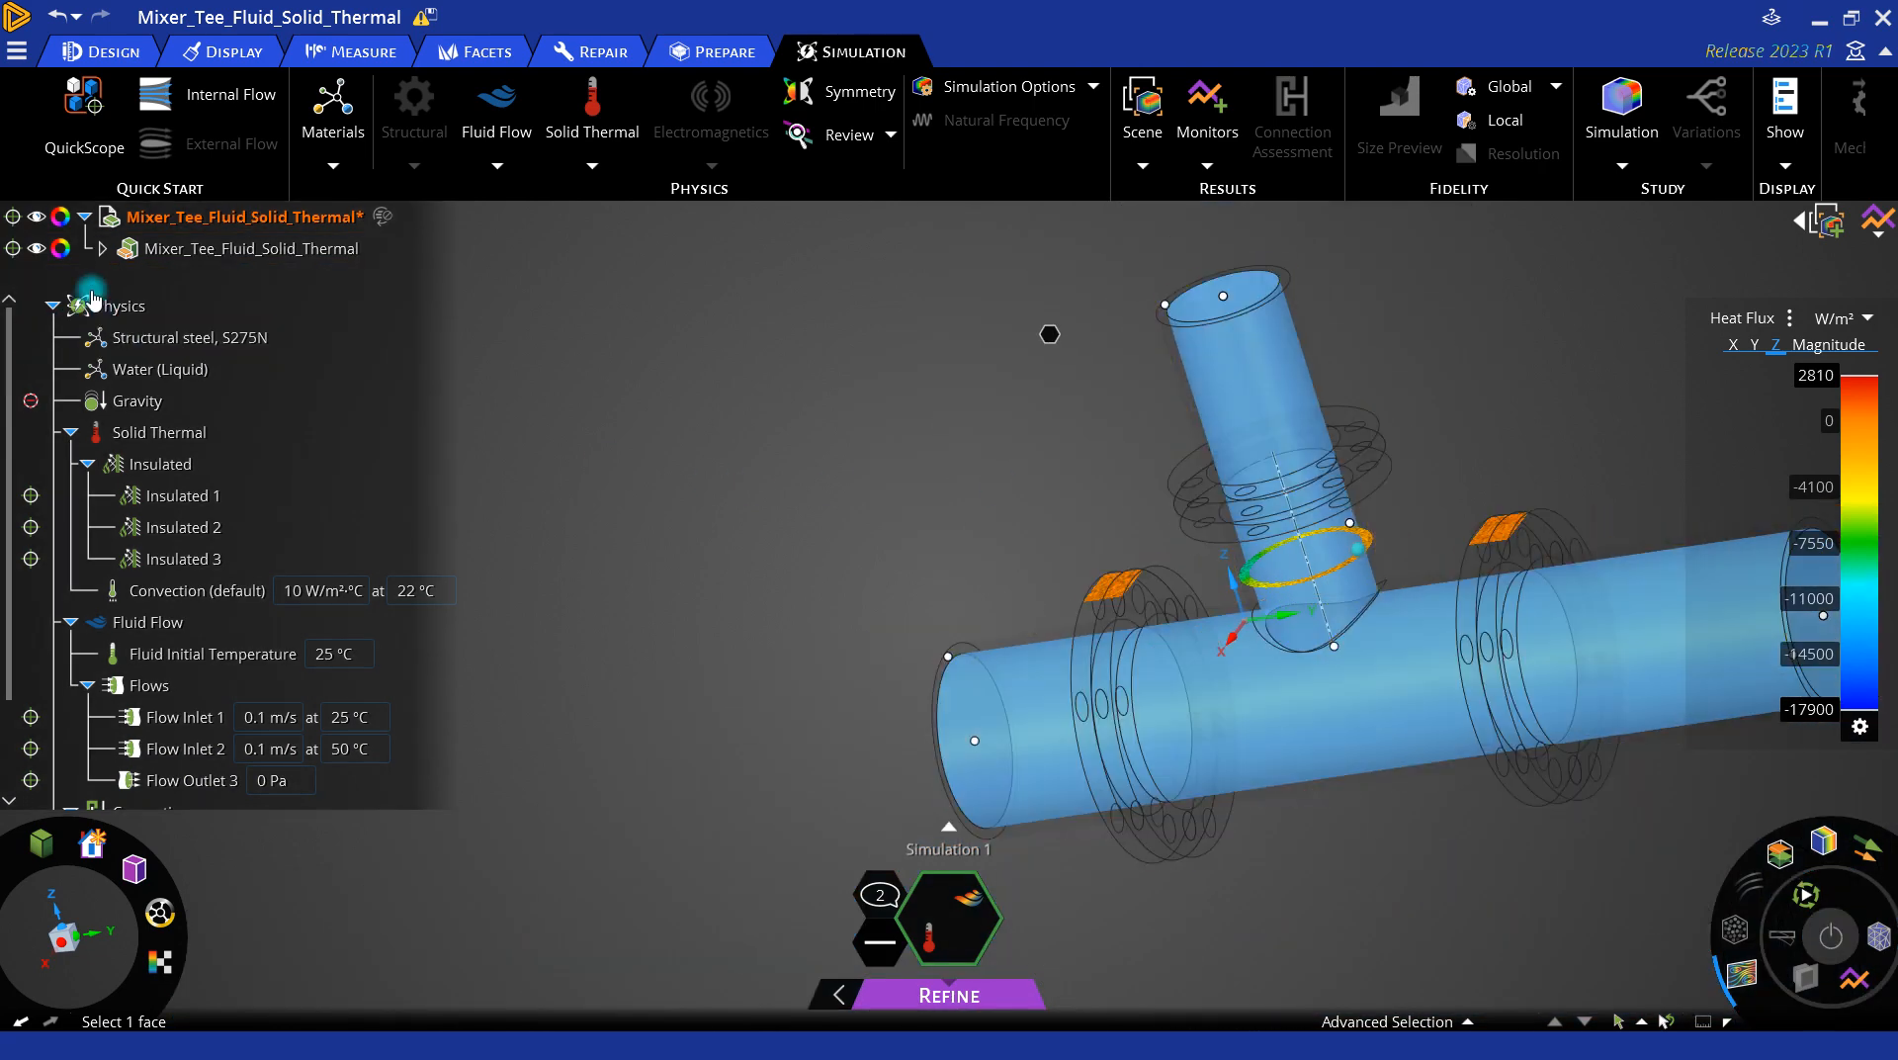
Step: Expand the model structure and hide the Mixer Tee component with its pipes and tee, keeping only the Fluid body shown
{"action": "left_click", "coordinate": [115, 250]}
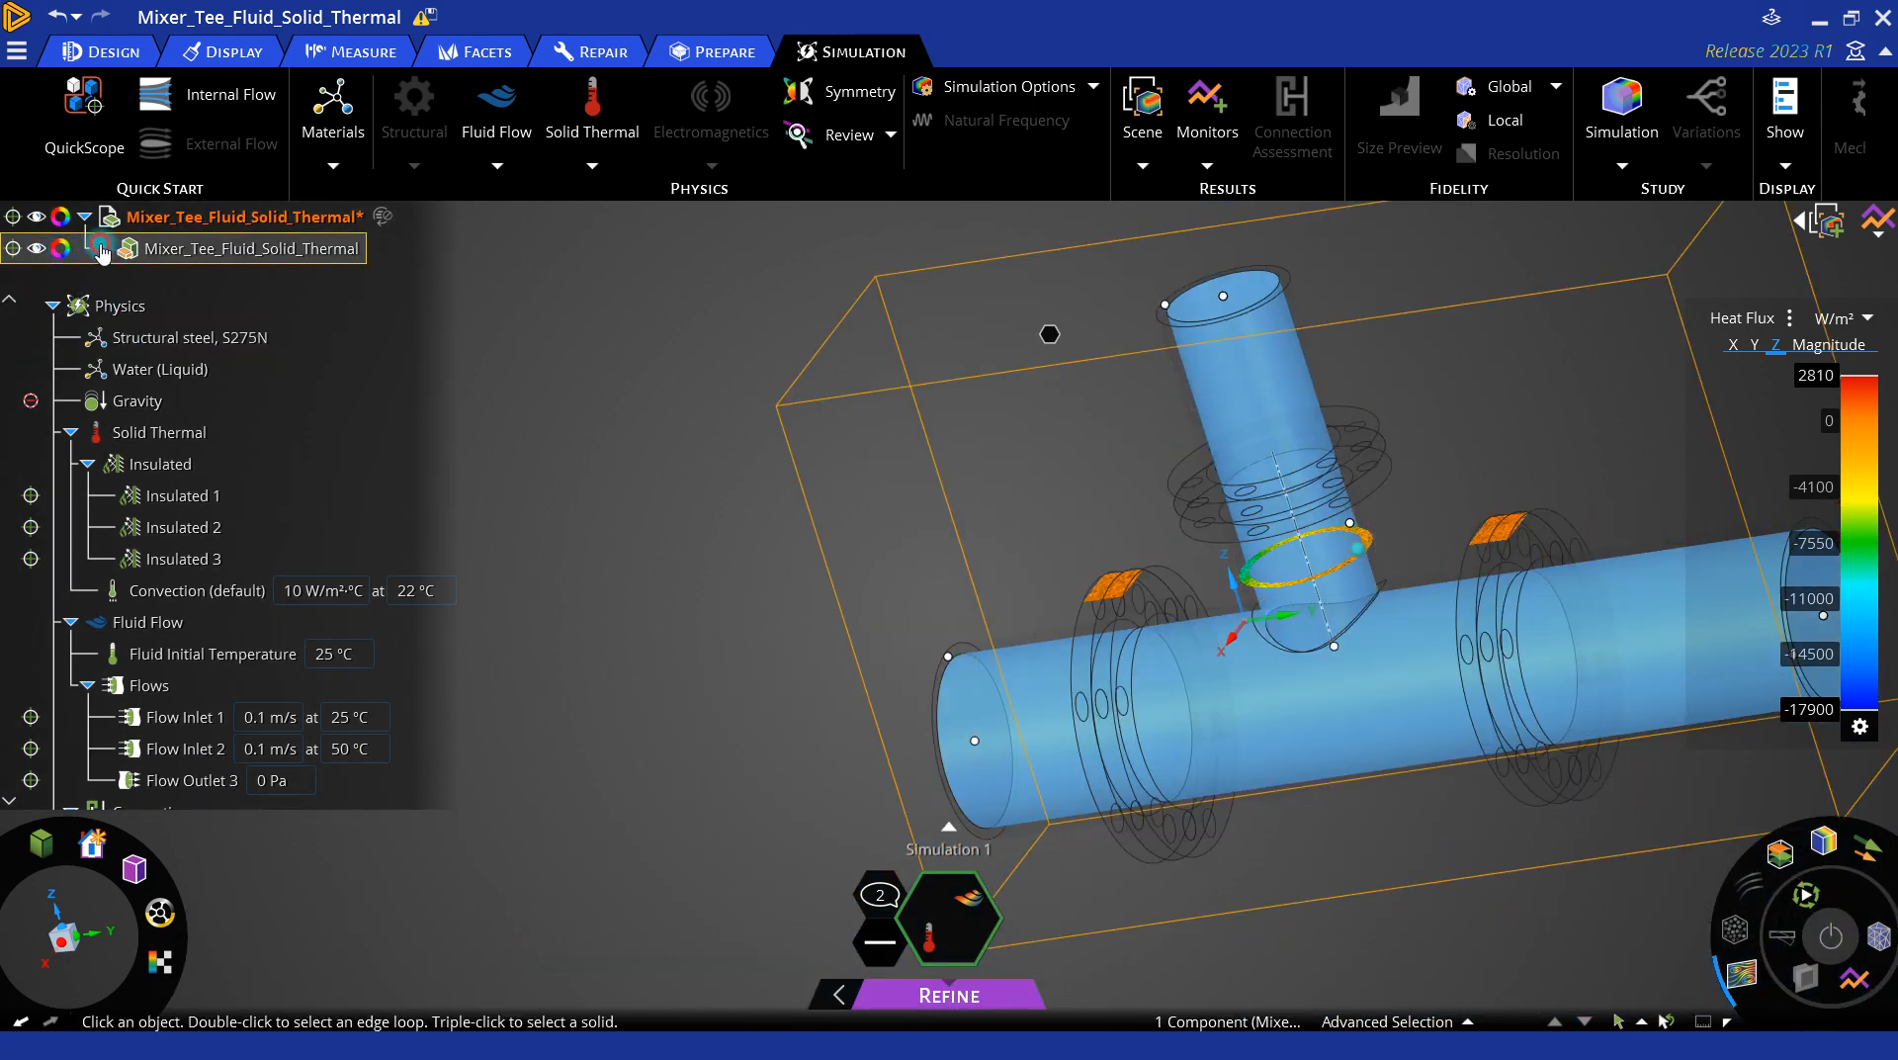
{"action": "left_click", "coordinate": [101, 248]}
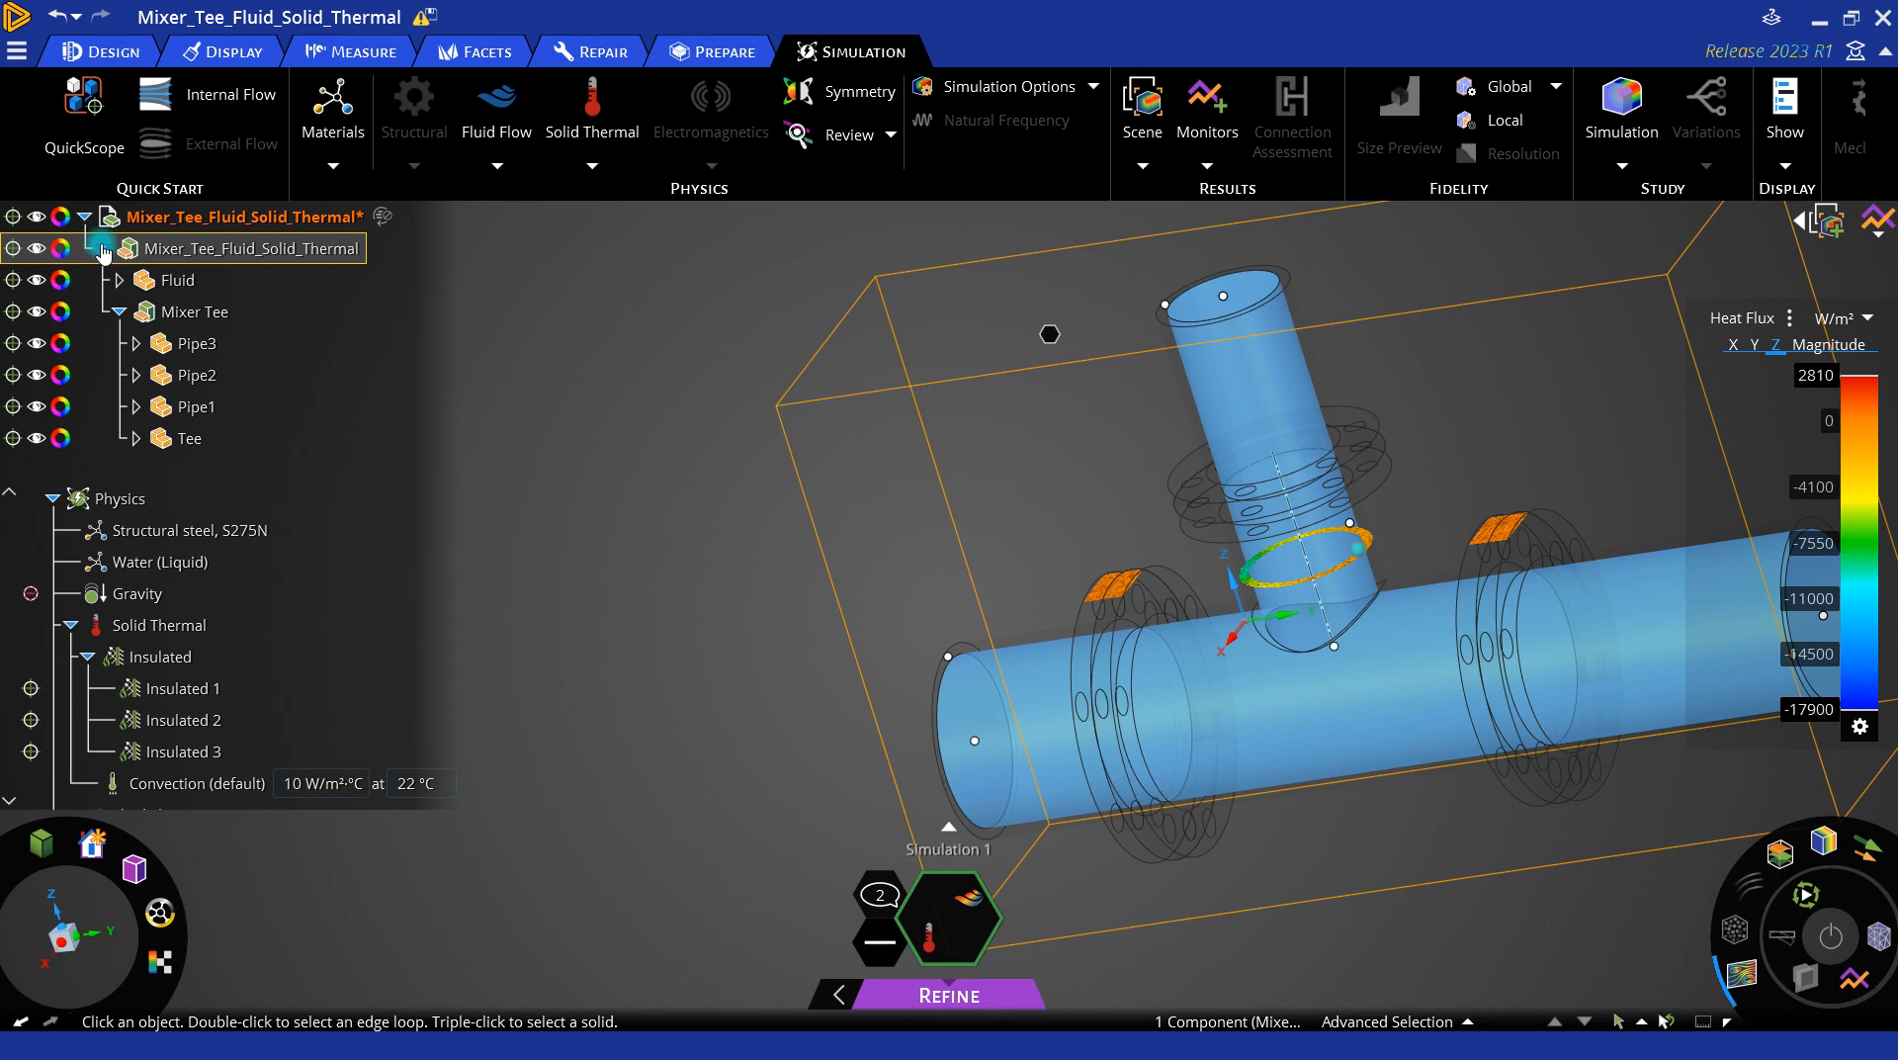
{"action": "left_click", "coordinate": [109, 280]}
{"action": "left_click", "coordinate": [123, 312]}
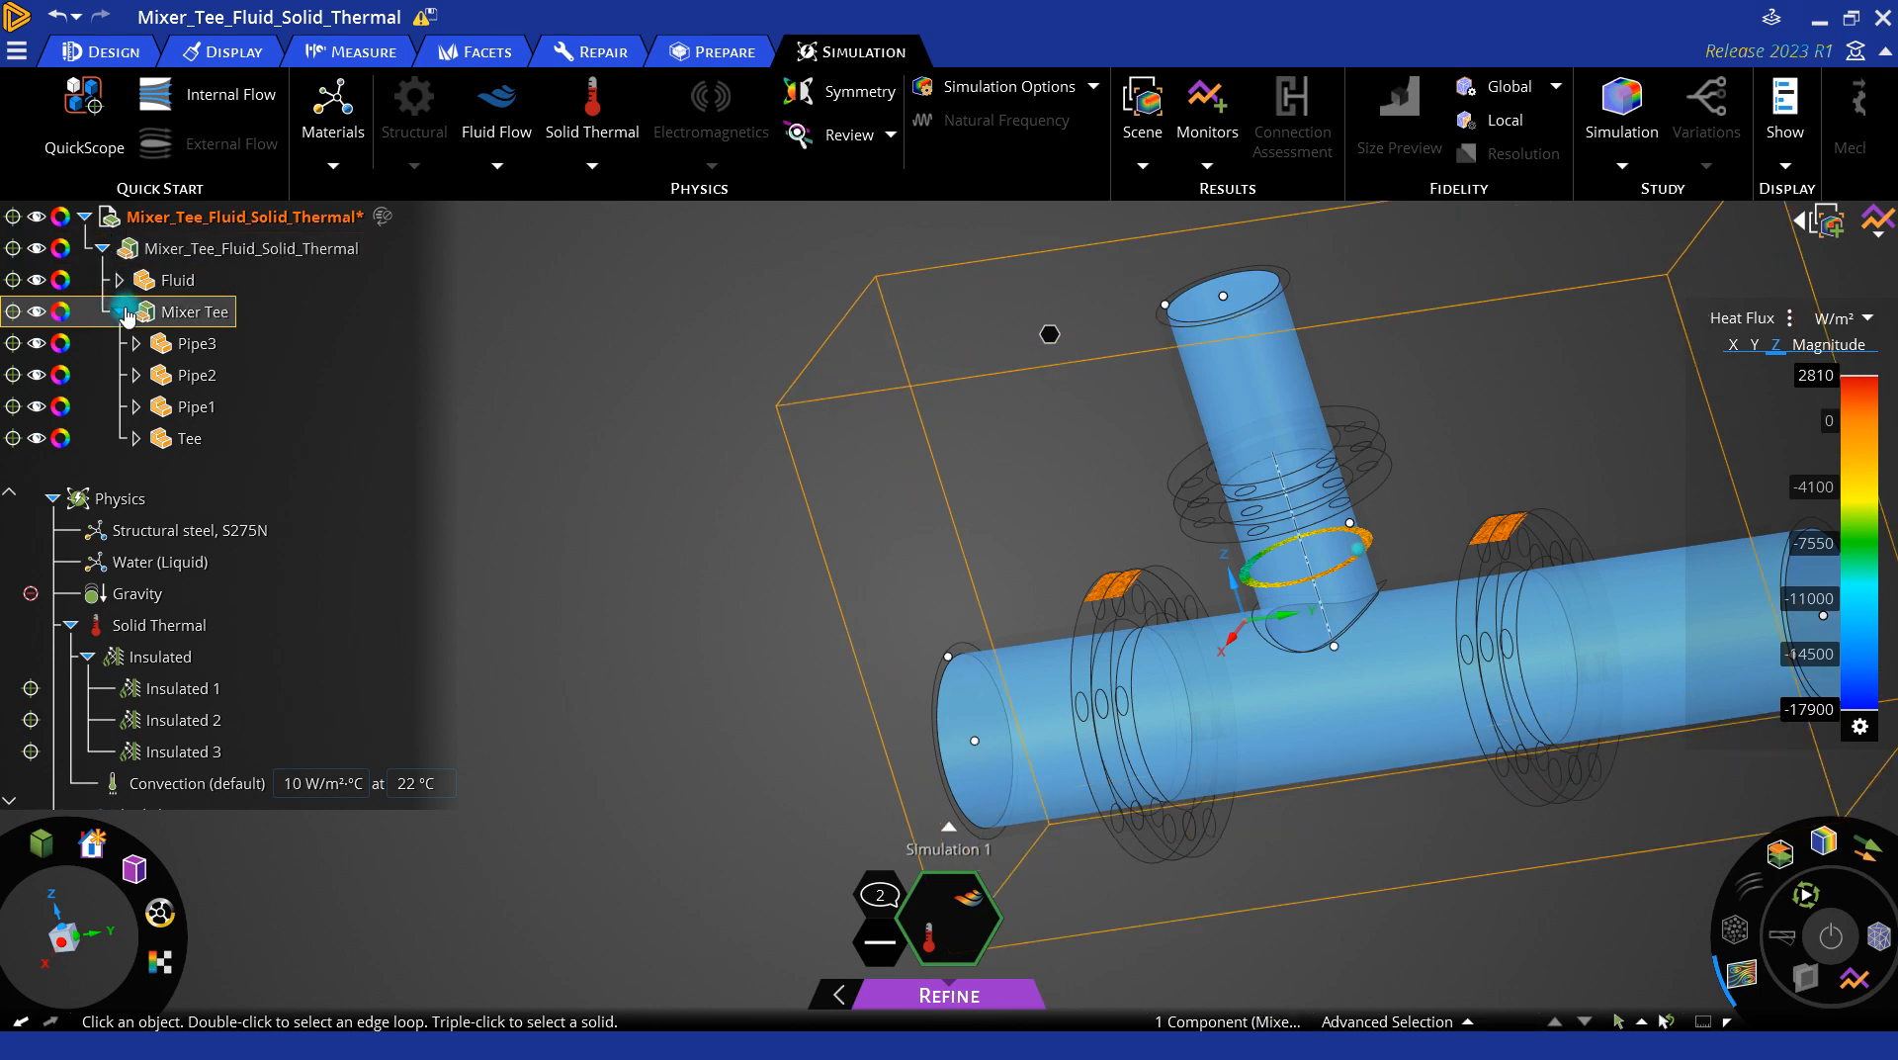
{"action": "left_click", "coordinate": [34, 314]}
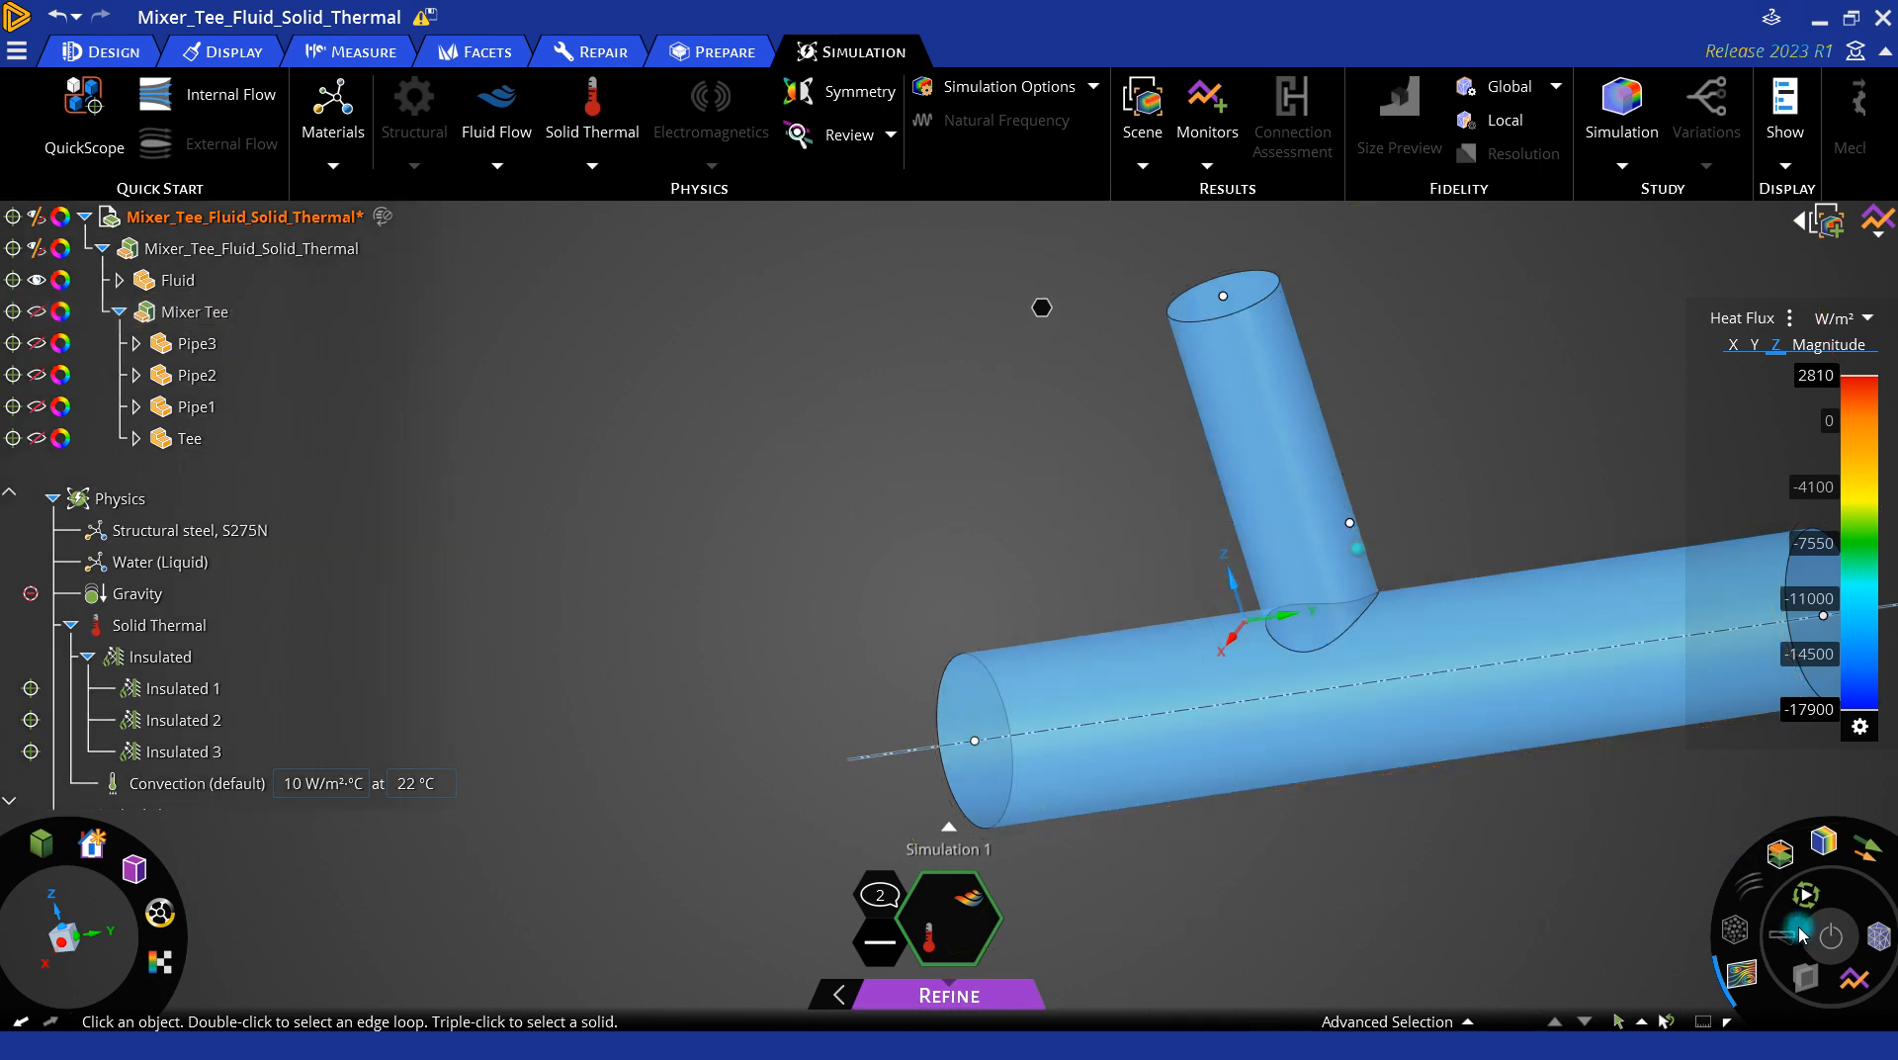
Step: Turn off the cutting plane results and make the Fluid component opaque
{"action": "left_click", "coordinate": [1728, 974]}
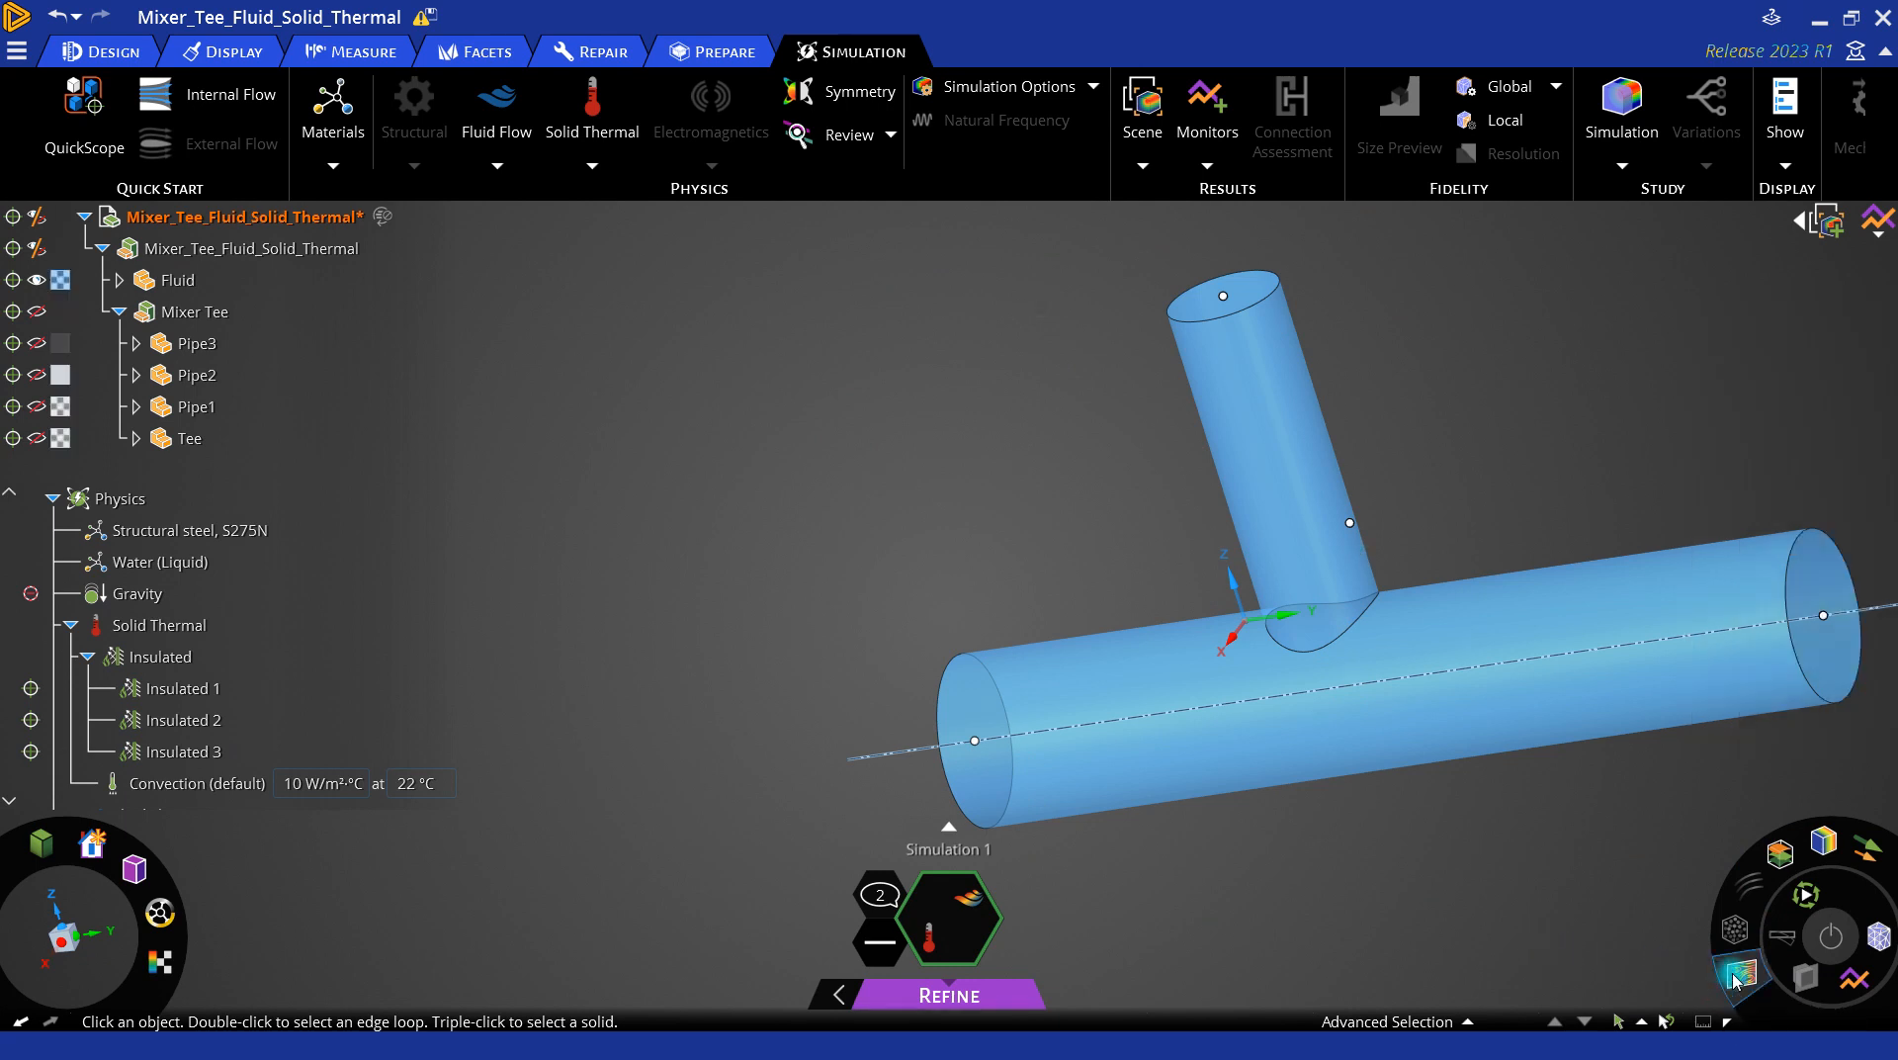
{"action": "left_click", "coordinate": [1883, 936]}
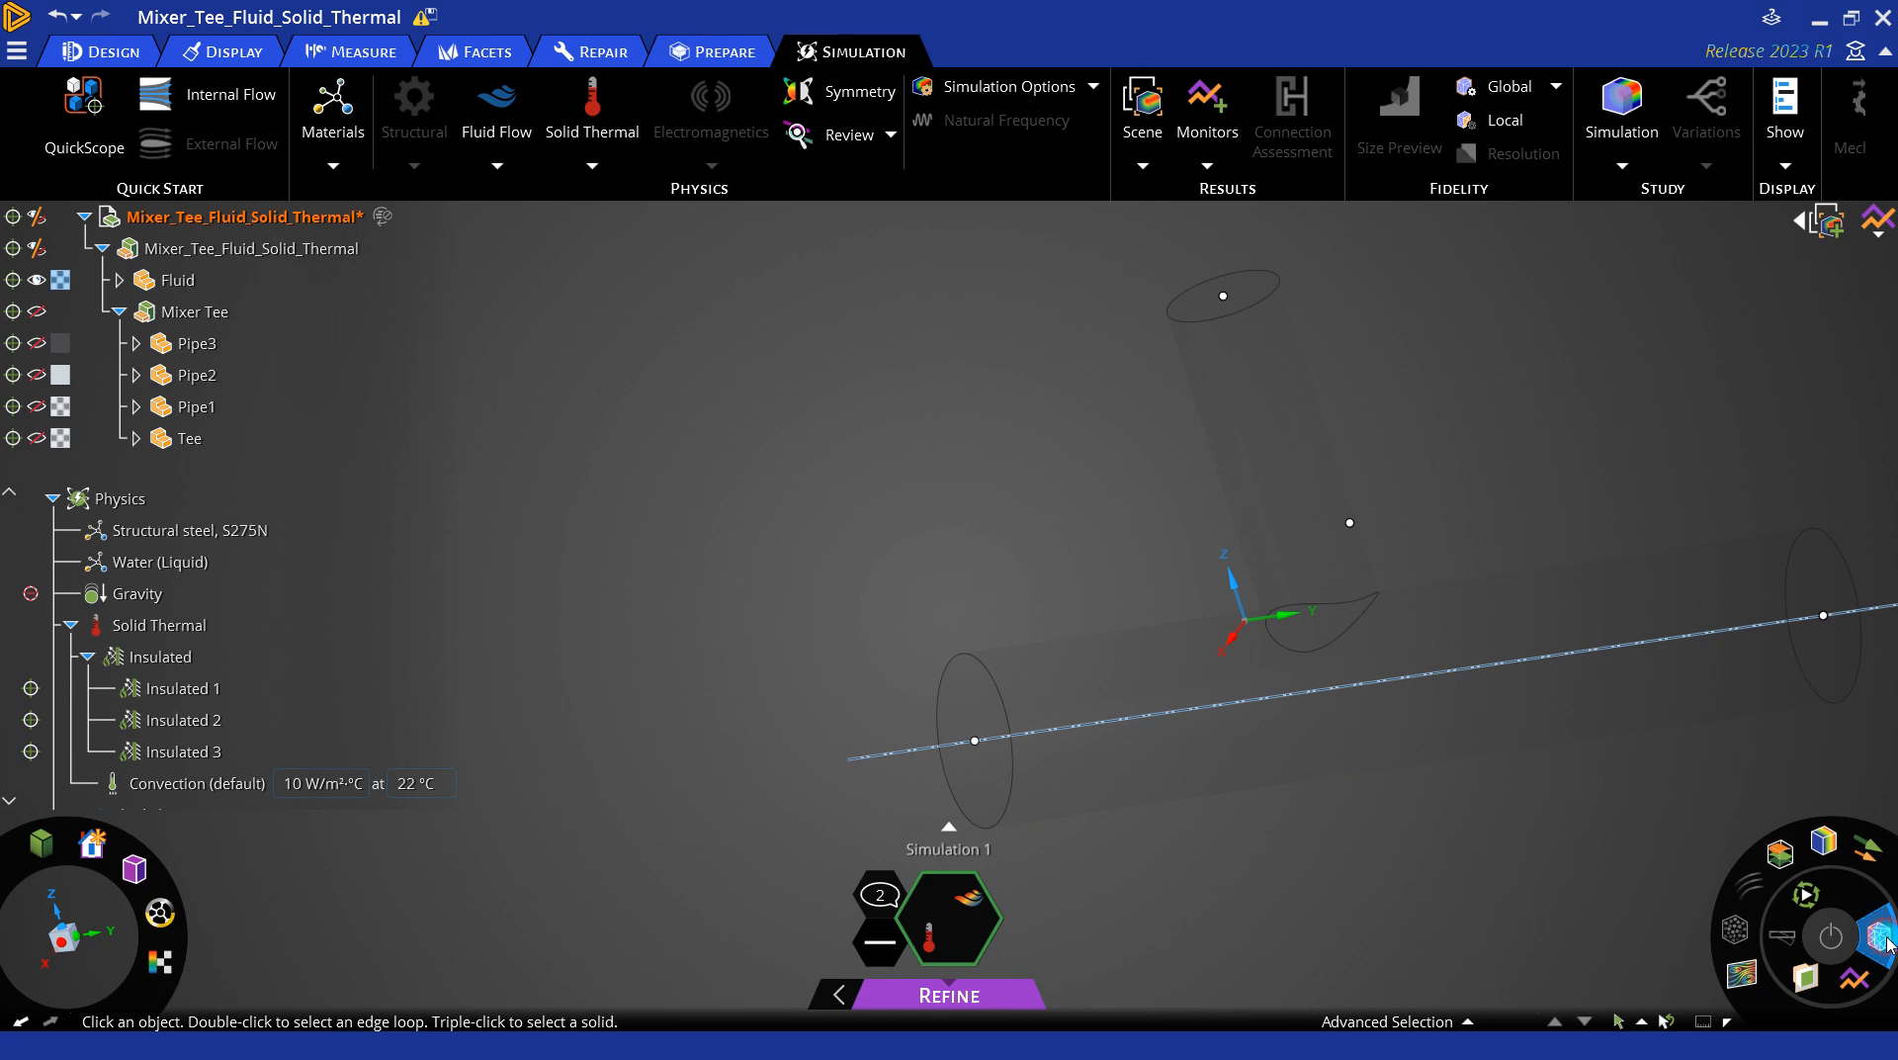
{"action": "left_click", "coordinate": [1884, 941]}
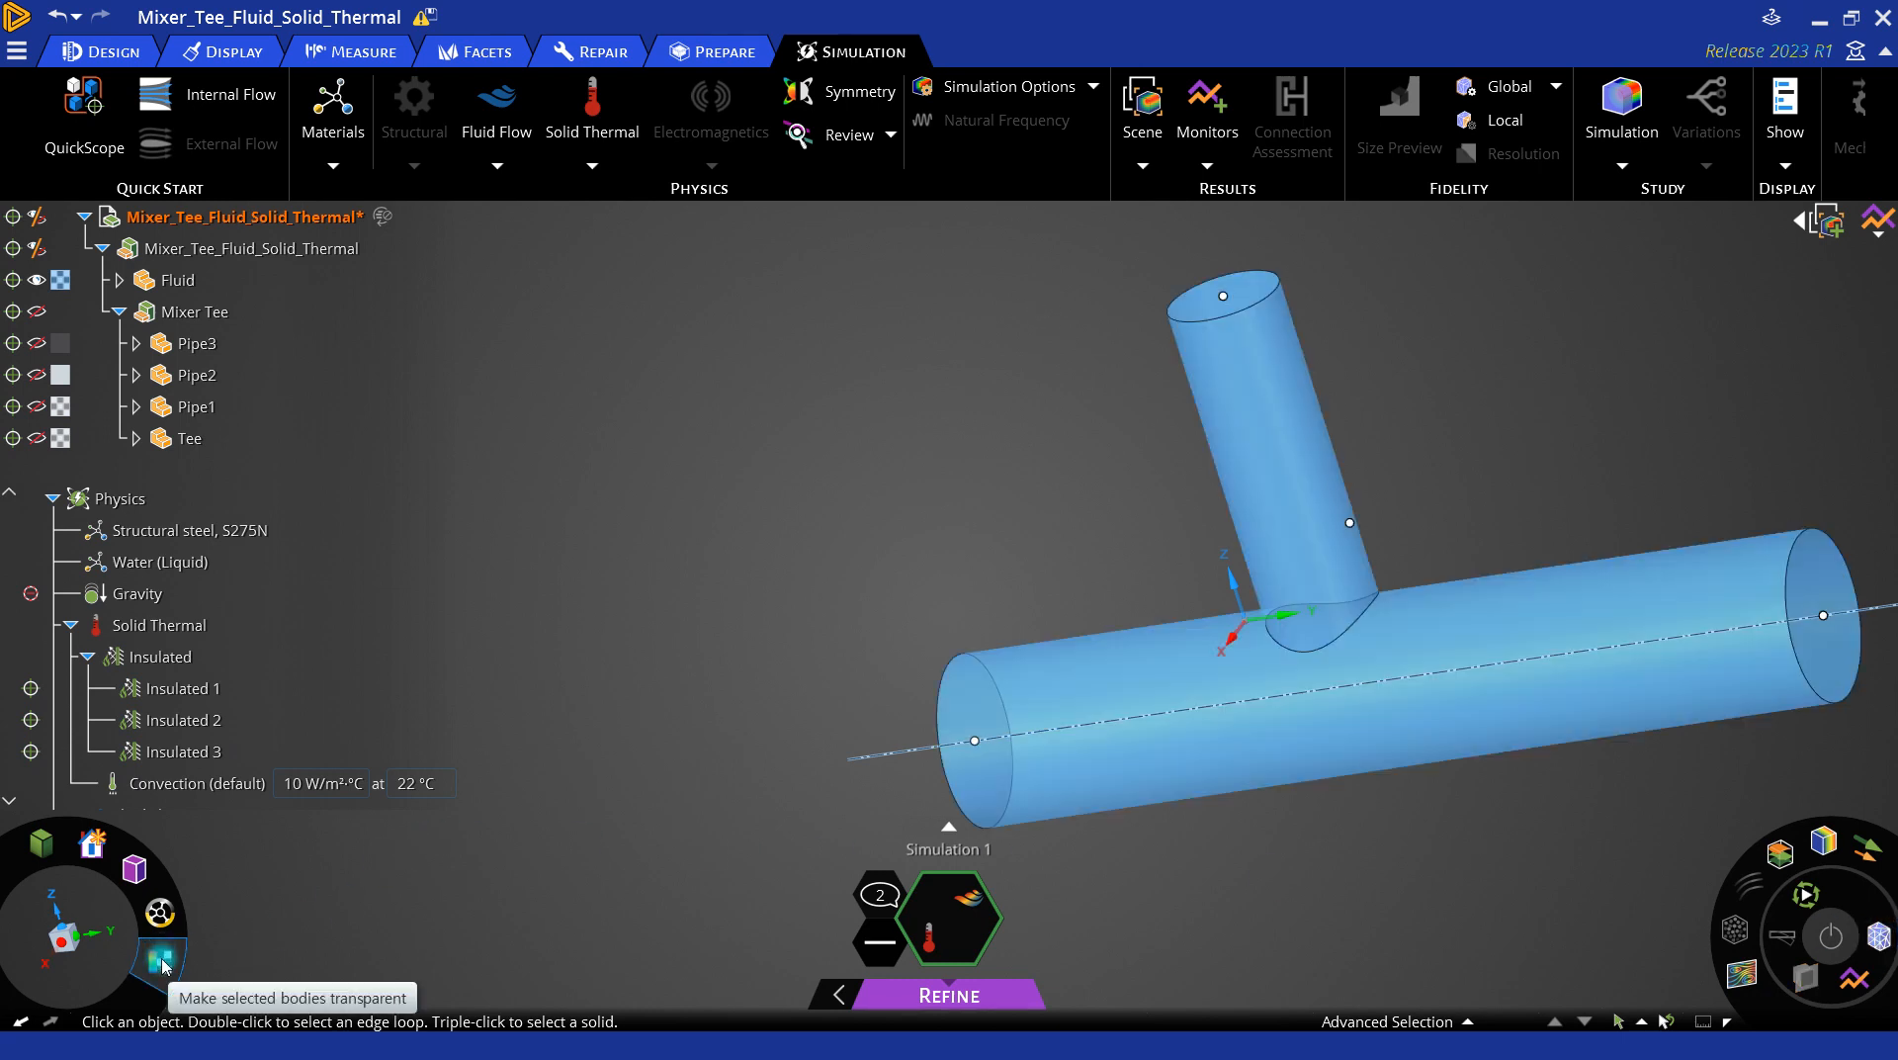
{"action": "left_click", "coordinate": [69, 284]}
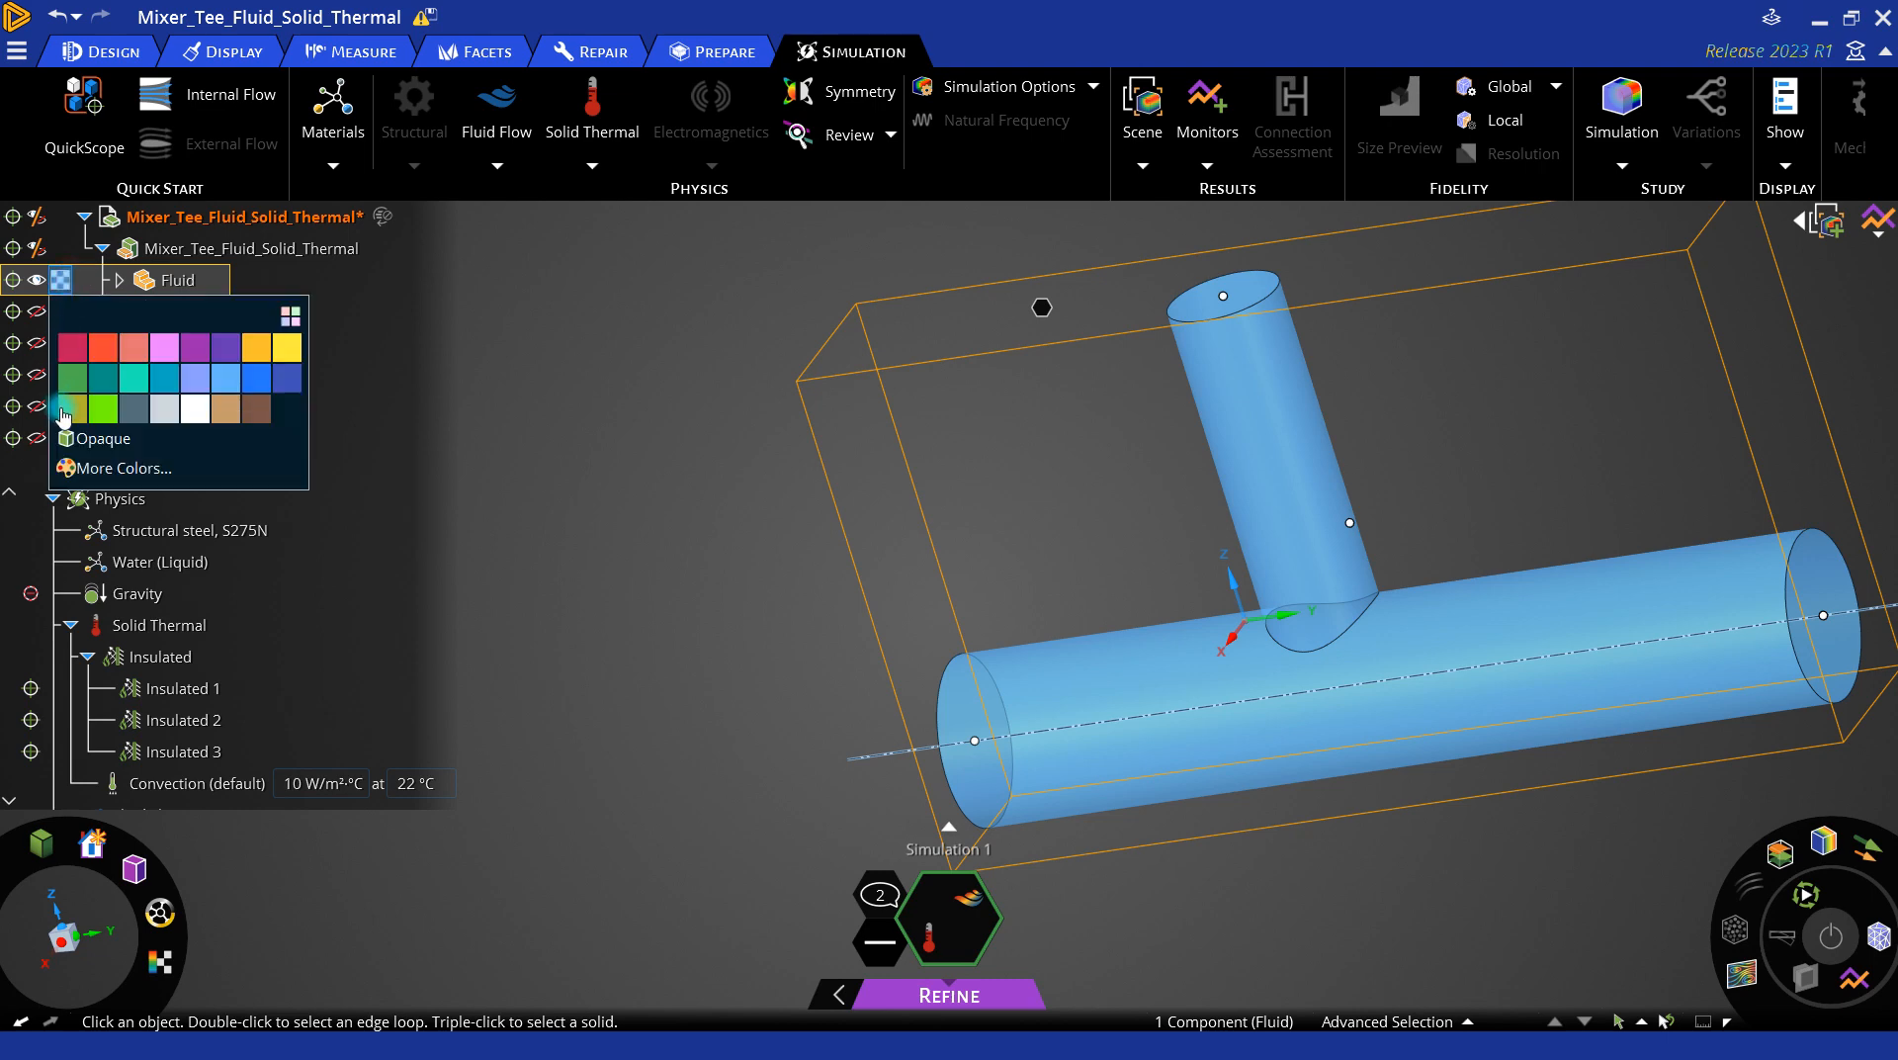
{"action": "left_click", "coordinate": [72, 443]}
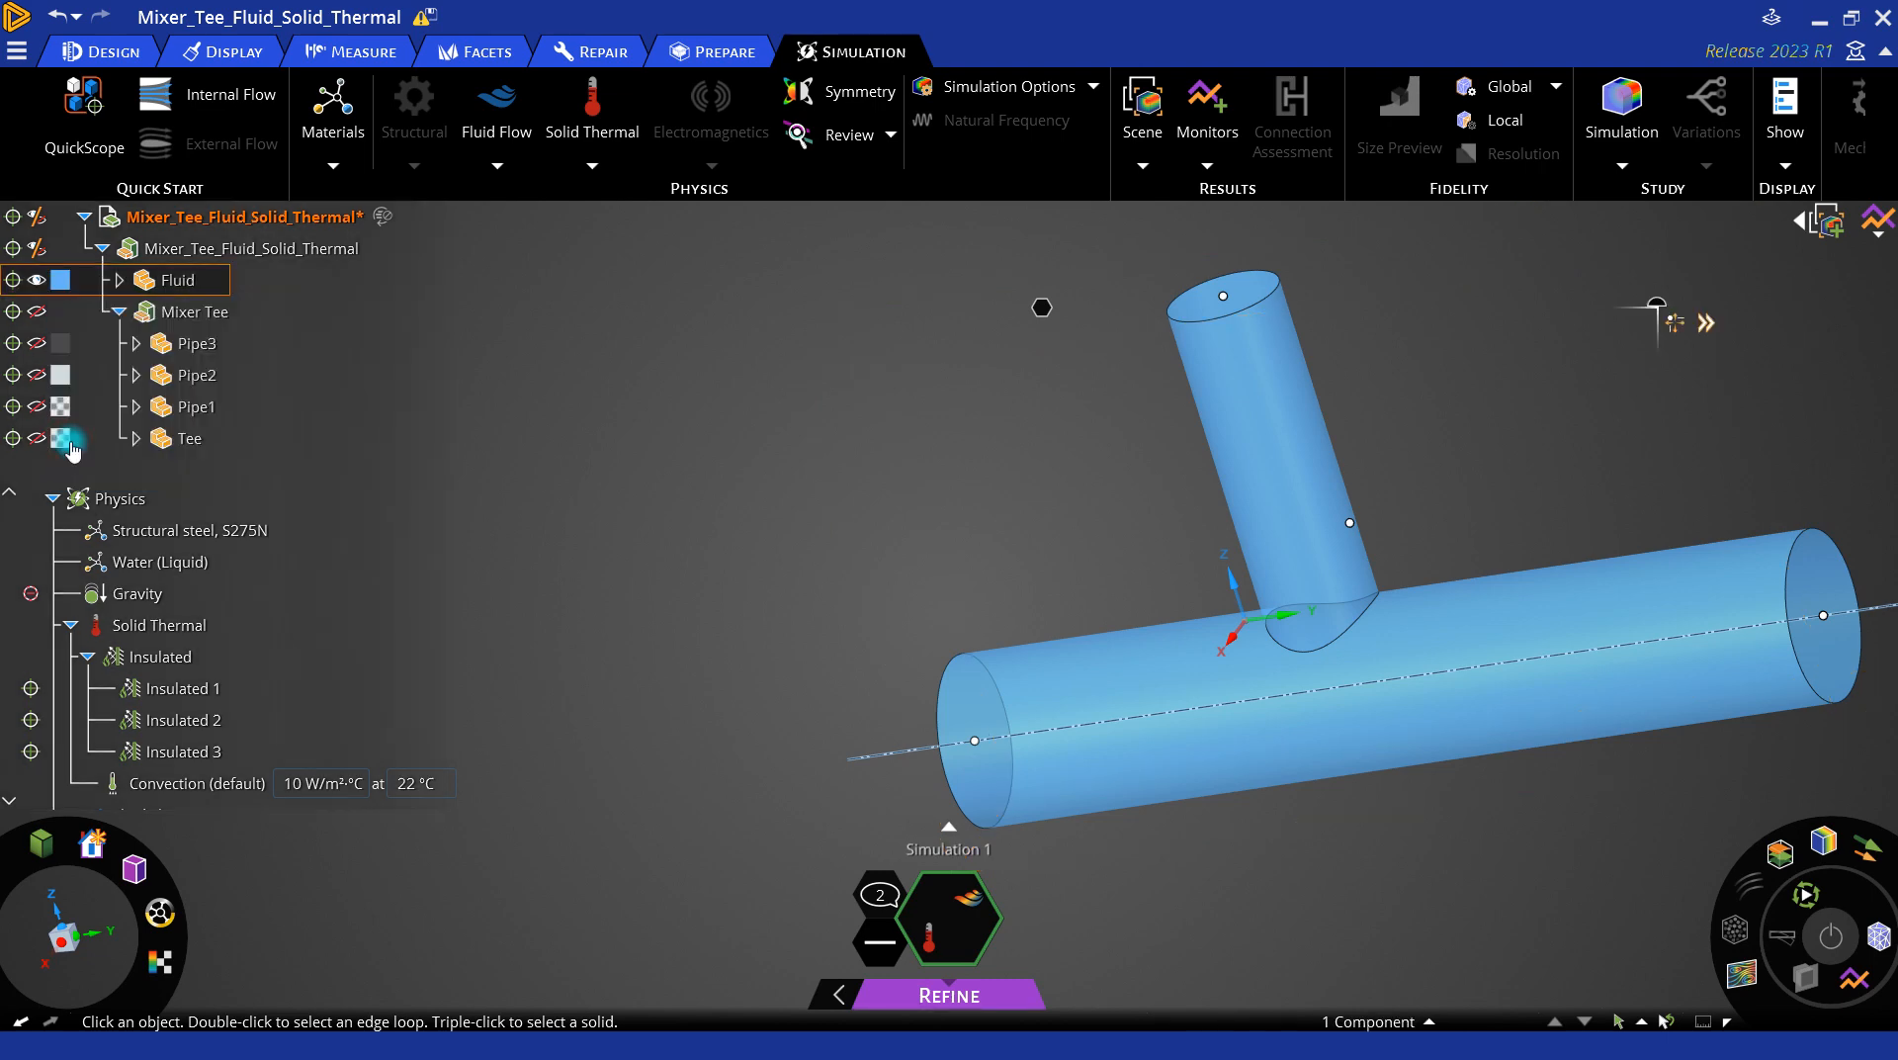
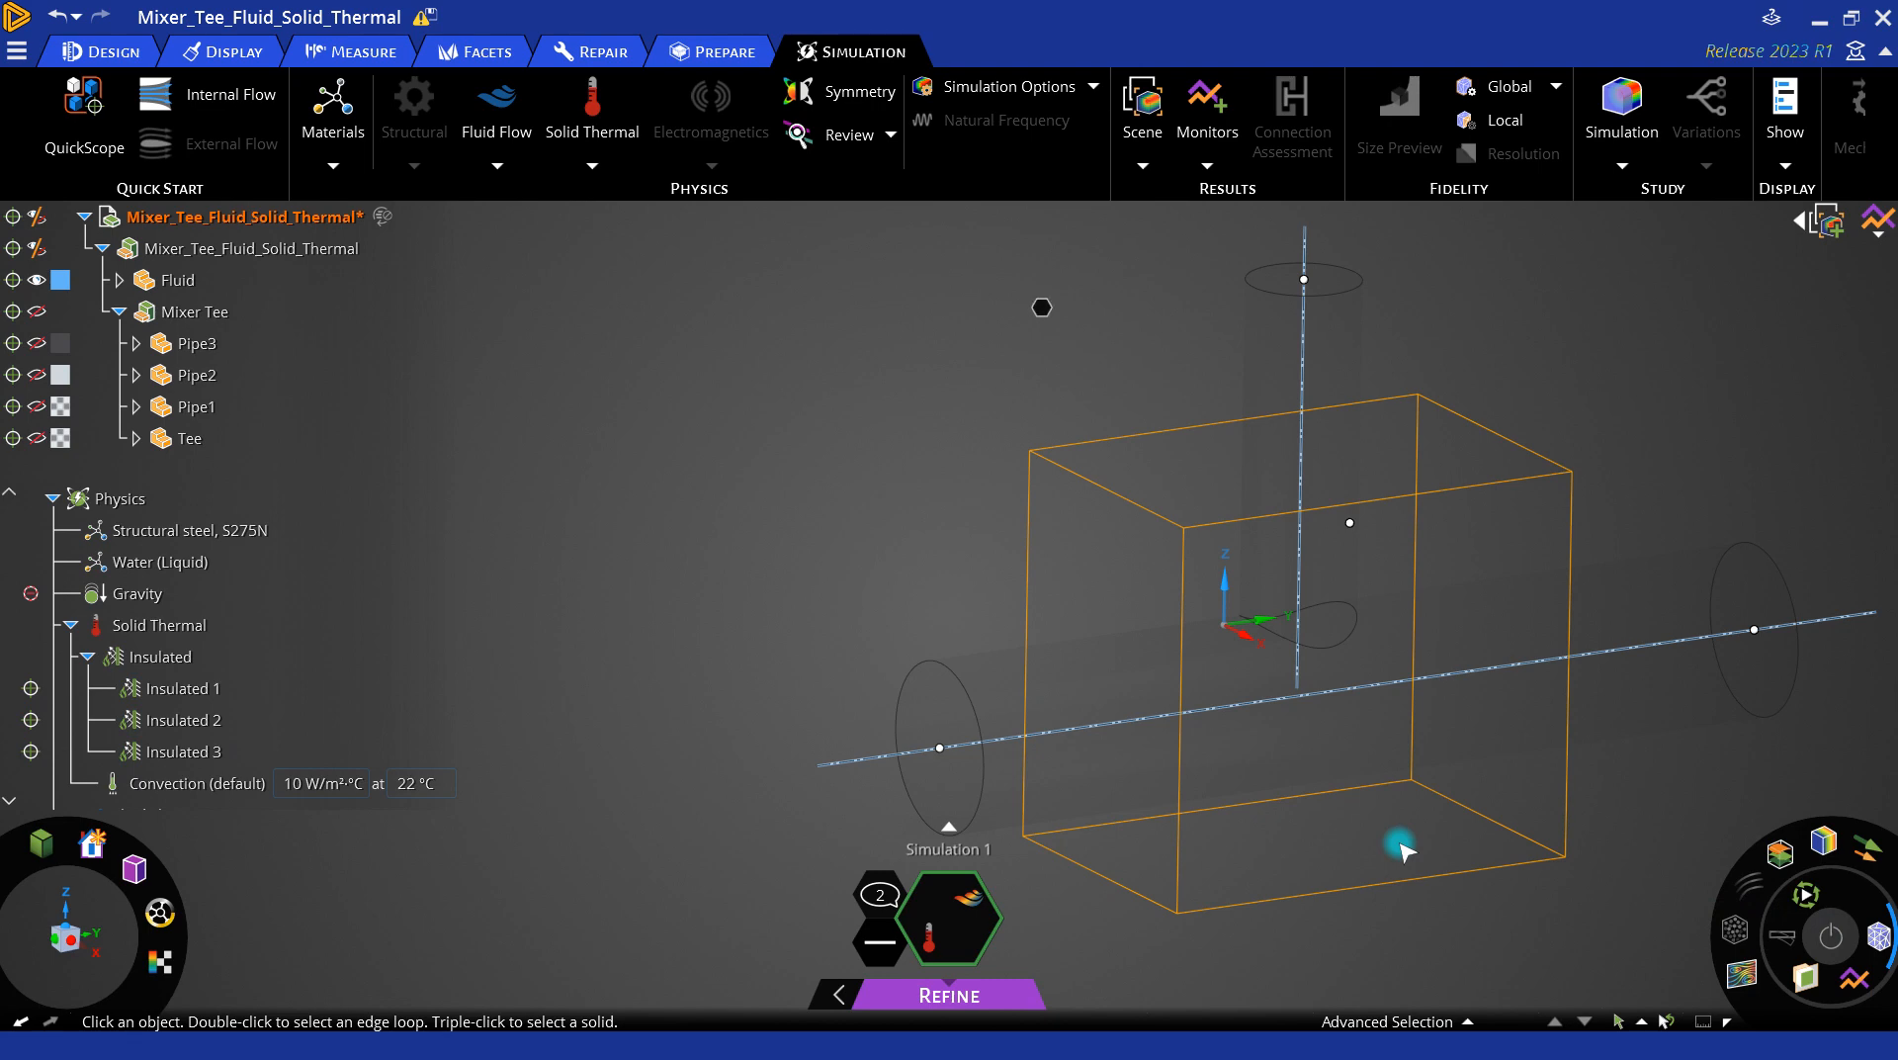
Step: Show the velocity magnitude with flow lines on a cutting plane through the Fluid body and check the streamline and particle display options
{"action": "left_click", "coordinate": [1127, 741]}
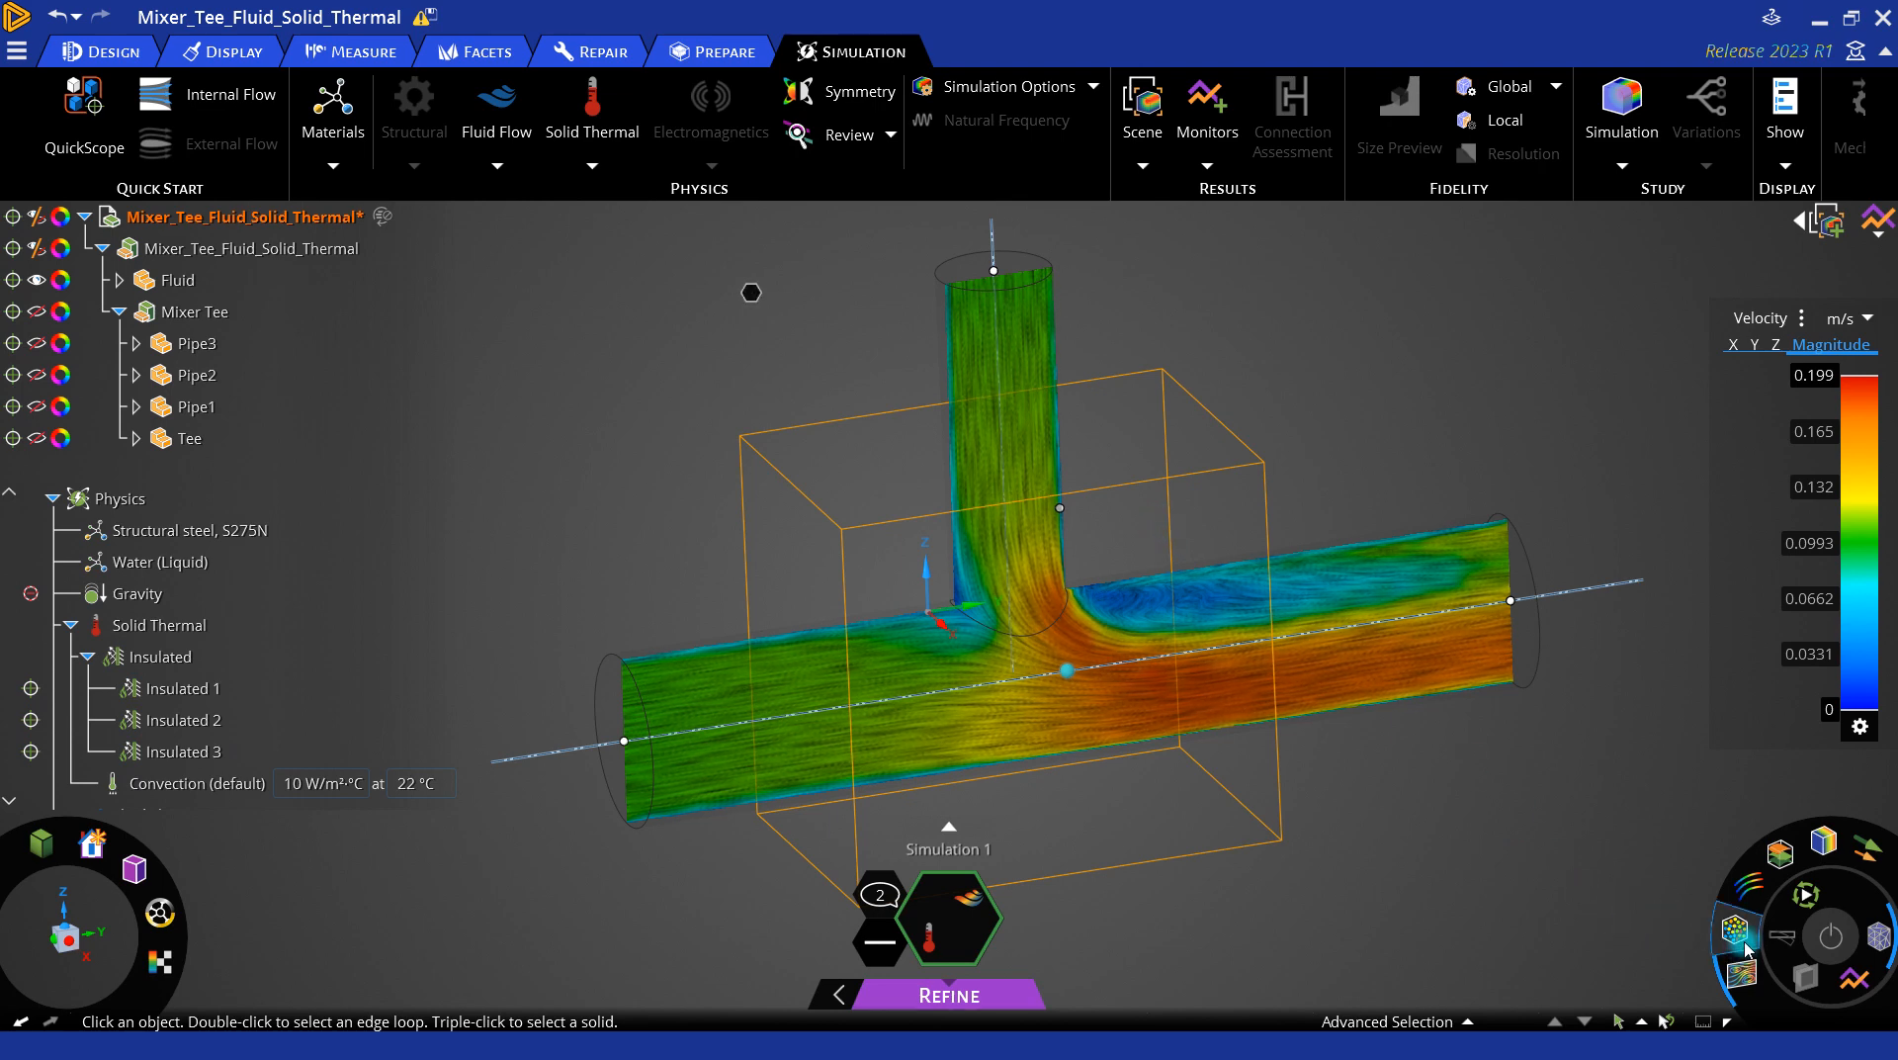
{"action": "mouse_move", "coordinate": [1746, 945]}
{"action": "left_click", "coordinate": [1747, 885]}
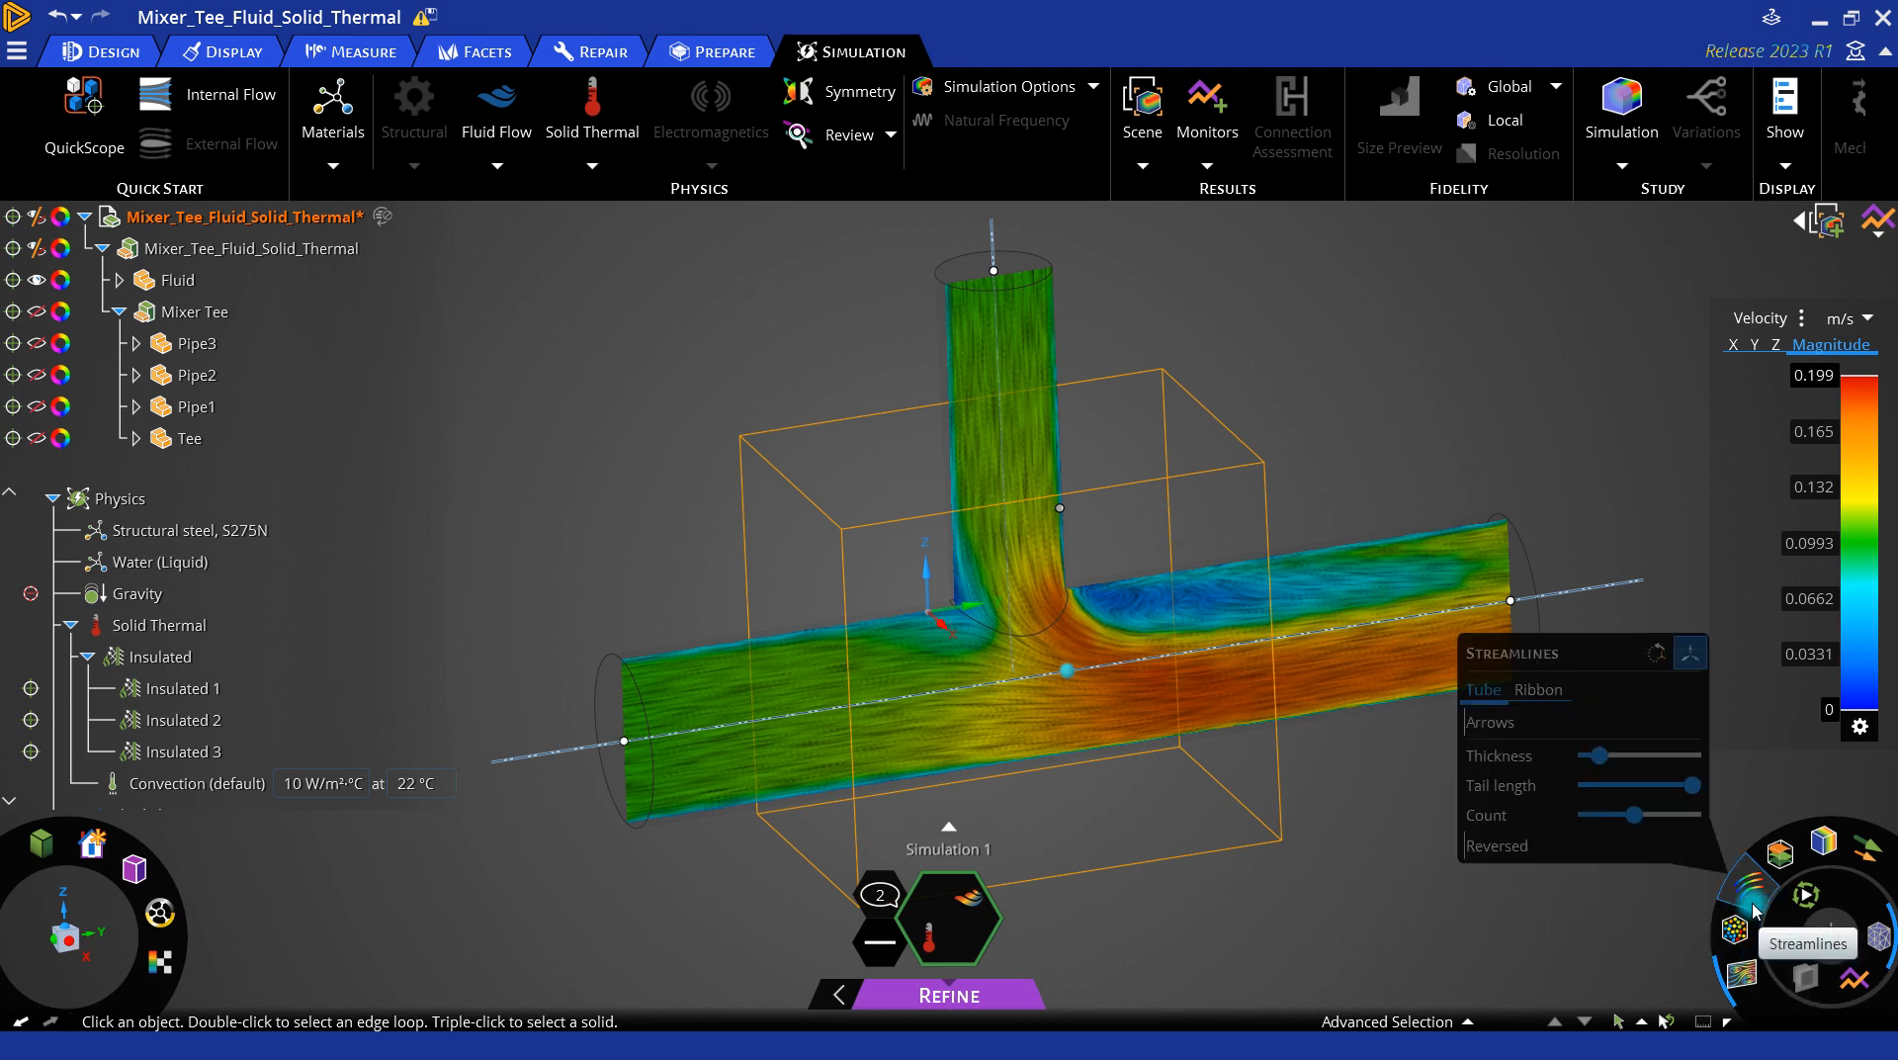
{"action": "mouse_move", "coordinate": [1734, 933]}
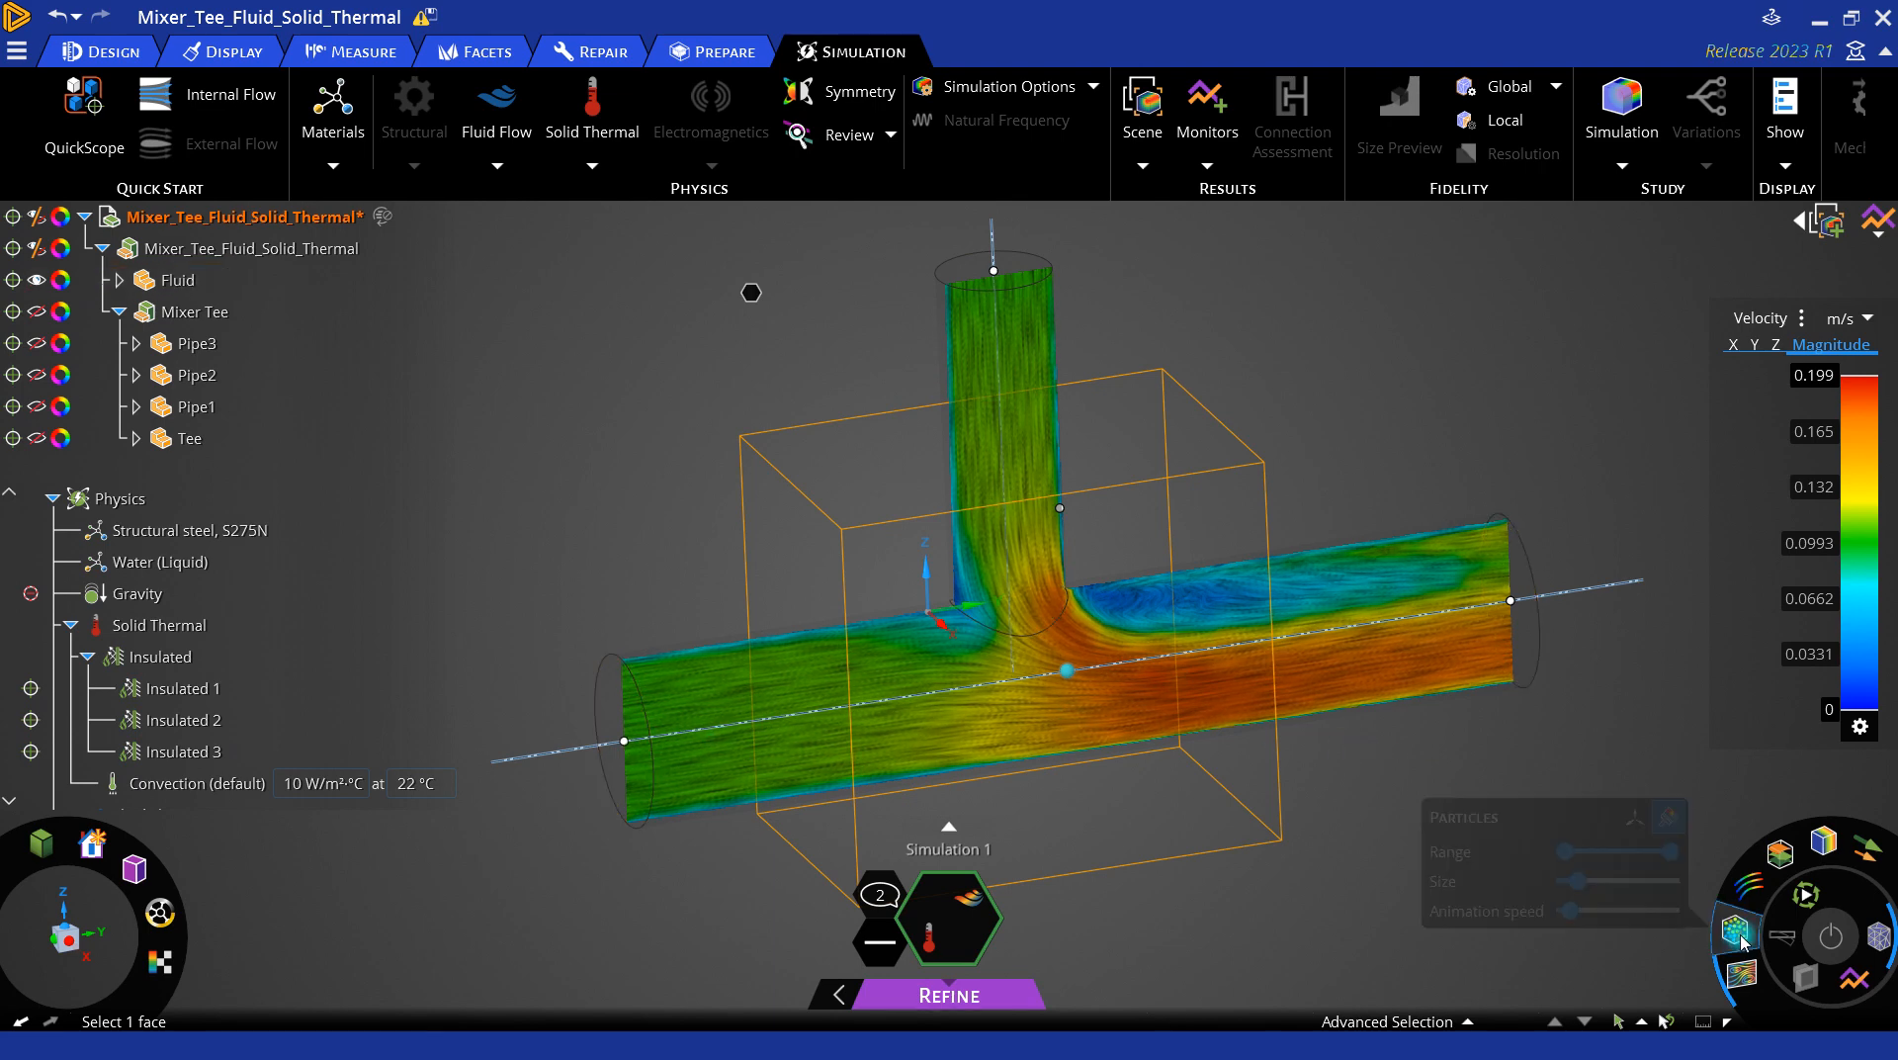
{"action": "mouse_move", "coordinate": [1754, 902]}
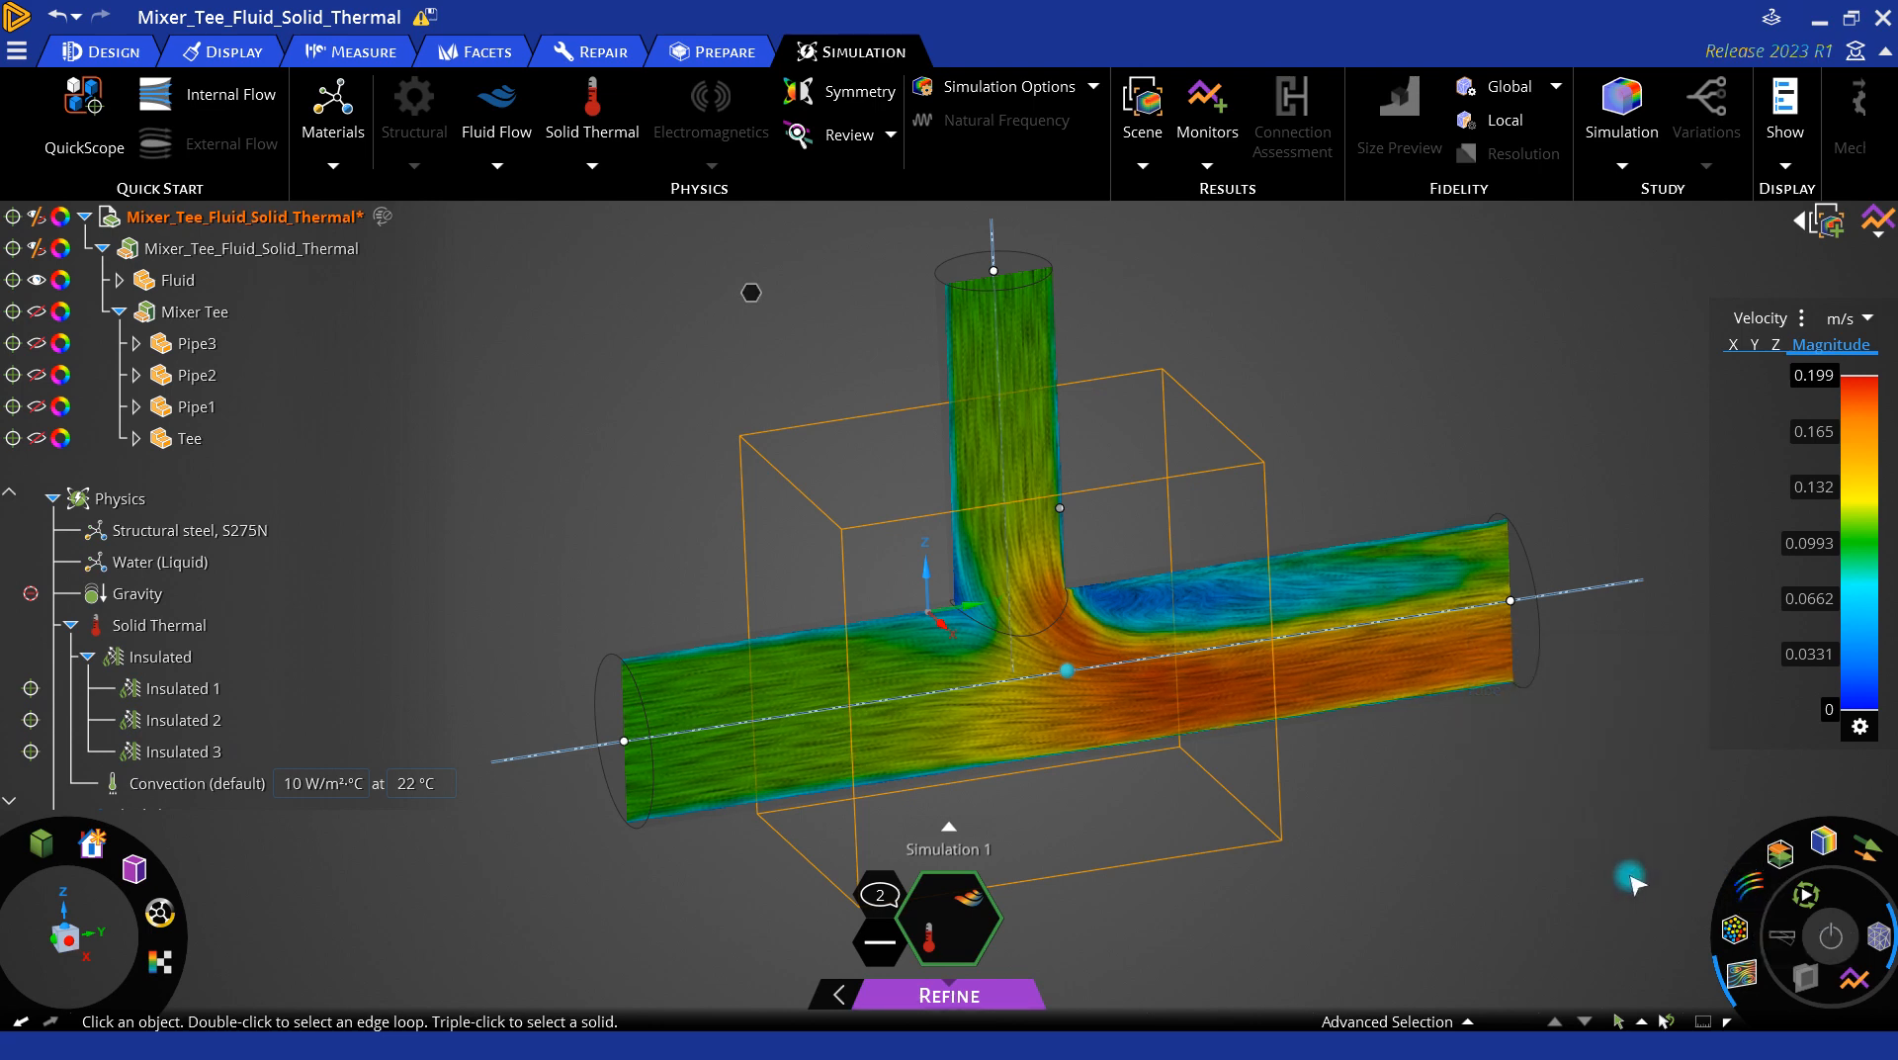
Step: Adjust the tilt and position of the velocity cutting plane at the tee junction
{"action": "left_click", "coordinate": [828, 419]}
{"action": "left_click", "coordinate": [1068, 589]}
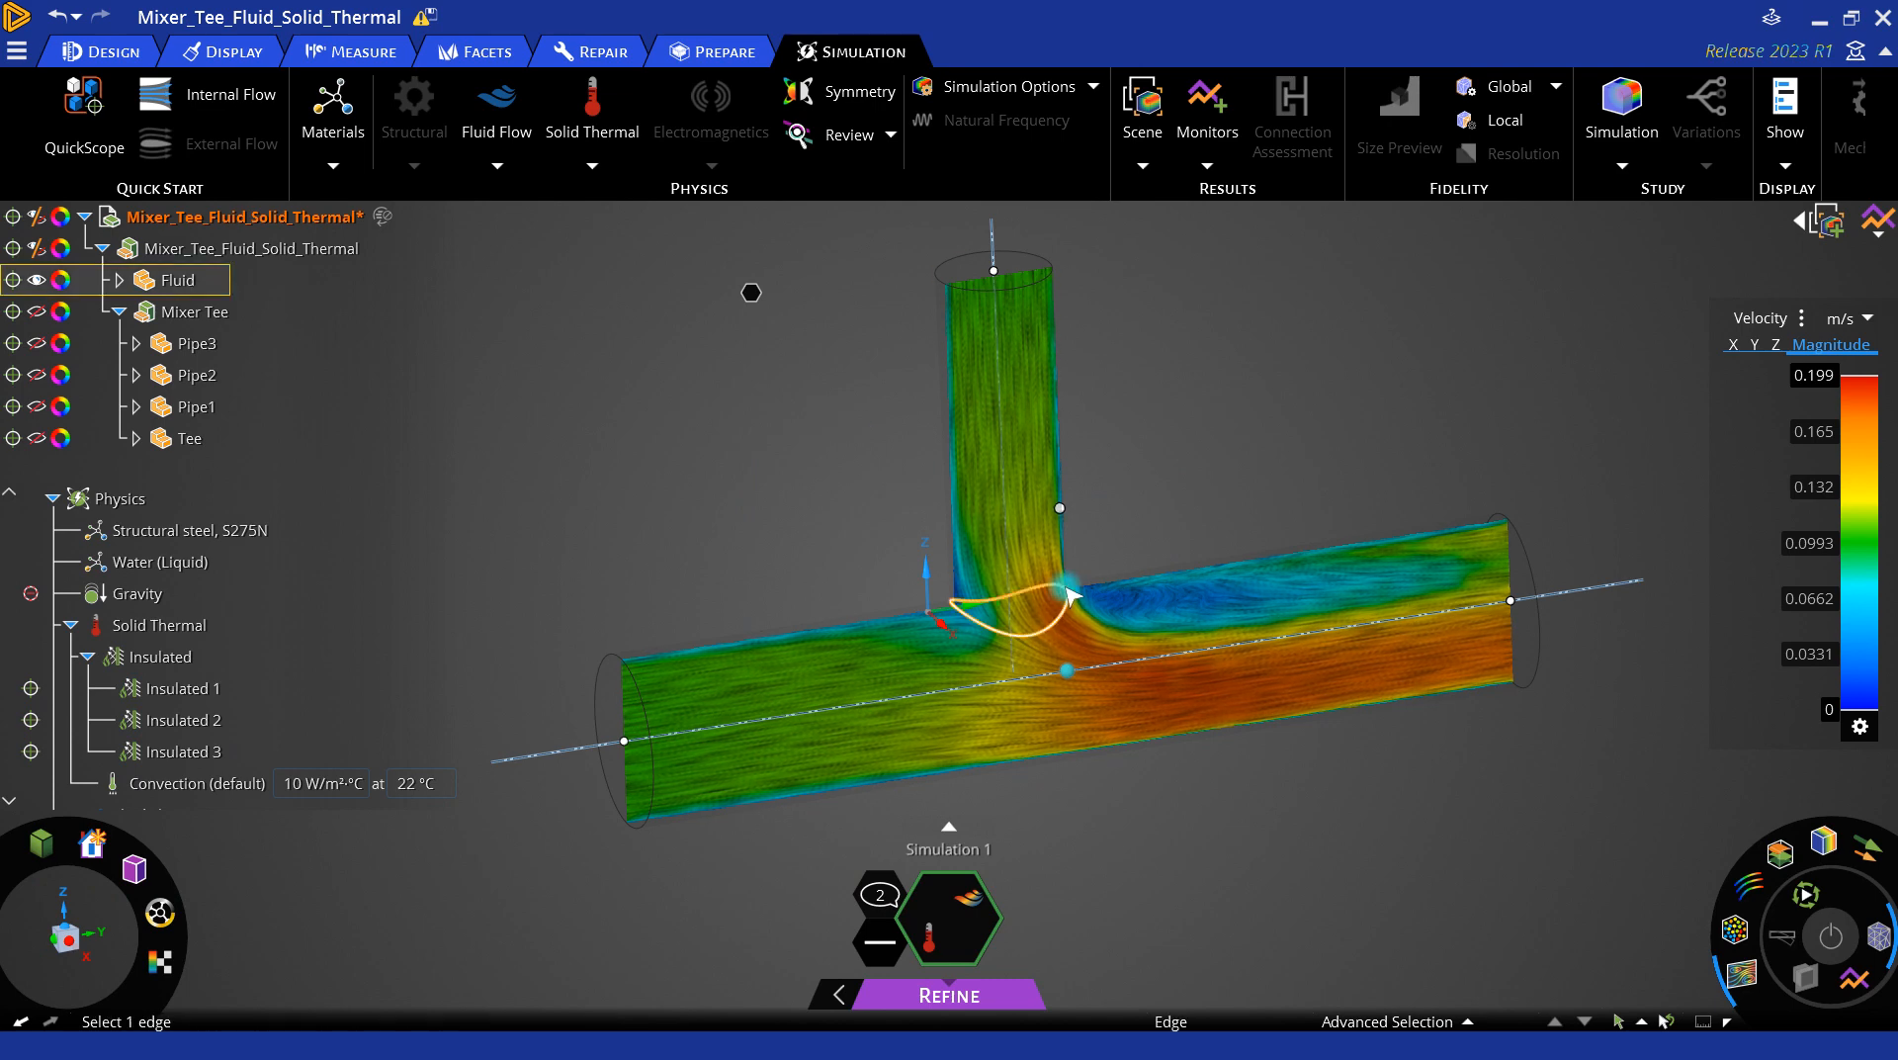
{"action": "left_click", "coordinate": [1080, 690]}
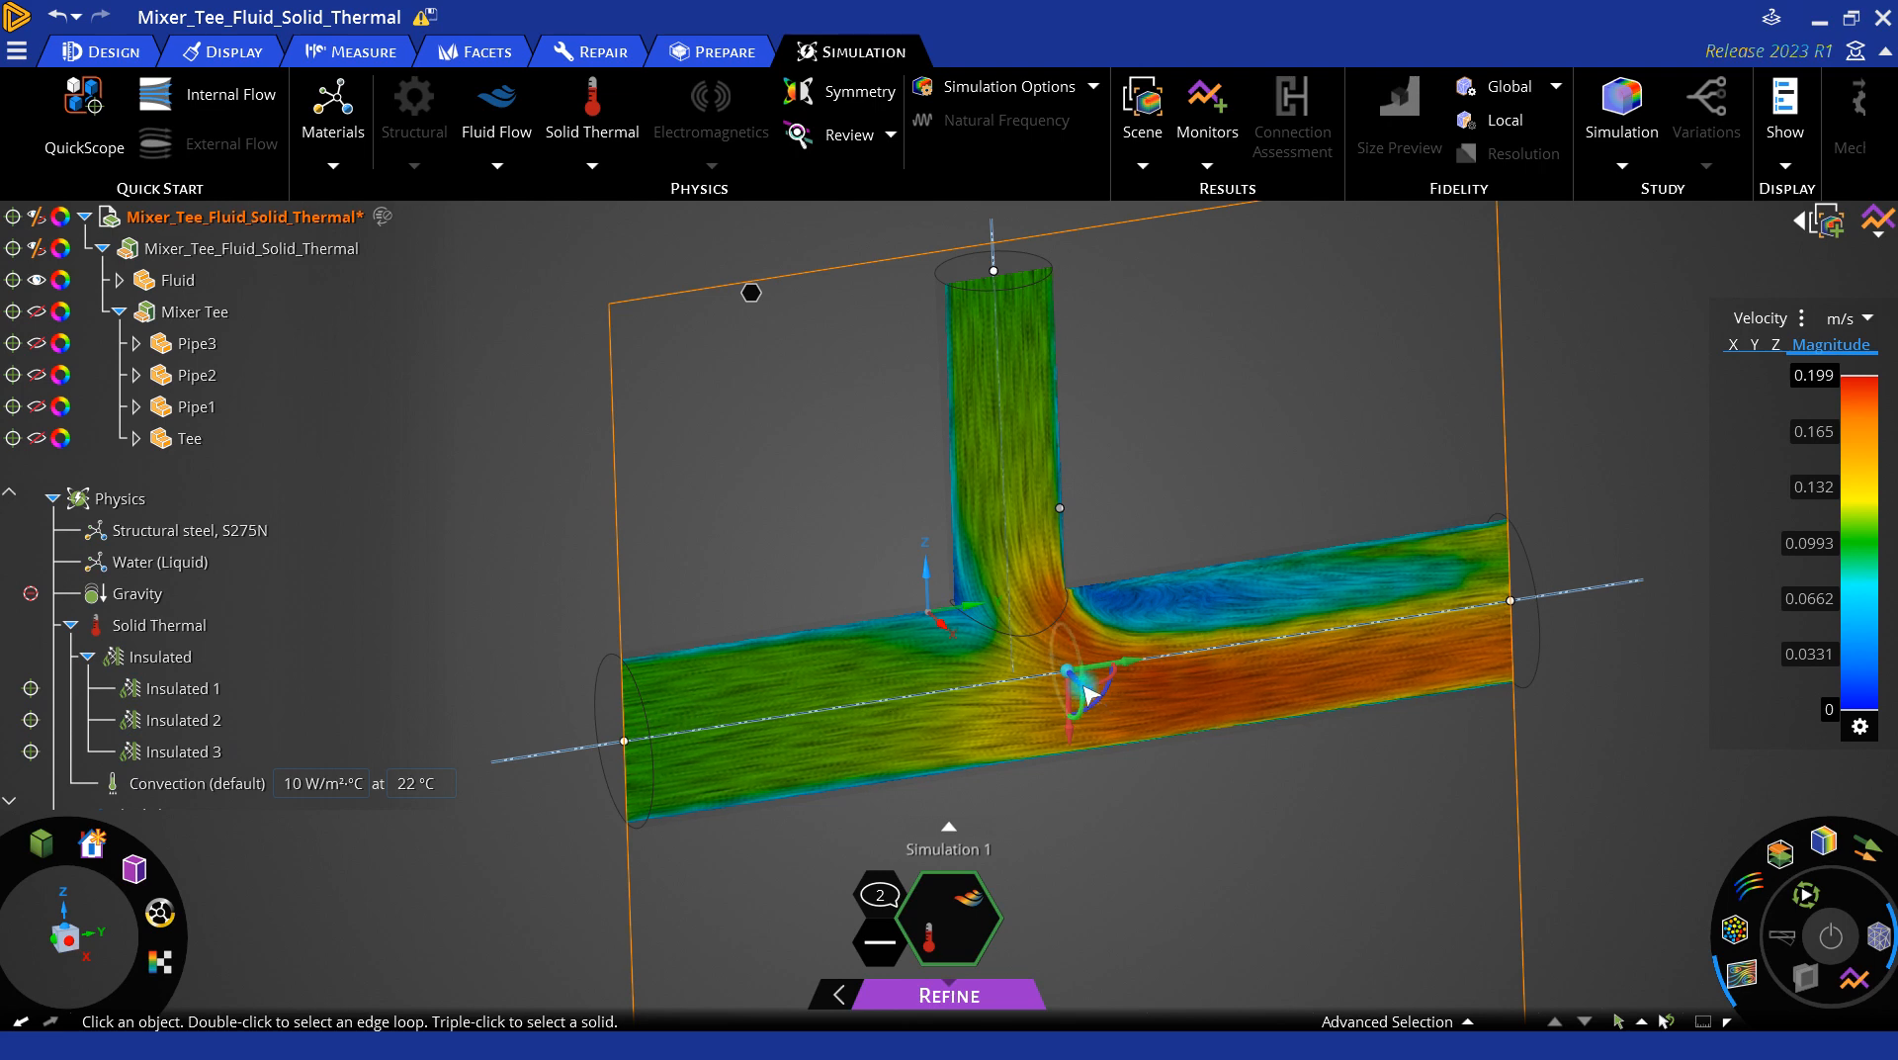
{"action": "mouse_move", "coordinate": [1085, 696]}
{"action": "left_mouse_down"}
{"action": "mouse_move", "coordinate": [966, 720]}
{"action": "mouse_move", "coordinate": [1107, 677]}
{"action": "left_mouse_up"}
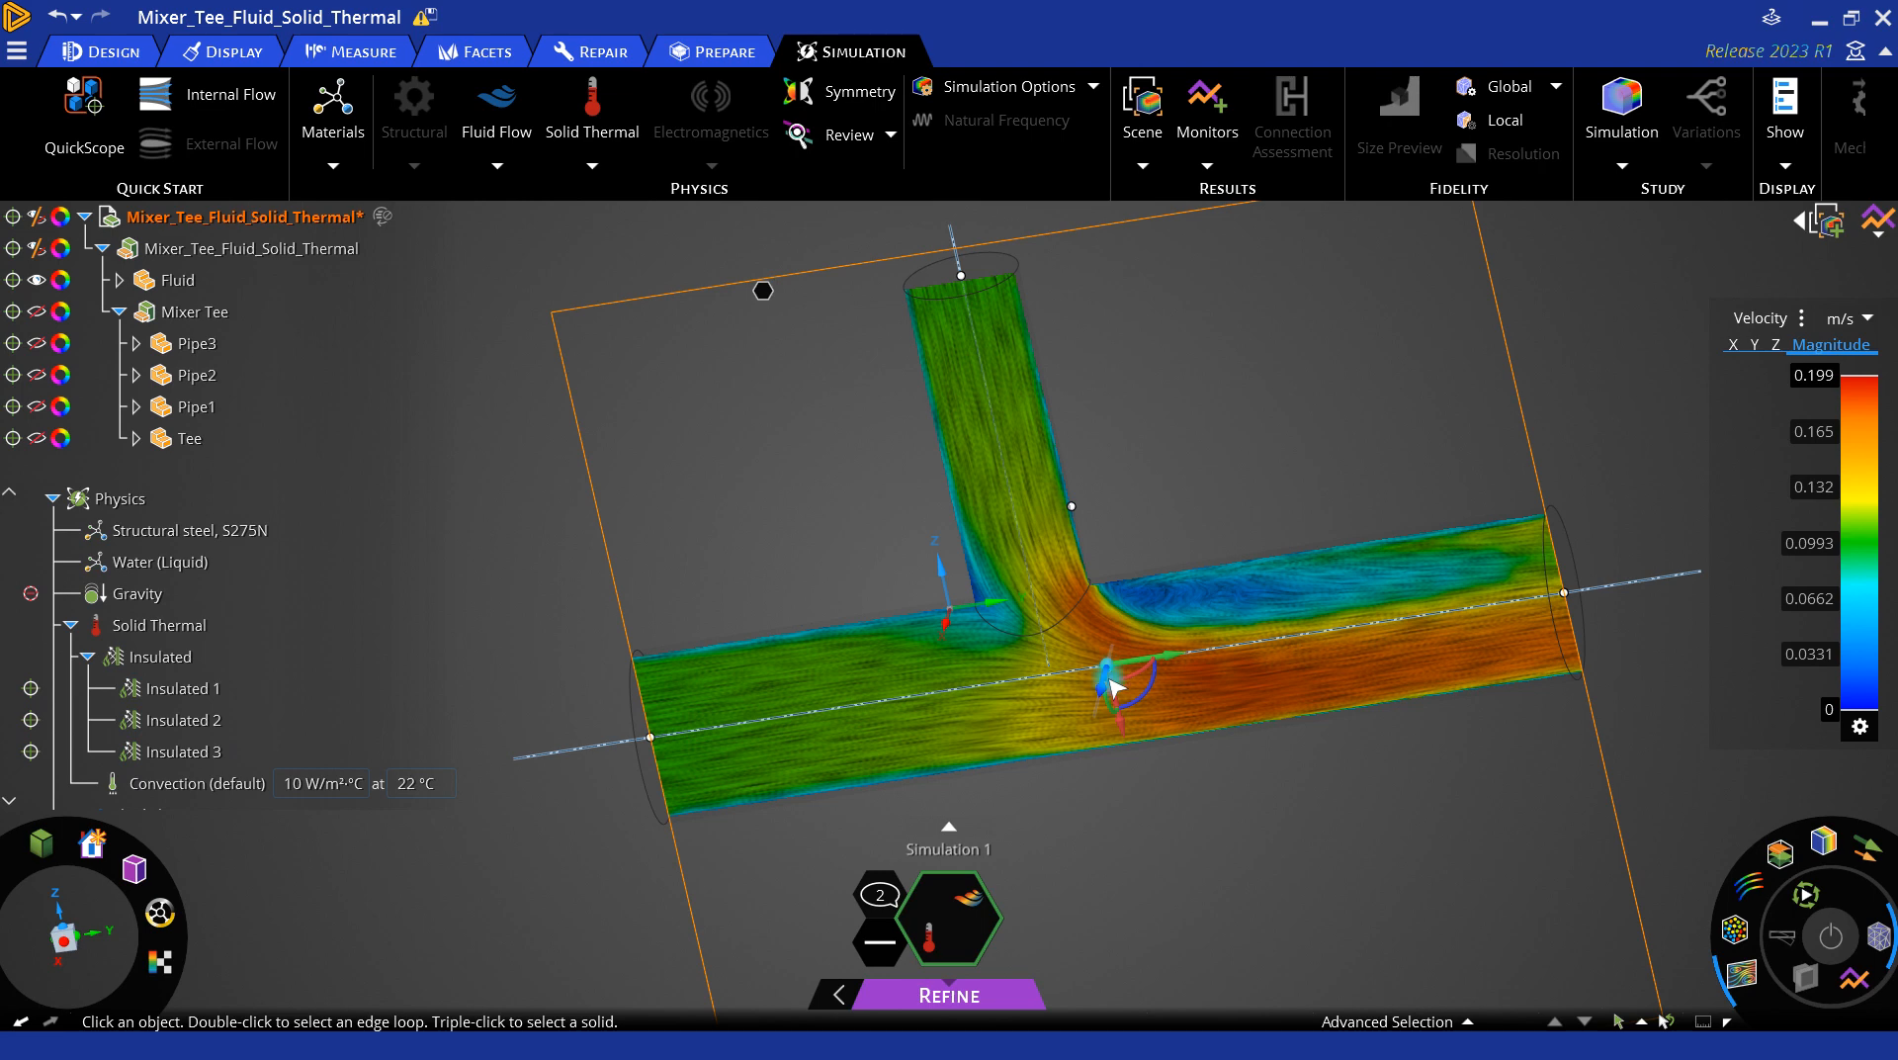
{"action": "left_click_drag", "start_coordinate": [1114, 700], "coordinate": [1113, 726]}
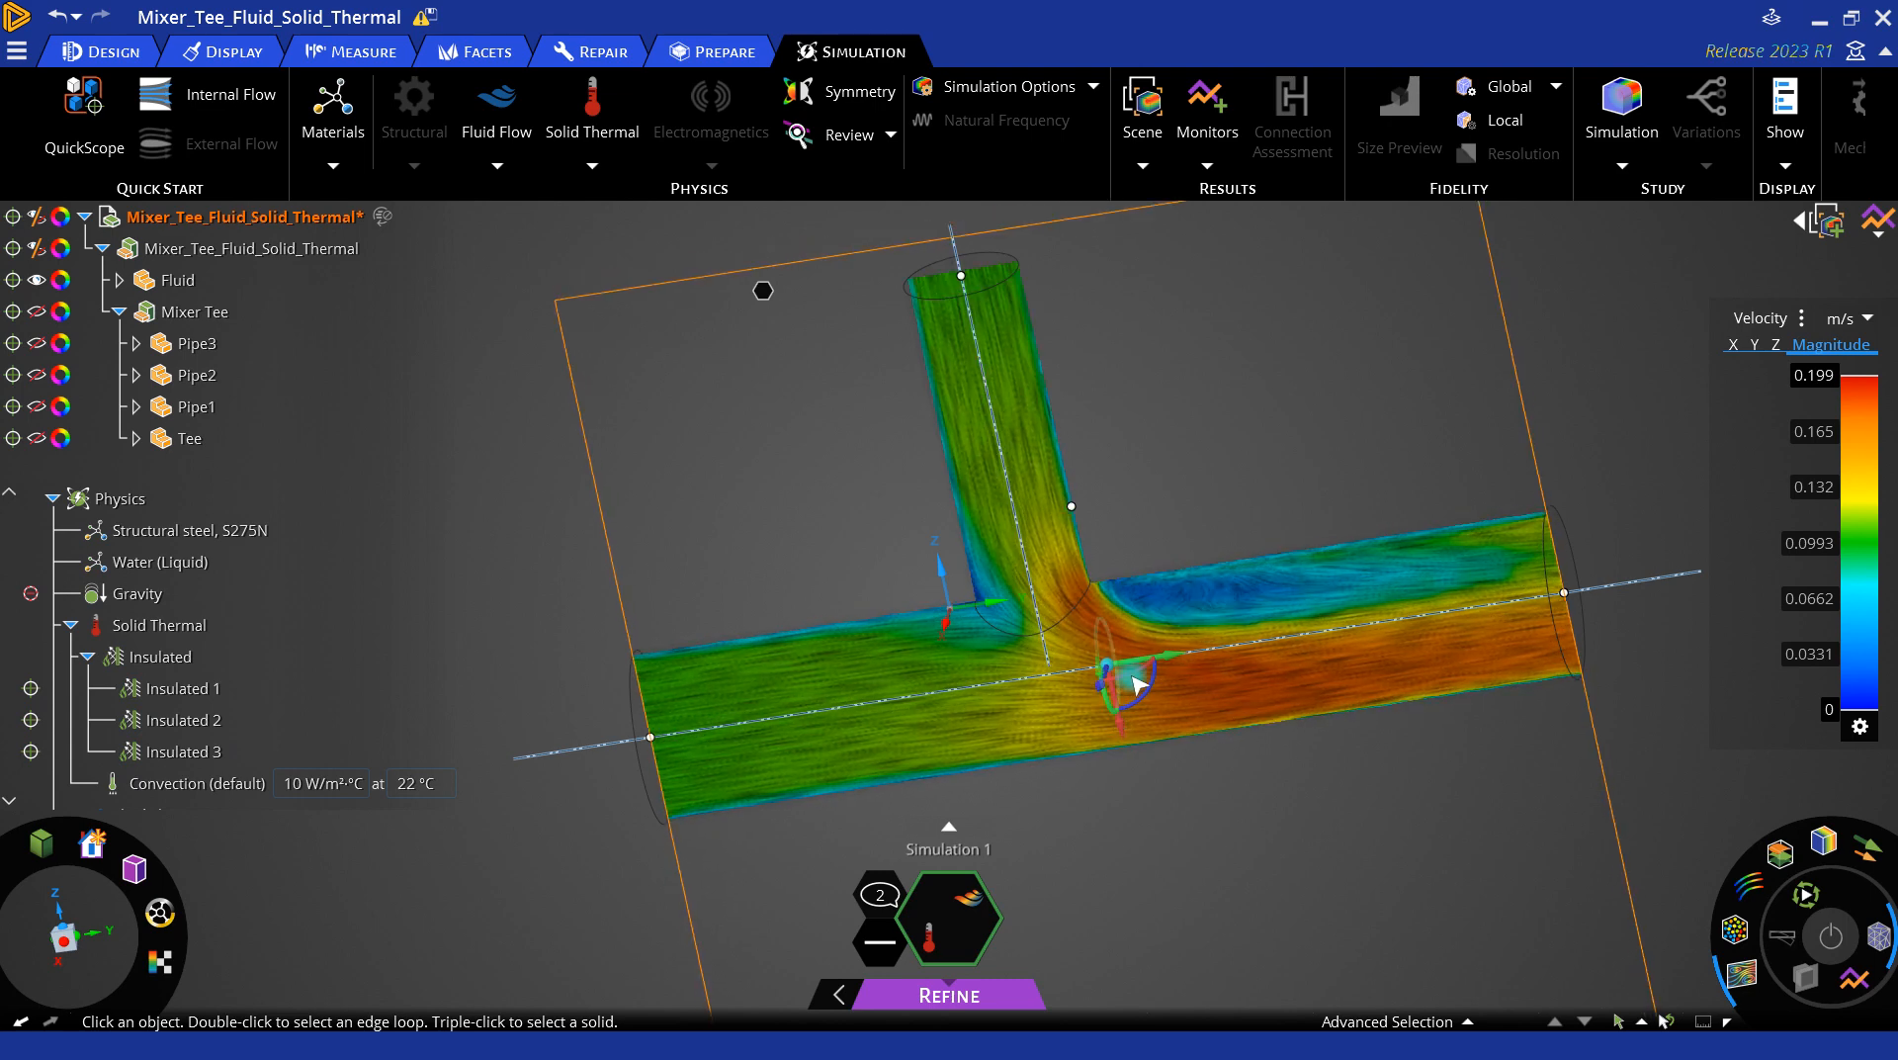
{"action": "left_click", "coordinate": [1170, 659]}
{"action": "left_click", "coordinate": [1119, 670]}
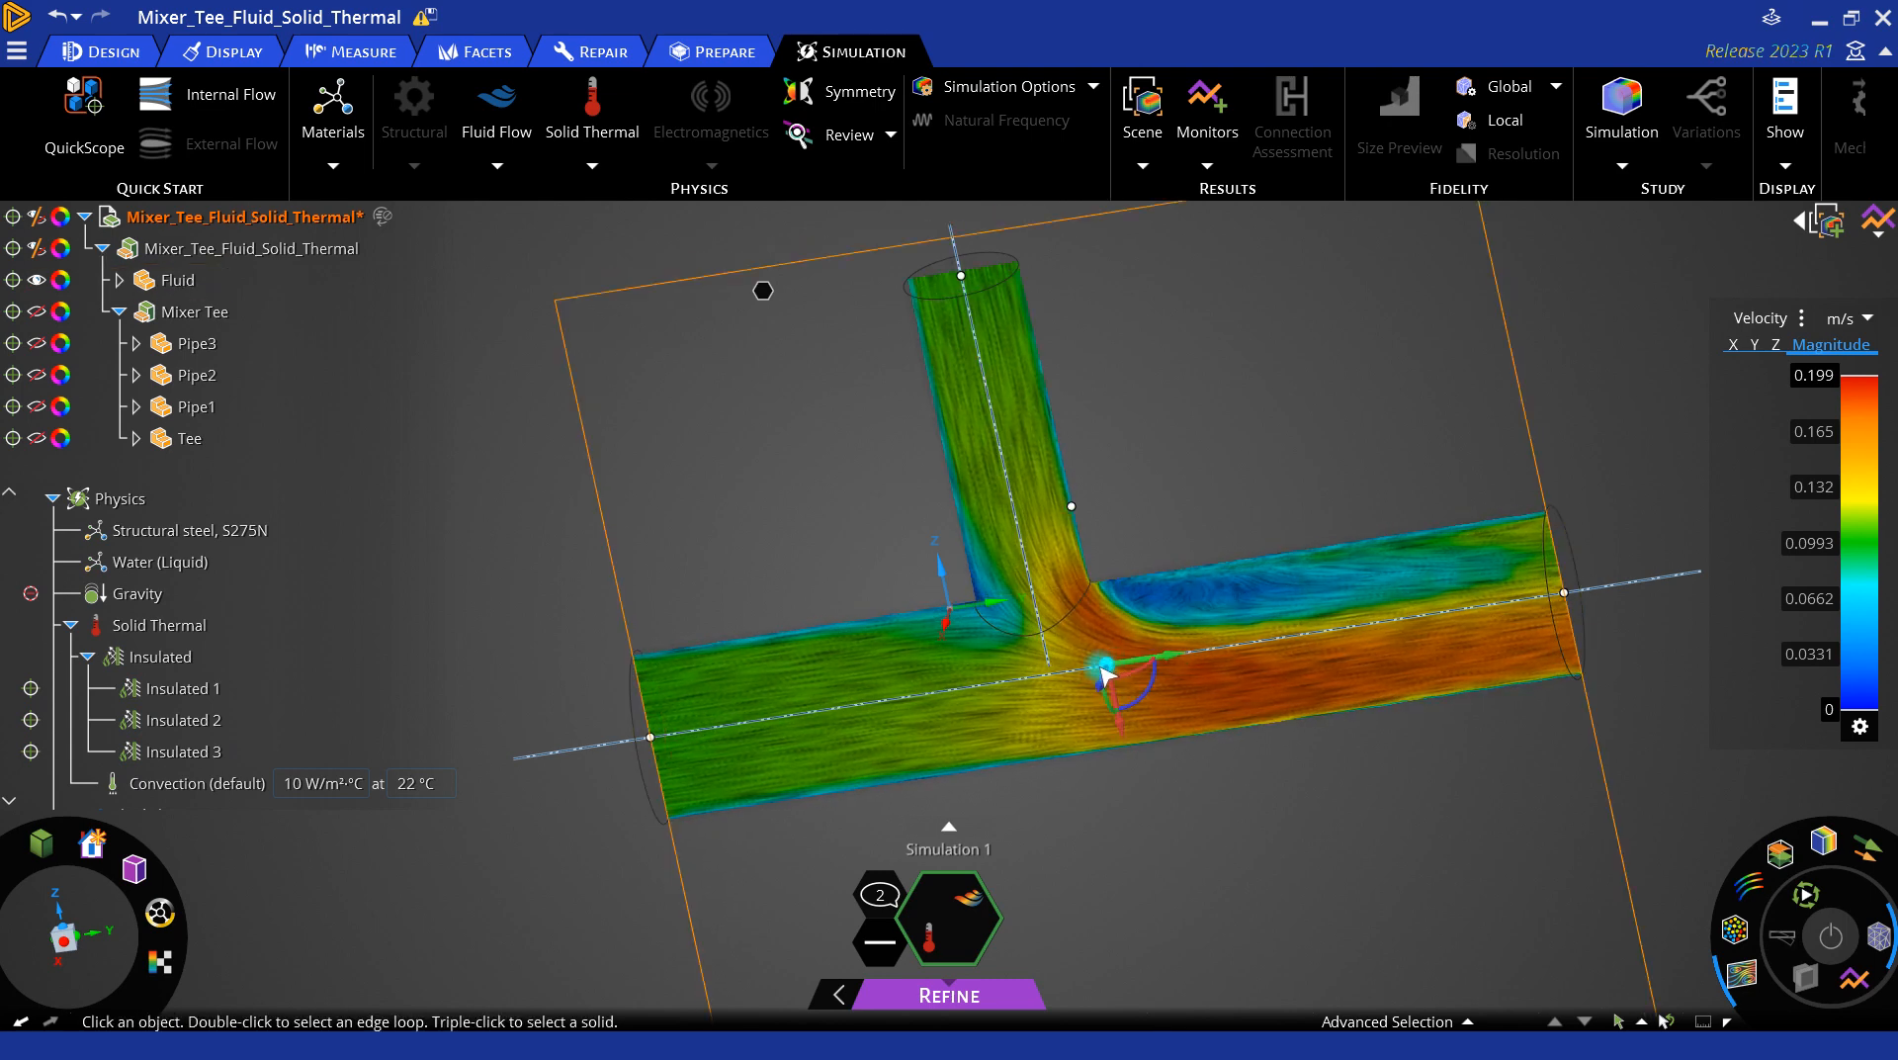
Step: Shift the cutting plane along the main pipe, return it to the tee junction and deselect it
{"action": "left_click_drag", "start_coordinate": [1135, 670], "coordinate": [1241, 655]}
{"action": "left_click", "coordinate": [1036, 836]}
{"action": "middle_click_drag", "start_coordinate": [1140, 810], "coordinate": [1180, 795]}
{"action": "left_click", "coordinate": [1201, 655]}
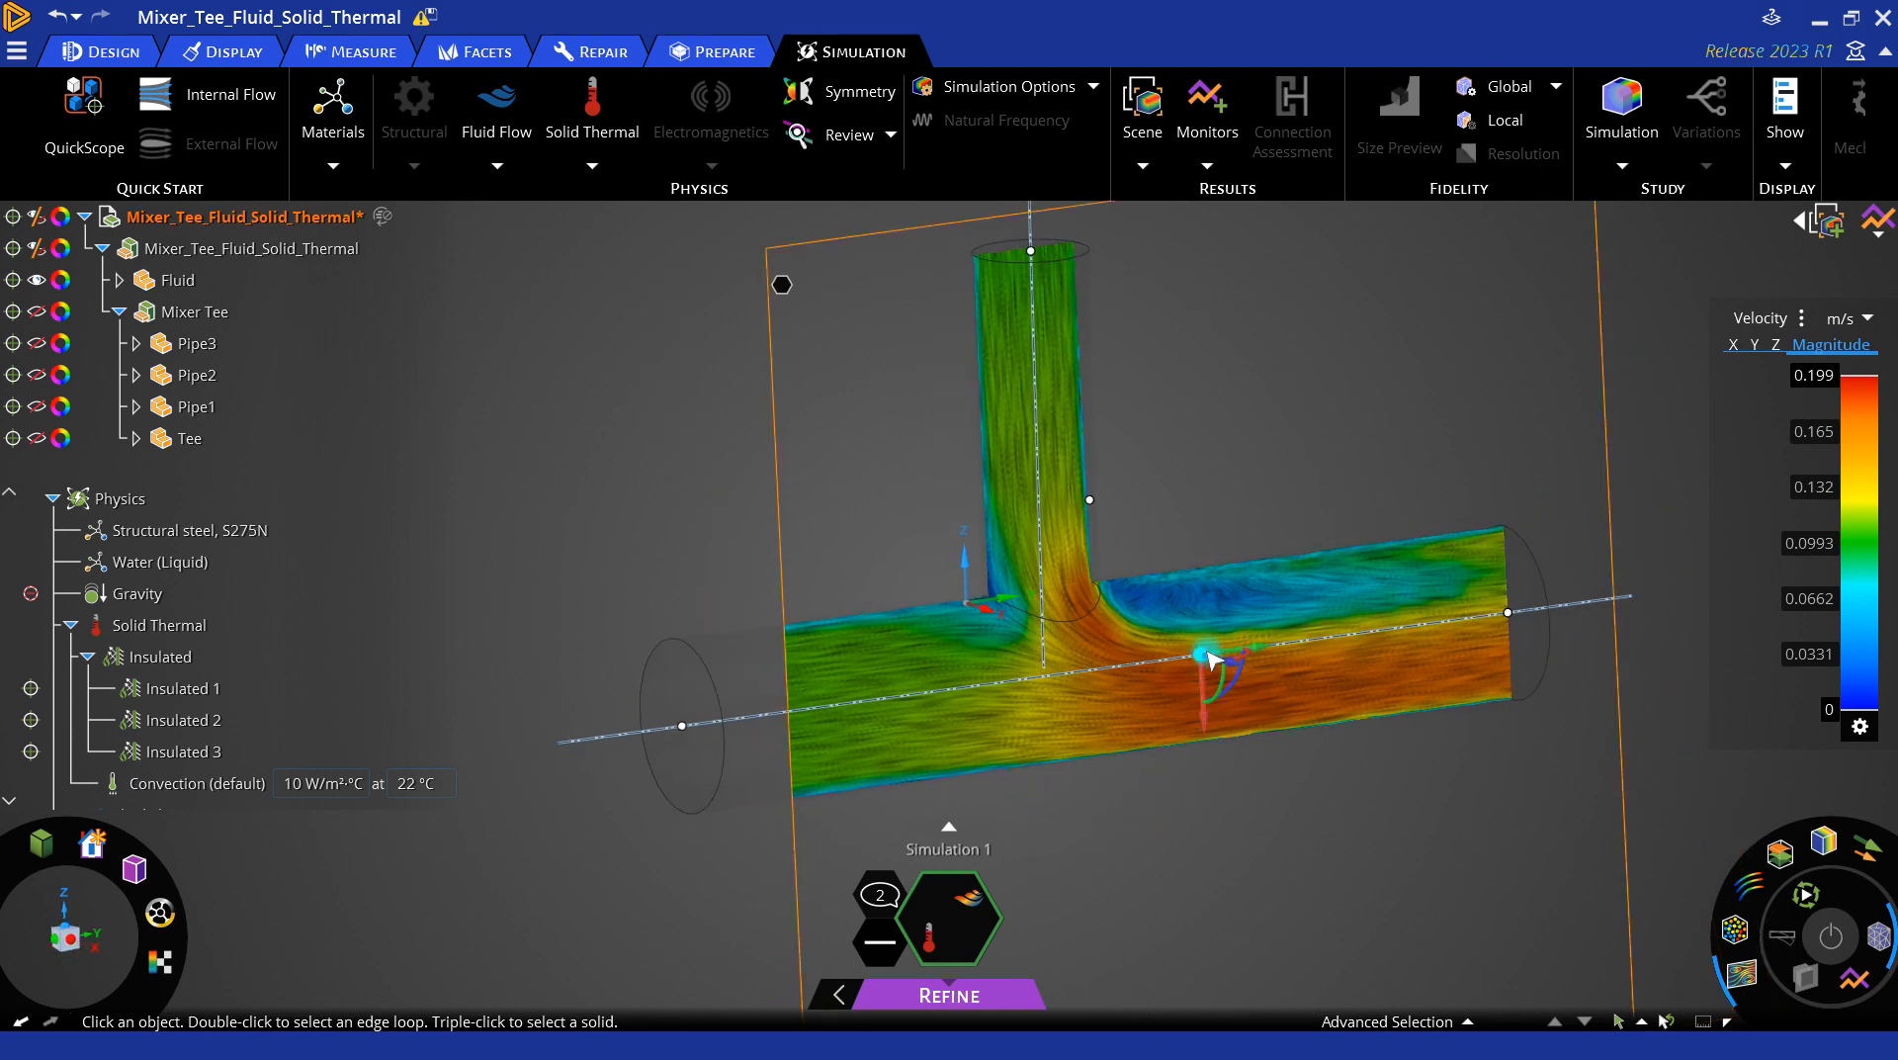
{"action": "left_click_drag", "start_coordinate": [1238, 660], "coordinate": [1134, 682]}
{"action": "left_click", "coordinate": [1228, 906]}
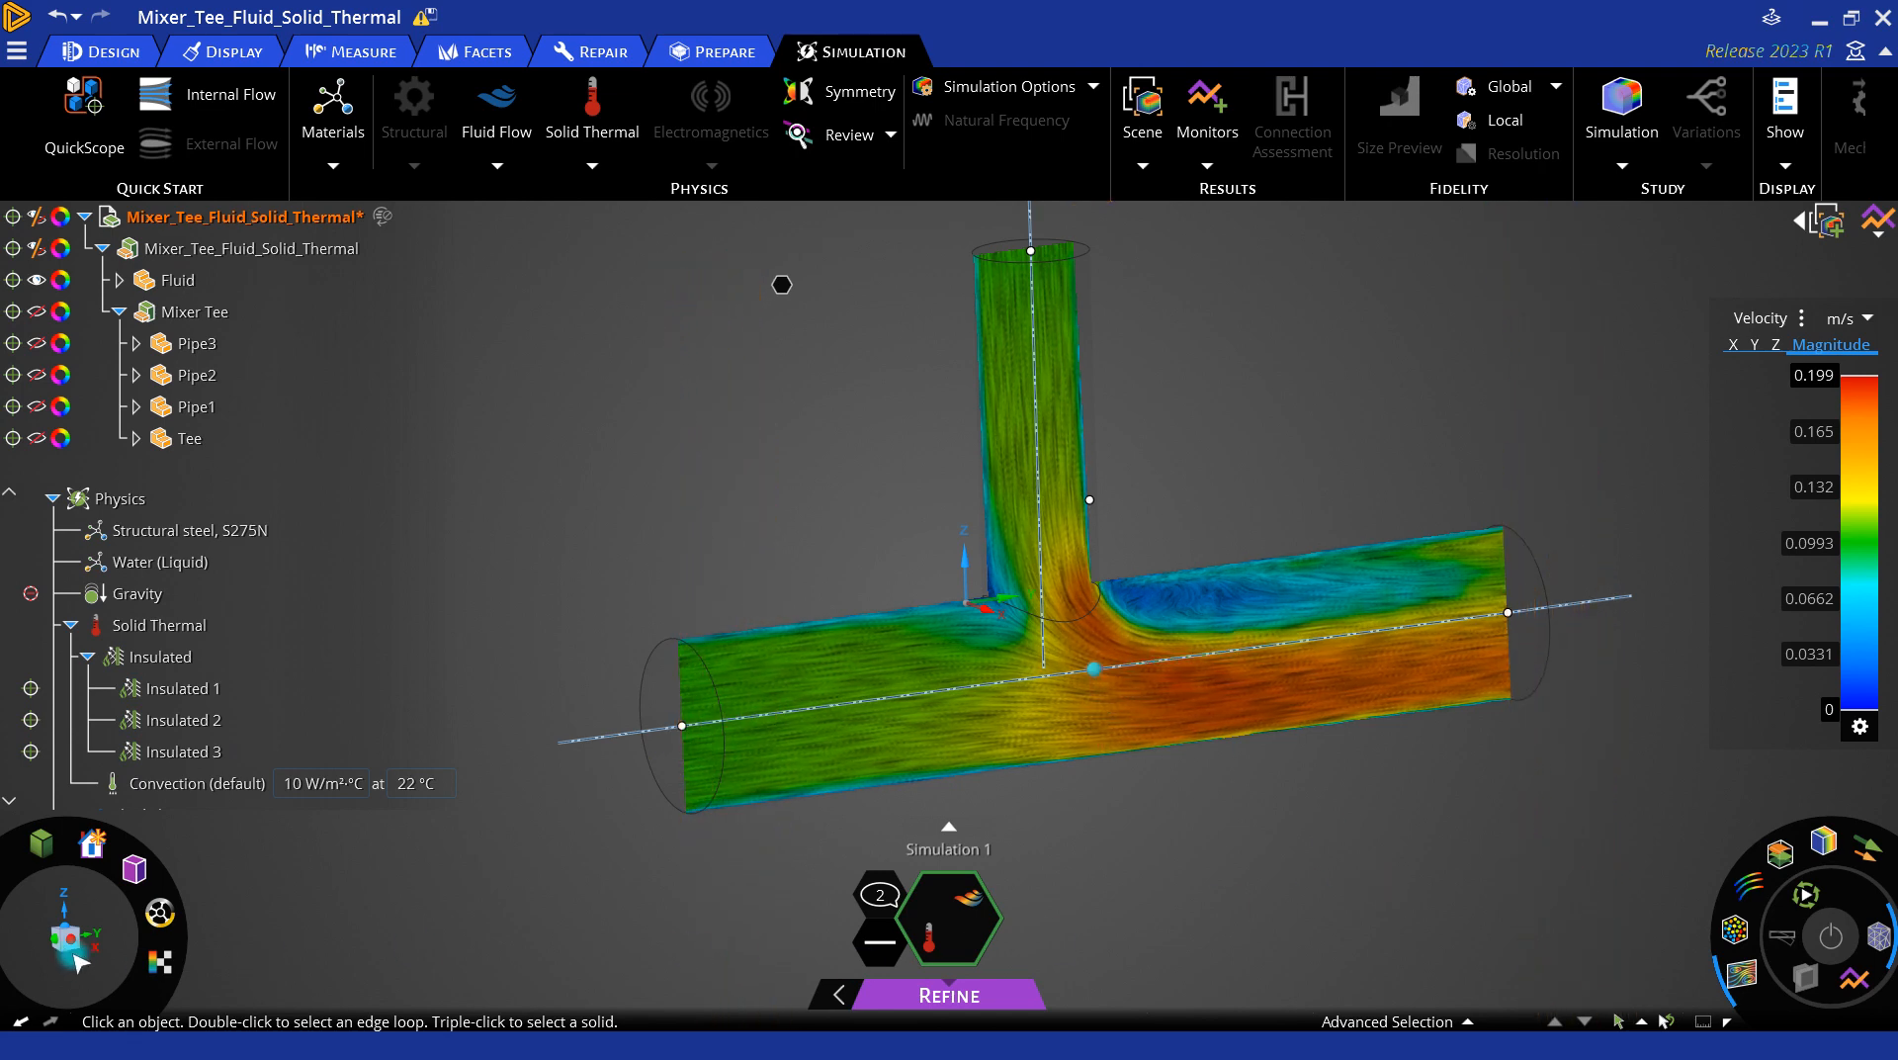
Step: Turn on velocity vectors over the cutting plane around the tee junction, seen square to the X axis
{"action": "left_click", "coordinate": [69, 934]}
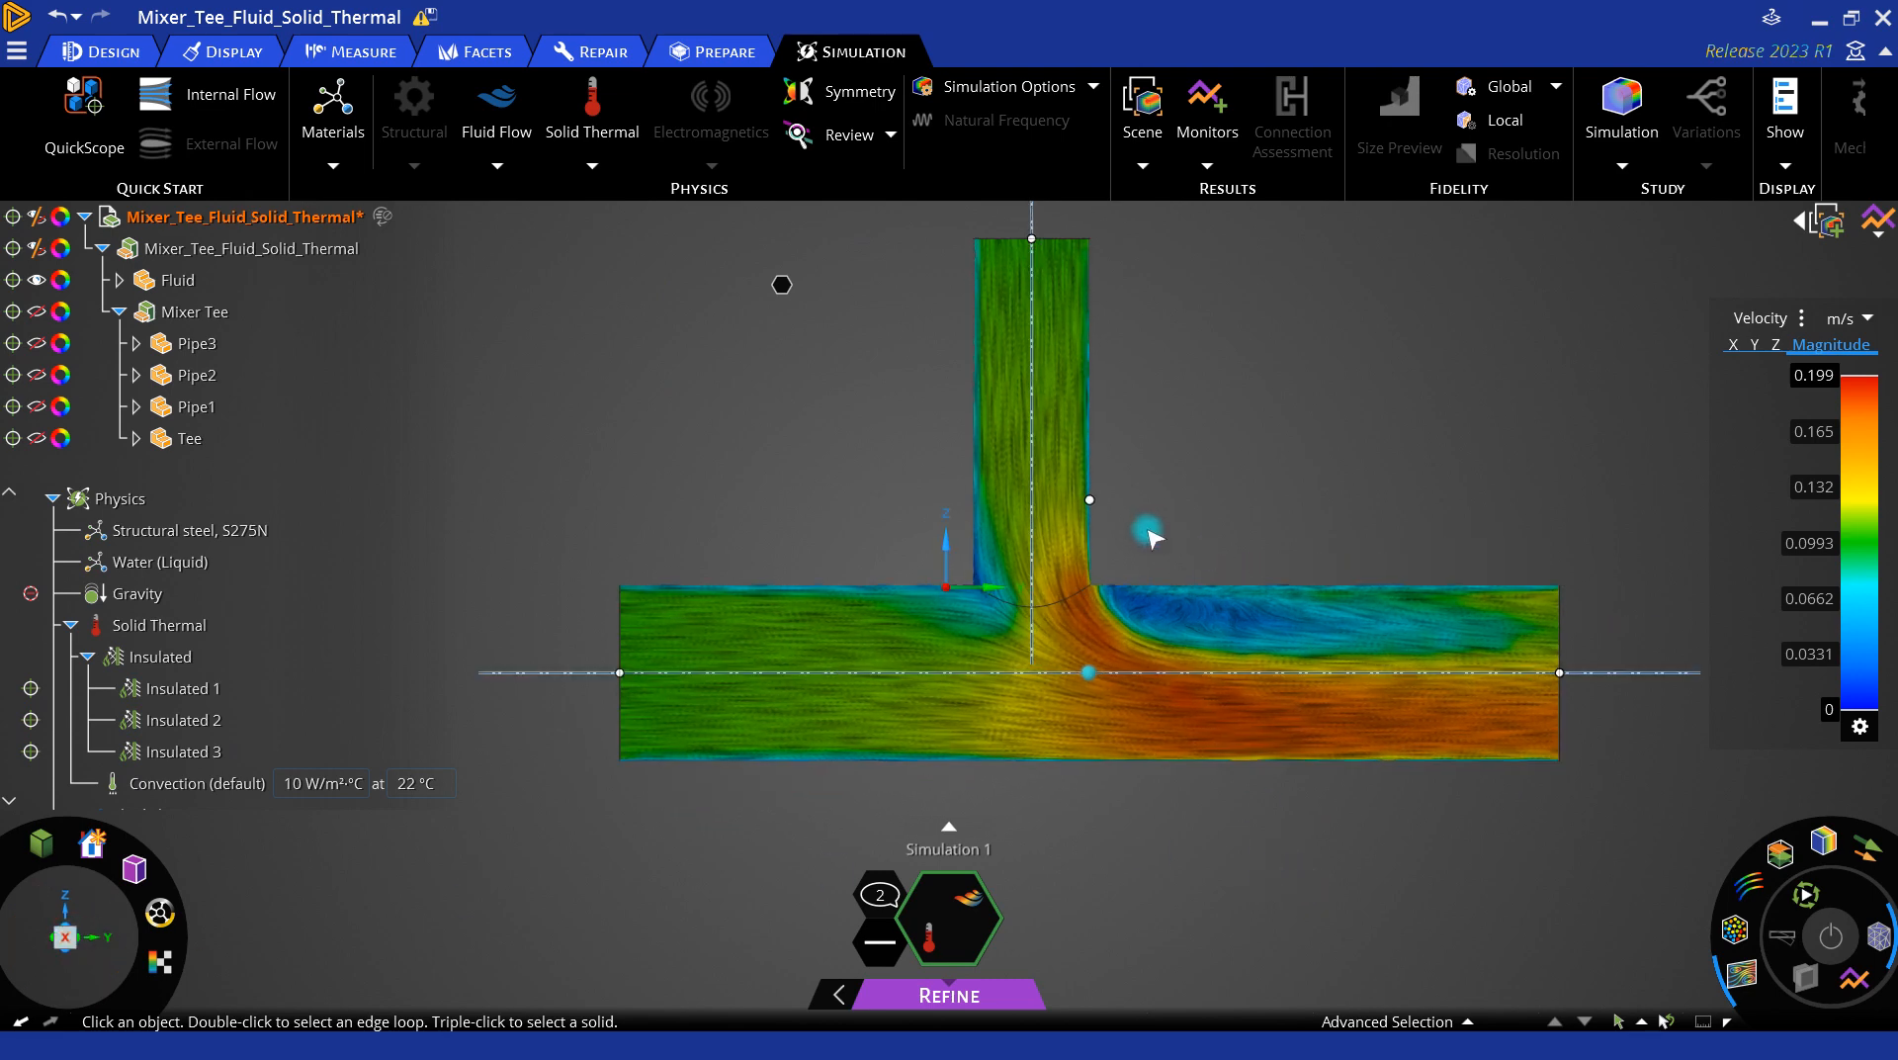
{"action": "scroll", "coordinate": [1136, 559], "scroll_direction": "up", "scroll_amount": 4}
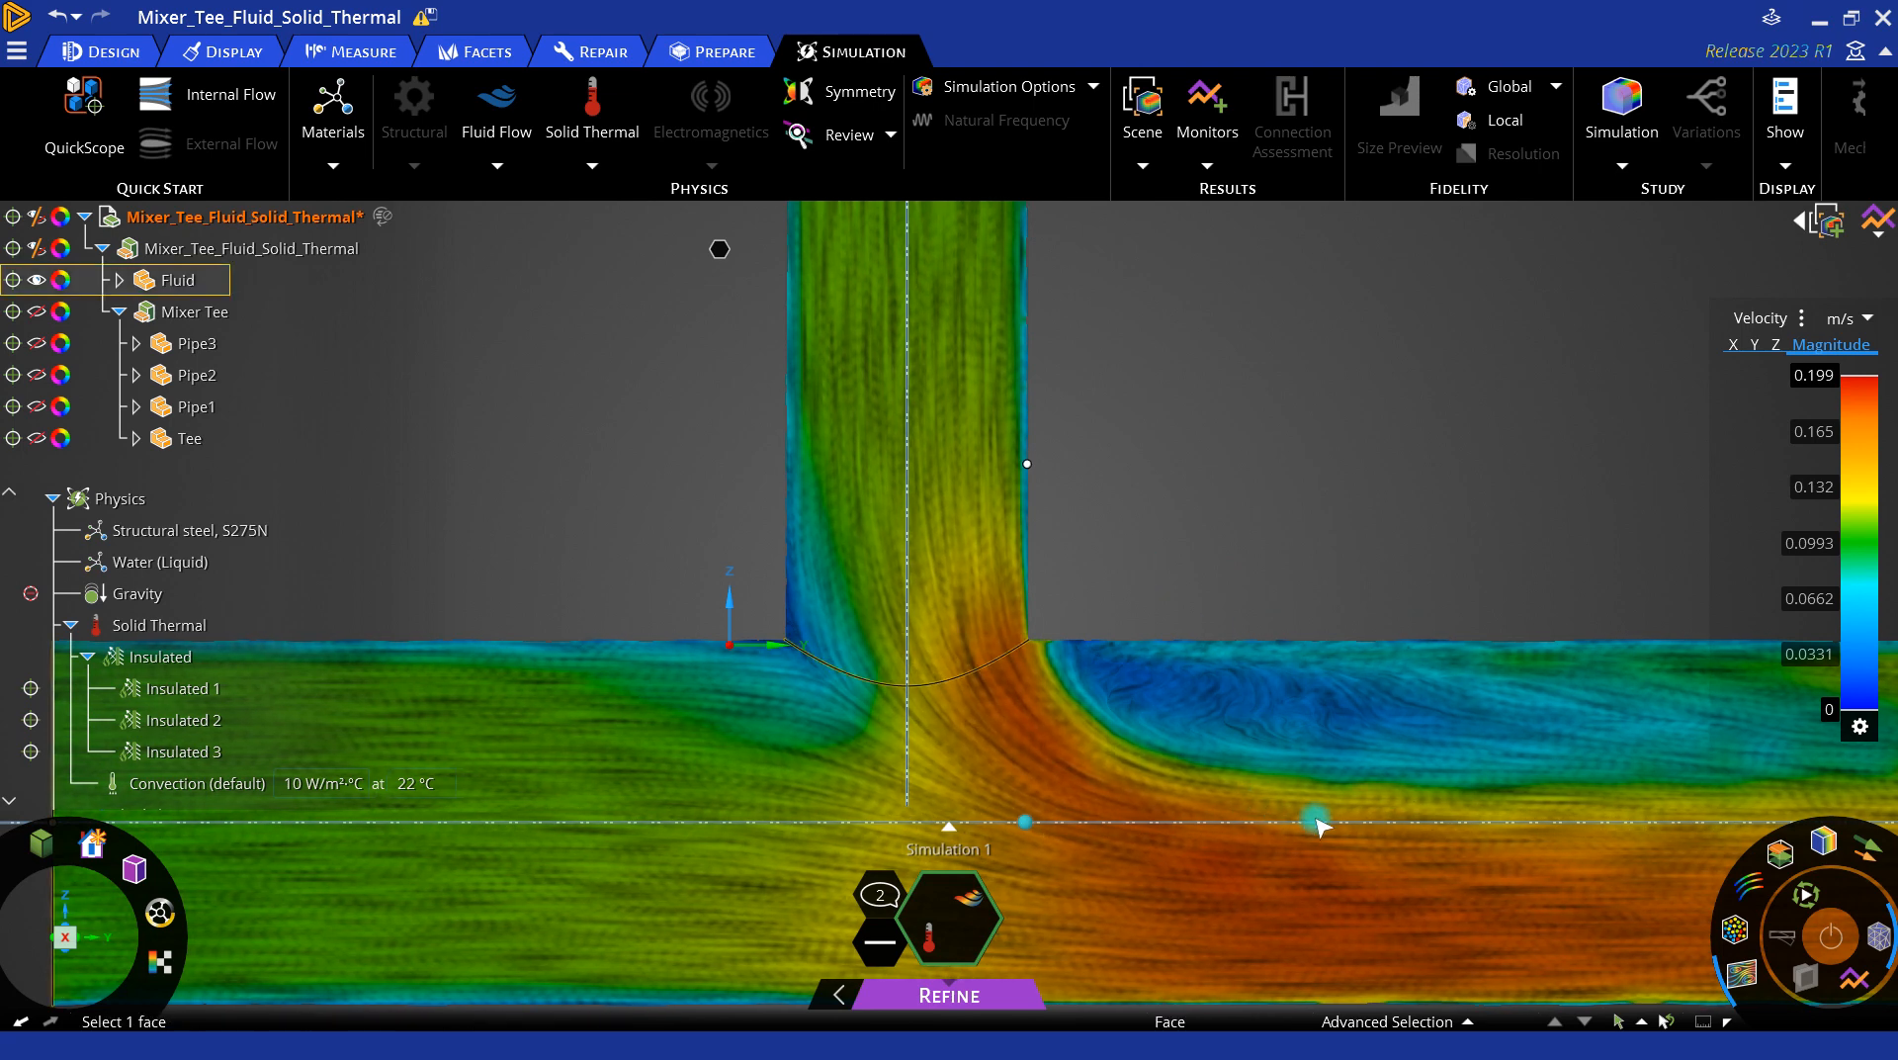
{"action": "scroll", "coordinate": [1090, 776], "scroll_direction": "up", "scroll_amount": 2}
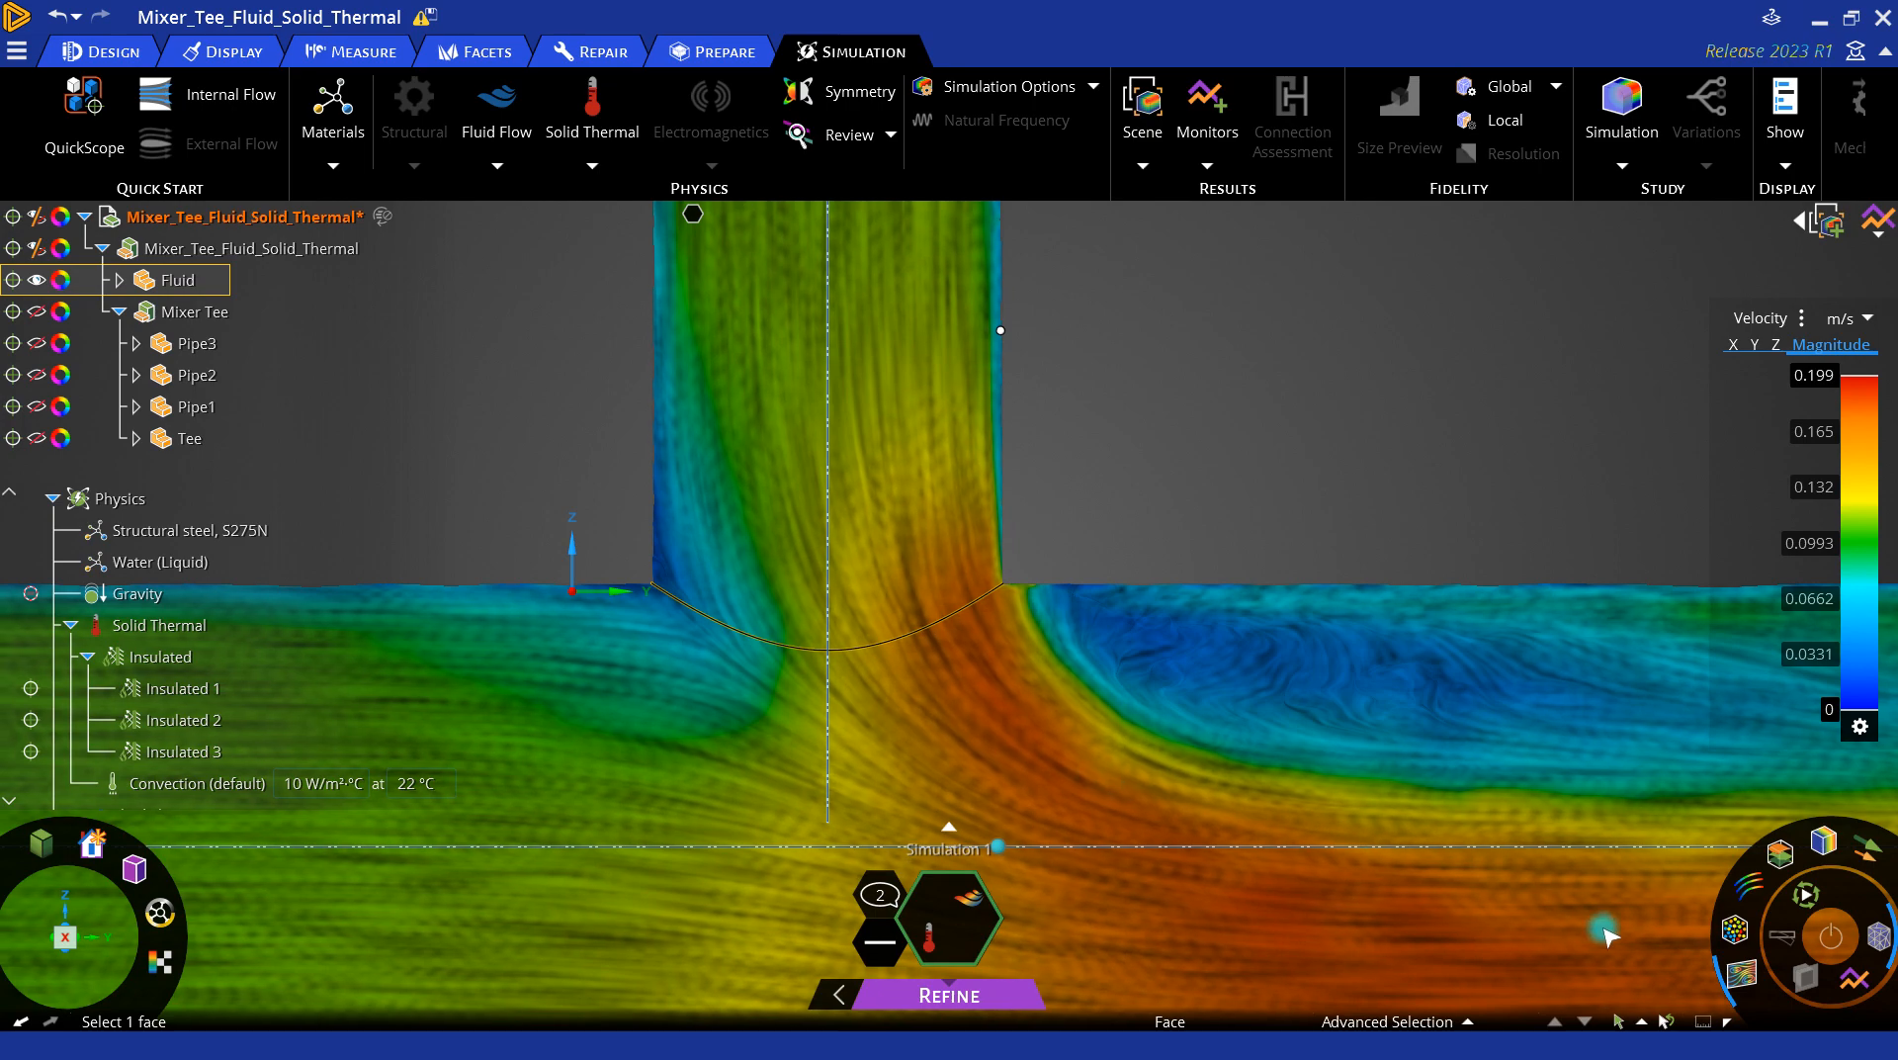
{"action": "left_click", "coordinate": [1871, 857]}
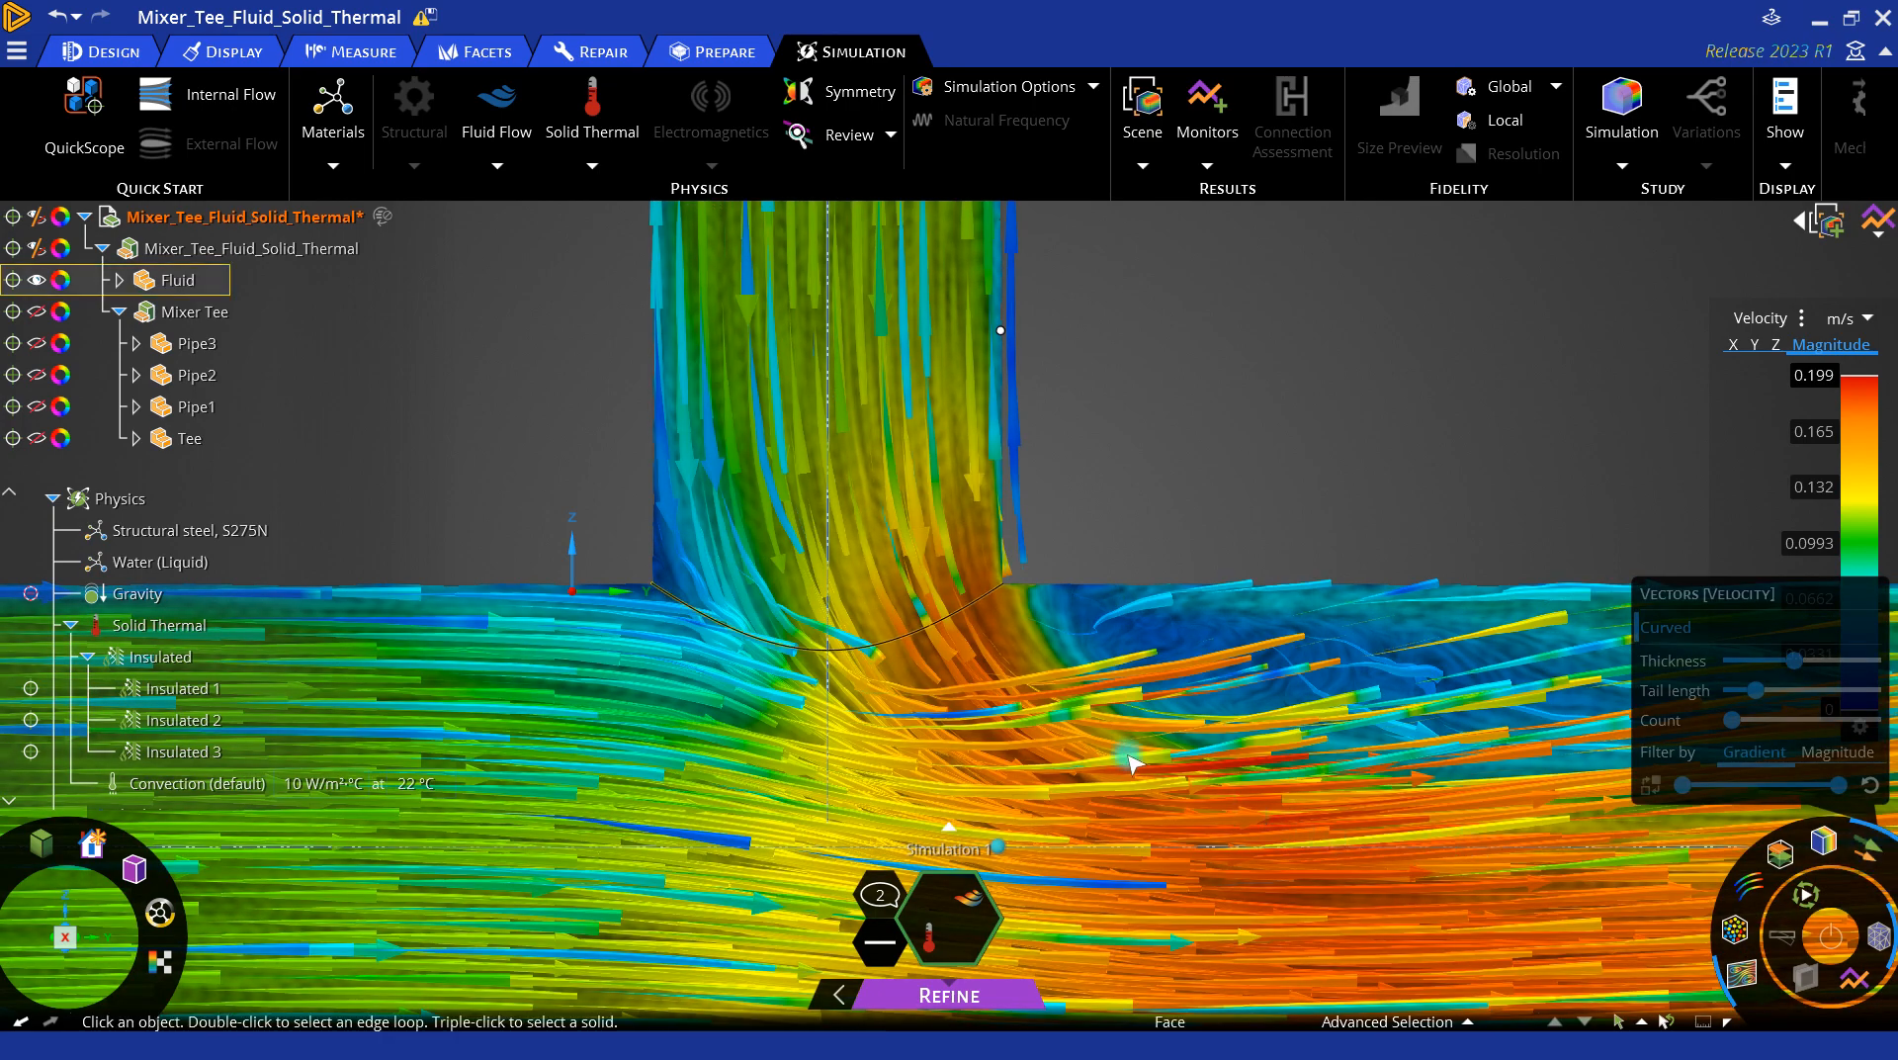
{"action": "scroll", "coordinate": [1121, 749], "scroll_direction": "down", "scroll_amount": 2}
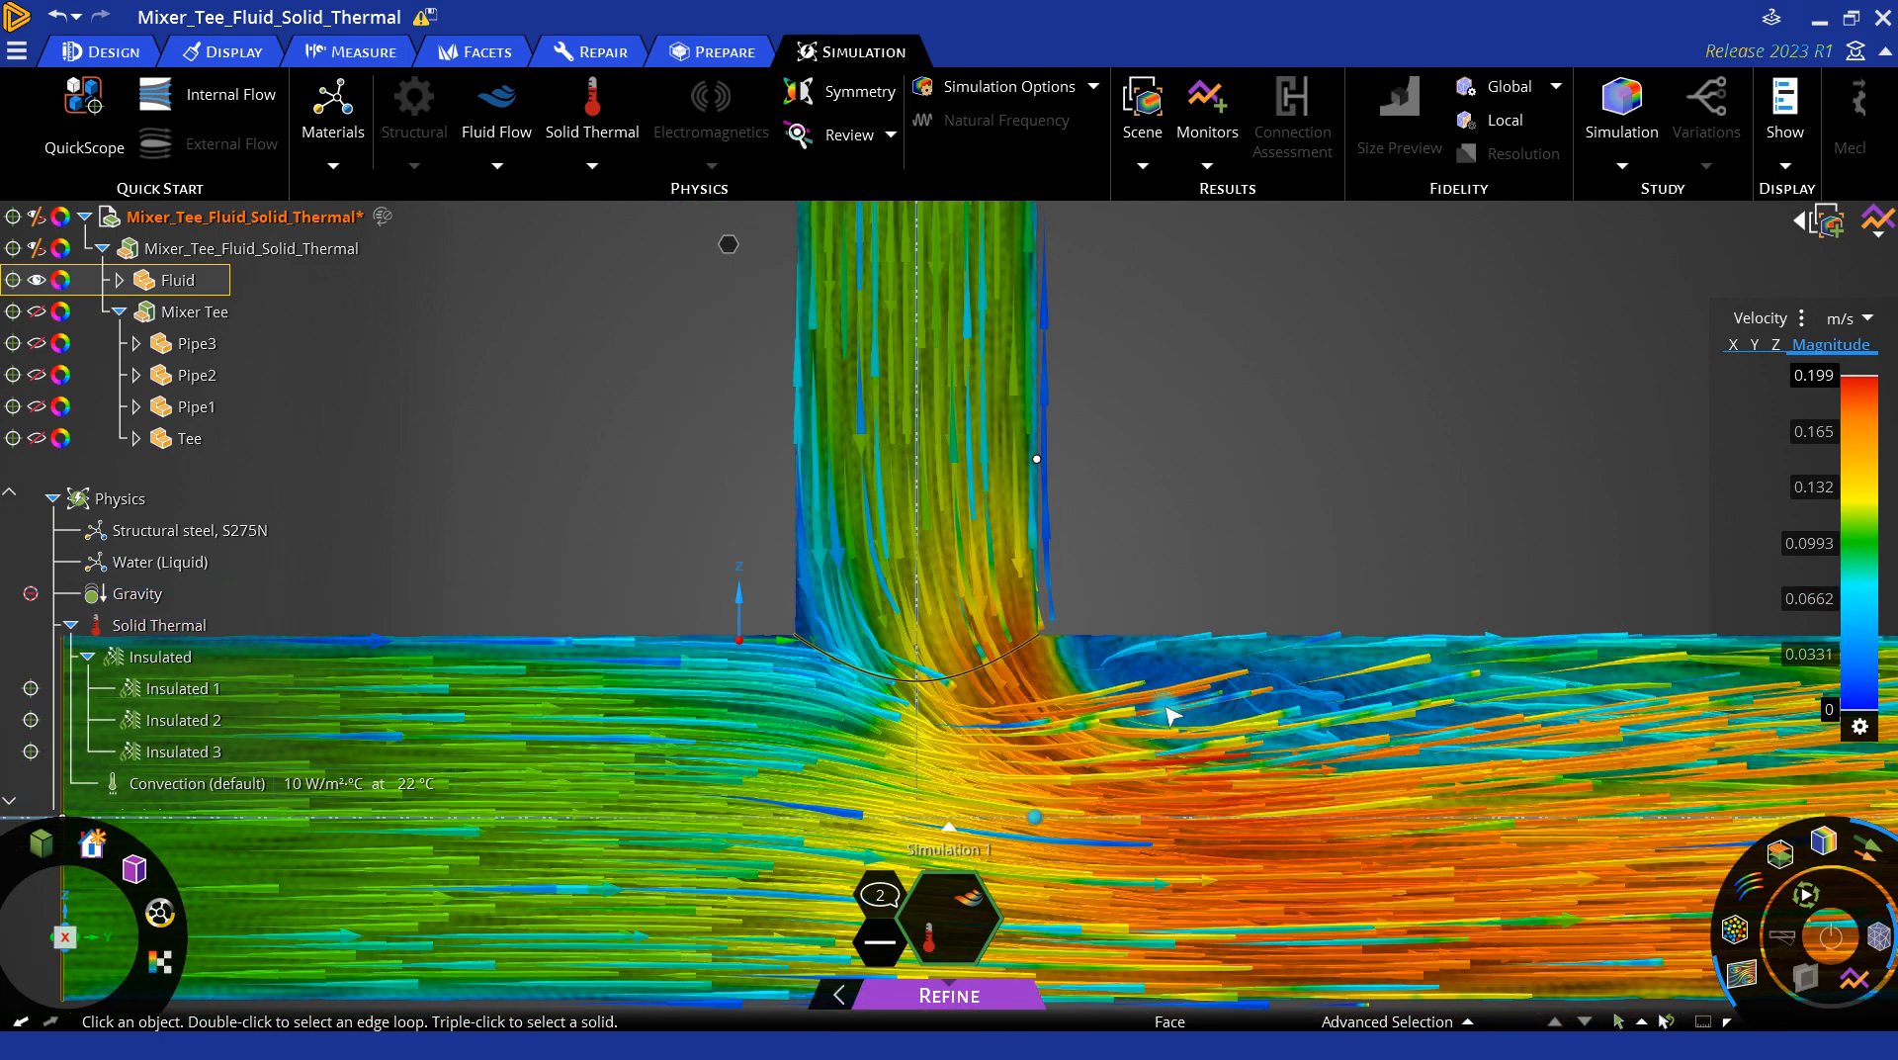
Step: Filter the velocity vectors by Magnitude and lower the upper limit of the filter range
{"action": "mouse_move", "coordinate": [1863, 852]}
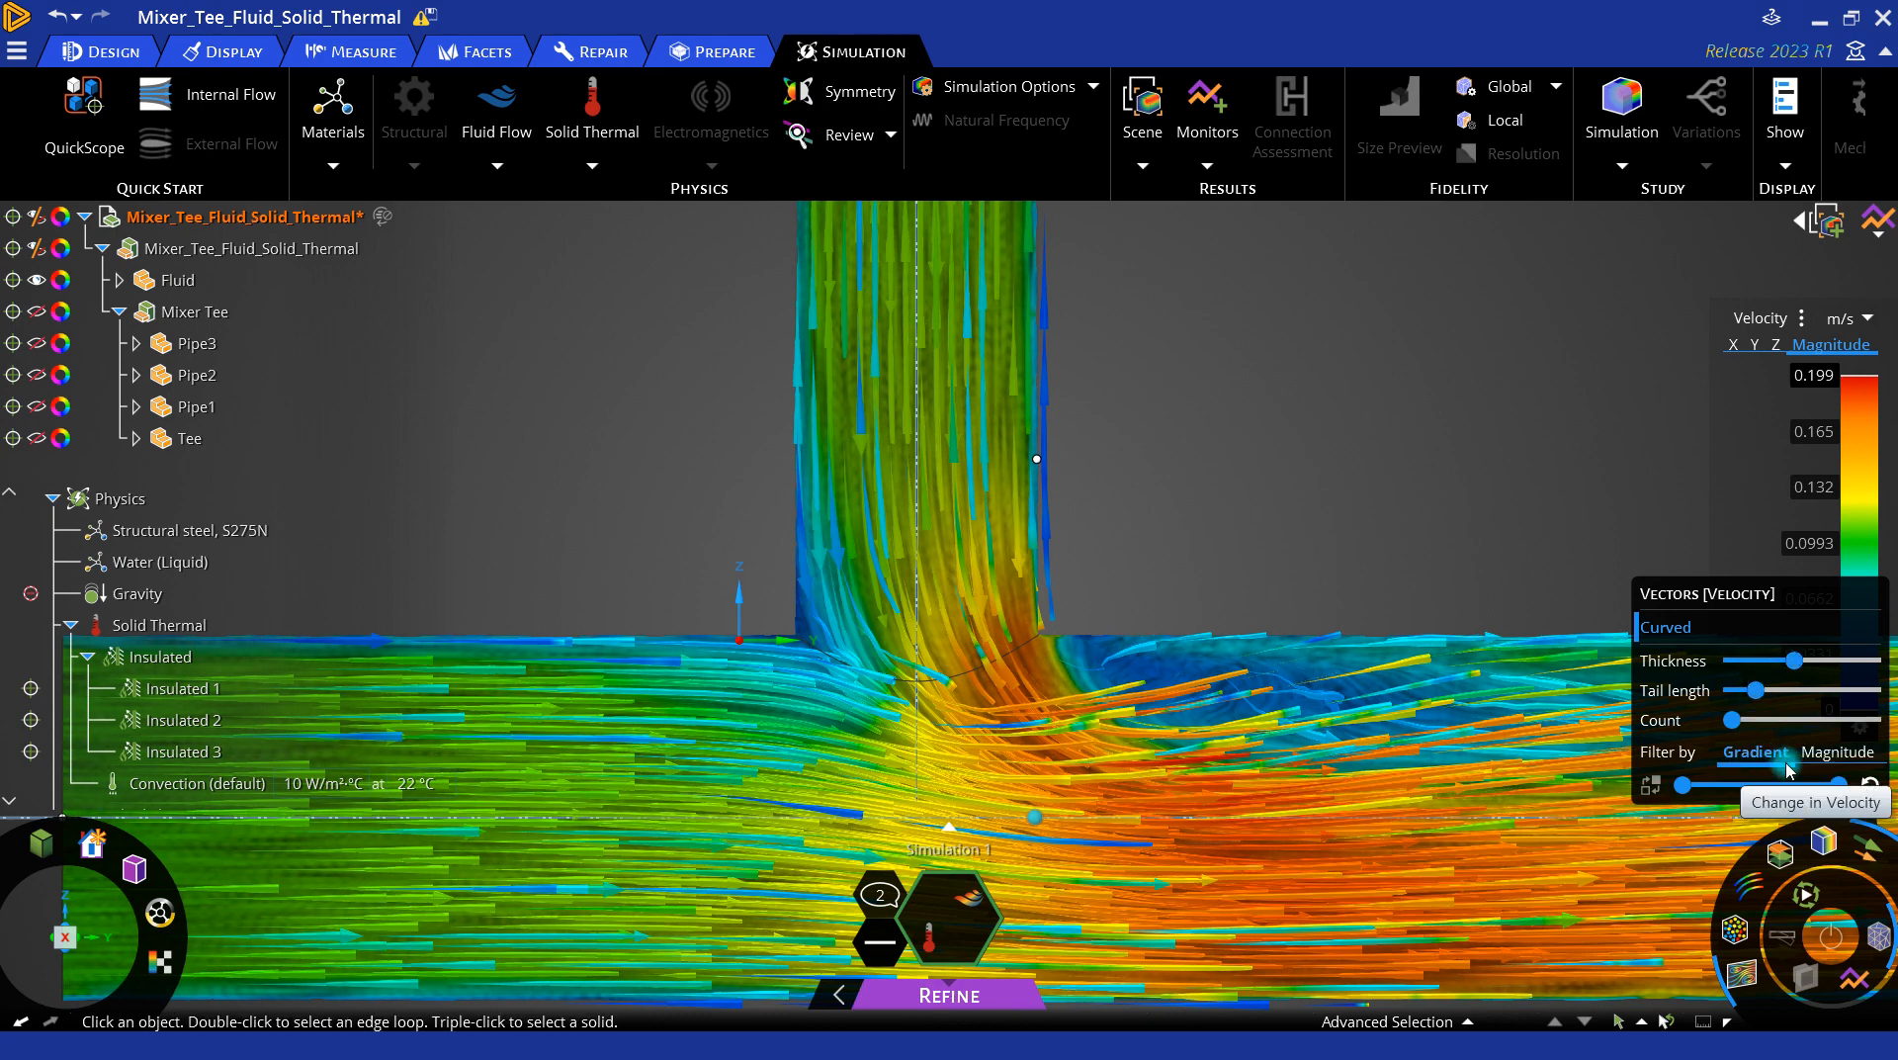
{"action": "left_click", "coordinate": [1841, 755]}
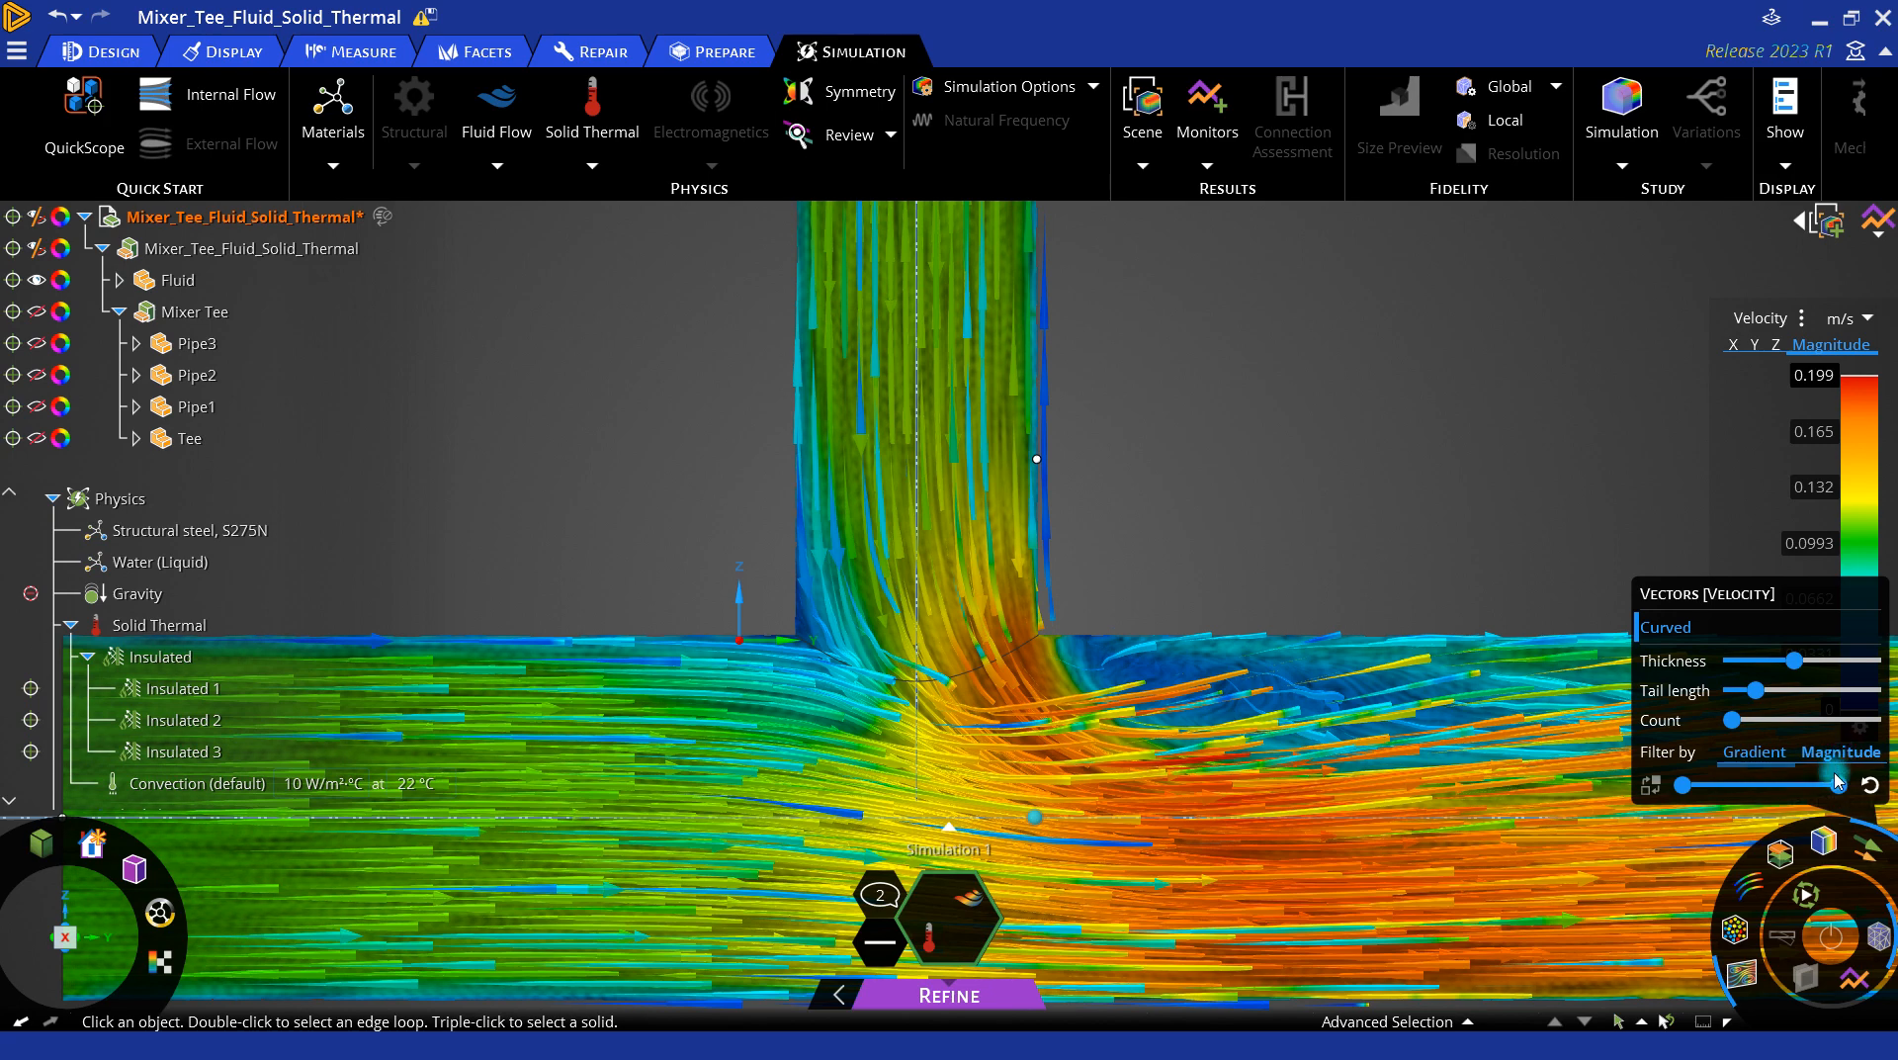
{"action": "left_click_drag", "start_coordinate": [1836, 788], "coordinate": [1785, 795]}
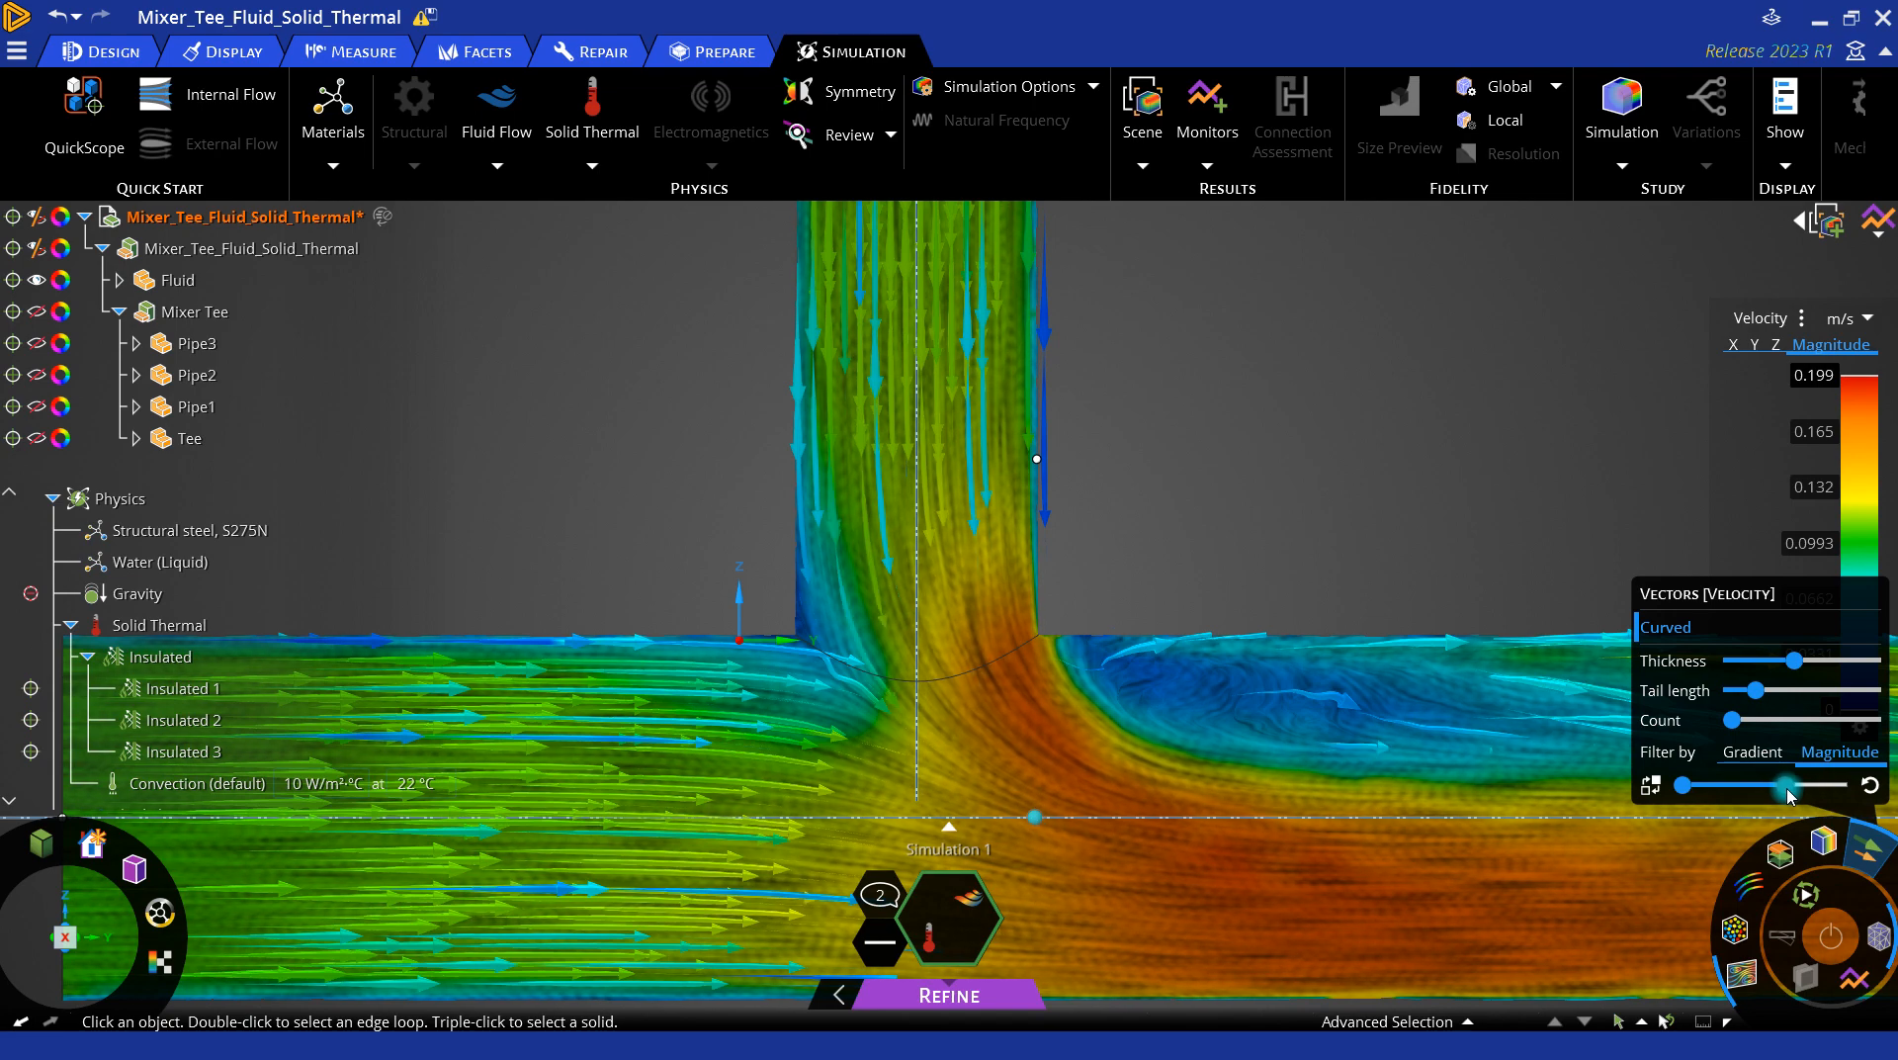
Step: Turn off the cutting plane results and show the animated velocity vectors over the full magnitude range
{"action": "left_click", "coordinate": [1738, 976]}
{"action": "scroll", "coordinate": [1144, 780], "scroll_direction": "down", "scroll_amount": 1}
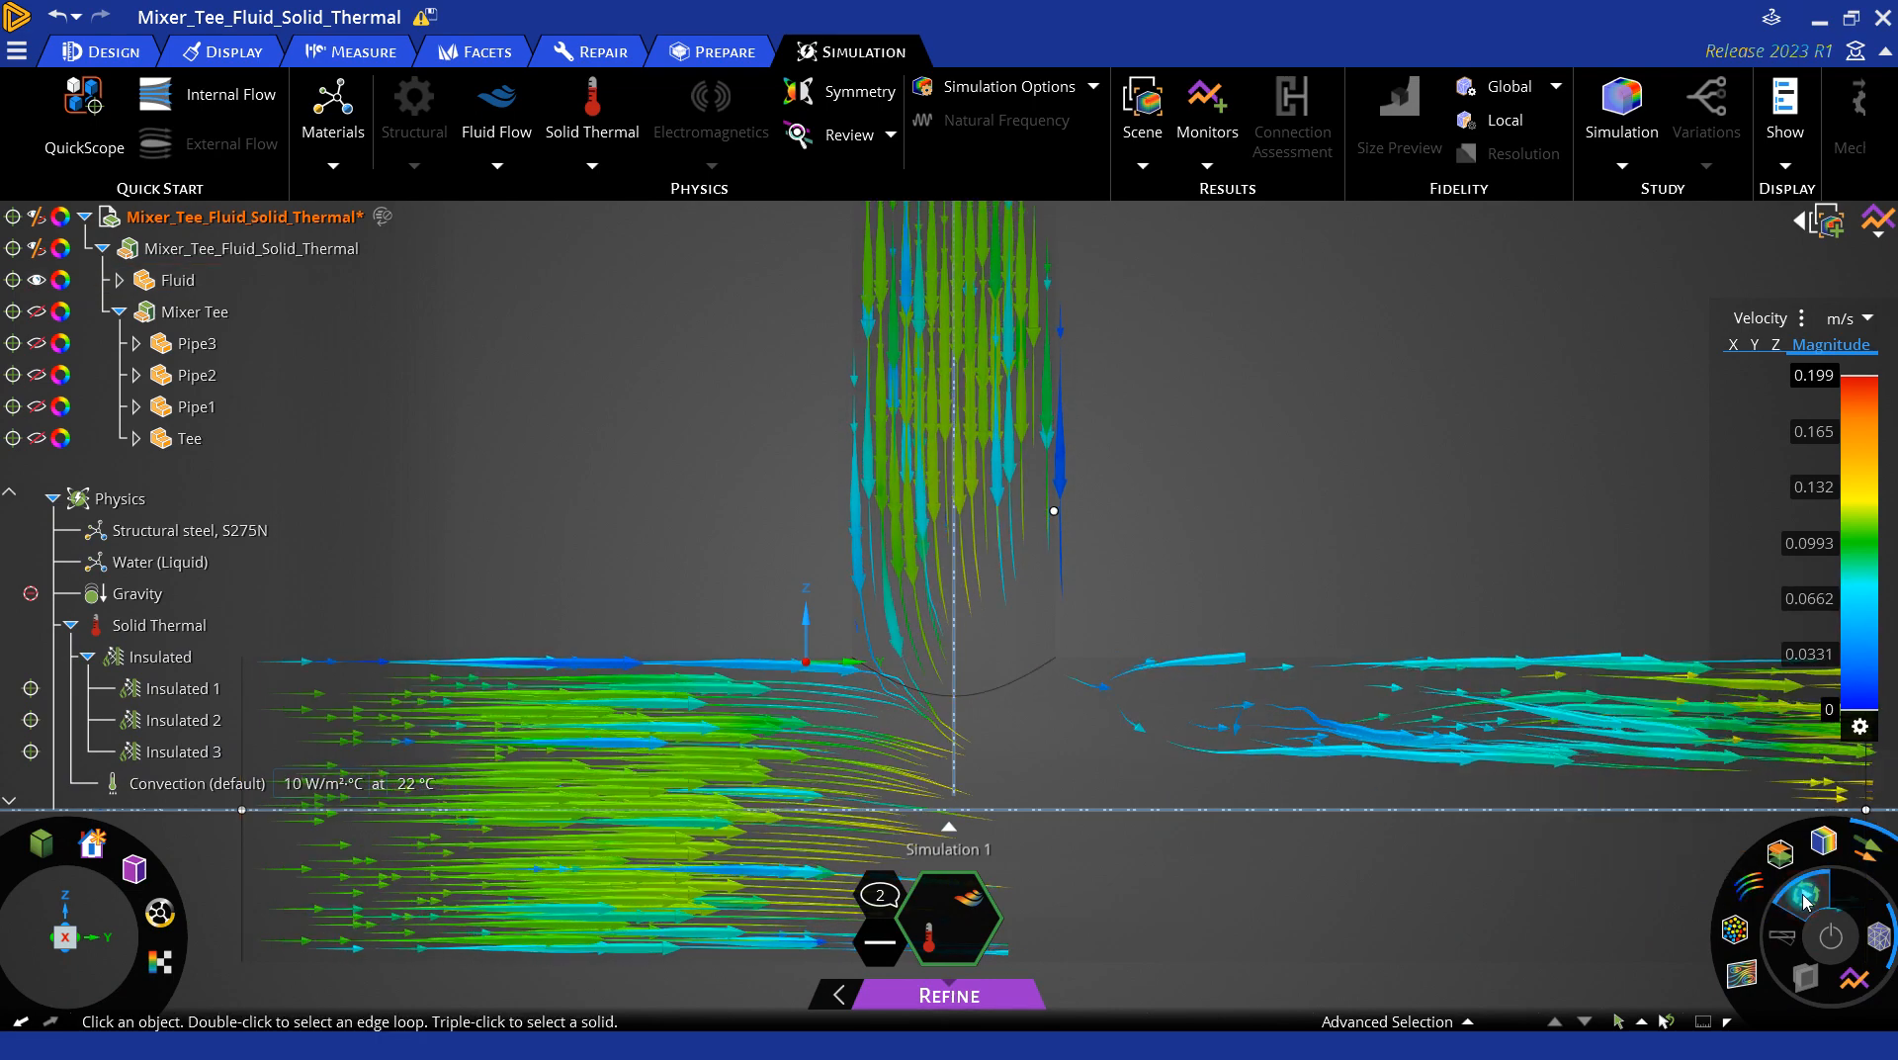
{"action": "scroll", "coordinate": [1216, 805], "scroll_direction": "down", "scroll_amount": 2}
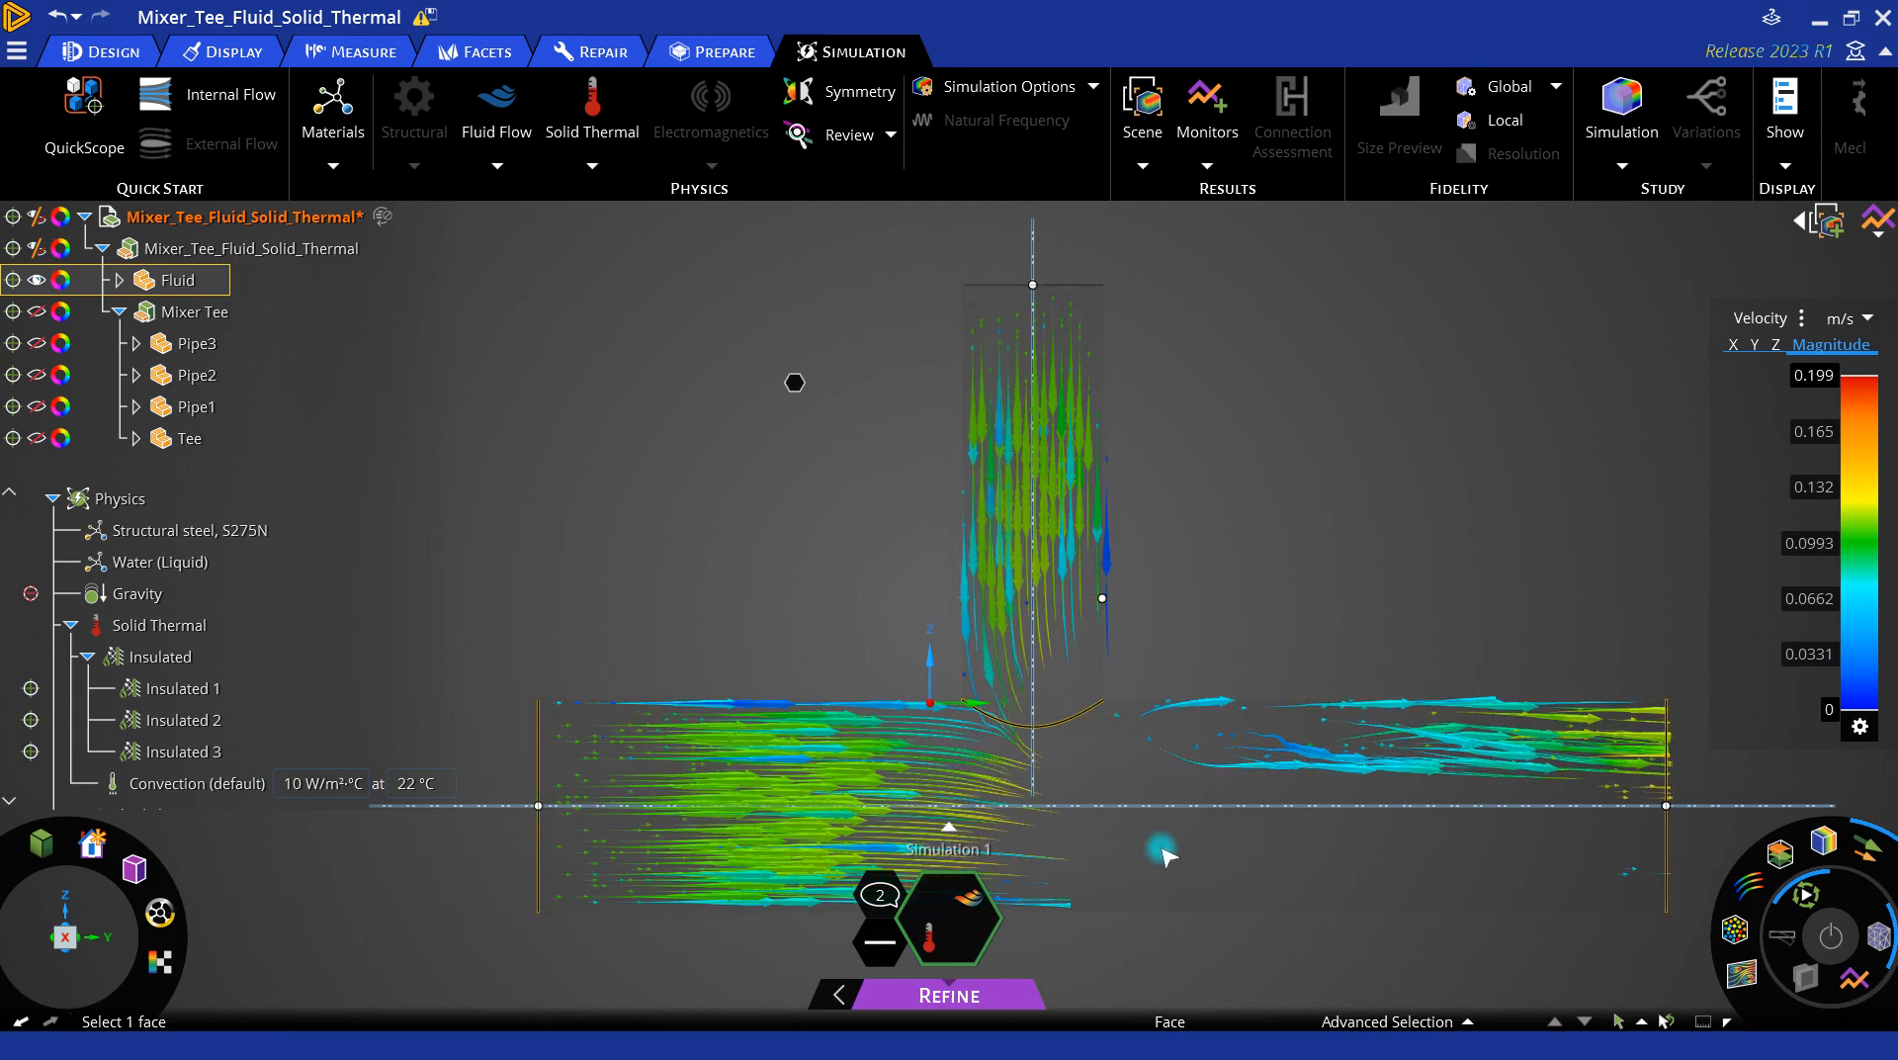
{"action": "scroll", "coordinate": [1165, 856], "scroll_direction": "up", "scroll_amount": 3}
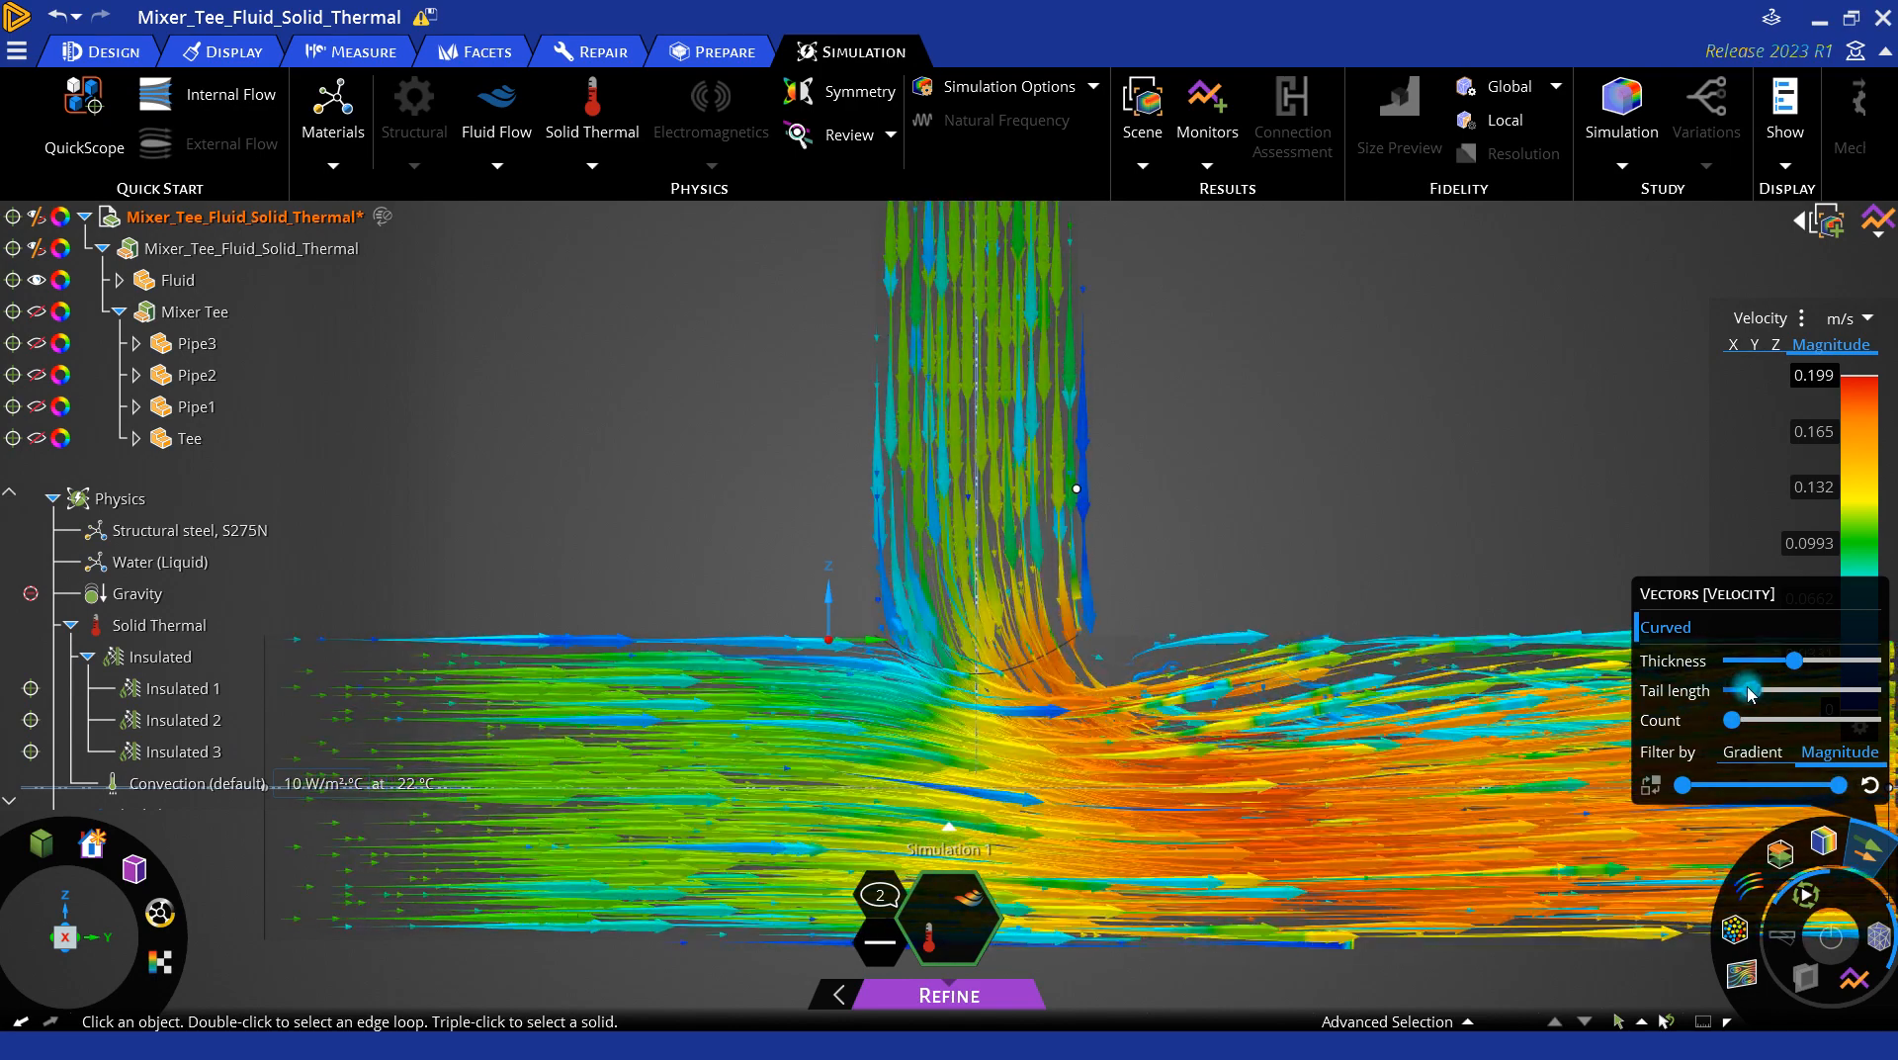
Step: Shorten the velocity vectors' tail length and reduce their thickness
{"action": "left_click_drag", "start_coordinate": [1741, 695], "coordinate": [1760, 658]}
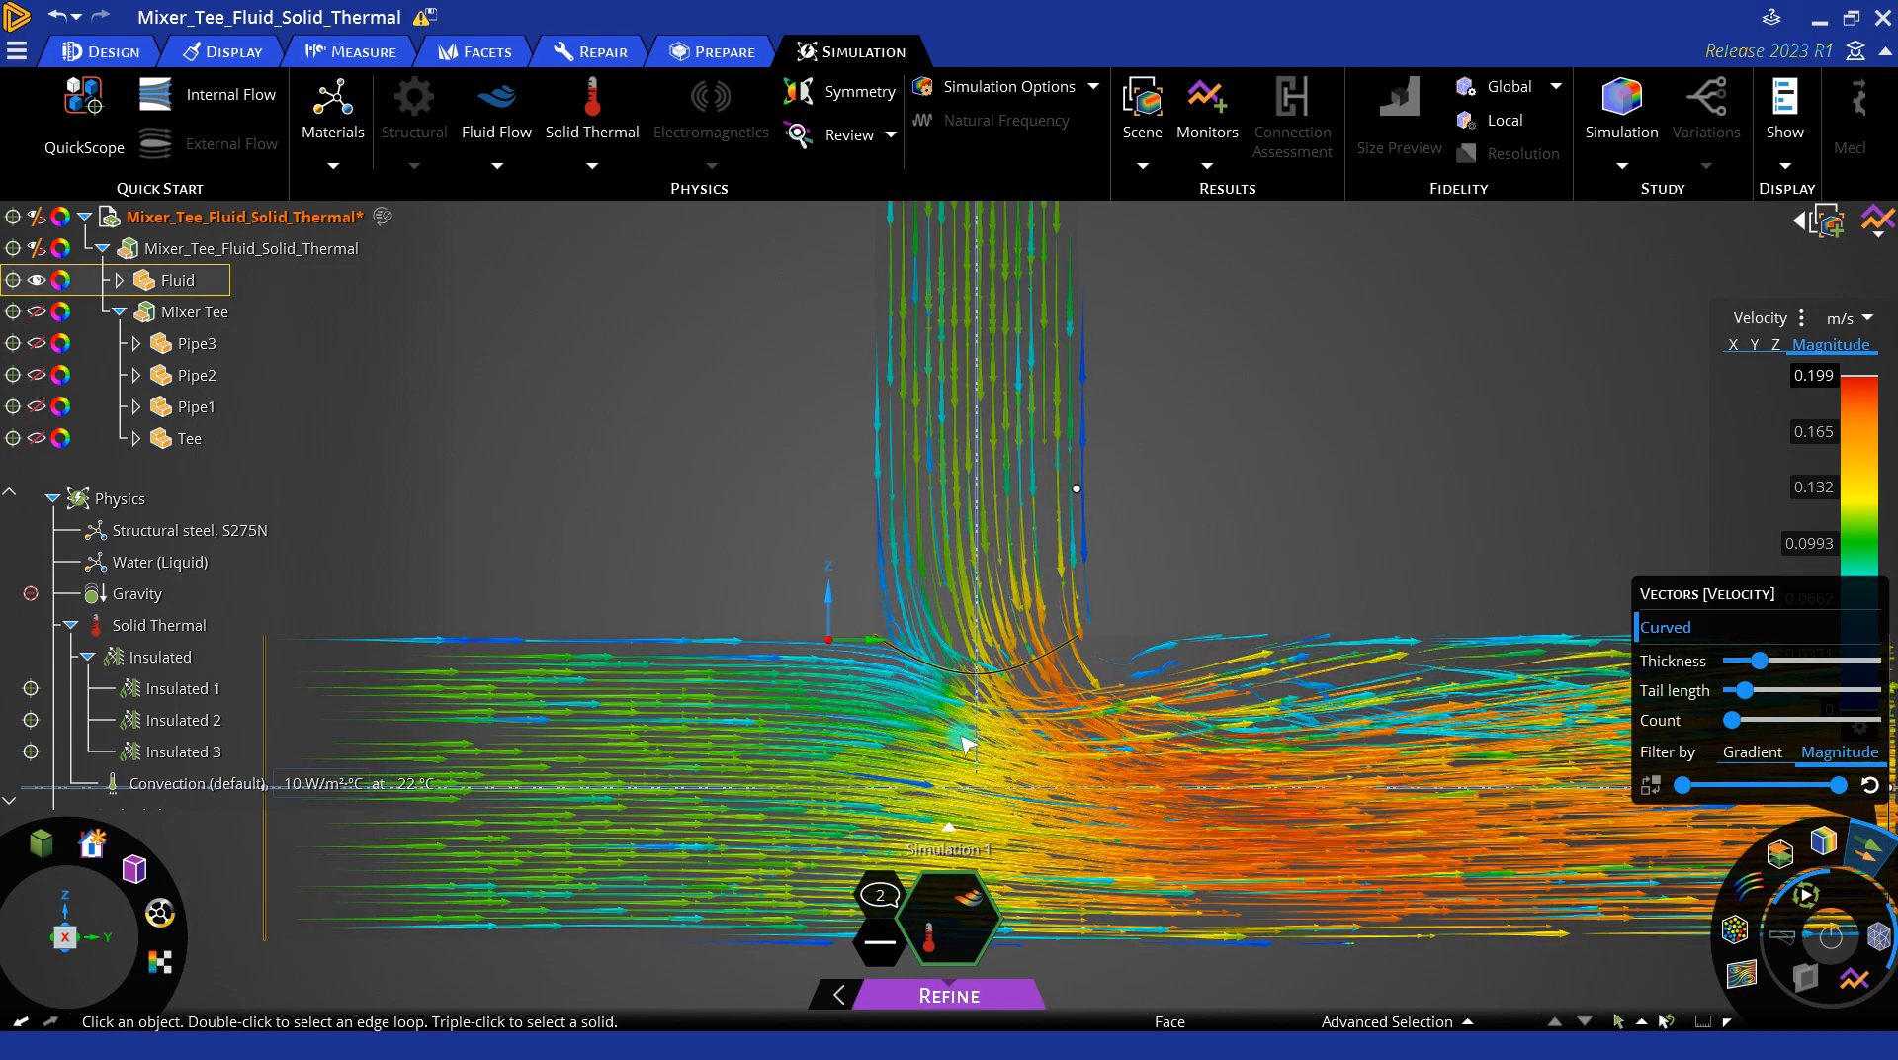
{"action": "scroll", "coordinate": [967, 736], "scroll_direction": "down", "scroll_amount": 2}
{"action": "middle_click_drag", "start_coordinate": [1006, 813], "coordinate": [1077, 885]}
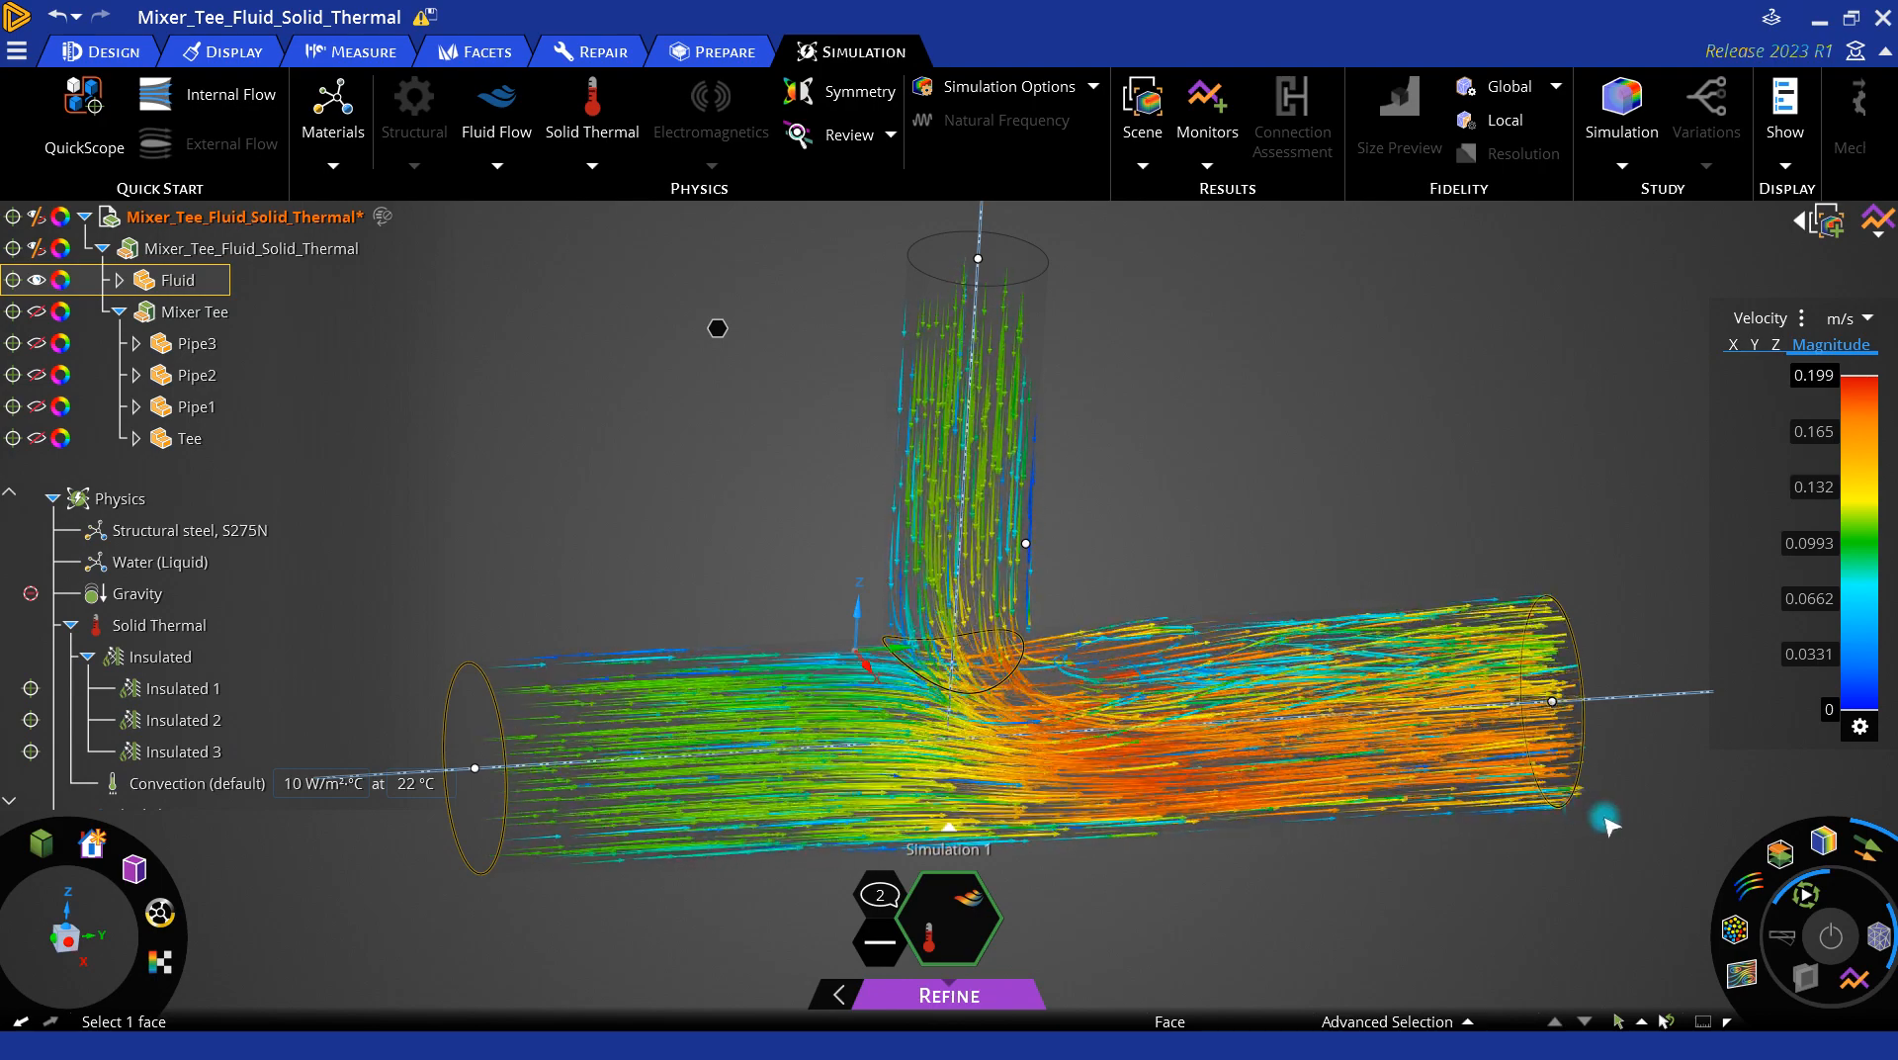
Step: Replace the velocity vectors with particles in the fluid and increase the particle size
{"action": "left_click", "coordinate": [1866, 856]}
{"action": "left_click", "coordinate": [1728, 939]}
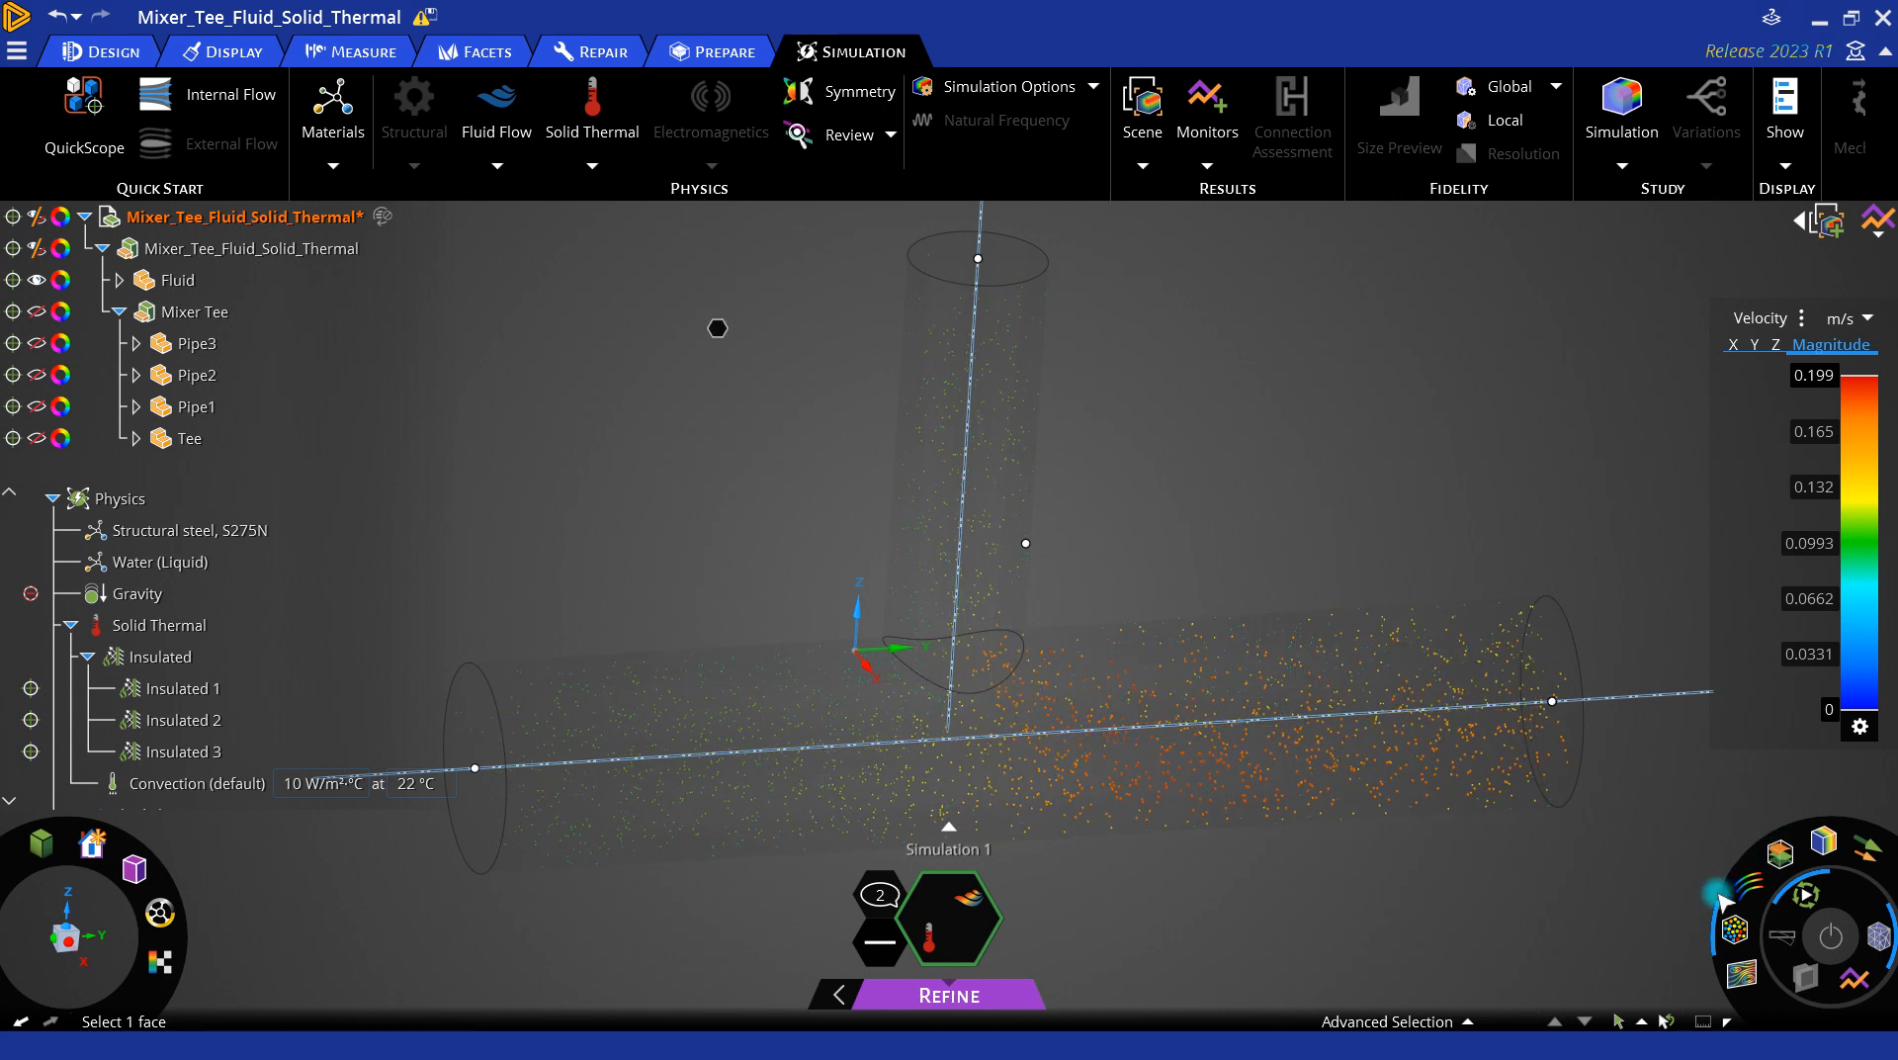
{"action": "mouse_move", "coordinate": [1725, 924]}
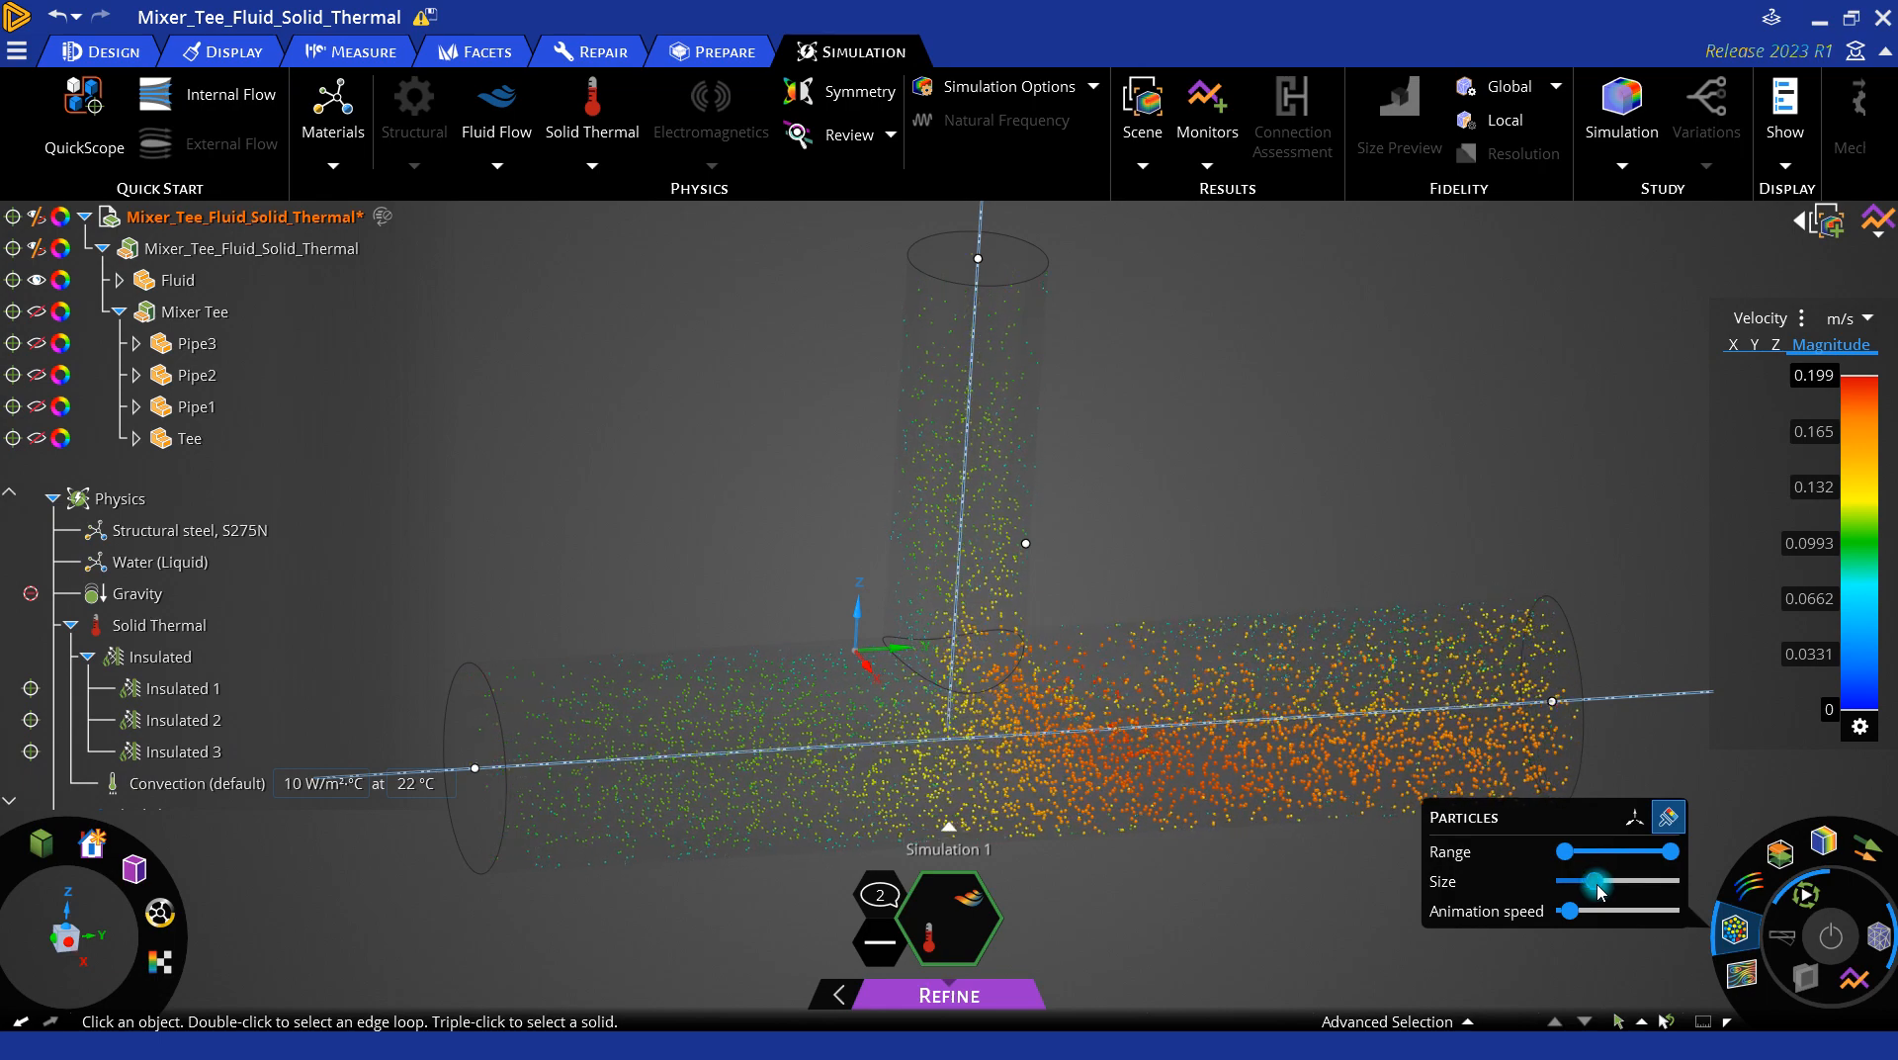
{"action": "scroll", "coordinate": [1030, 621], "scroll_direction": "up", "scroll_amount": 2}
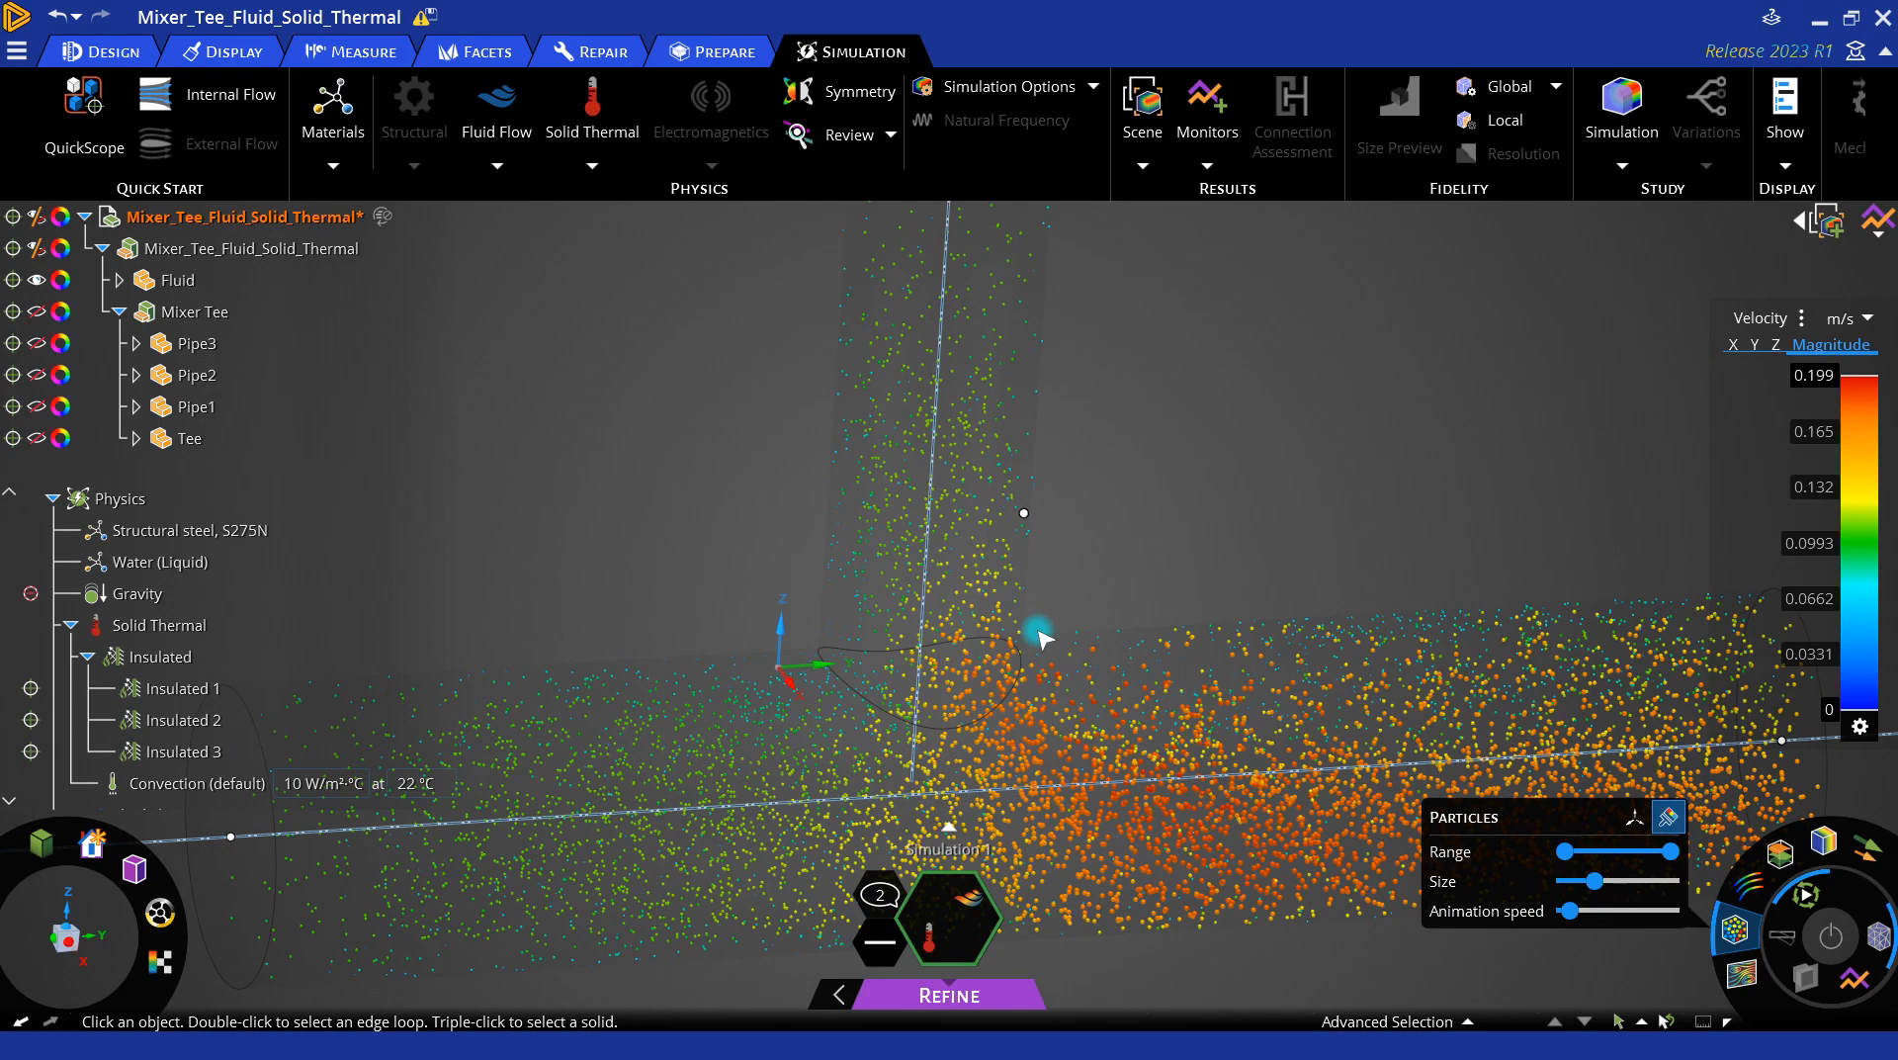
Step: Switch the particle result variable from Velocity to Temperature
{"action": "left_click", "coordinate": [1803, 319]}
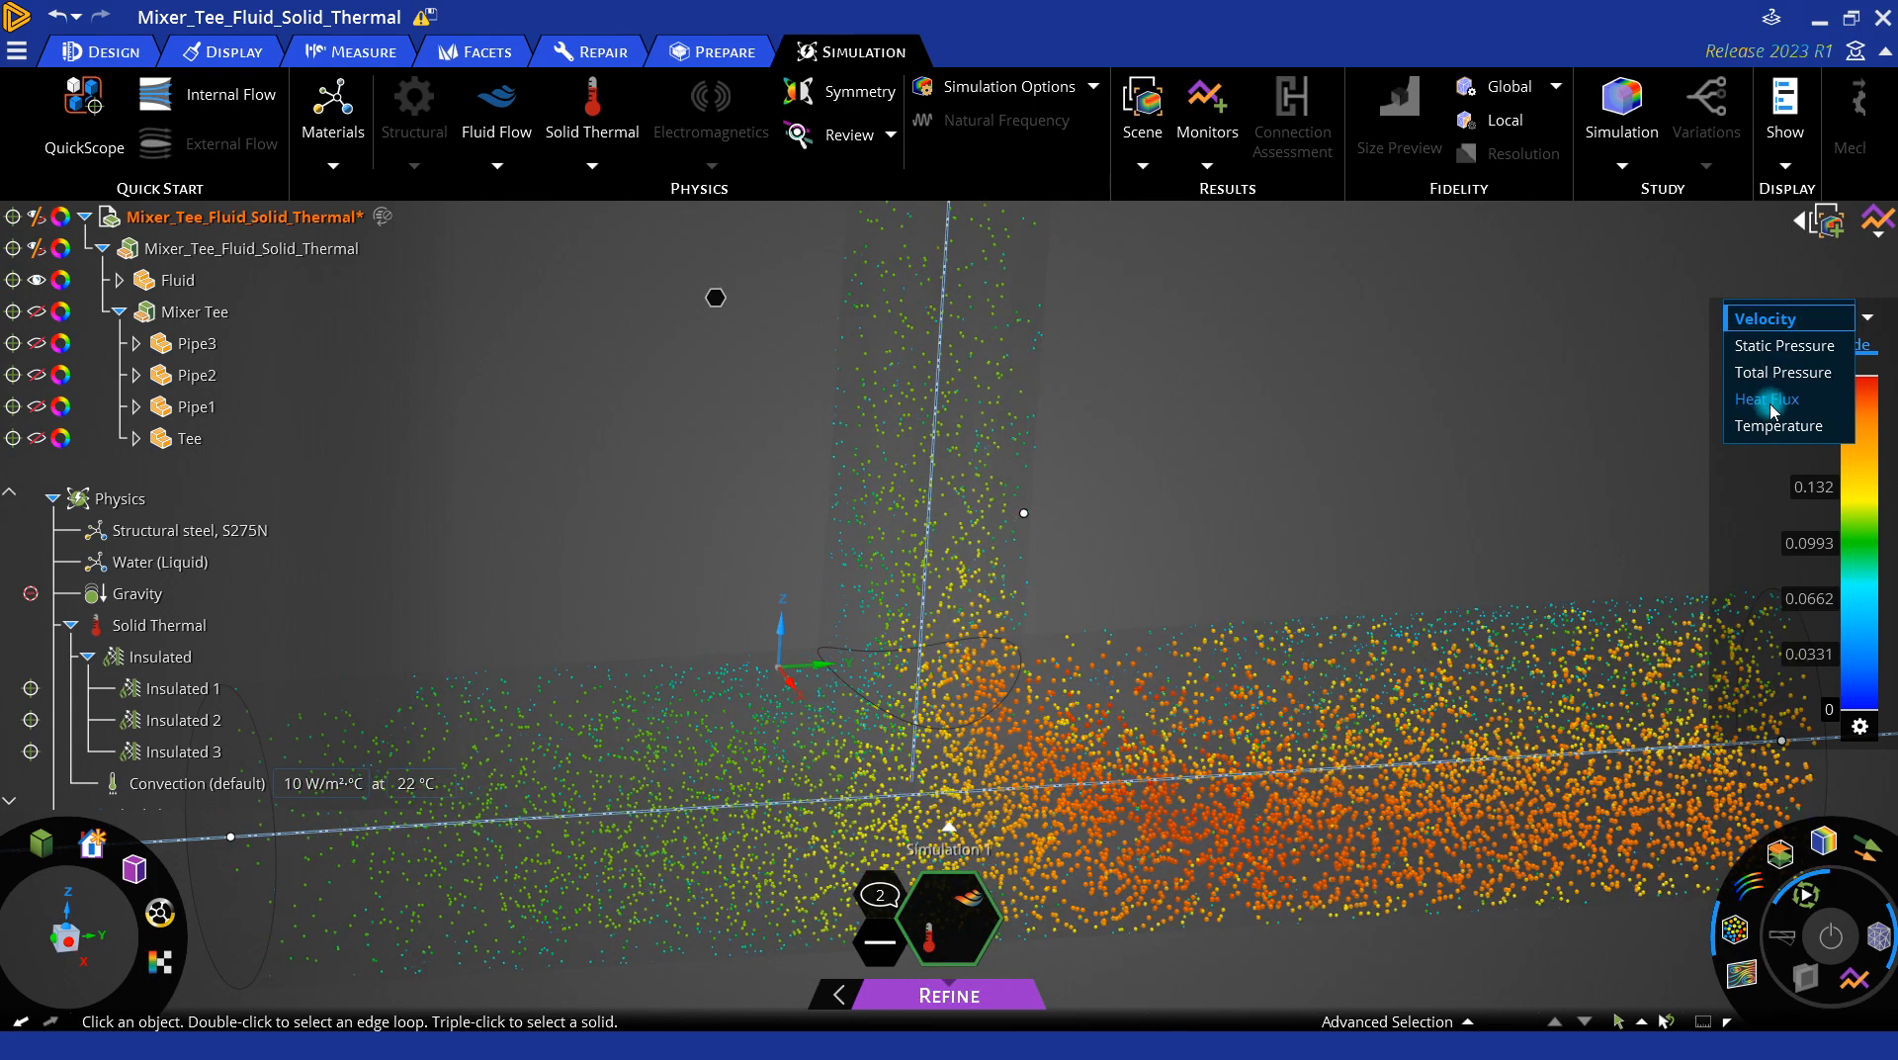
{"action": "left_click", "coordinate": [1776, 425]}
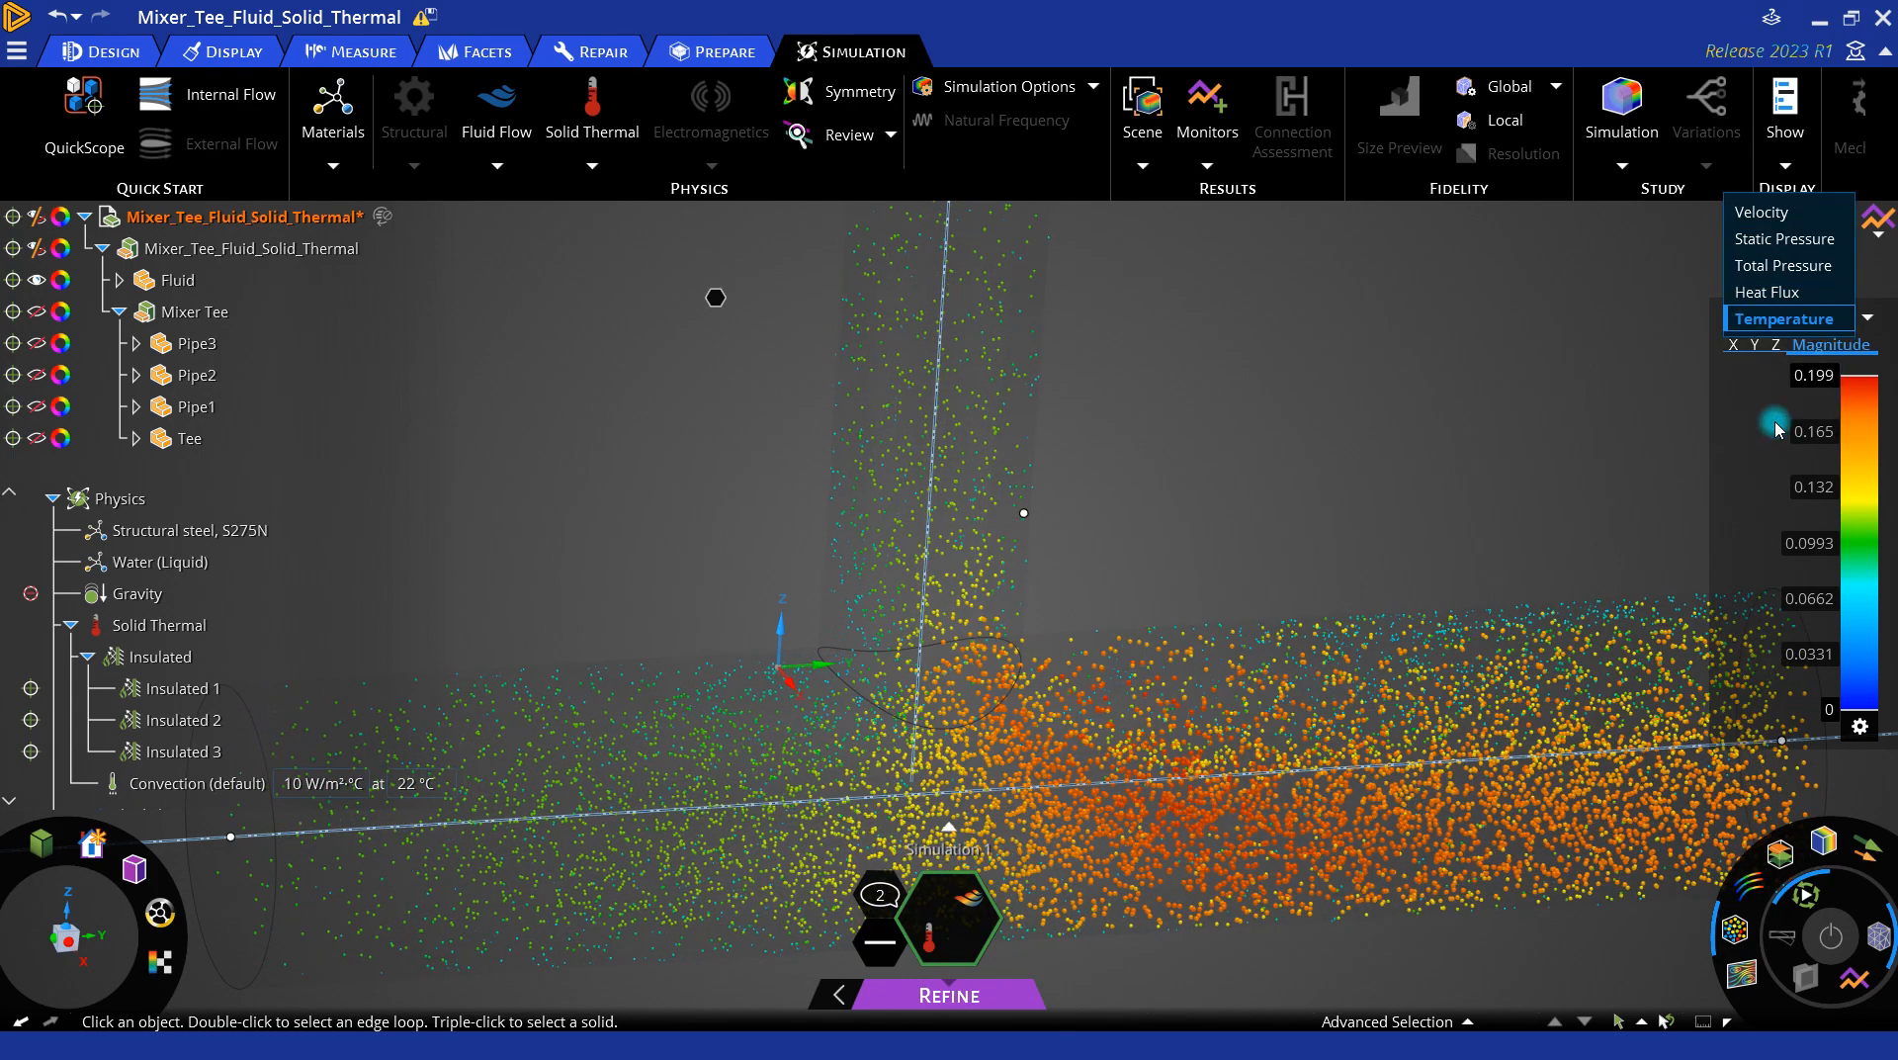
{"action": "left_click", "coordinate": [1443, 460]}
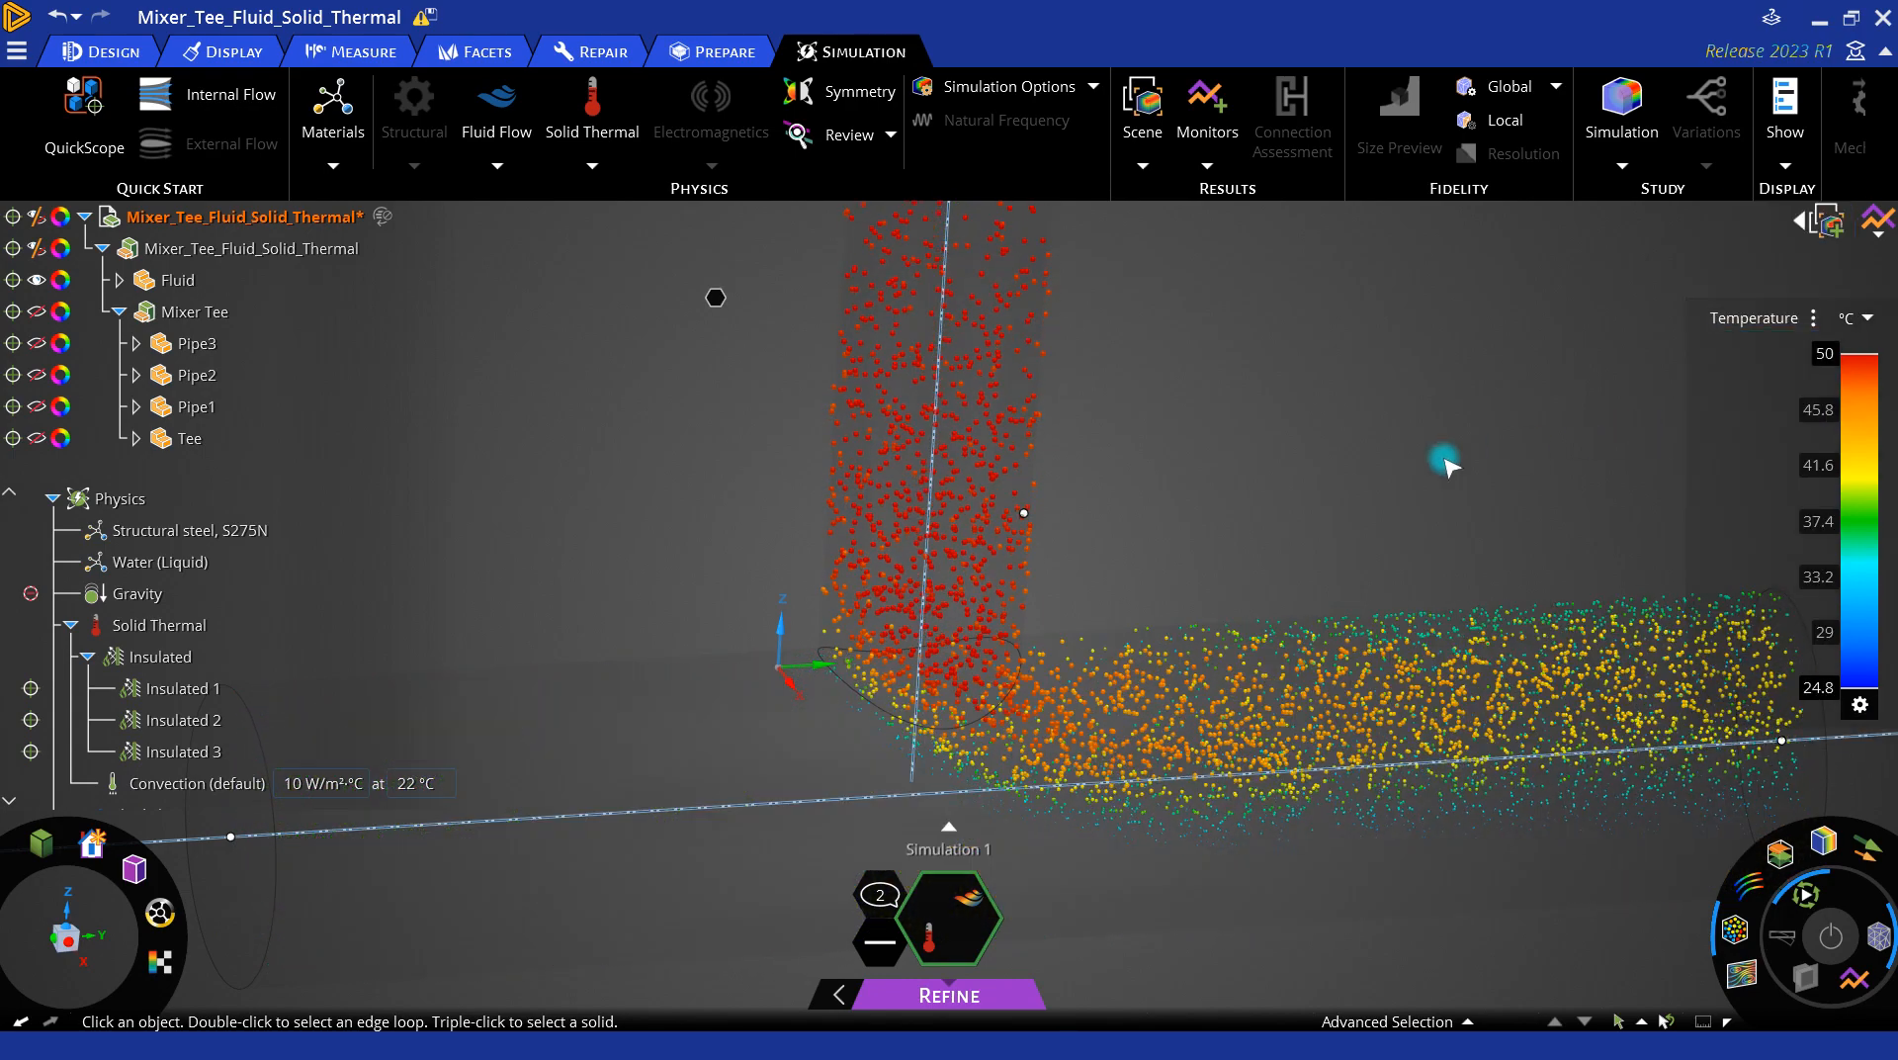
{"action": "scroll", "coordinate": [1445, 464], "scroll_direction": "down", "scroll_amount": 3}
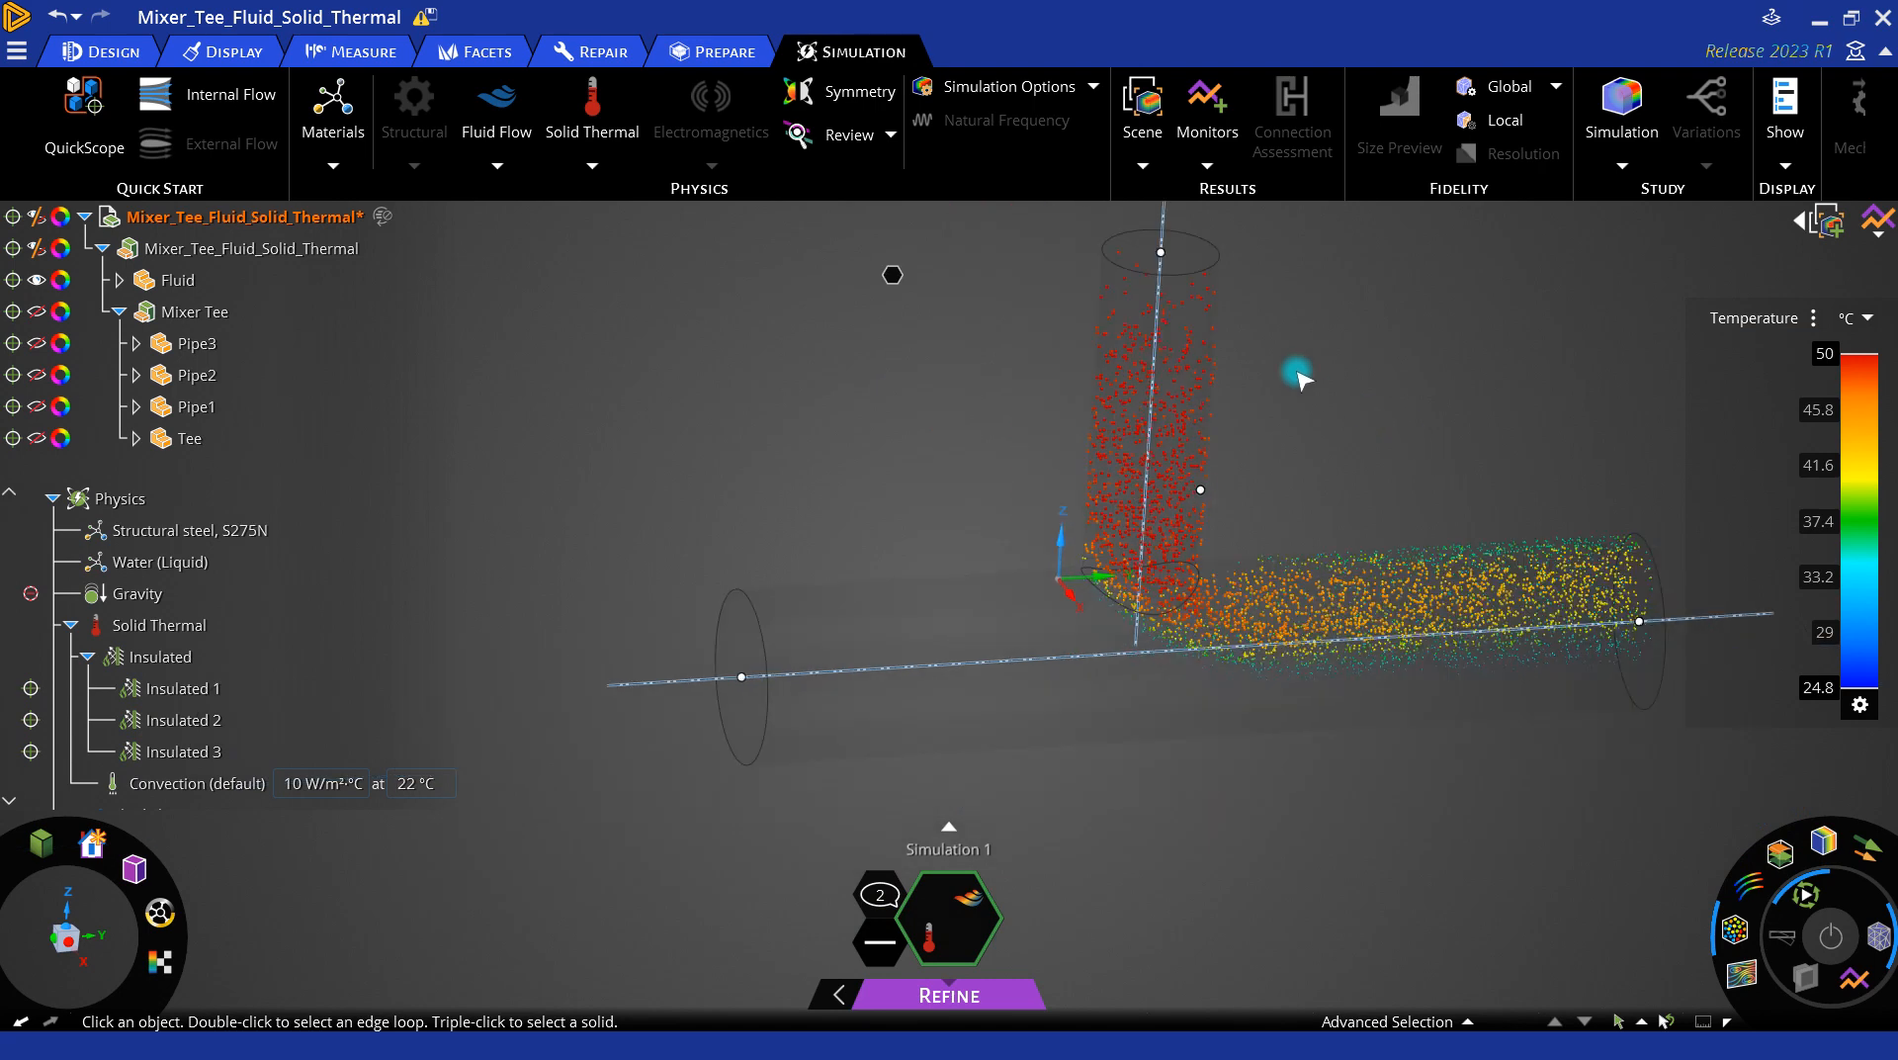
Step: Add streamlines starting at the horizontal pipe's inlet alongside the temperature particles in the fluid
{"action": "left_click", "coordinate": [1238, 314]}
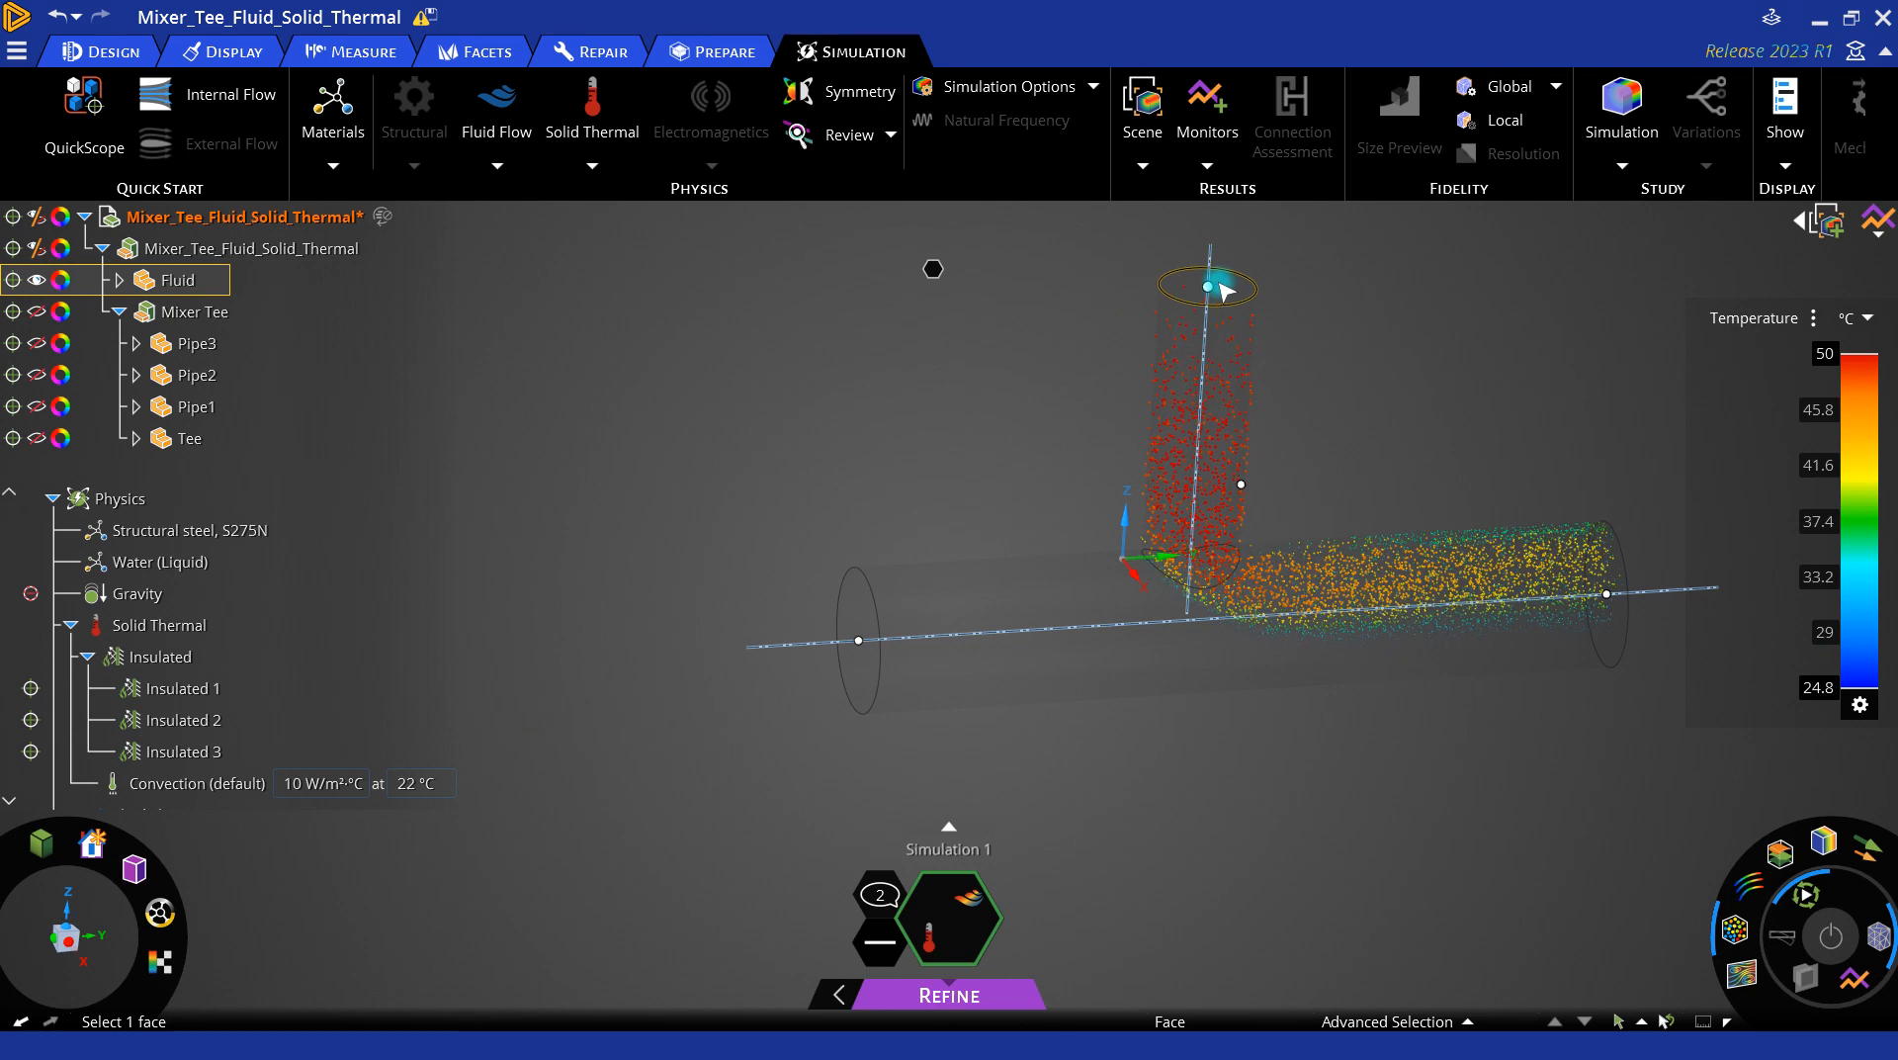
{"action": "left_click", "coordinate": [1208, 289]}
{"action": "left_click", "coordinate": [1208, 411]}
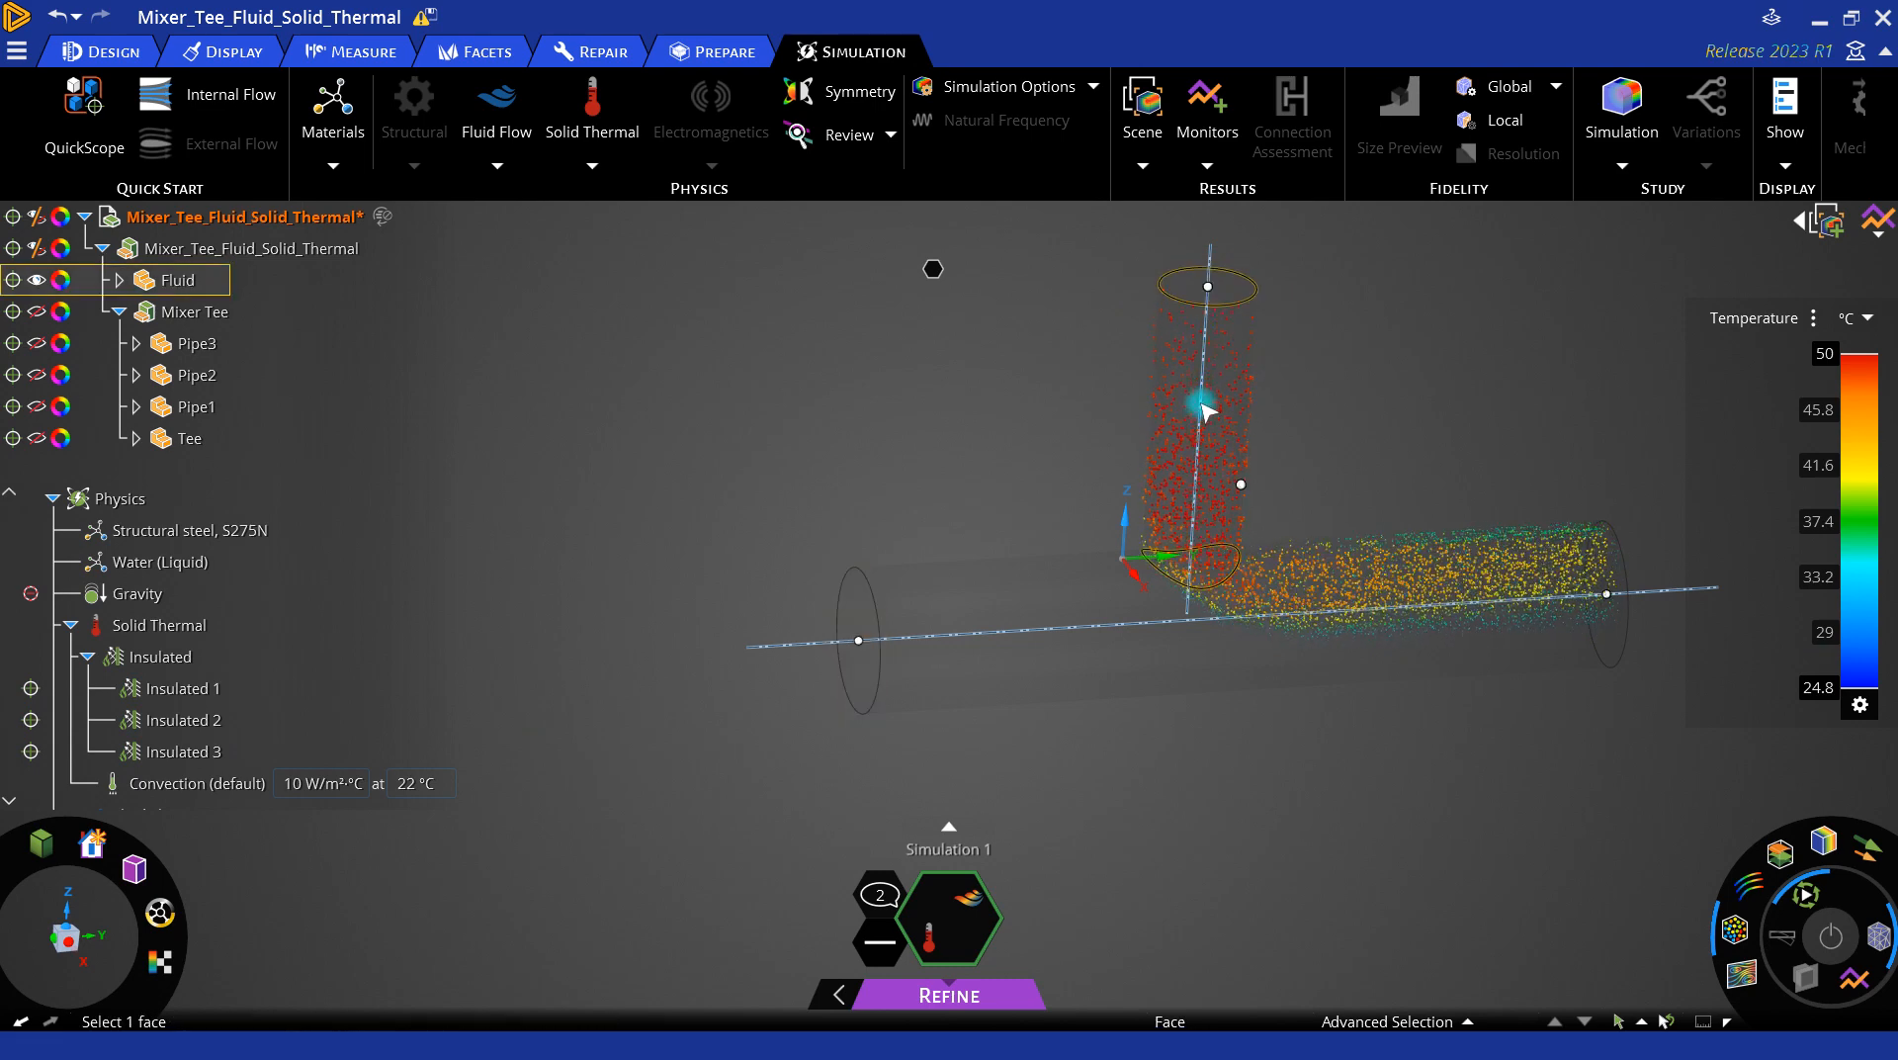
{"action": "scroll", "coordinate": [1223, 435], "scroll_direction": "up", "scroll_amount": 3}
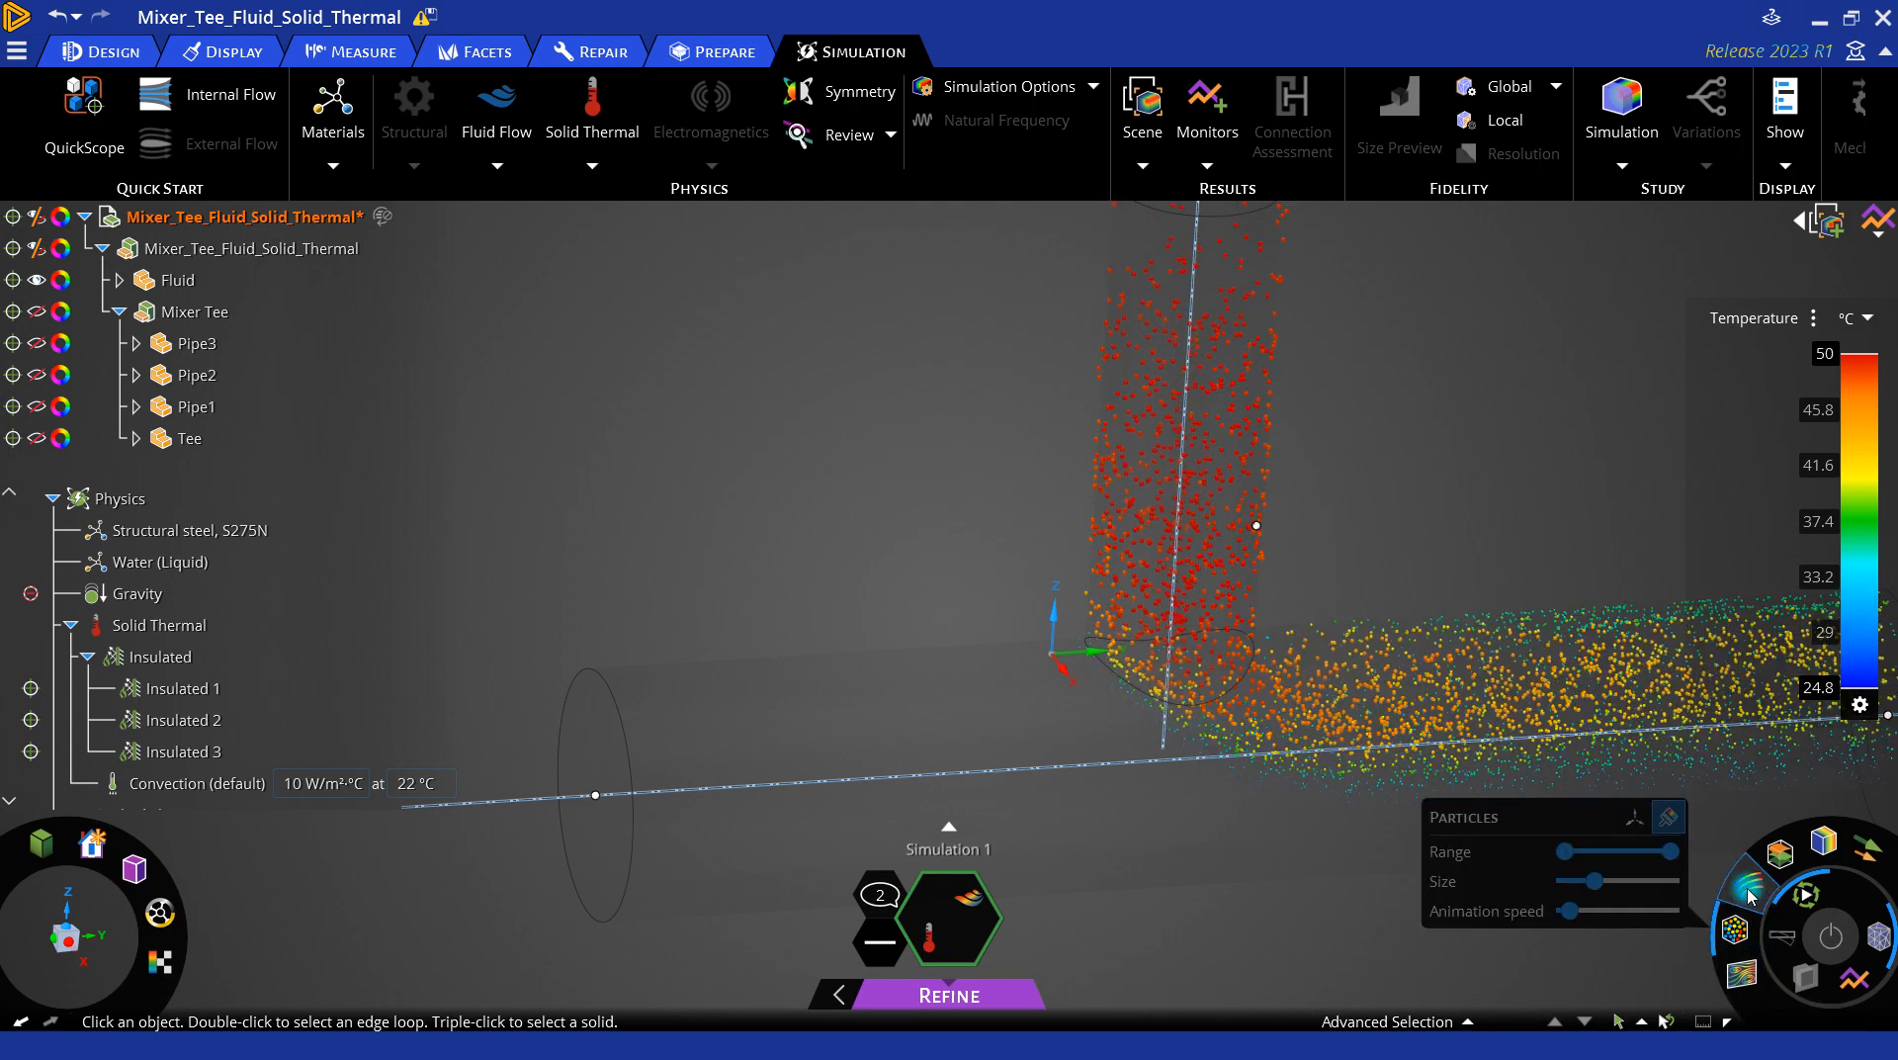
{"action": "mouse_move", "coordinate": [1749, 895]}
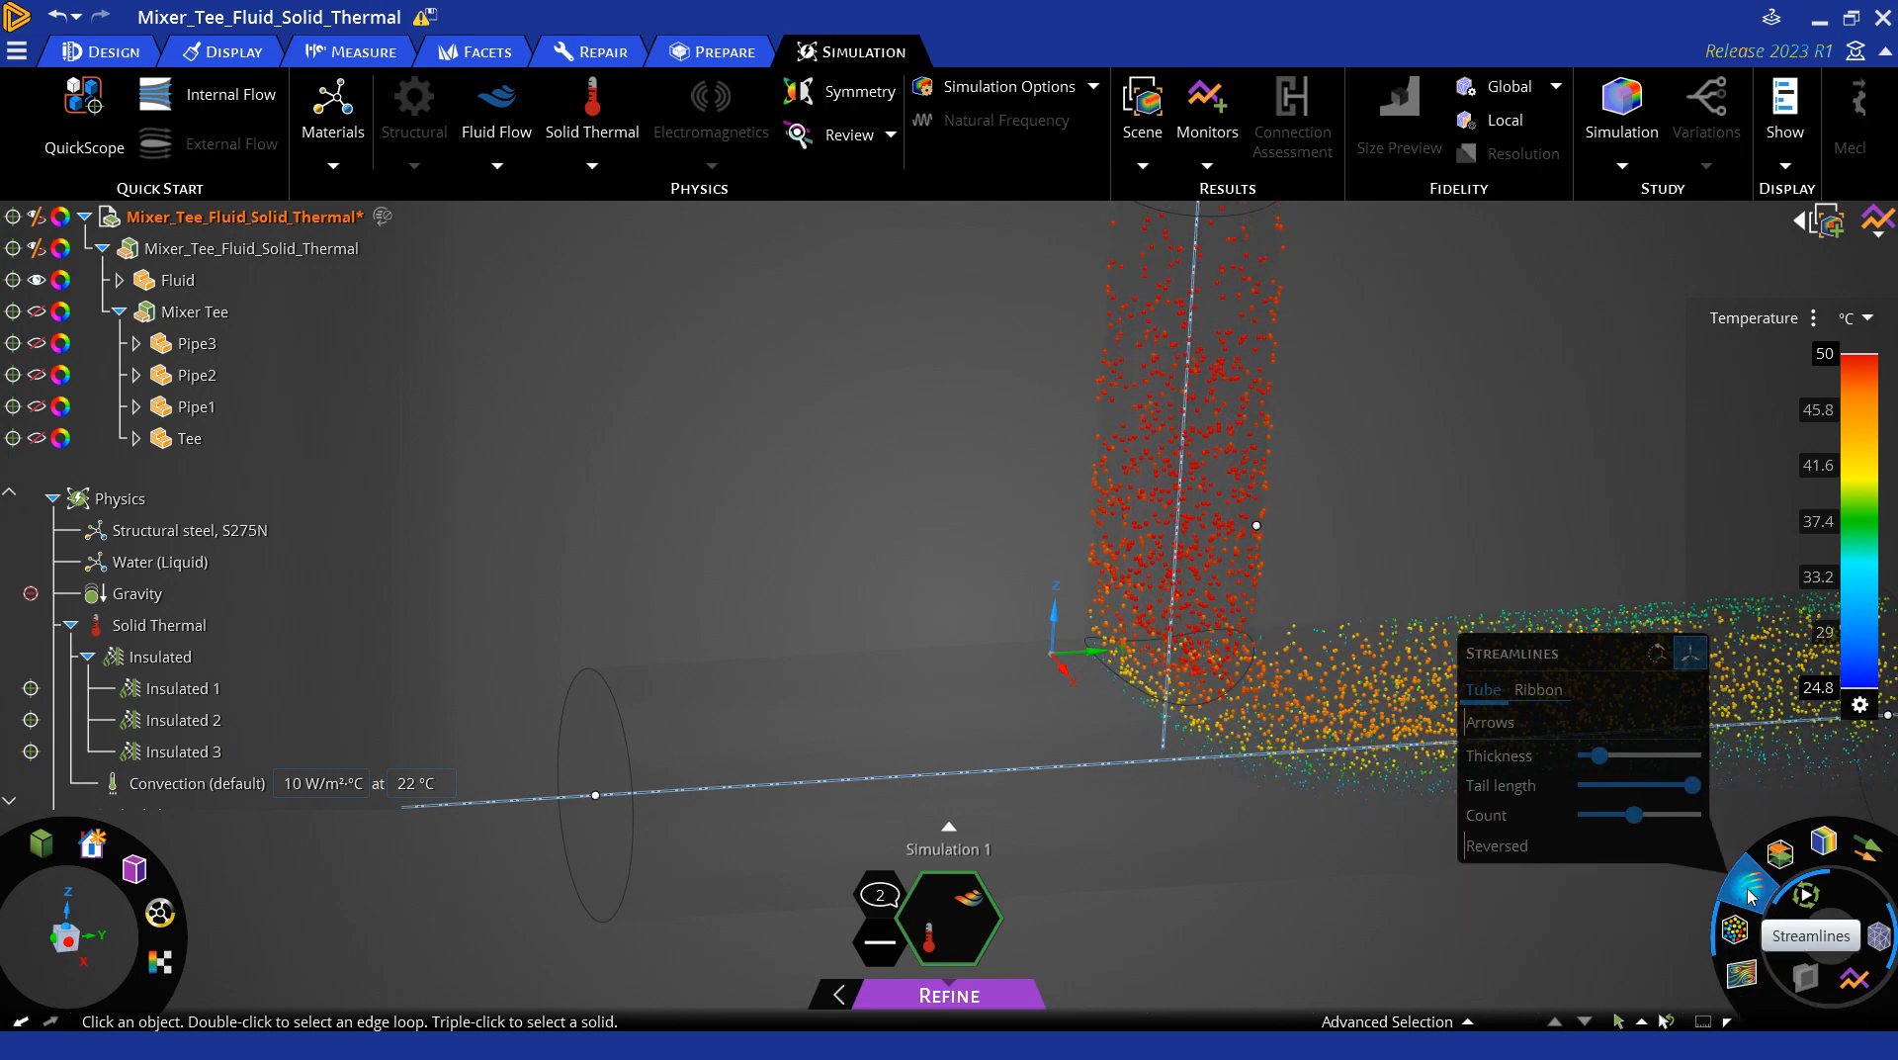
{"action": "left_click", "coordinate": [1749, 895]}
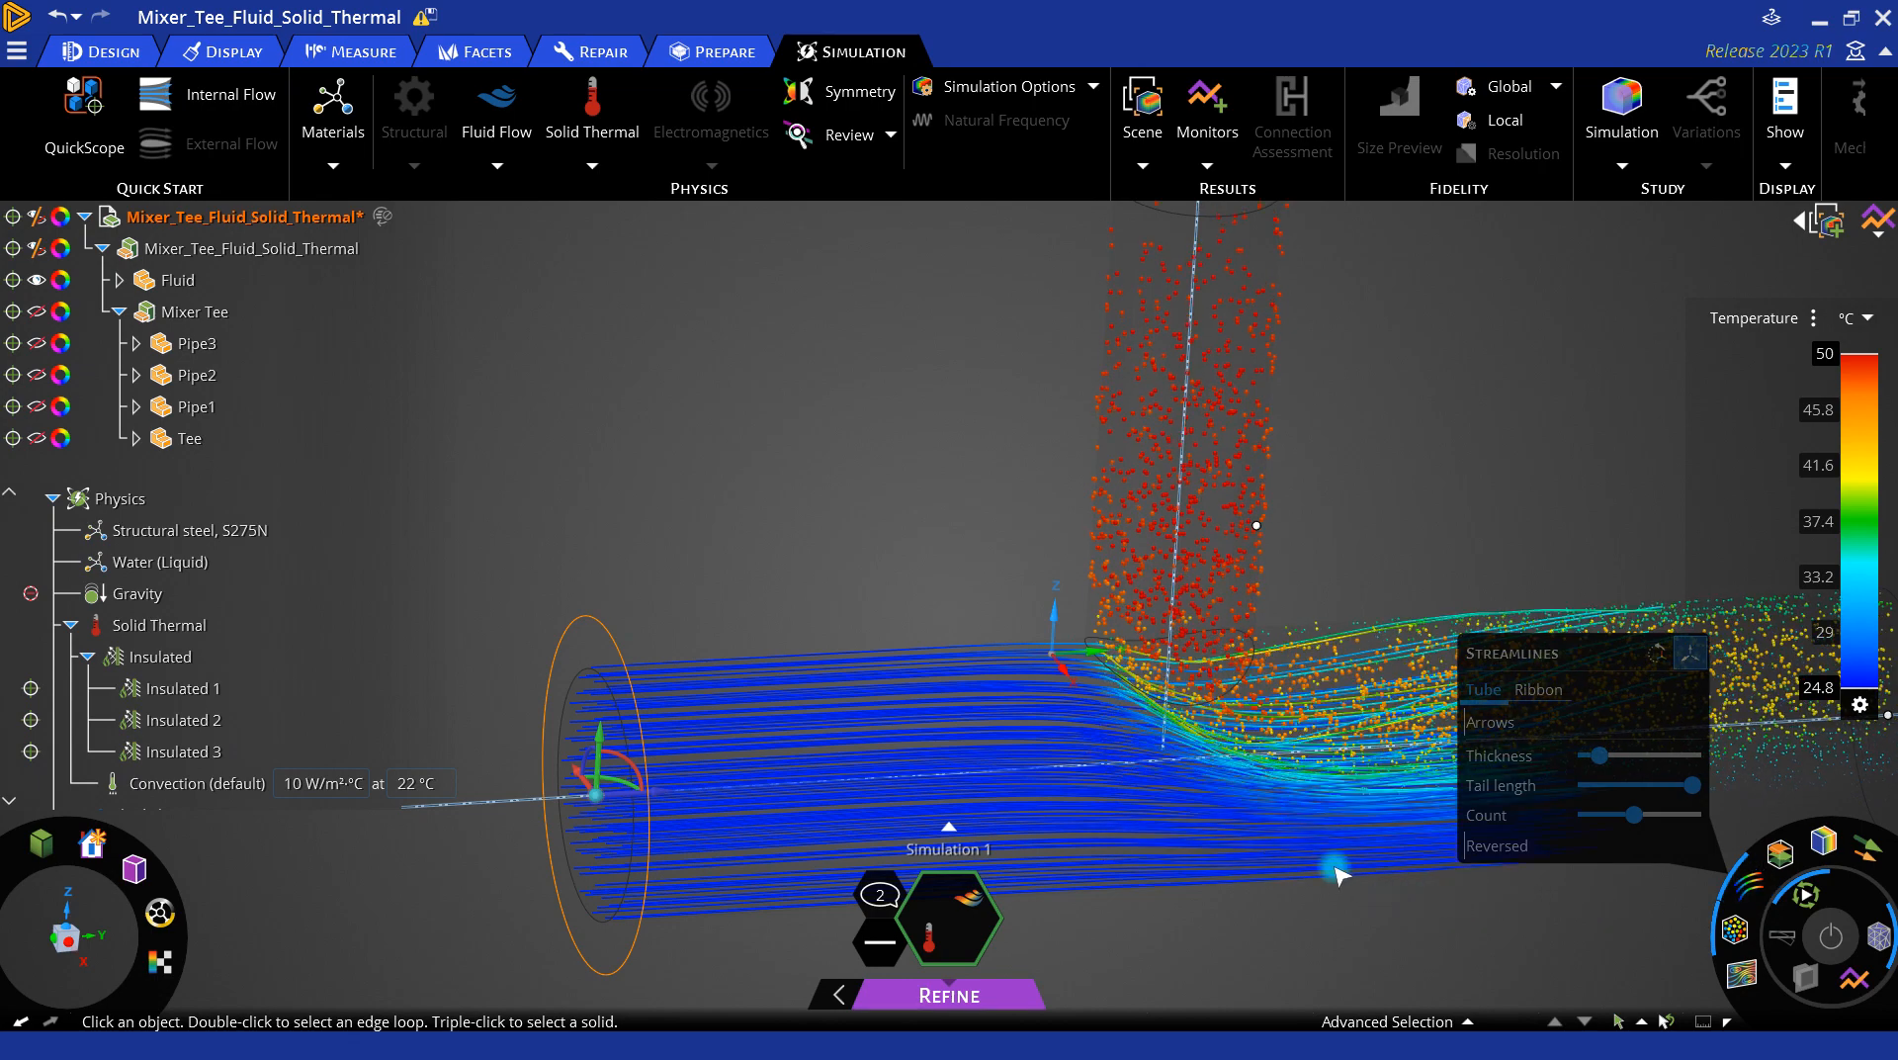
{"action": "scroll", "coordinate": [1325, 858], "scroll_direction": "down", "scroll_amount": 4}
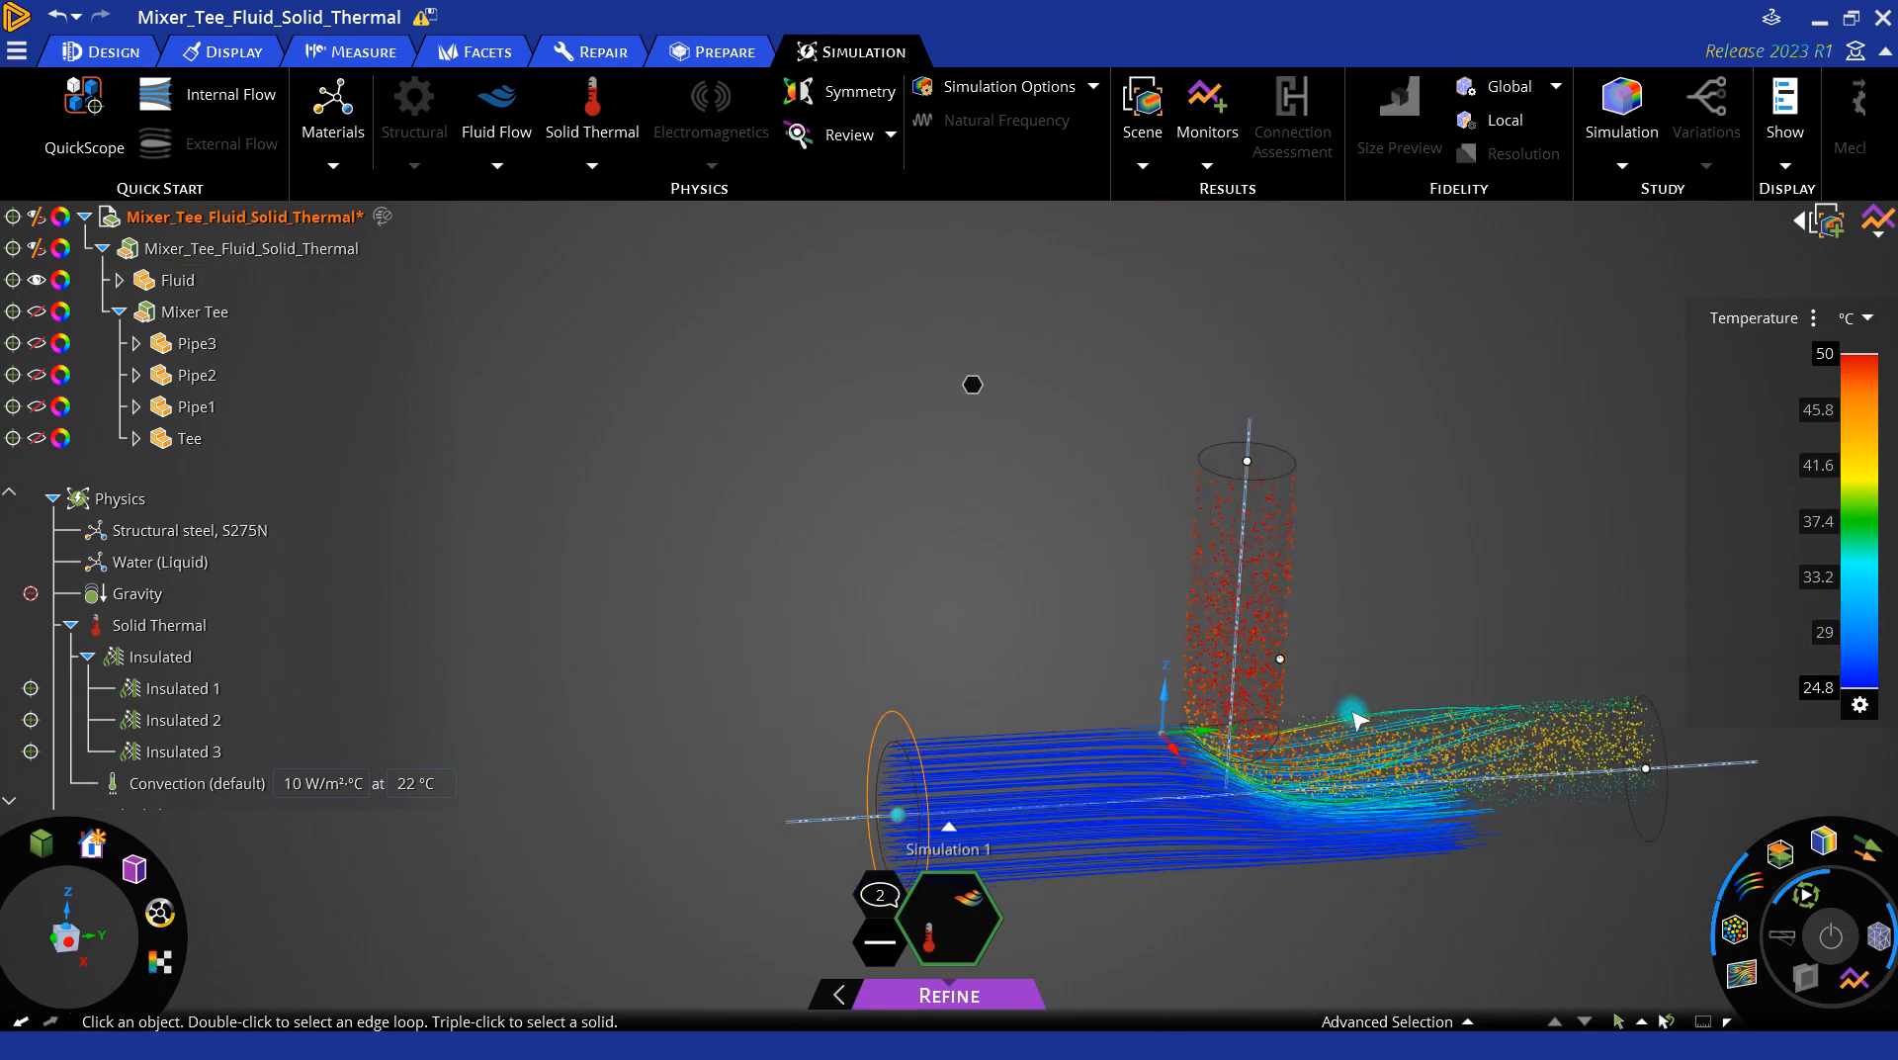
{"action": "scroll", "coordinate": [1358, 720], "scroll_direction": "up", "scroll_amount": 5}
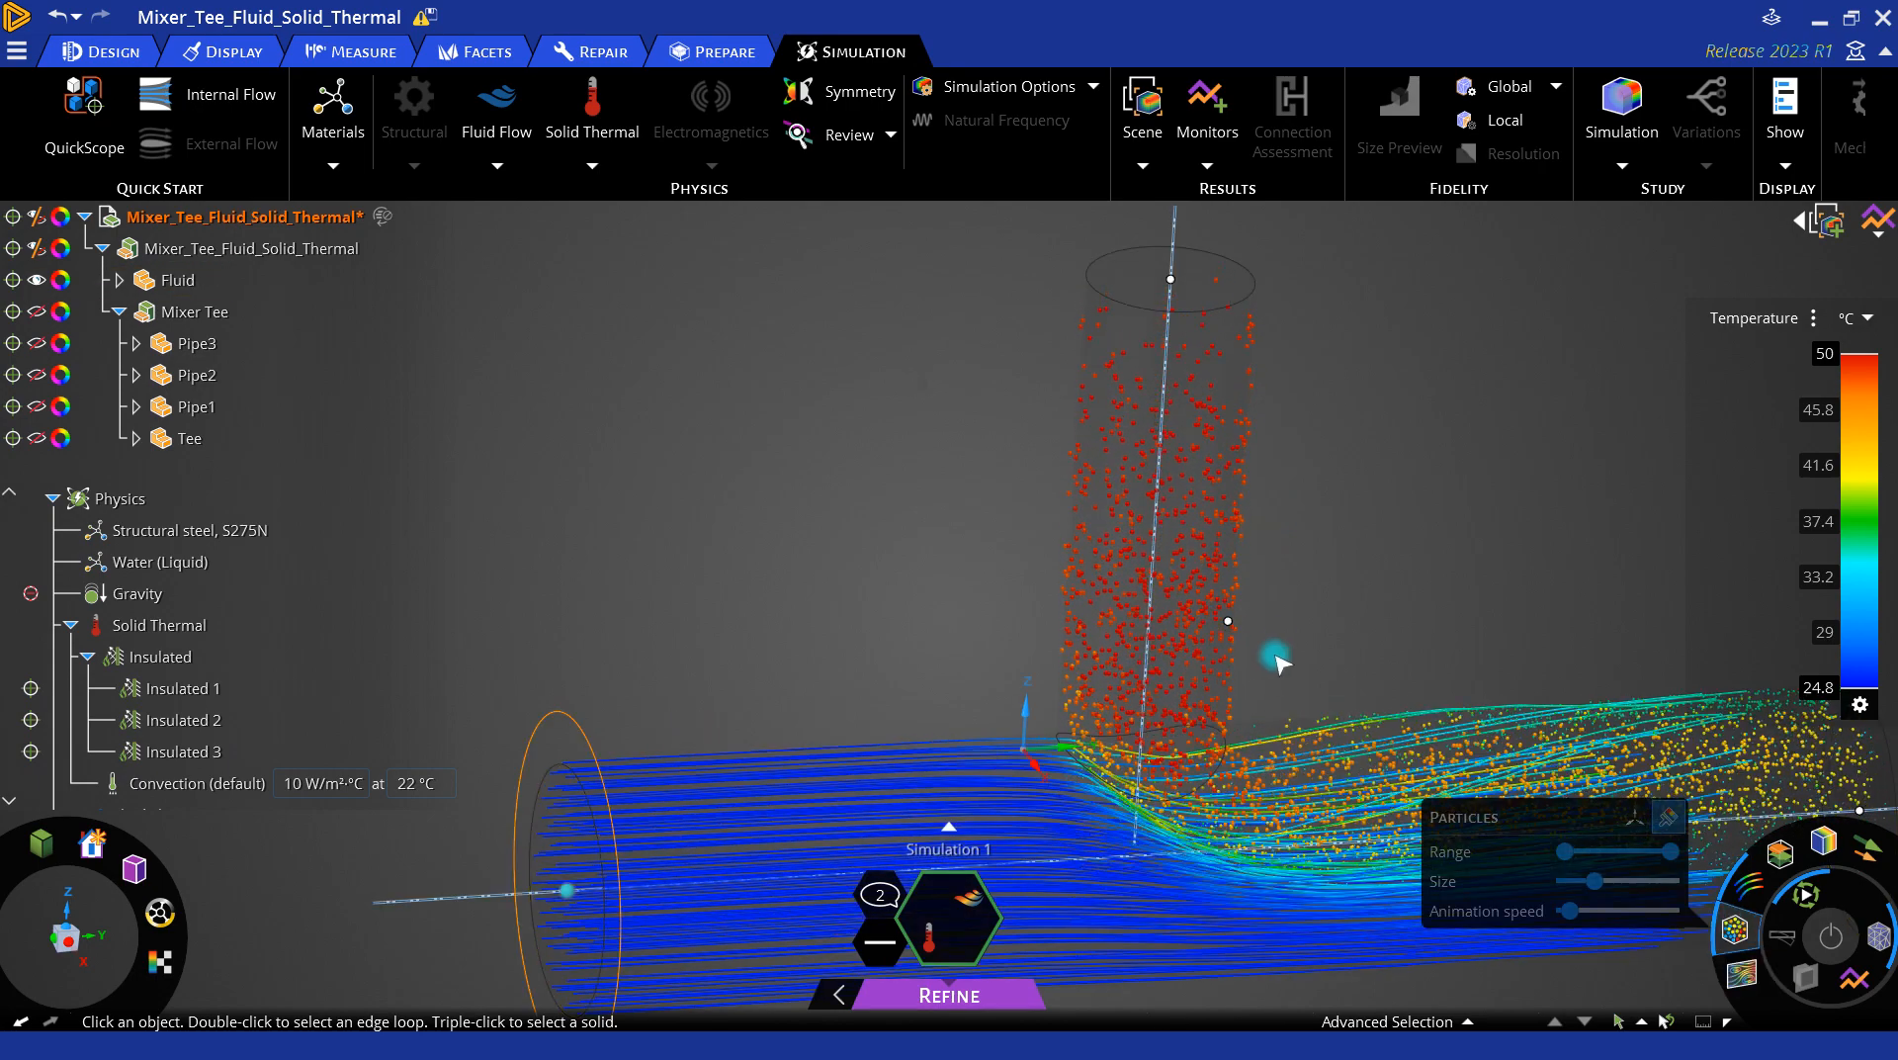
{"action": "middle_click_drag", "start_coordinate": [1278, 660], "coordinate": [1766, 424]}
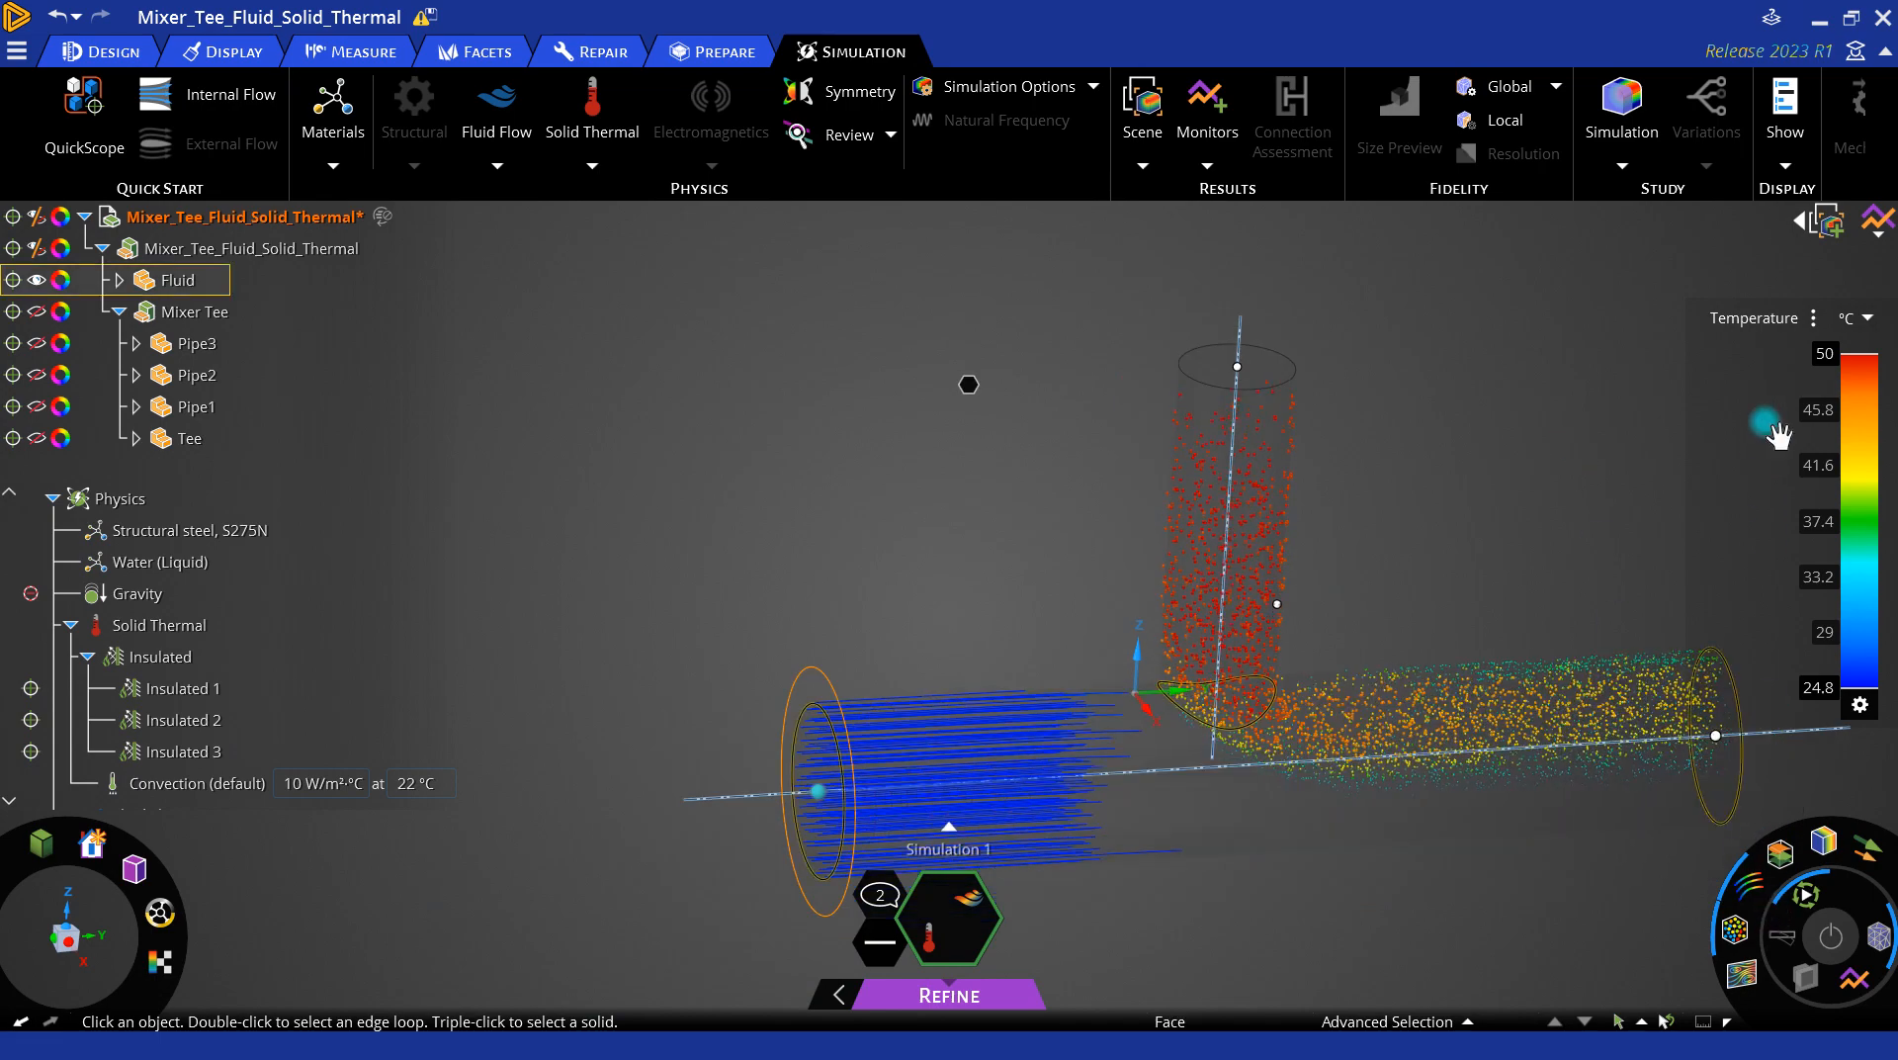
Step: Switch the result variable from Temperature to Velocity and turn off the particles, leaving only the streamlines
{"action": "left_click", "coordinate": [1813, 326]}
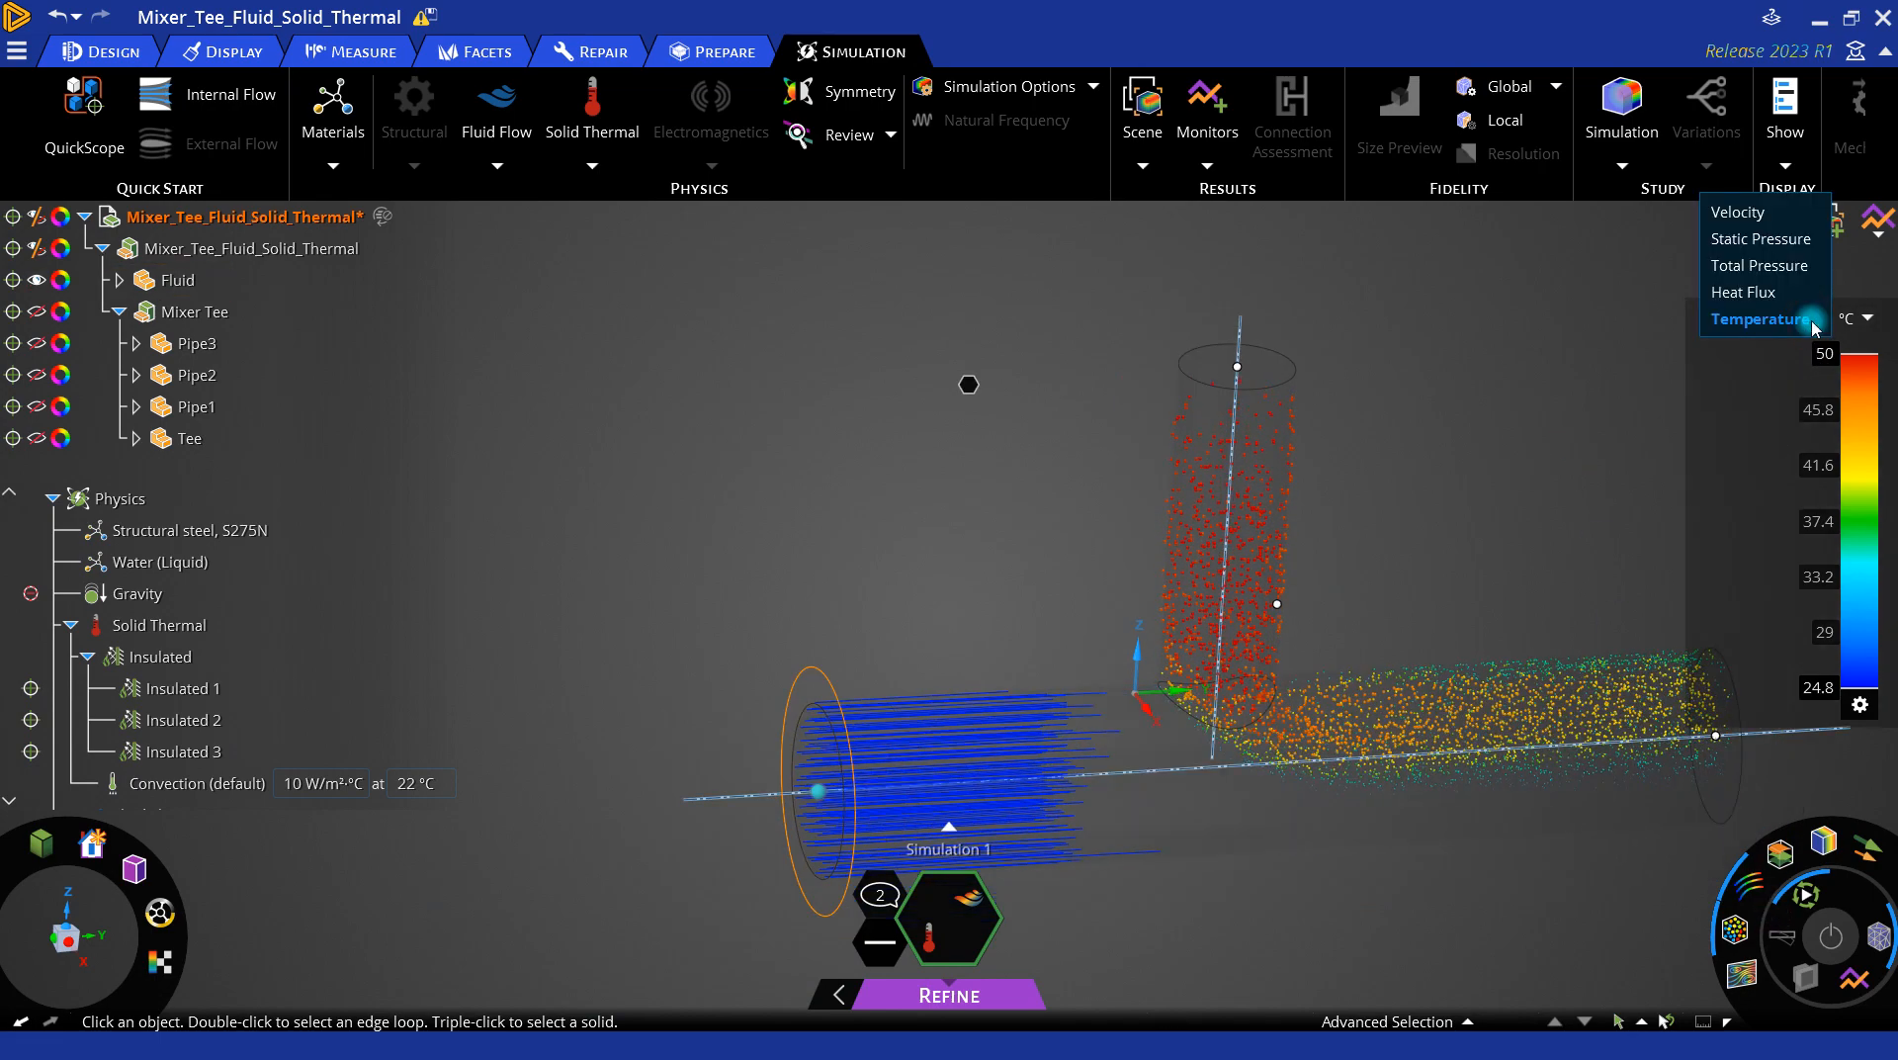
{"action": "left_click", "coordinate": [1747, 213]}
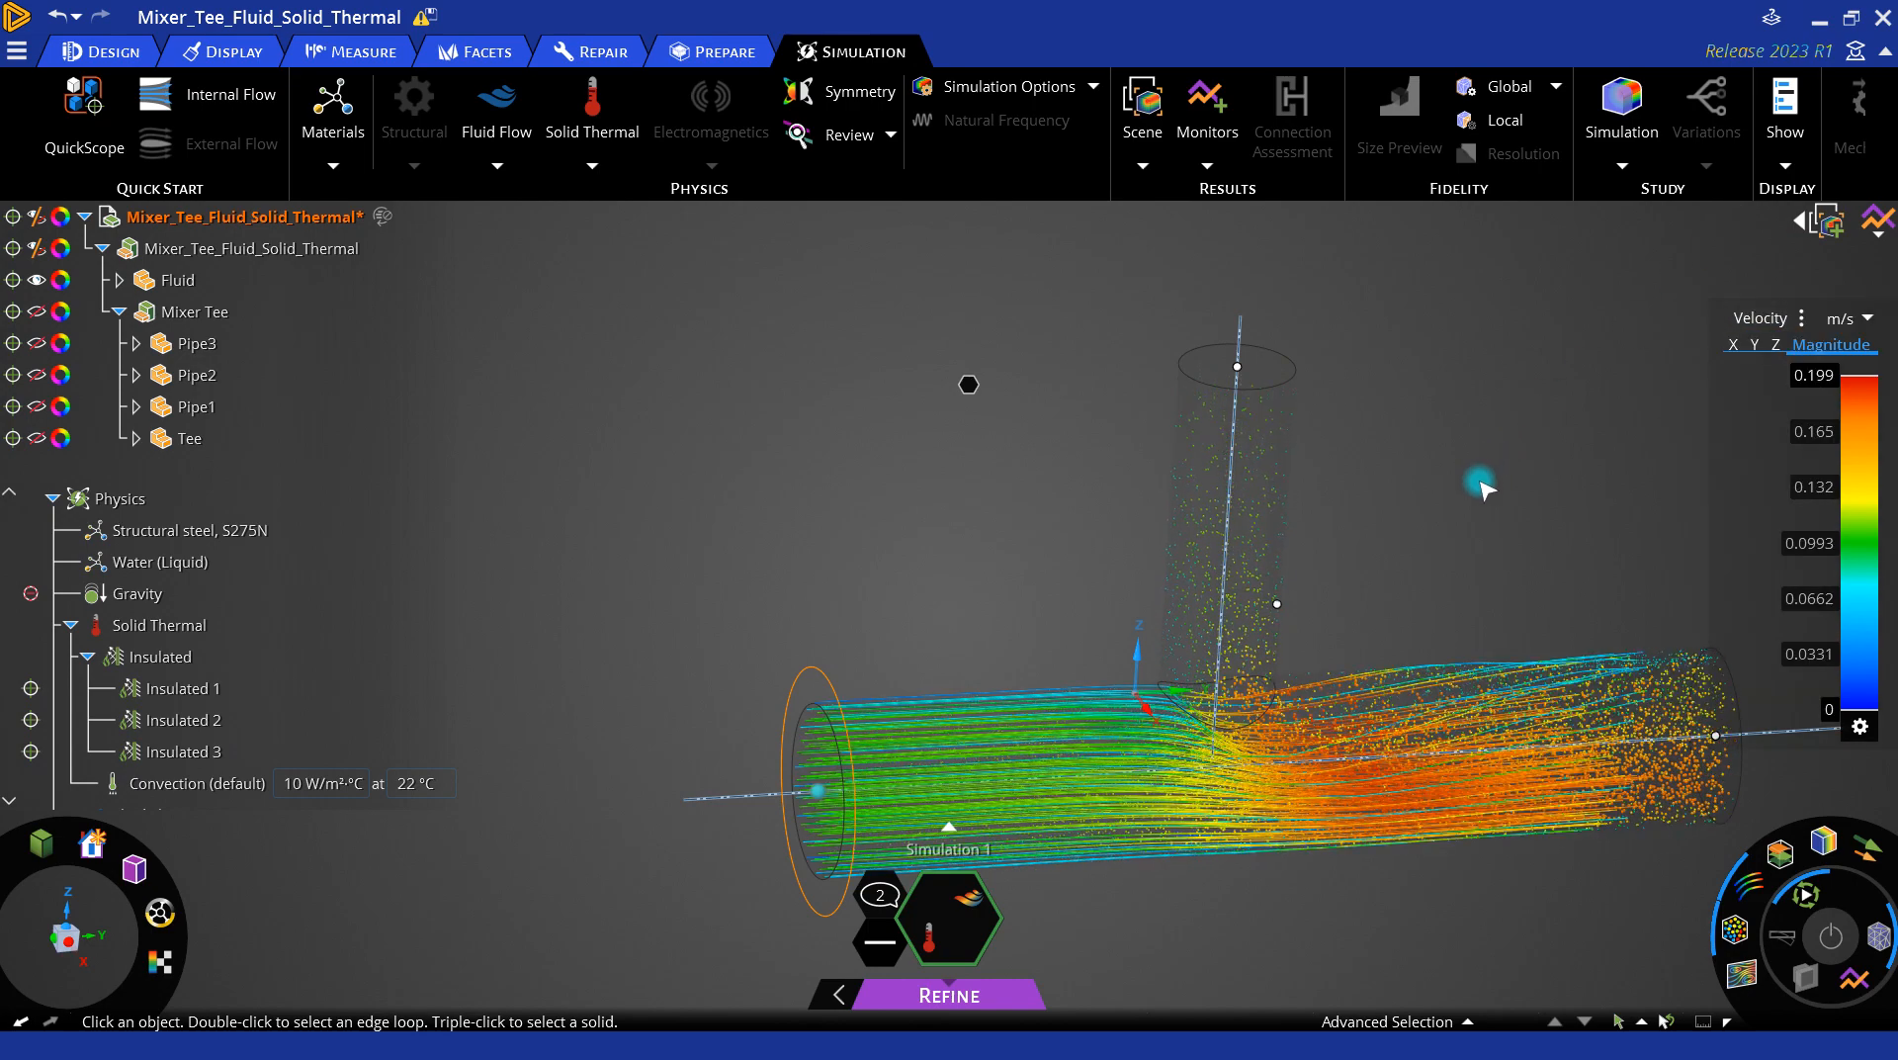
{"action": "left_click", "coordinate": [1735, 931]}
{"action": "left_click", "coordinate": [1120, 731]}
{"action": "middle_click_drag", "start_coordinate": [1120, 732], "coordinate": [1063, 736]}
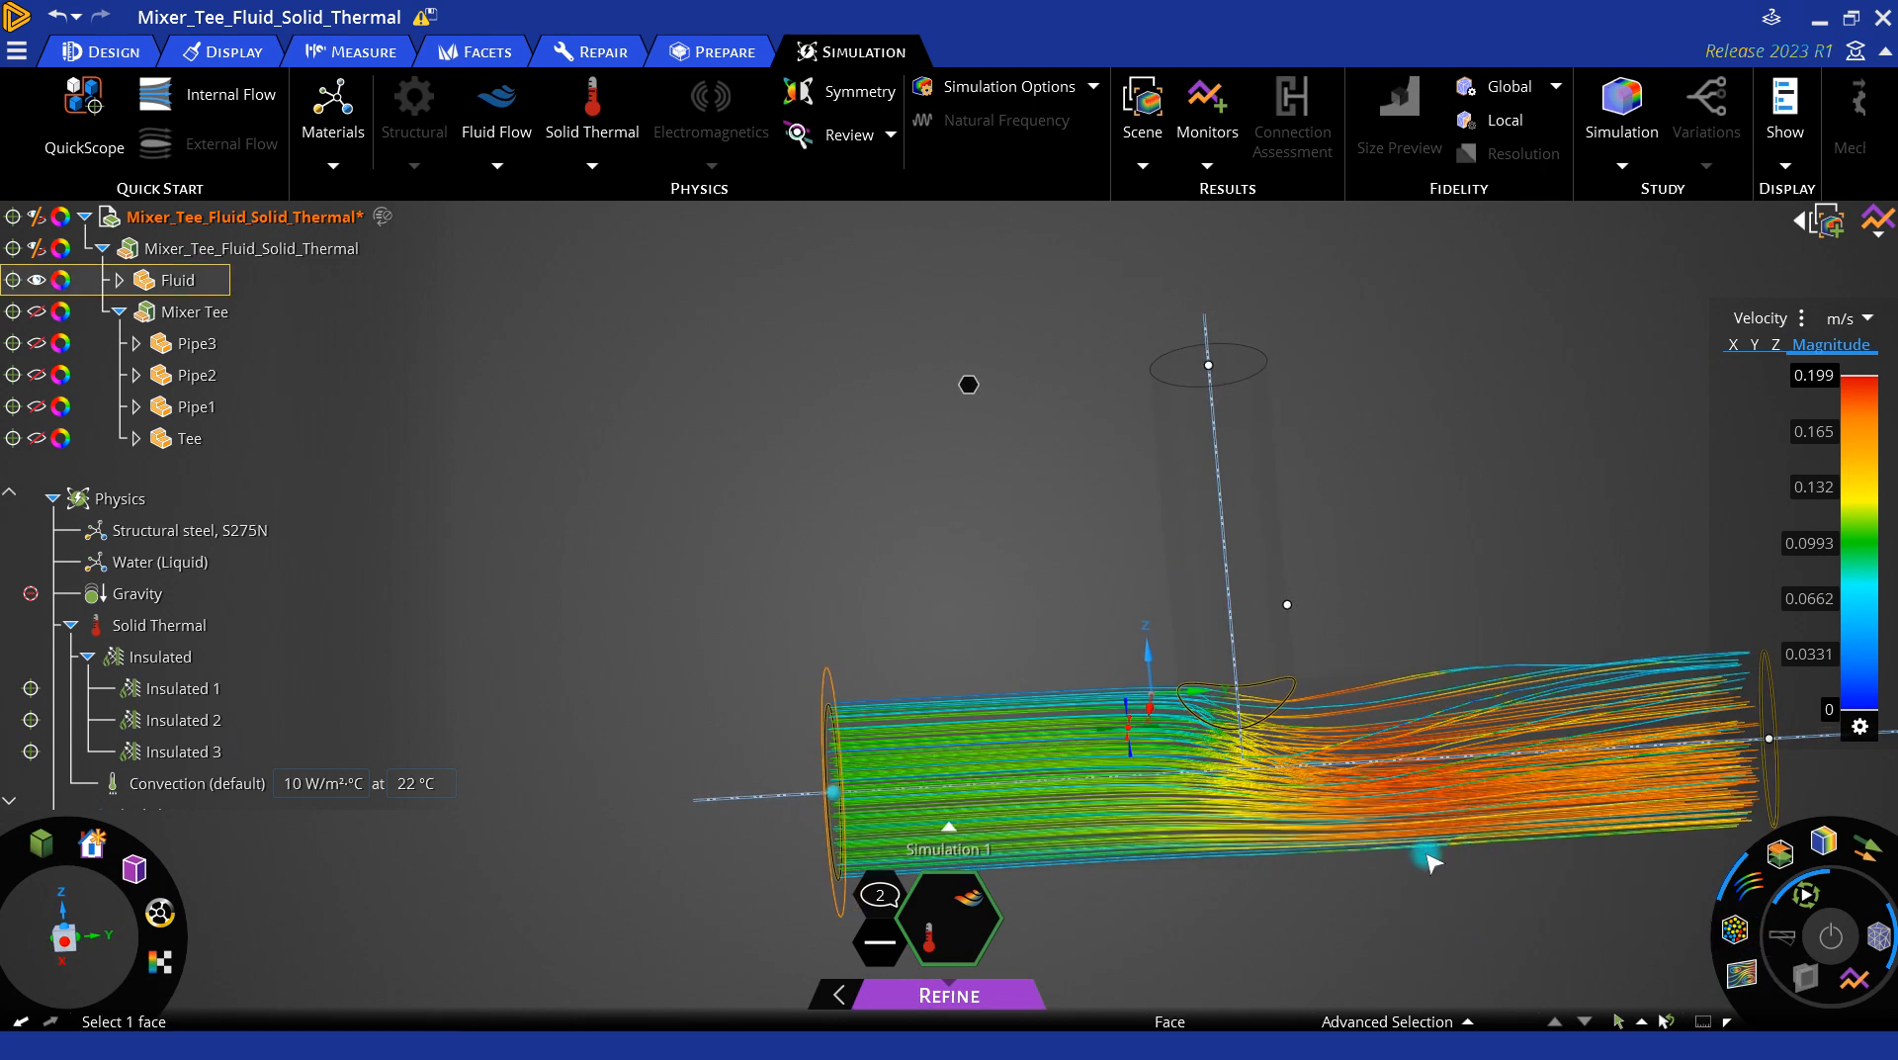
Step: Replace the streamlines with the velocity direction field on a plane through the fluid
{"action": "left_click", "coordinate": [1752, 874]}
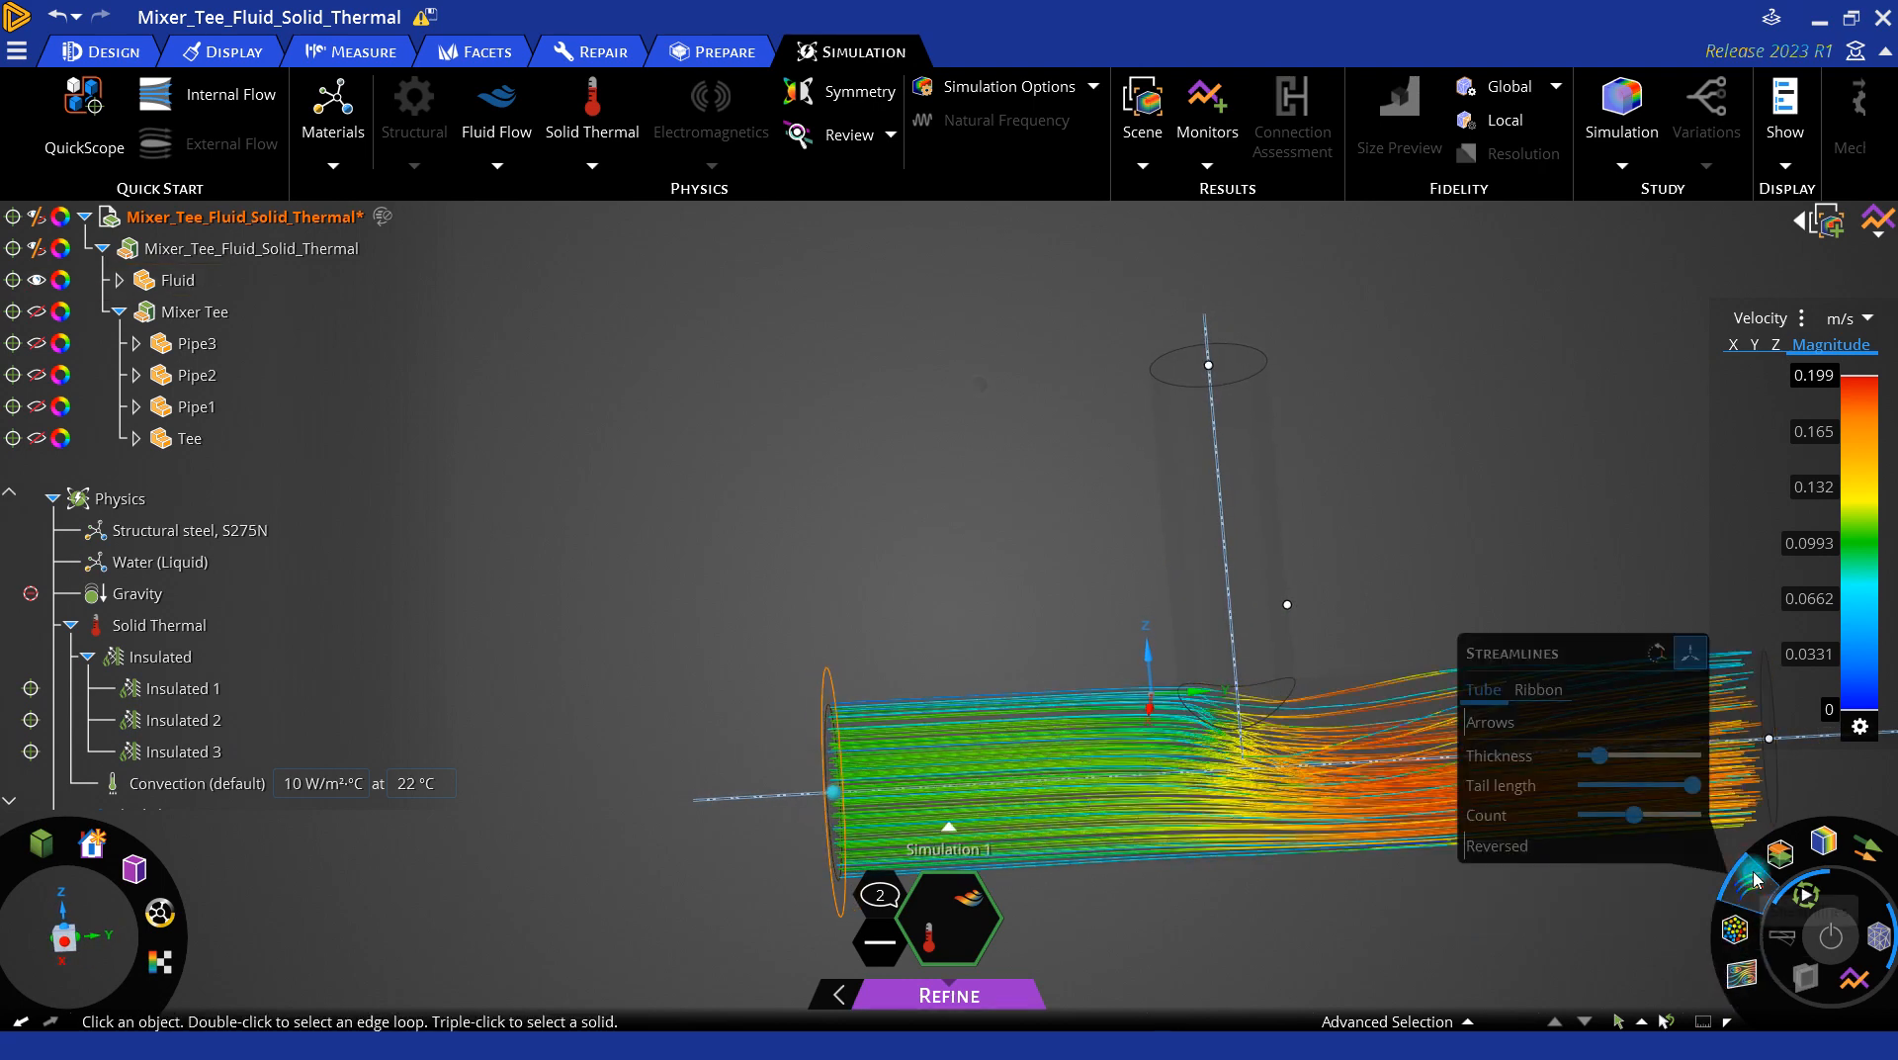
{"action": "left_click", "coordinate": [1748, 883]}
{"action": "middle_click_drag", "start_coordinate": [1260, 696], "coordinate": [1379, 727]}
{"action": "left_click", "coordinate": [1750, 973]}
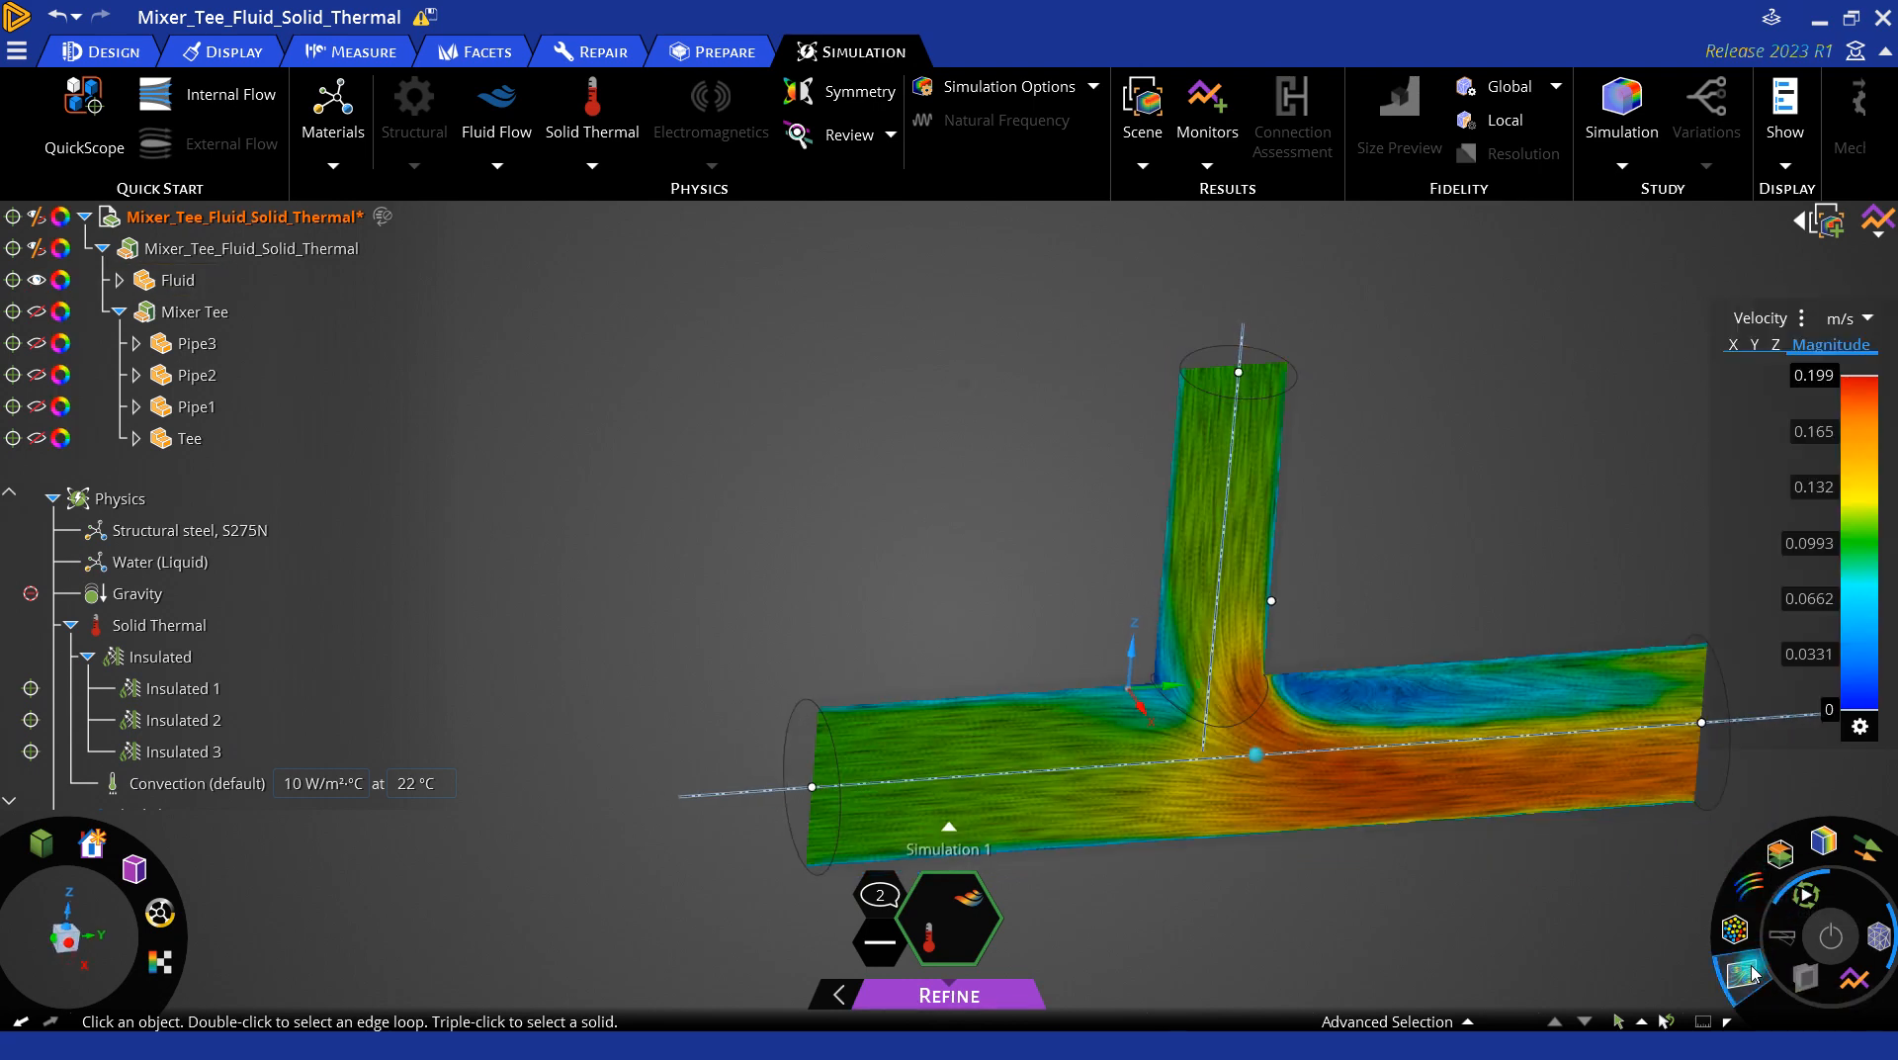
Step: Rotate the direction field plane slightly to line it up with the vertical branch pipe's axis
{"action": "middle_click_drag", "start_coordinate": [1051, 591], "coordinate": [1272, 561]}
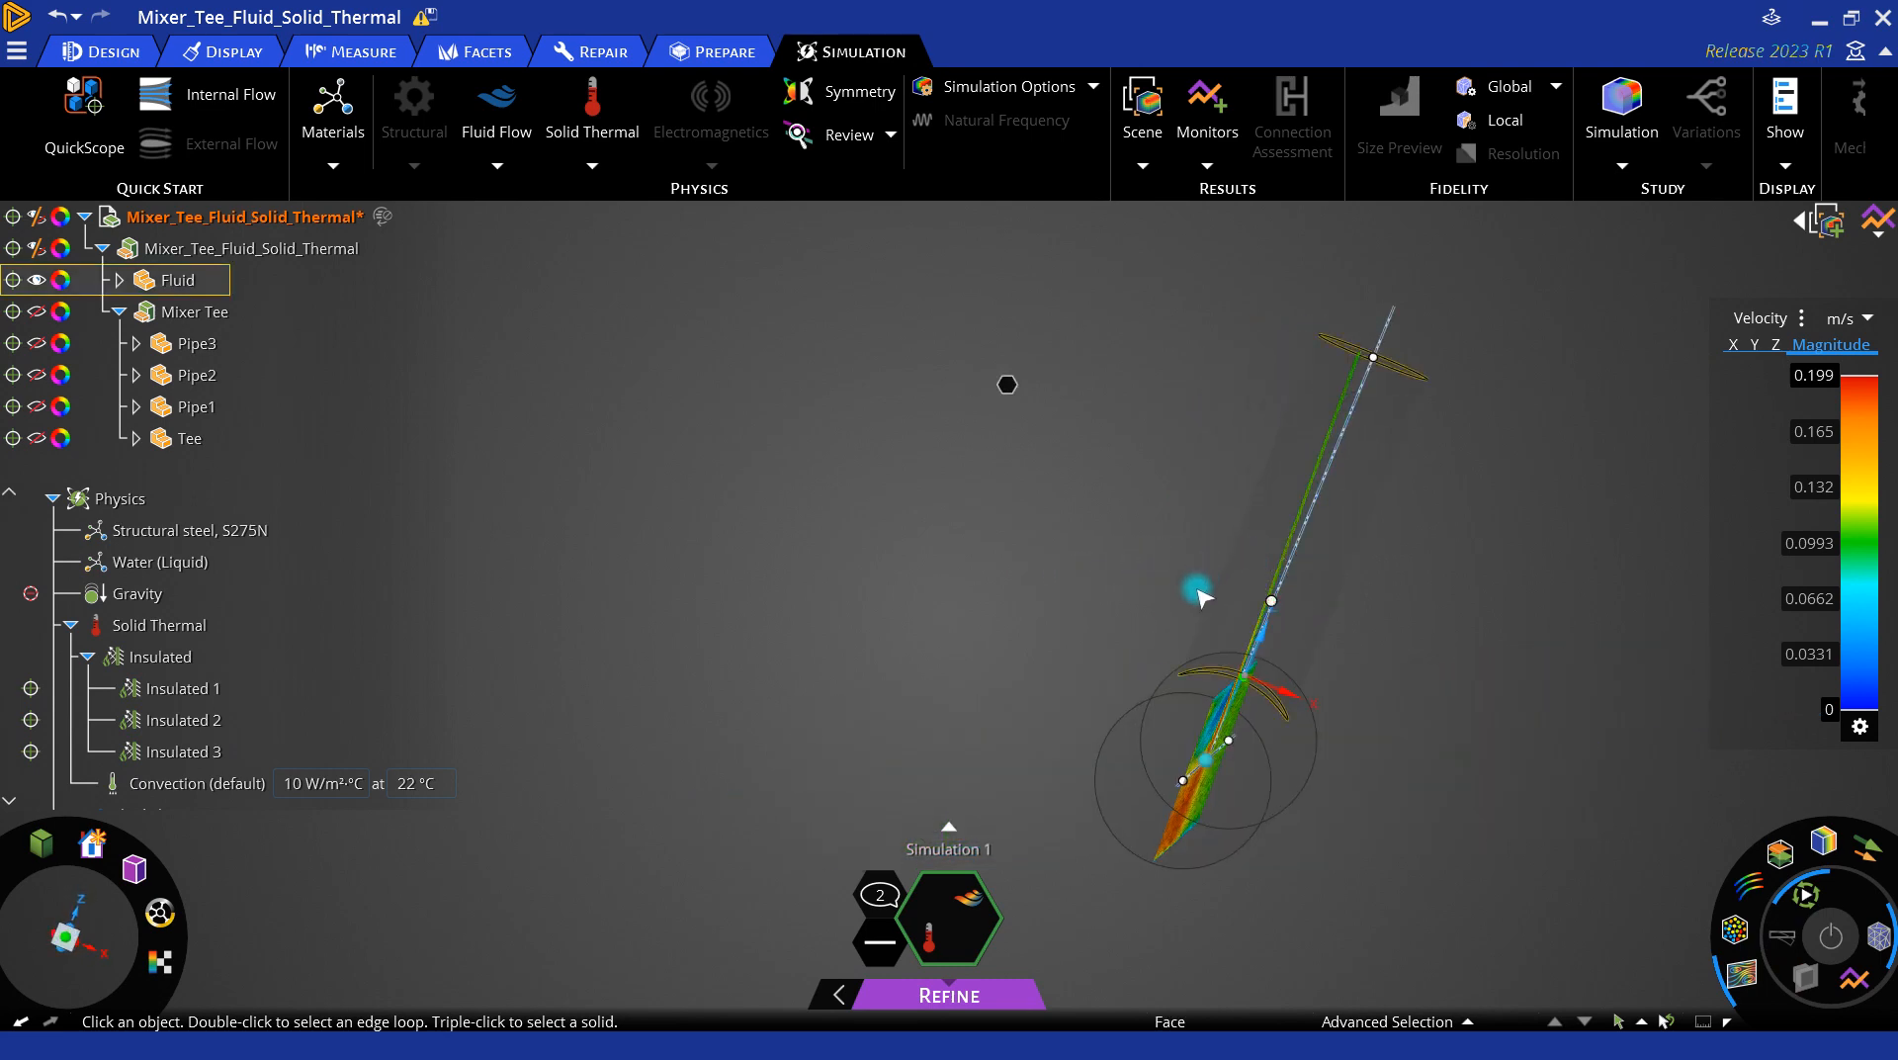
{"action": "left_click", "coordinate": [69, 939]}
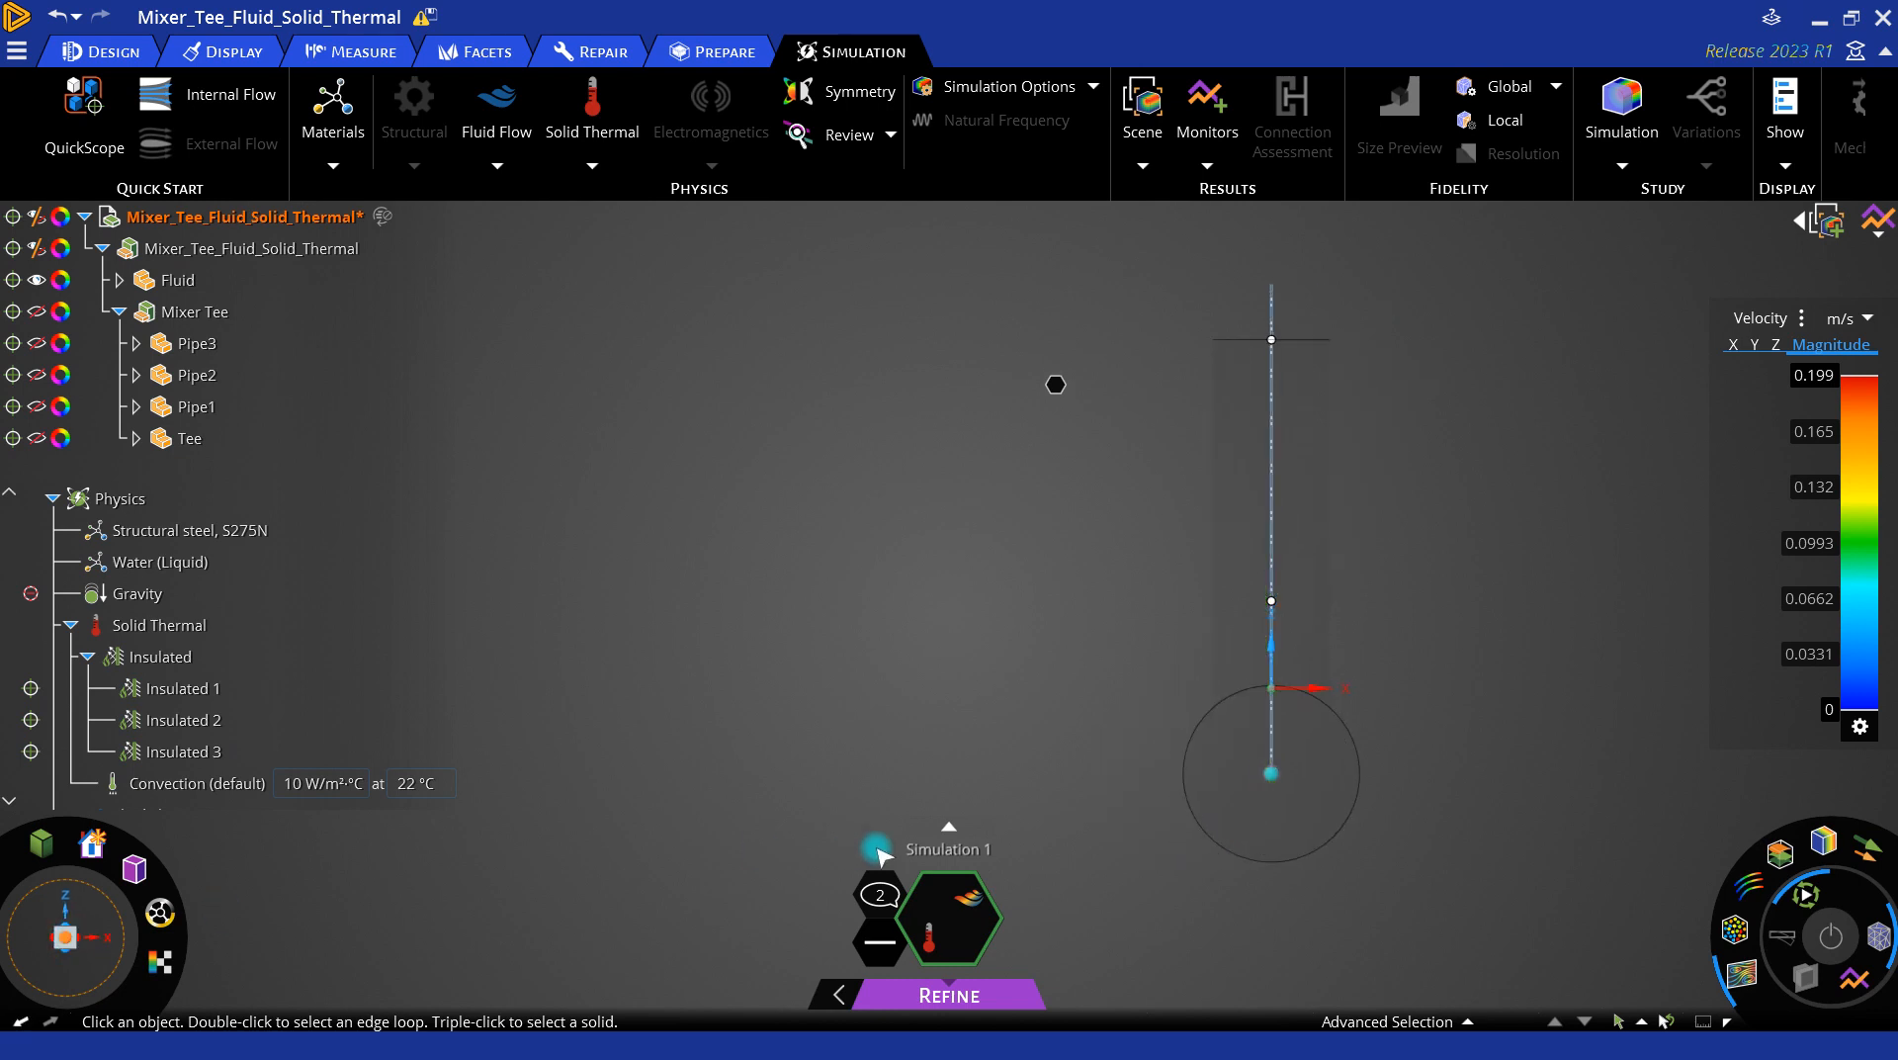
{"action": "middle_click_drag", "start_coordinate": [1223, 561], "coordinate": [1149, 610]}
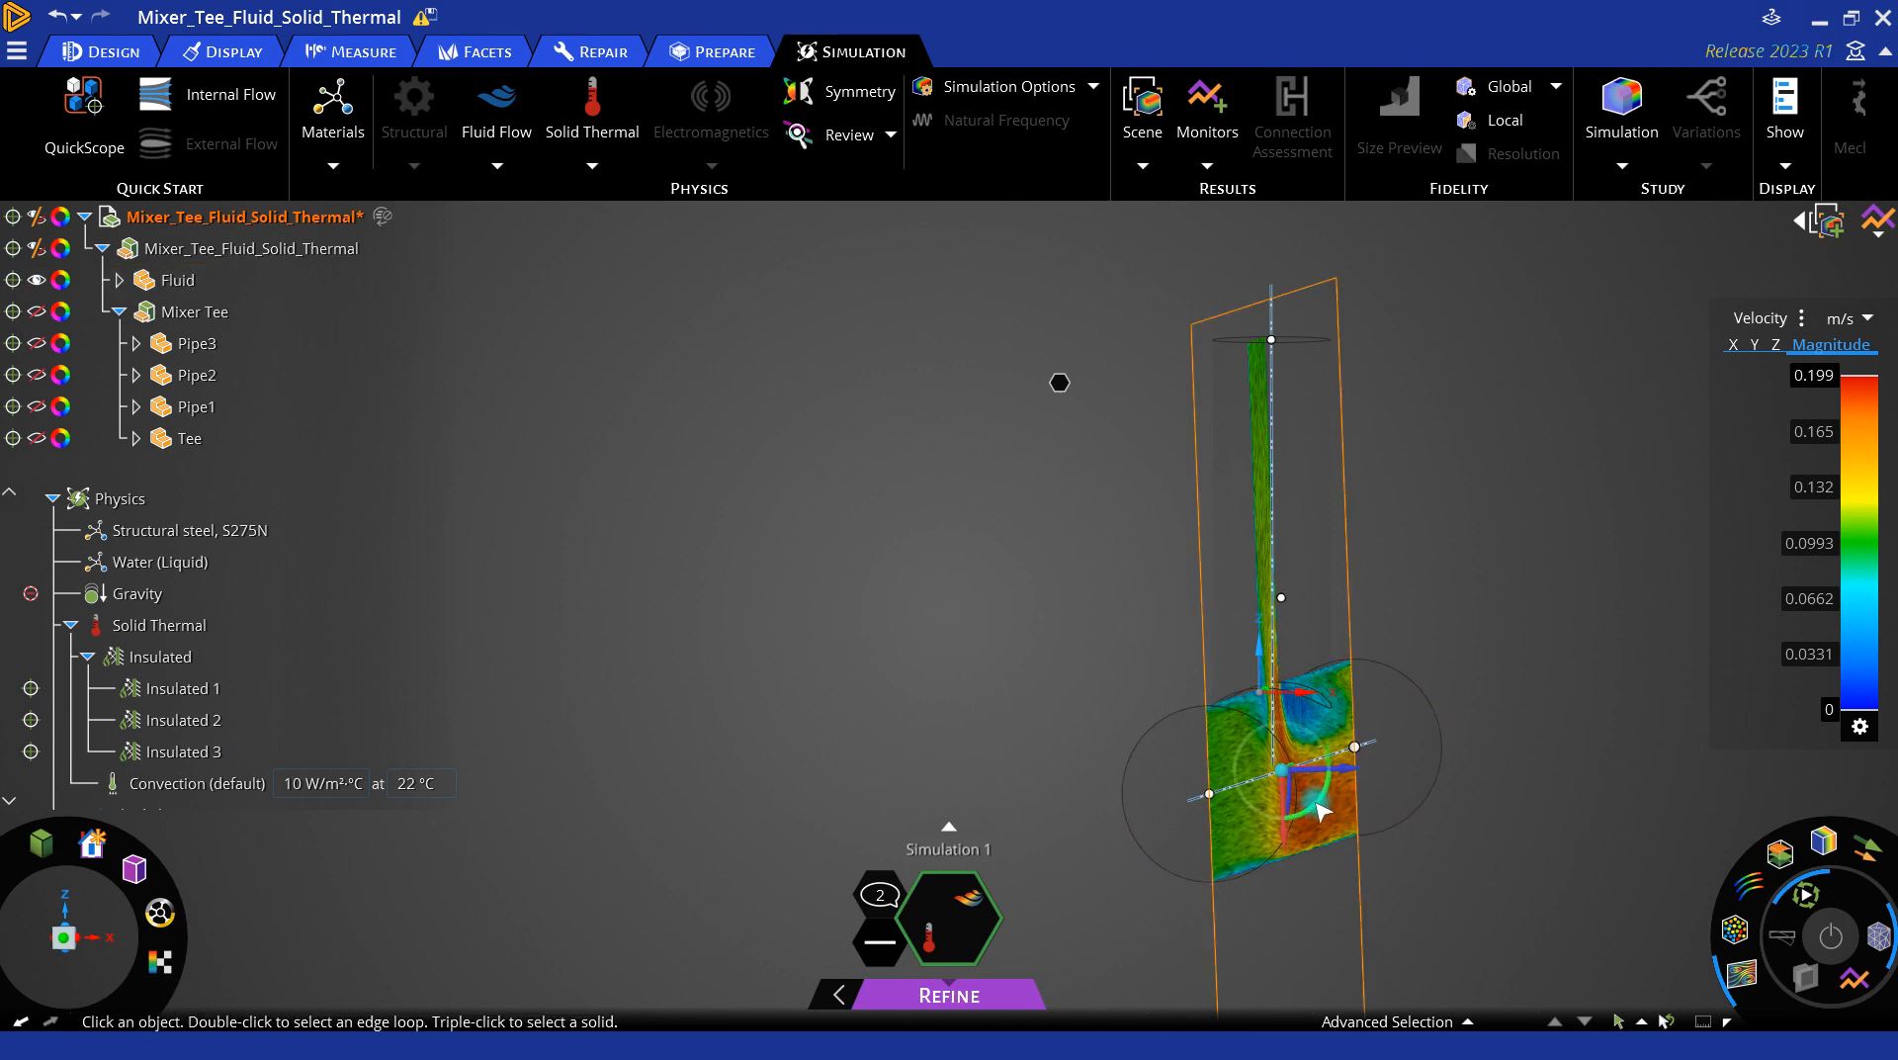
{"action": "left_click_drag", "start_coordinate": [1315, 801], "coordinate": [1320, 800]}
Step: Turn the streamlines back on from the horizontal pipe's inlet and hide the direction field
{"action": "left_click", "coordinate": [1748, 879]}
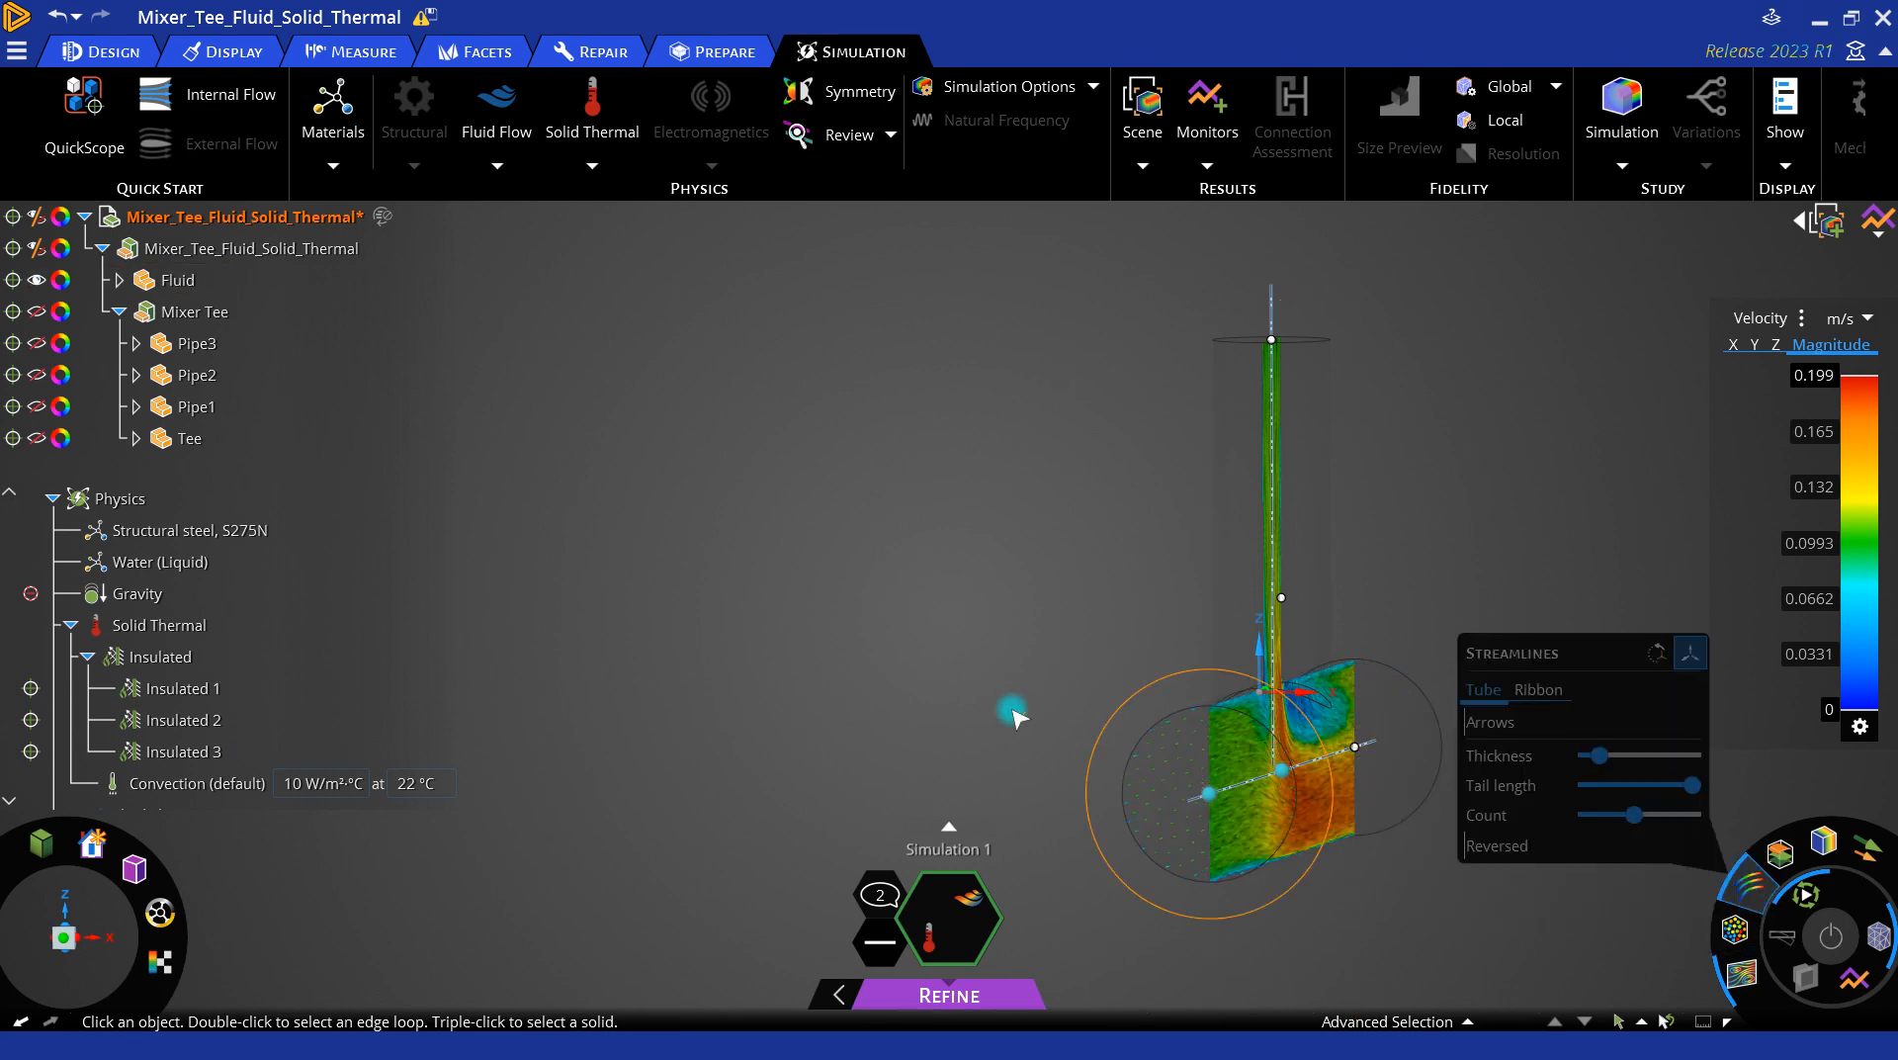
{"action": "middle_click_drag", "start_coordinate": [754, 690], "coordinate": [989, 770]}
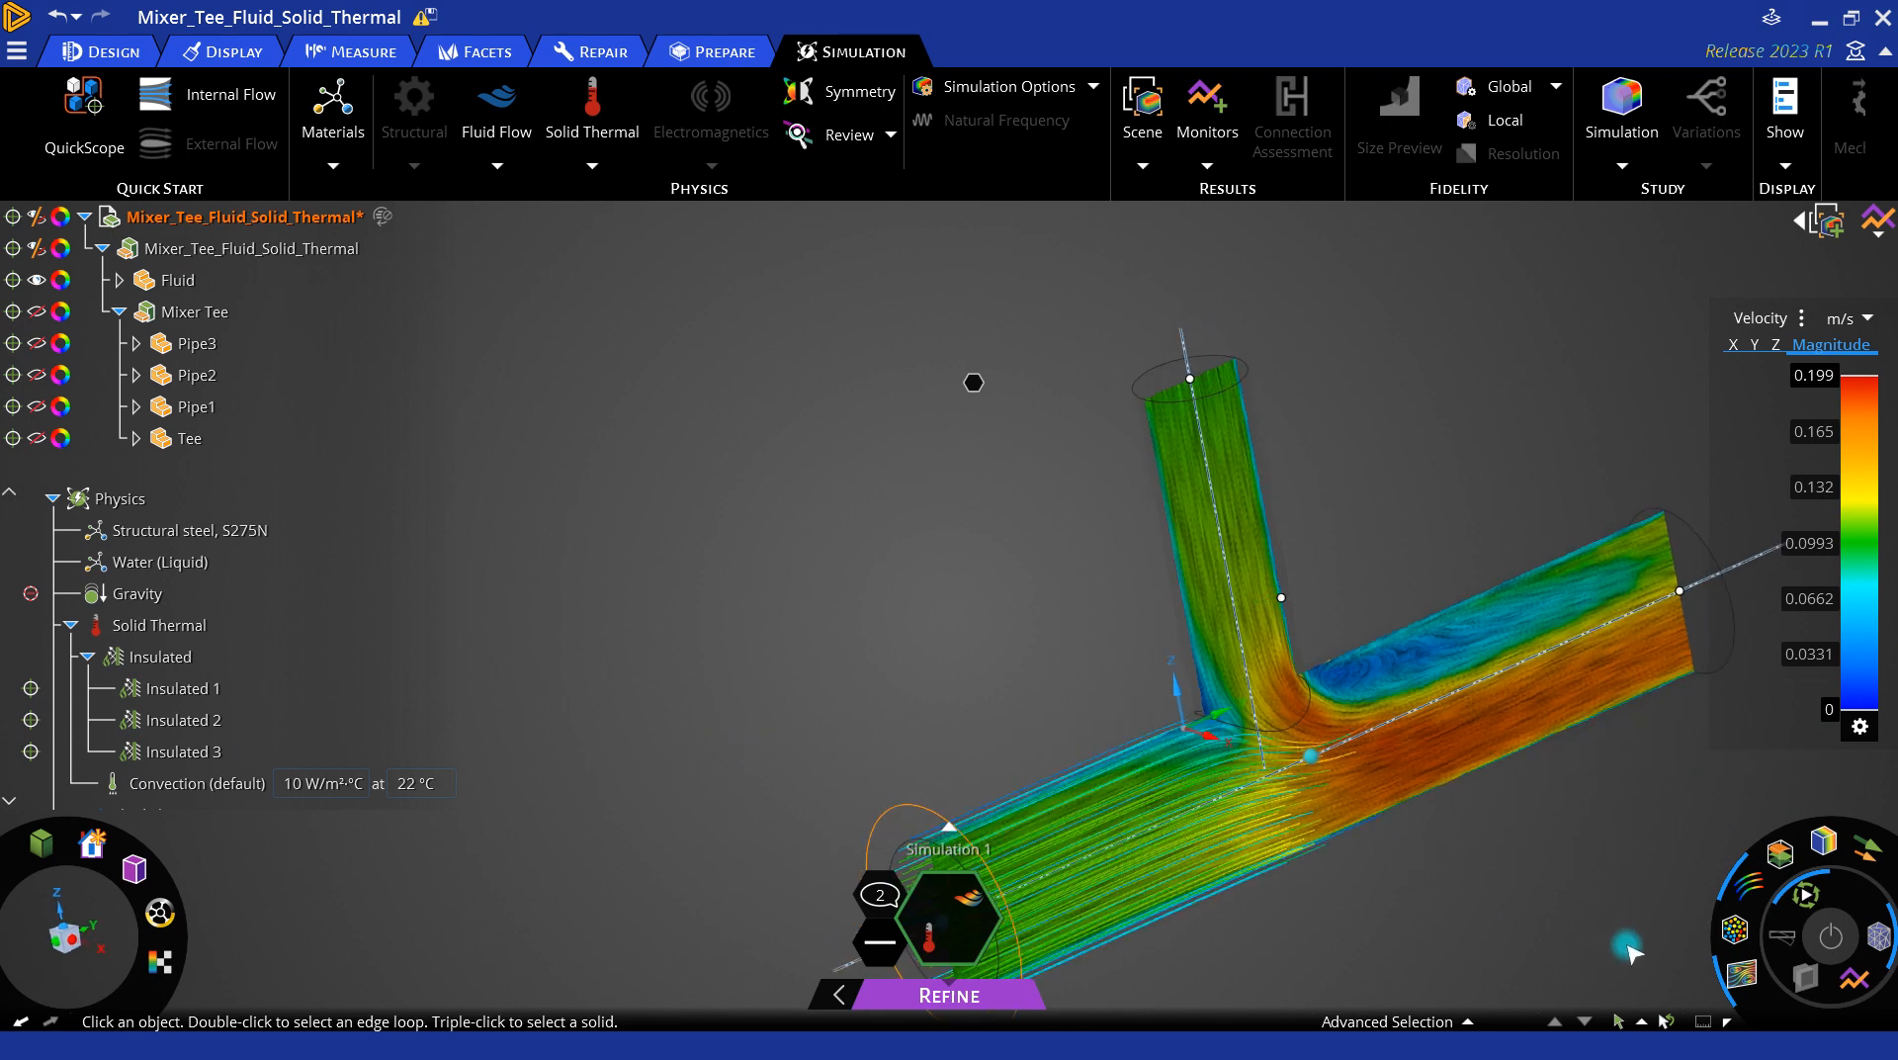
{"action": "left_click", "coordinate": [1728, 979]}
Step: Examine the streamlines coloured by the Y and X velocity components, and return to Magnitude
{"action": "left_click", "coordinate": [1758, 346]}
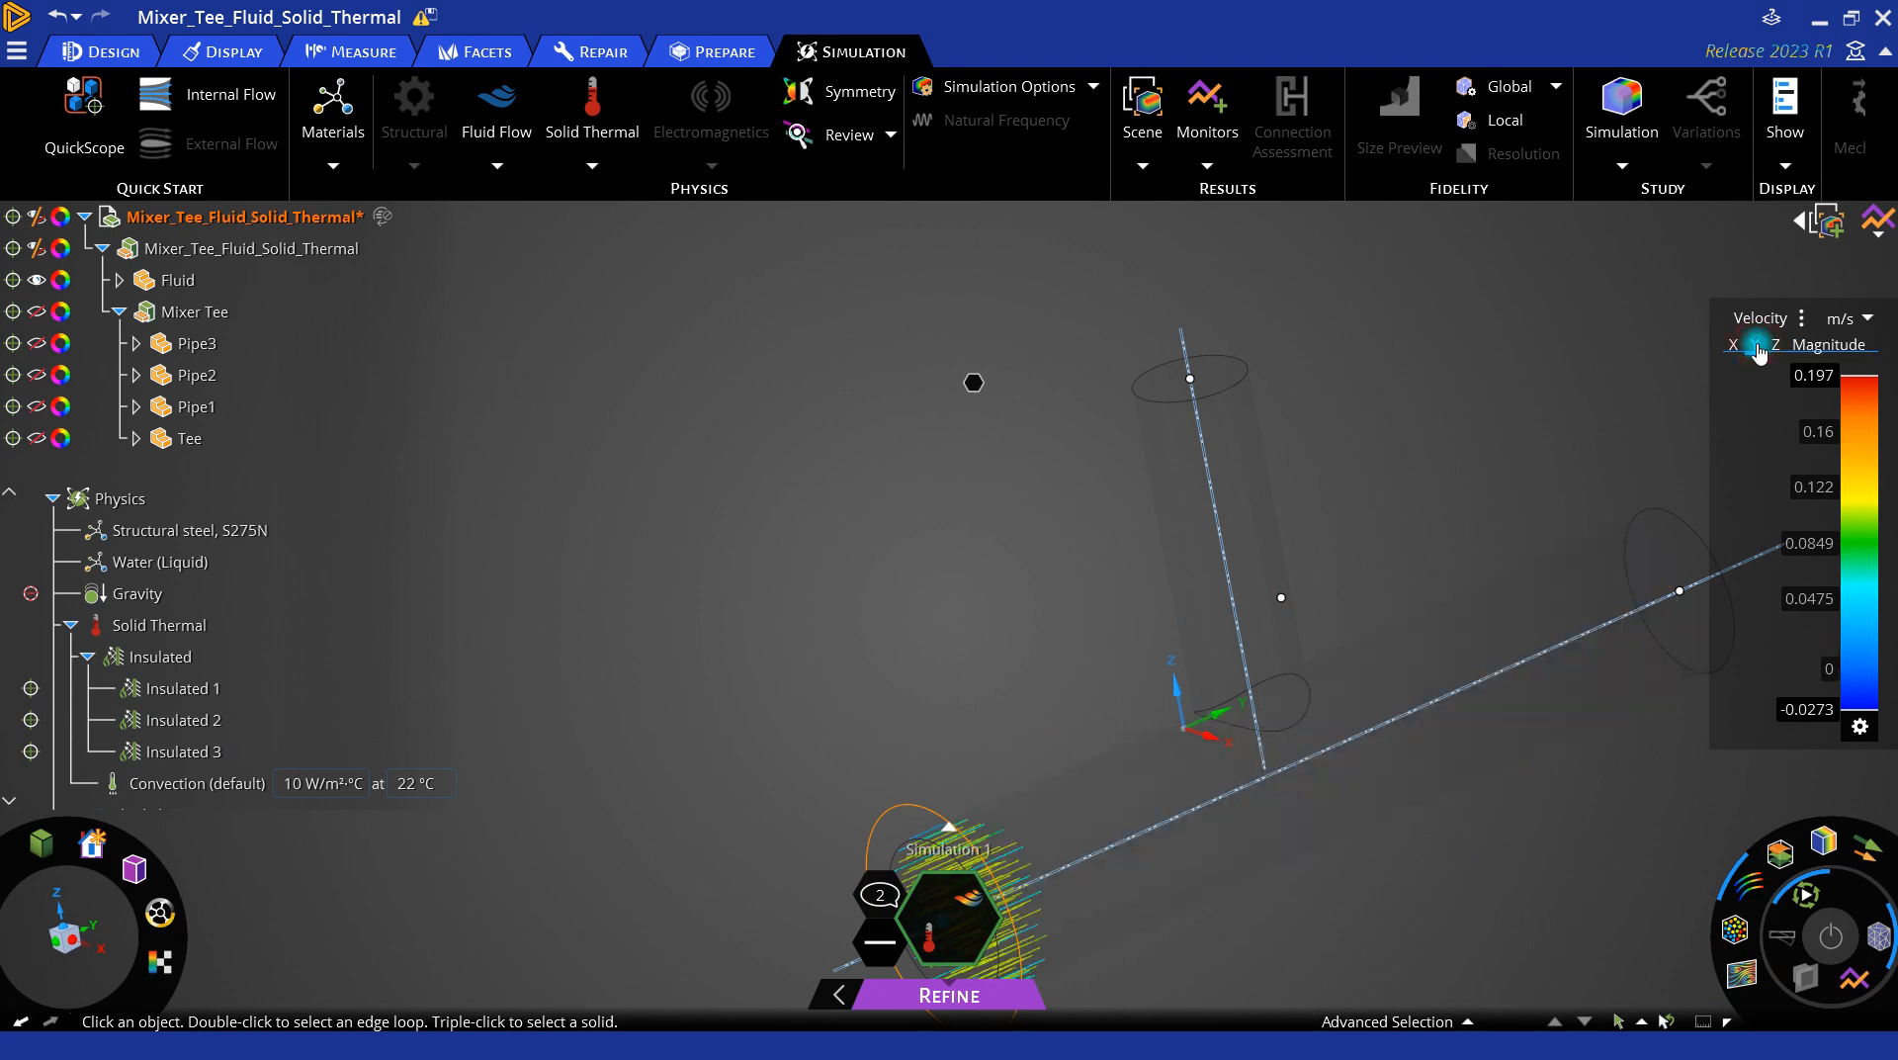
{"action": "left_click", "coordinate": [1772, 346]}
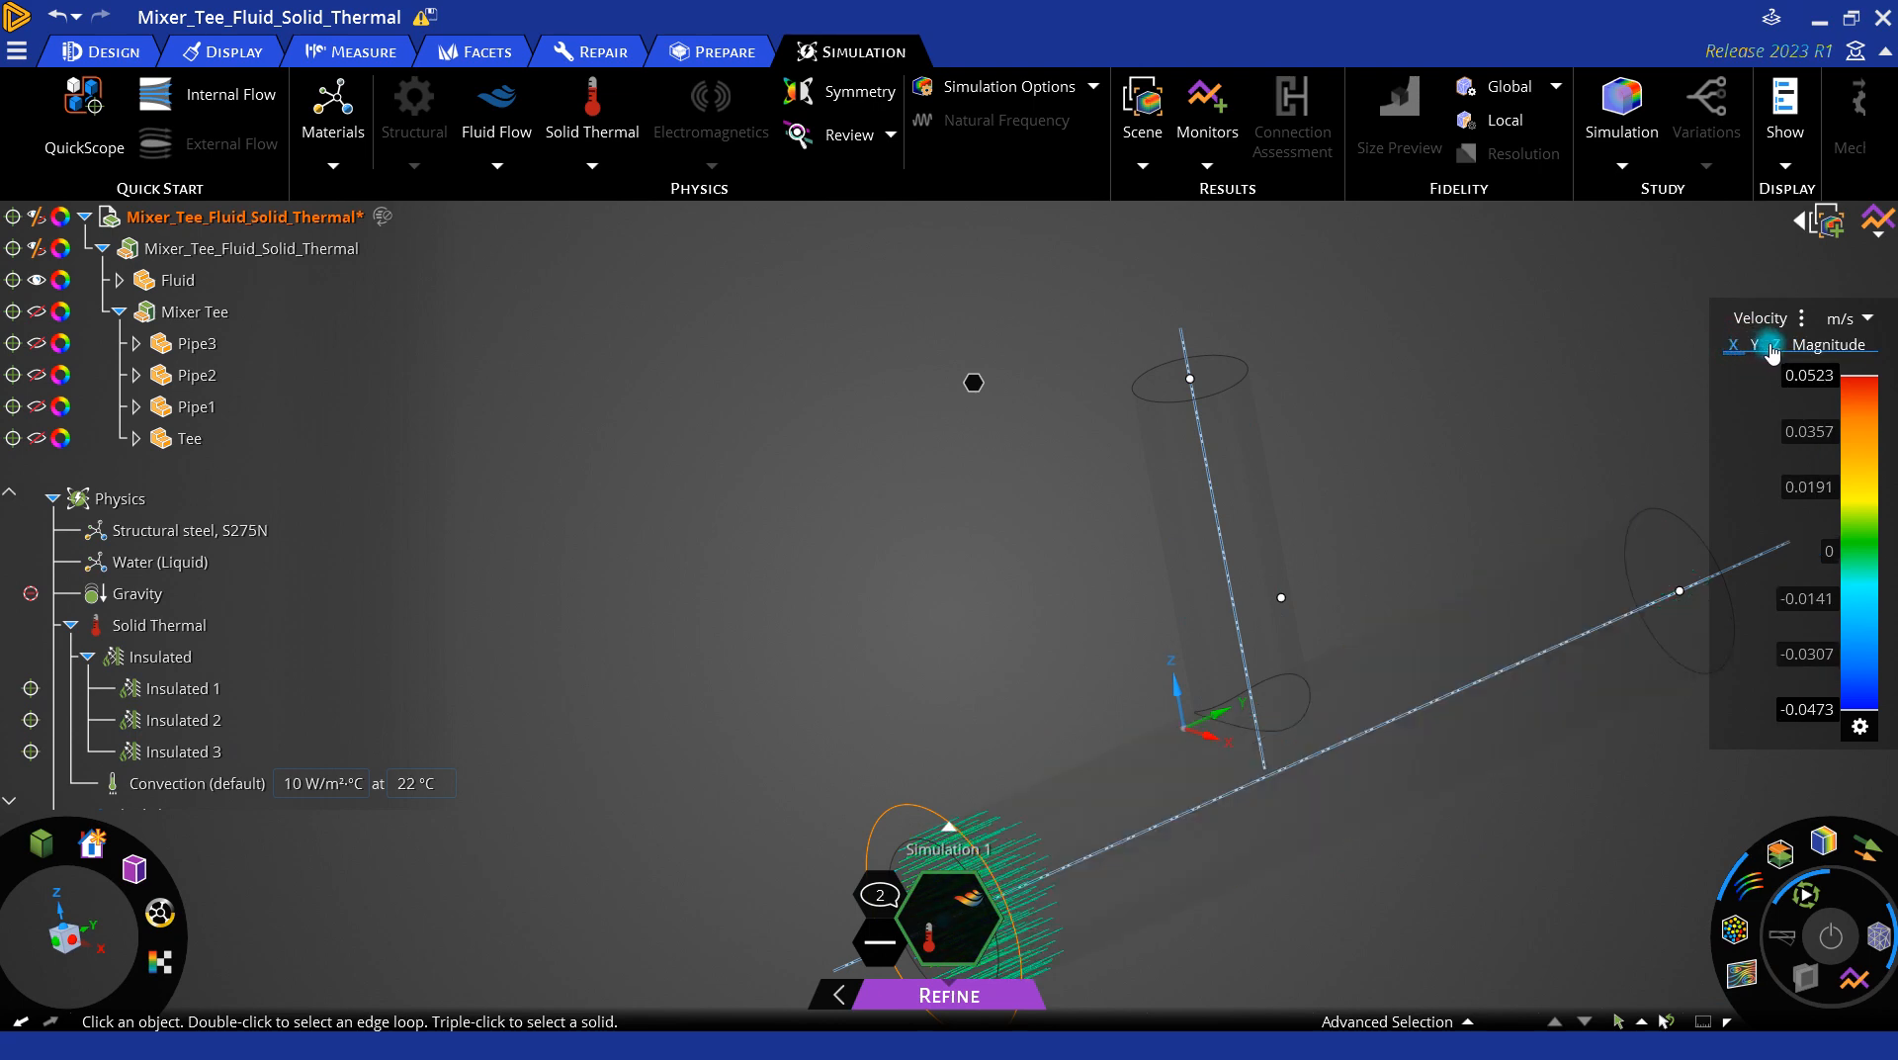
{"action": "left_click", "coordinate": [1814, 346]}
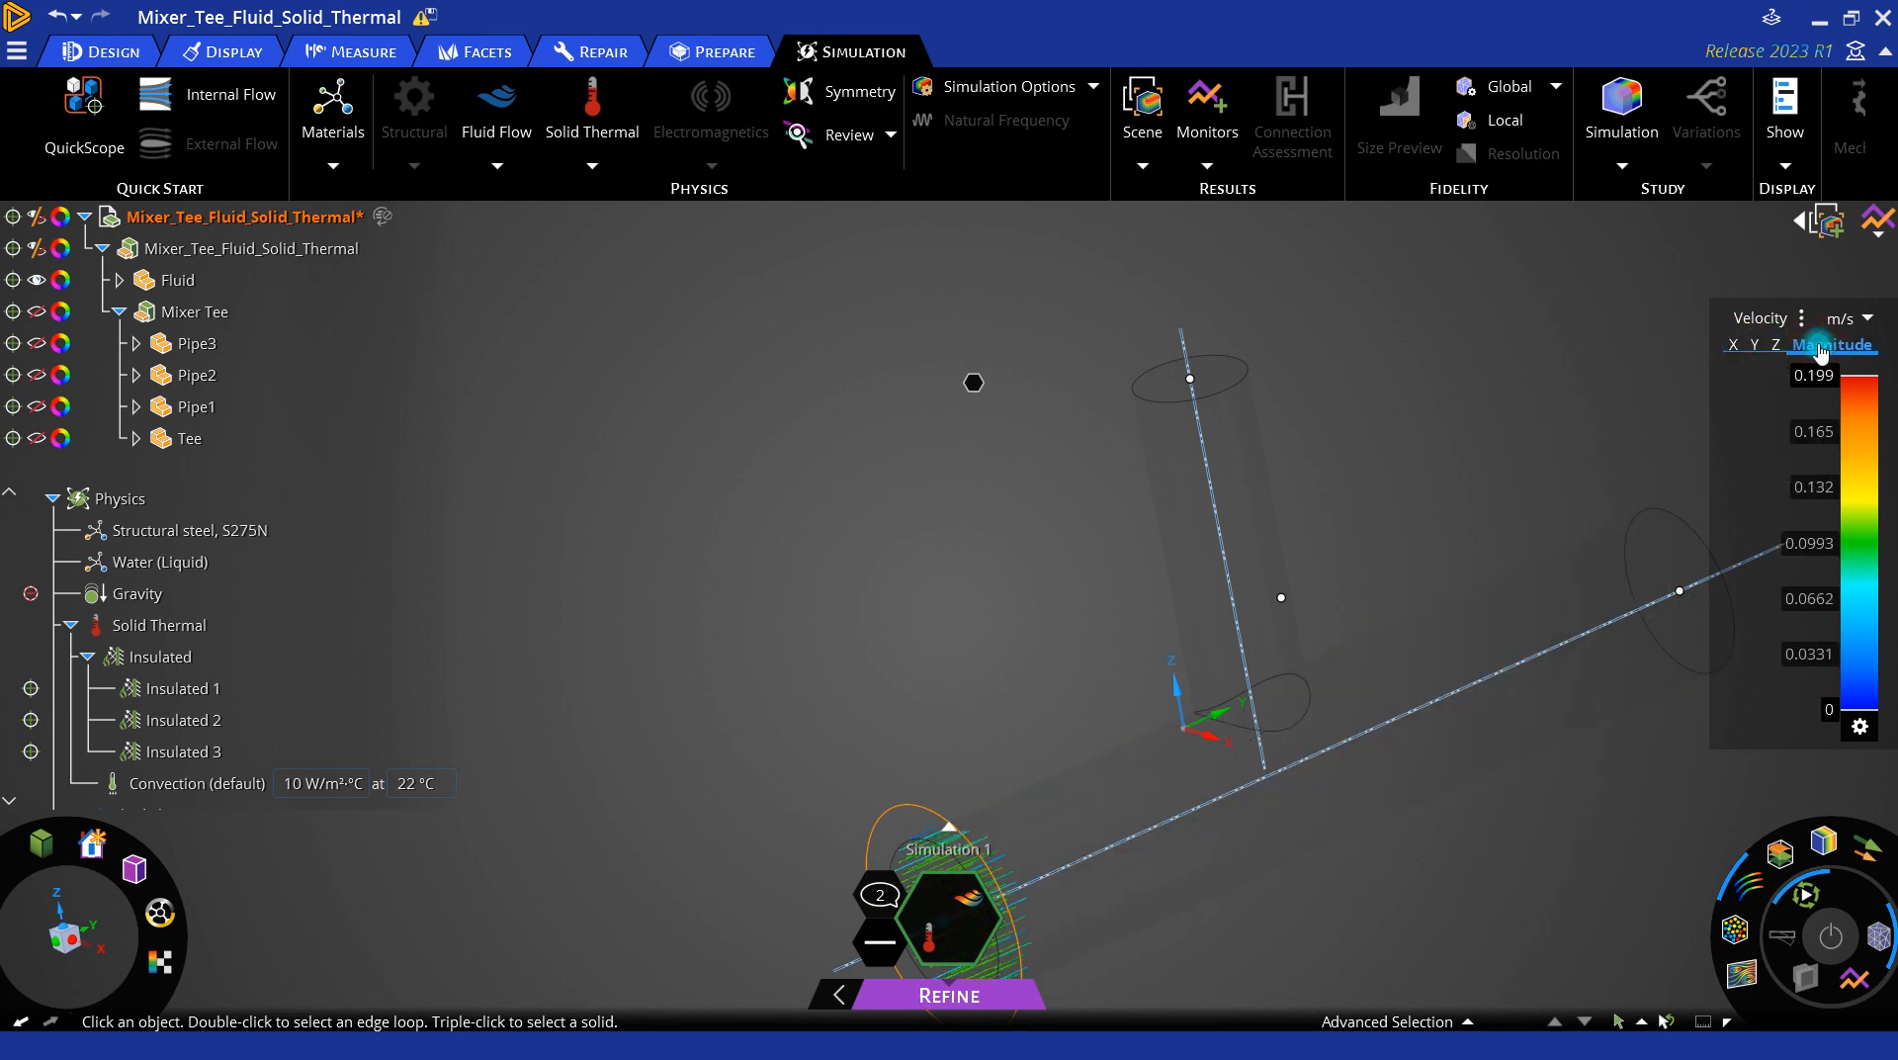
{"action": "middle_click_drag", "start_coordinate": [1206, 534], "coordinate": [1295, 443]}
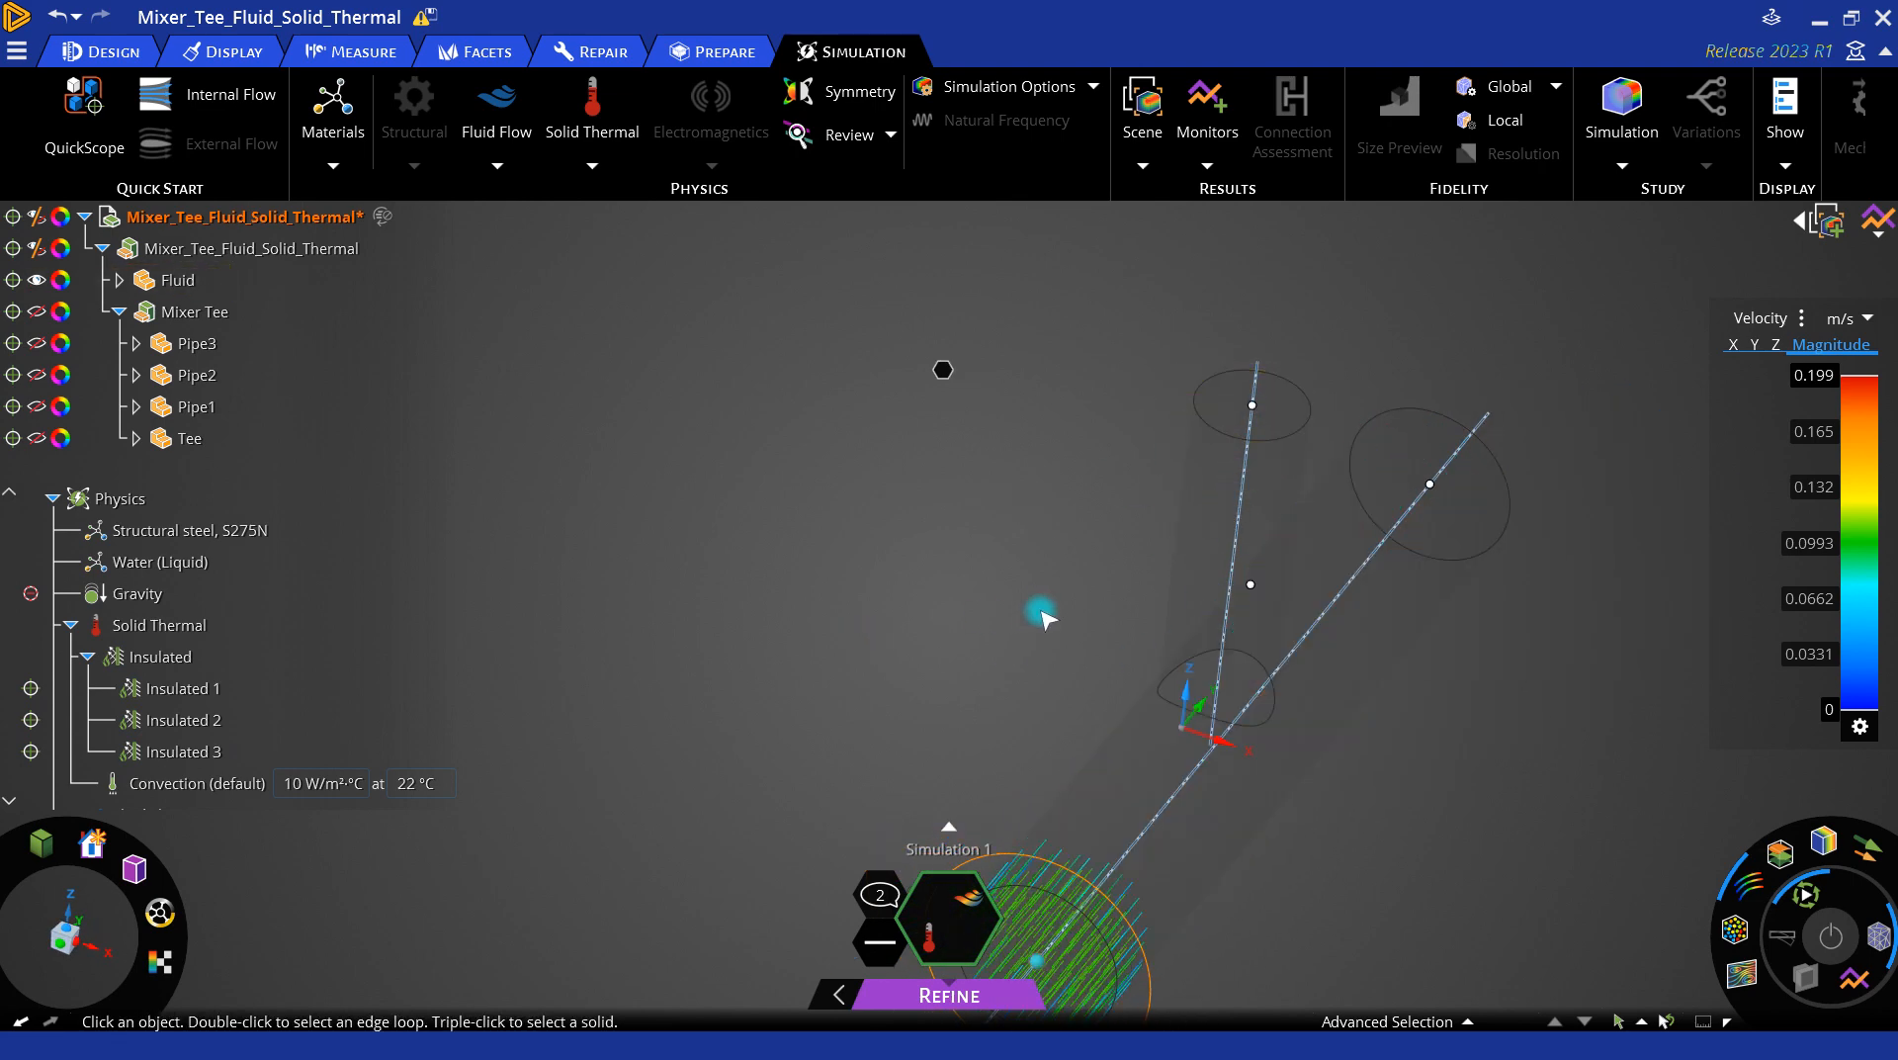
{"action": "middle_click_drag", "start_coordinate": [1325, 678], "coordinate": [1149, 669]}
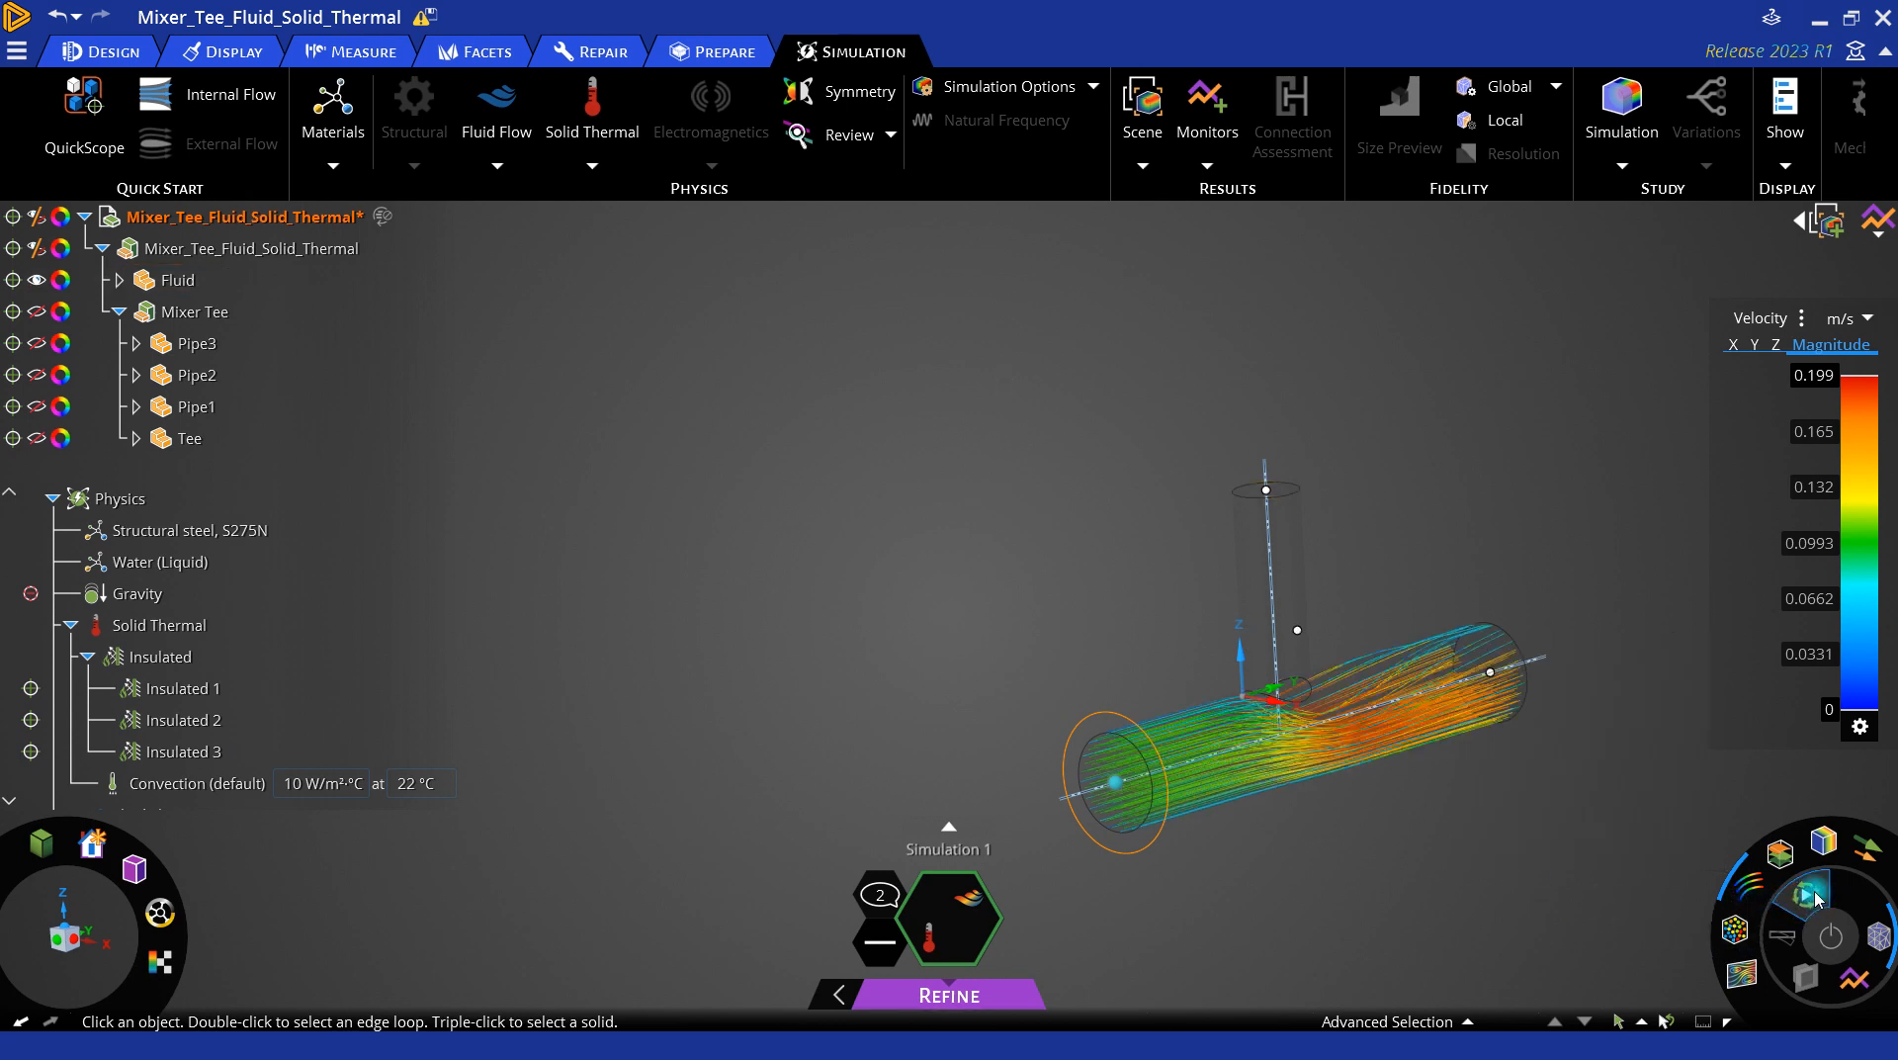
Step: Change the streamlines to the Ribbon style with Reversed enabled, and turn them and the animation back on
{"action": "left_click", "coordinate": [1730, 895]}
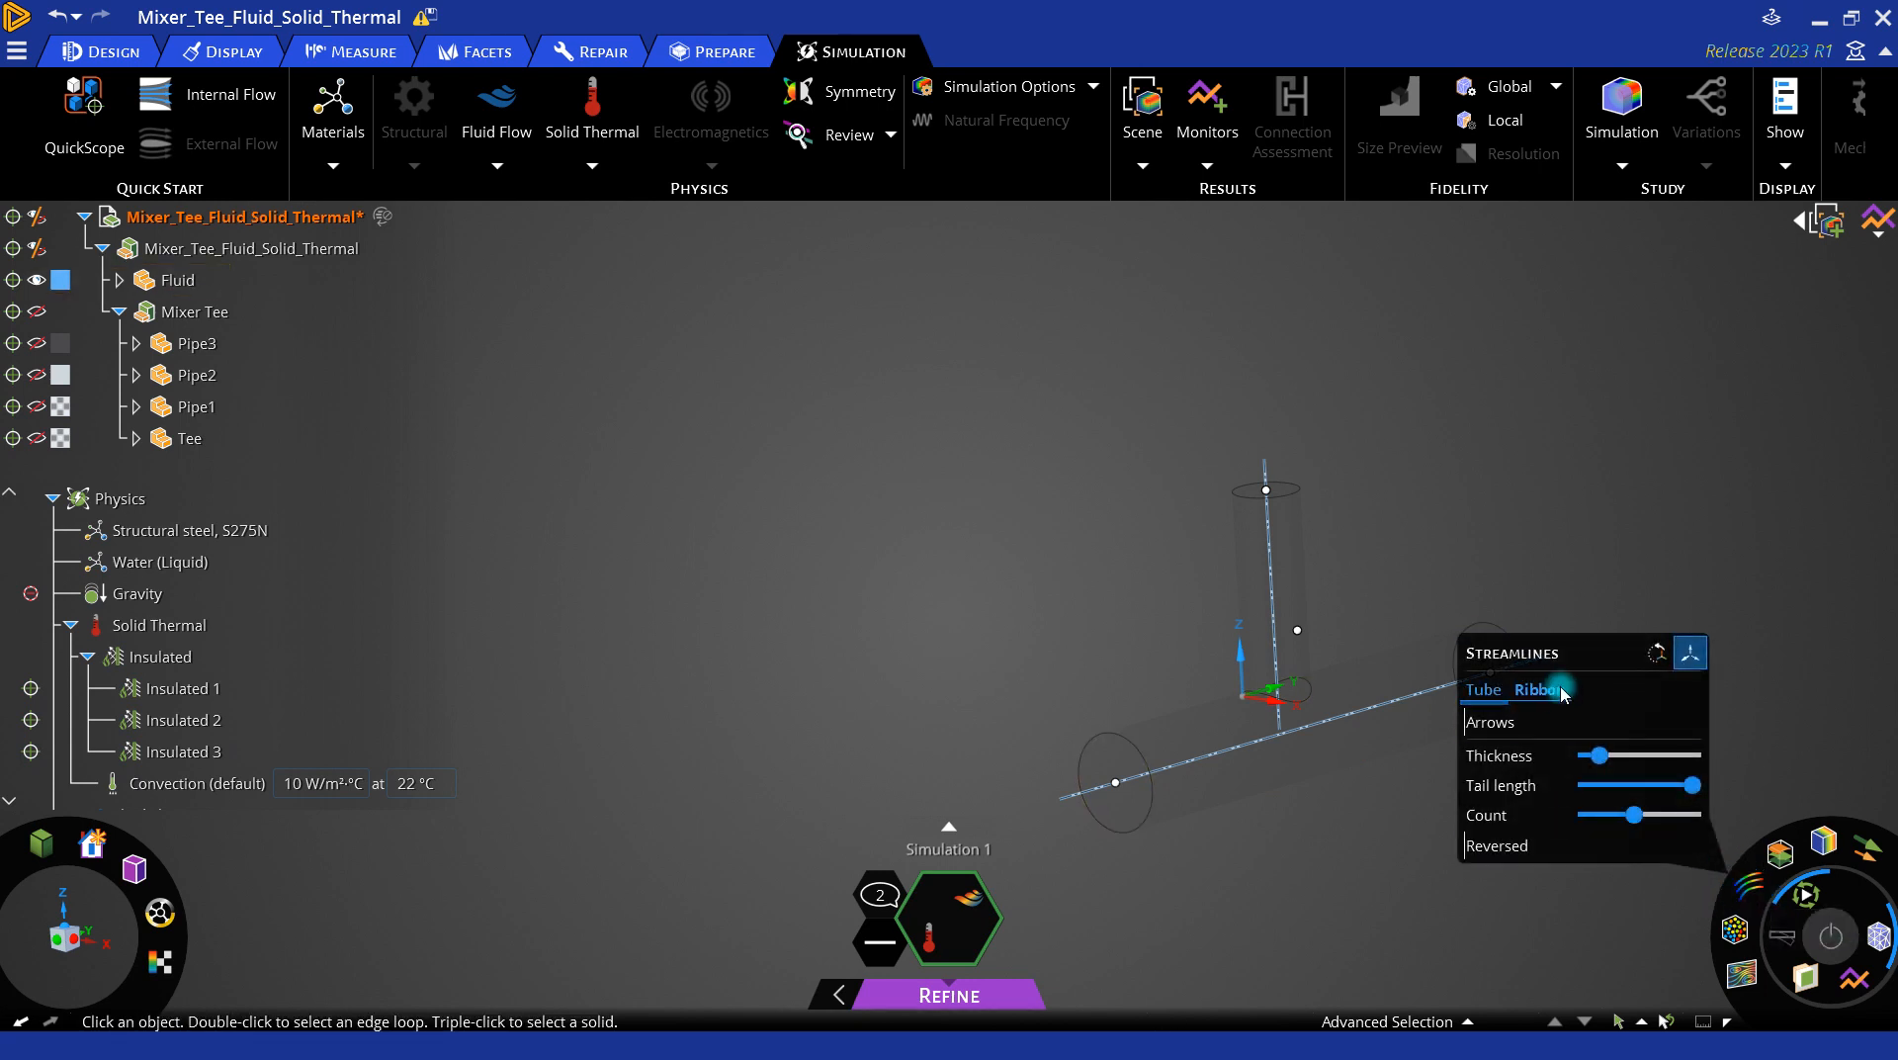
{"action": "left_click", "coordinate": [1529, 852]}
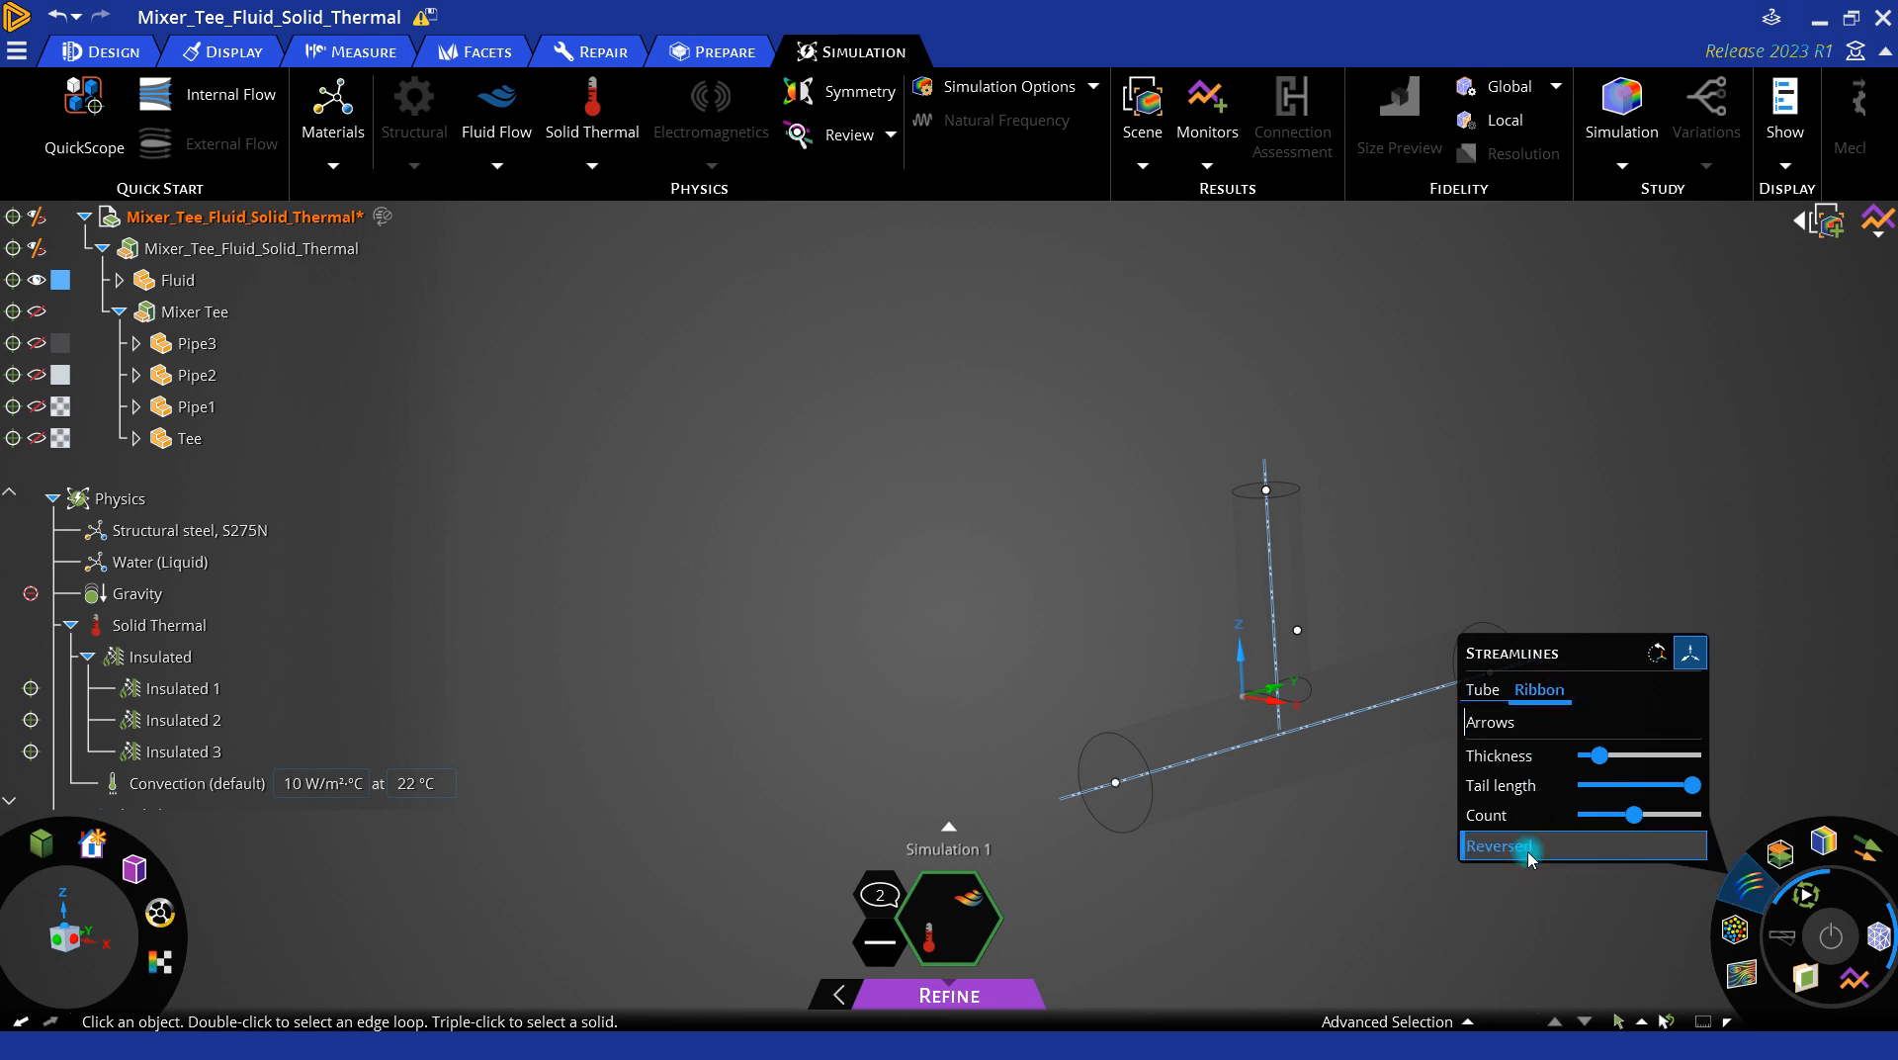
{"action": "left_click", "coordinate": [1813, 900]}
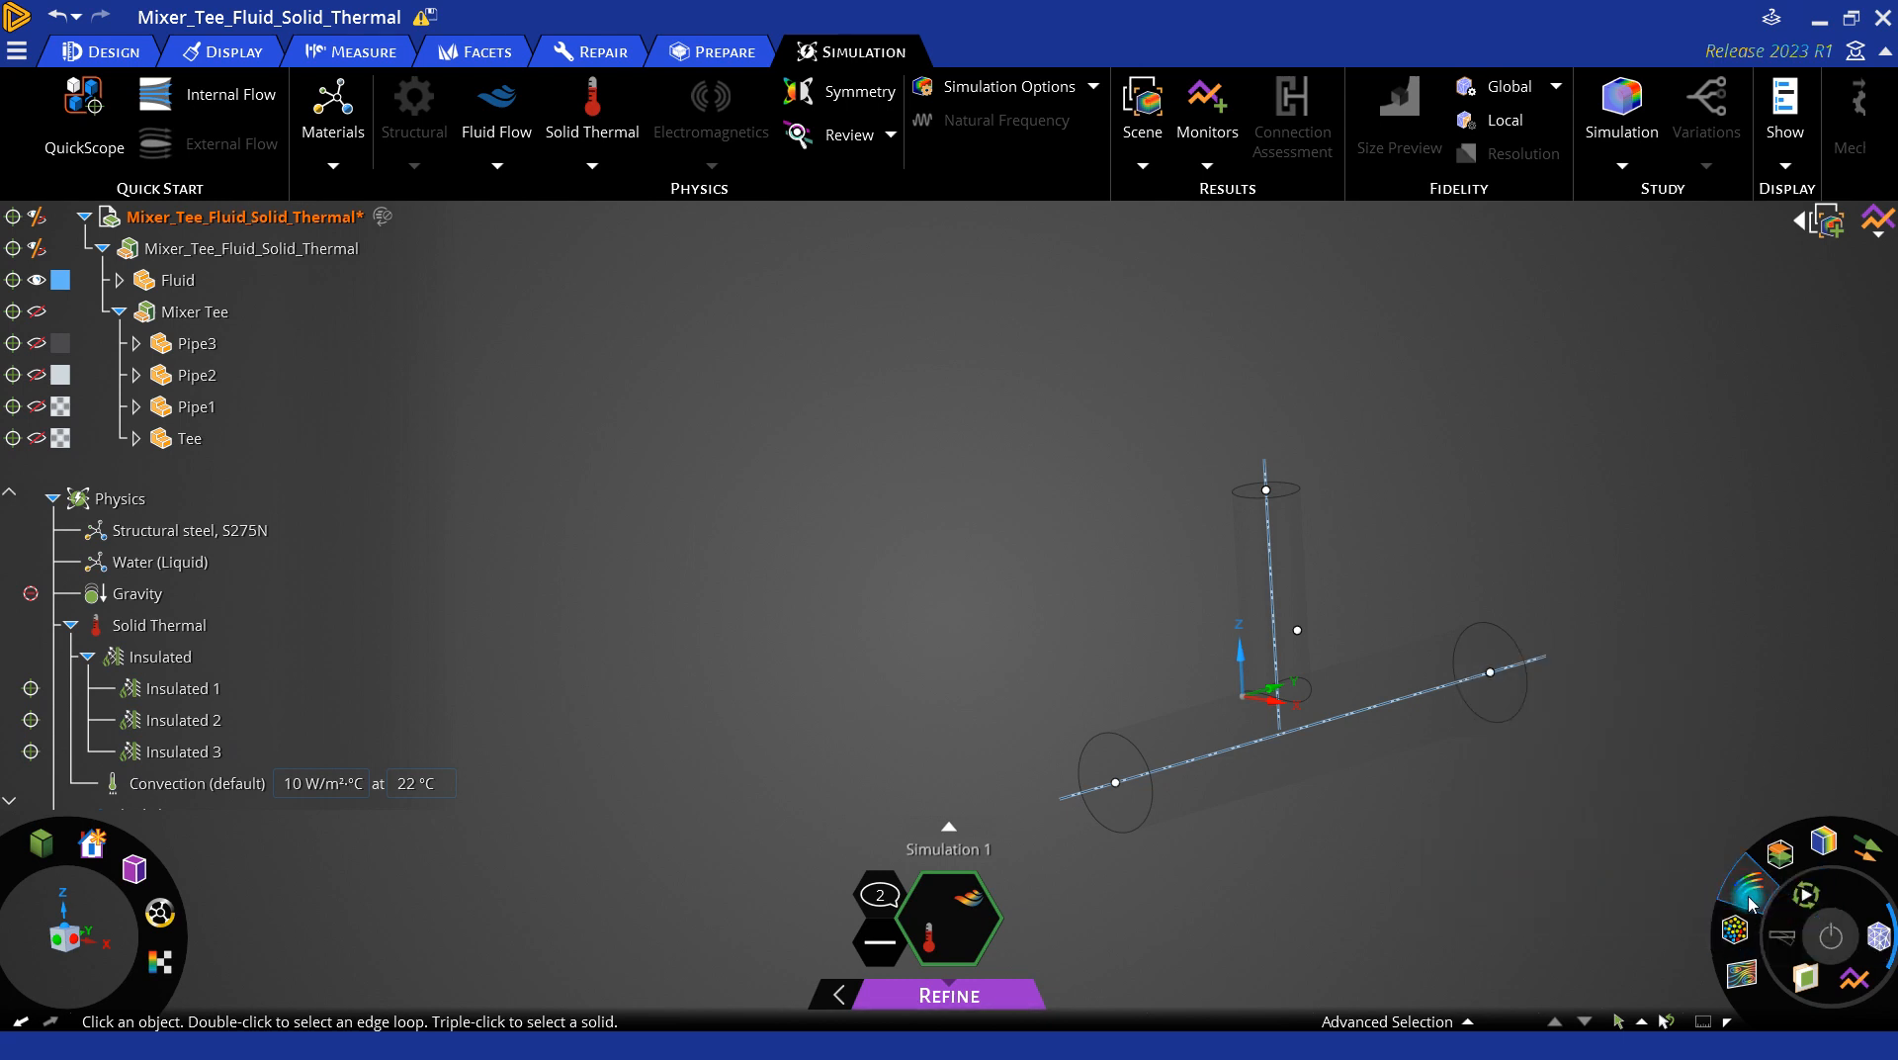
{"action": "left_click", "coordinate": [1749, 901]}
{"action": "left_click", "coordinate": [1811, 899]}
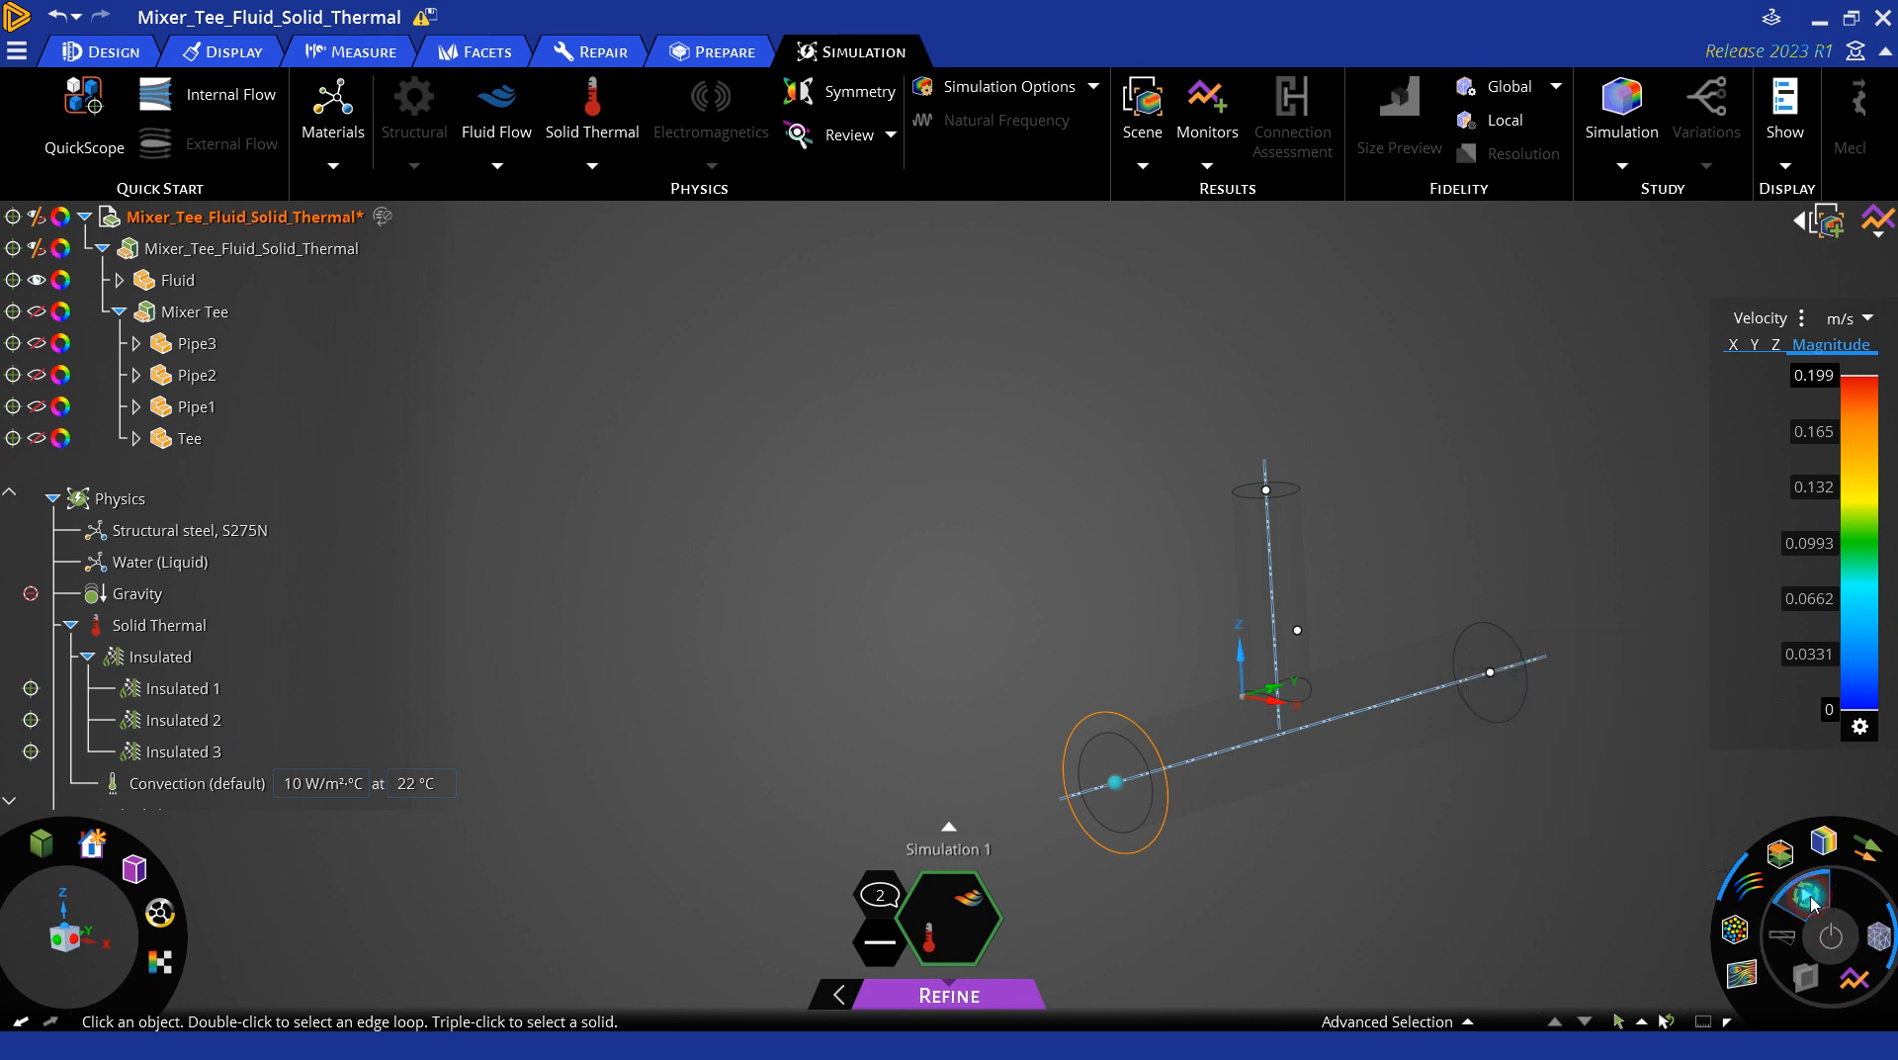
{"action": "scroll", "coordinate": [1325, 694], "scroll_direction": "up", "scroll_amount": 5}
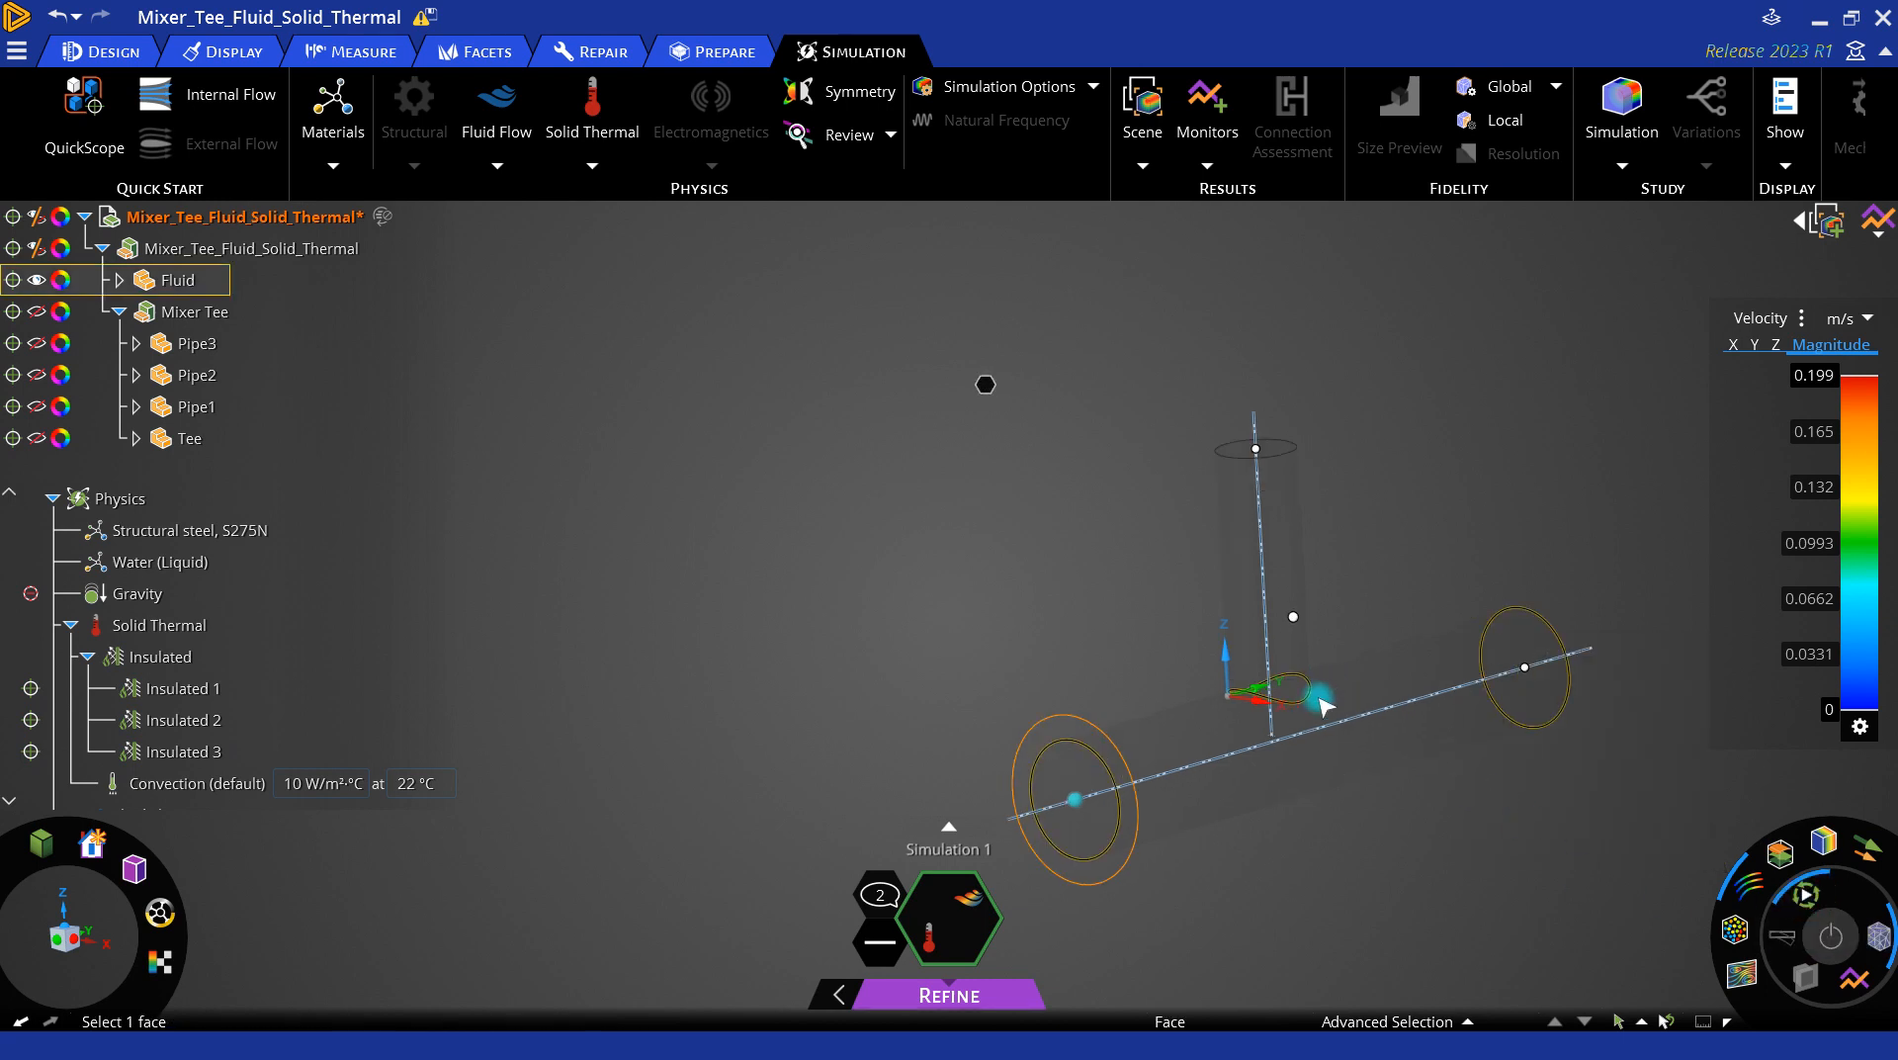
{"action": "mouse_move", "coordinate": [1750, 890]}
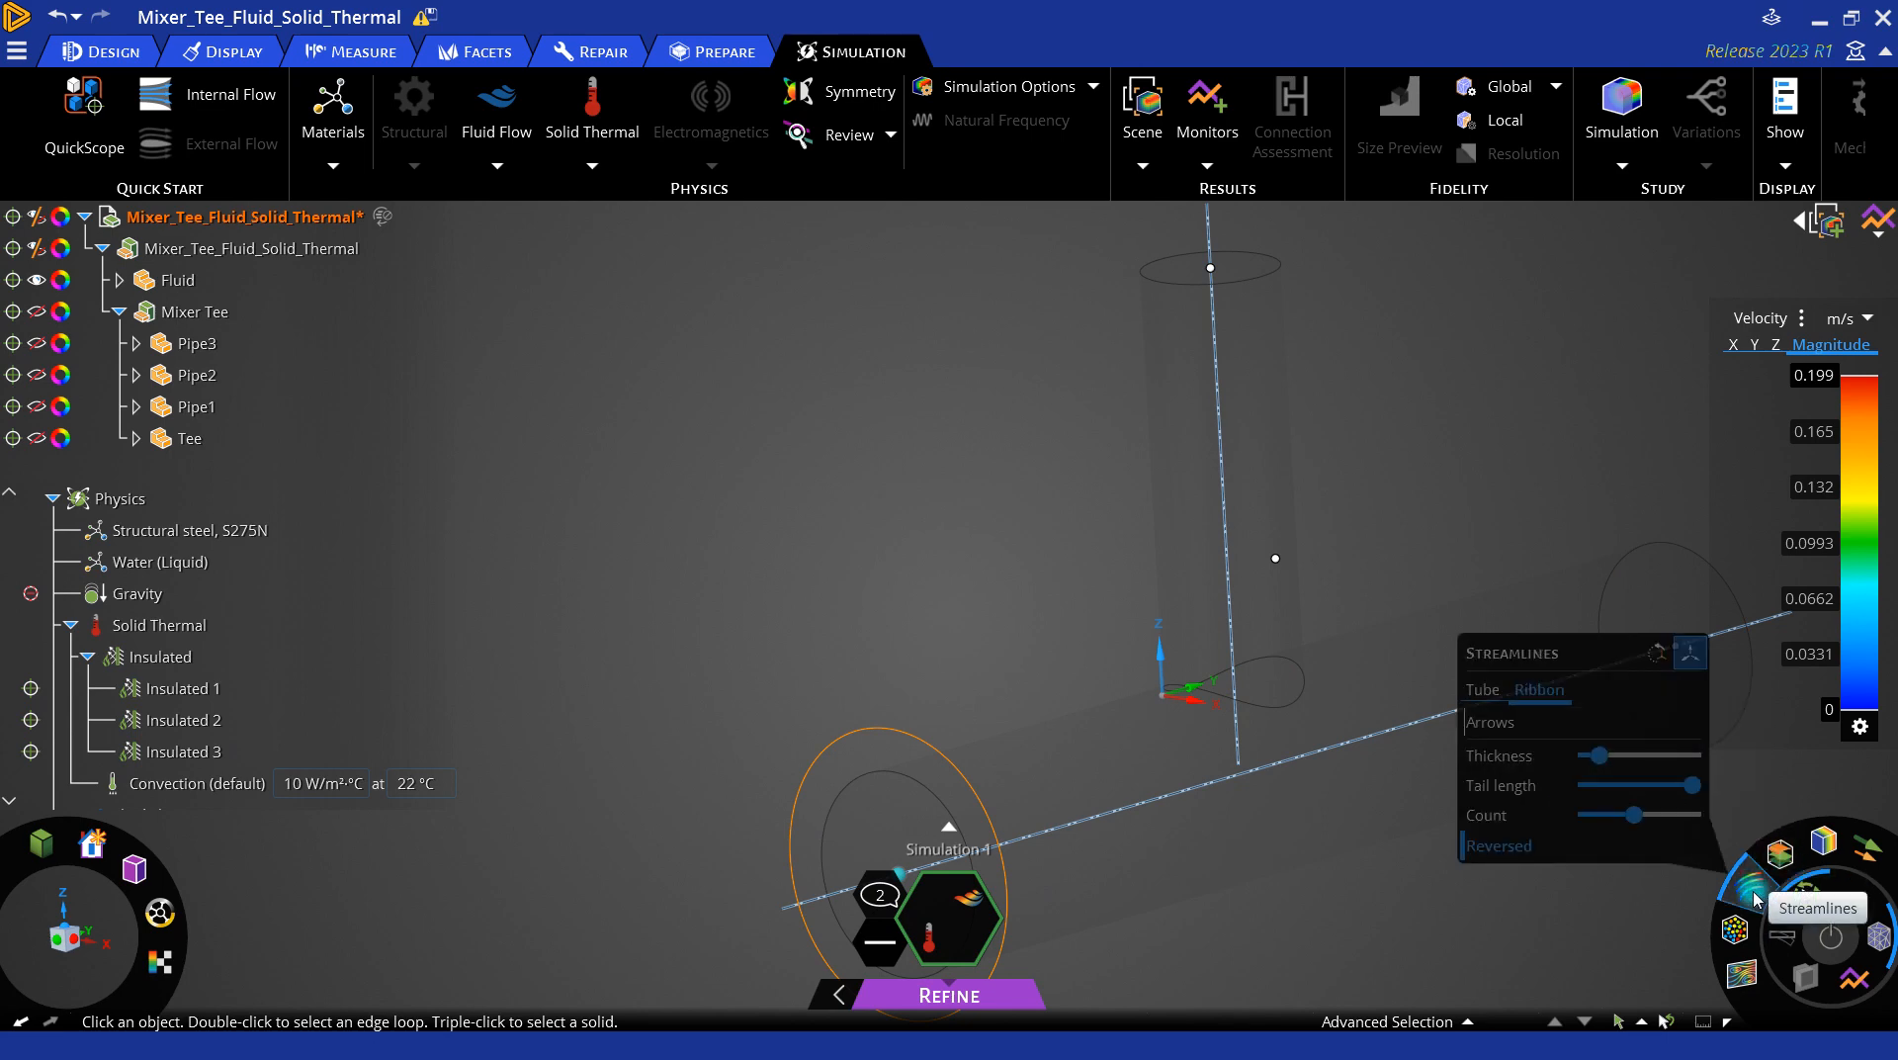
{"action": "left_click", "coordinate": [1137, 812]}
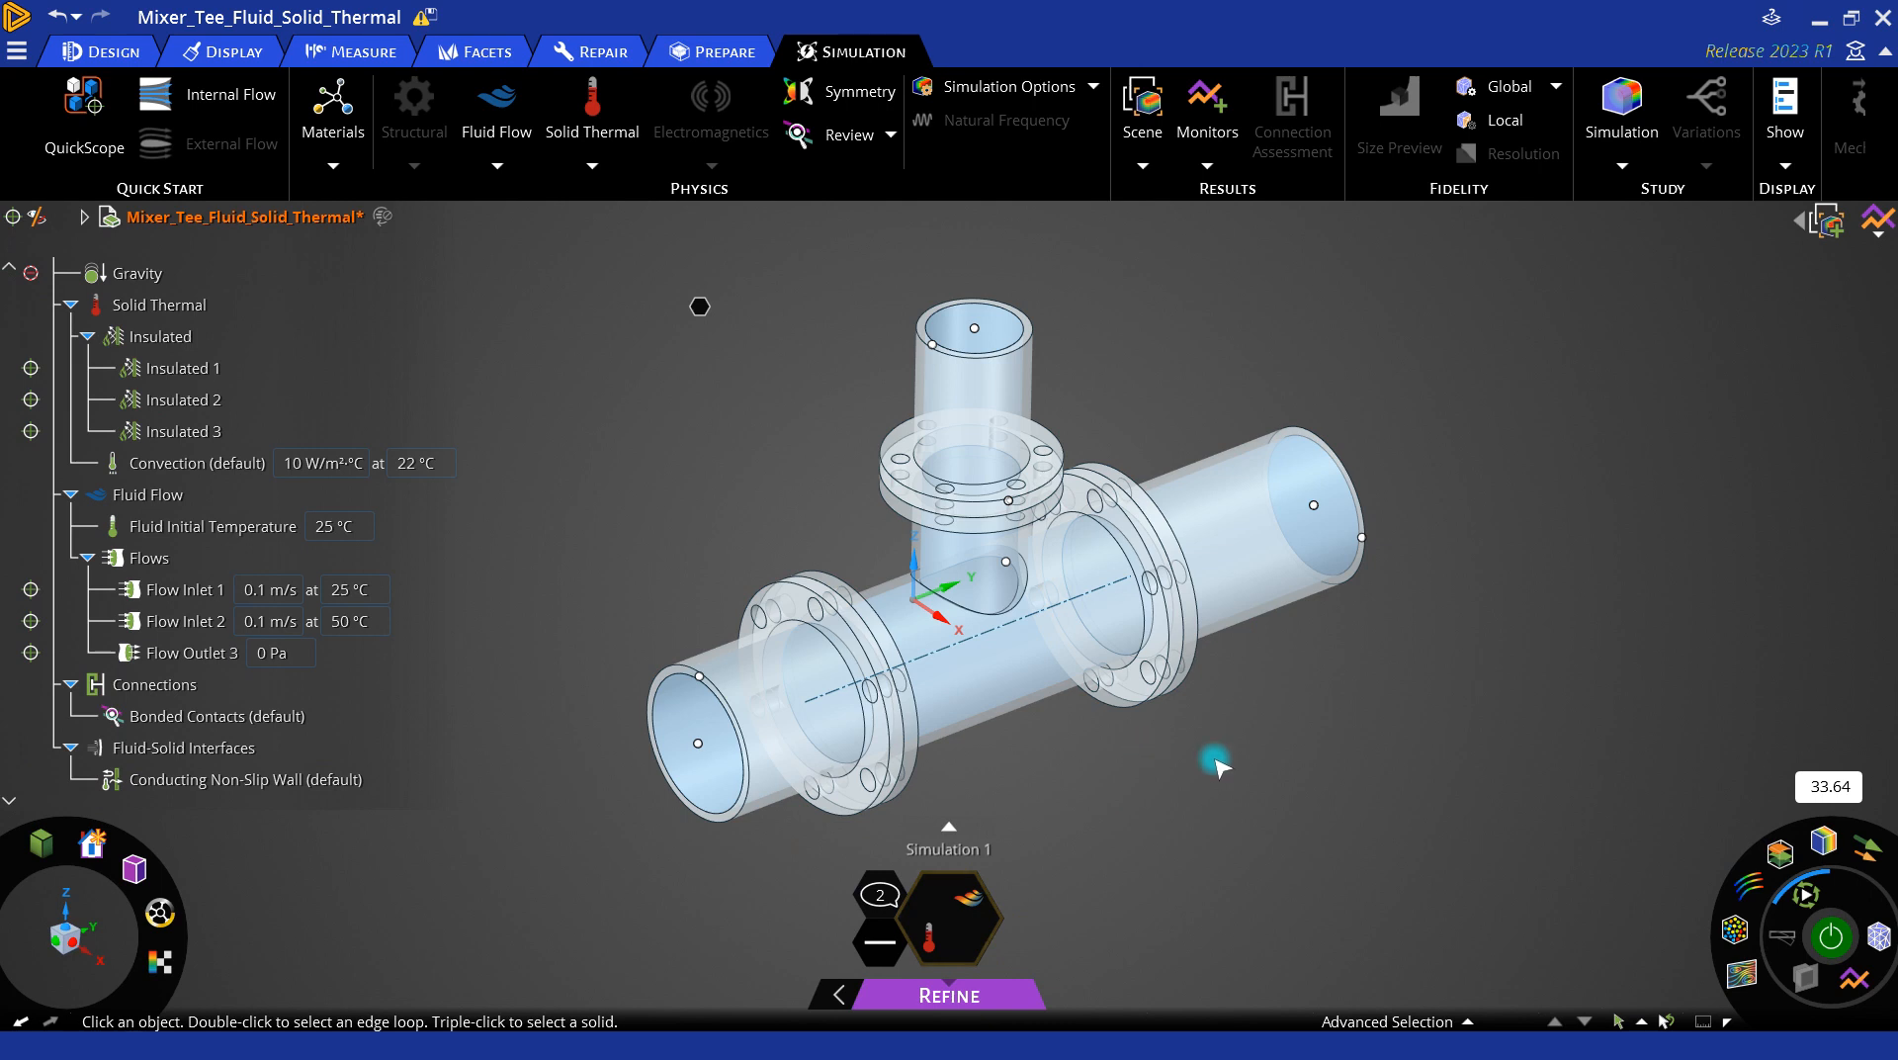
Step: Show the temperature direction field through the whole mixer tee and add tube streamlines from the horizontal pipe's inlet
{"action": "left_click", "coordinate": [1746, 977]}
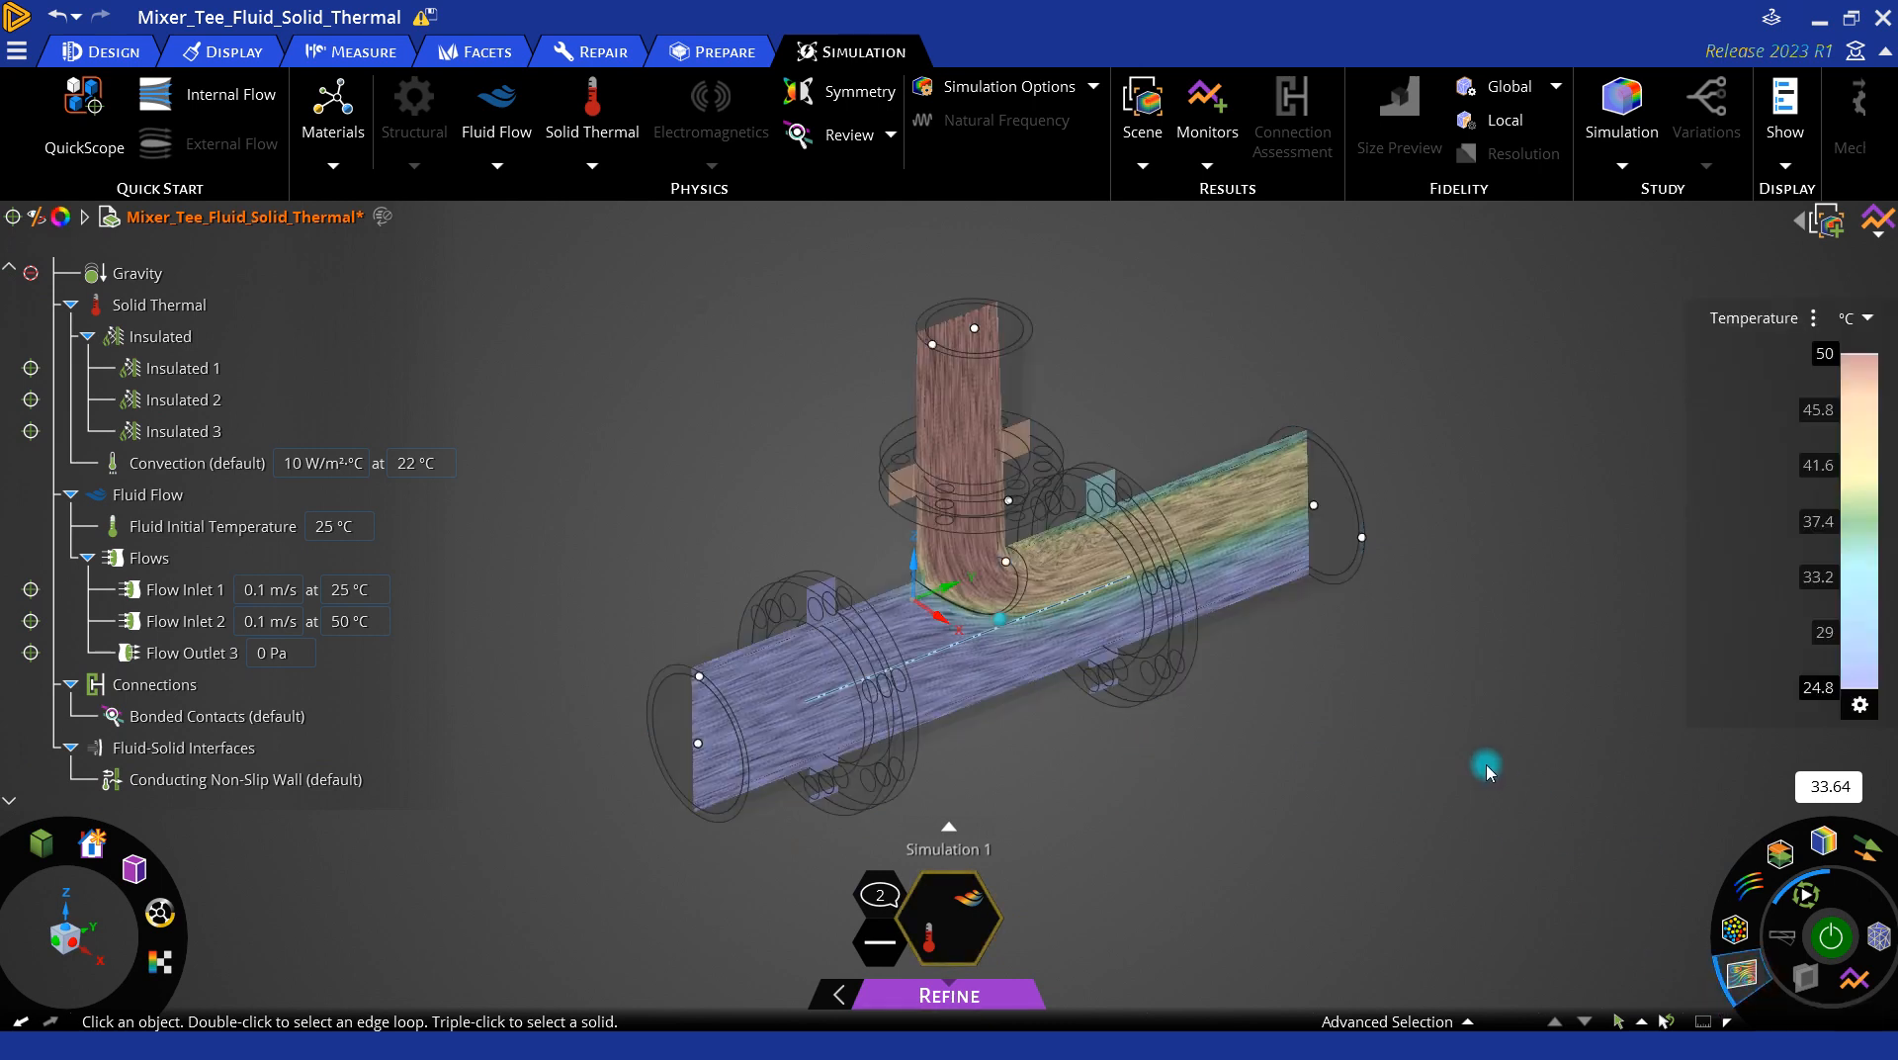
{"action": "mouse_move", "coordinate": [1747, 895]}
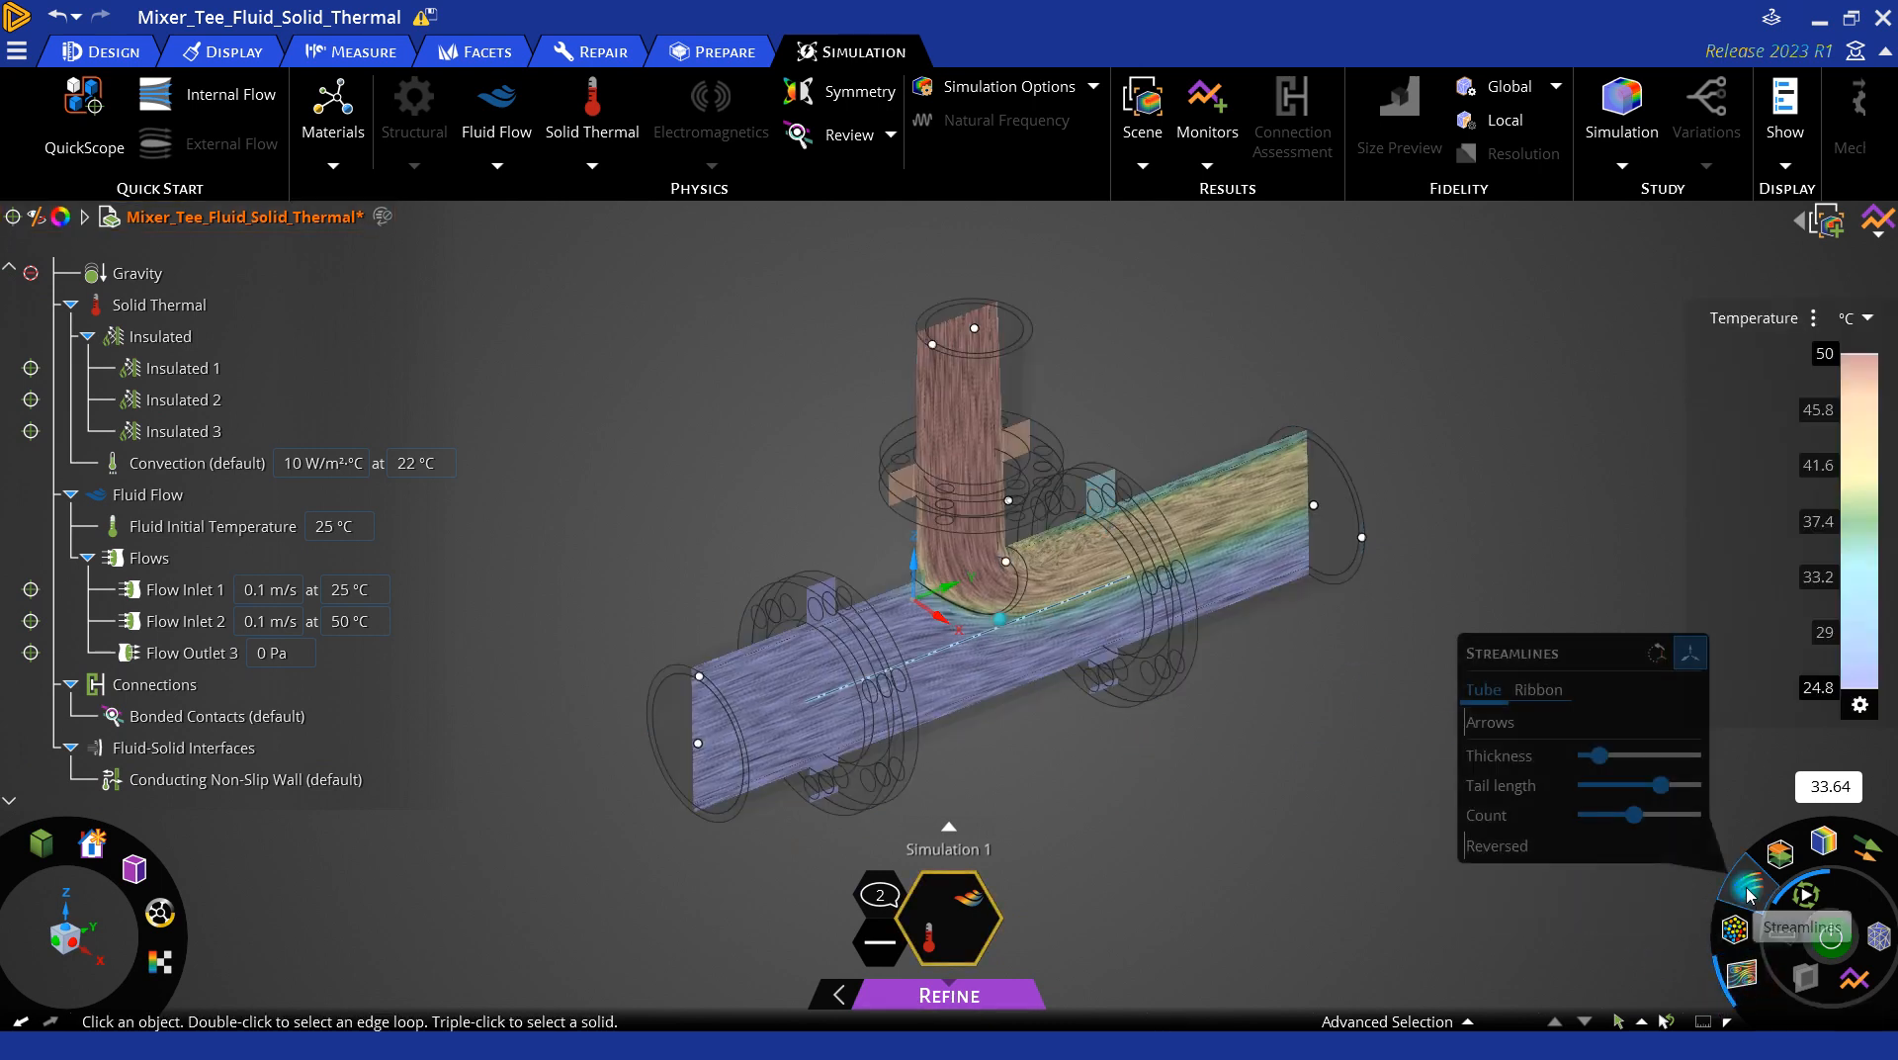
{"action": "left_click", "coordinate": [1747, 894]}
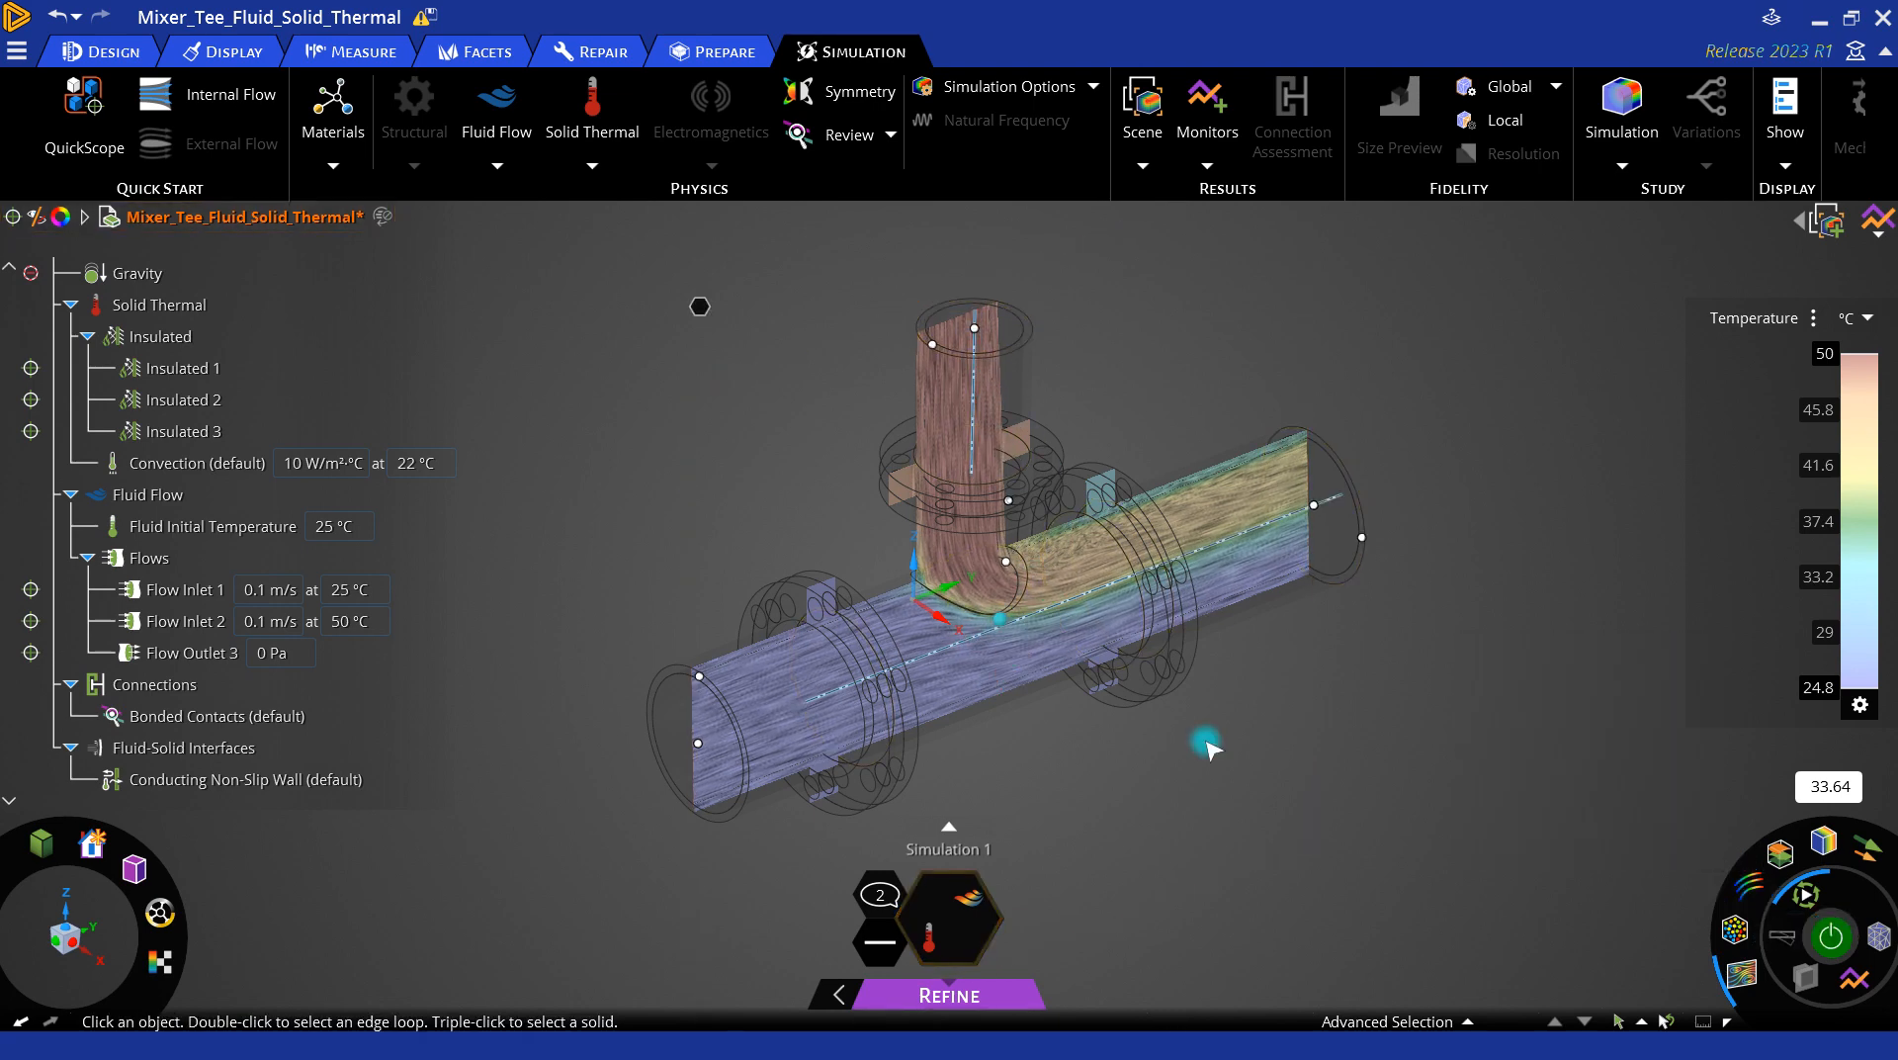
{"action": "left_click", "coordinate": [1011, 502]}
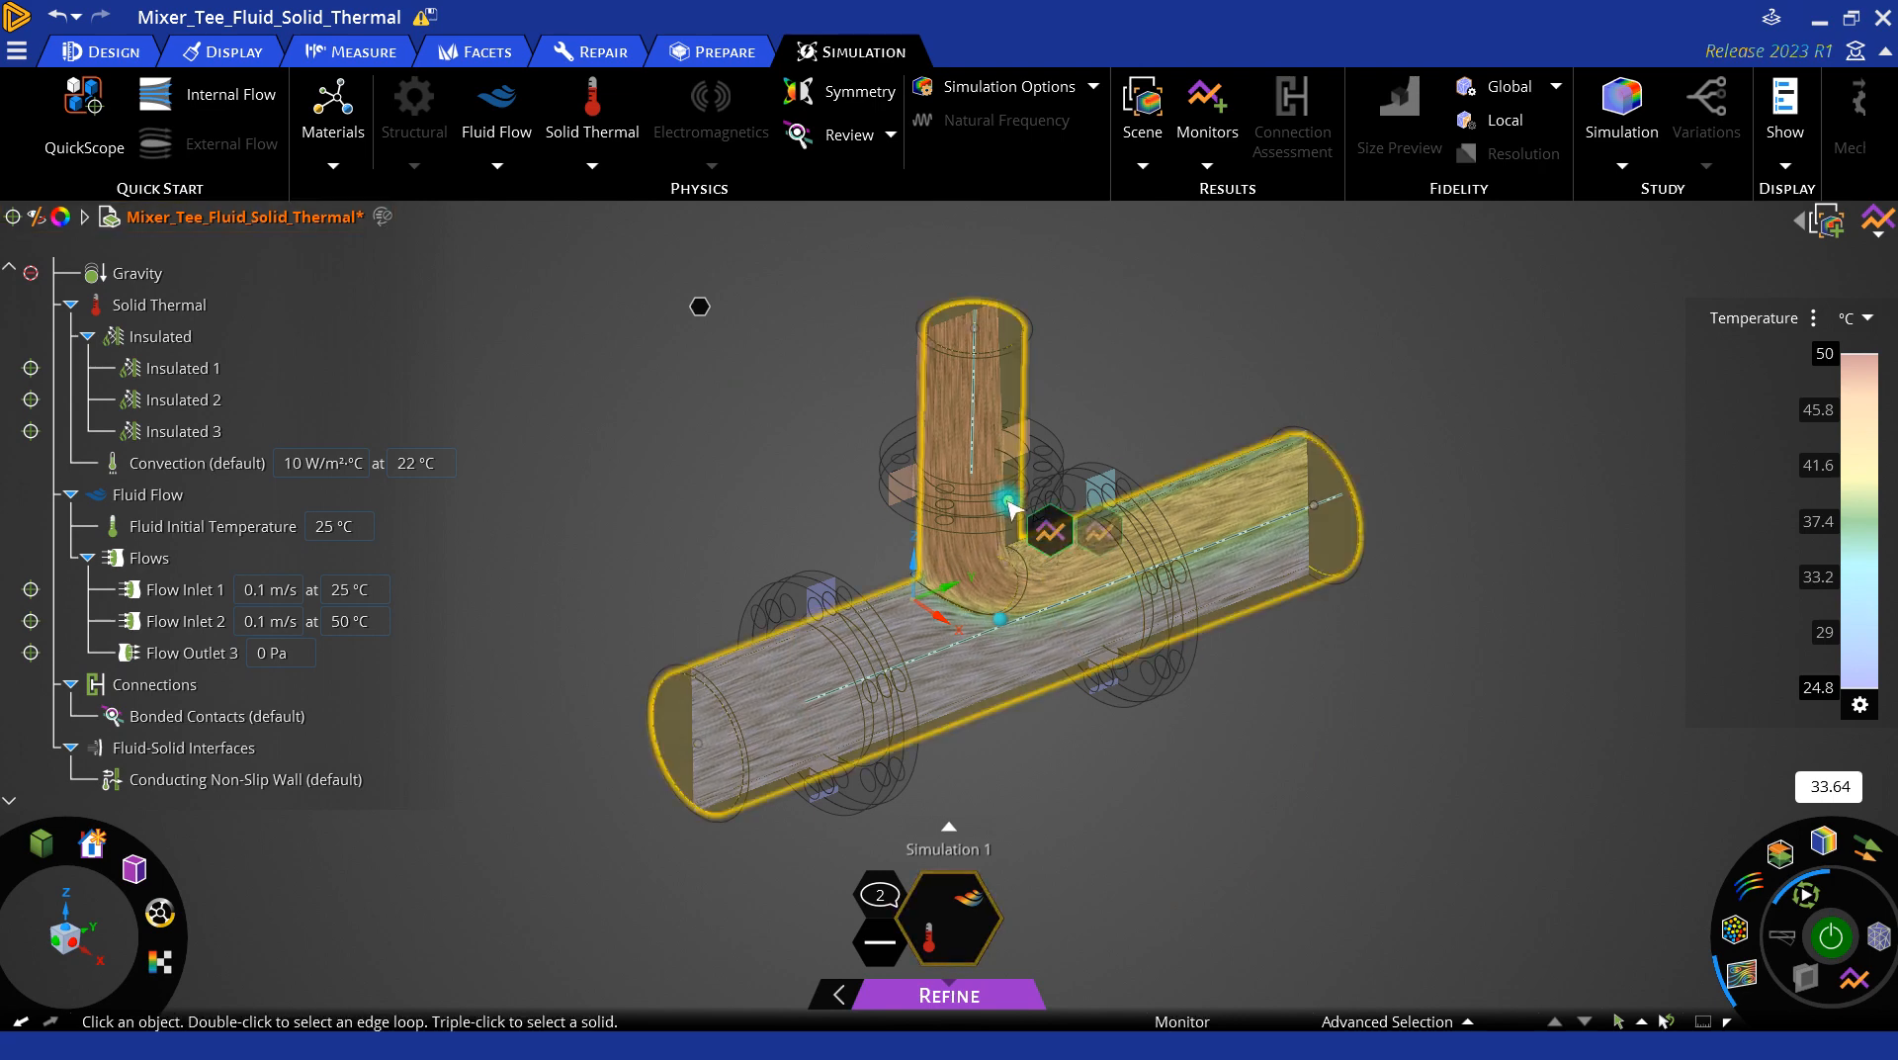
{"action": "left_click", "coordinate": [1743, 890]}
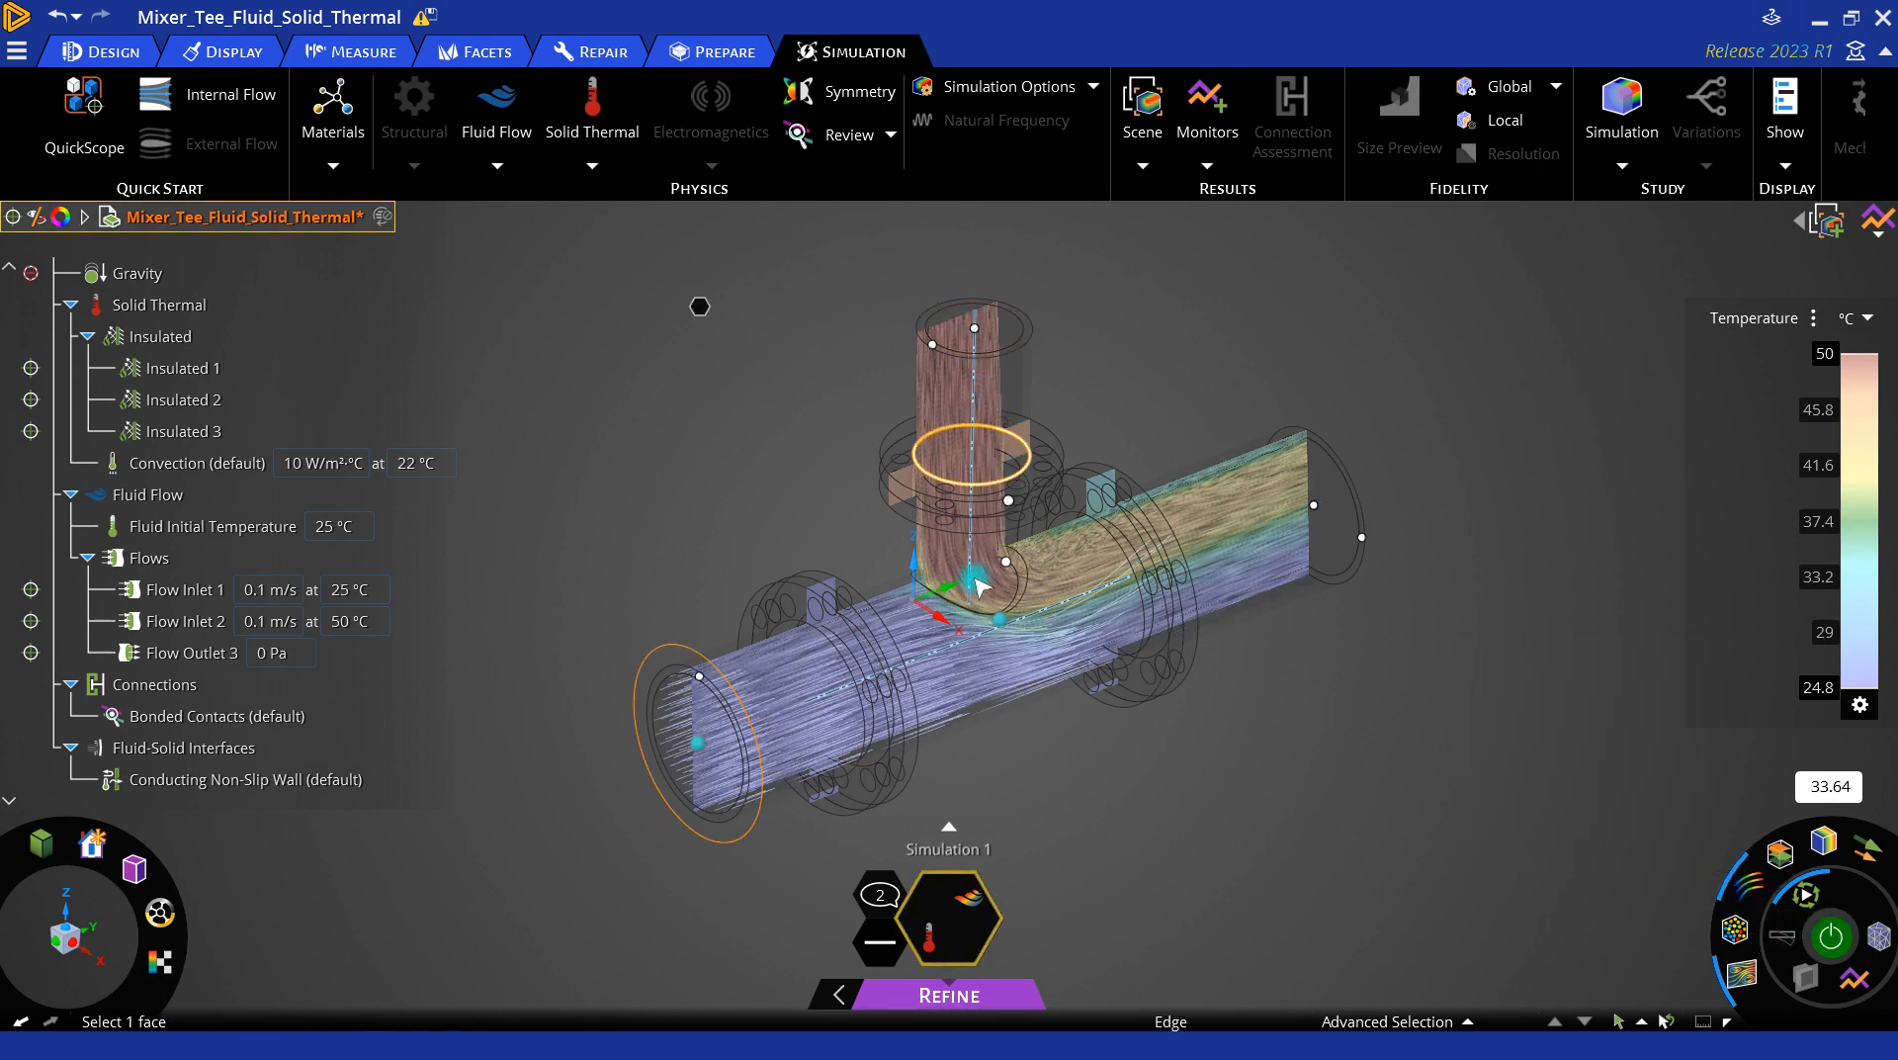
Step: Select the direction field's cutting plane at the tee junction and adjust its position slightly
{"action": "left_click", "coordinate": [1003, 620]}
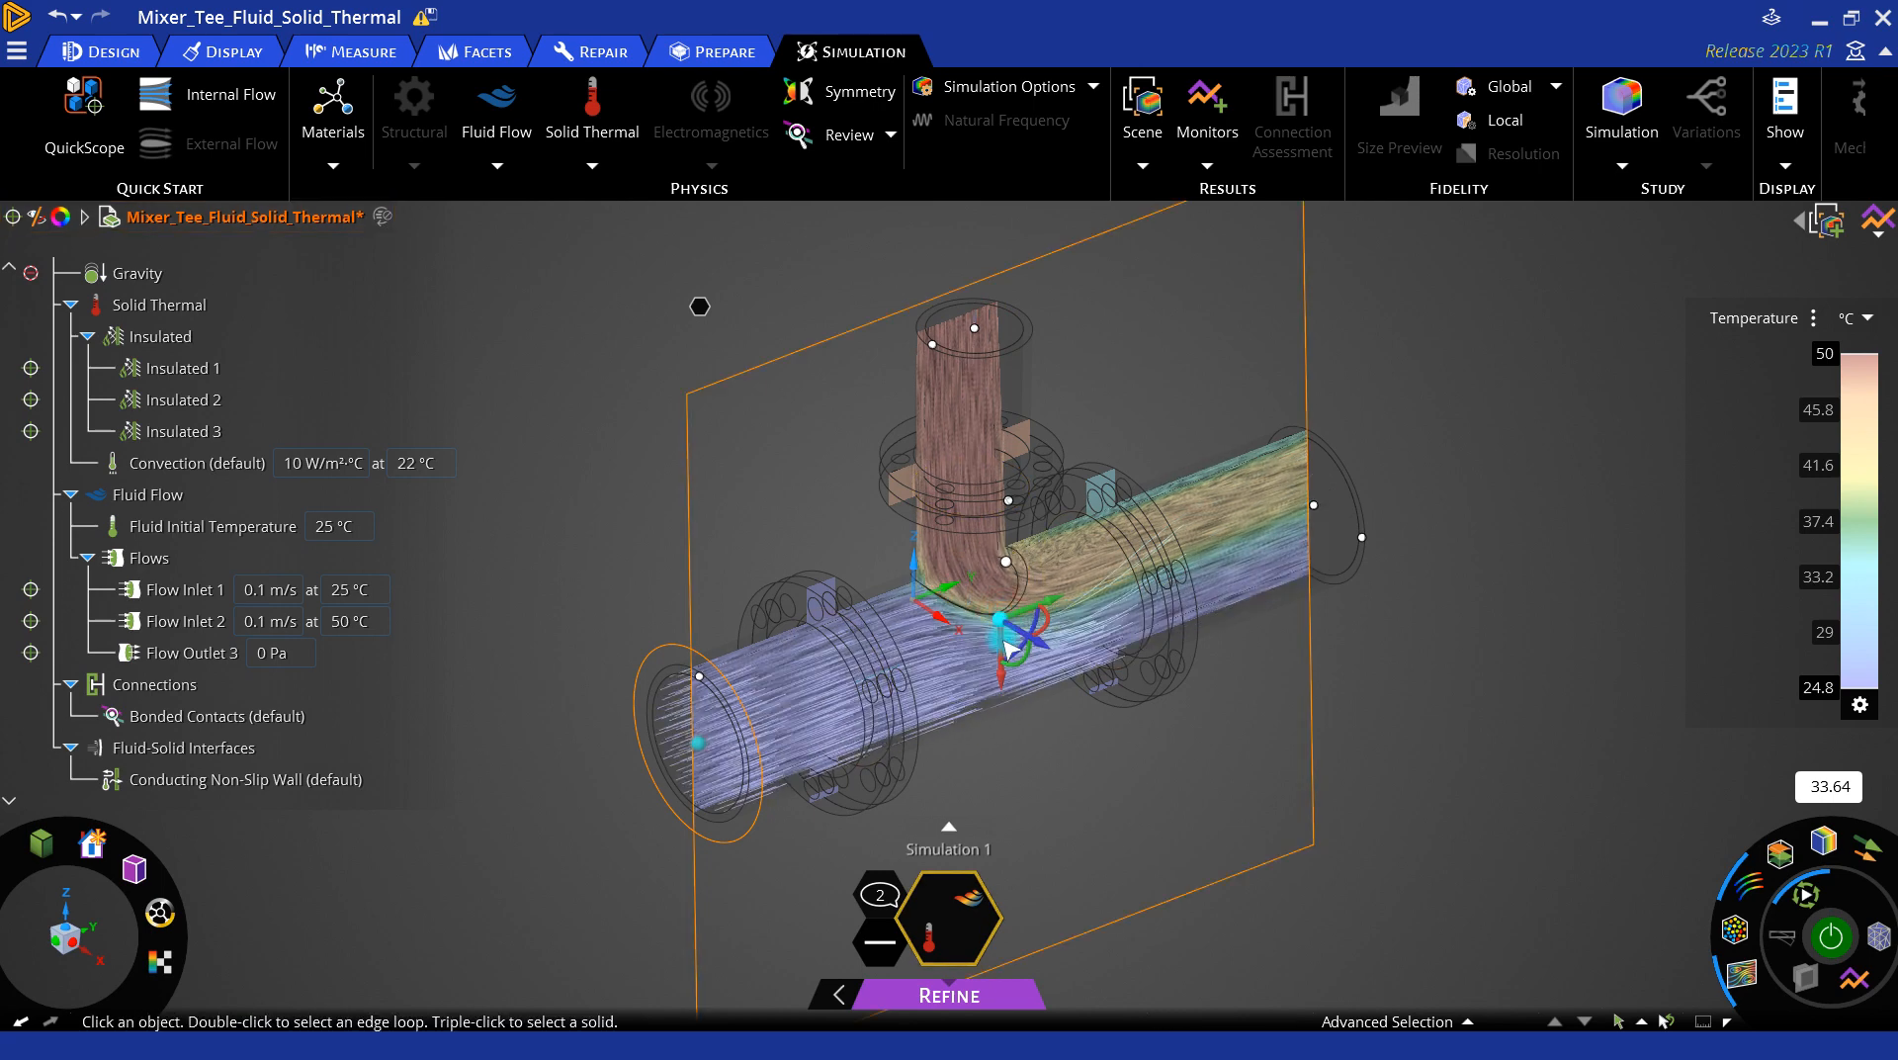
{"action": "left_click_drag", "start_coordinate": [1018, 661], "coordinate": [1018, 642]}
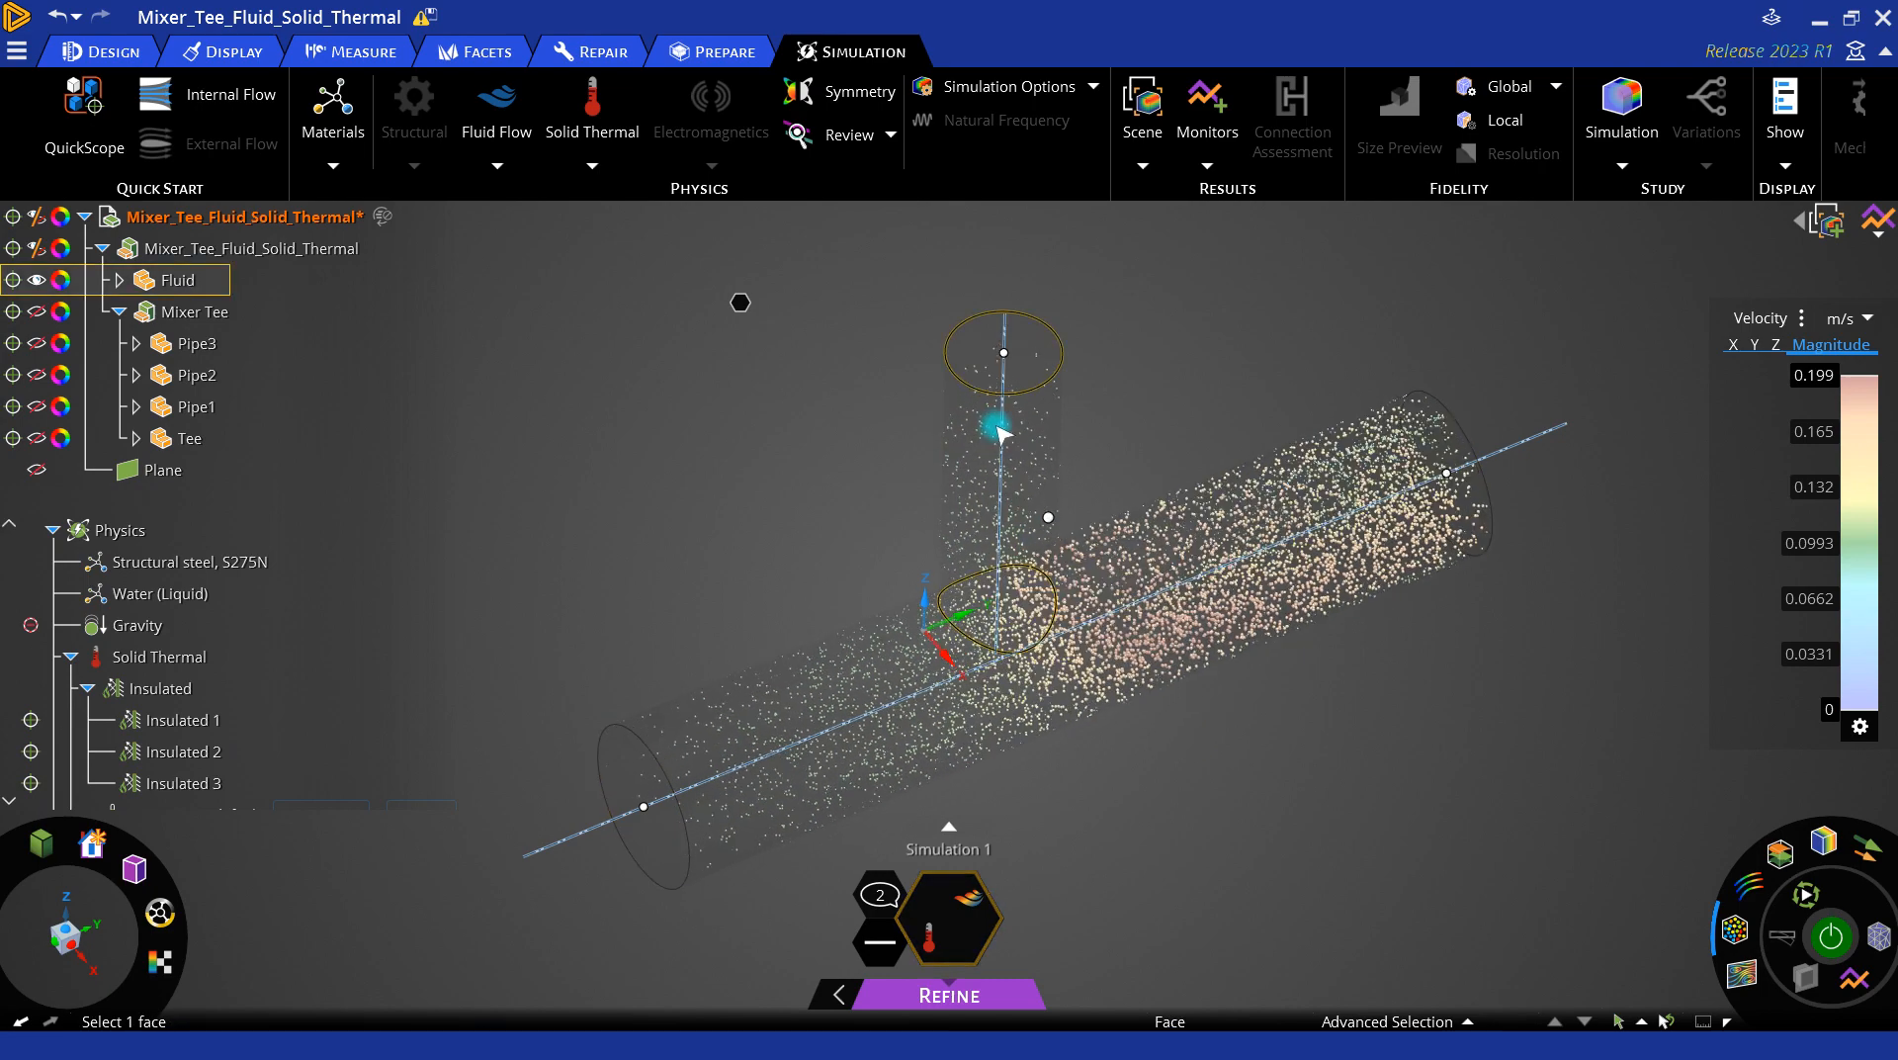
Step: Add velocity streamlines from the horizontal pipe's inlet to the fluid body's particle display
{"action": "scroll", "coordinate": [993, 494], "scroll_direction": "up", "scroll_amount": 1}
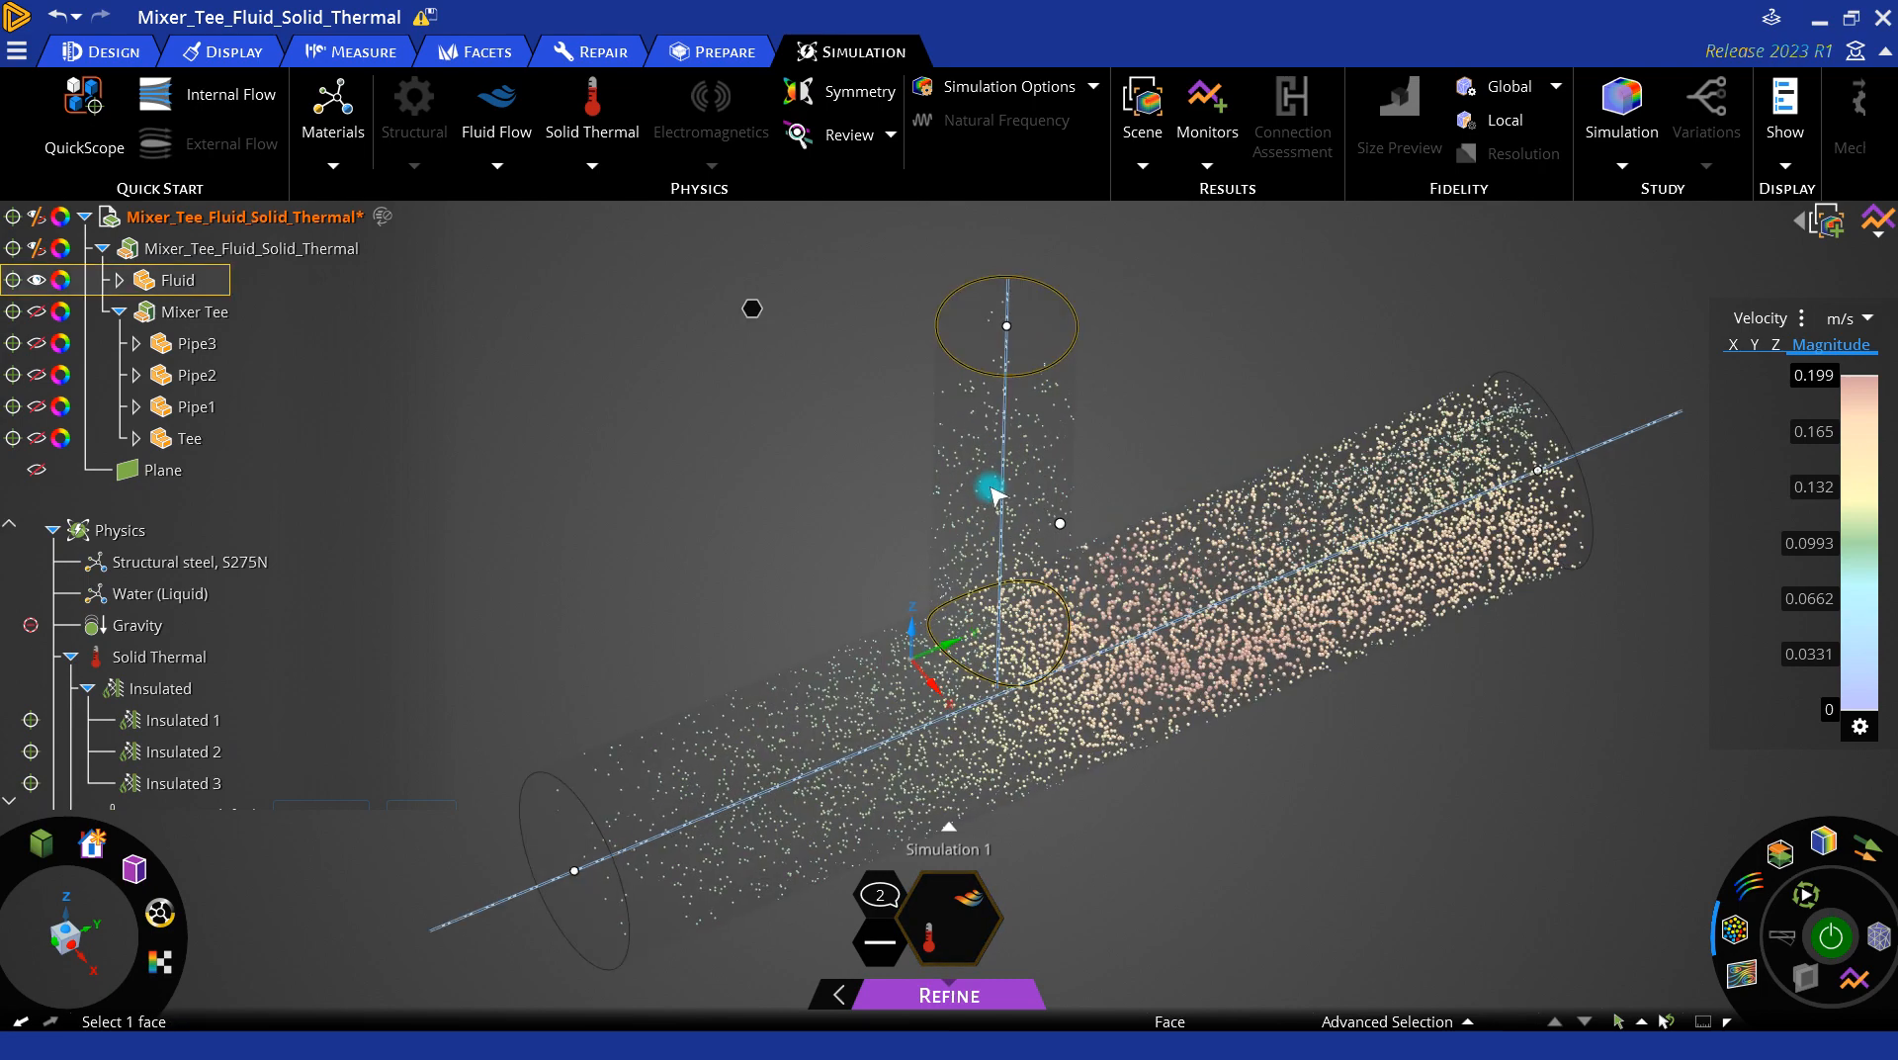
{"action": "left_click", "coordinate": [848, 431]}
{"action": "middle_click_drag", "start_coordinate": [838, 419], "coordinate": [837, 405]}
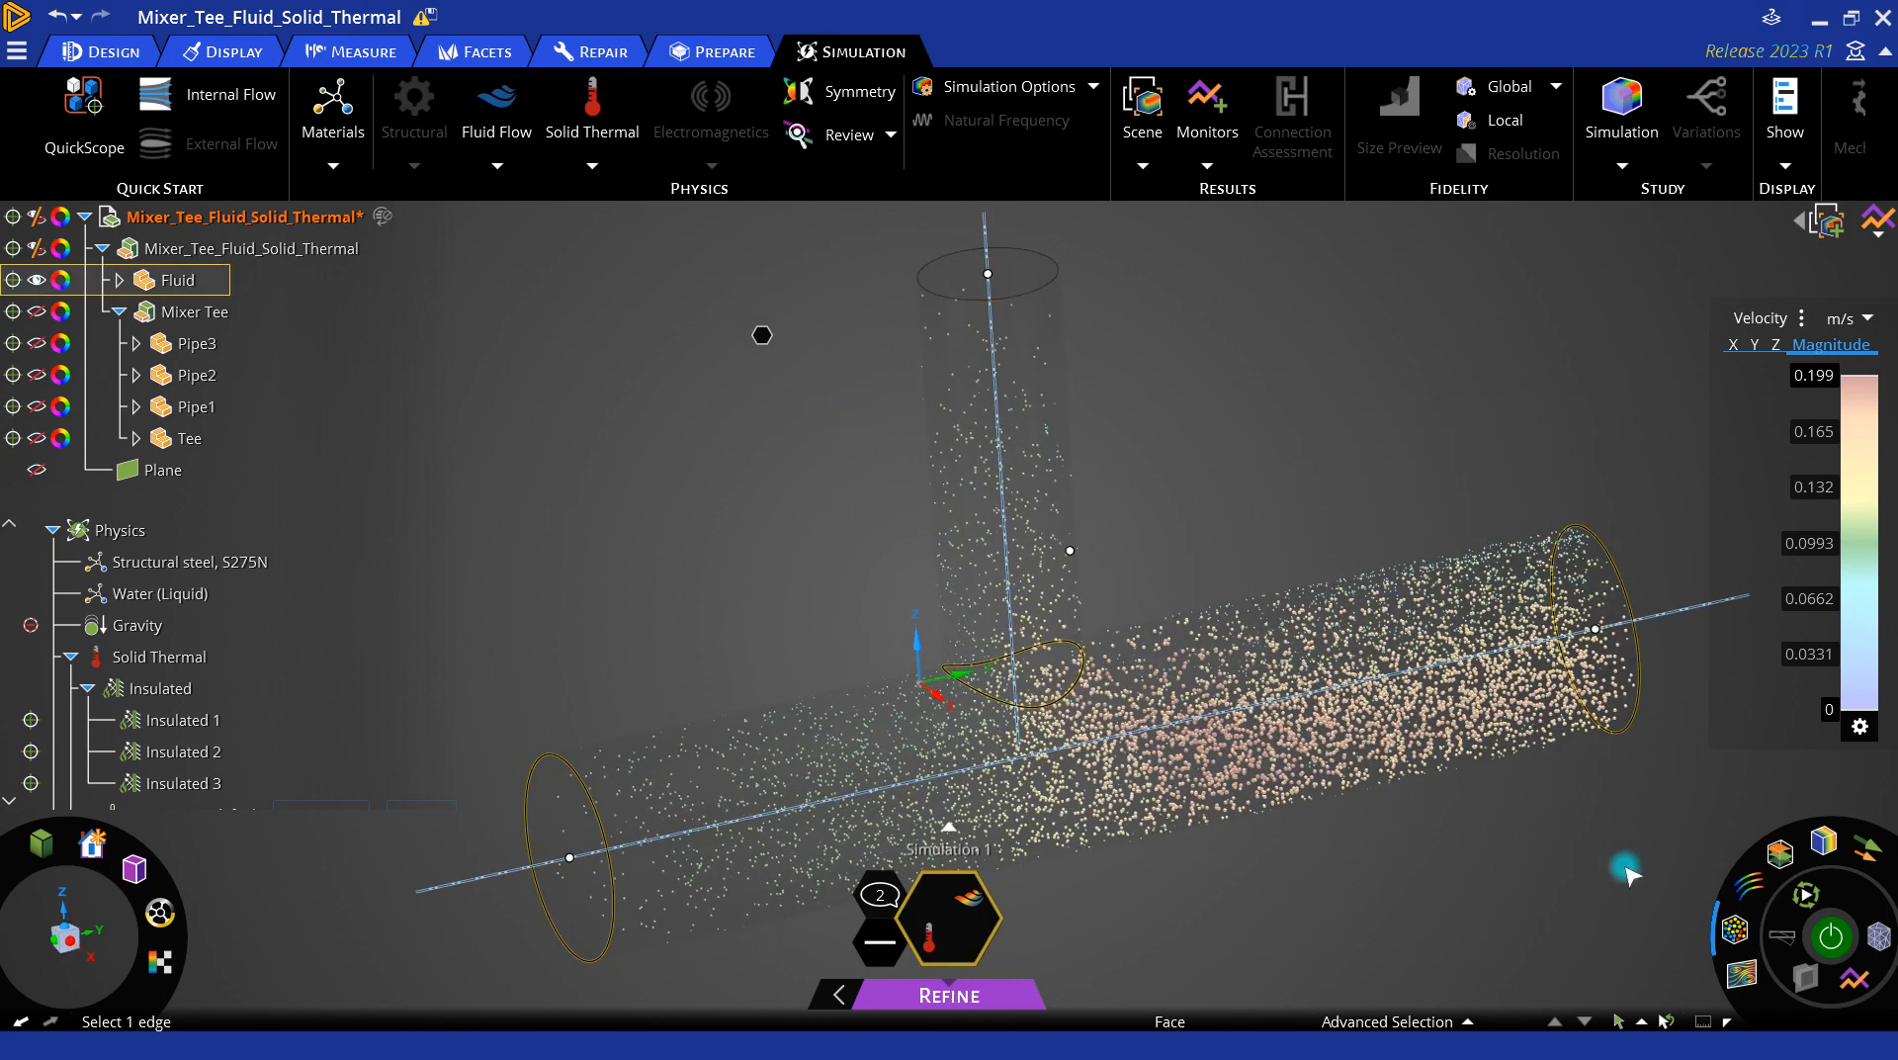
{"action": "left_click", "coordinate": [1758, 884]}
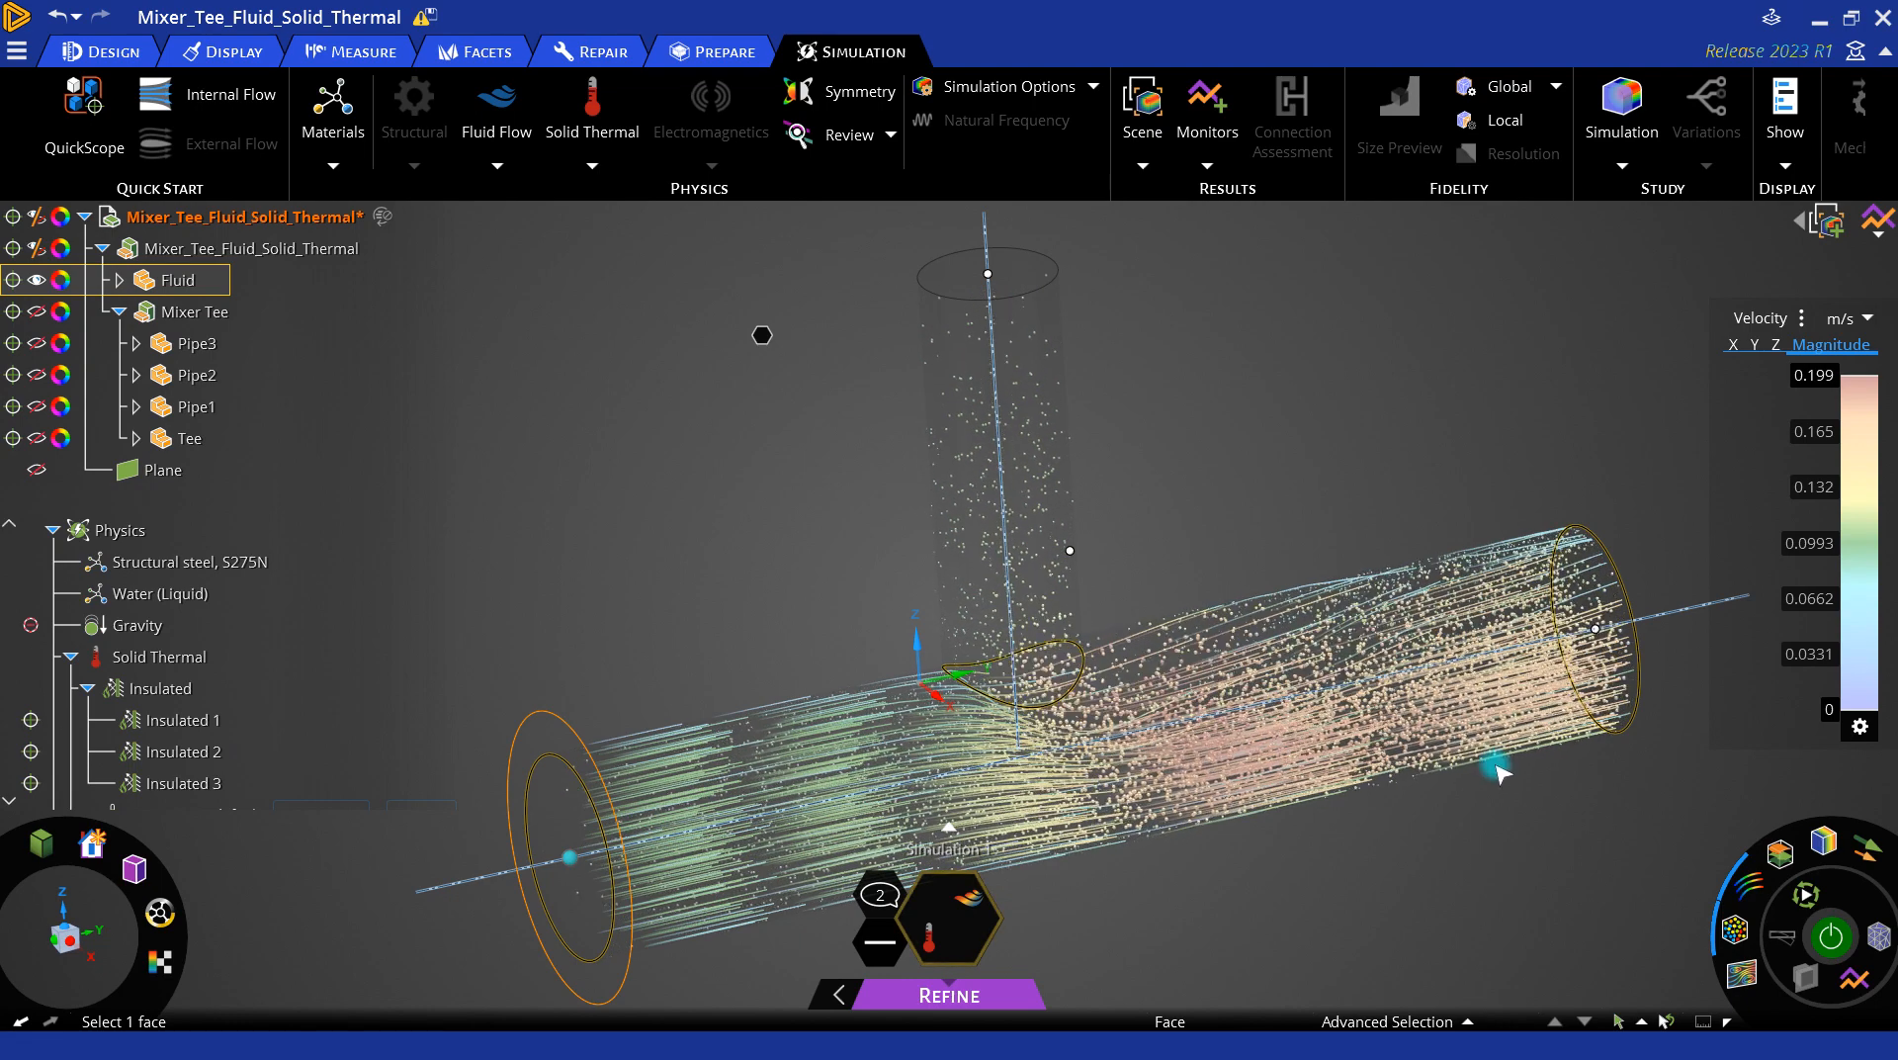
{"action": "left_click", "coordinate": [737, 435]}
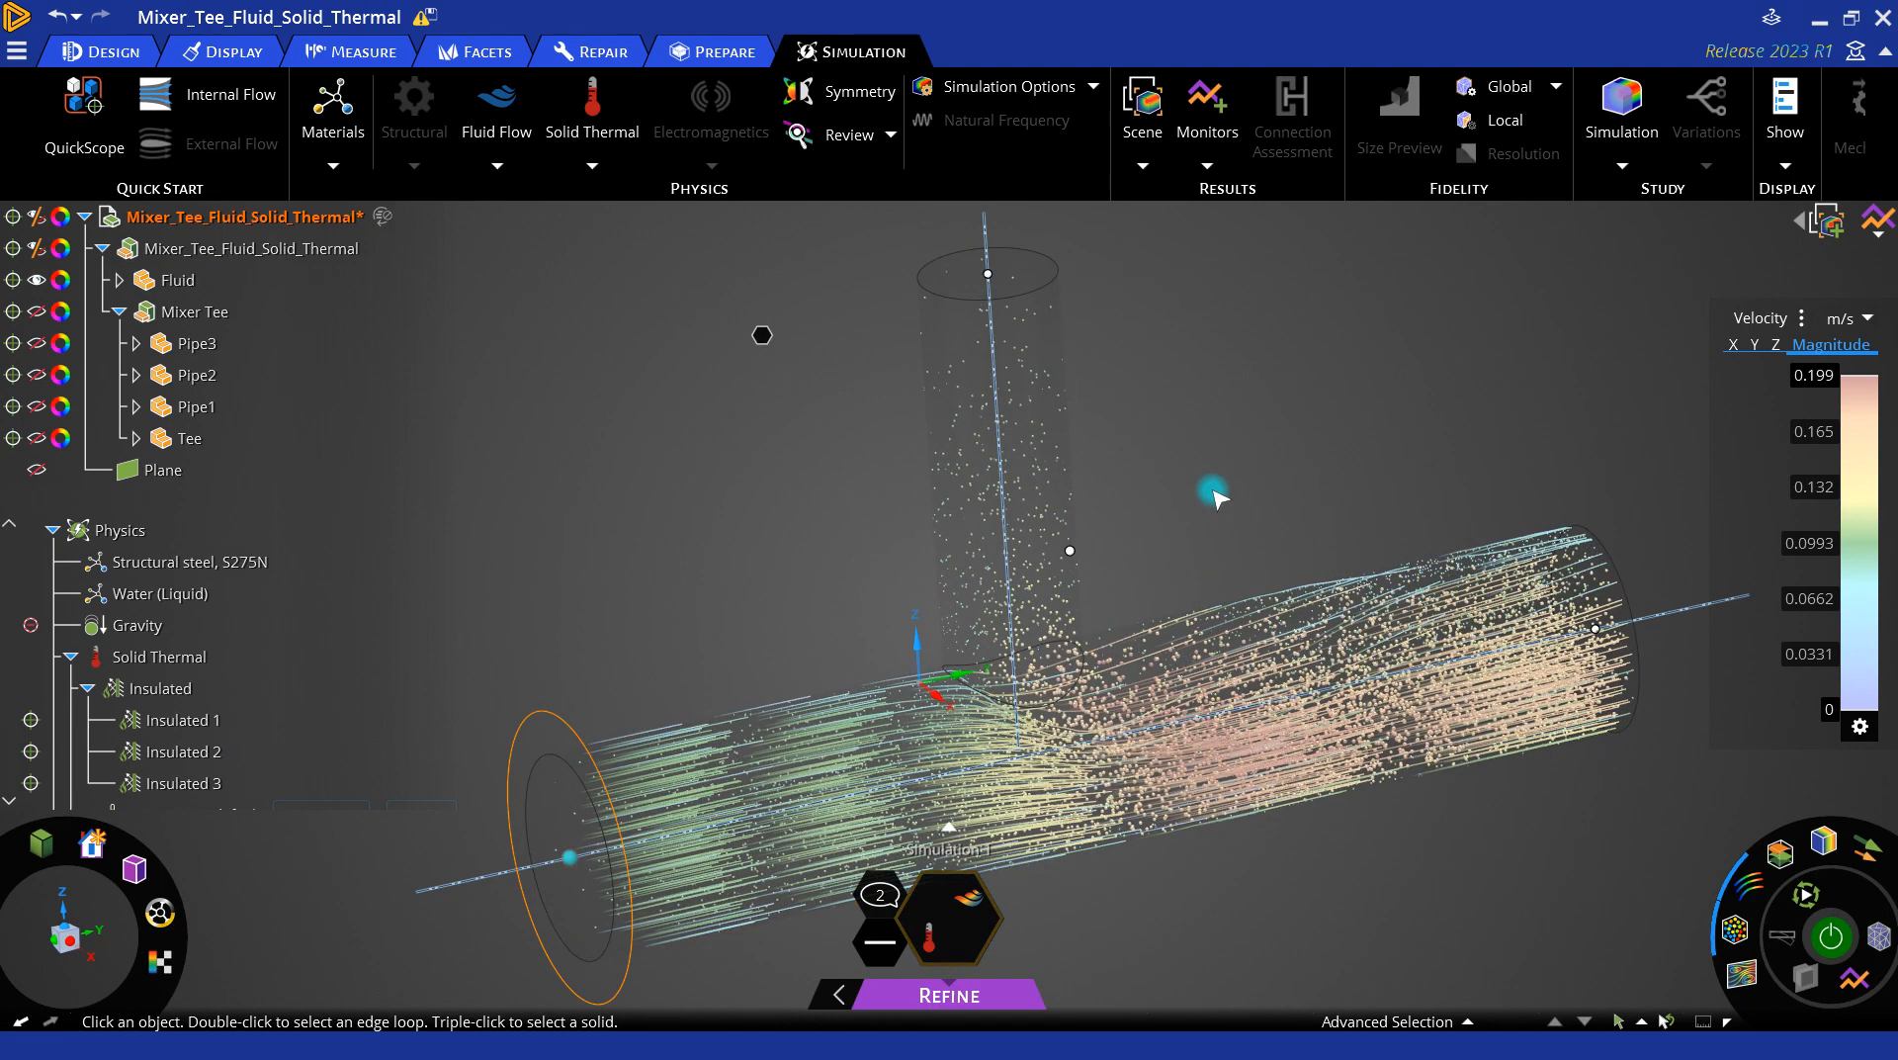
Step: Examine the combined particle and streamline velocity display around the tee junction and along the horizontal pipe
{"action": "middle_click_drag", "start_coordinate": [1235, 514], "coordinate": [1253, 529]}
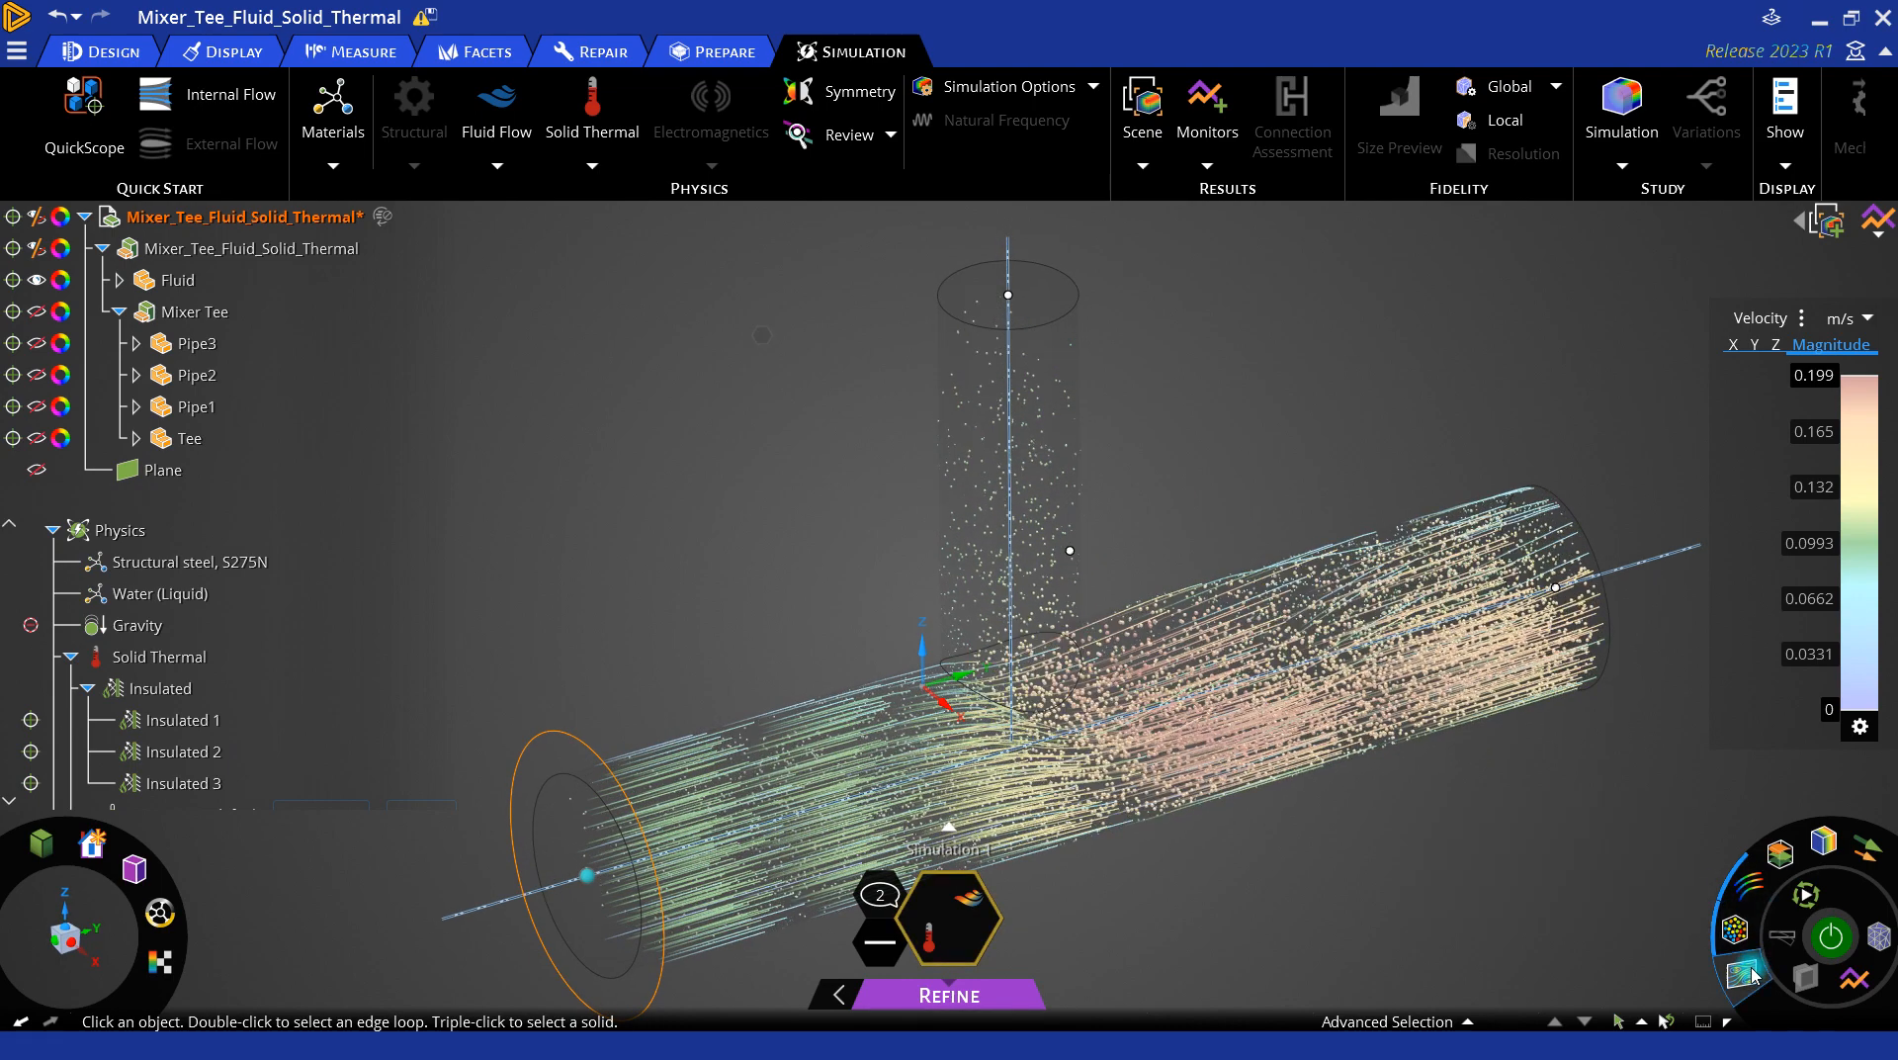
{"action": "mouse_move", "coordinate": [1743, 896]}
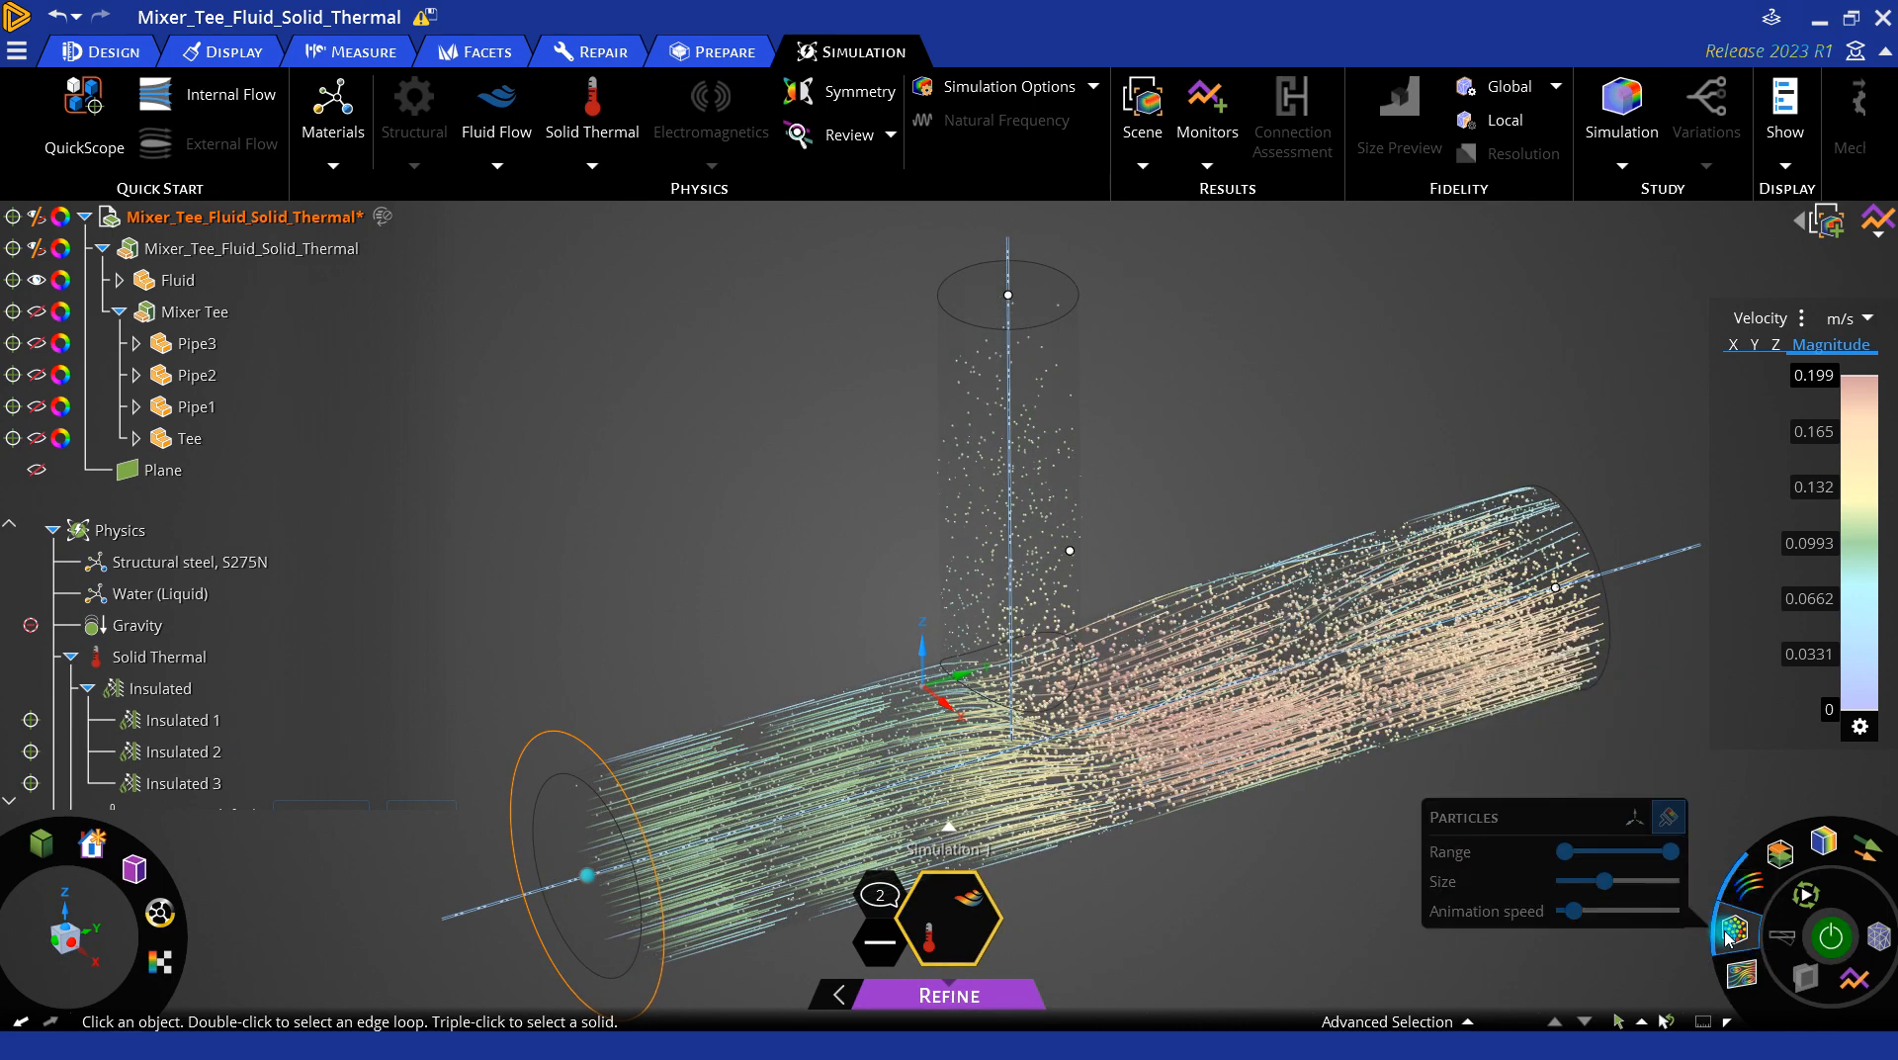
{"action": "left_click", "coordinate": [1311, 868]}
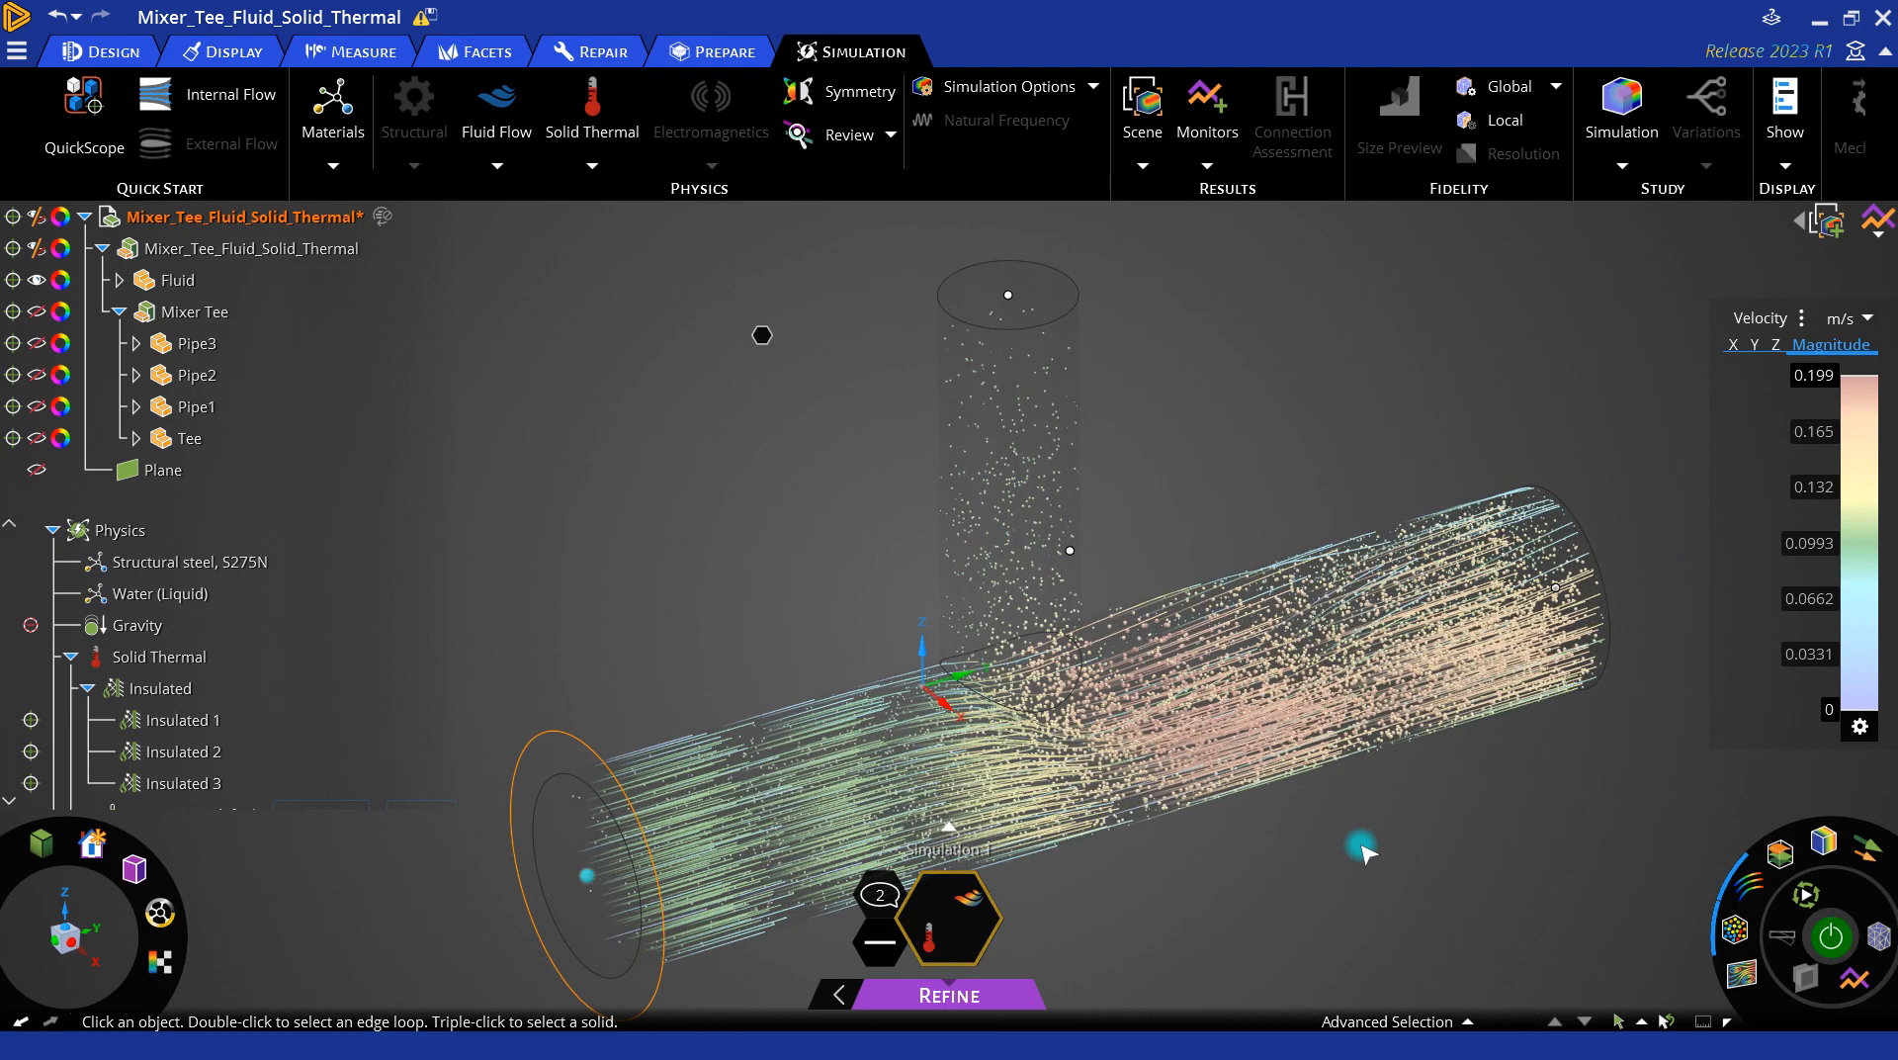
{"action": "left_click", "coordinate": [1313, 762]}
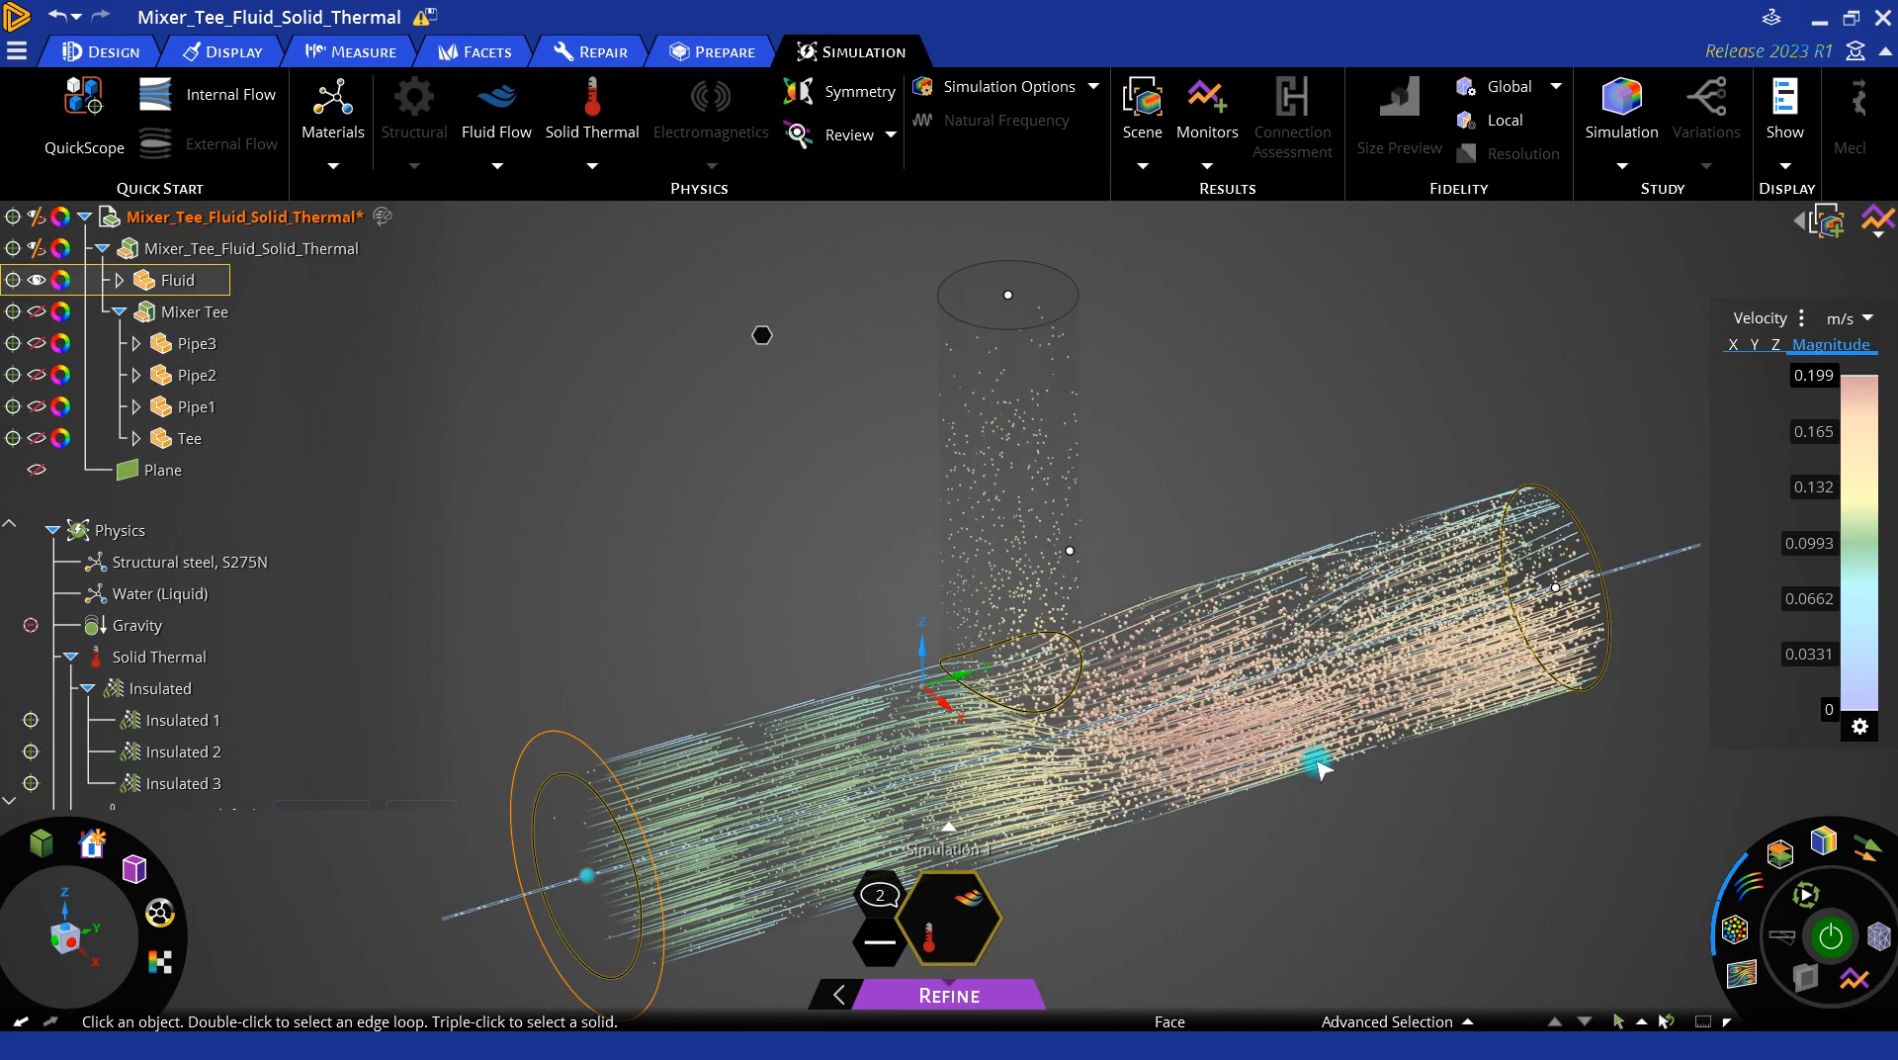
{"action": "key", "text": "Escape"}
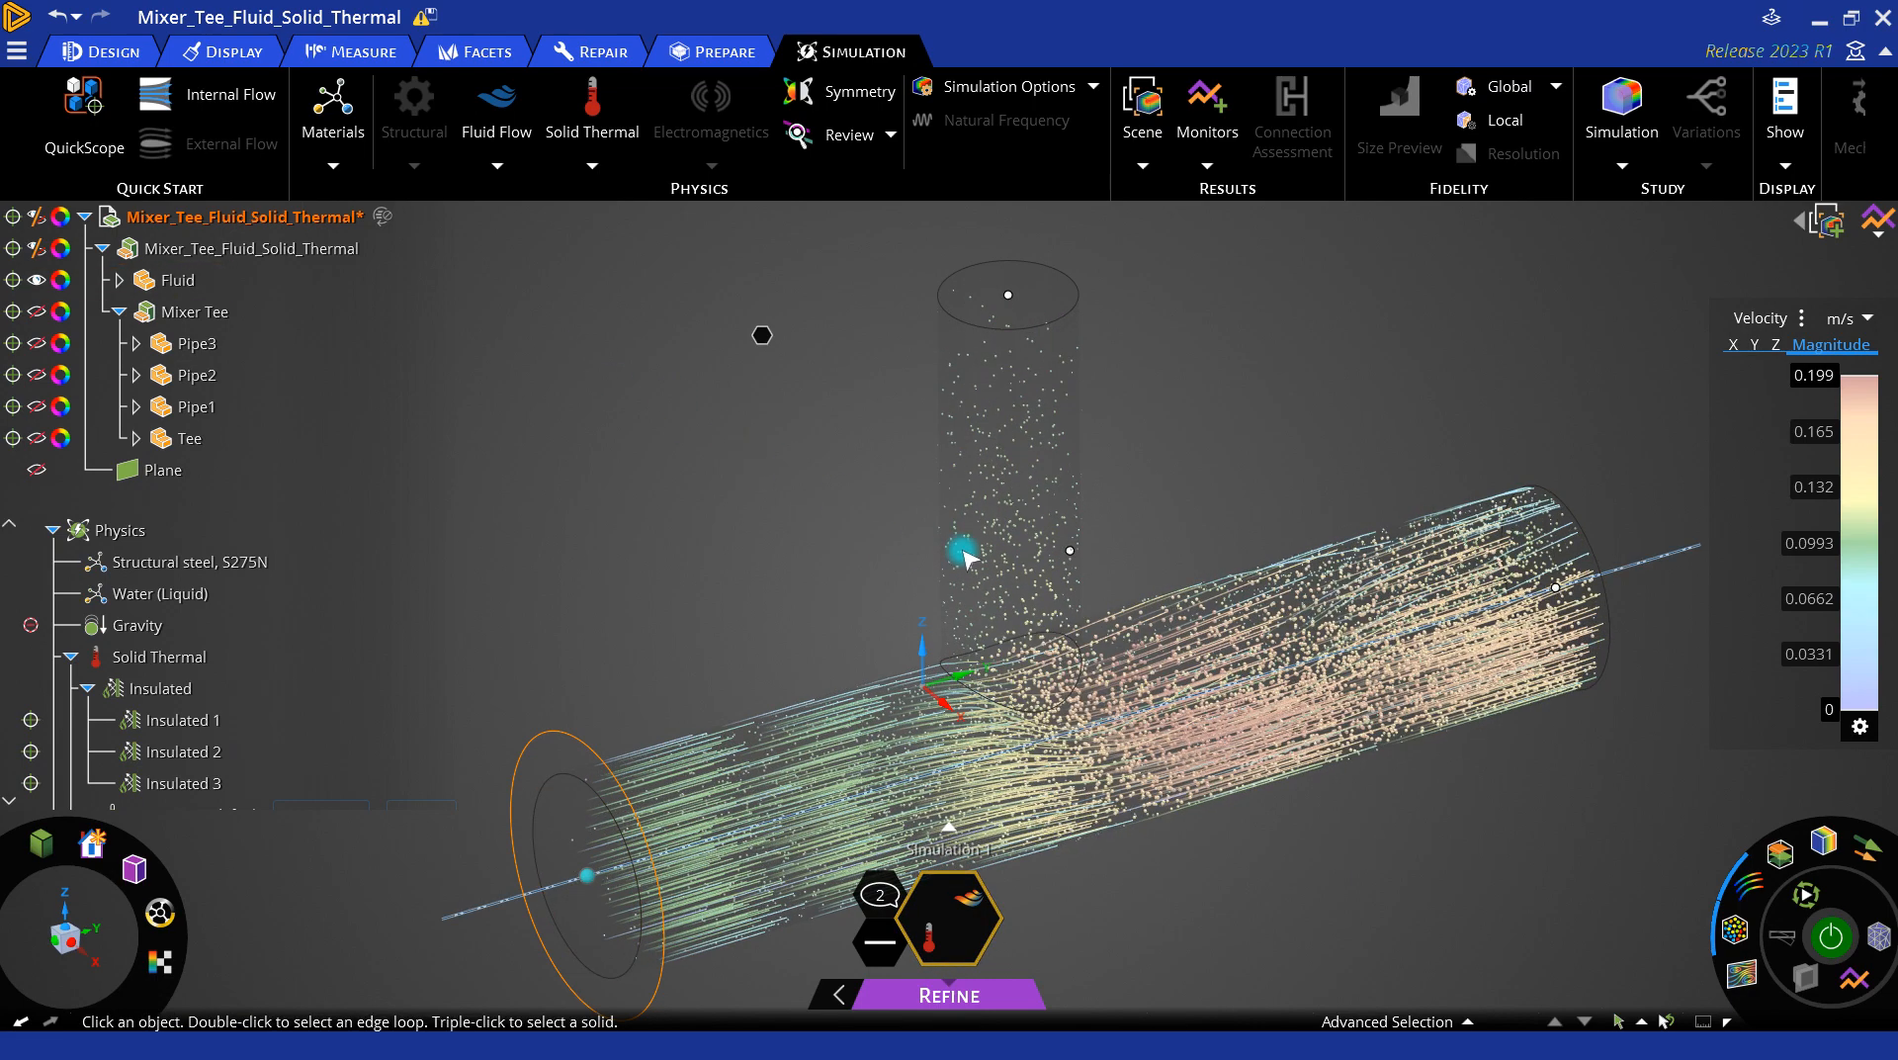
{"action": "left_click", "coordinate": [1081, 677]}
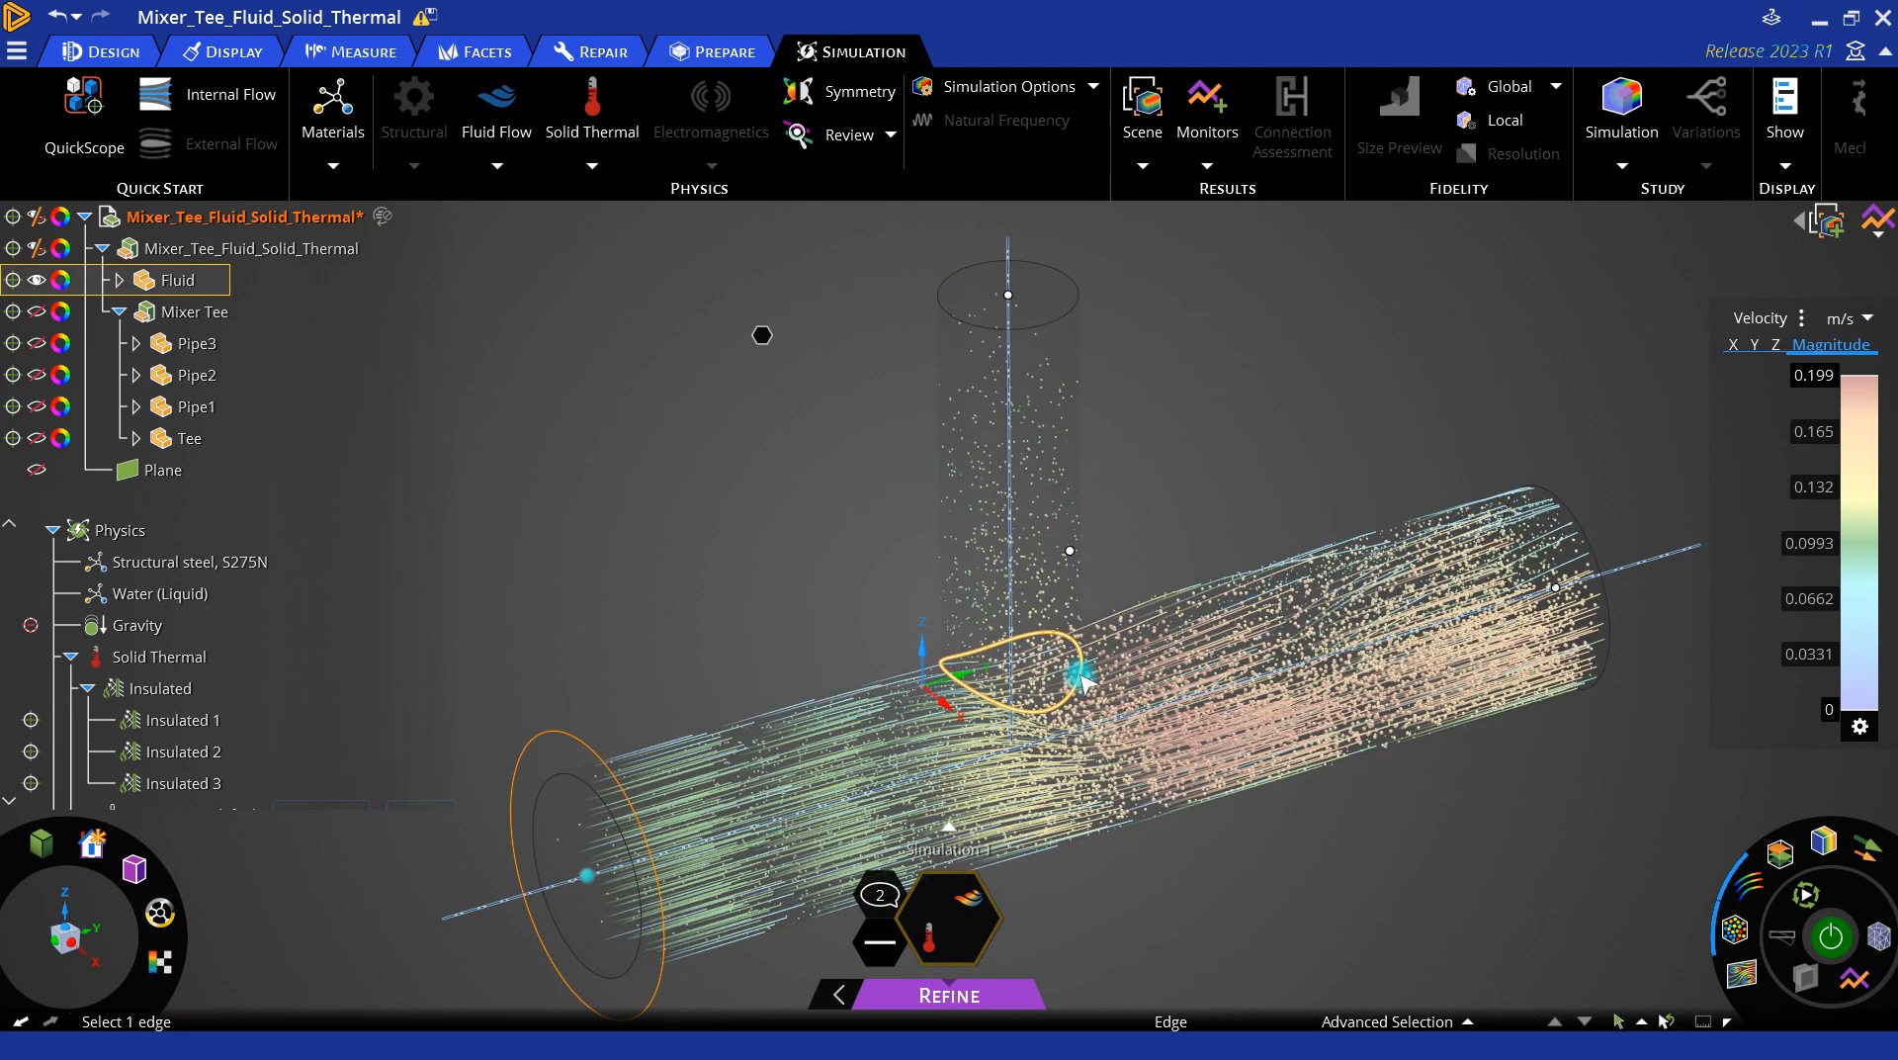
{"action": "left_click", "coordinate": [1134, 729]}
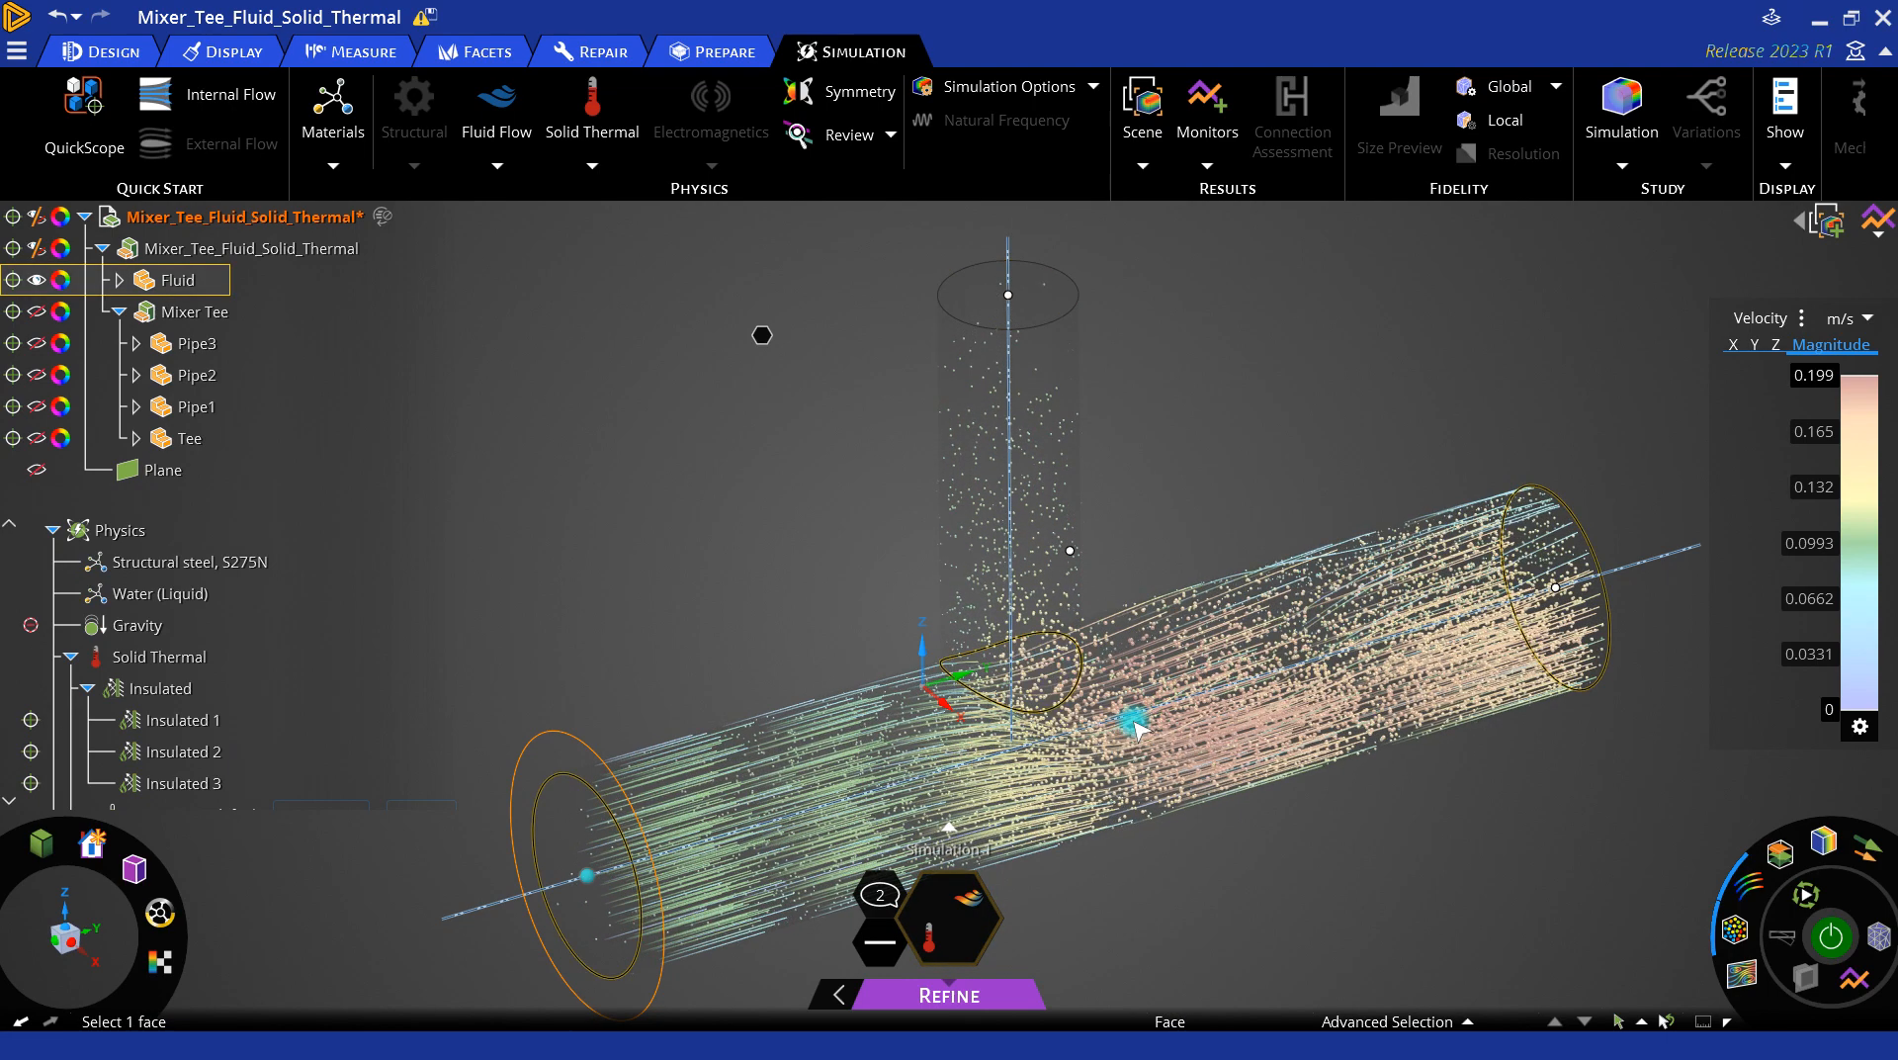
{"action": "left_click", "coordinate": [890, 457]}
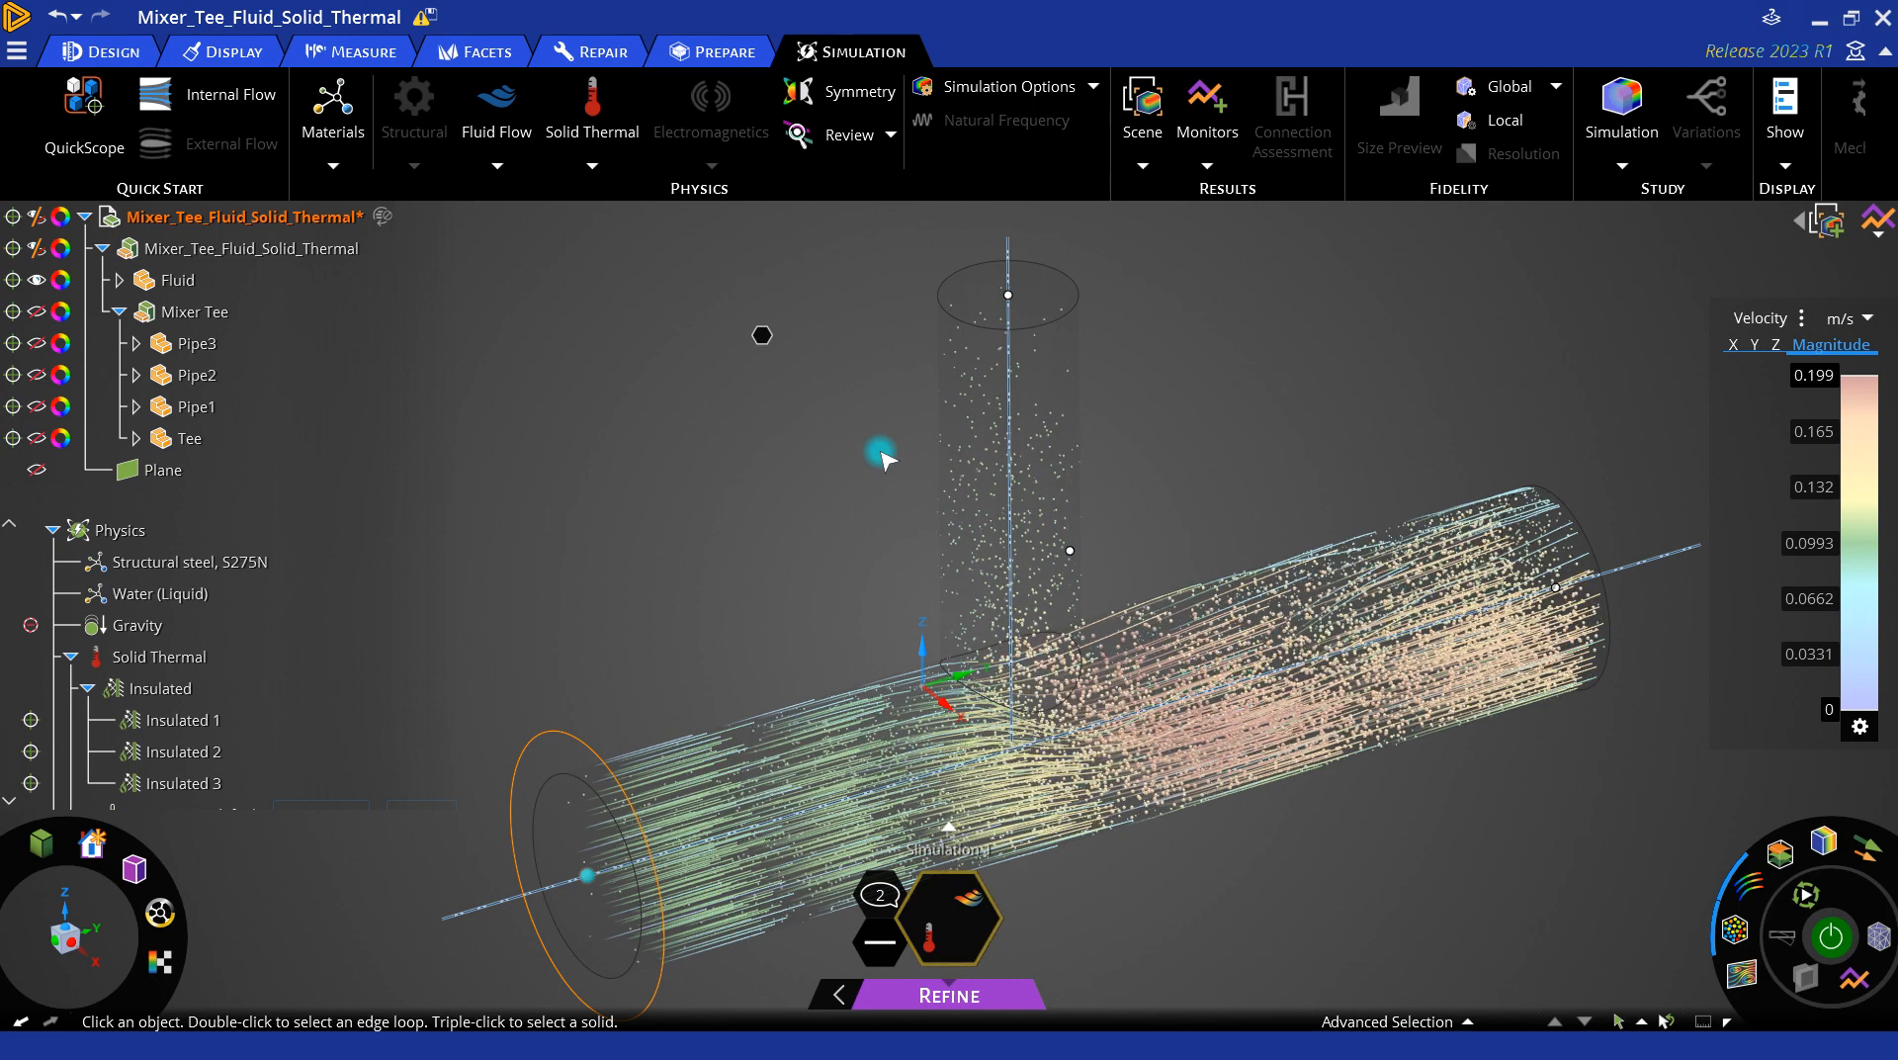